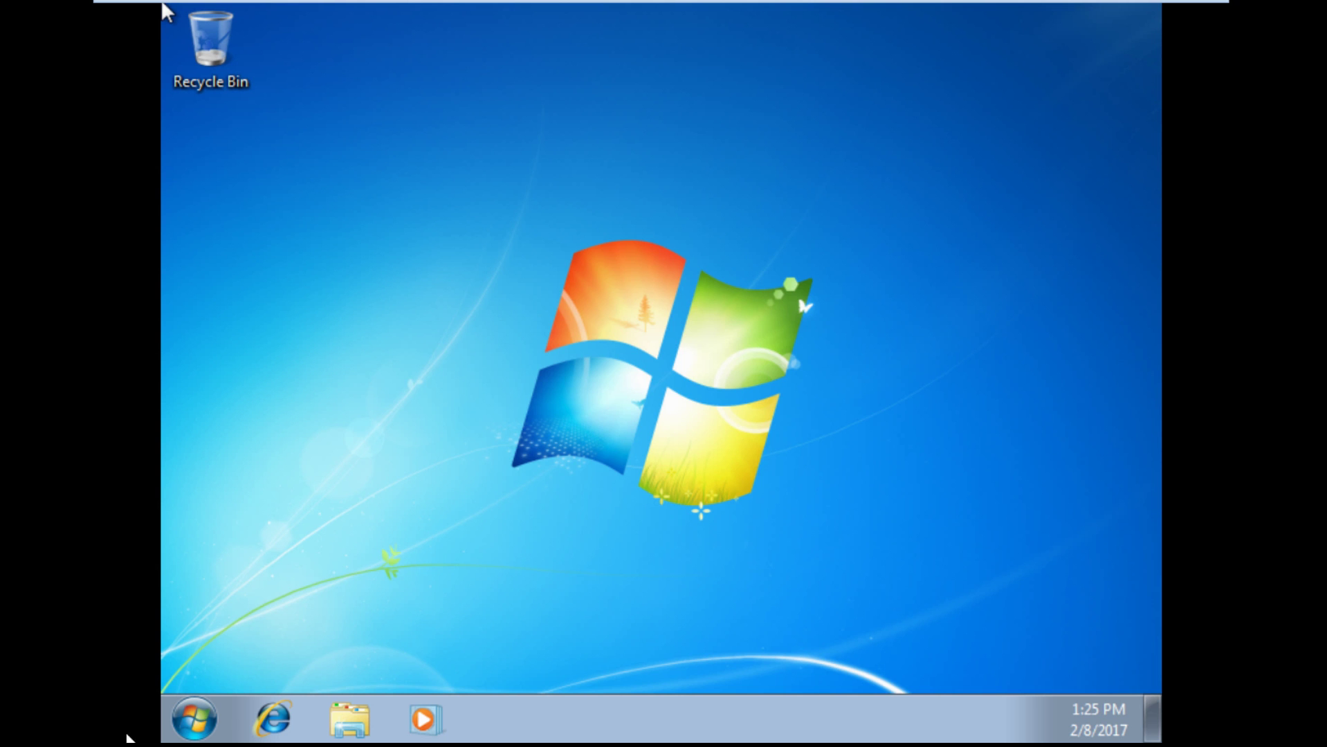
Bring the Windows Installer window to the foreground to check its progress.
click(197, 719)
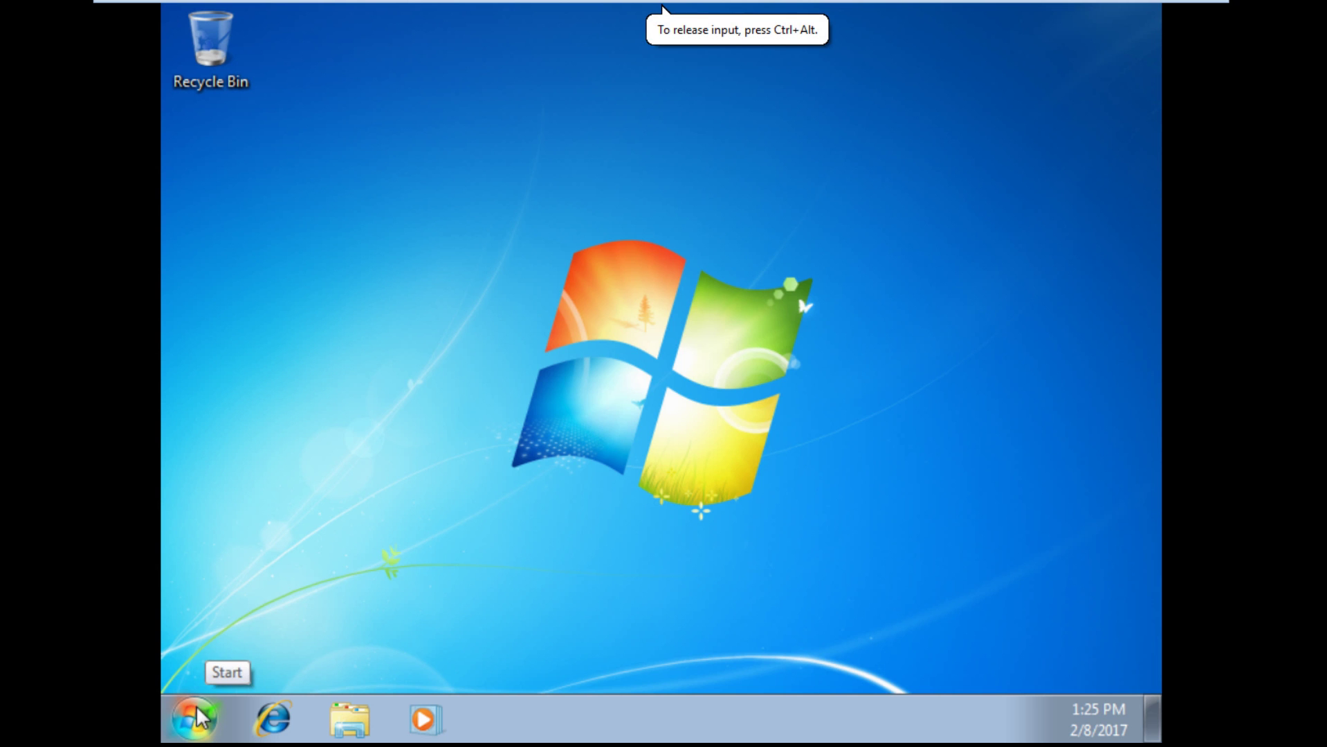
click(197, 720)
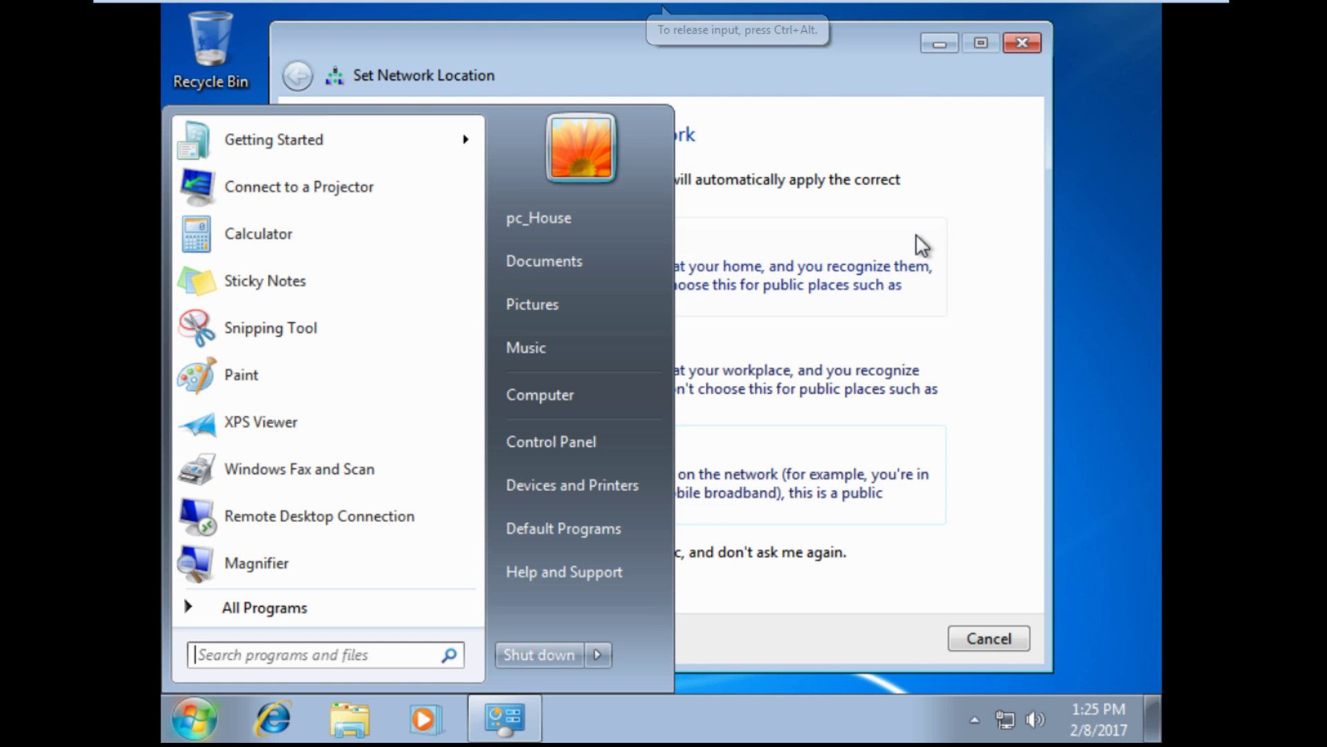
click(813, 65)
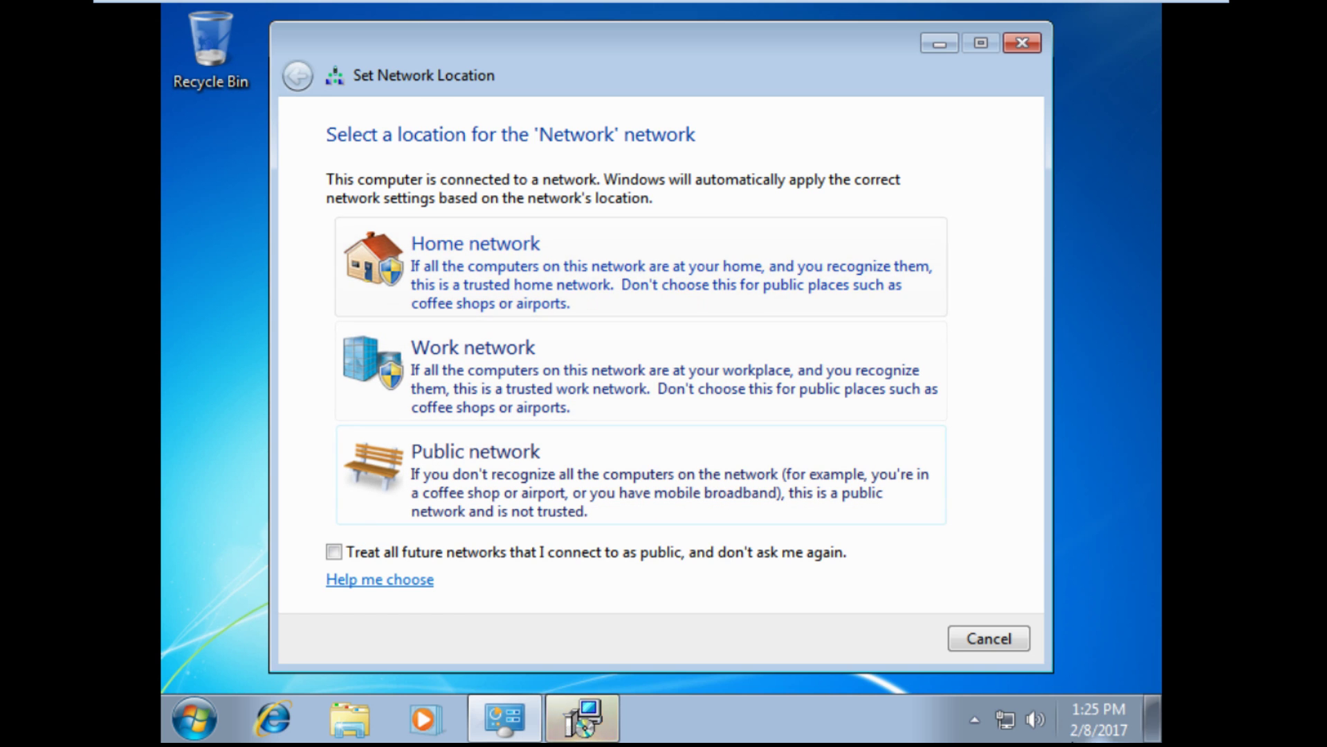
click(1010, 720)
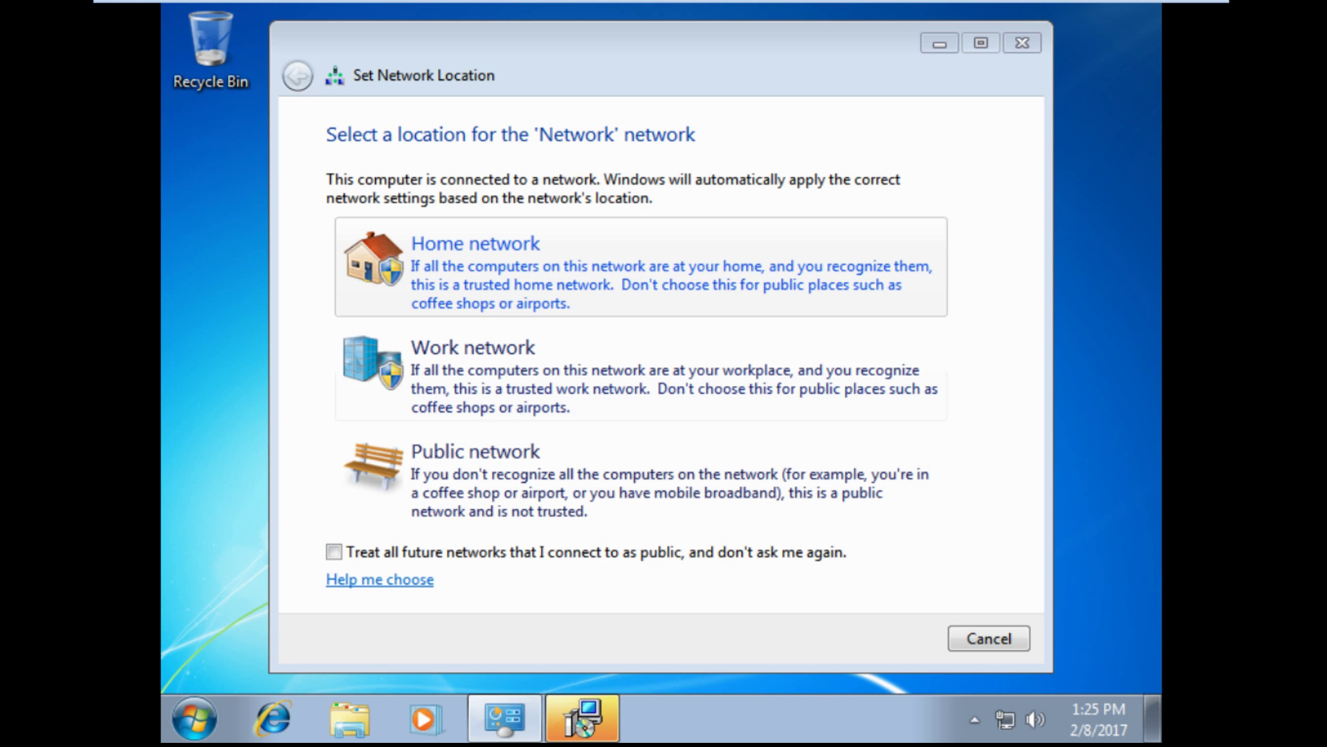
mouse_move(595, 707)
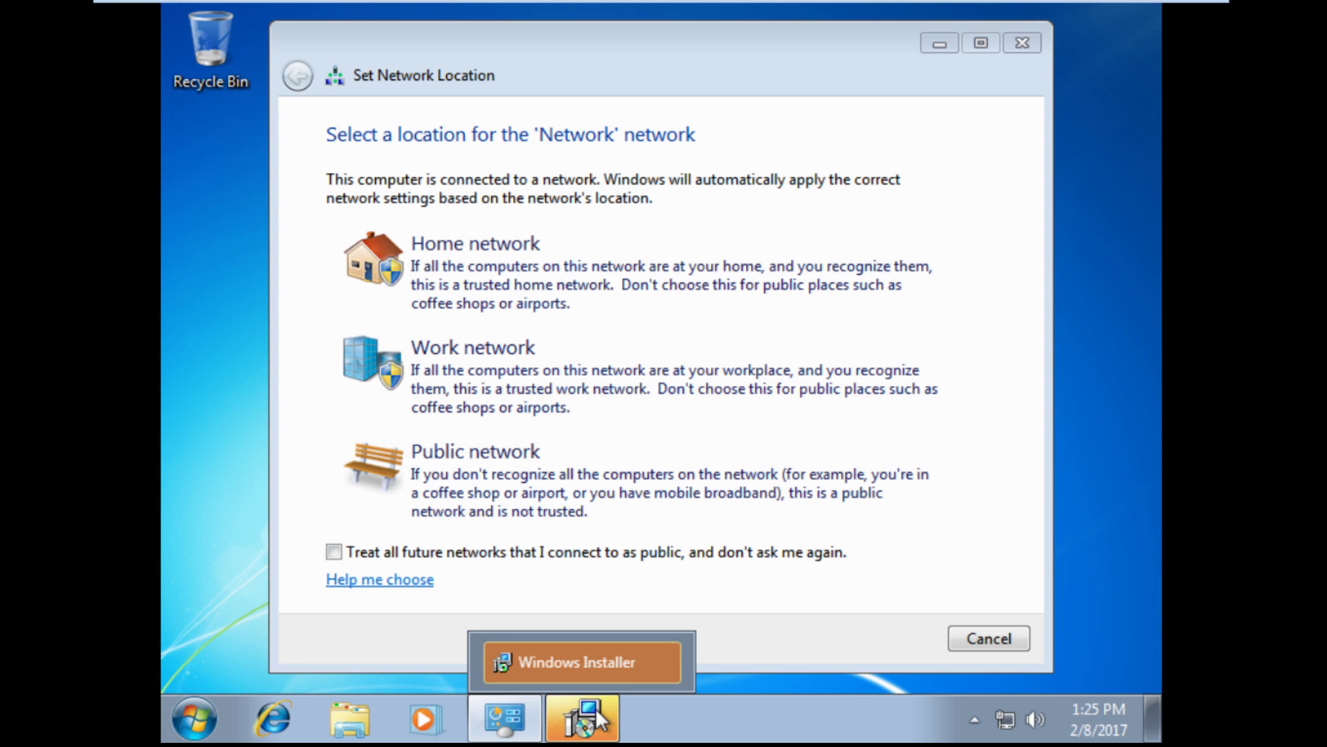
click(620, 663)
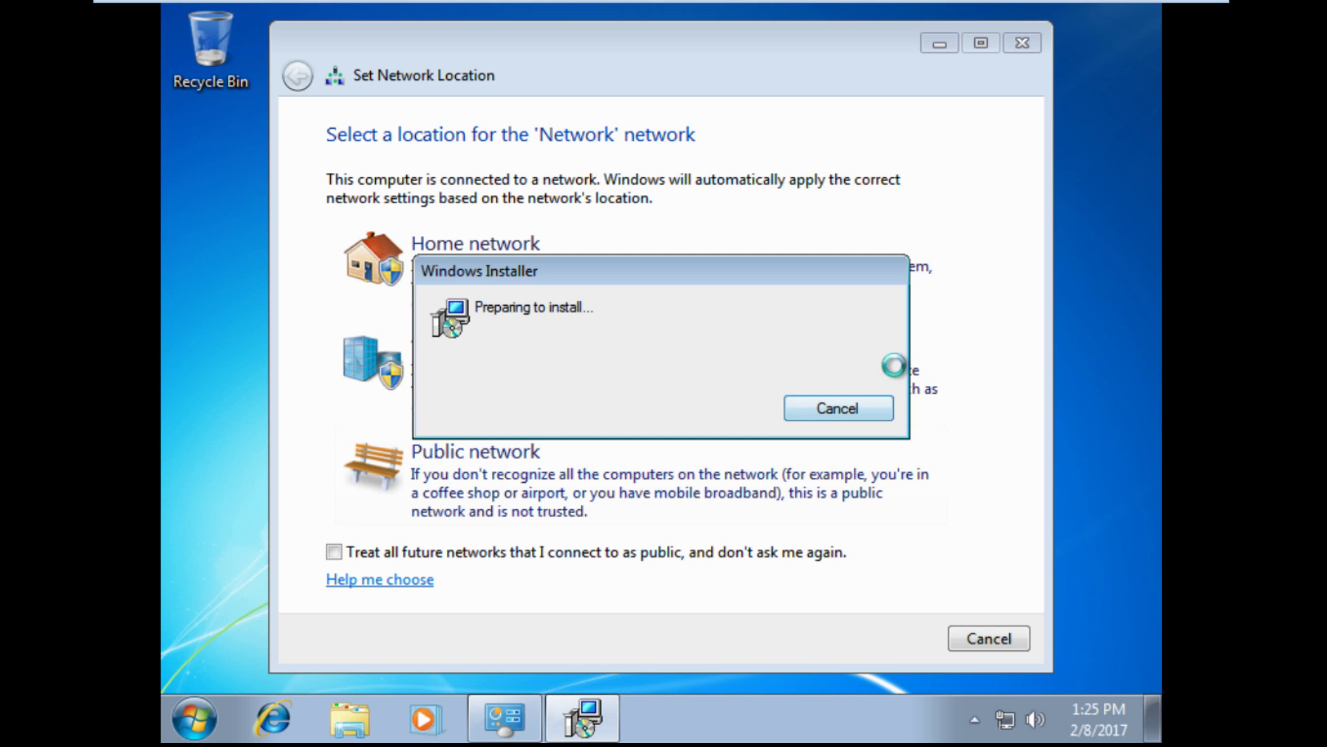
mouse_move(1040, 13)
click(1144, 9)
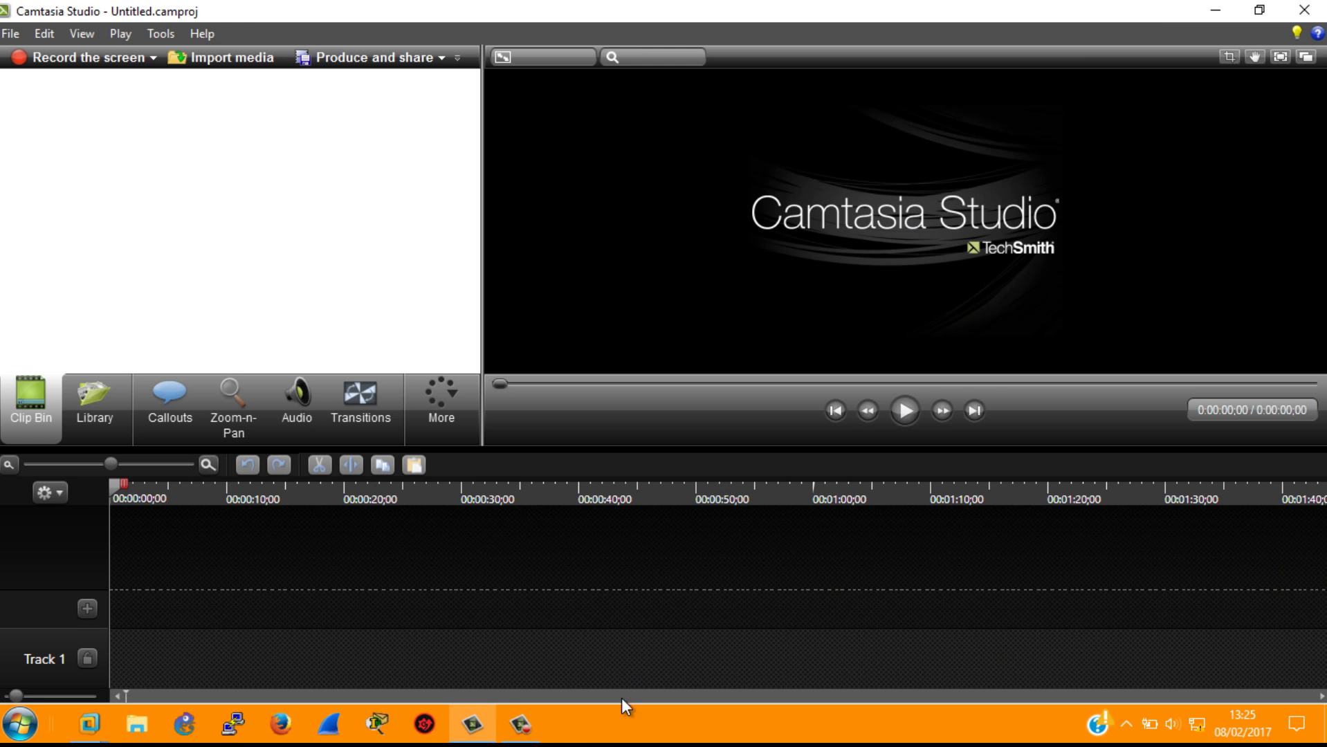
click(518, 722)
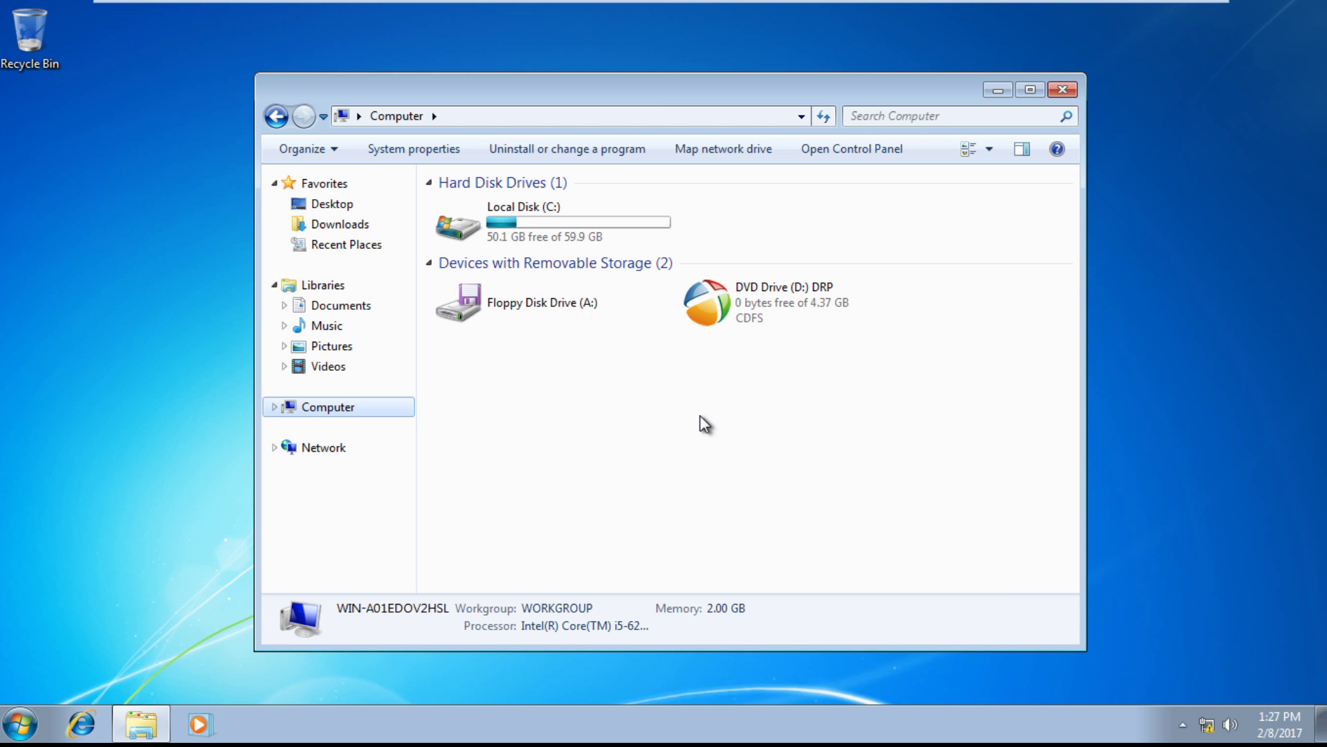
Launch DriverPackSolution from the DRP DVD with permission to make changes, declining the download of updated driverpacks.
double_click(765, 324)
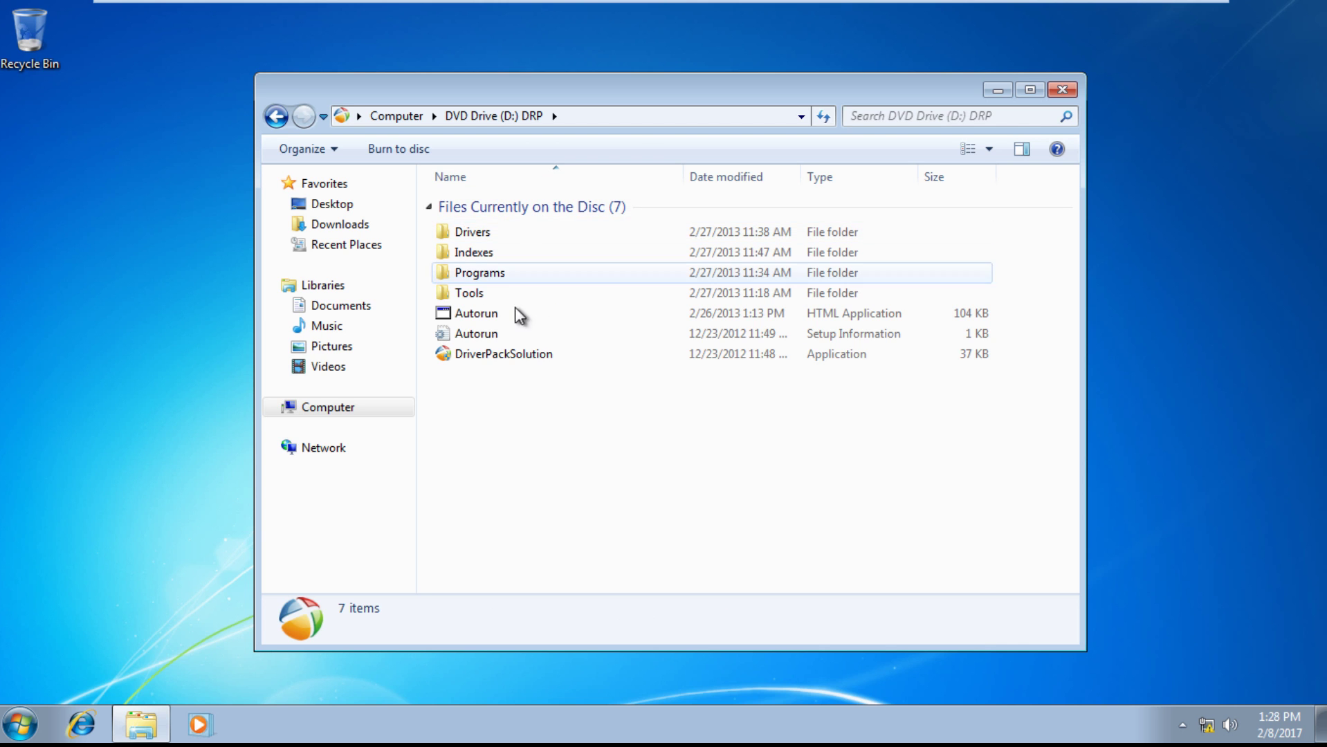
double_click(524, 352)
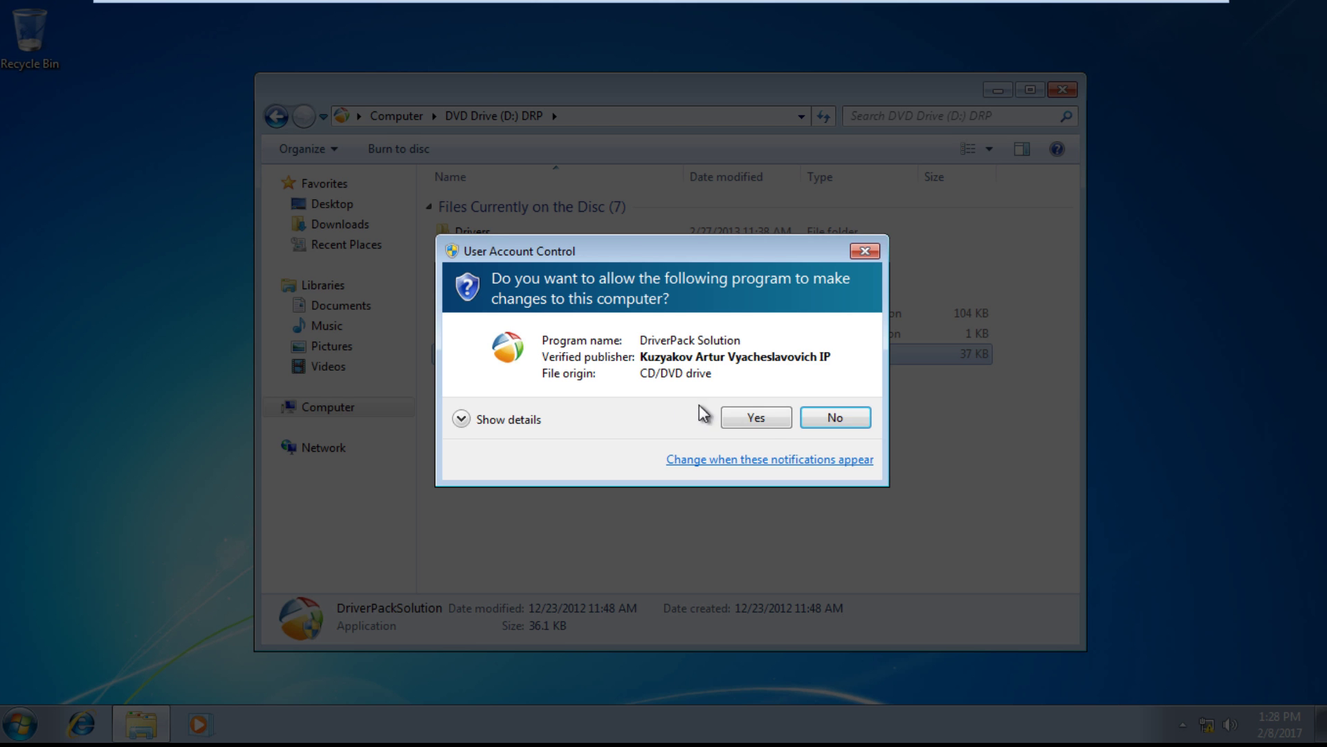
click(755, 419)
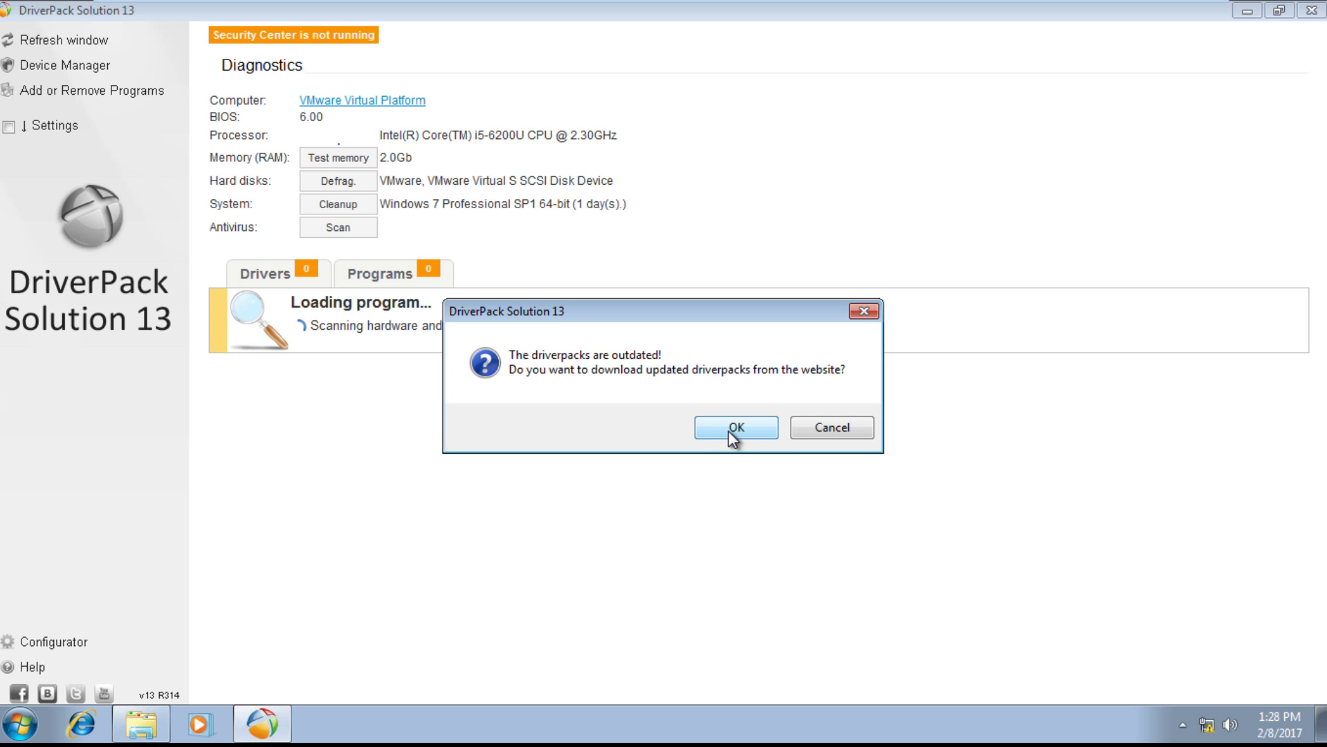
click(1208, 724)
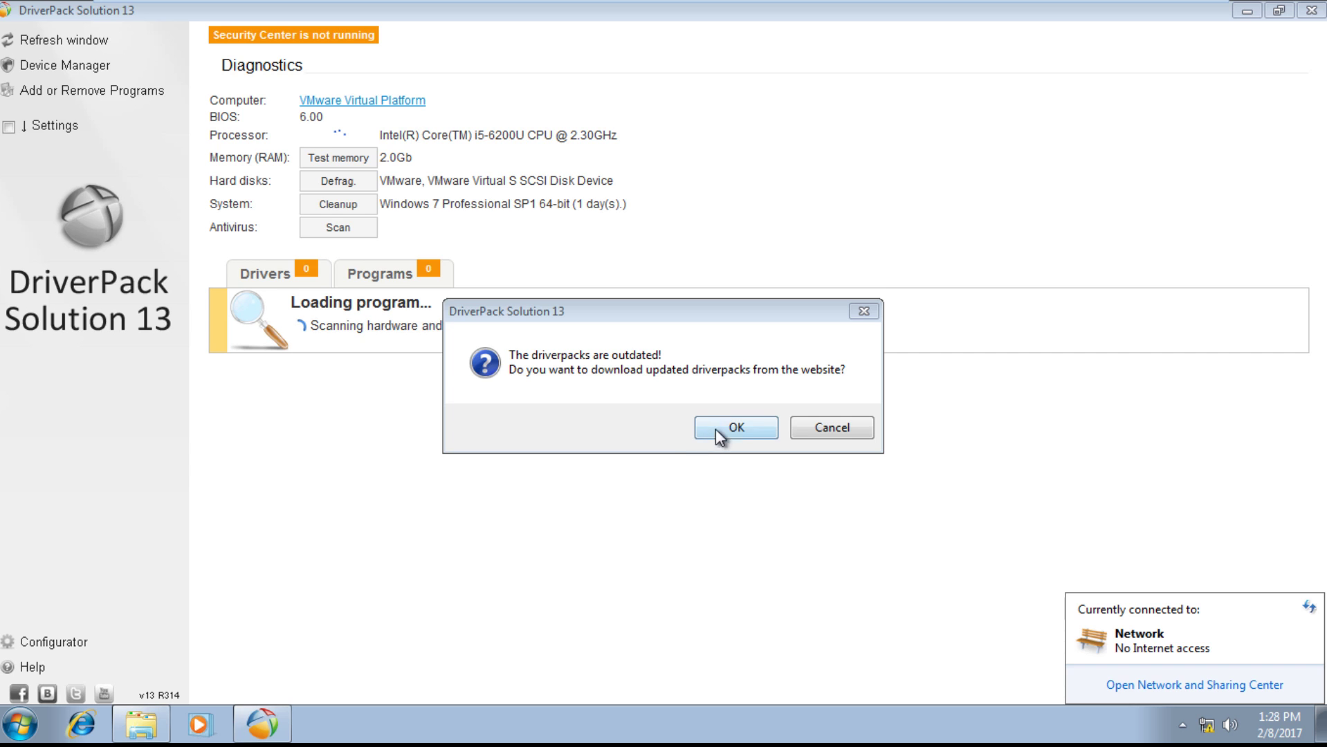
click(840, 424)
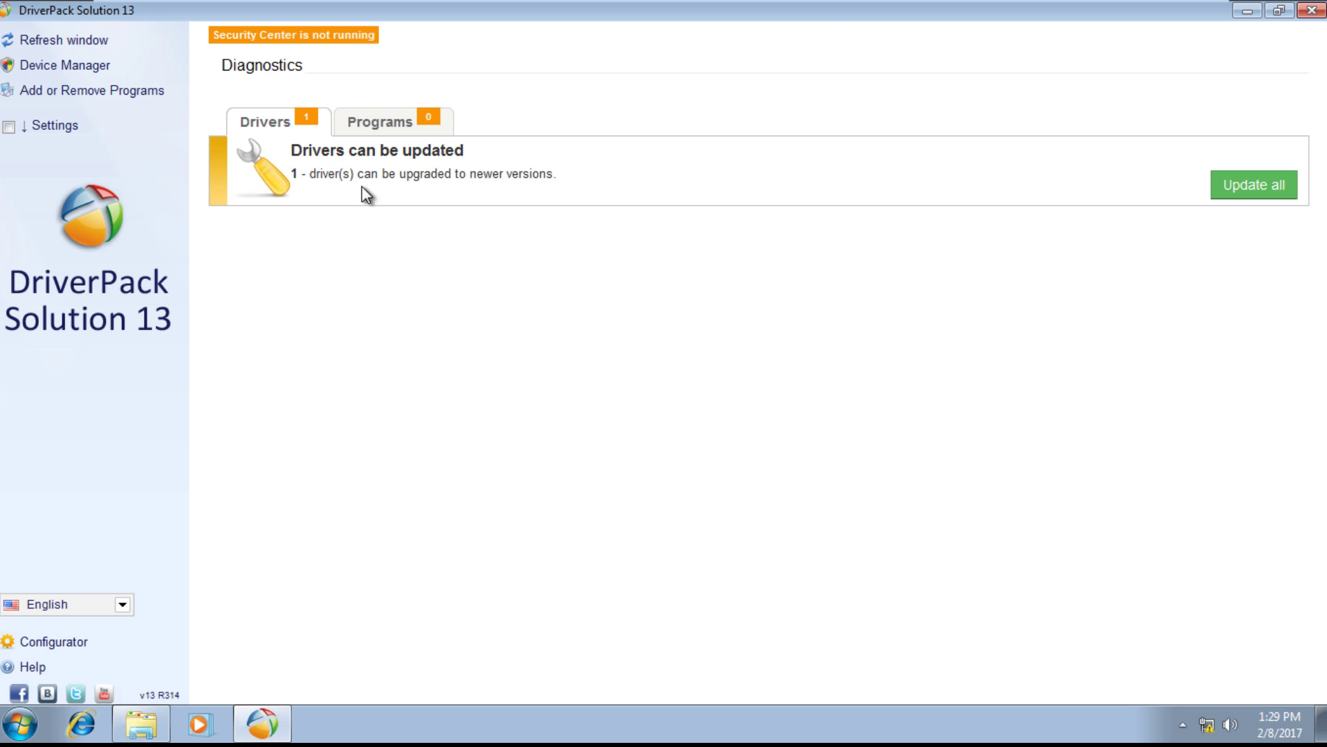
Try to update all drivers, closing the error report and choosing to continue past the errors.
click(1248, 192)
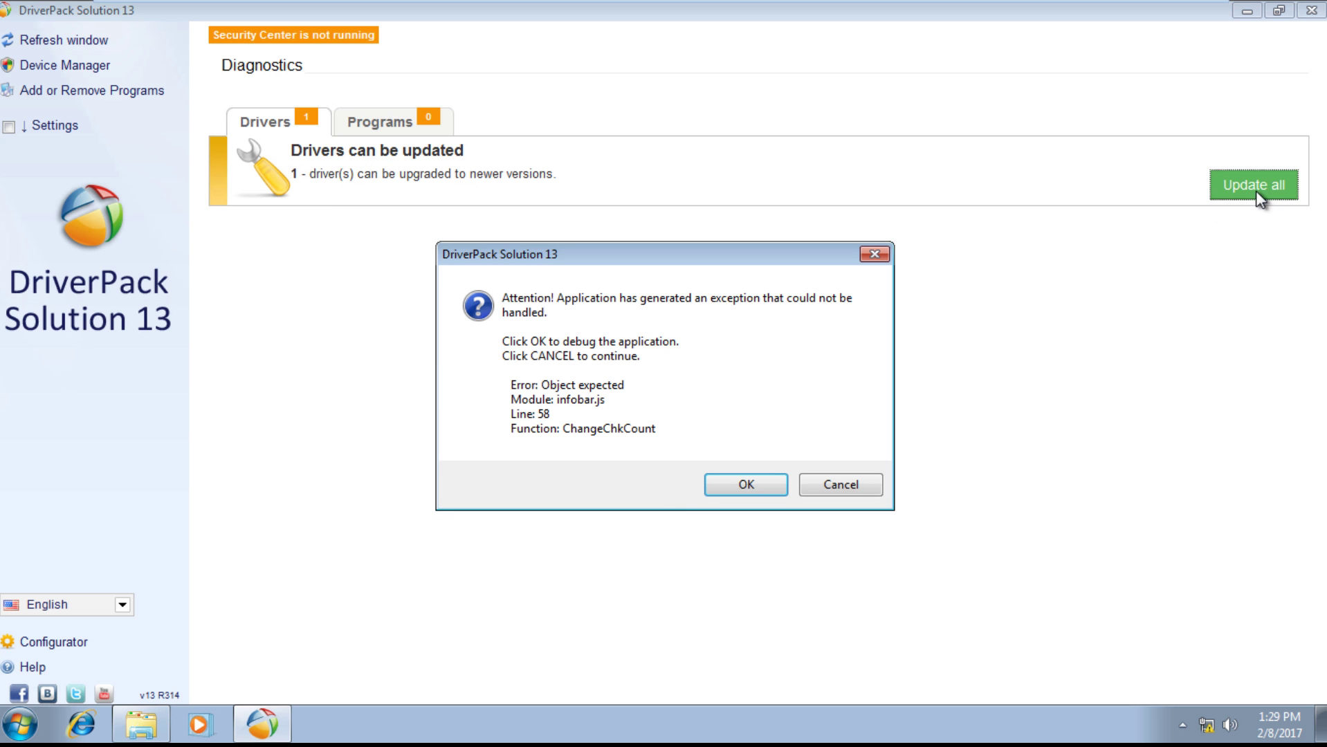
click(768, 483)
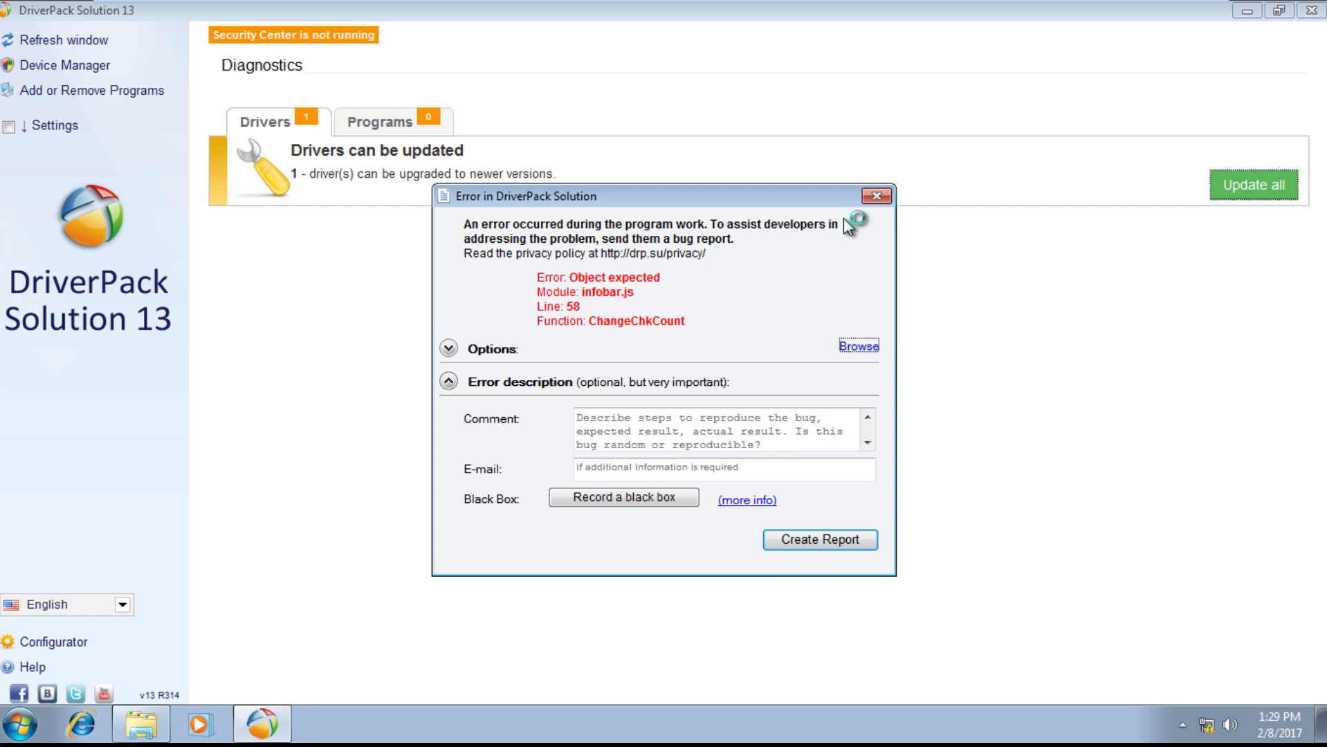
click(876, 195)
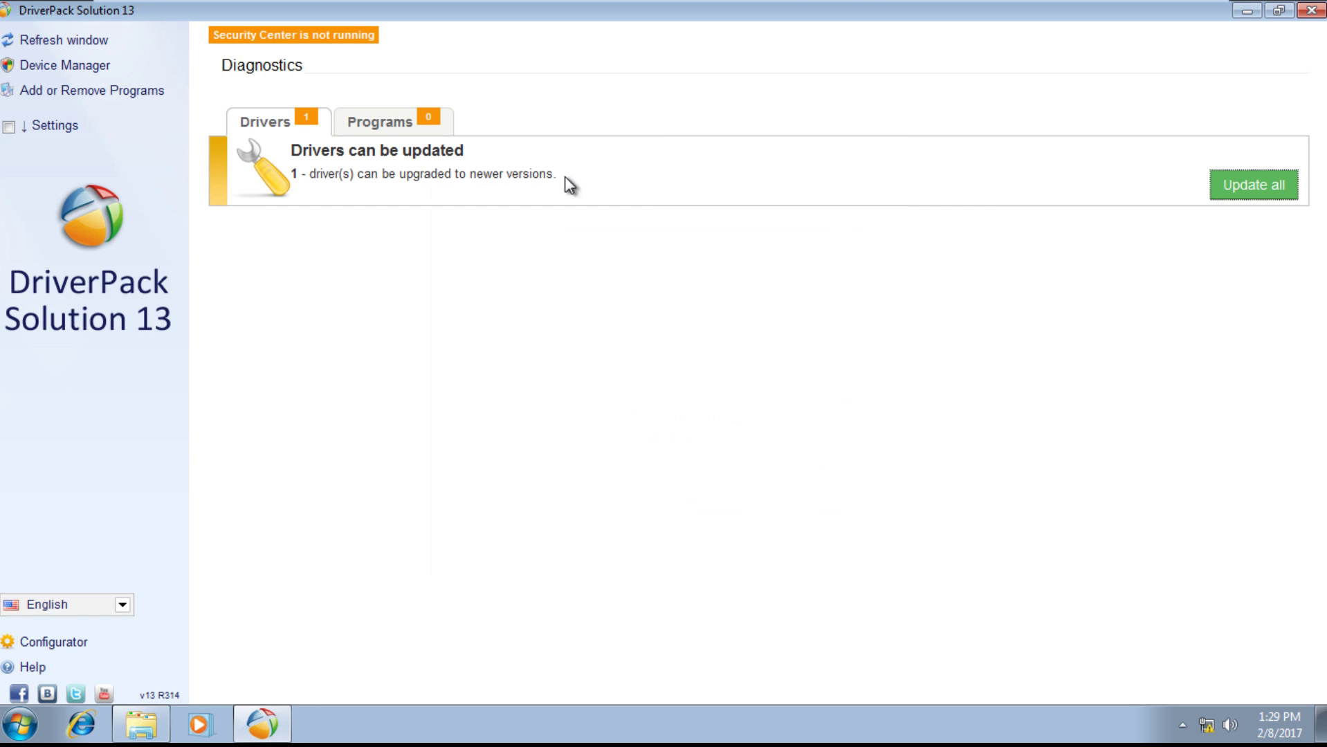
click(1253, 196)
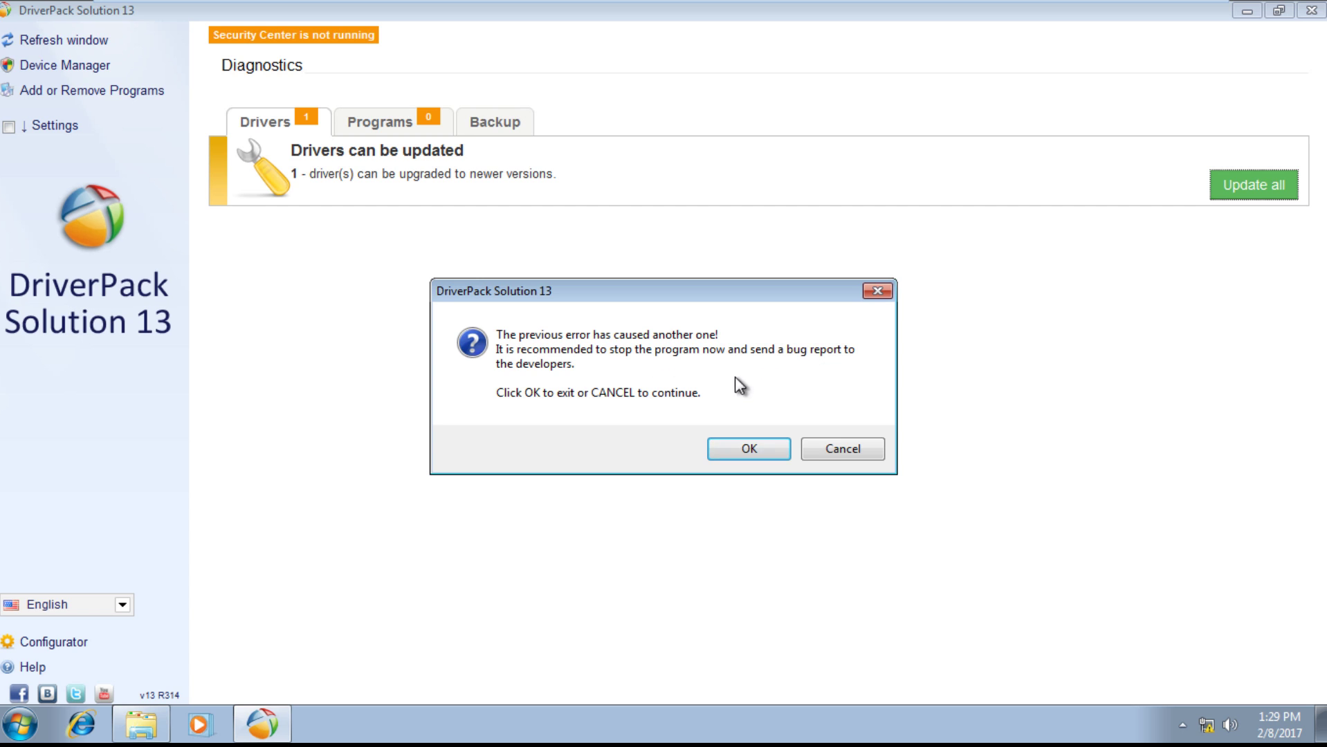
click(837, 455)
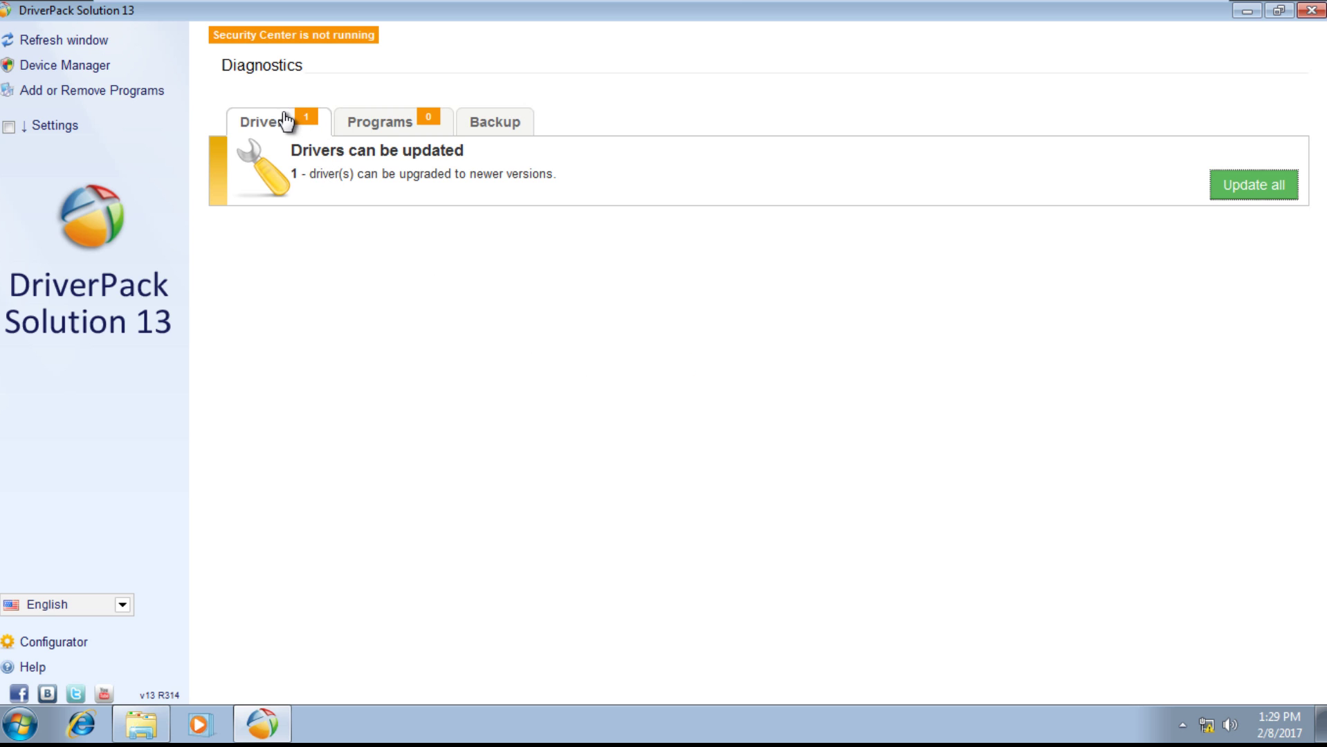
Start updating the Mass storage driver with a restore point, and dismiss the Adobe update notification.
click(413, 122)
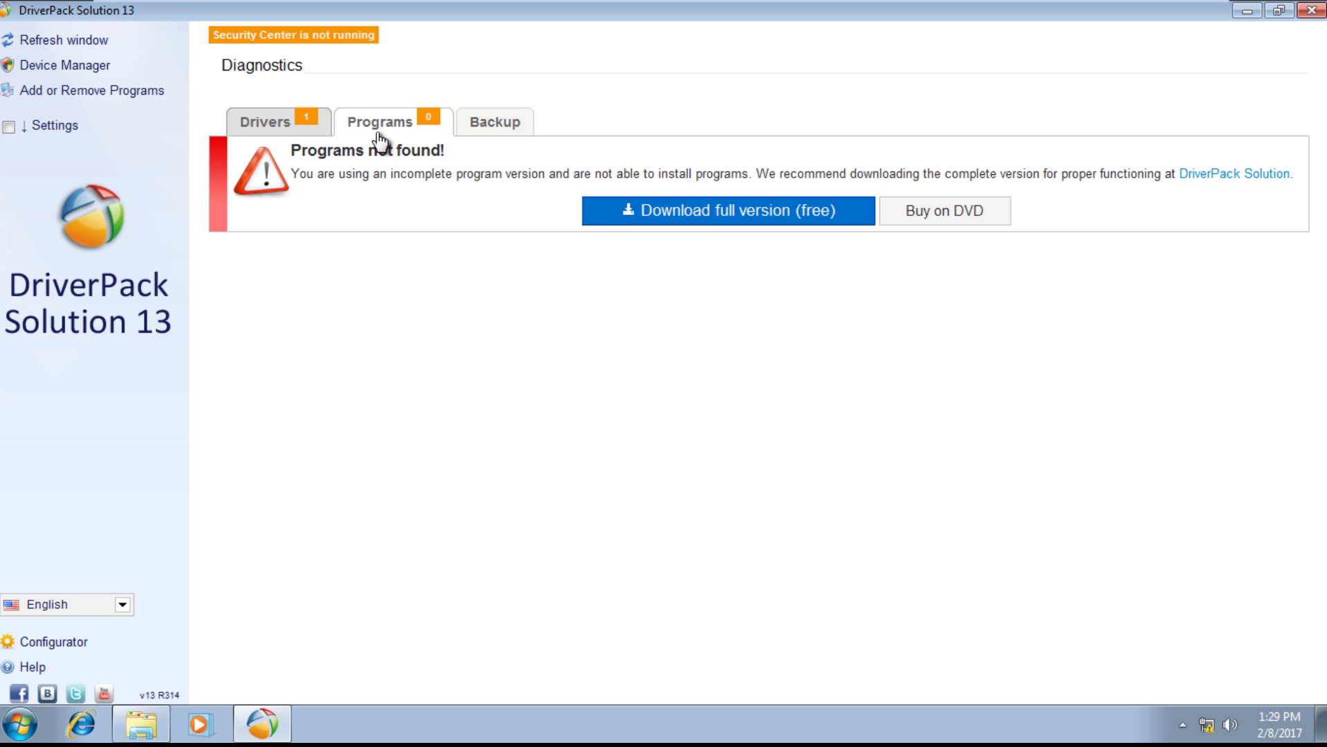
click(293, 130)
click(1282, 198)
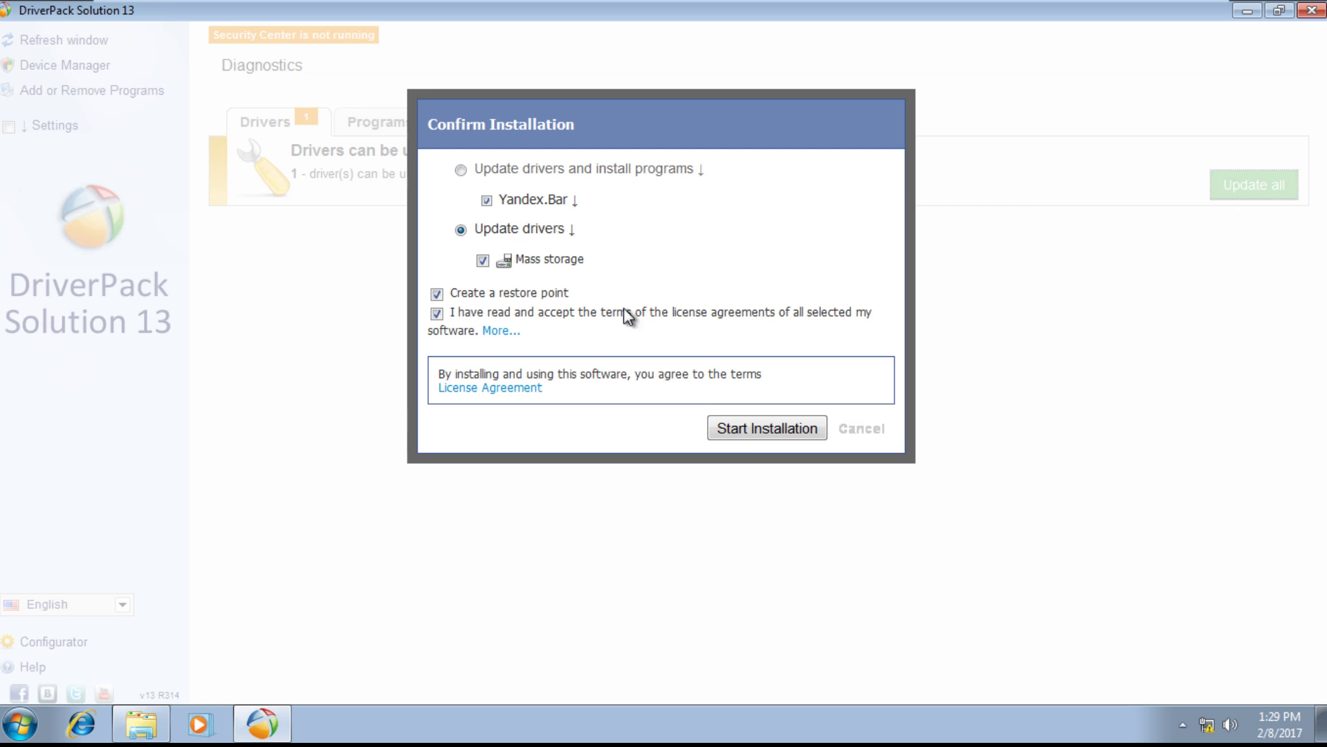
click(747, 432)
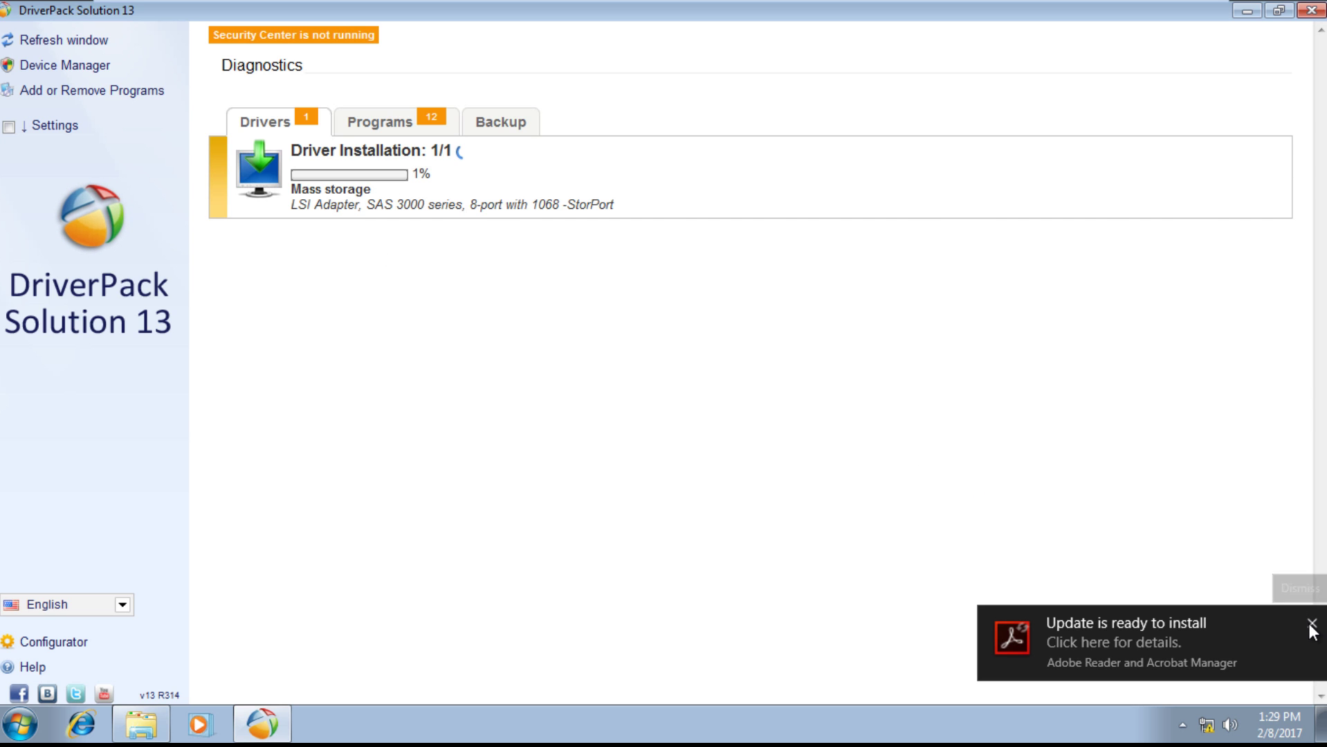
click(1311, 623)
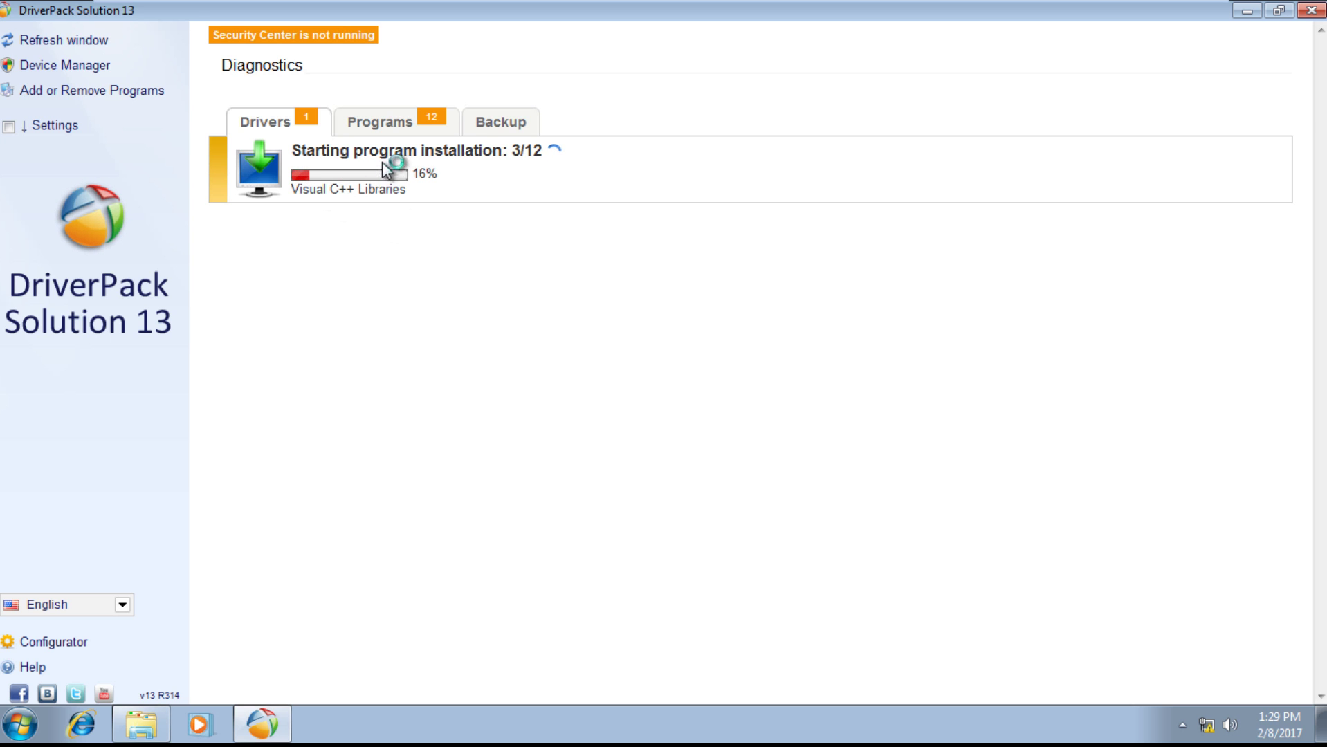
Check the installation progress for programs and drivers, and view the list of all programs in Windows.
click(404, 139)
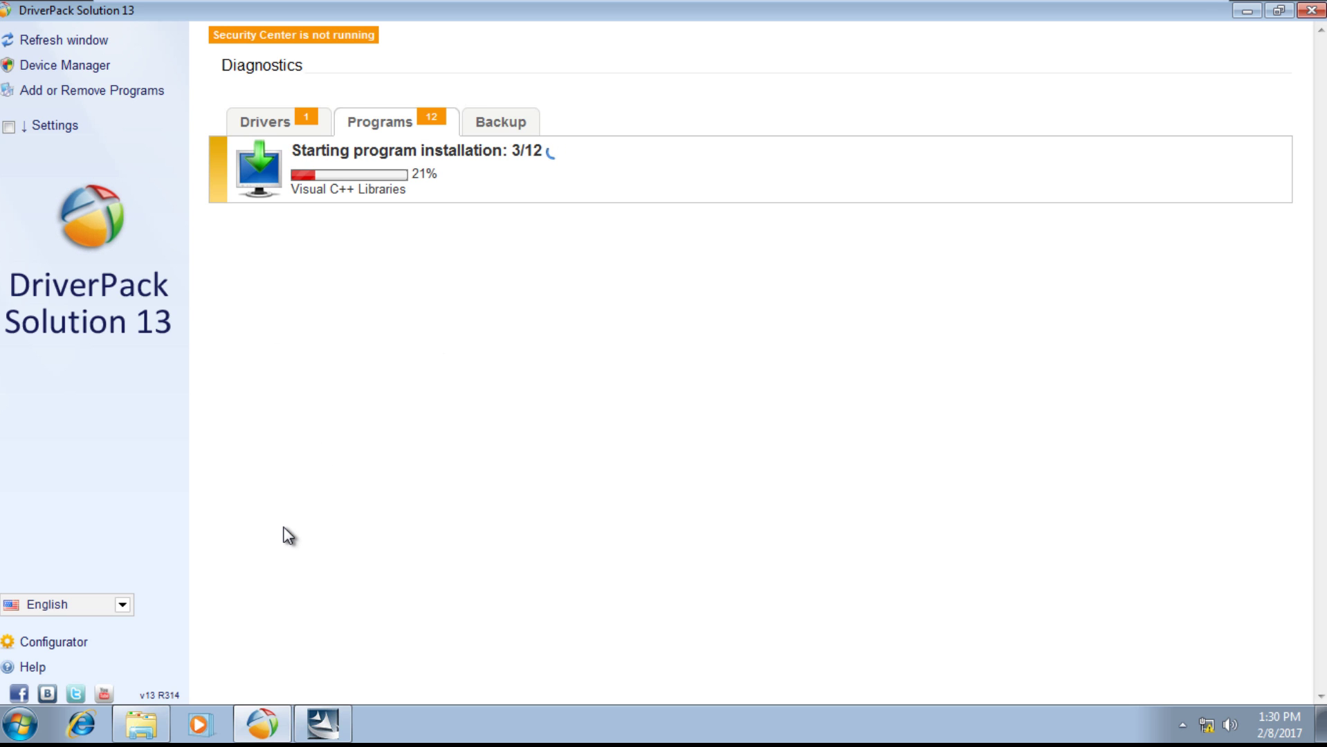
click(273, 124)
key(super)
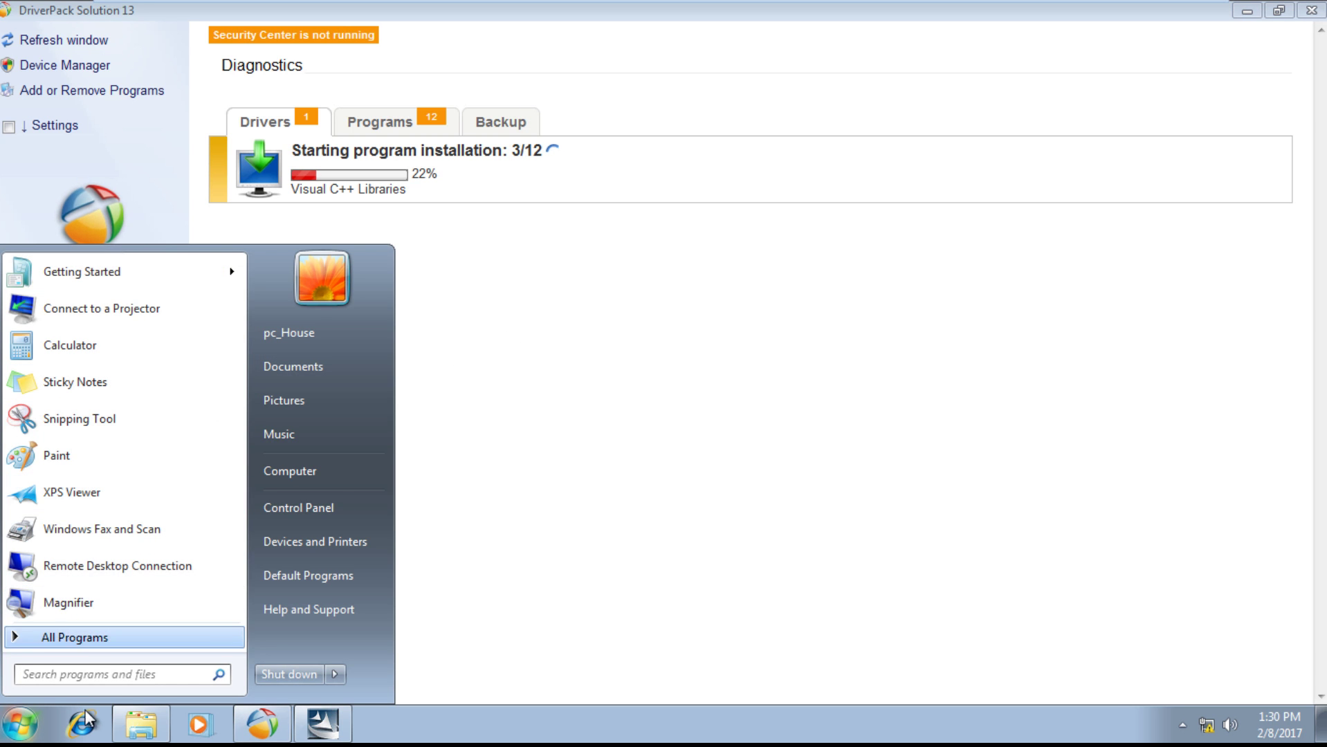
click(115, 640)
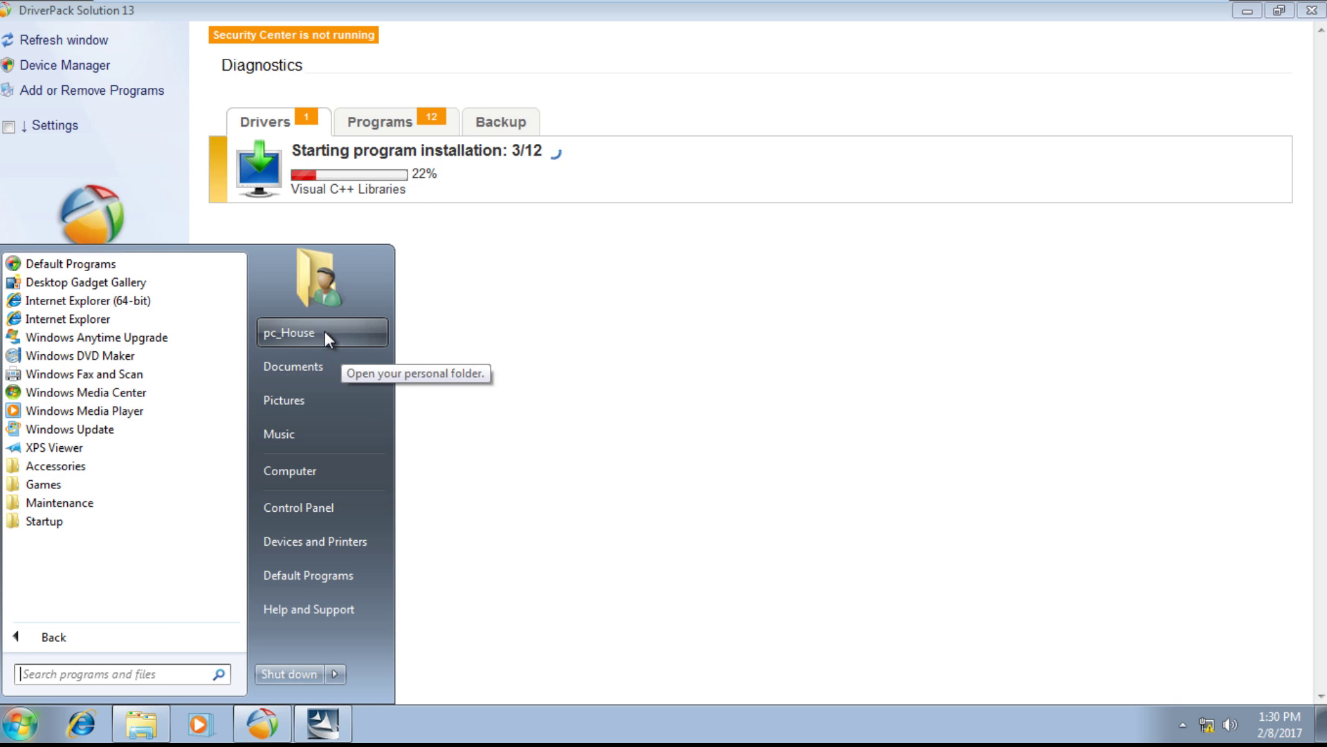
click(635, 376)
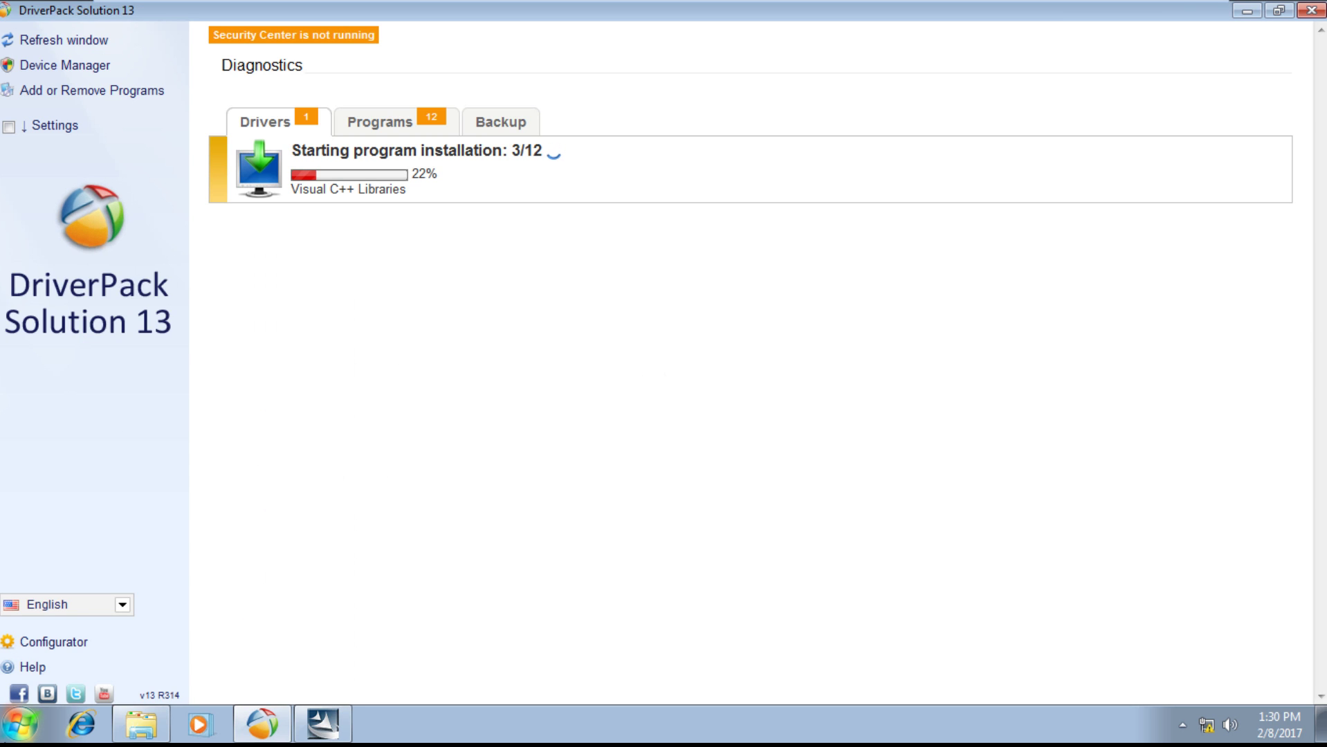
View the computer's system properties down to the Windows activation details, and close the window.
click(19, 723)
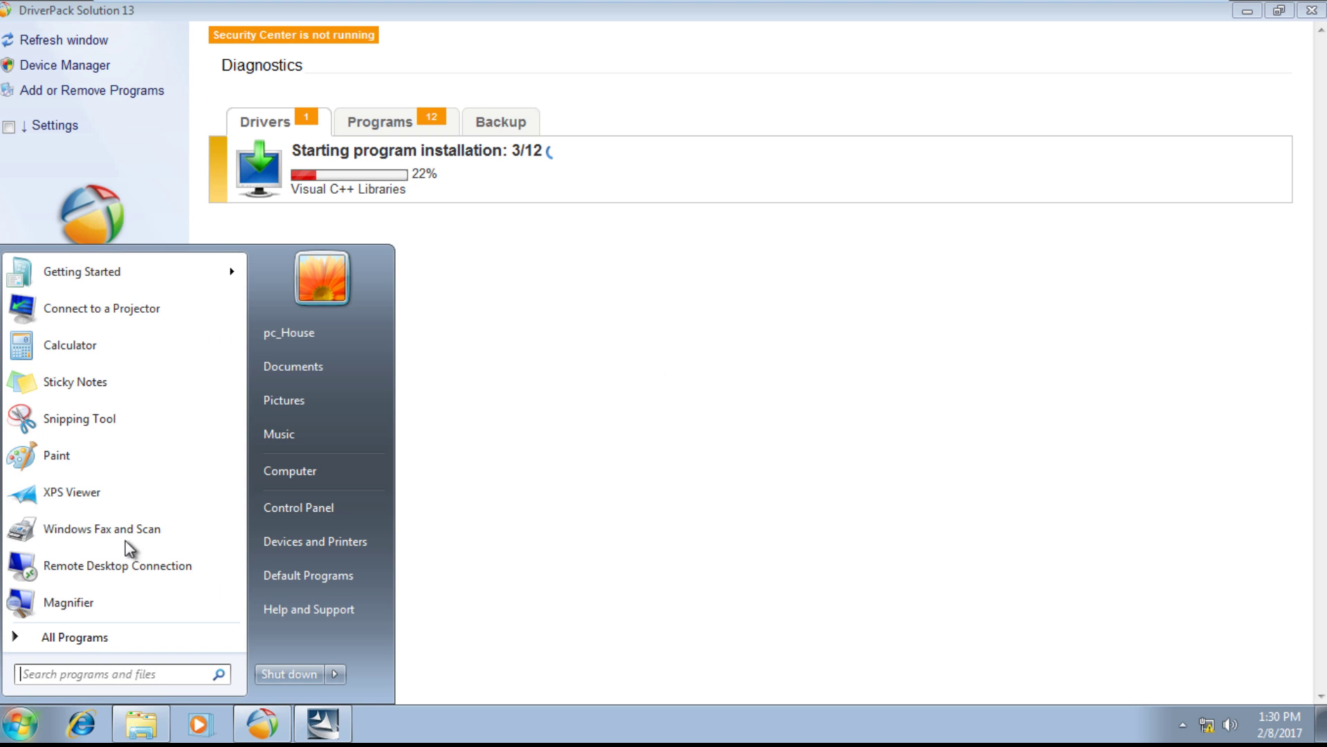
right_click(337, 472)
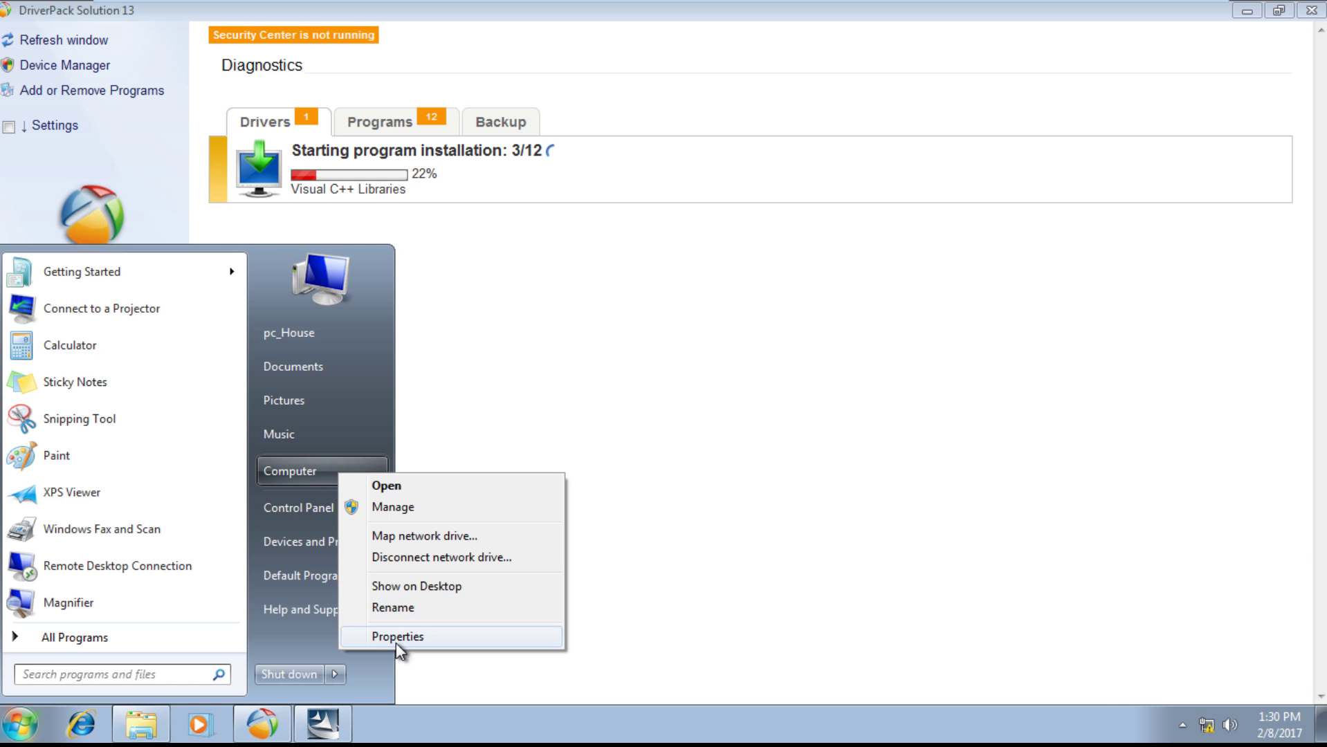
click(396, 636)
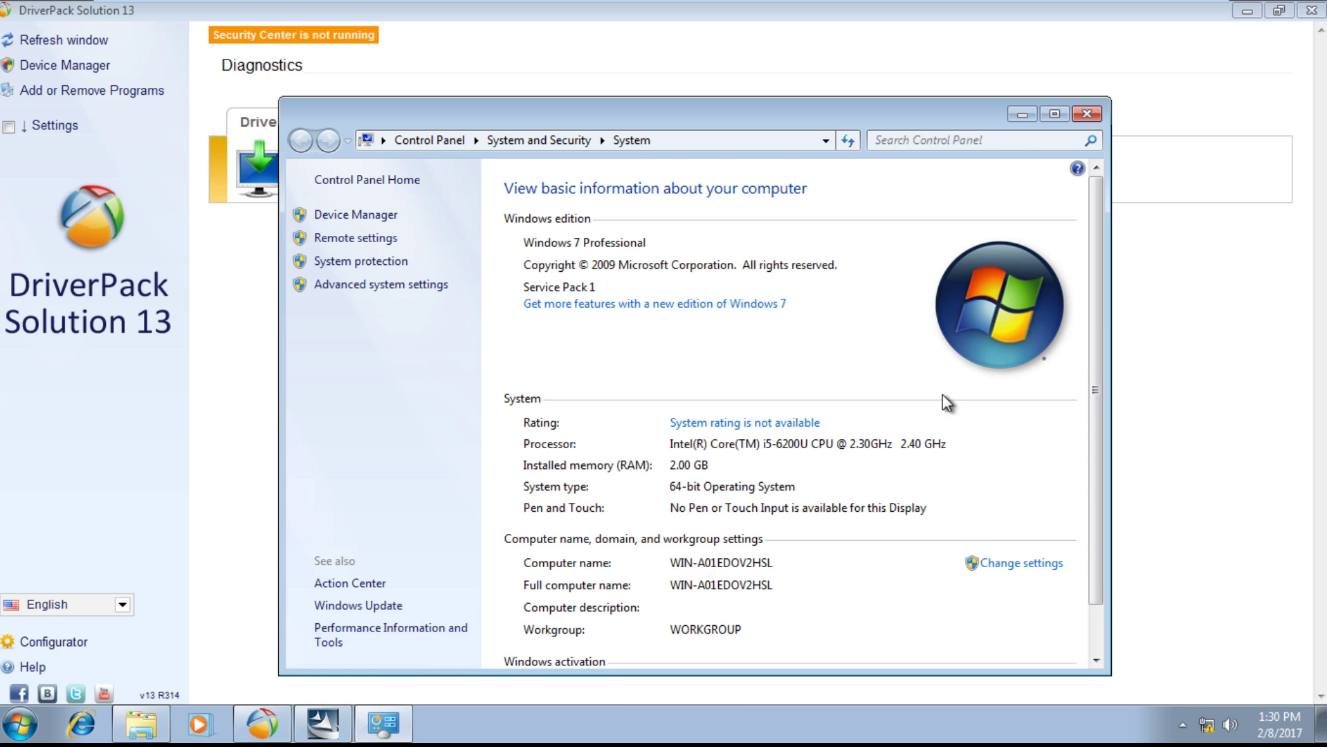
drag(1095, 376, 1101, 464)
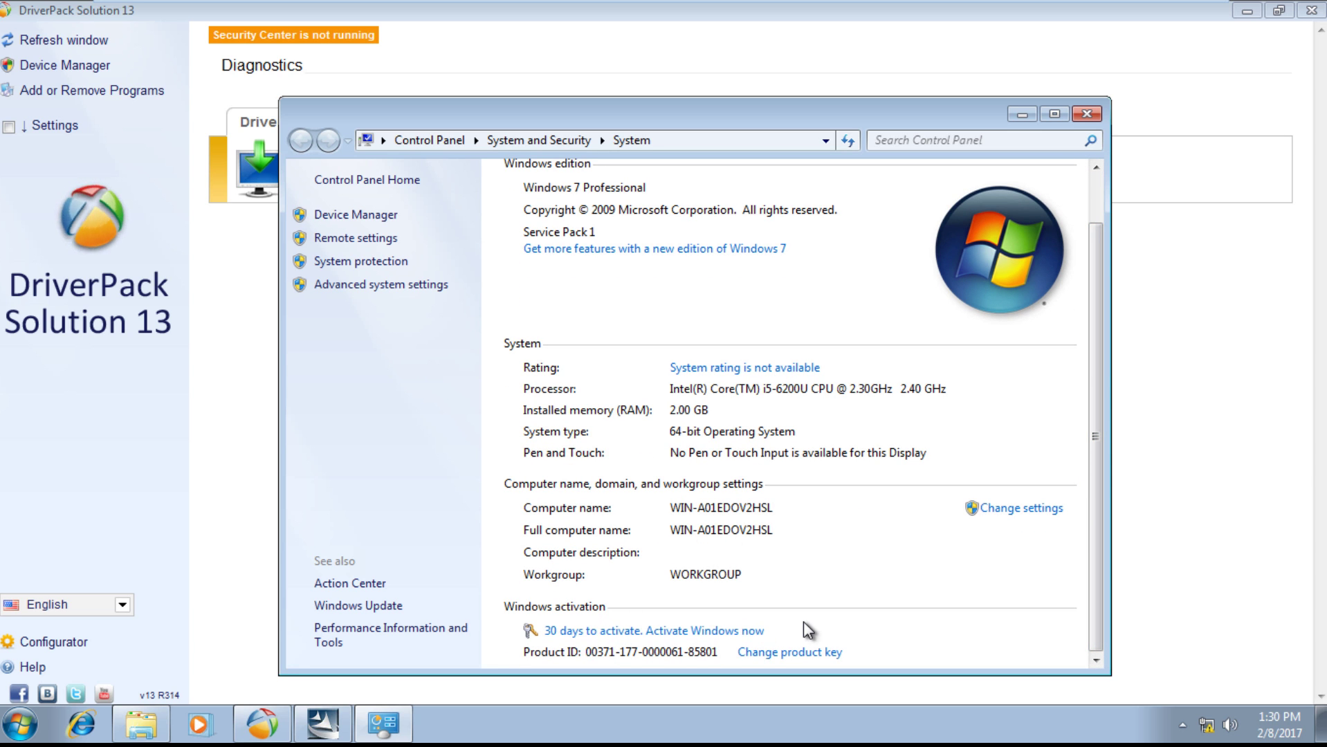
click(1085, 116)
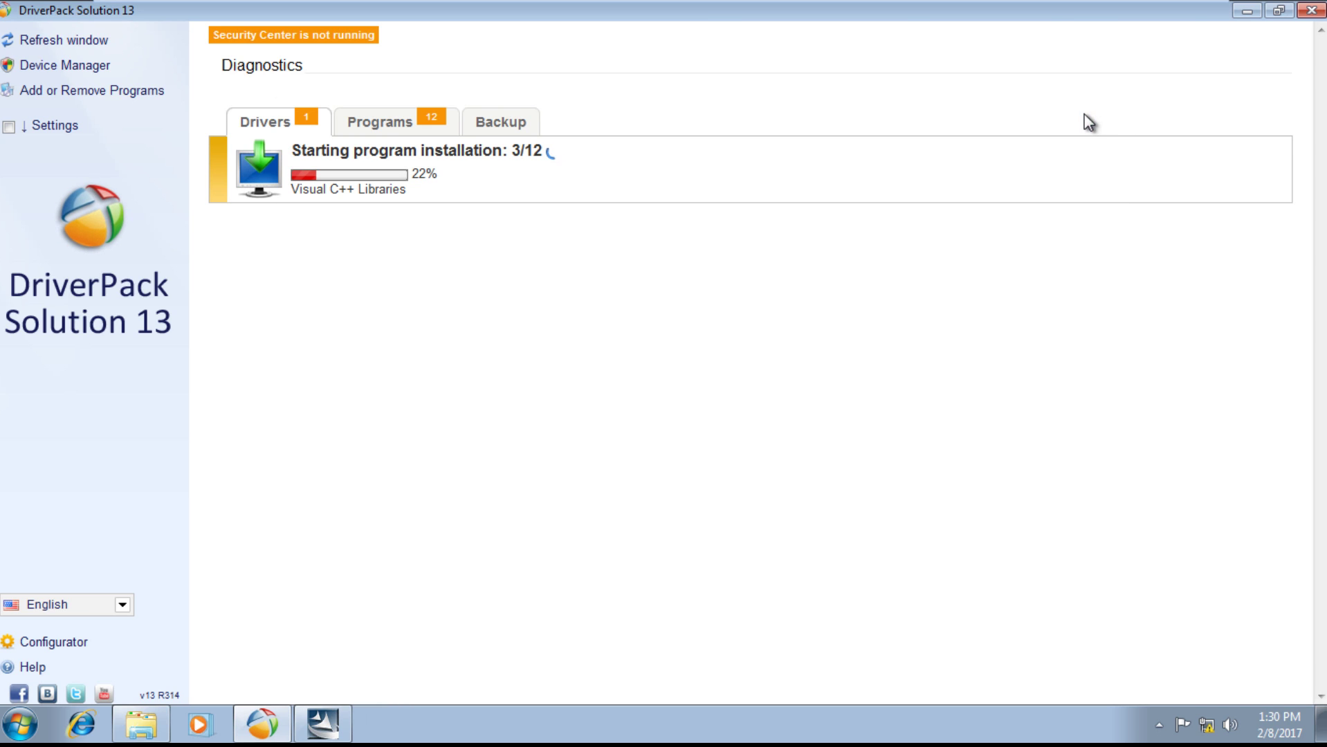
Check the program and driver installation progress, and minimize the DriverPack Solution and DVD drive windows.
click(399, 128)
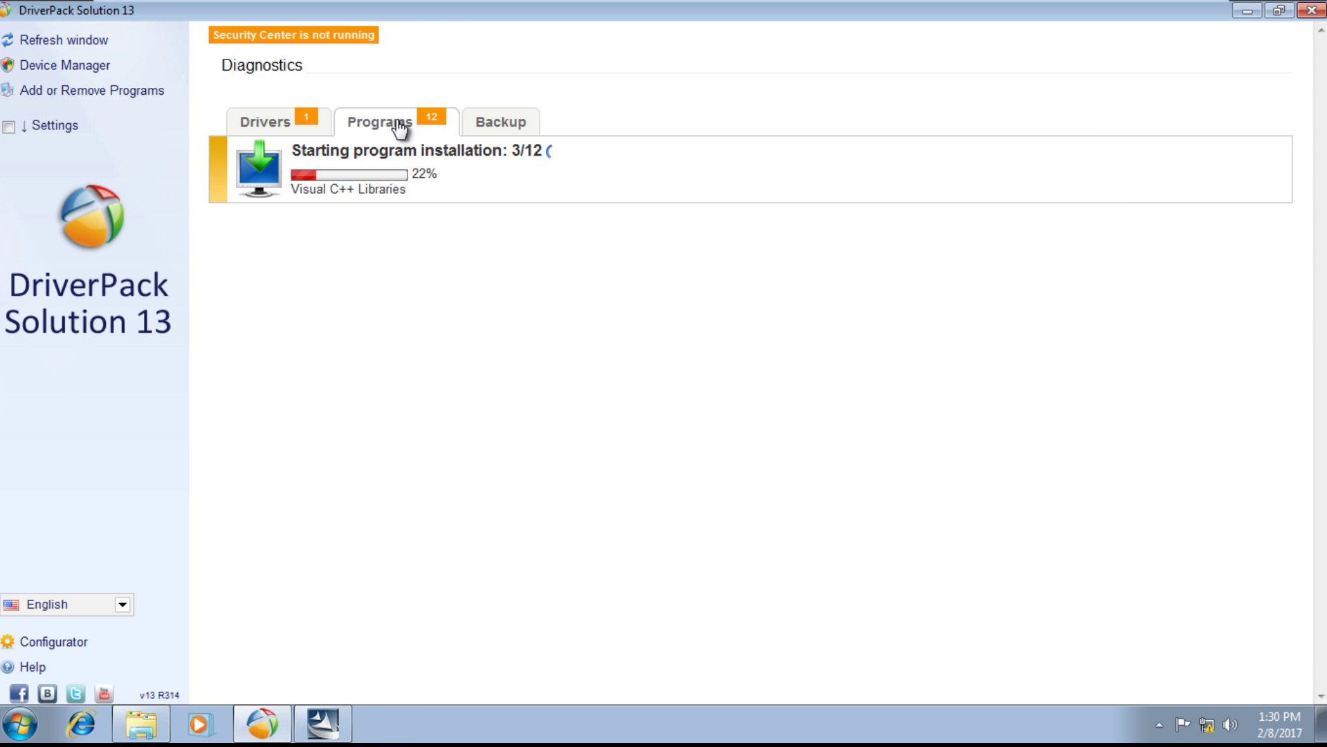
click(294, 124)
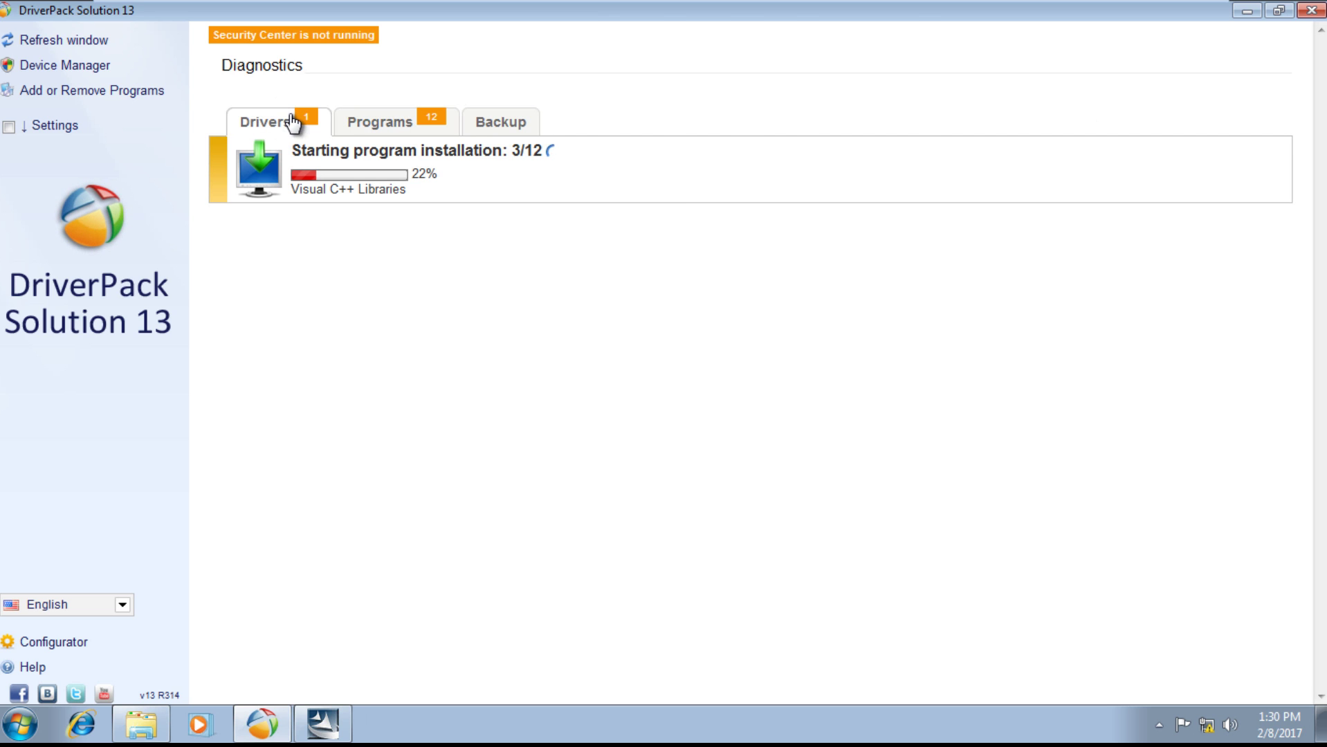
click(1247, 10)
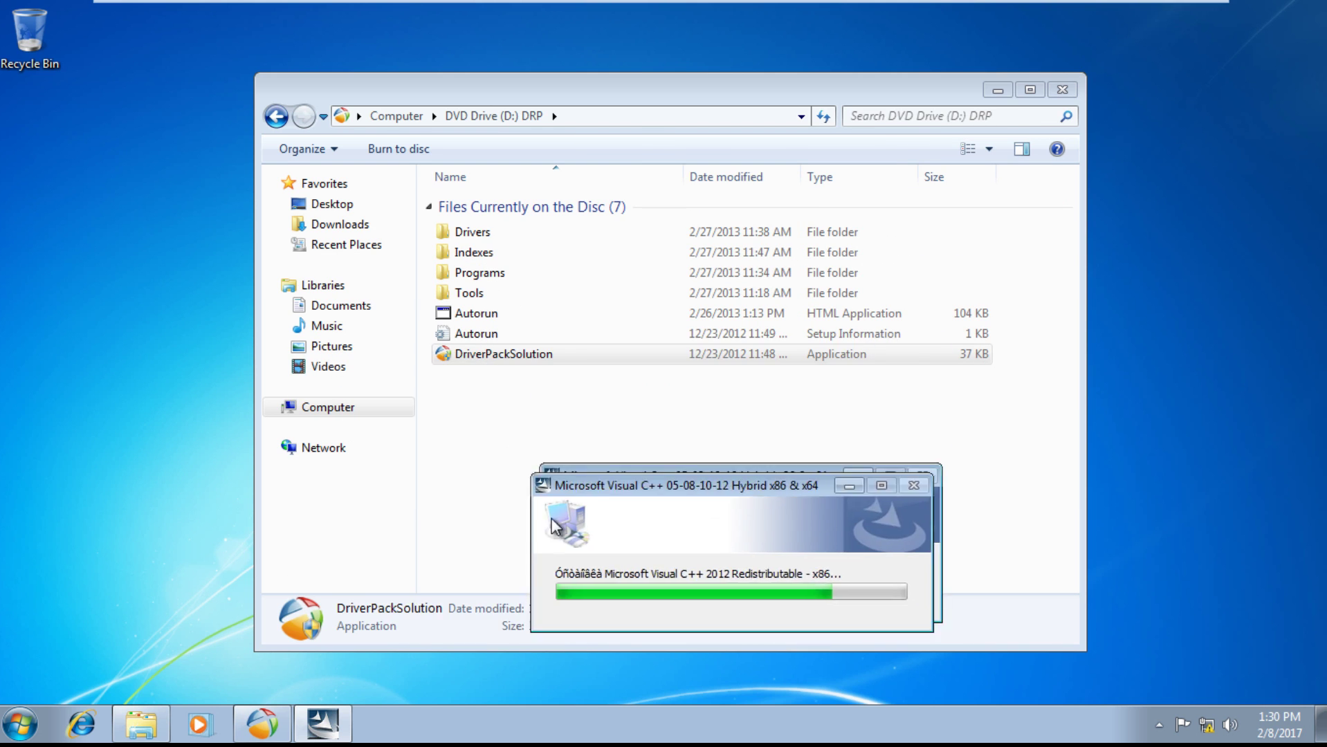
click(996, 100)
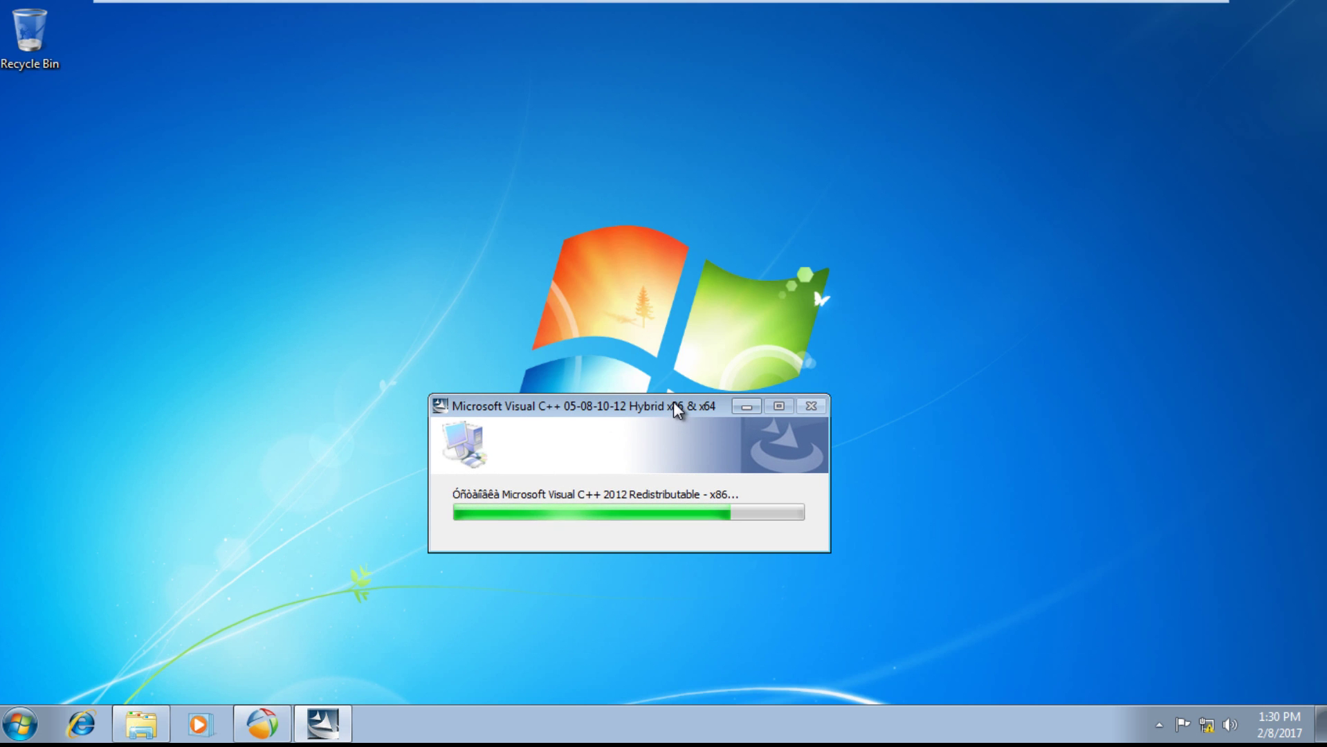
Move the Microsoft Visual C++ installer window to the upper part of the desktop, and minimize and restore it.
drag(676, 408, 772, 220)
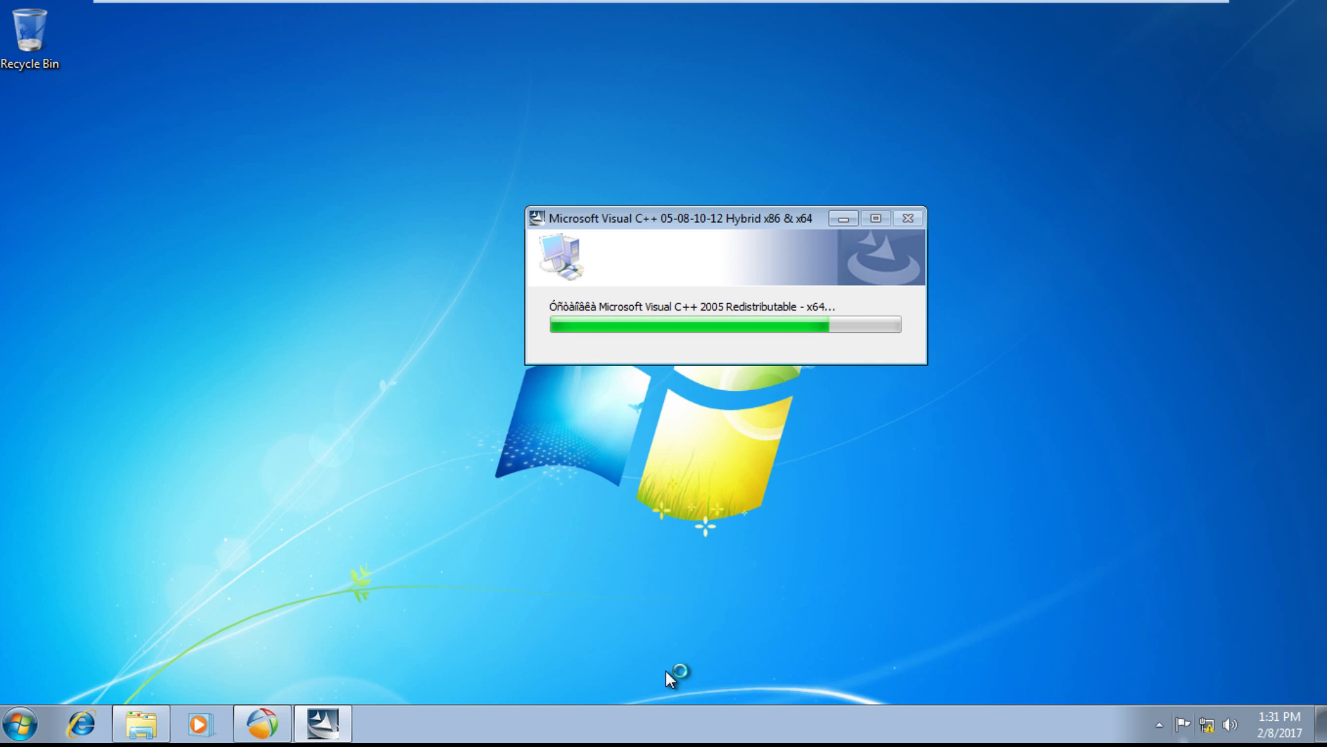
click(345, 725)
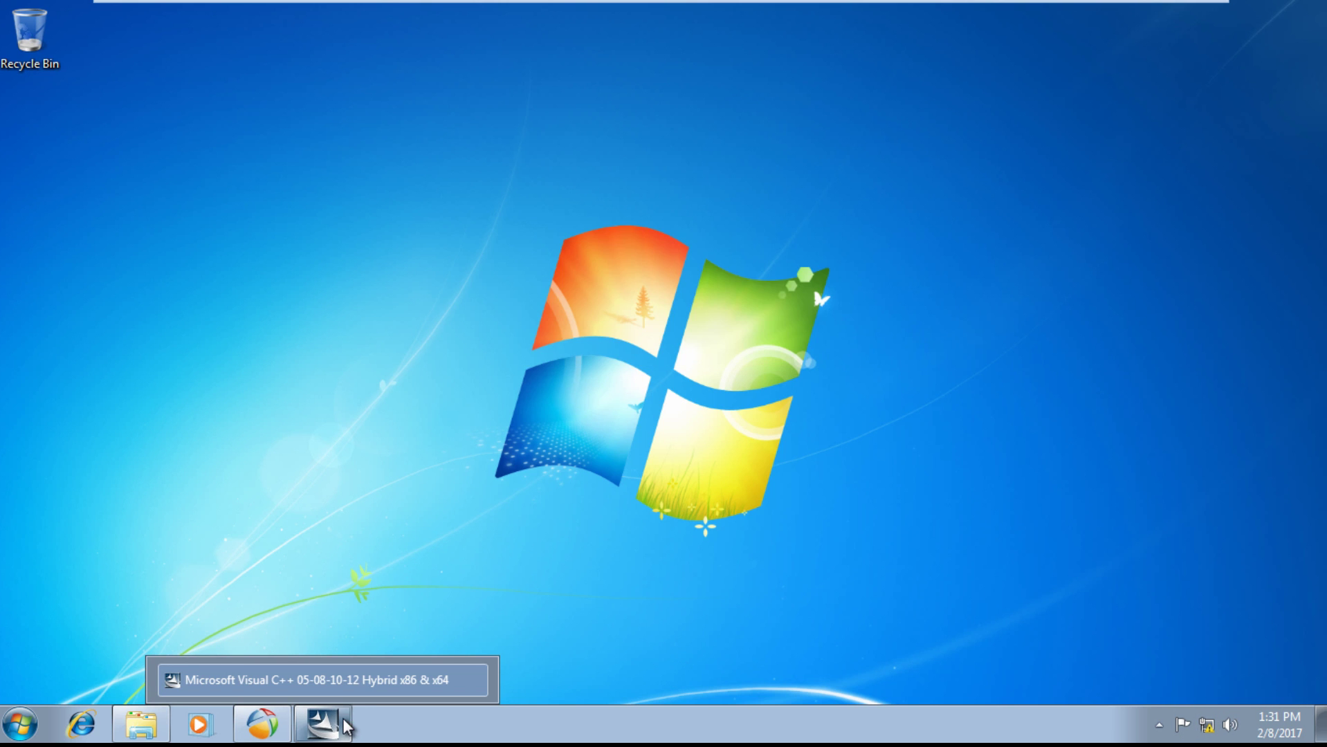
click(343, 725)
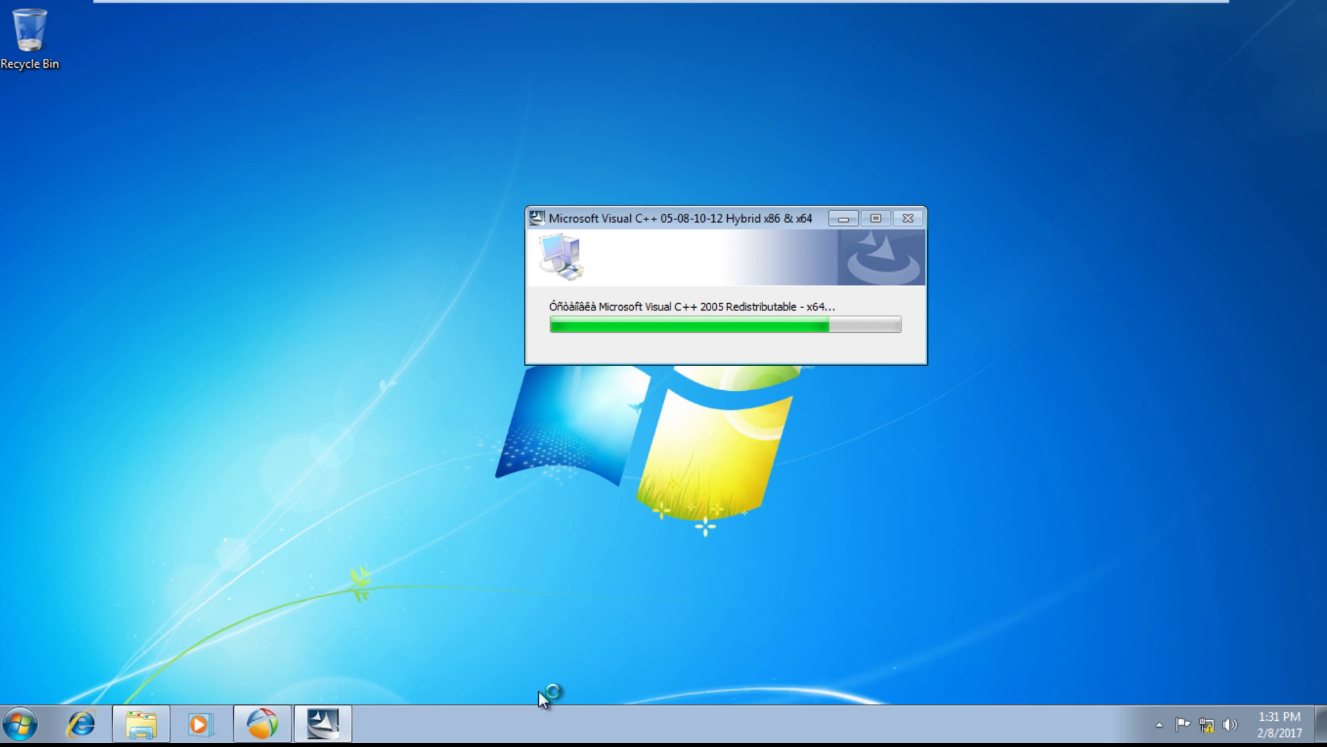
click(1161, 9)
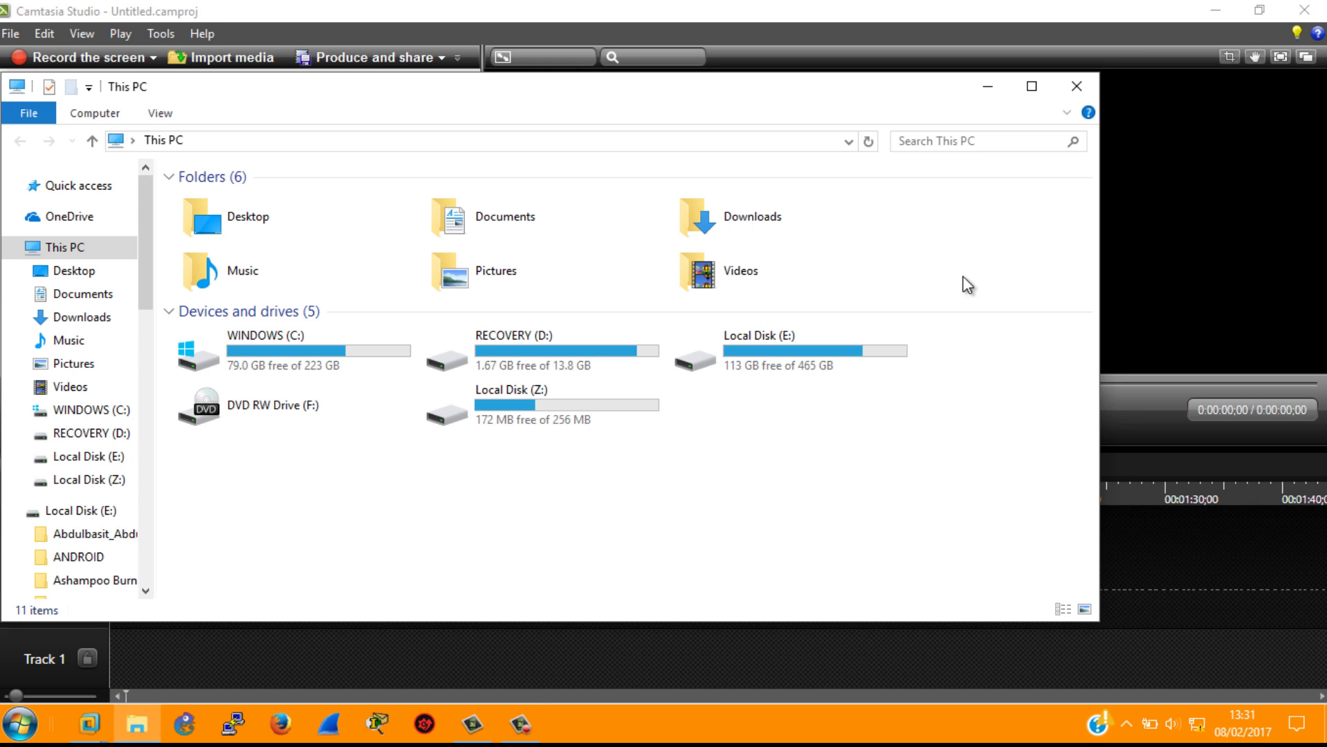
click(520, 725)
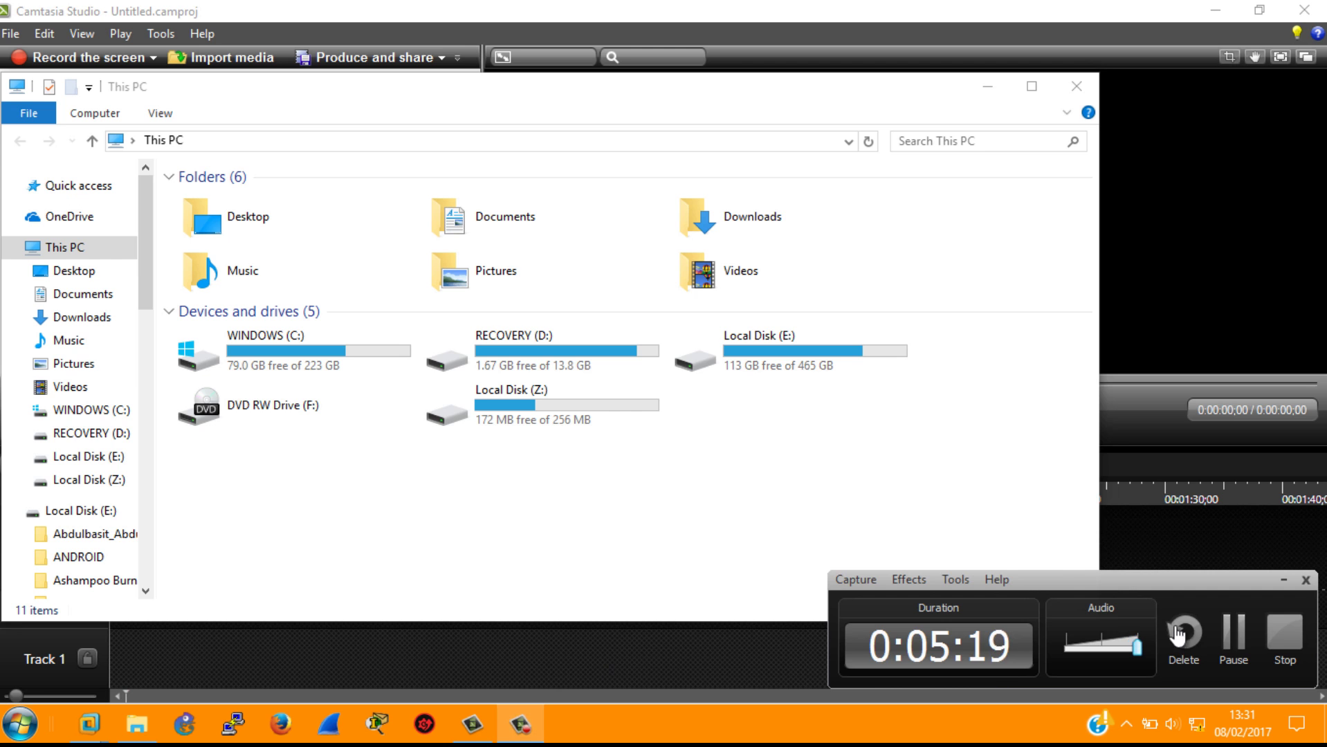
click(1224, 642)
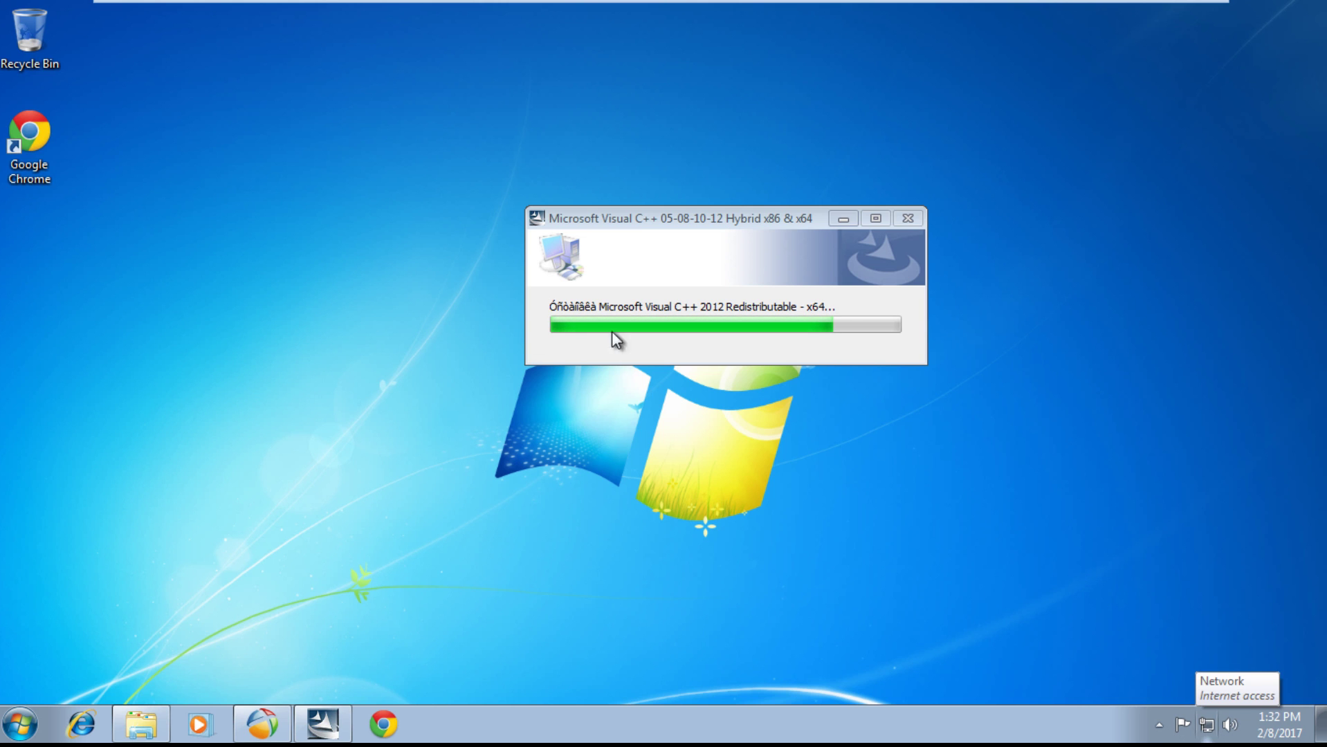
click(29, 183)
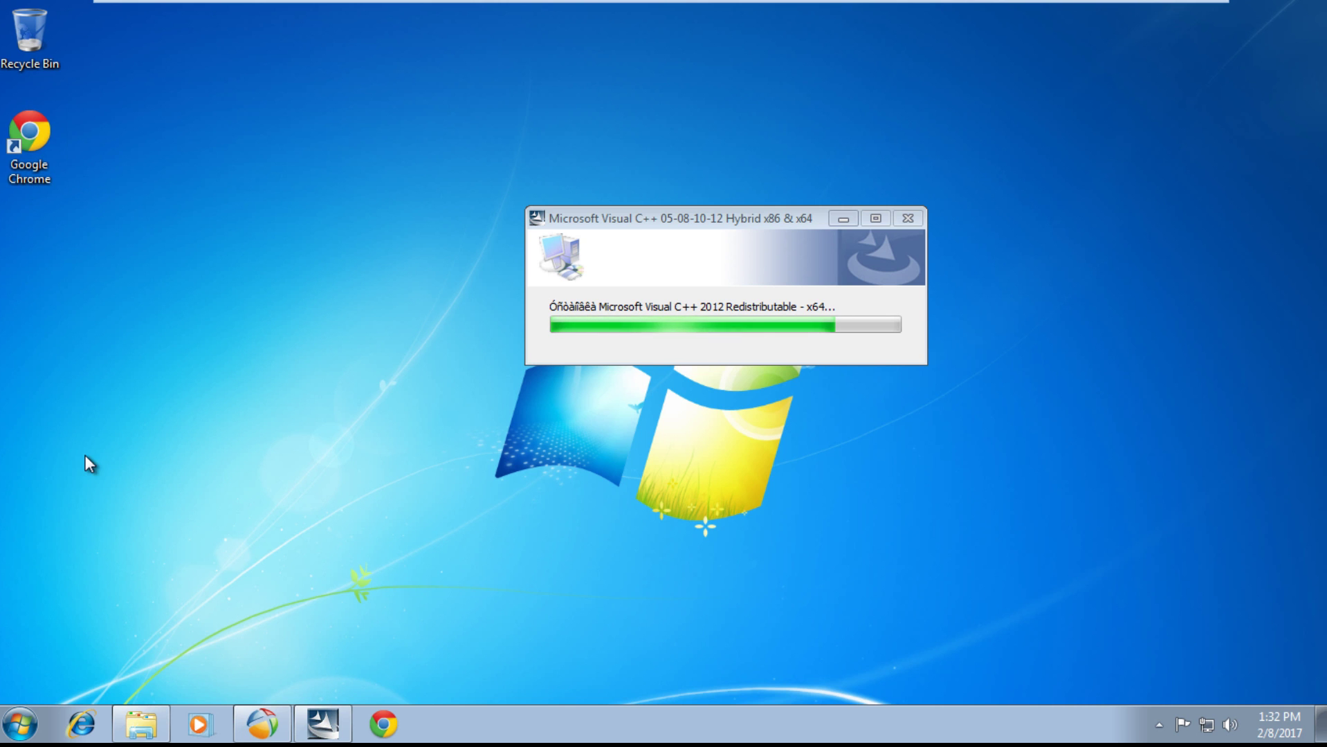
click(19, 724)
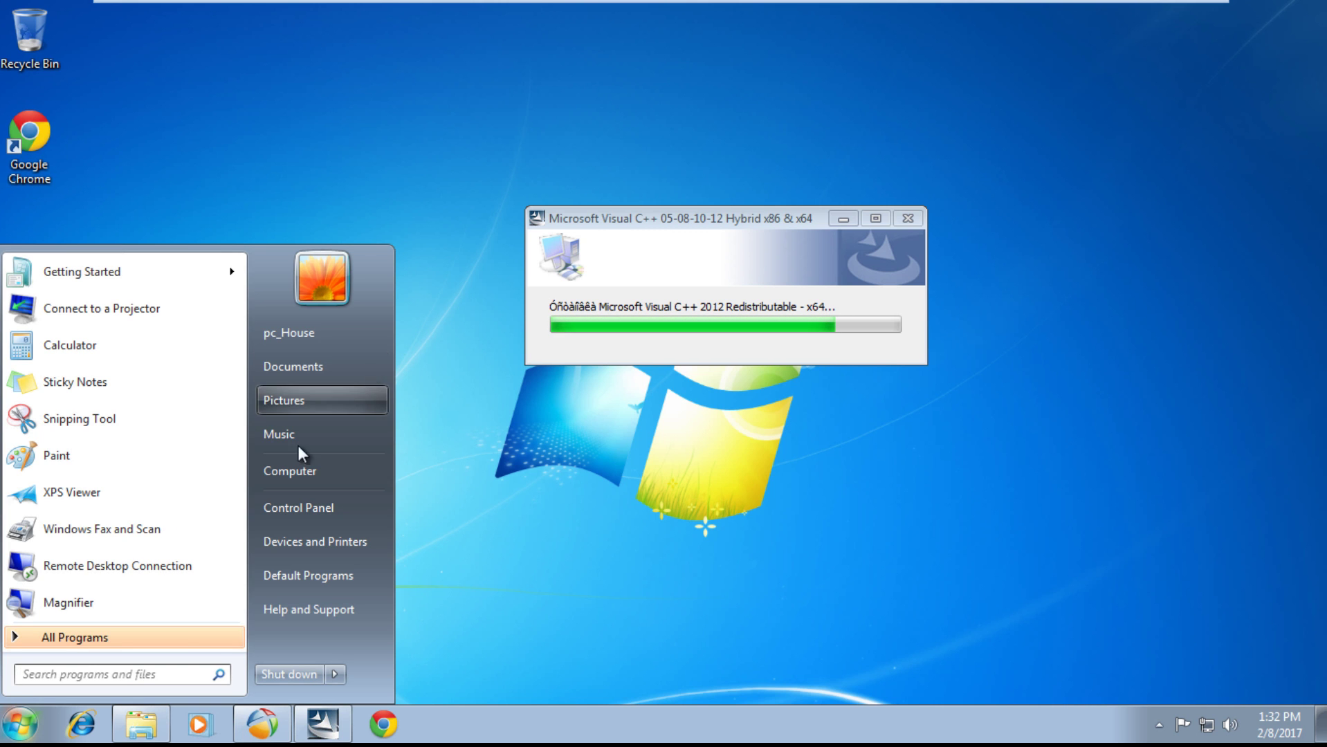
click(595, 462)
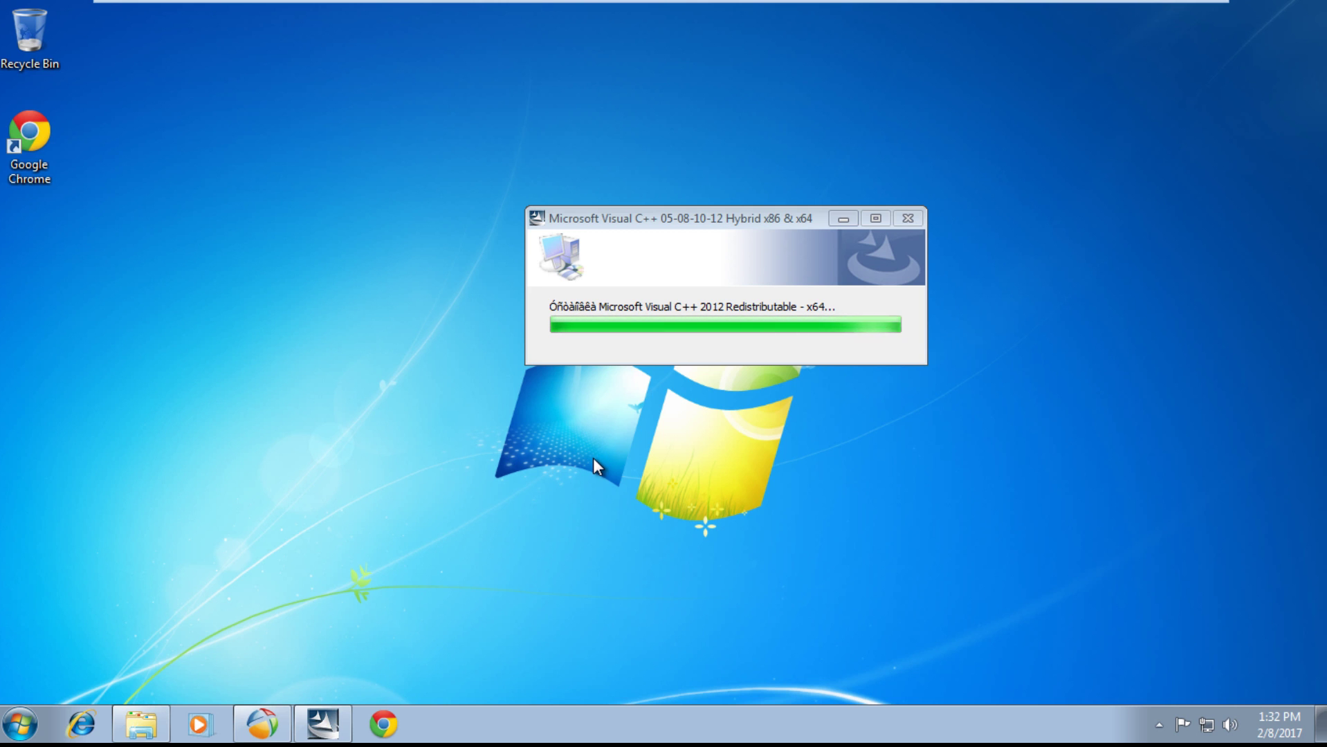
Open the Control Panel in front of the AIMP3 setup and search it for "update".
click(19, 723)
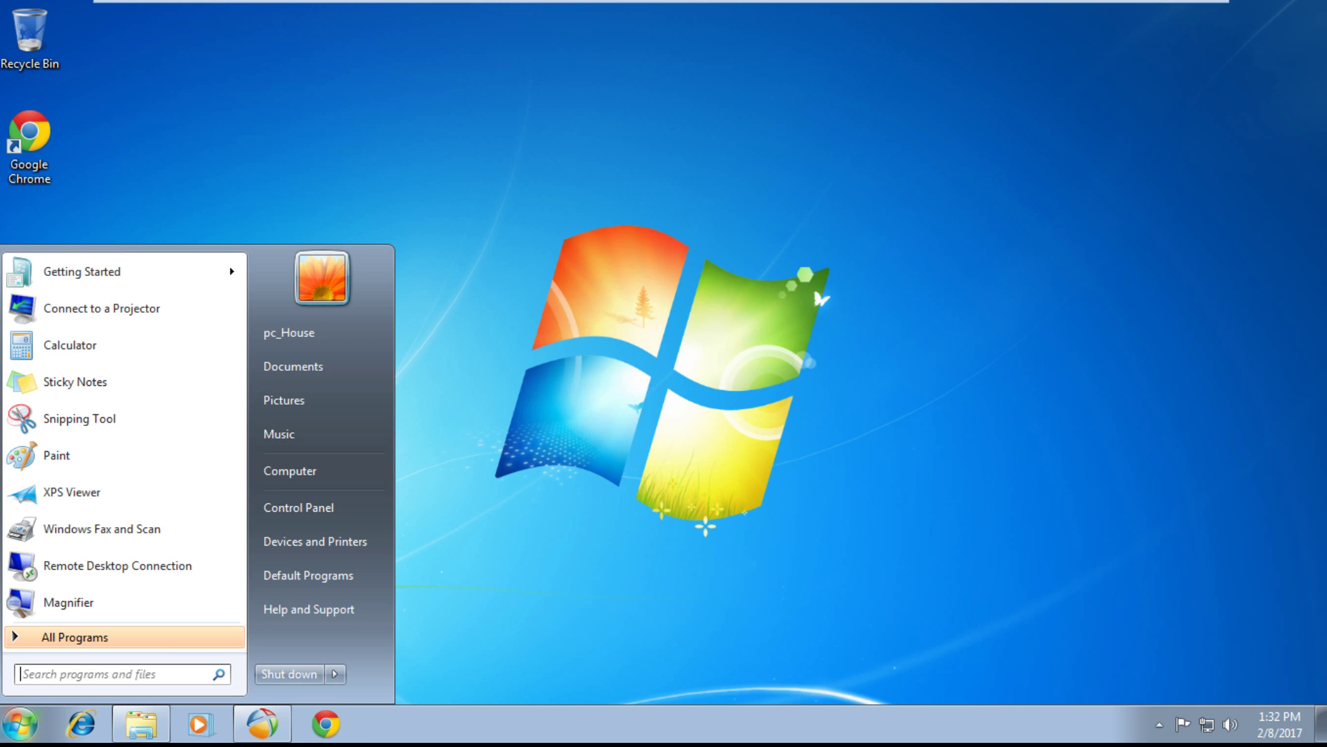
click(302, 519)
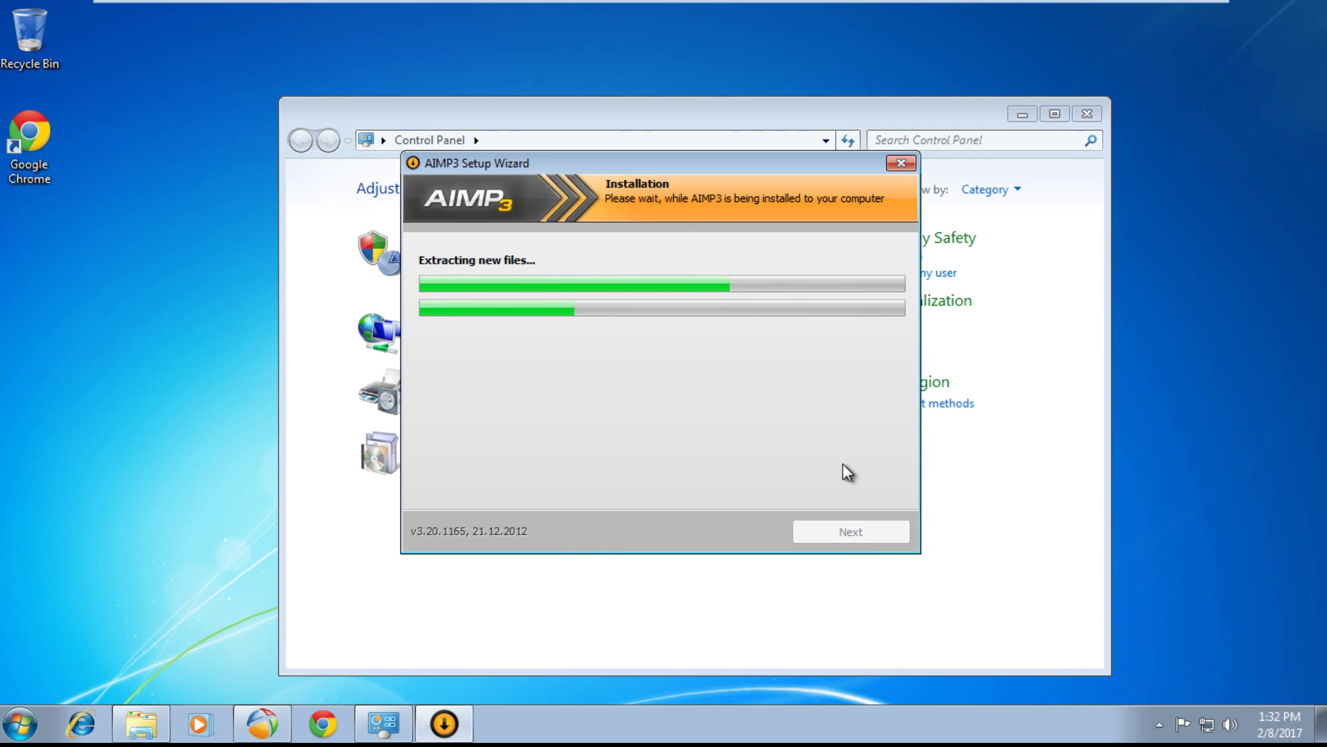
click(844, 590)
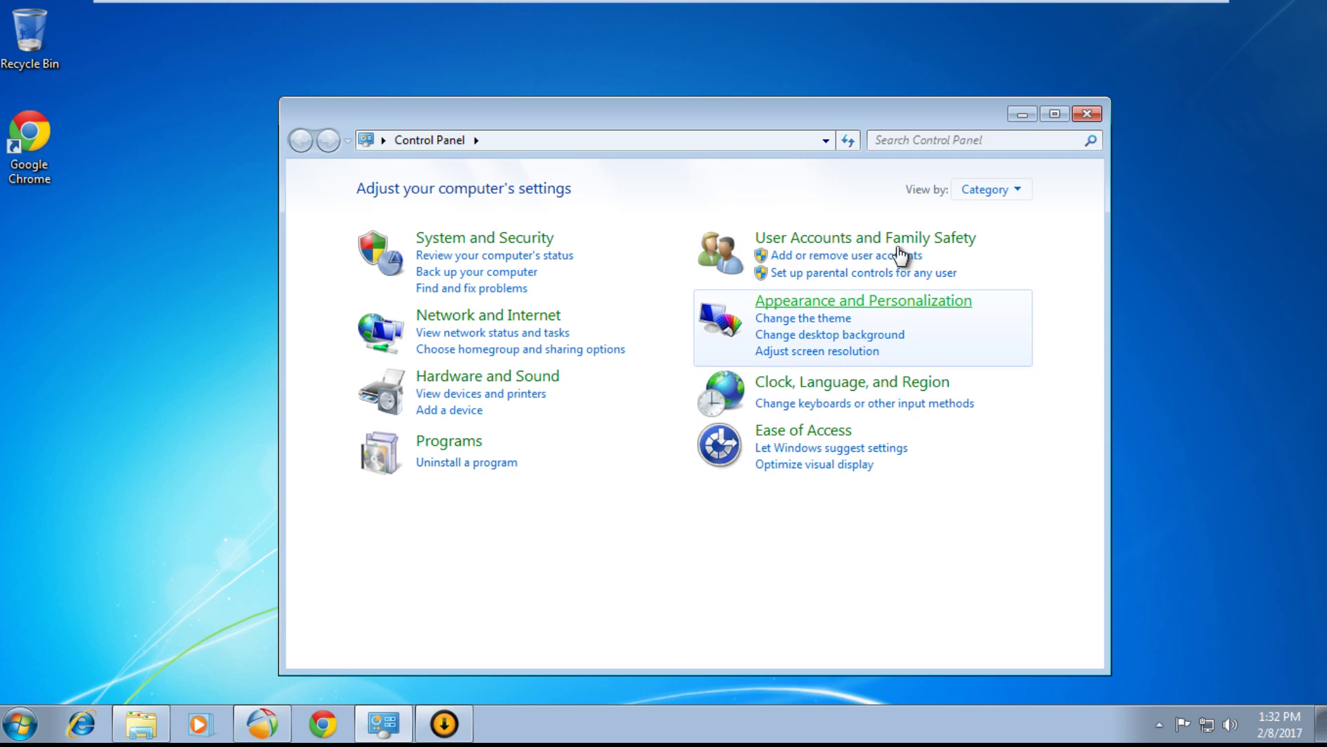
click(976, 141)
text(update)
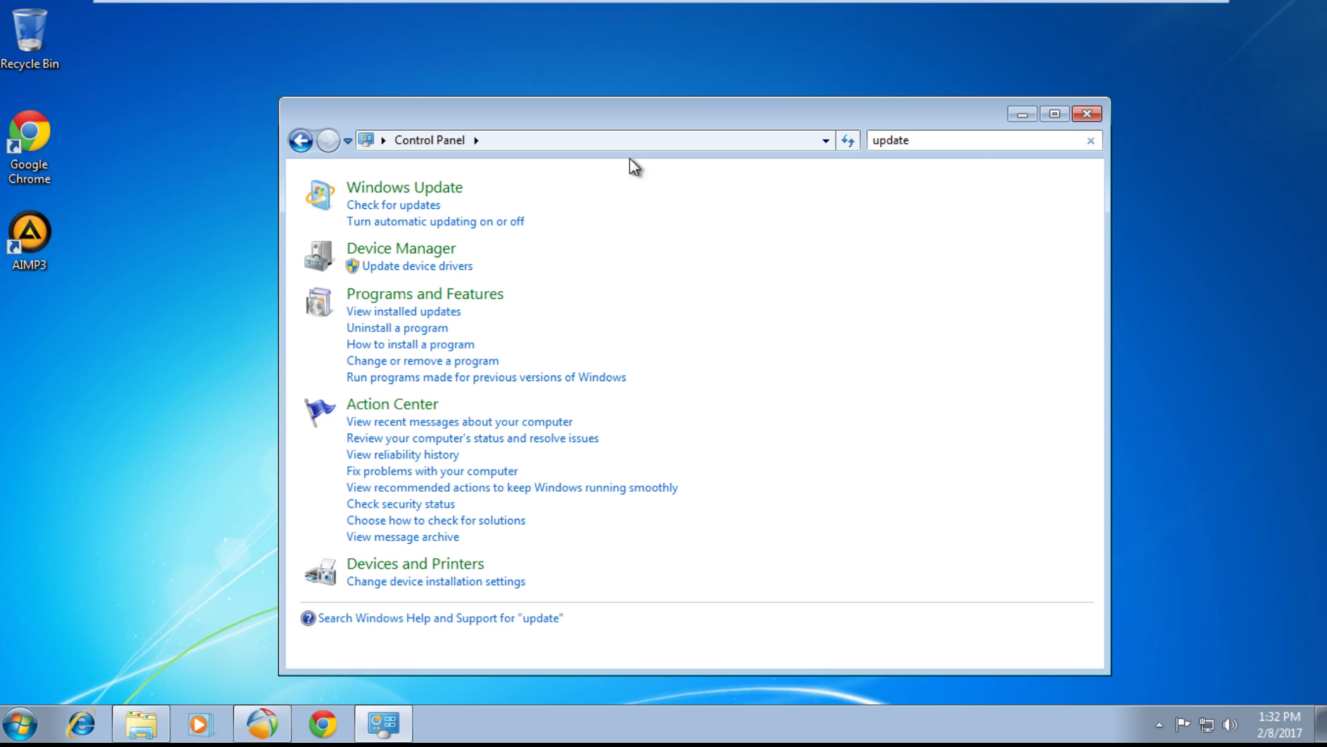
Turn on automatic updates in Windows Update and install the new Windows Update software.
click(433, 187)
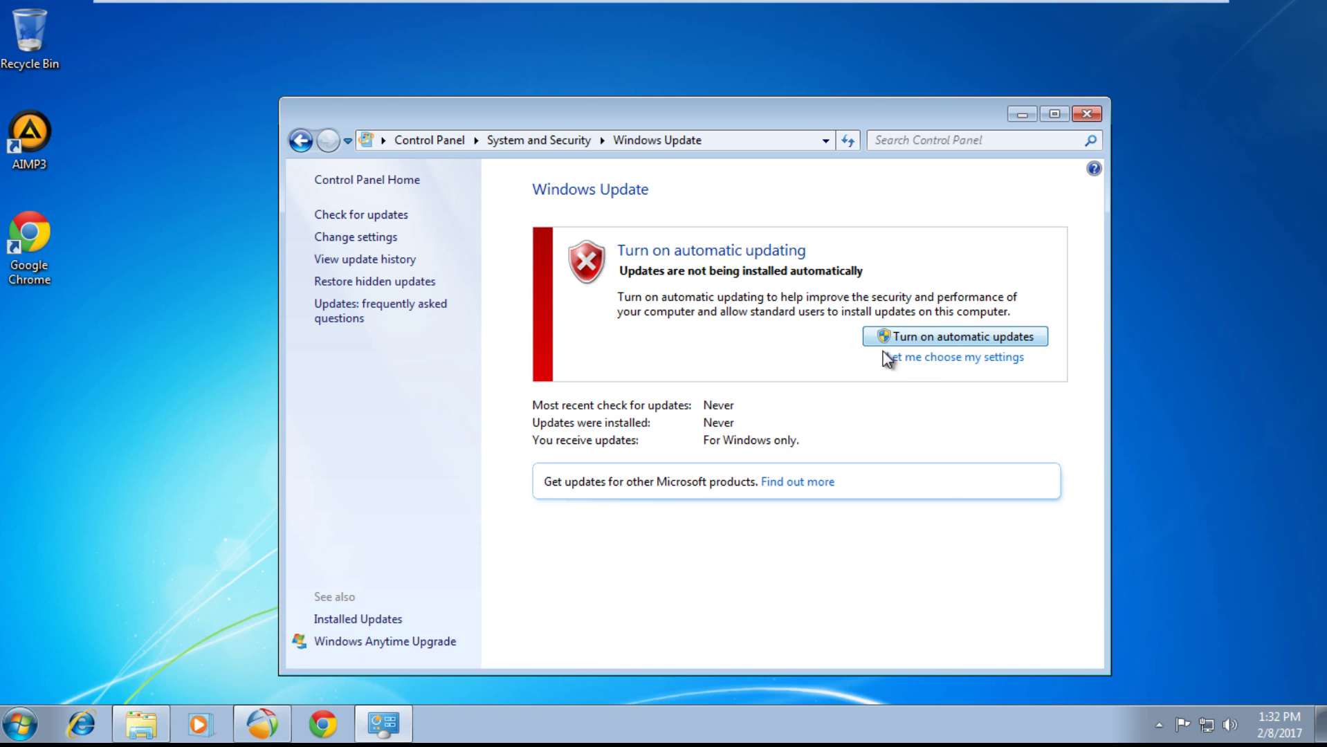
click(972, 339)
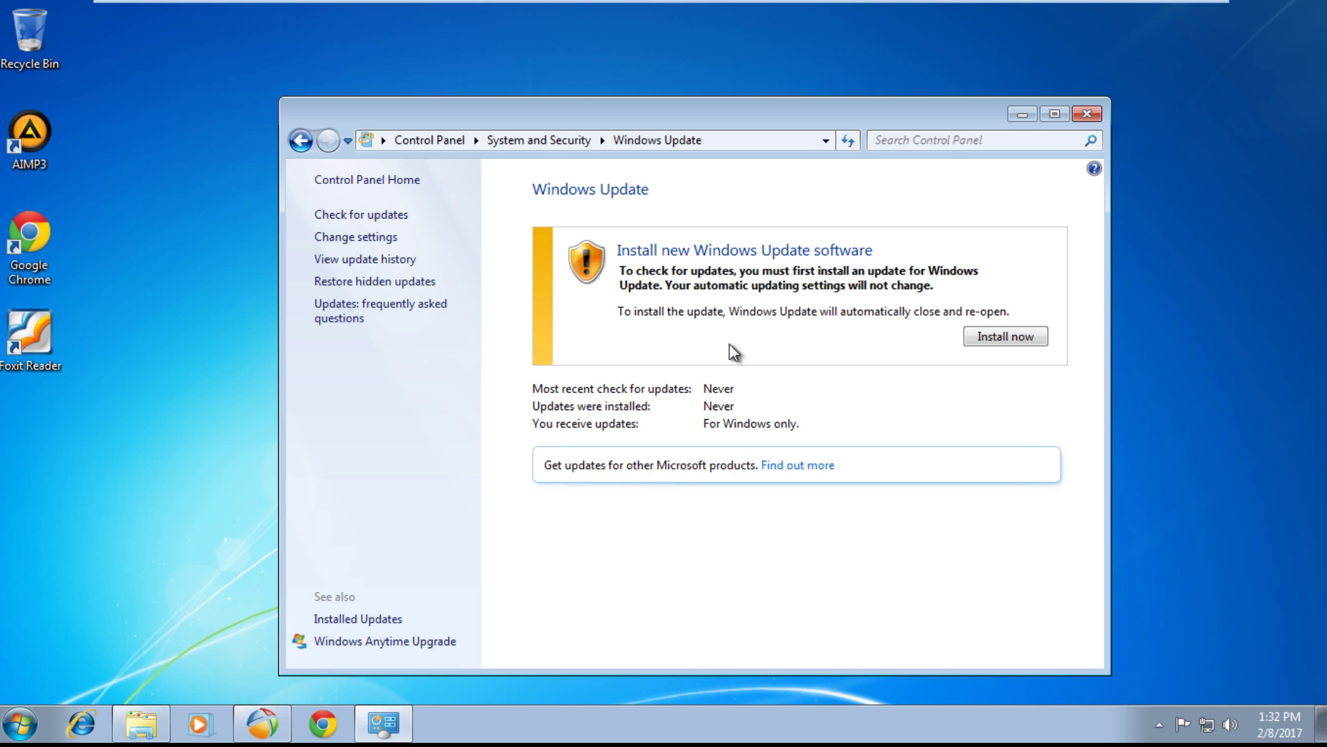
click(1013, 333)
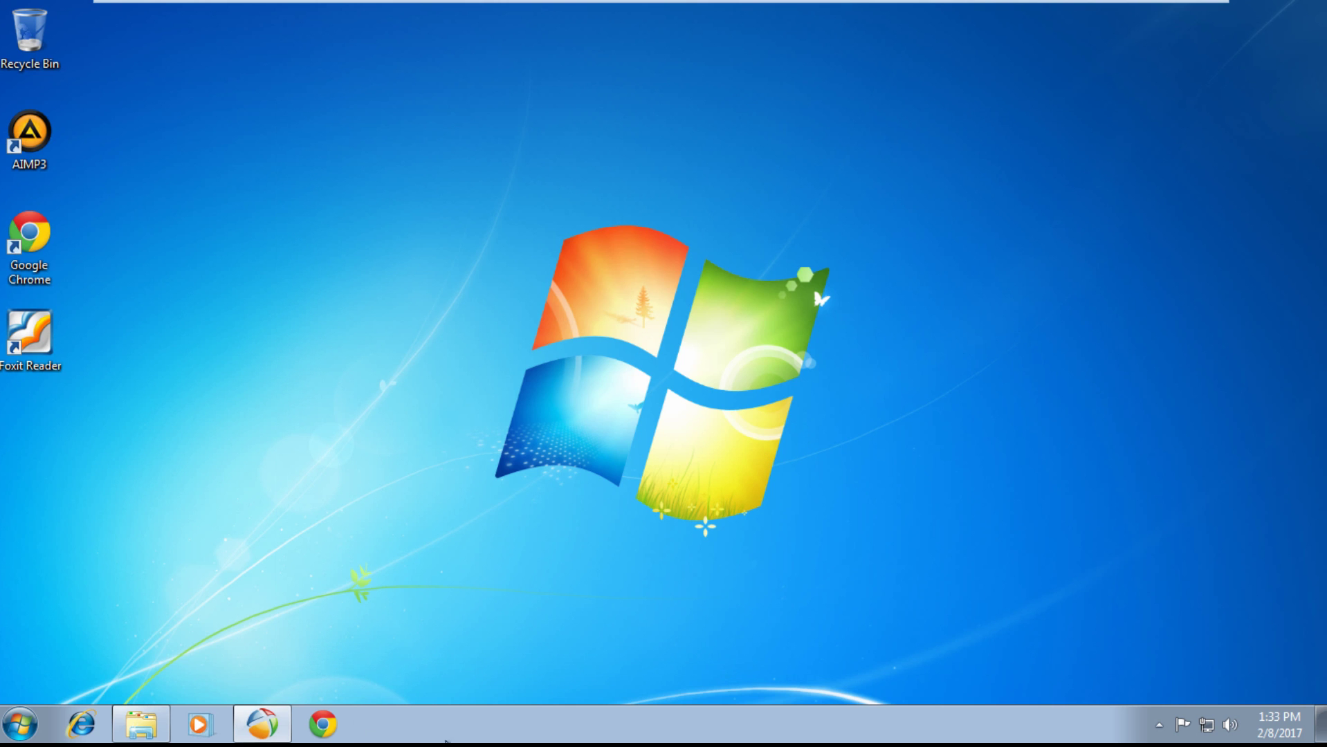
Check the program installation progress in DriverPack Solution, and minimize its window.
click(268, 738)
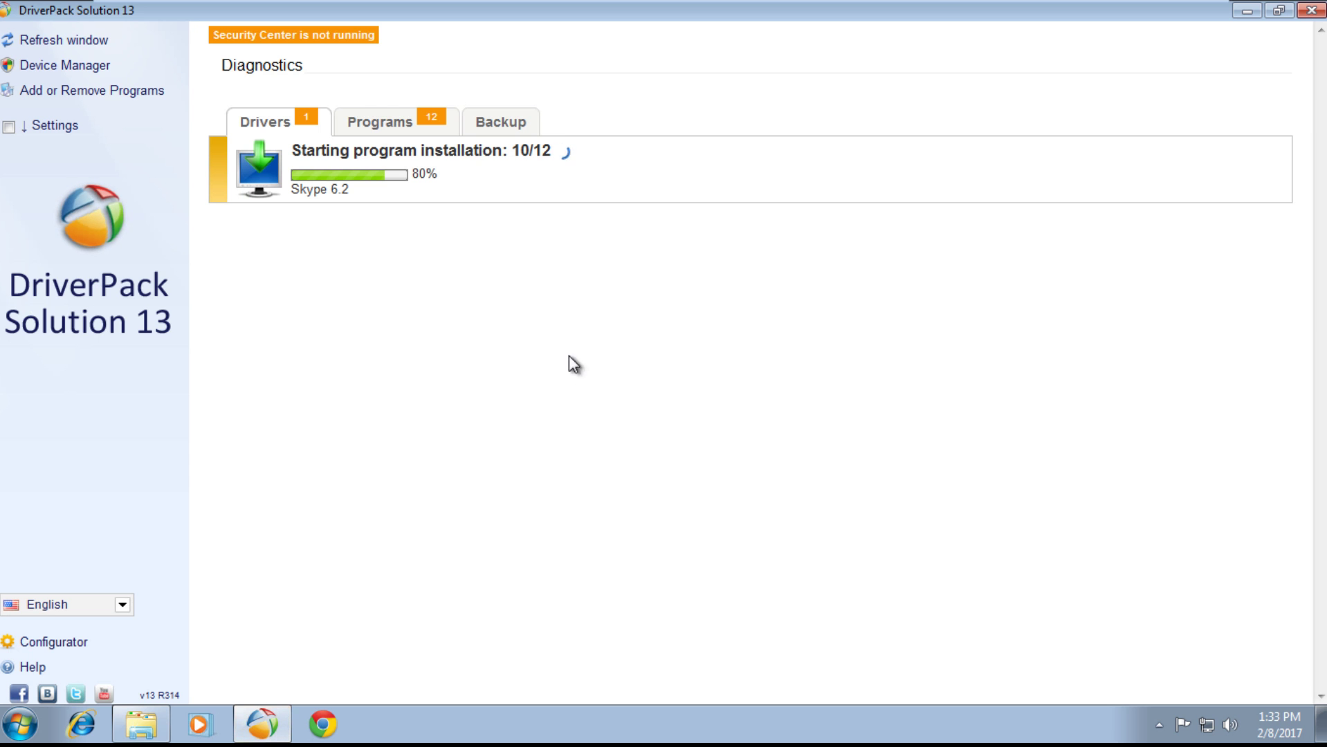
click(404, 120)
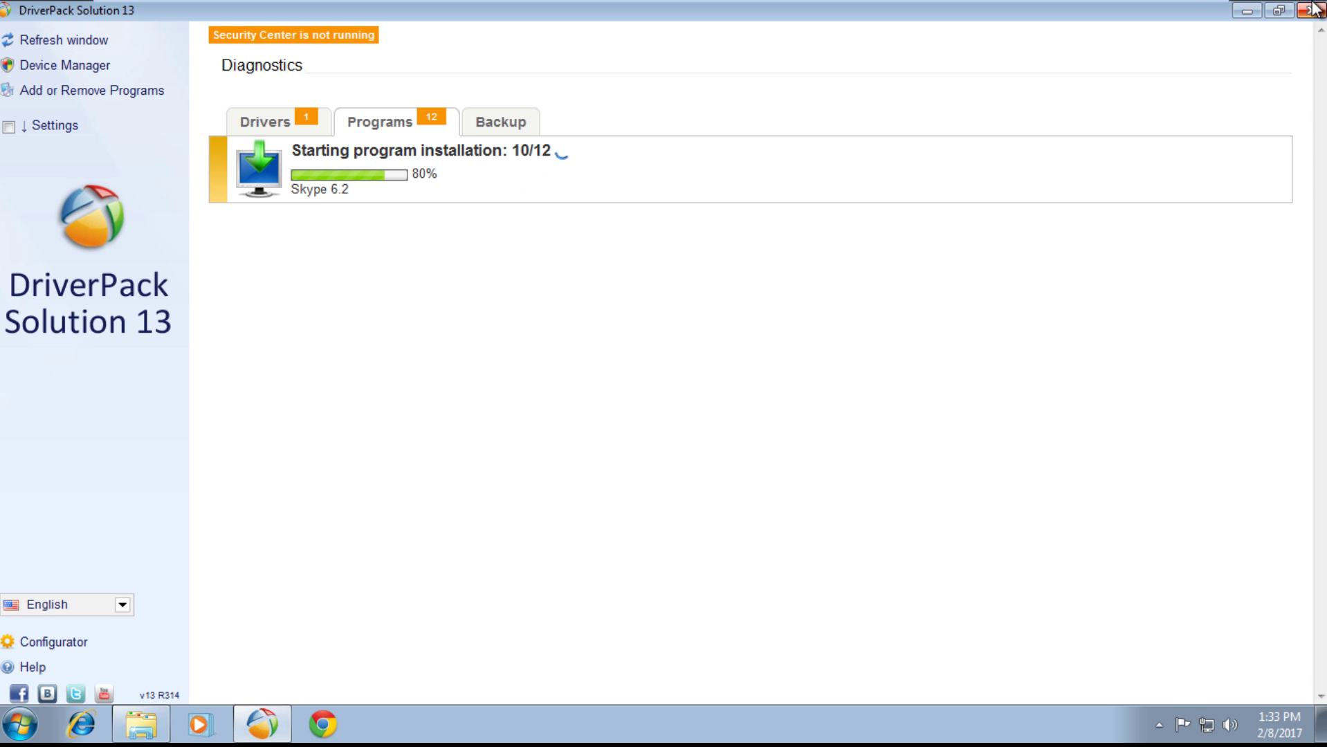
click(1256, 12)
Review the list of all programs in Windows down to its last entry for newly installed programs.
click(20, 725)
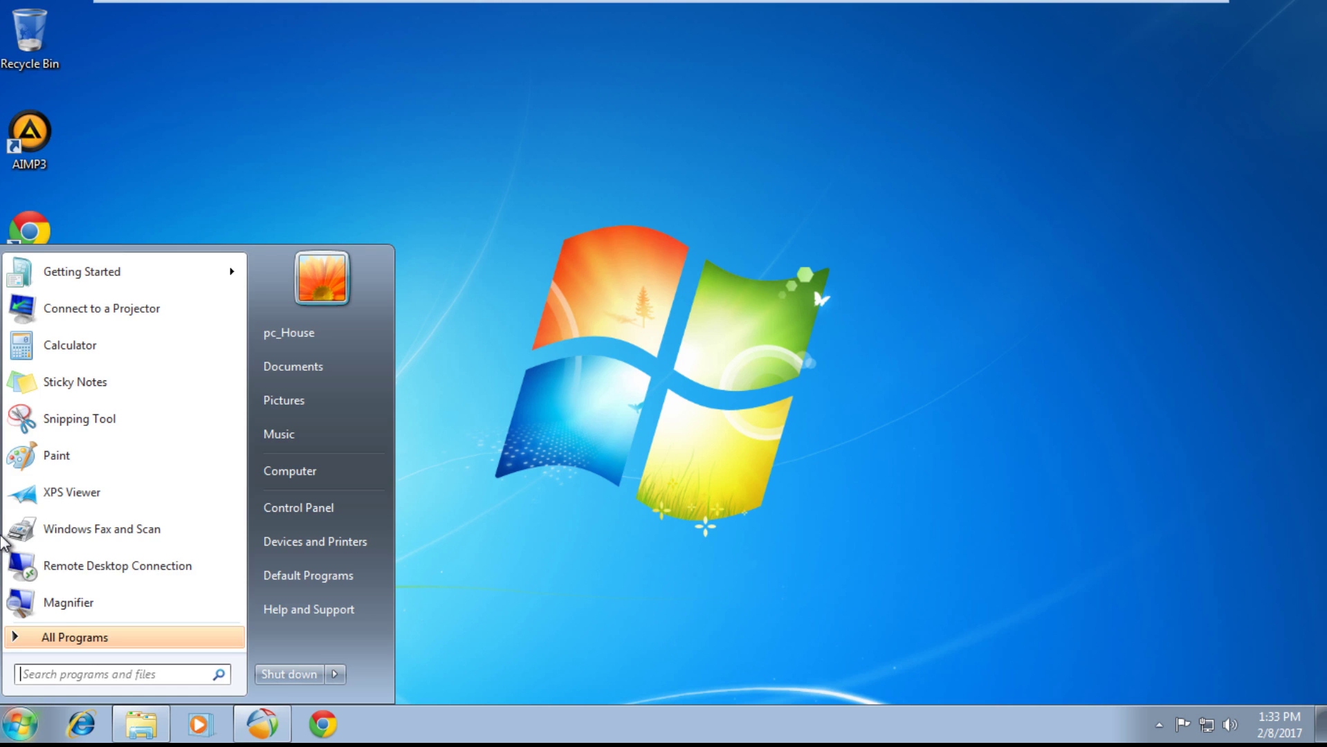
click(69, 640)
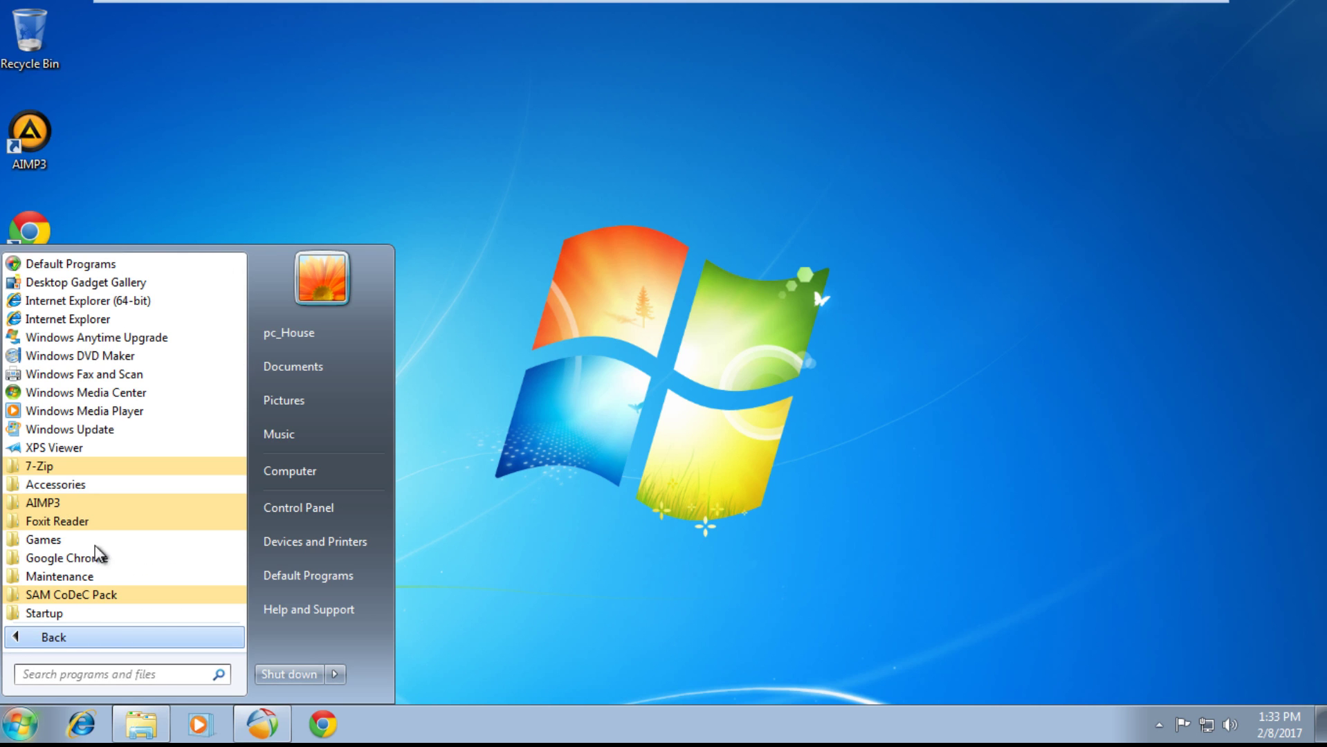
click(791, 503)
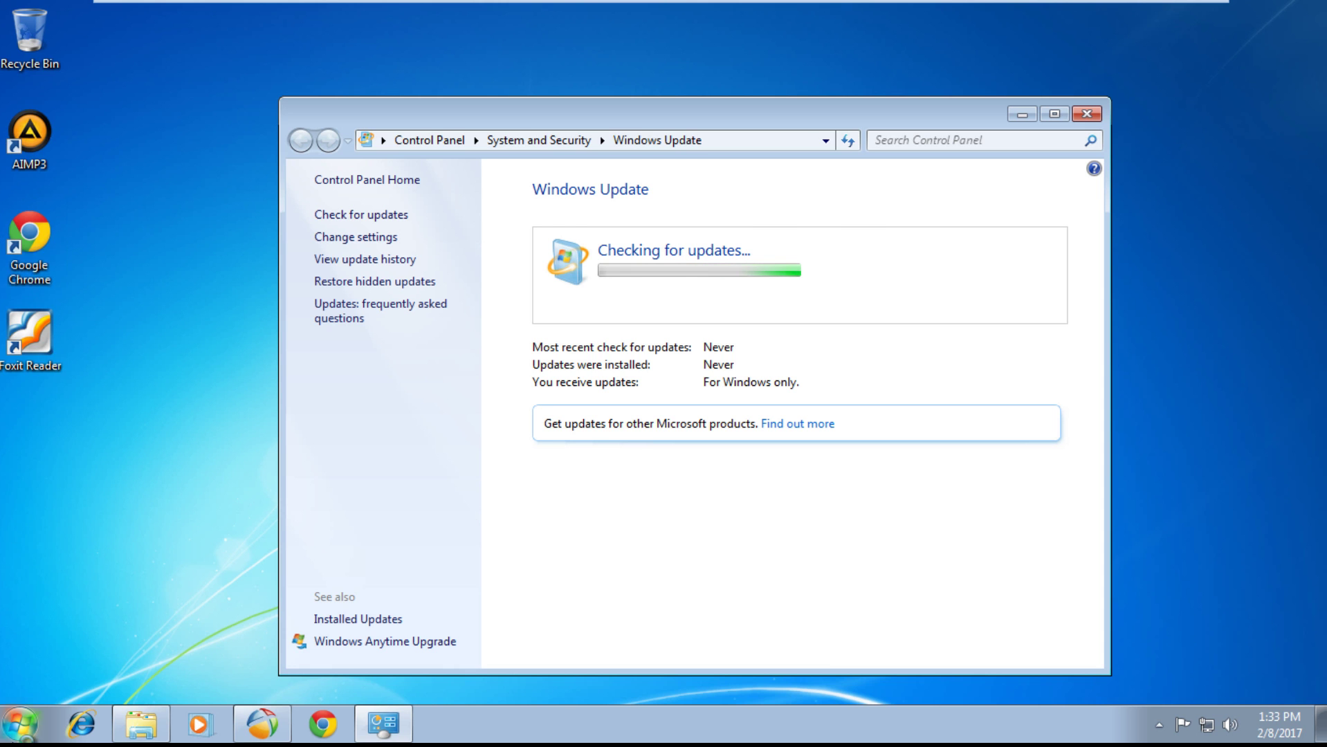
click(20, 724)
click(107, 640)
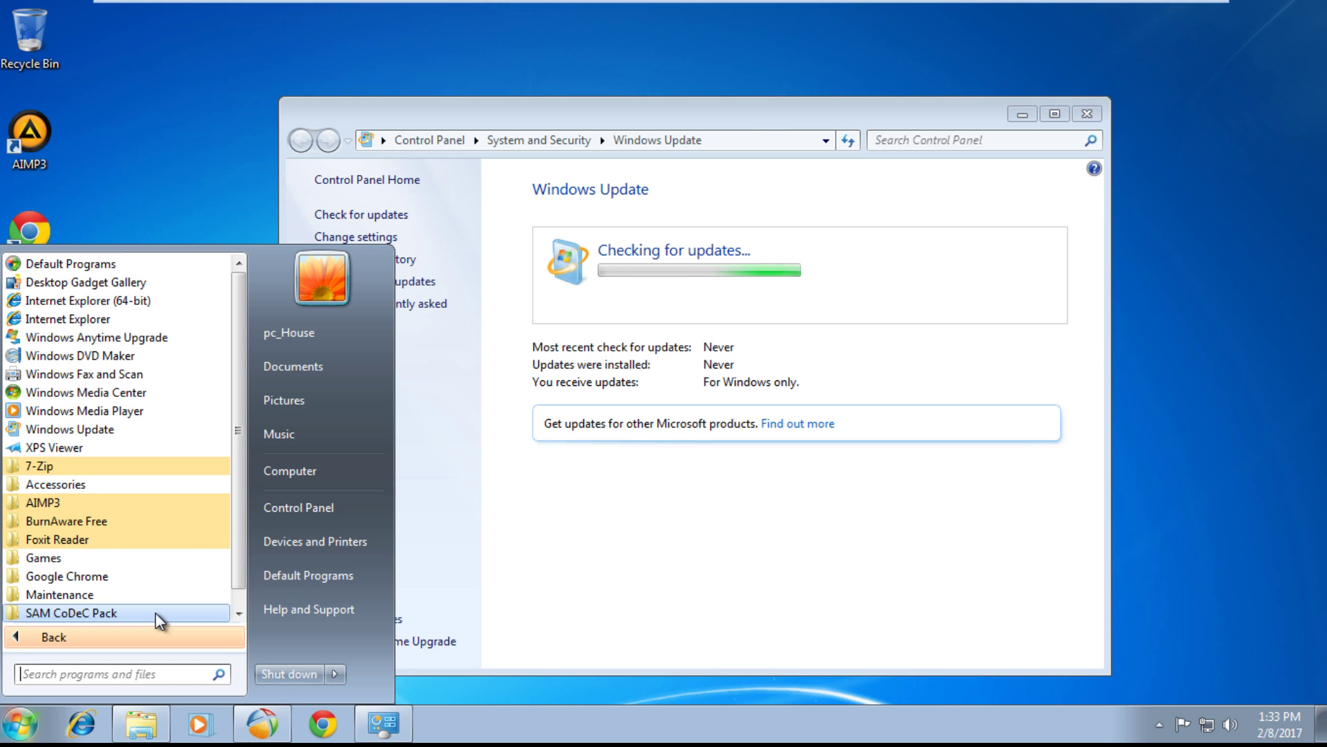
scroll(242, 546, down, 1)
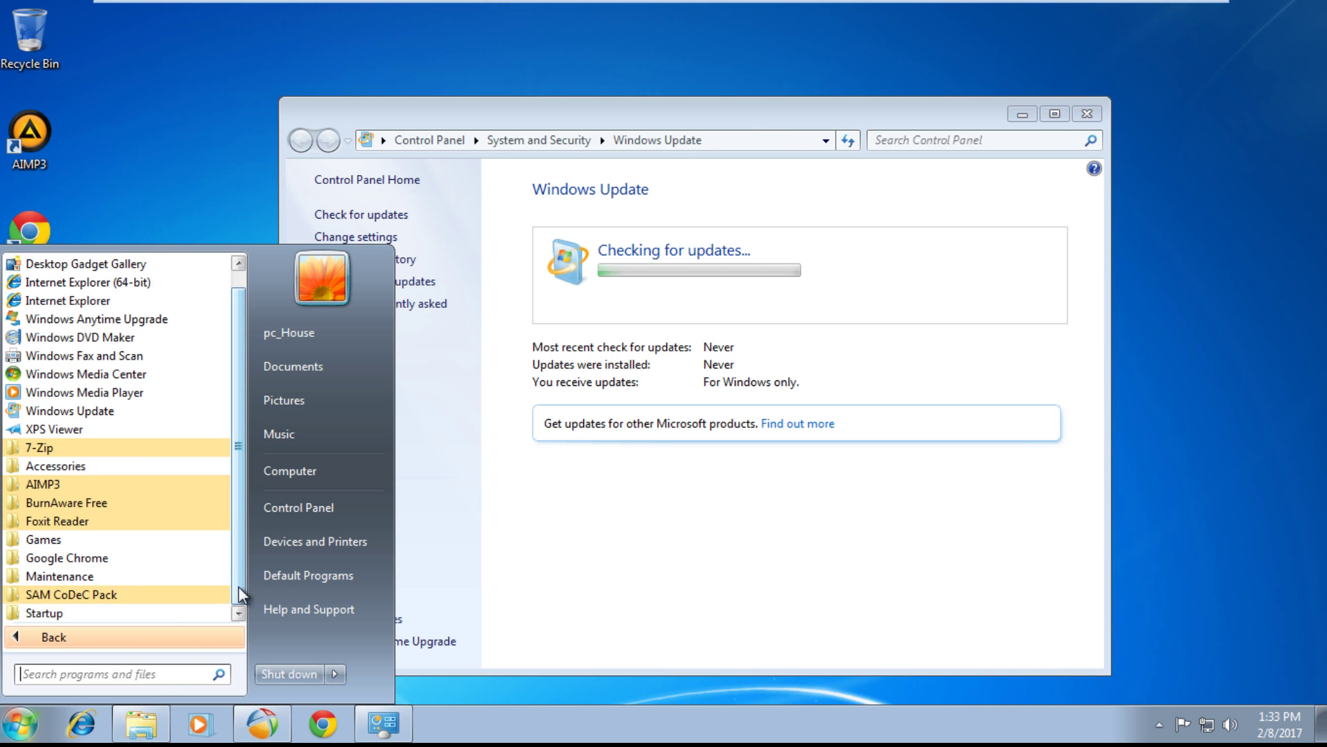
click(588, 509)
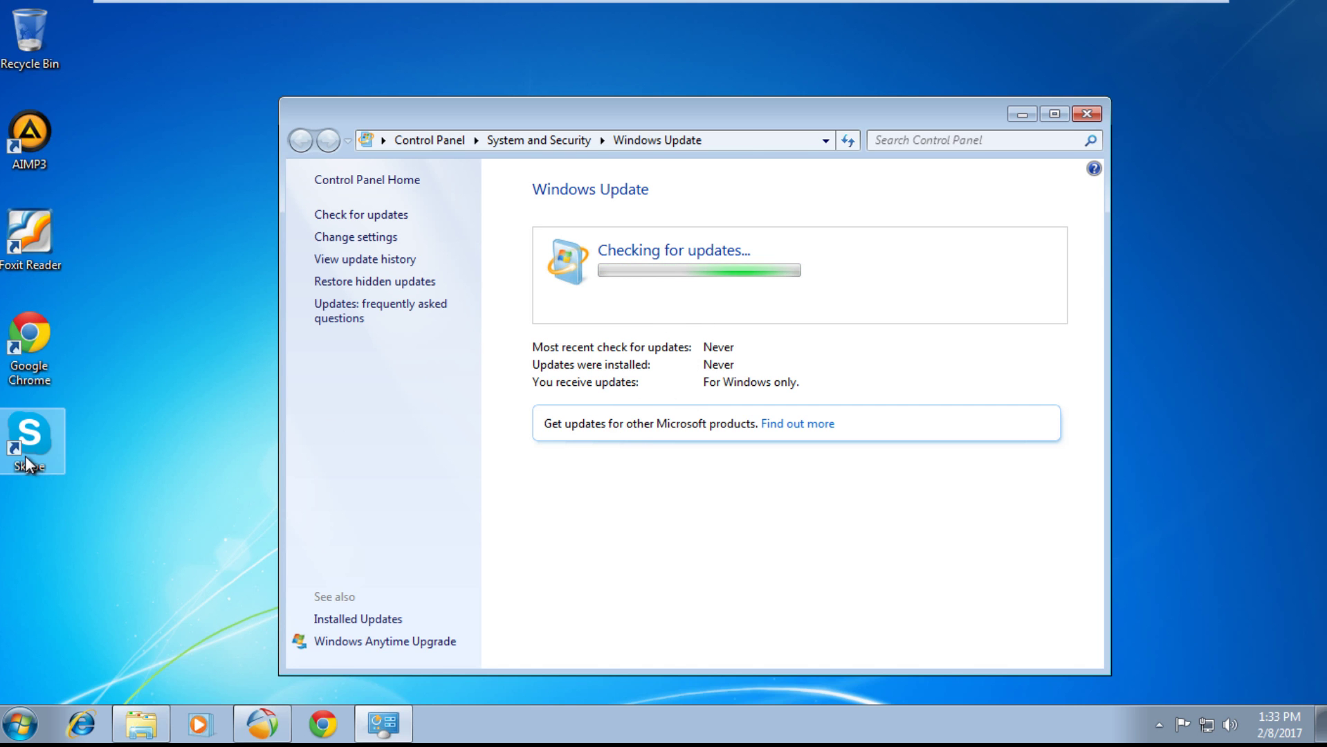
Minimize the Windows Update window and agree to restart the computer so that DriverPack Solution installs the drivers.
click(275, 728)
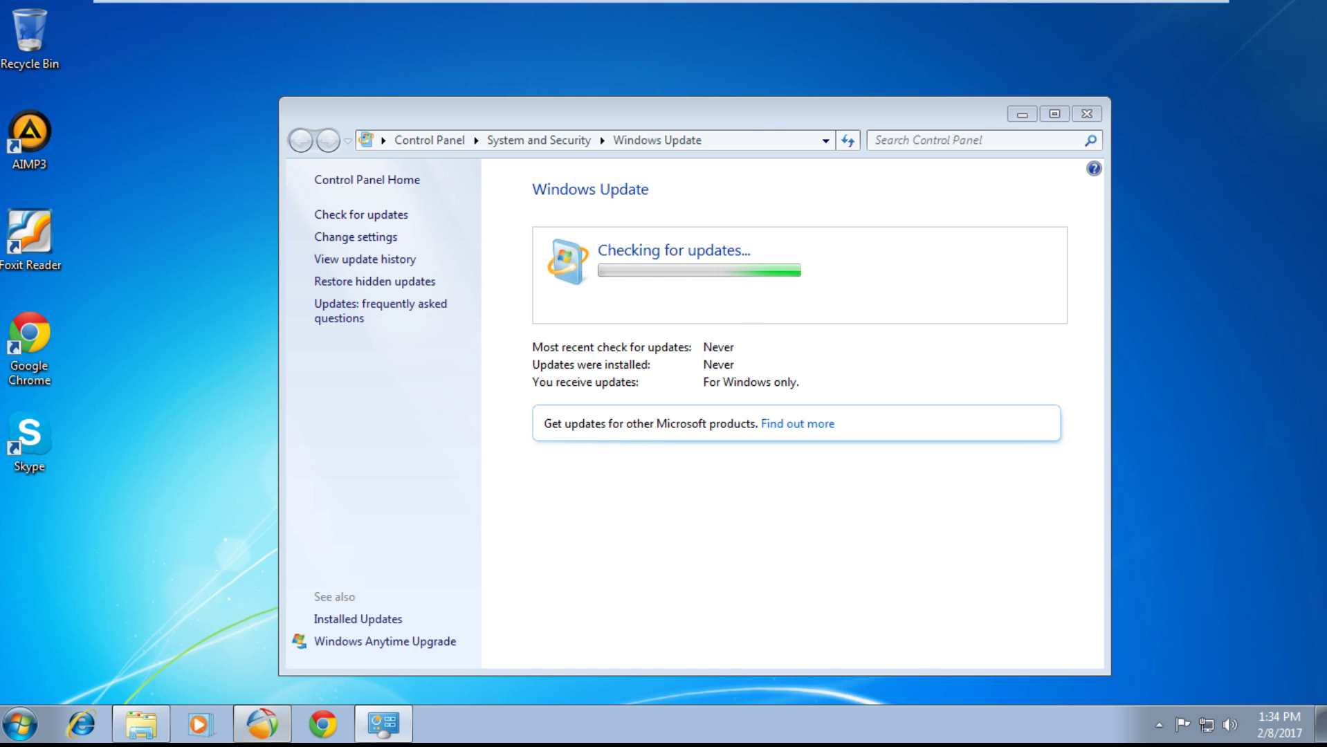
click(1036, 79)
click(1022, 114)
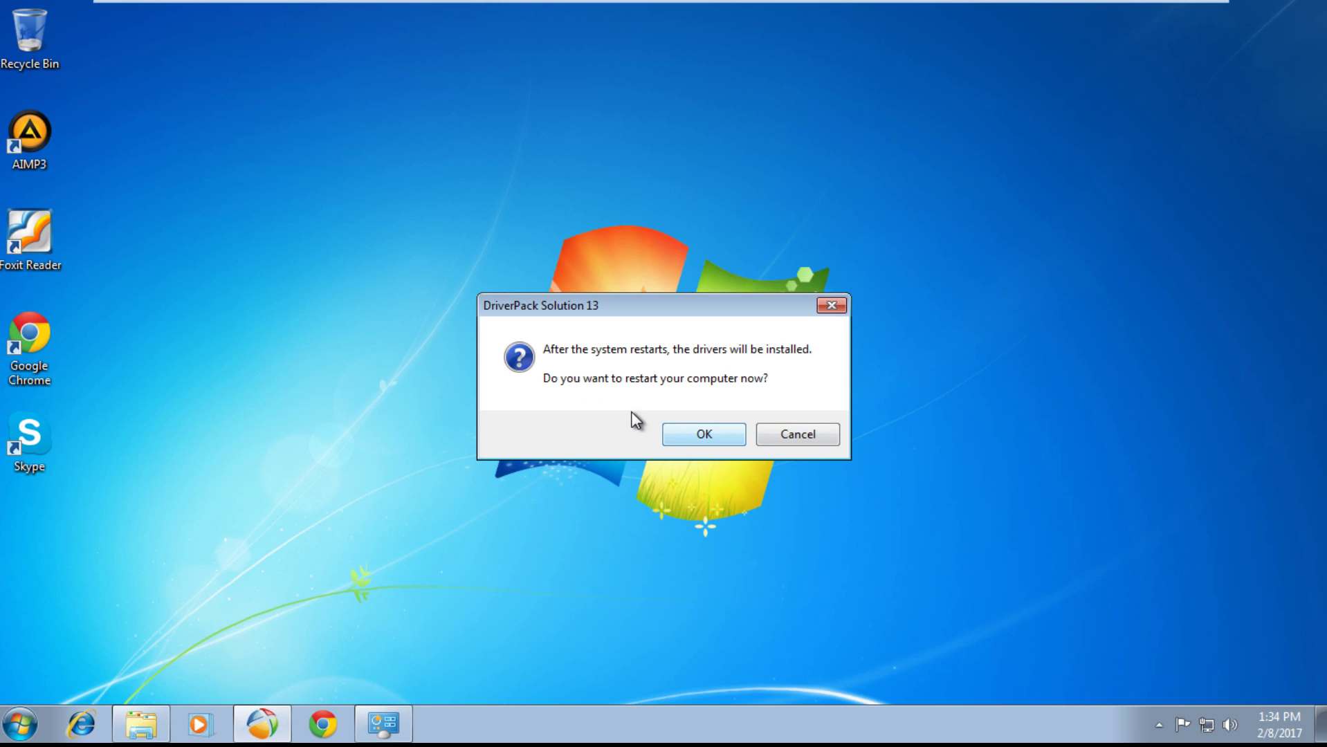
click(692, 434)
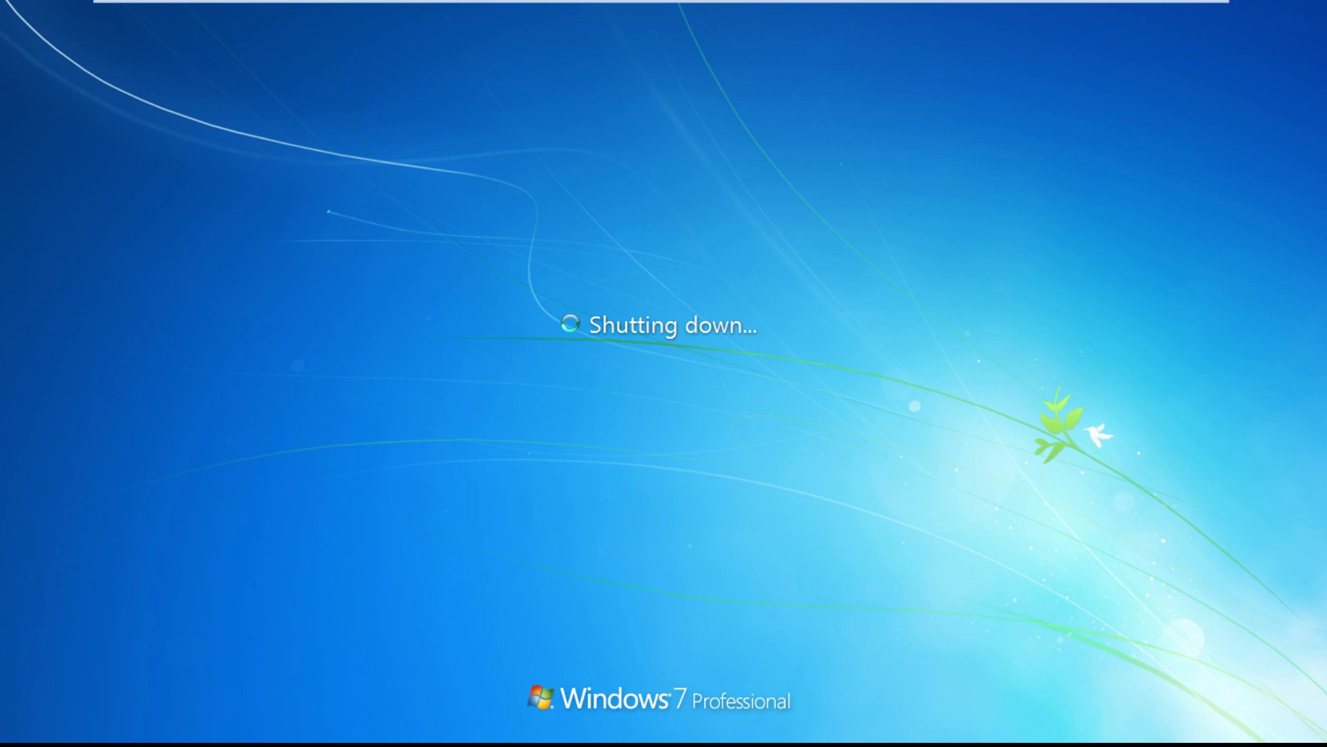
mouse_move(1155, 7)
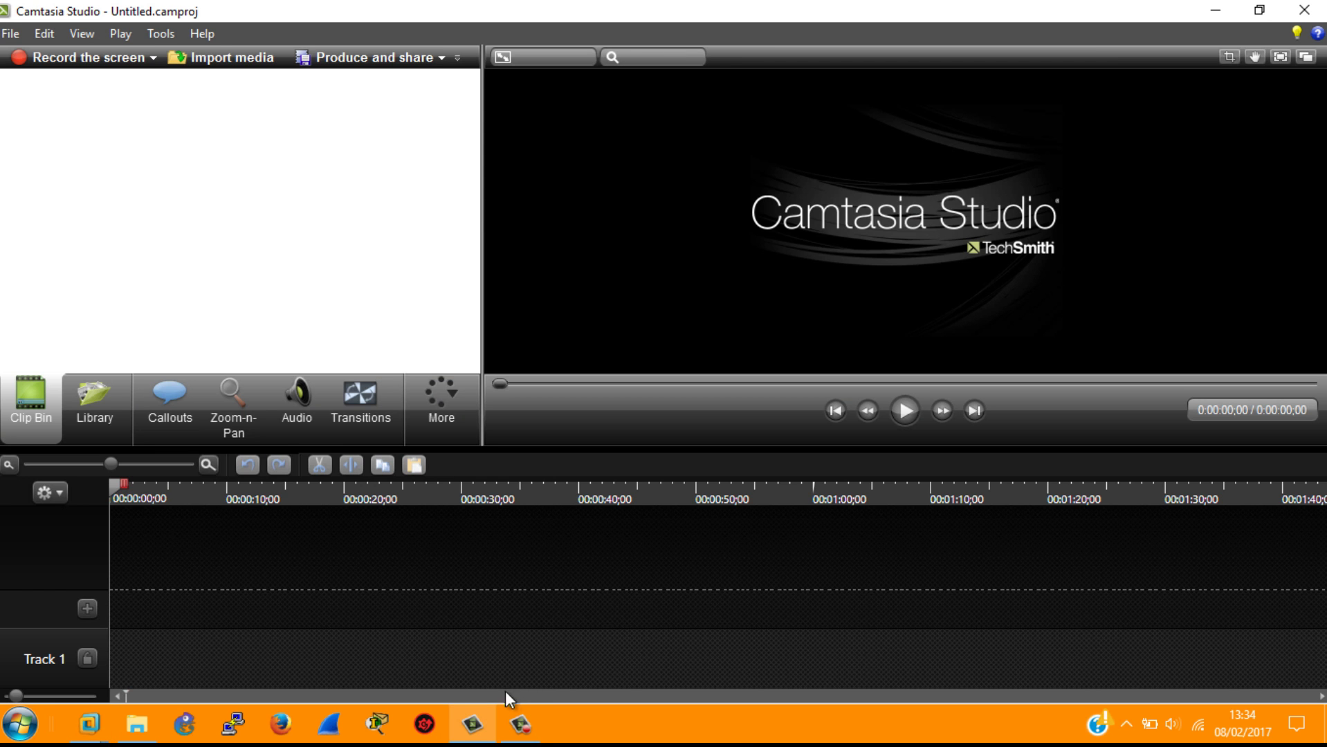
click(520, 723)
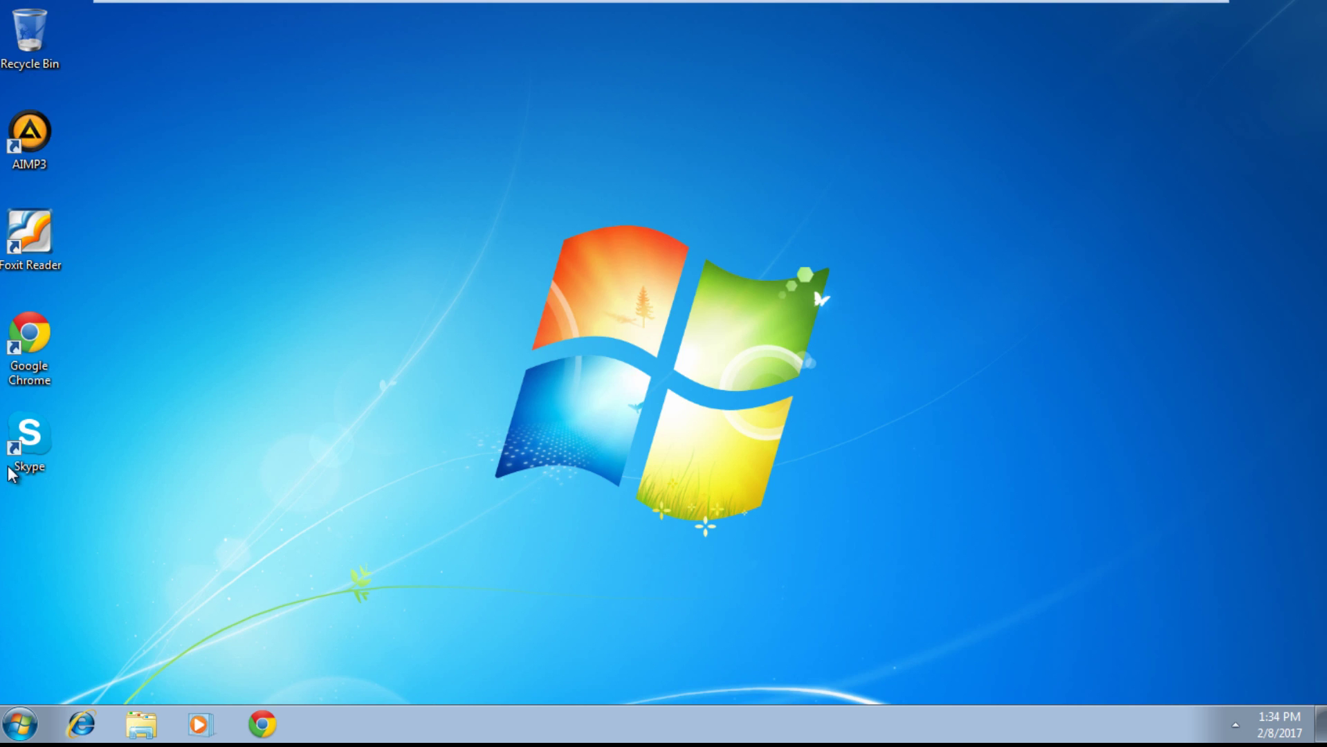
Eject the DRP disc from DVD Drive (D:) and close the Computer window.
click(29, 727)
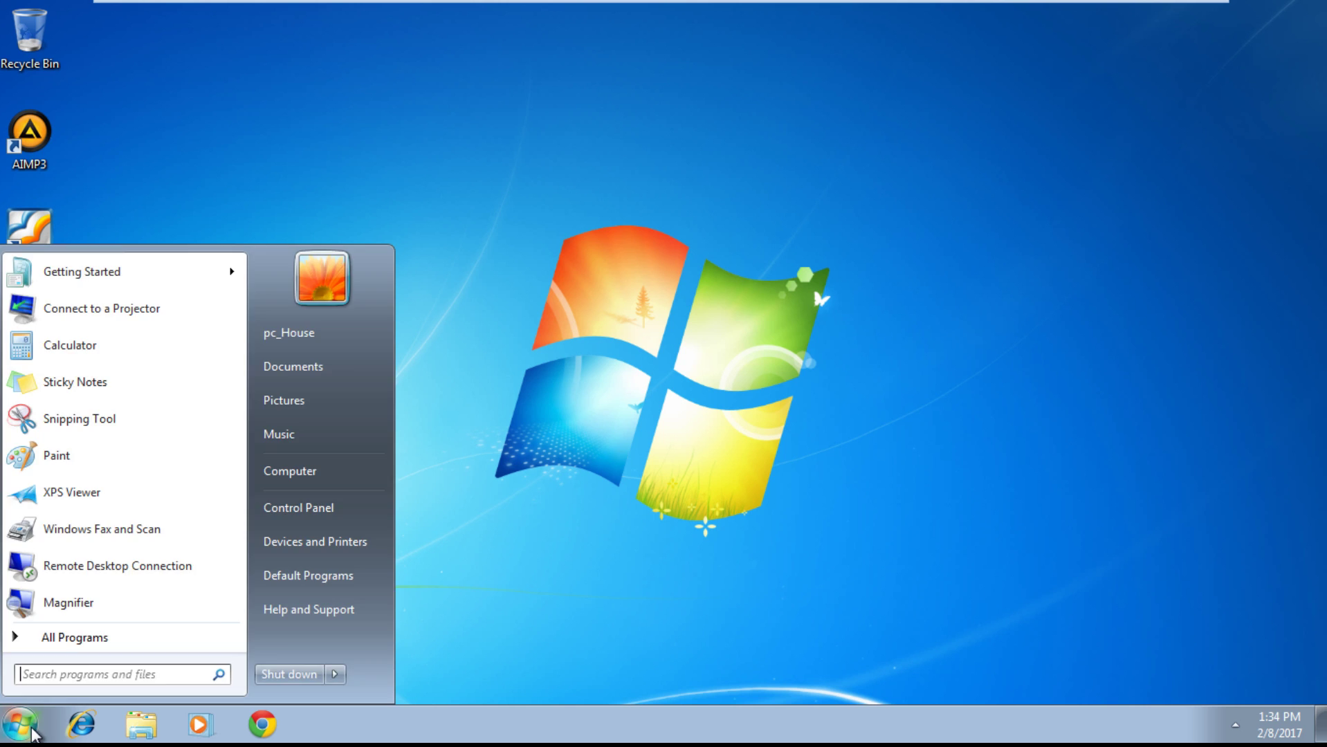
click(143, 726)
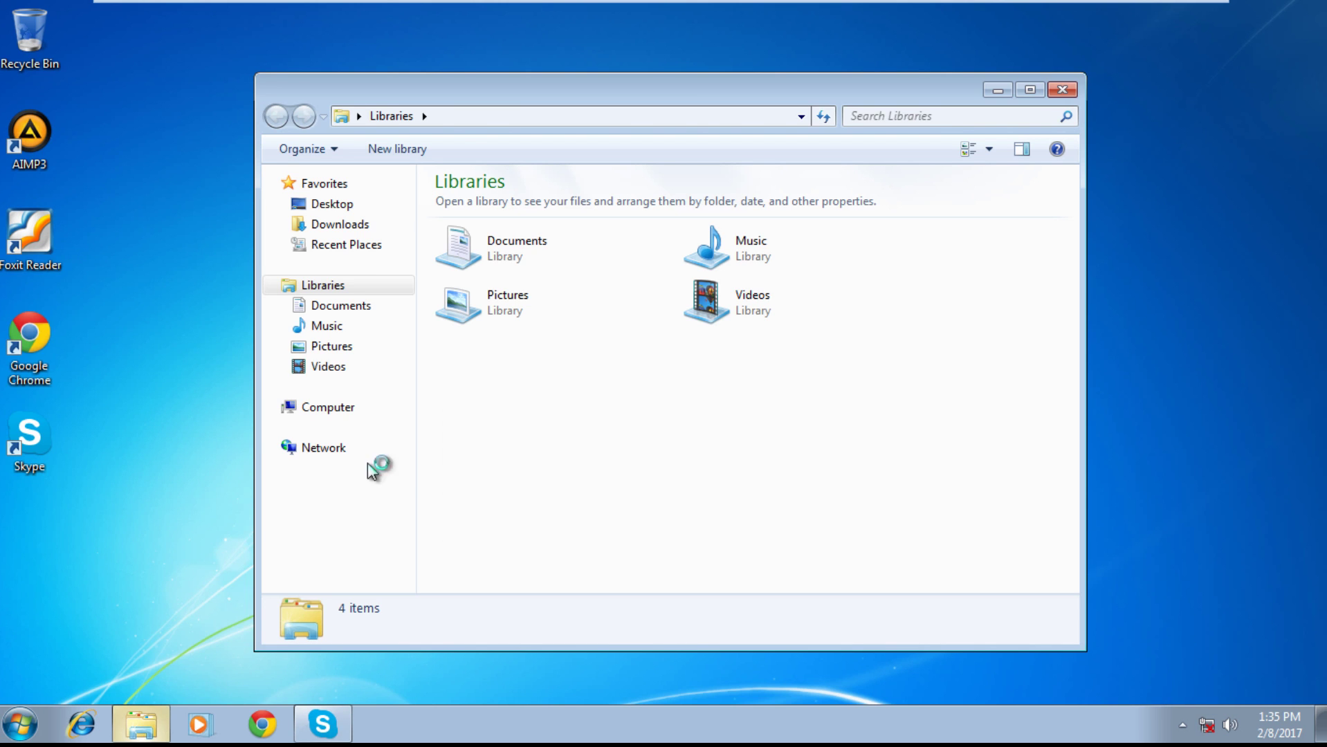
click(327, 409)
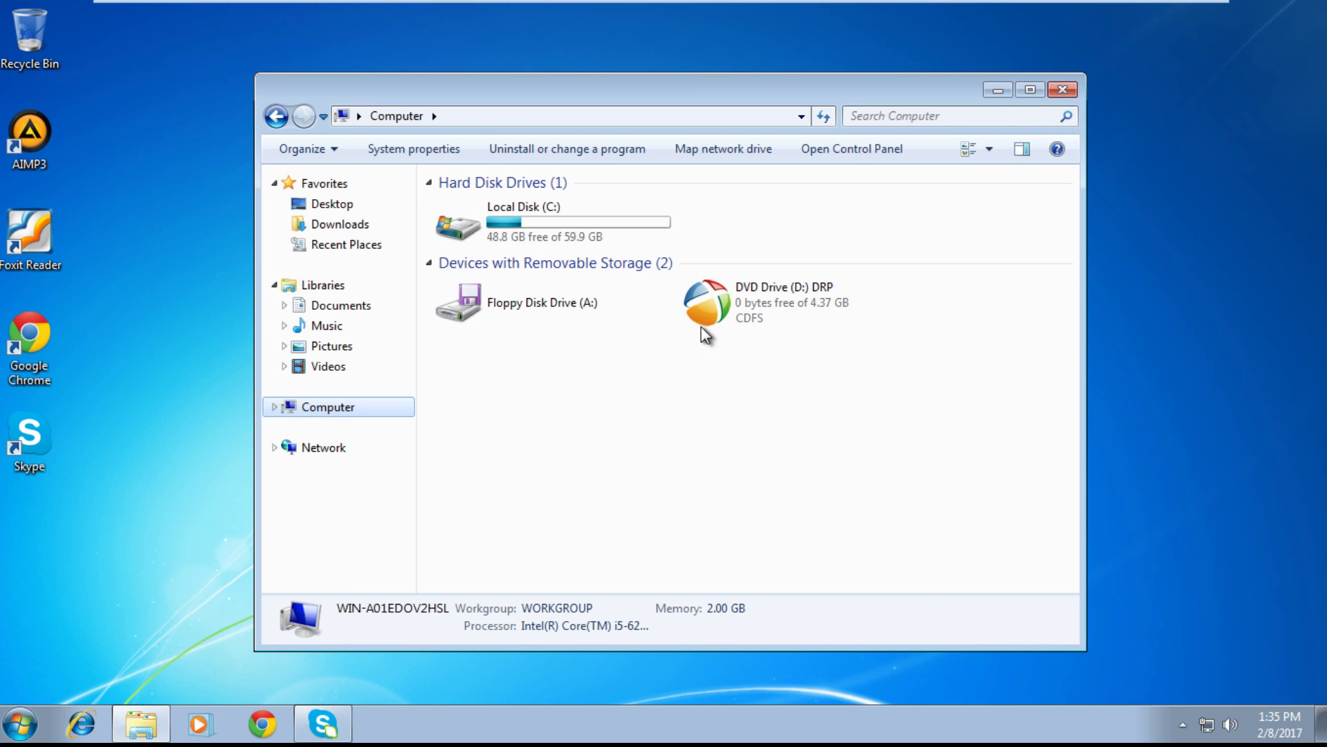
click(758, 304)
right_click(759, 305)
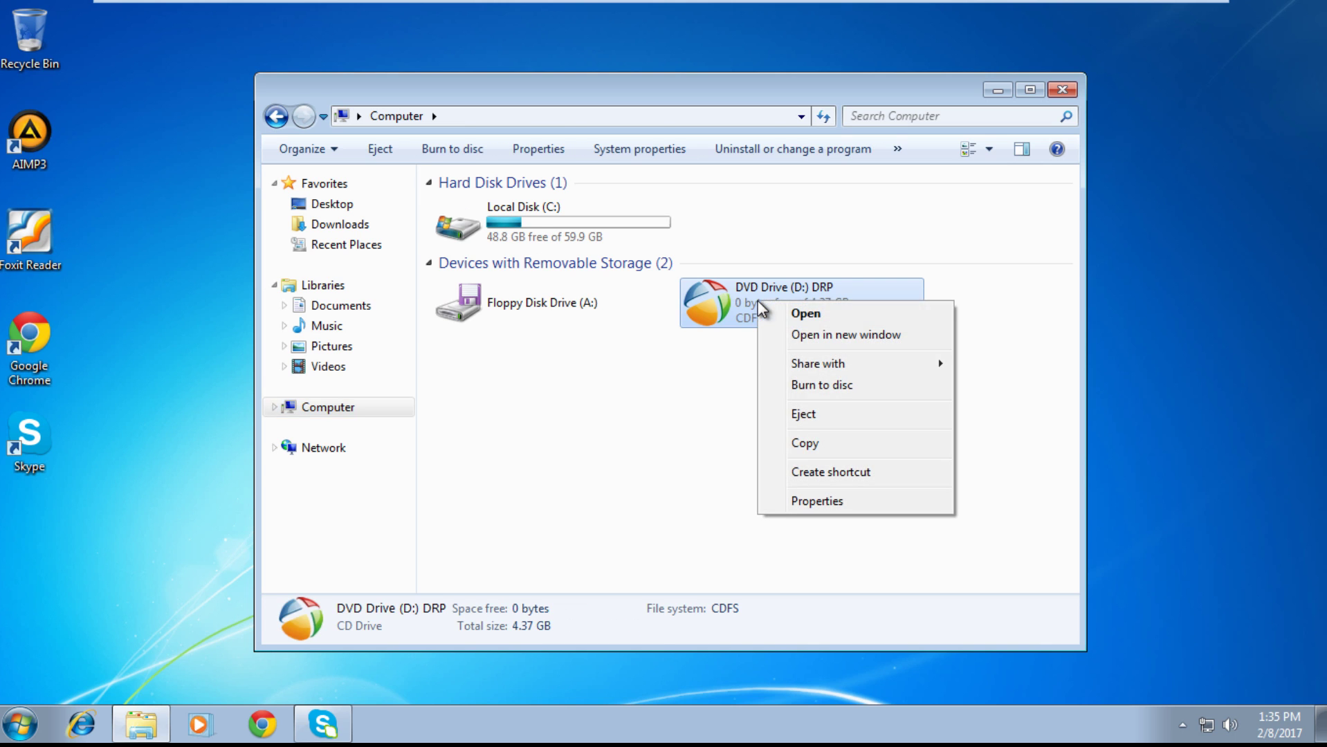
click(816, 413)
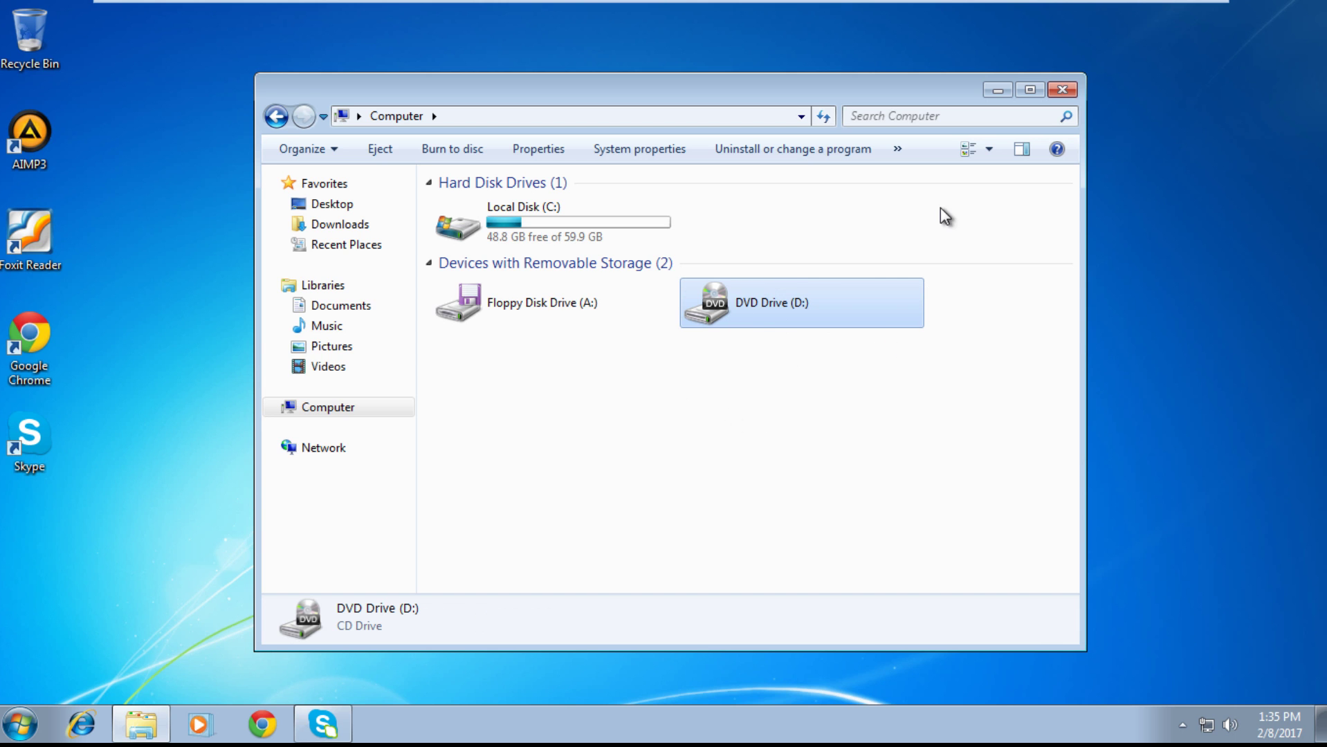
click(1067, 90)
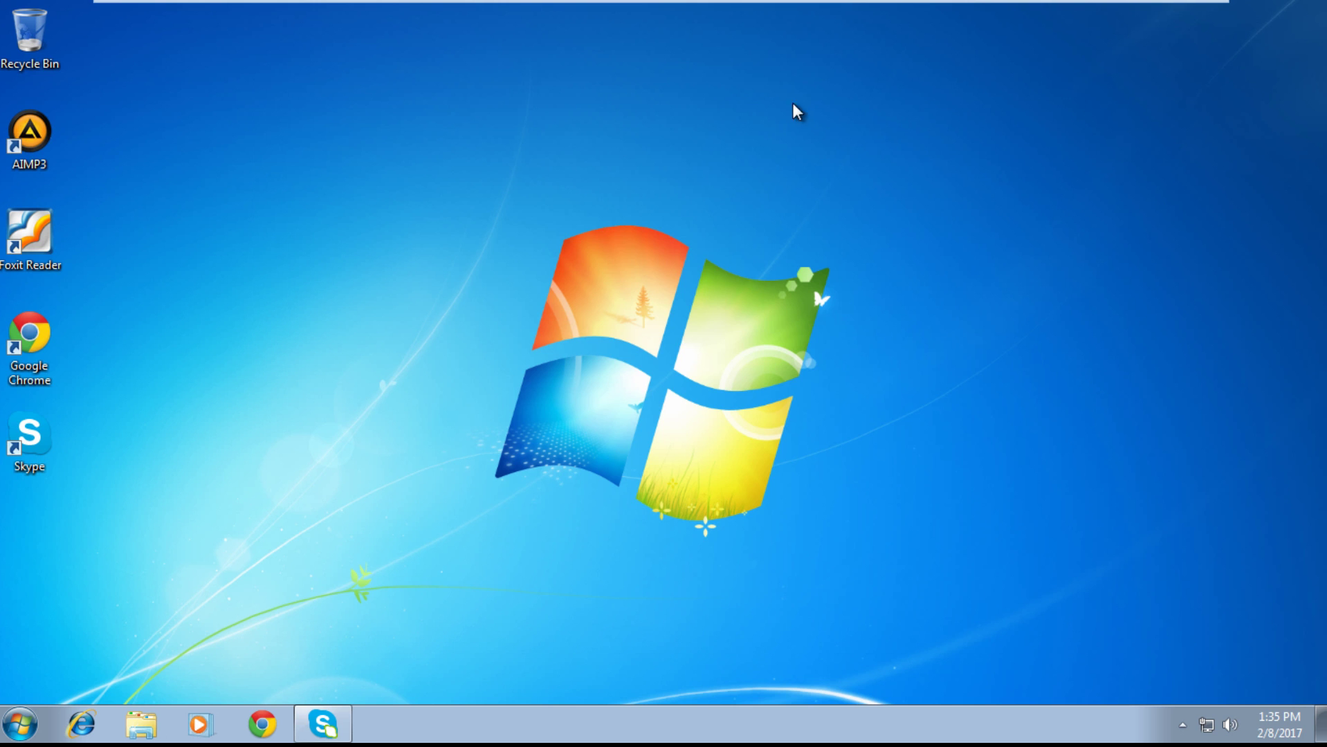
mouse_move(977, 2)
click(1153, 16)
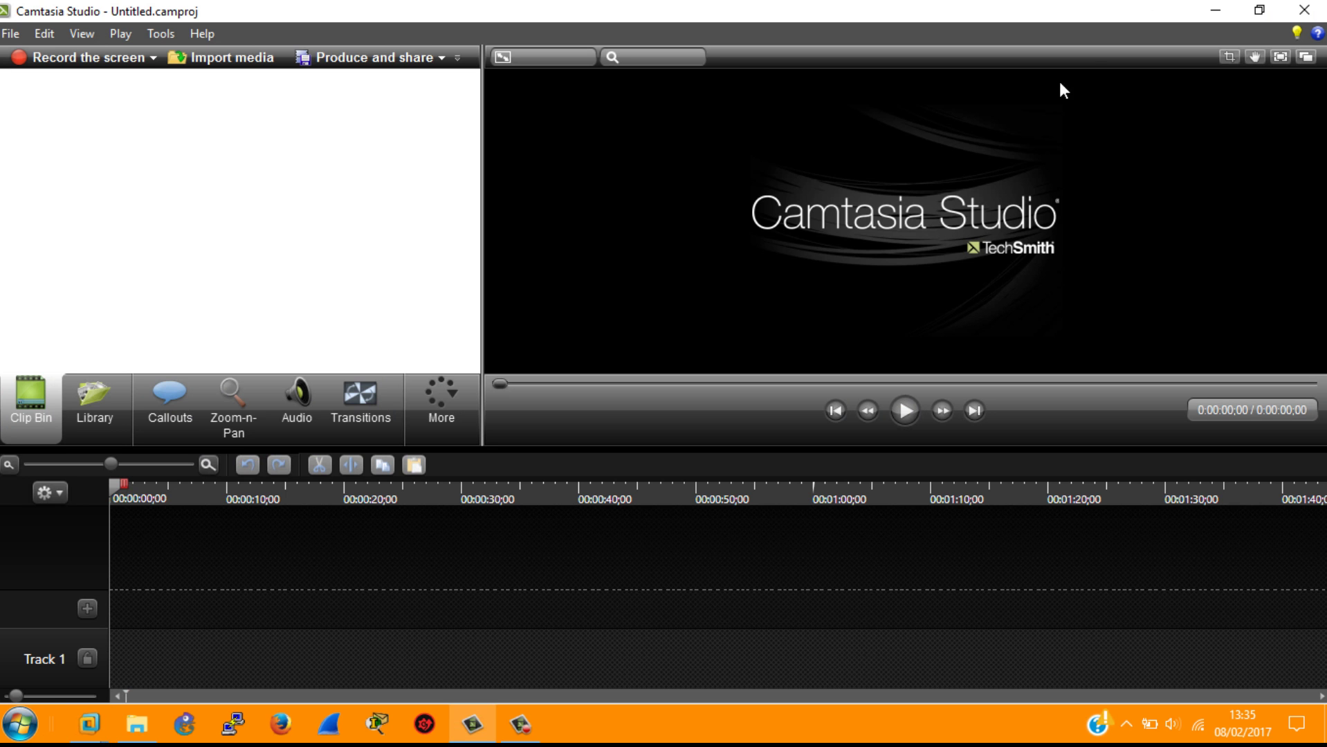
click(520, 724)
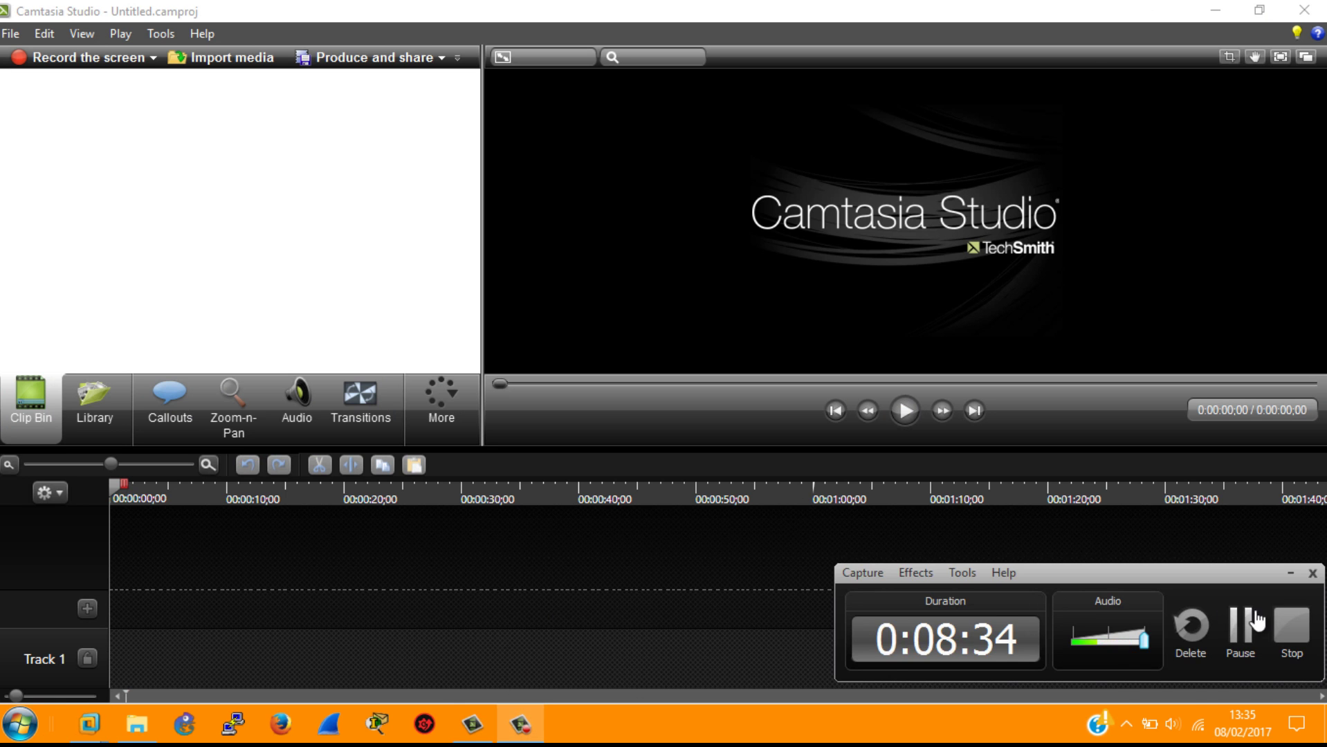
click(1238, 631)
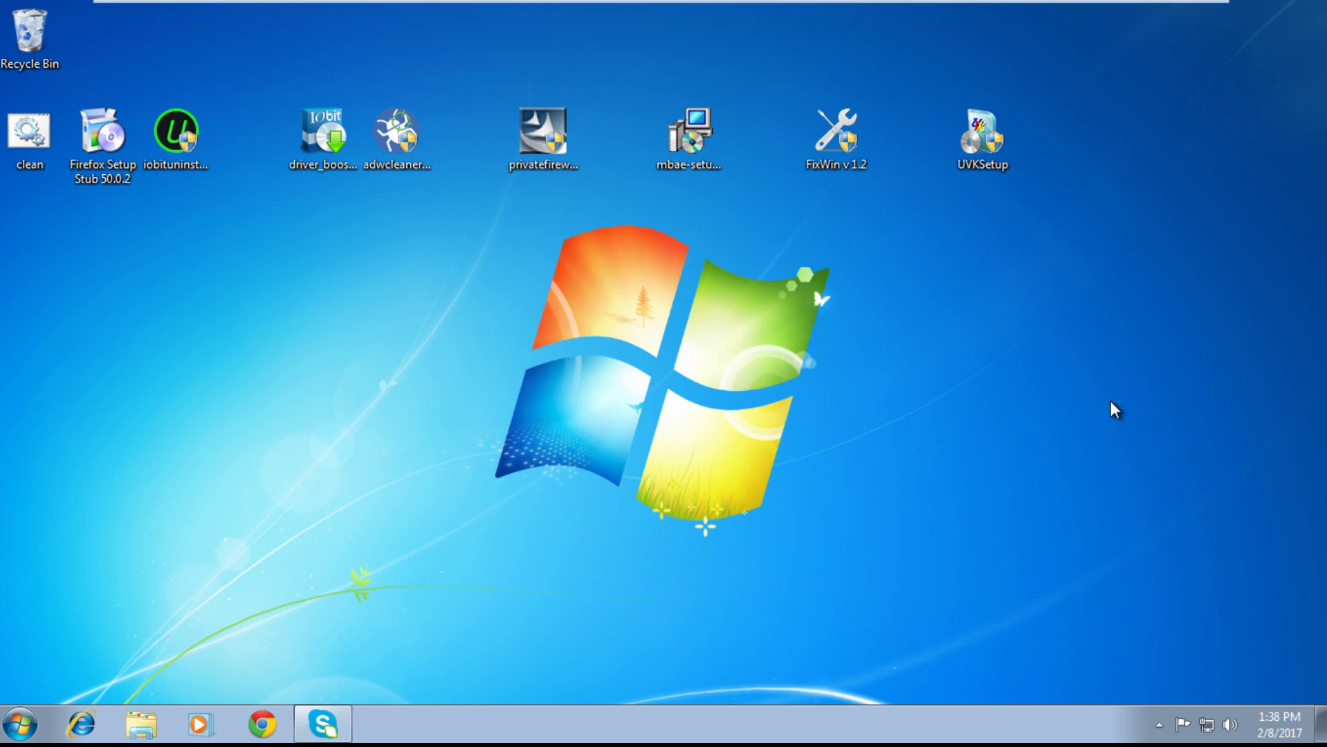
Install UVK - Ultra Virus Killer from UVKSetup on the desktop with the default options, and update it to version 10.3.6.0.
click(985, 128)
double_click(983, 138)
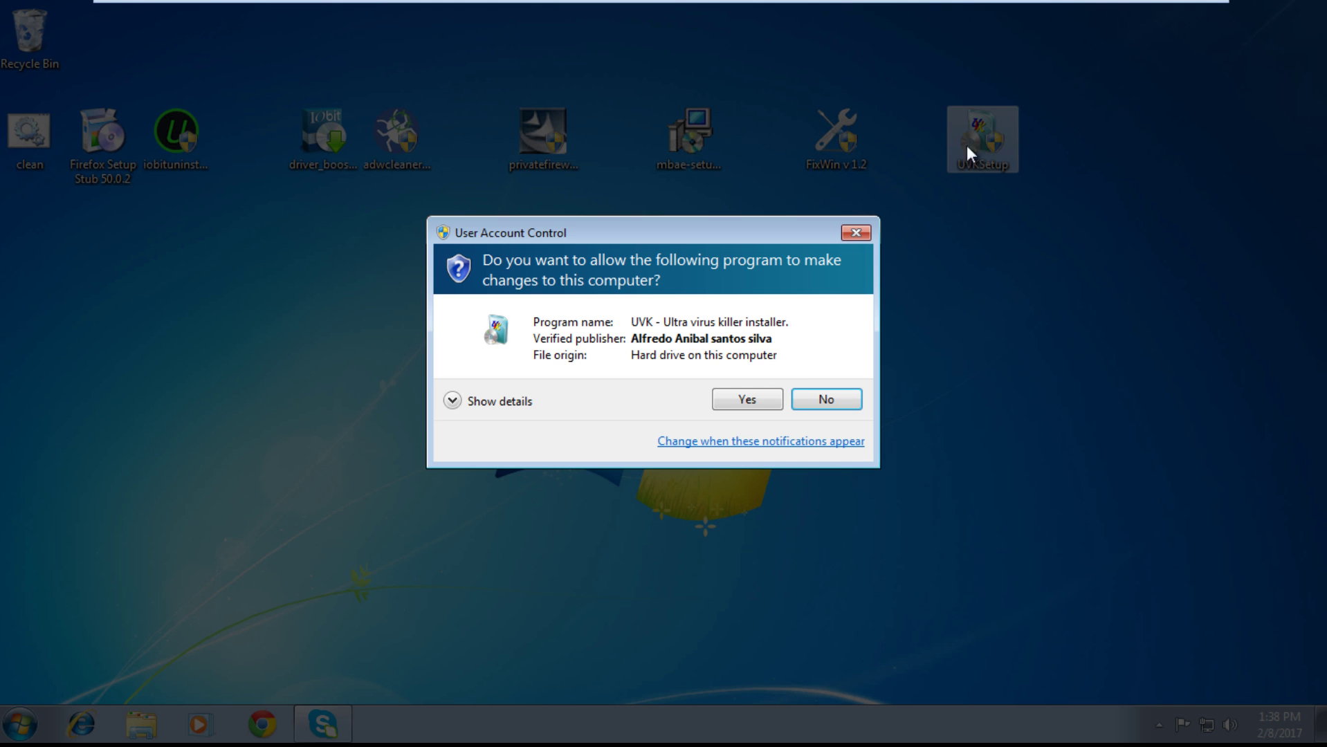
click(747, 401)
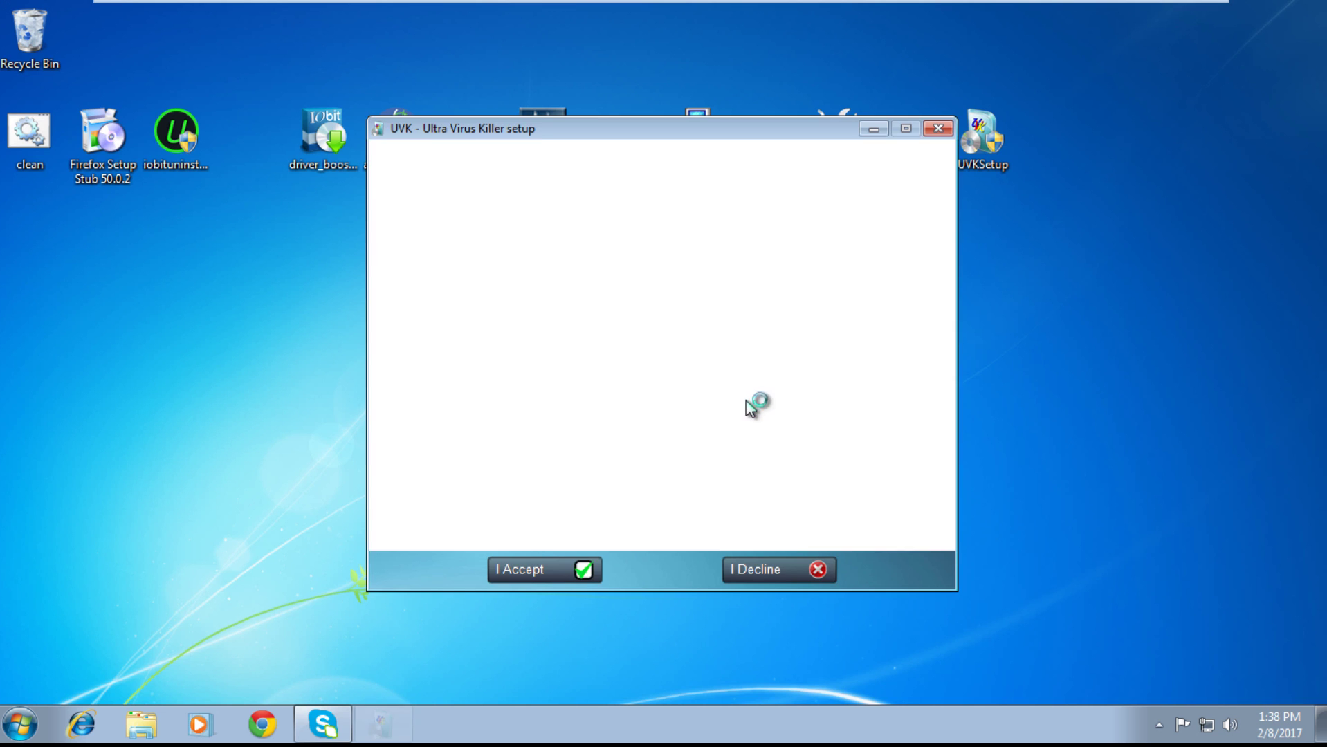
click(566, 571)
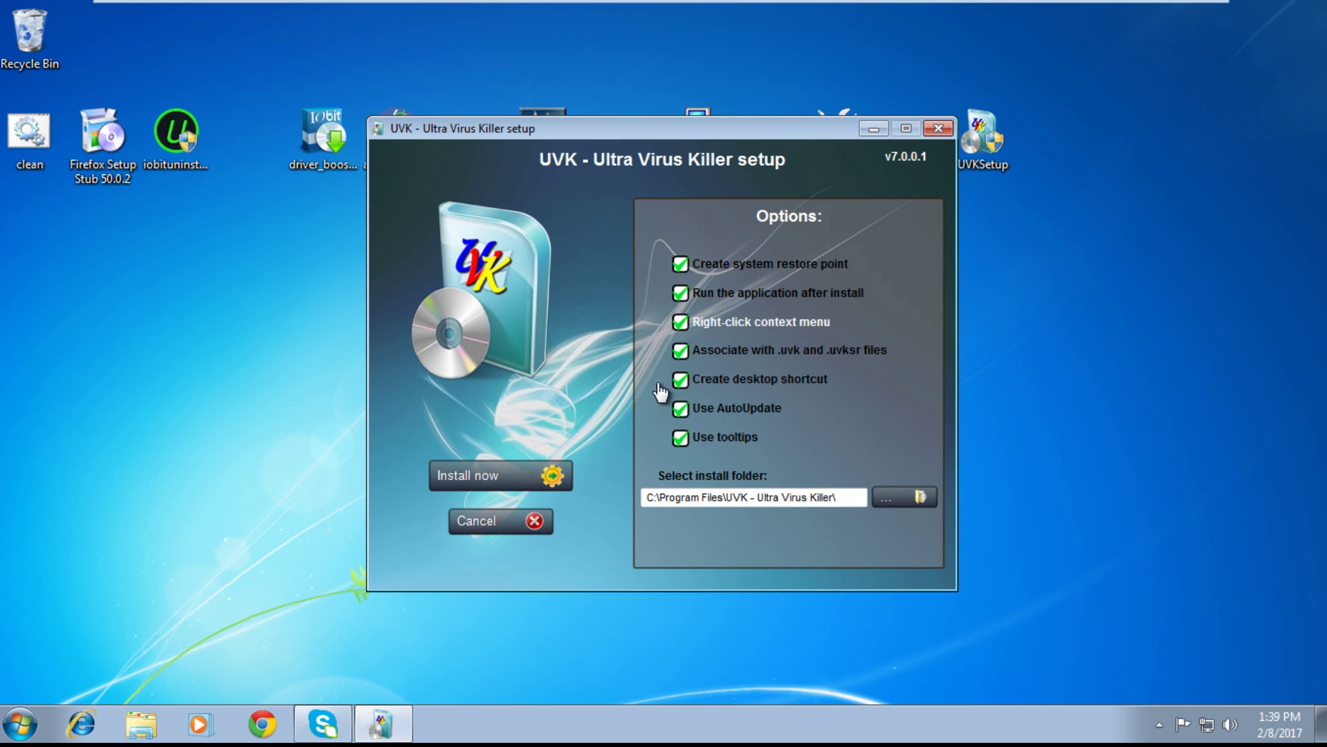
click(489, 486)
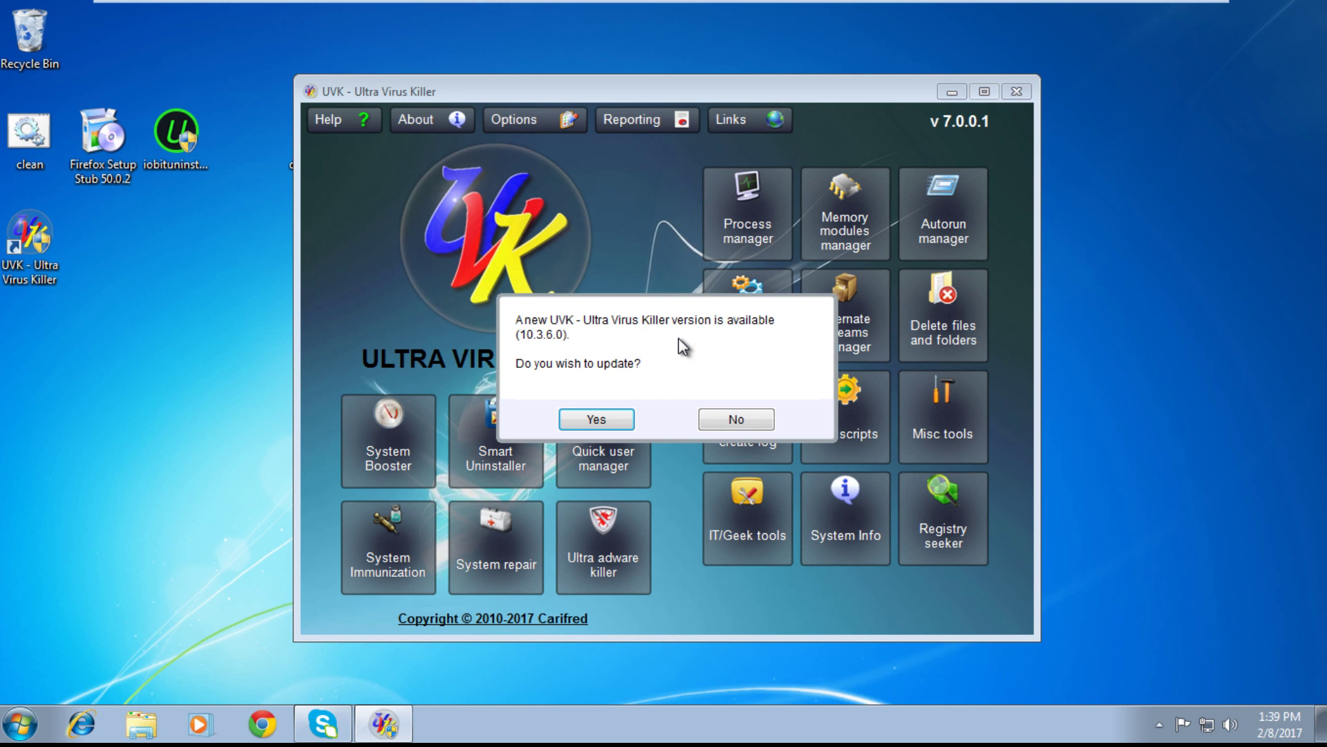
click(596, 419)
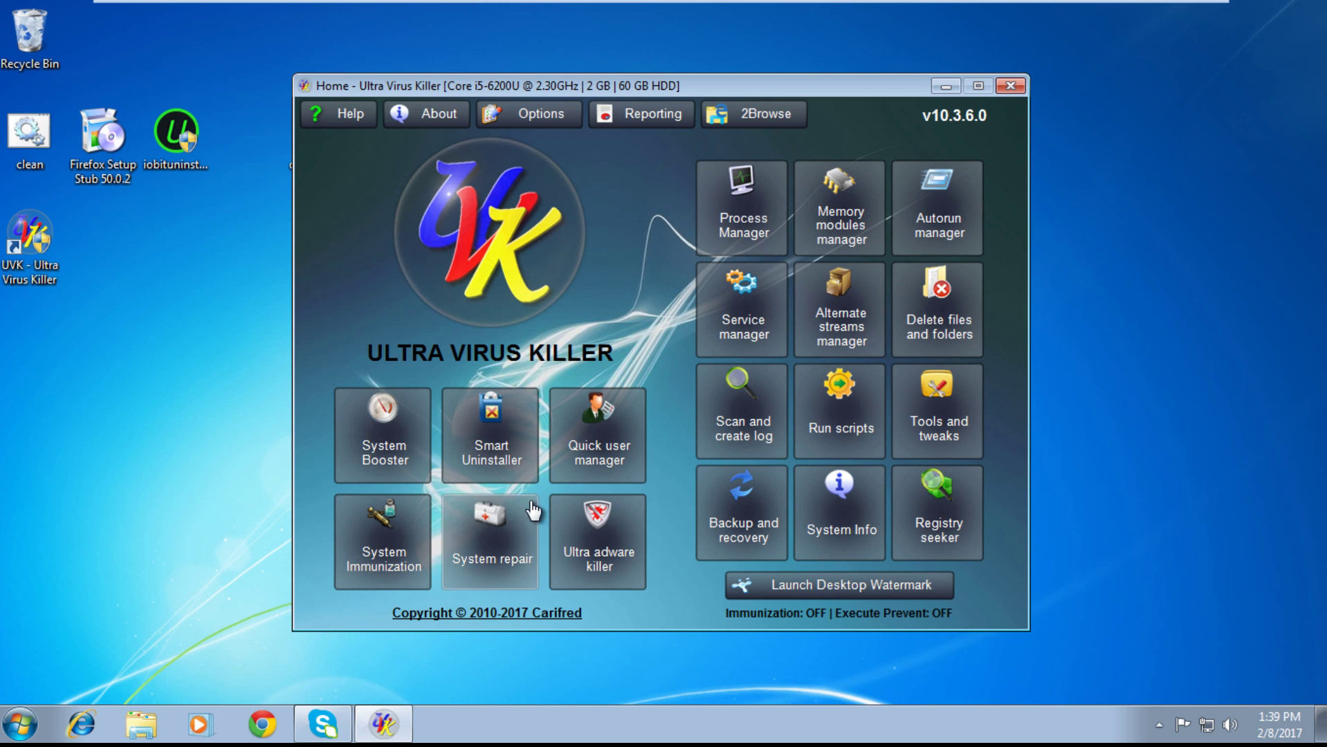
Run the Kill all non system processes fix in System repair, and close its process filter dialog without killing any processes.
click(466, 551)
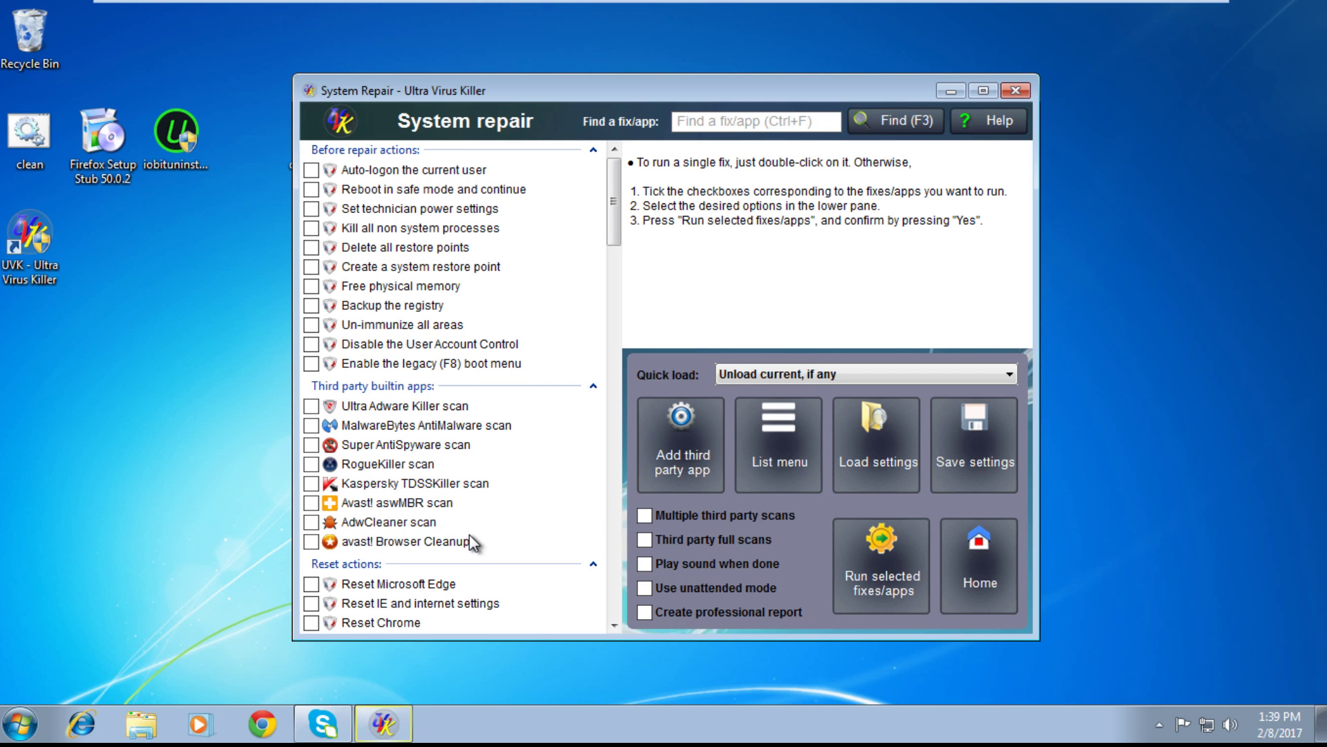
click(312, 228)
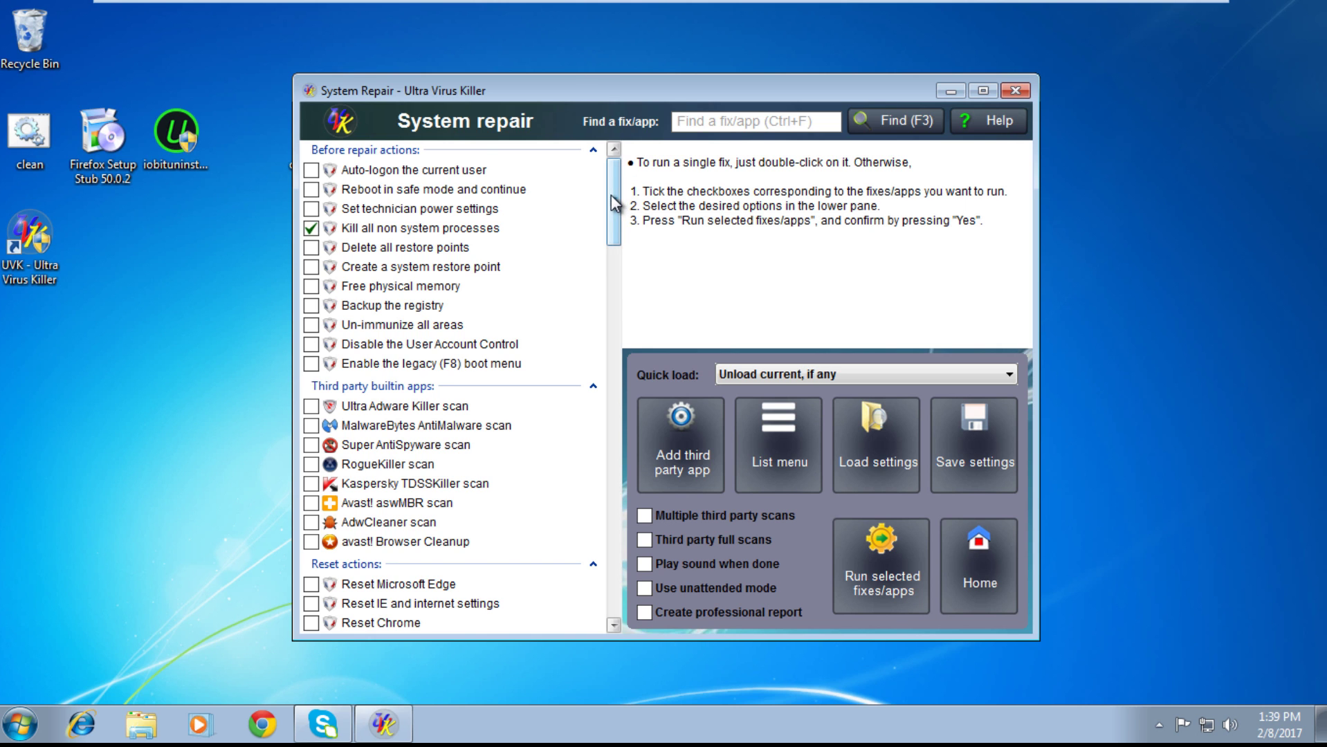
scroll(612, 183, down, 2)
scroll(612, 183, up, 2)
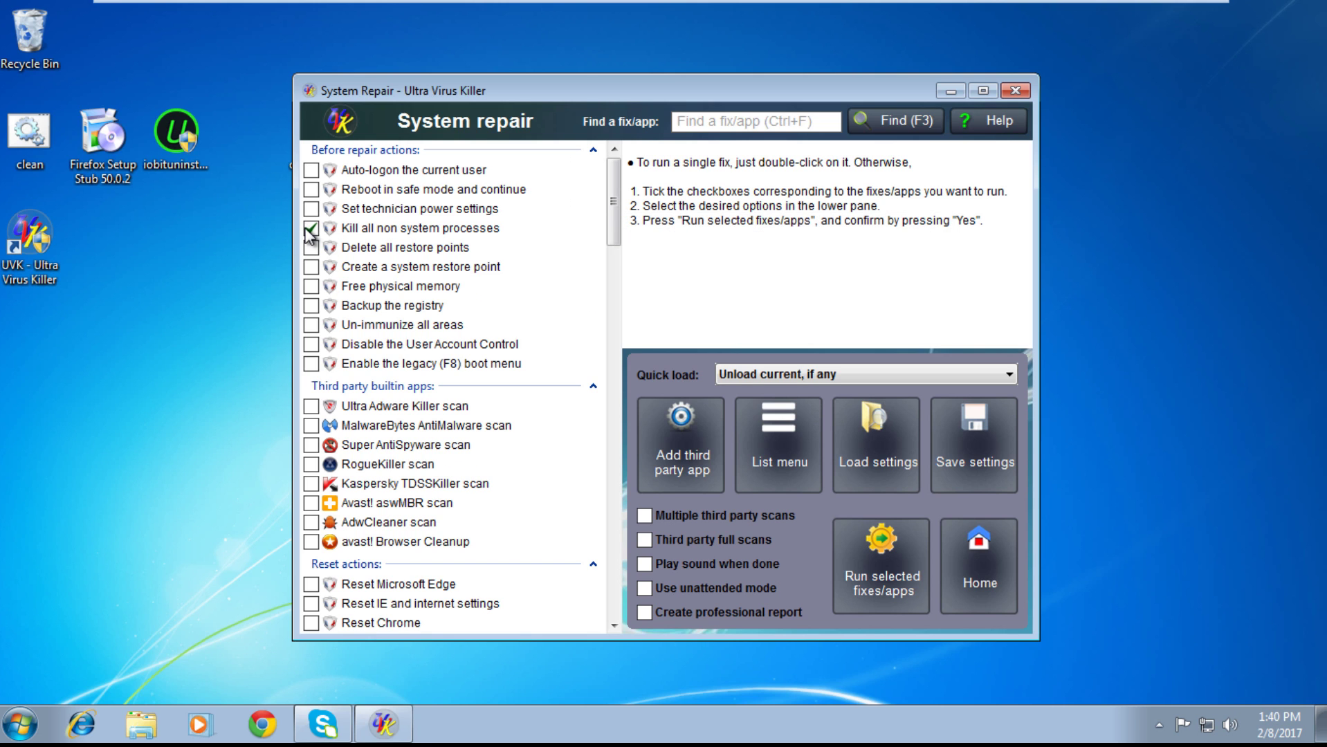
click(873, 581)
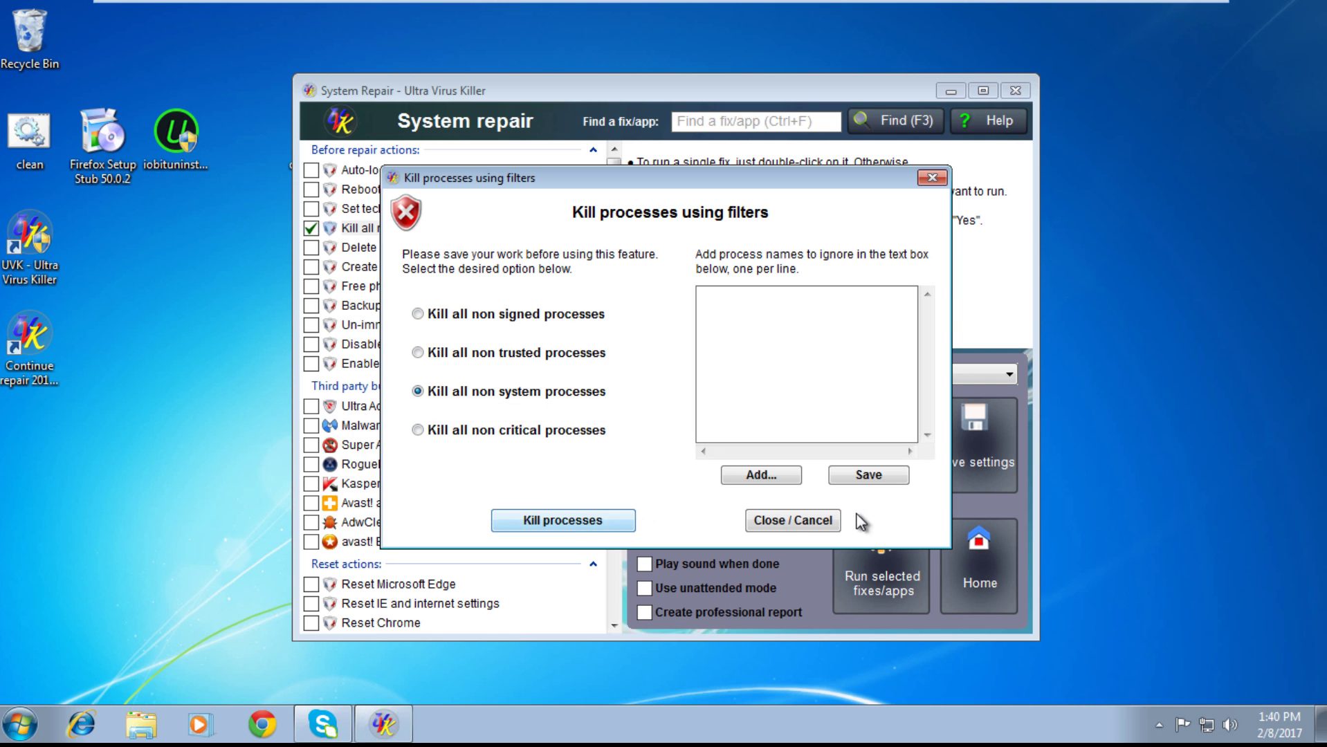
click(798, 520)
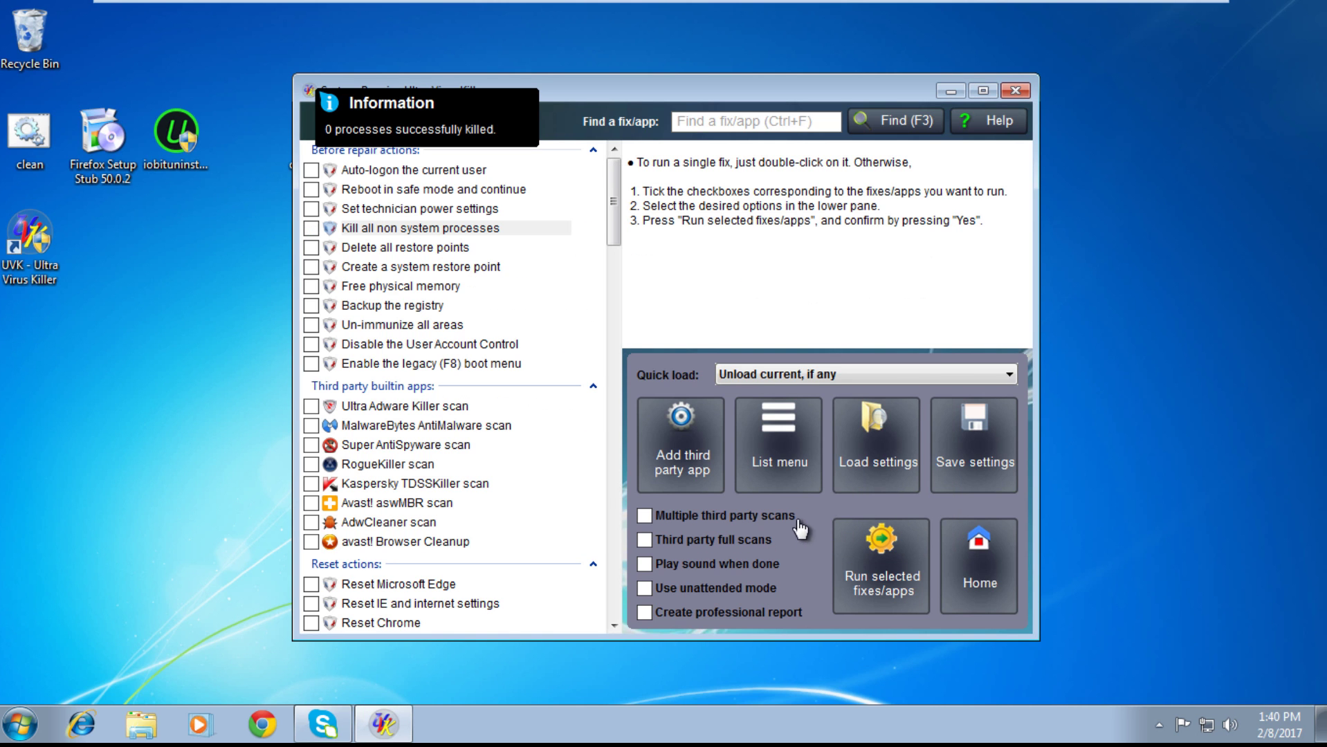
Select and run the Reset Microsoft Edge fix from the reset actions, and run it a second time.
drag(617, 205, 624, 234)
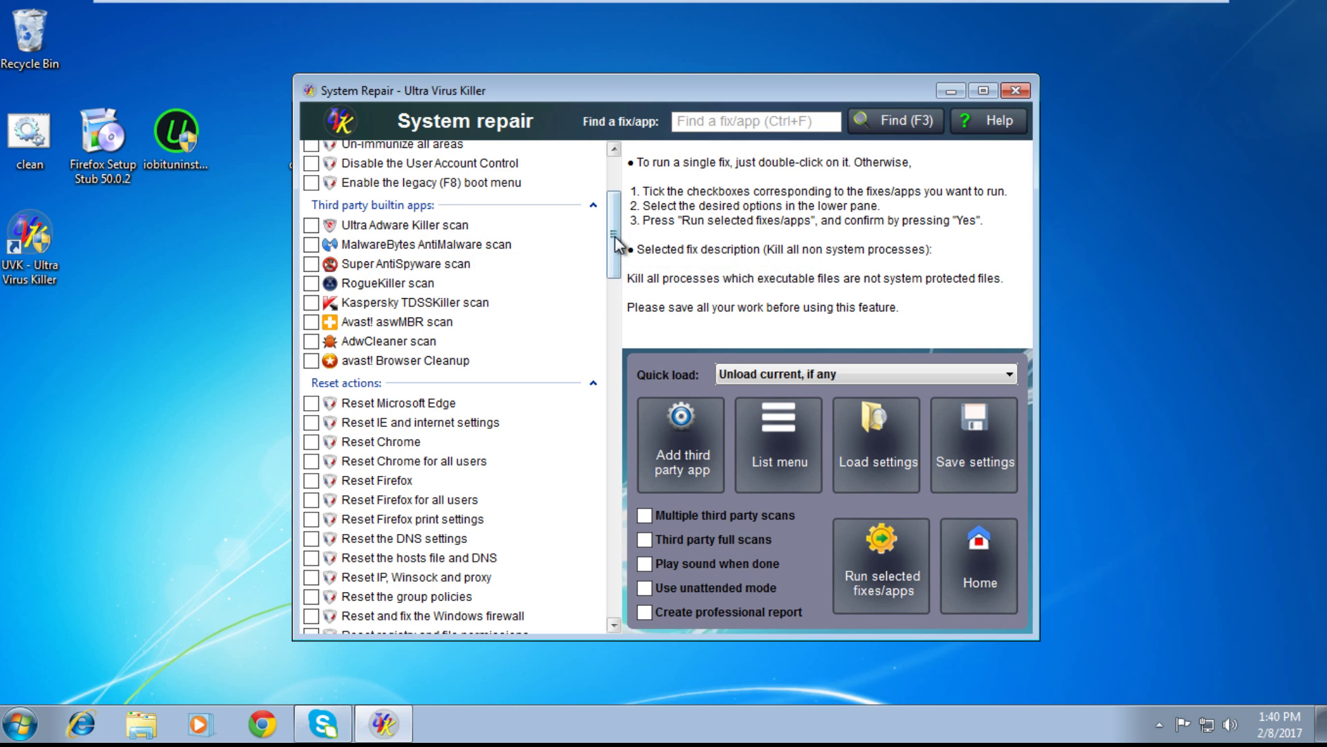
scroll(616, 242, down, 1)
scroll(617, 255, down, 3)
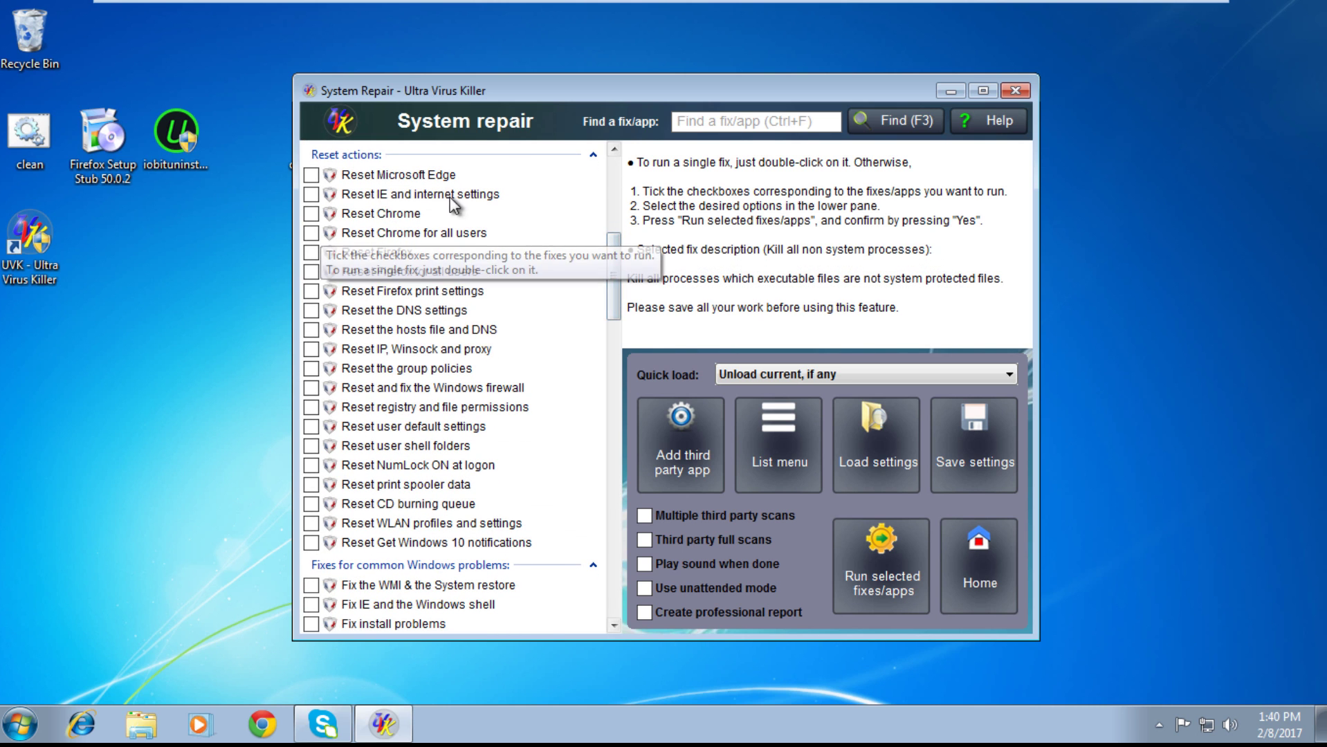
click(309, 180)
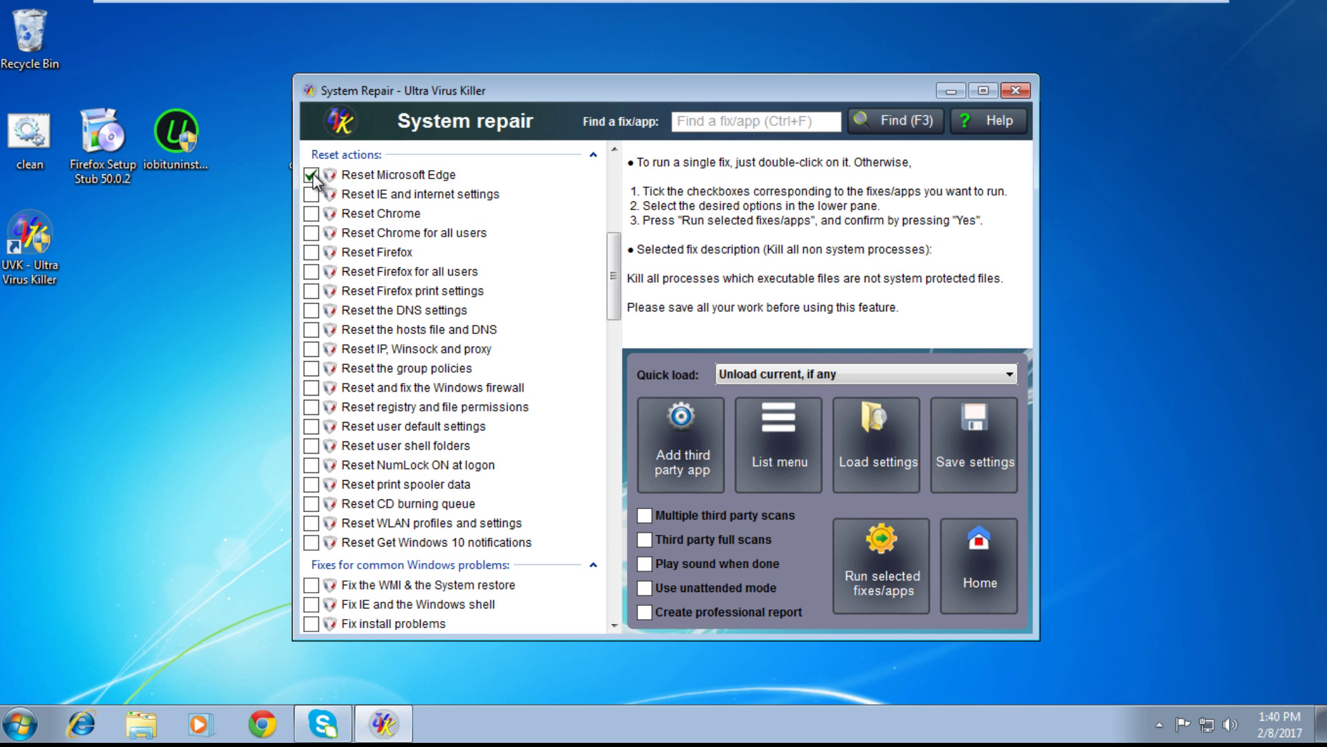
click(899, 581)
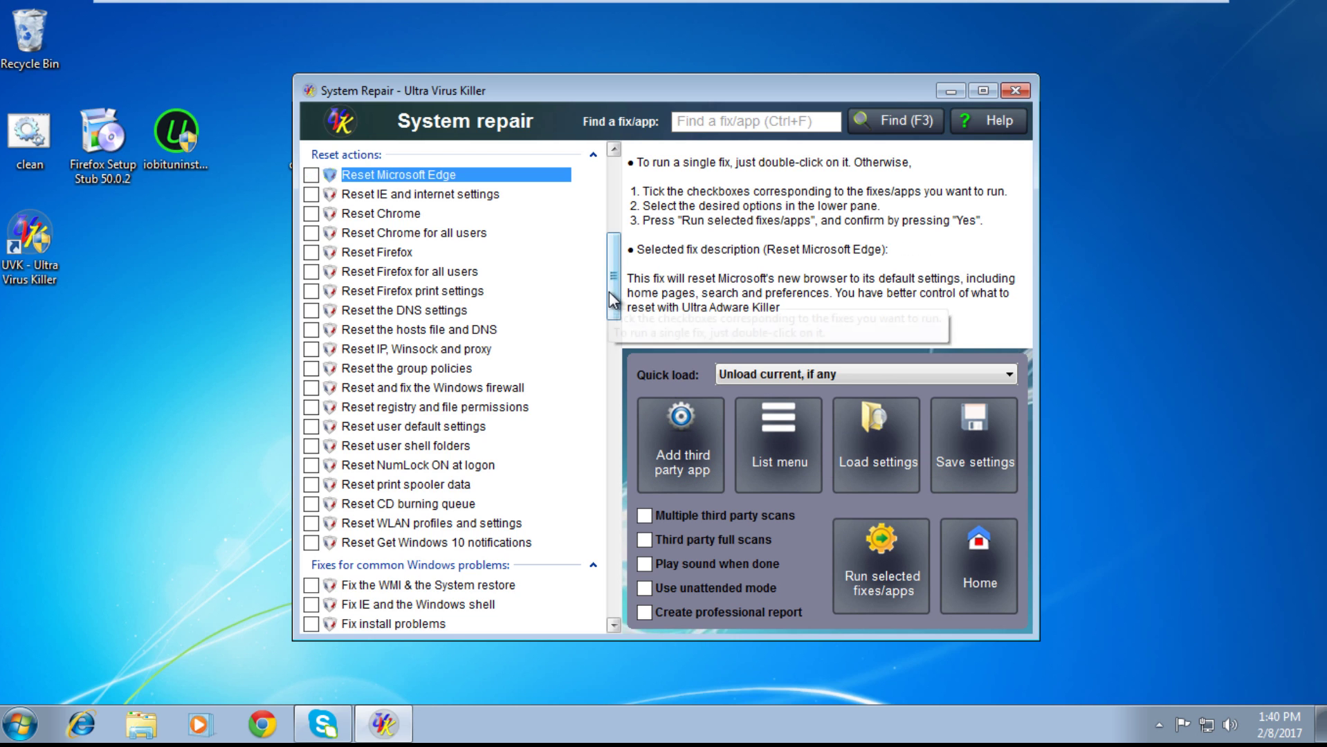
click(310, 175)
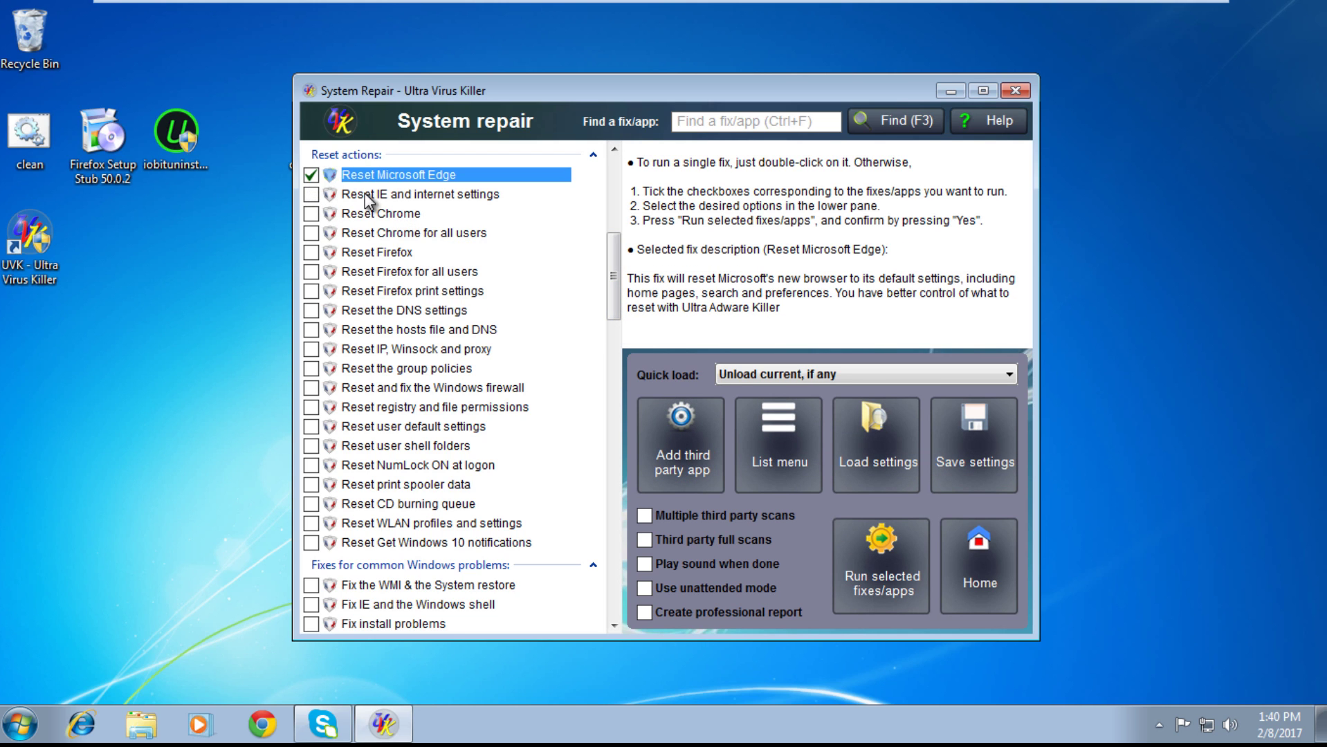
click(892, 577)
click(312, 195)
click(846, 529)
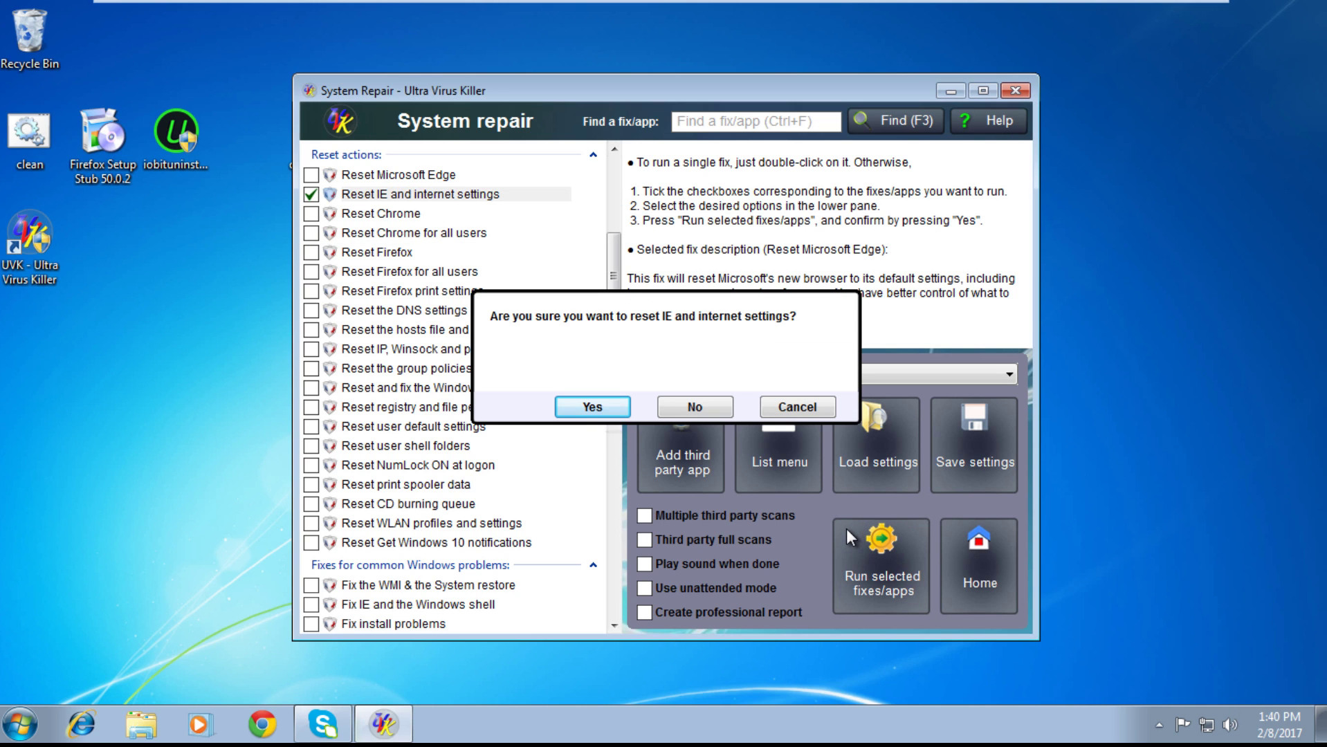
click(591, 407)
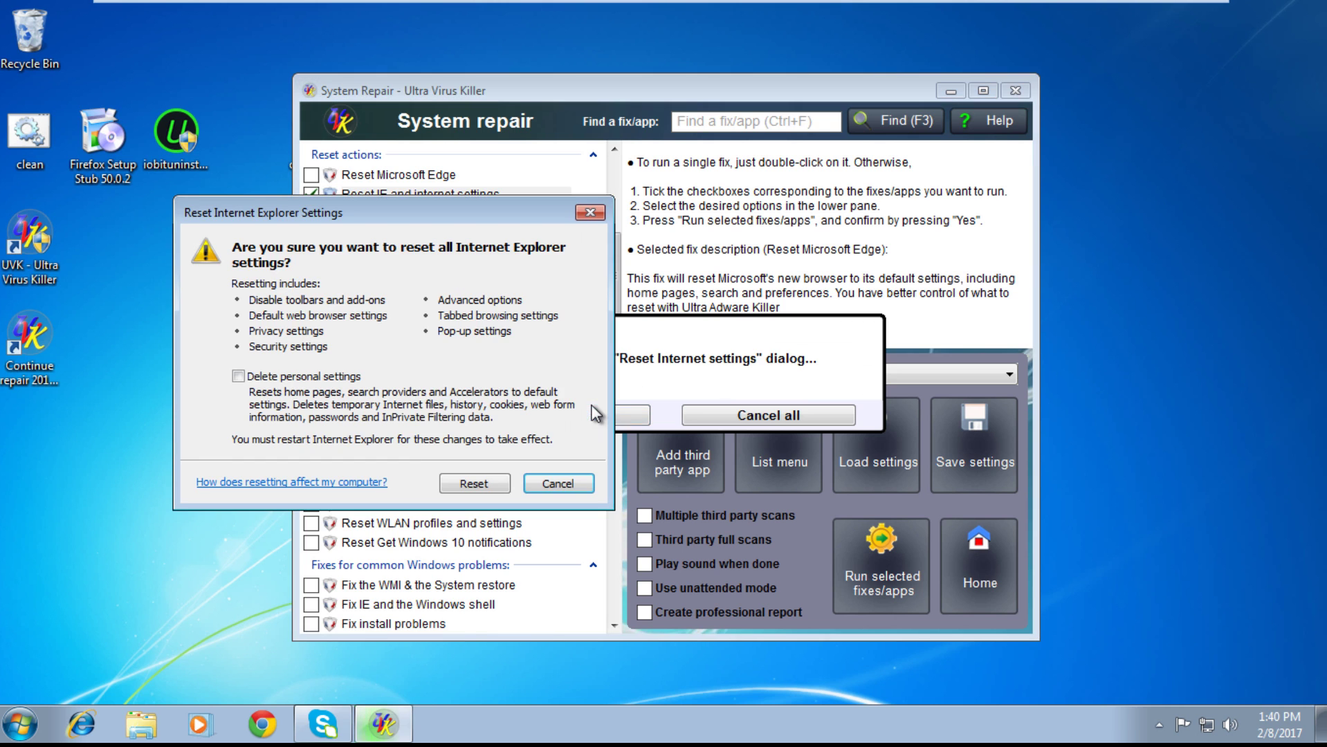
click(592, 213)
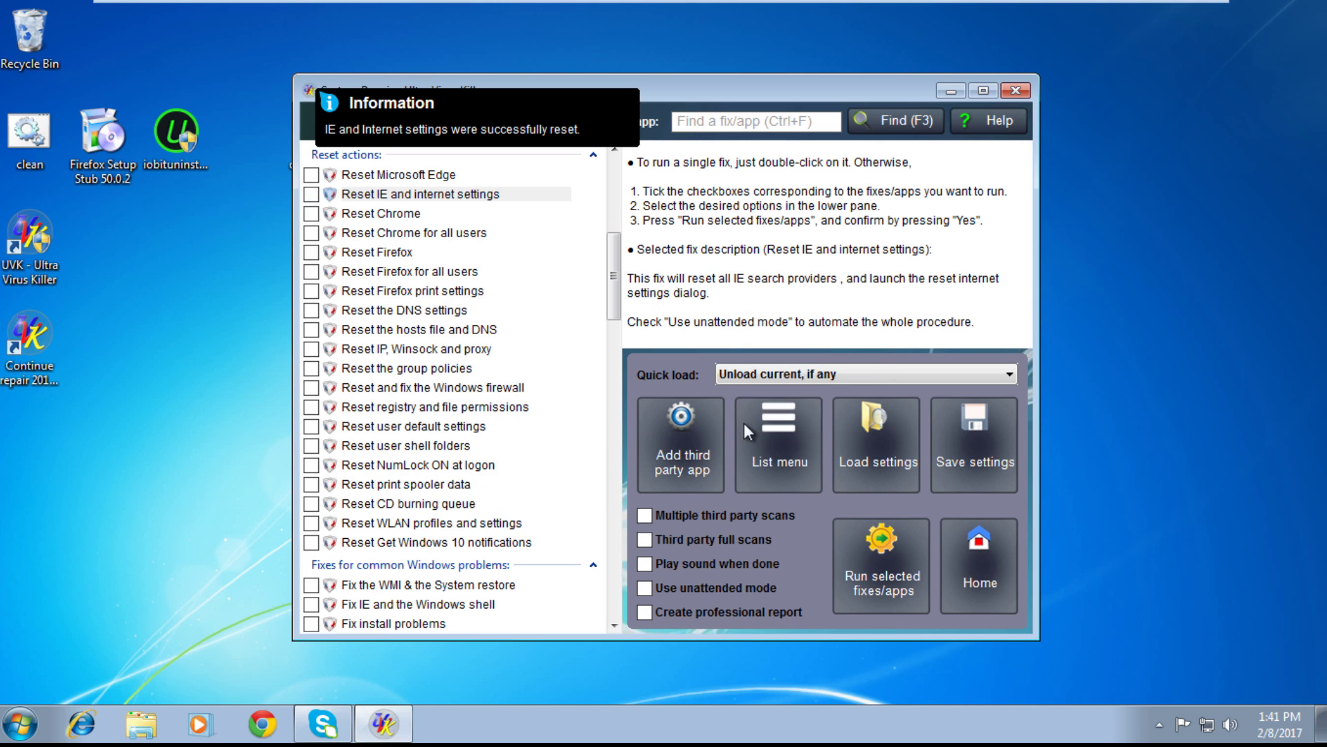
Run the Reset IE and internet settings fix, resetting all Internet Explorer settings and deleting personal settings, and close the reset dialog.
click(312, 175)
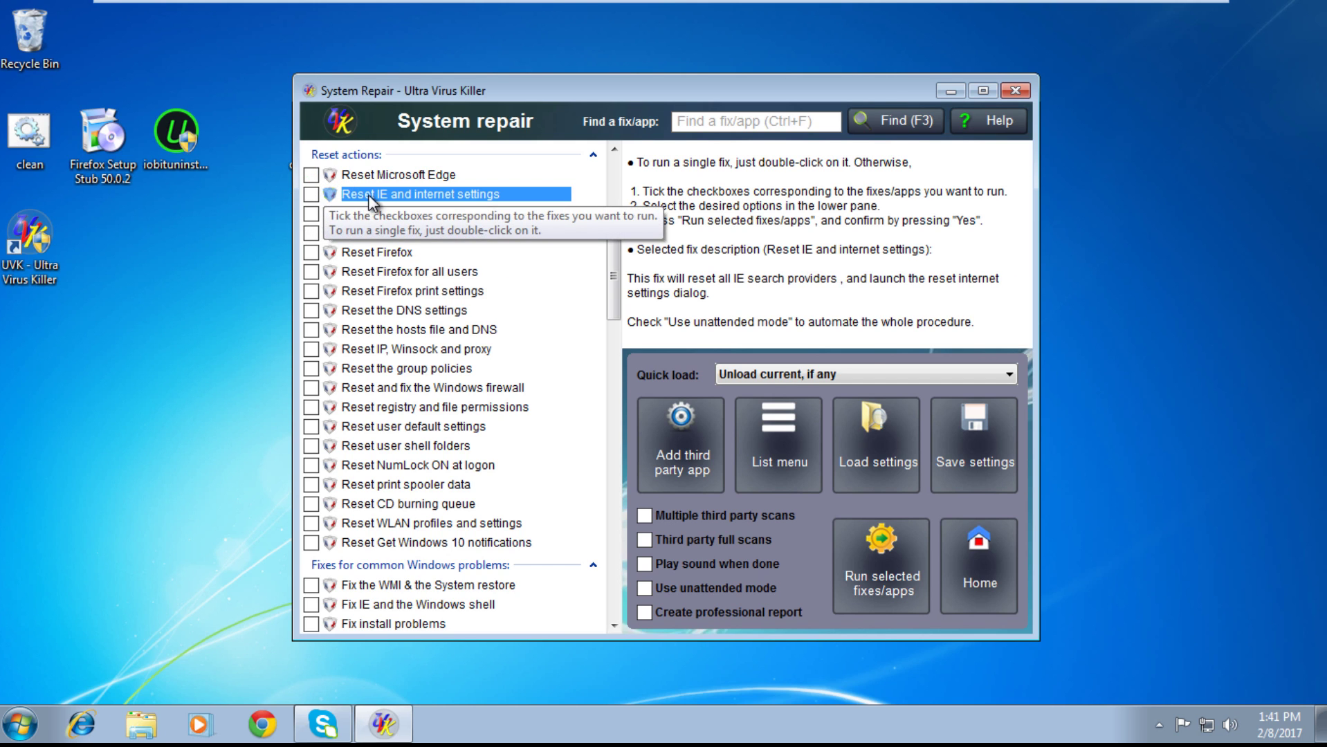
click(311, 195)
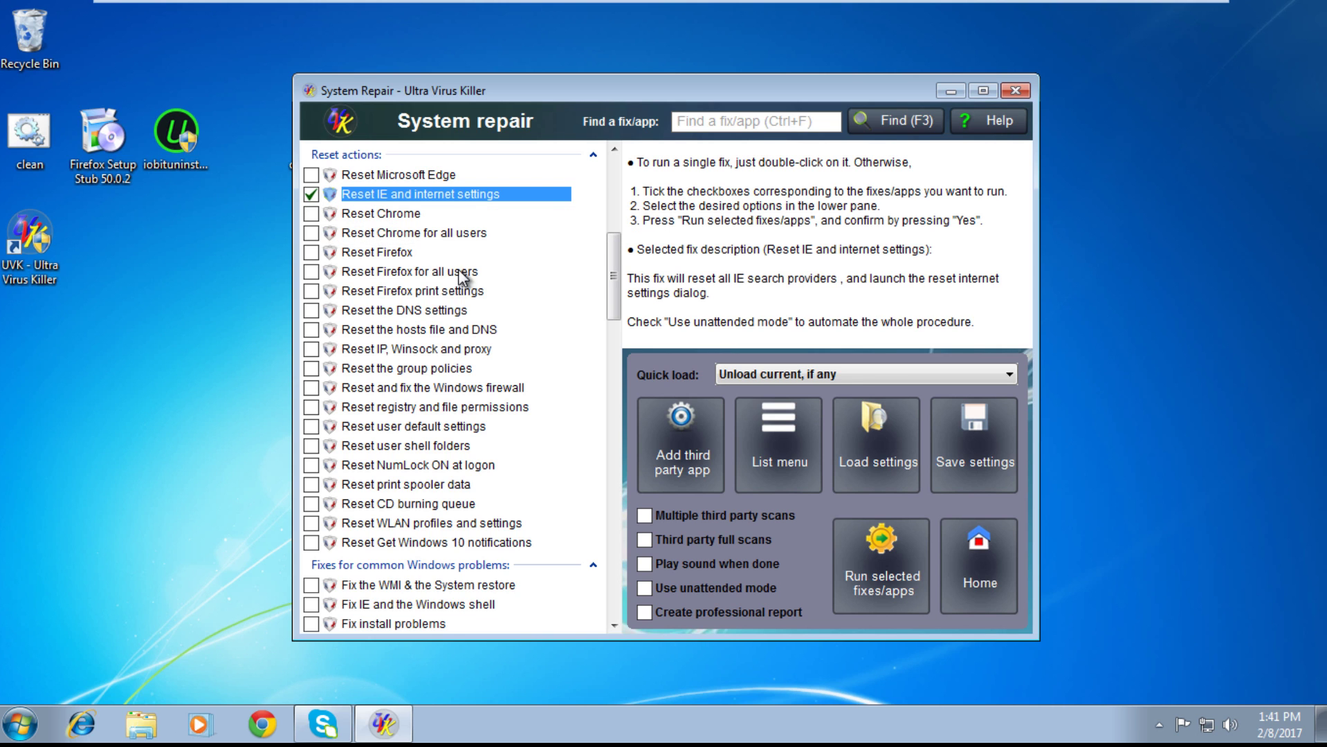
click(879, 590)
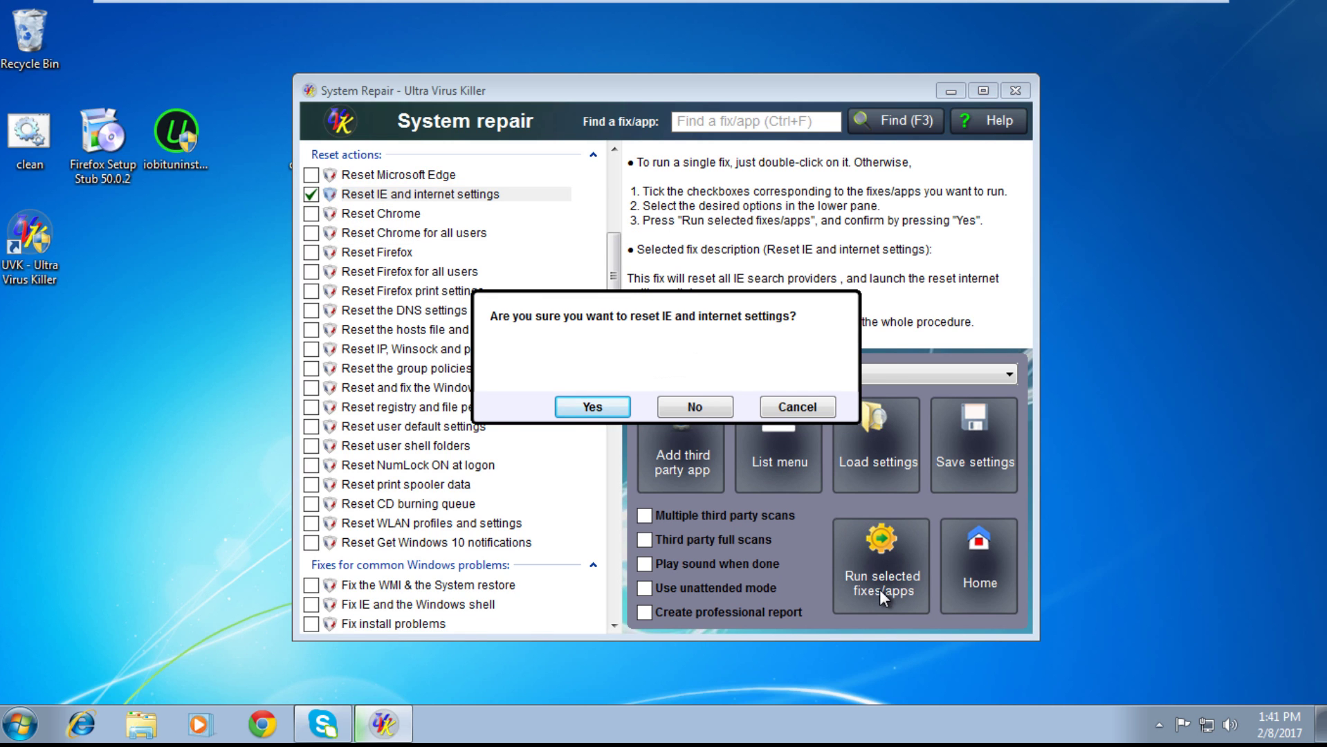
click(585, 408)
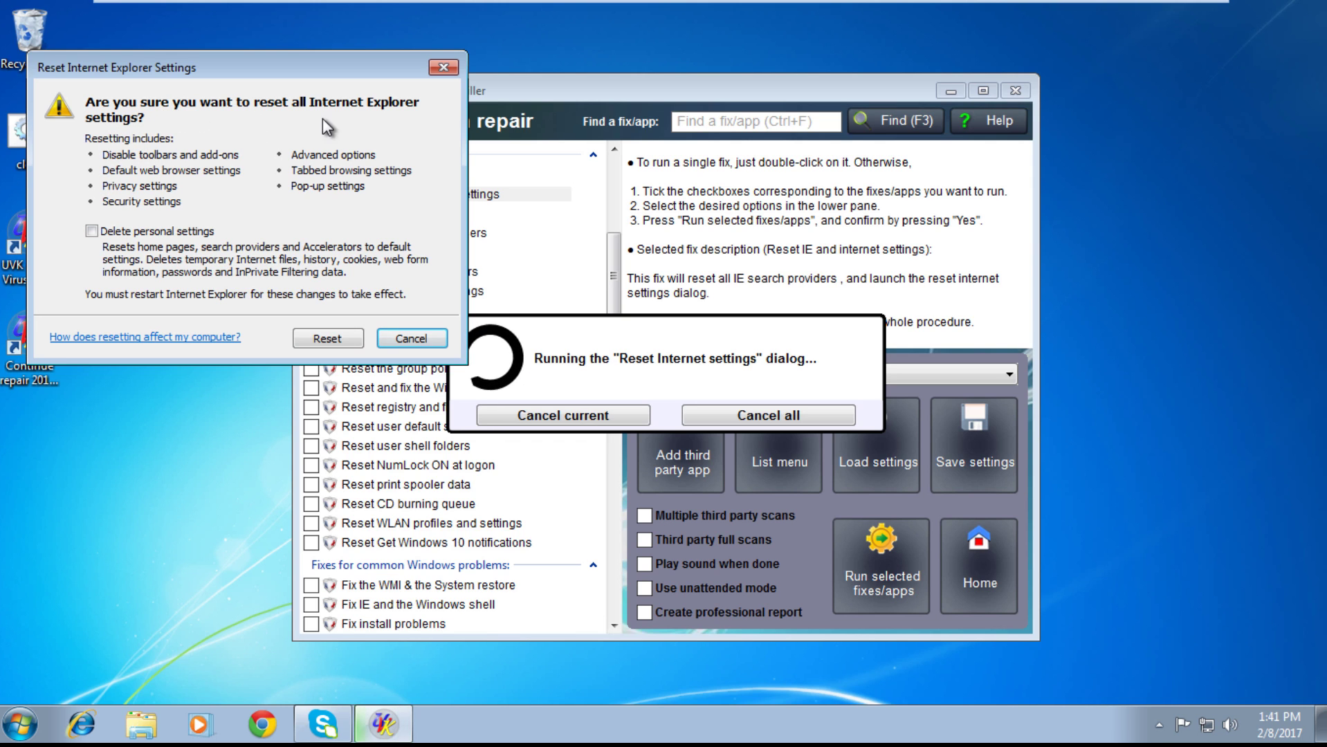
click(110, 233)
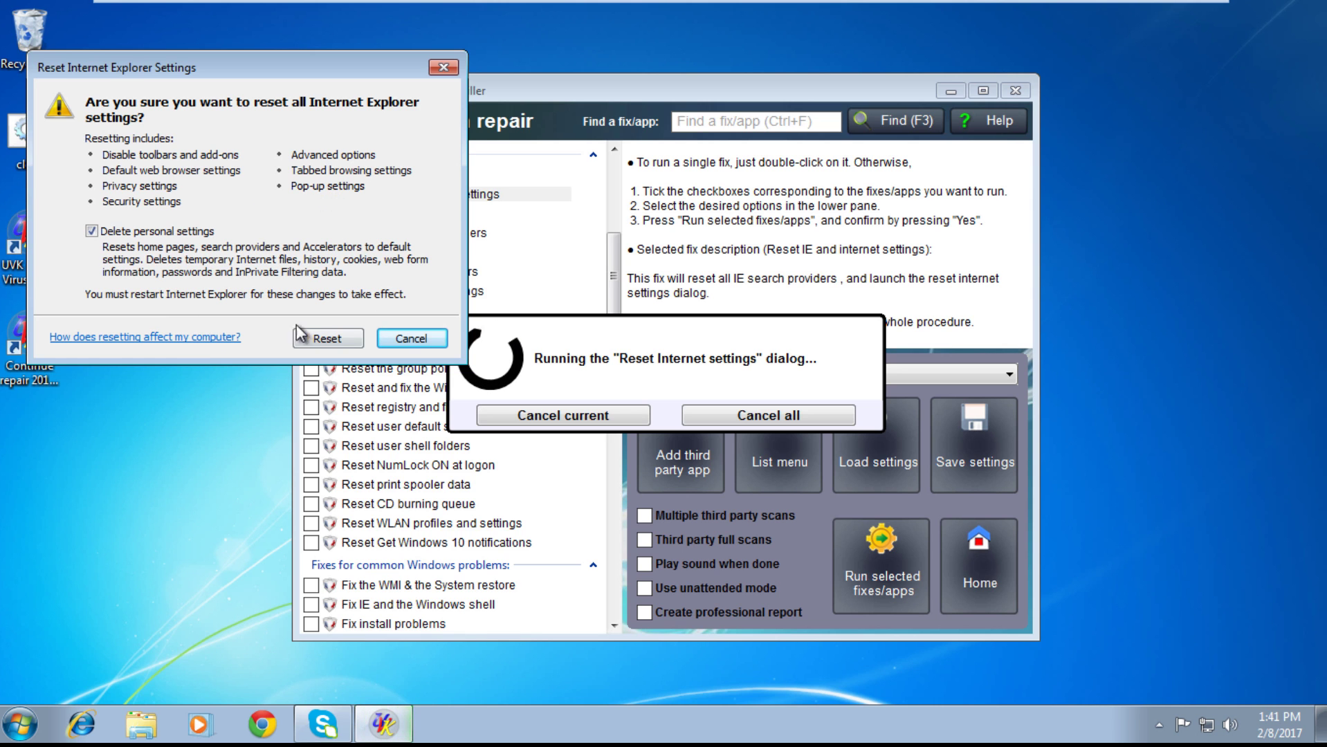
click(315, 337)
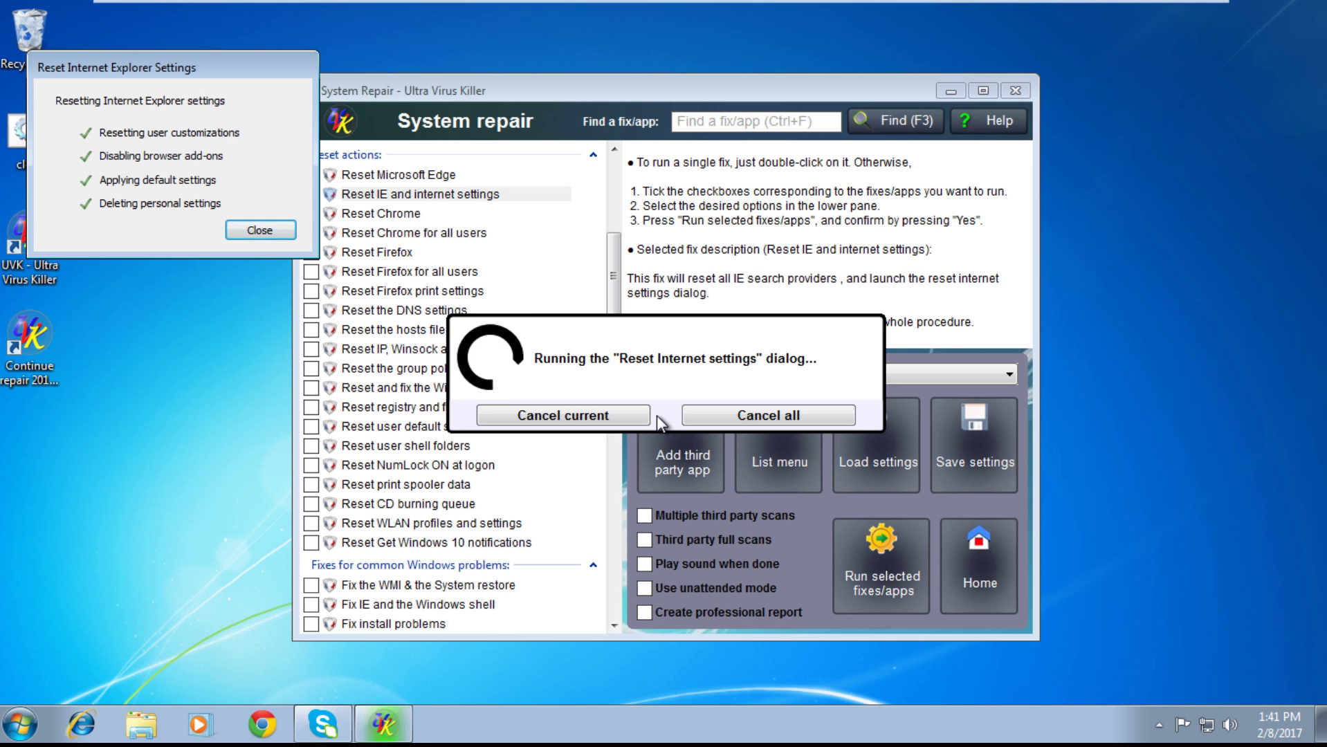
click(277, 229)
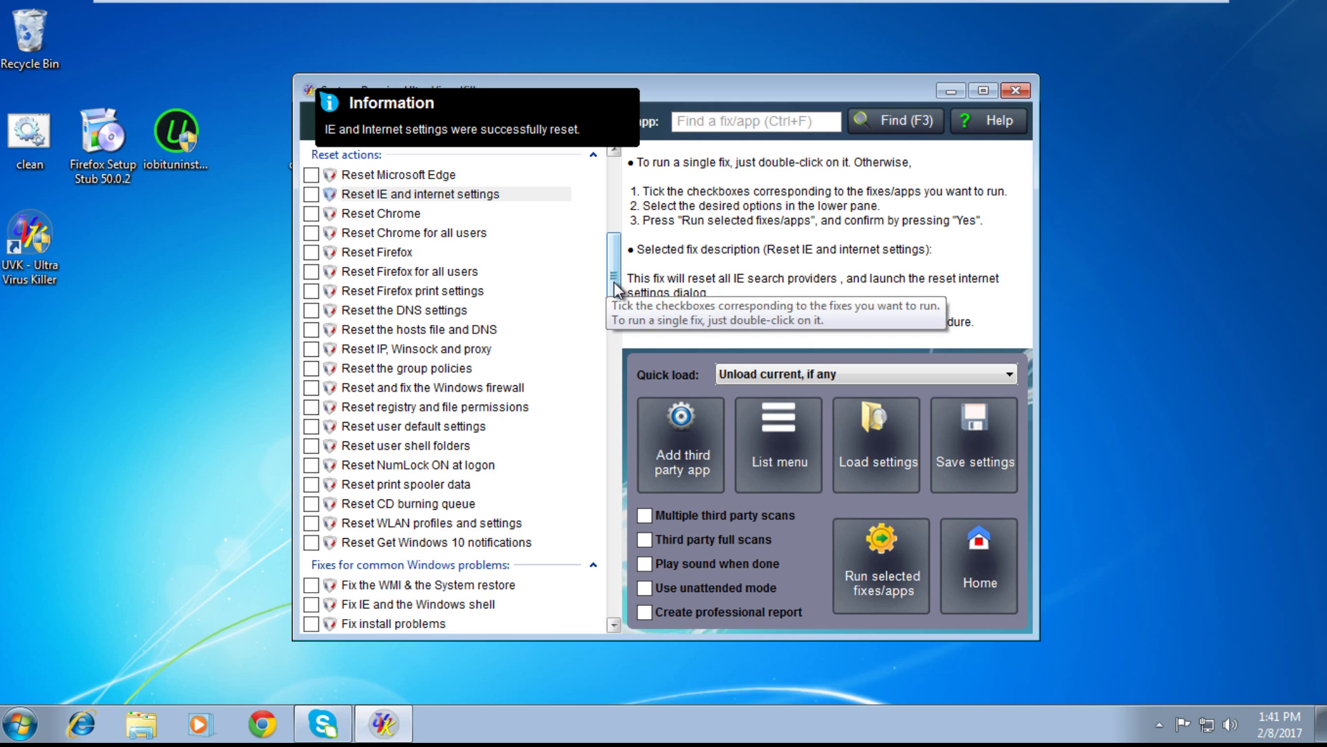
Run the Install/Update fixes for DirectX, Java, Flash, Shockwave player, .NET Framework and Visual C++ runtime, agreeing to the DirectX update.
drag(612, 282, 613, 285)
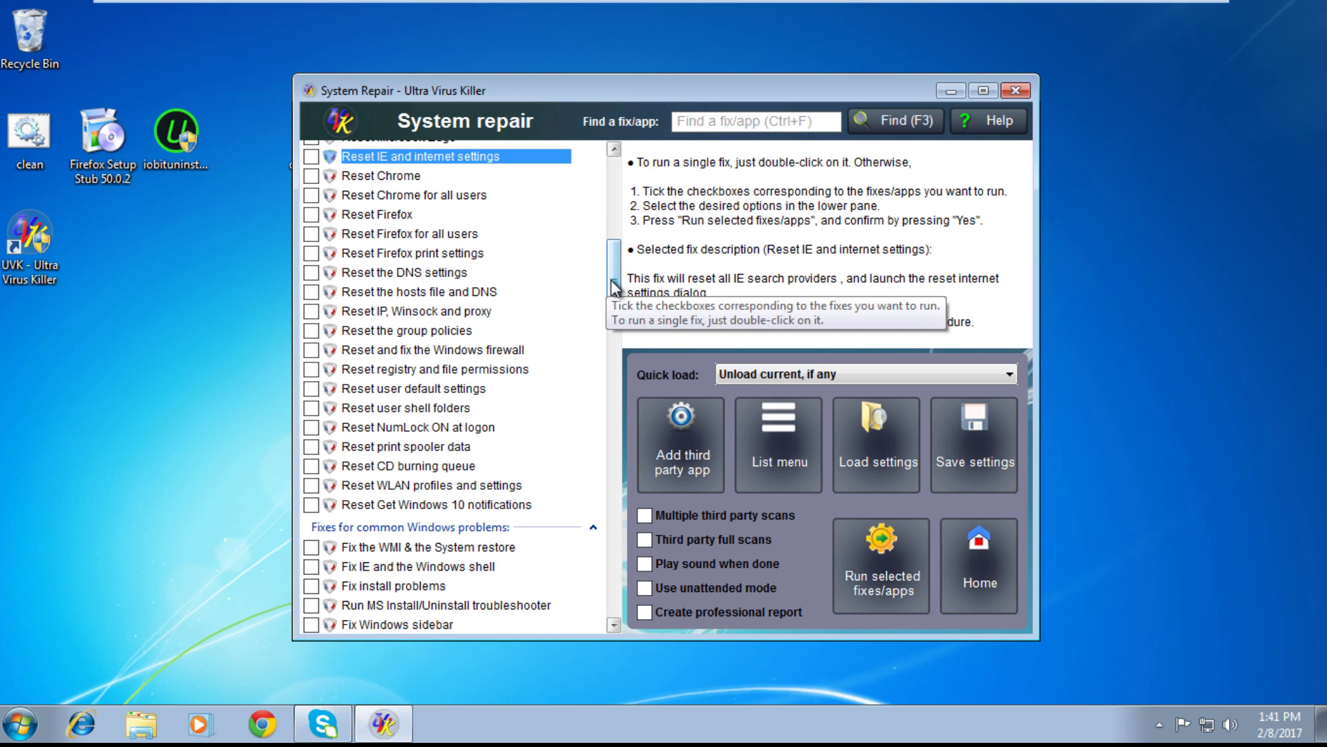
drag(613, 283, 616, 340)
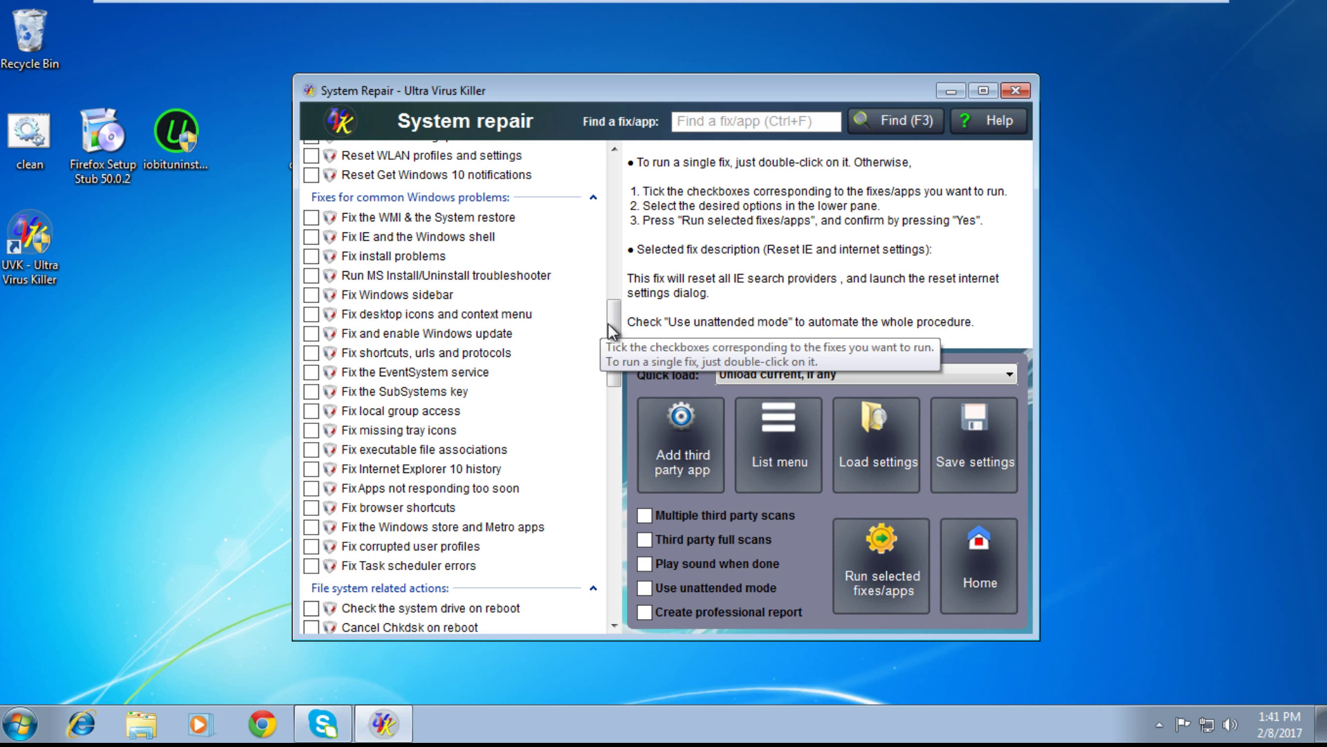
drag(610, 331, 617, 400)
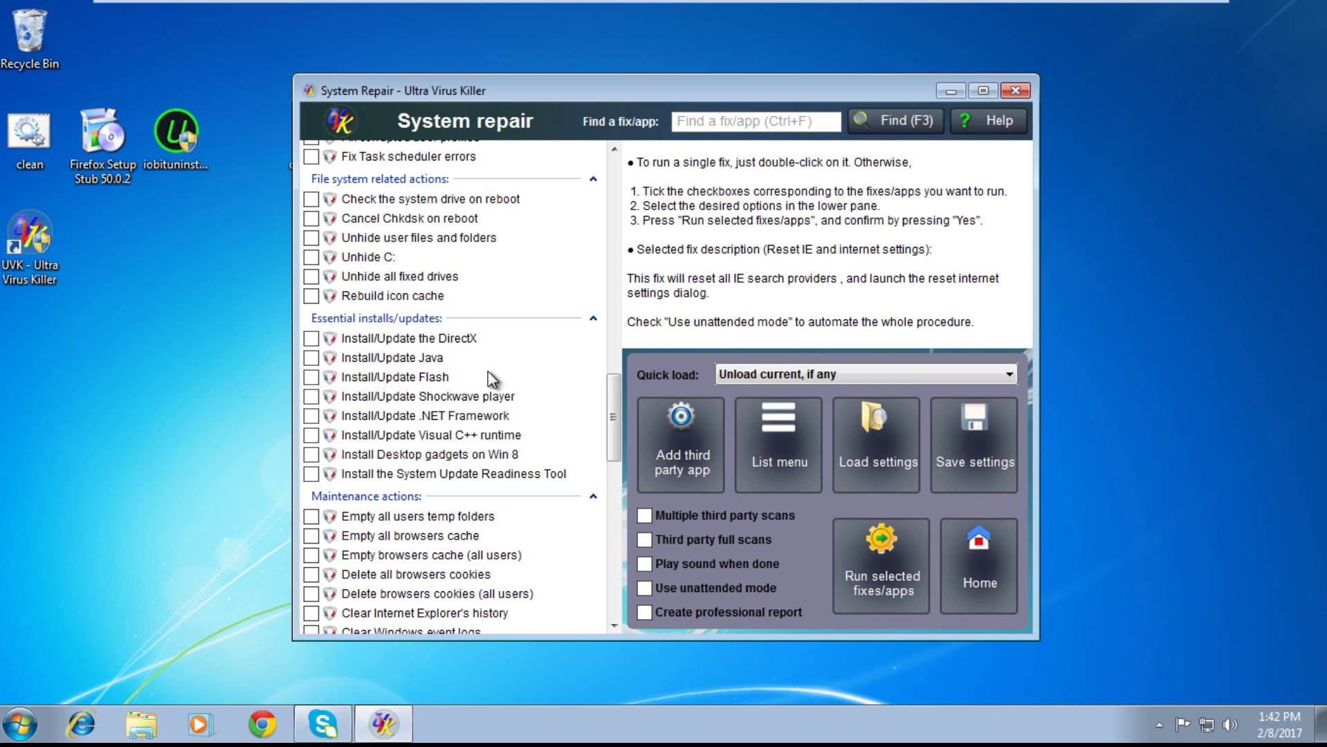
click(311, 339)
click(892, 587)
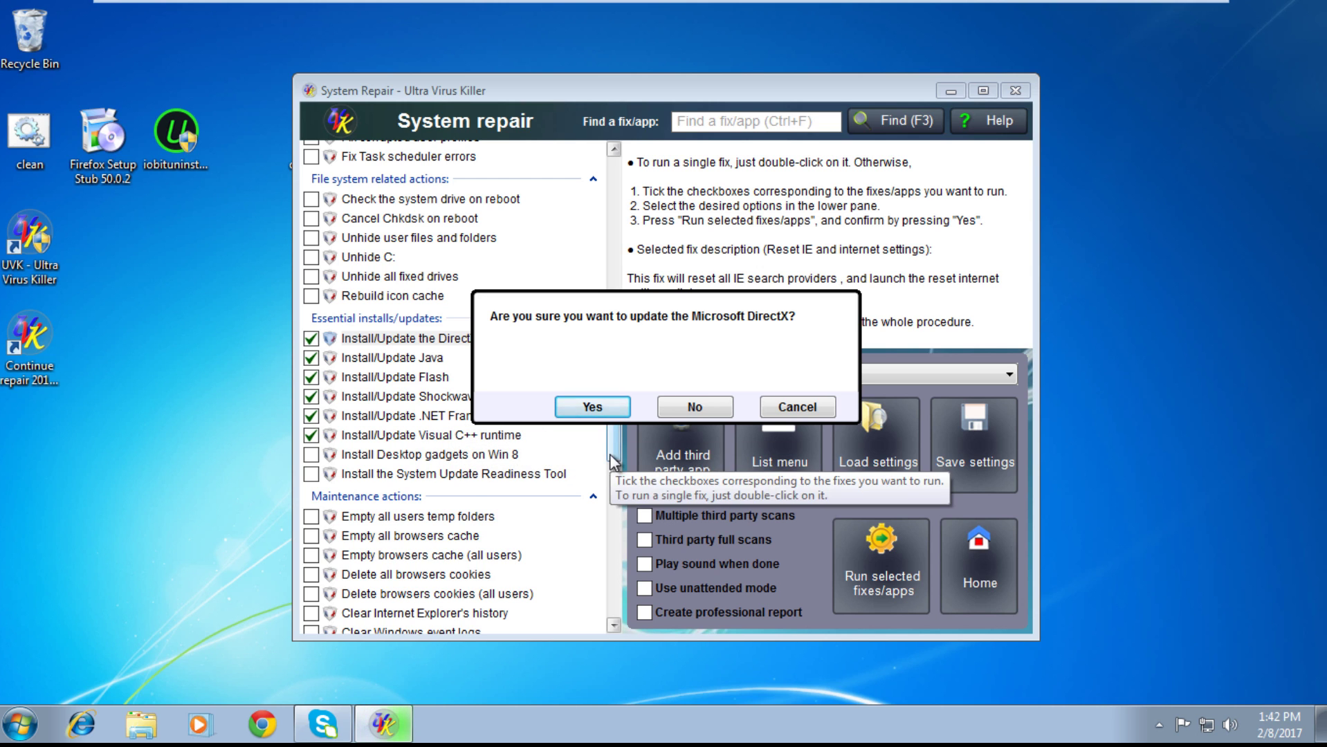
click(622, 409)
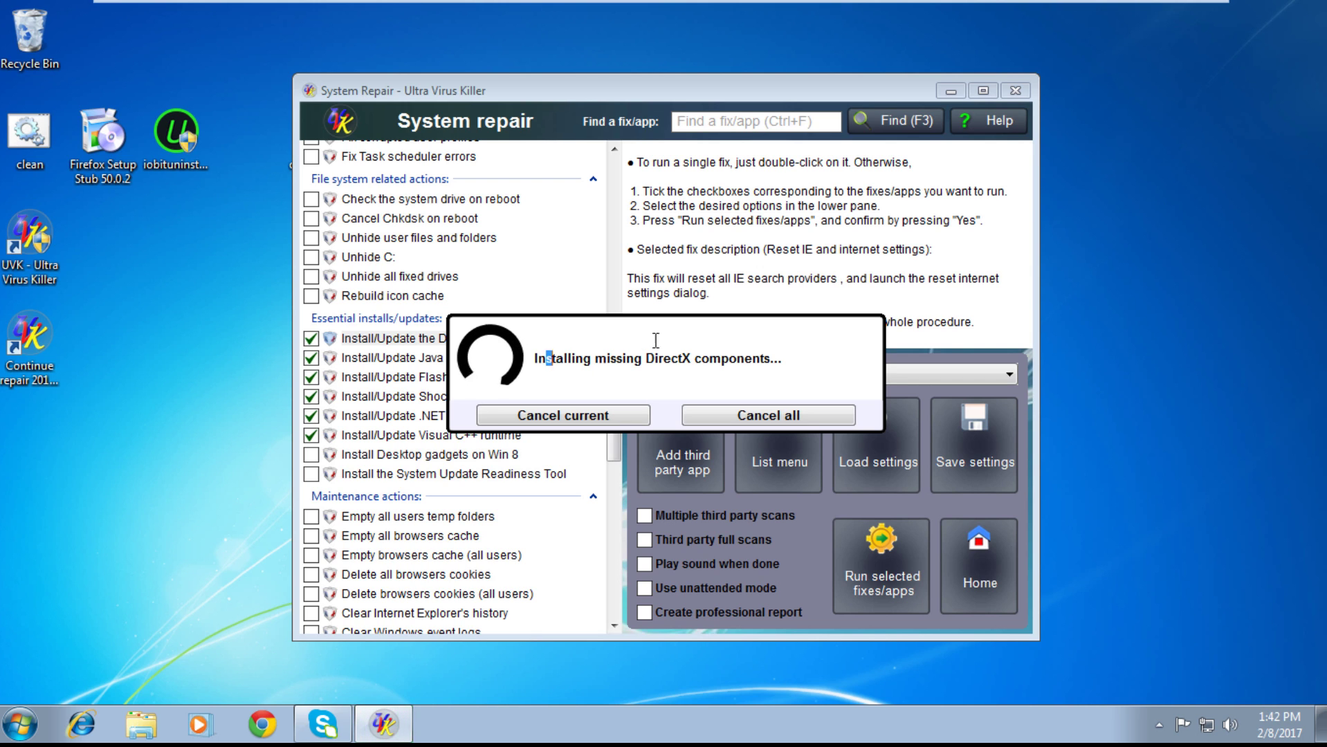
drag(536, 359, 701, 355)
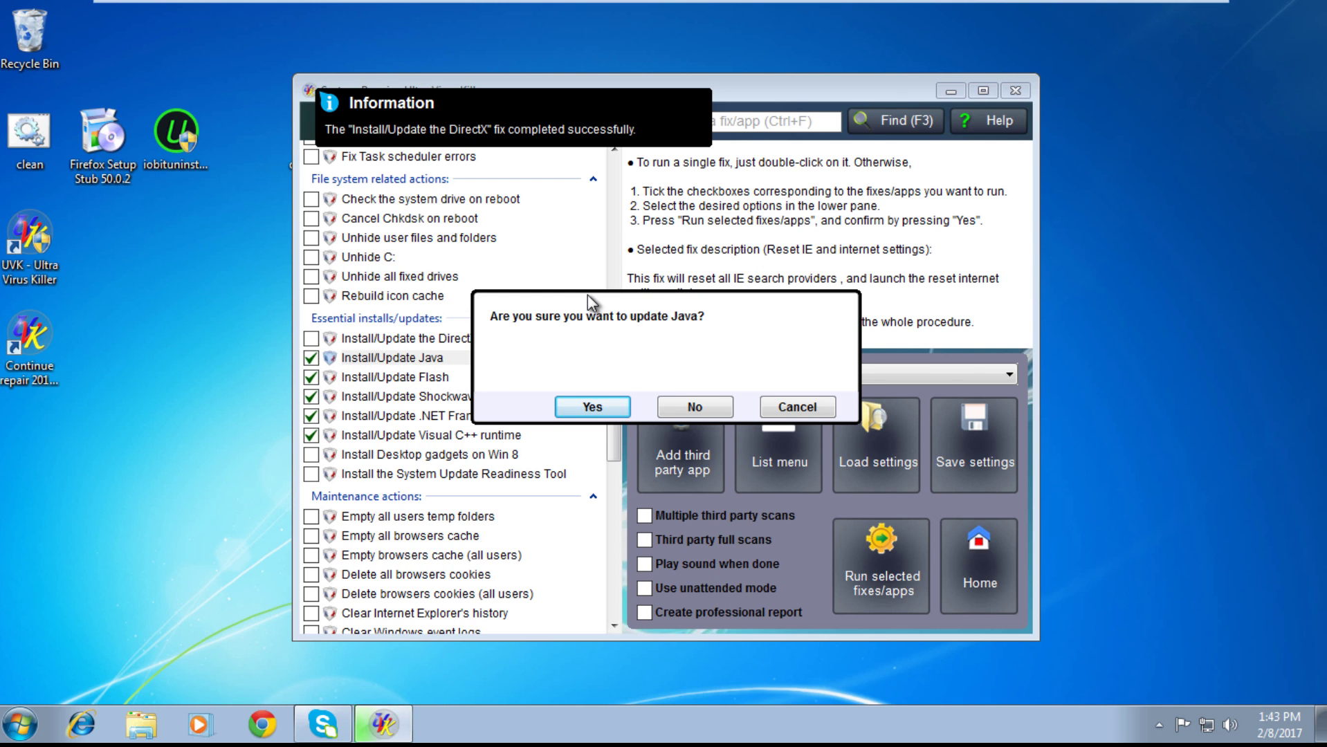
drag(588, 294, 711, 296)
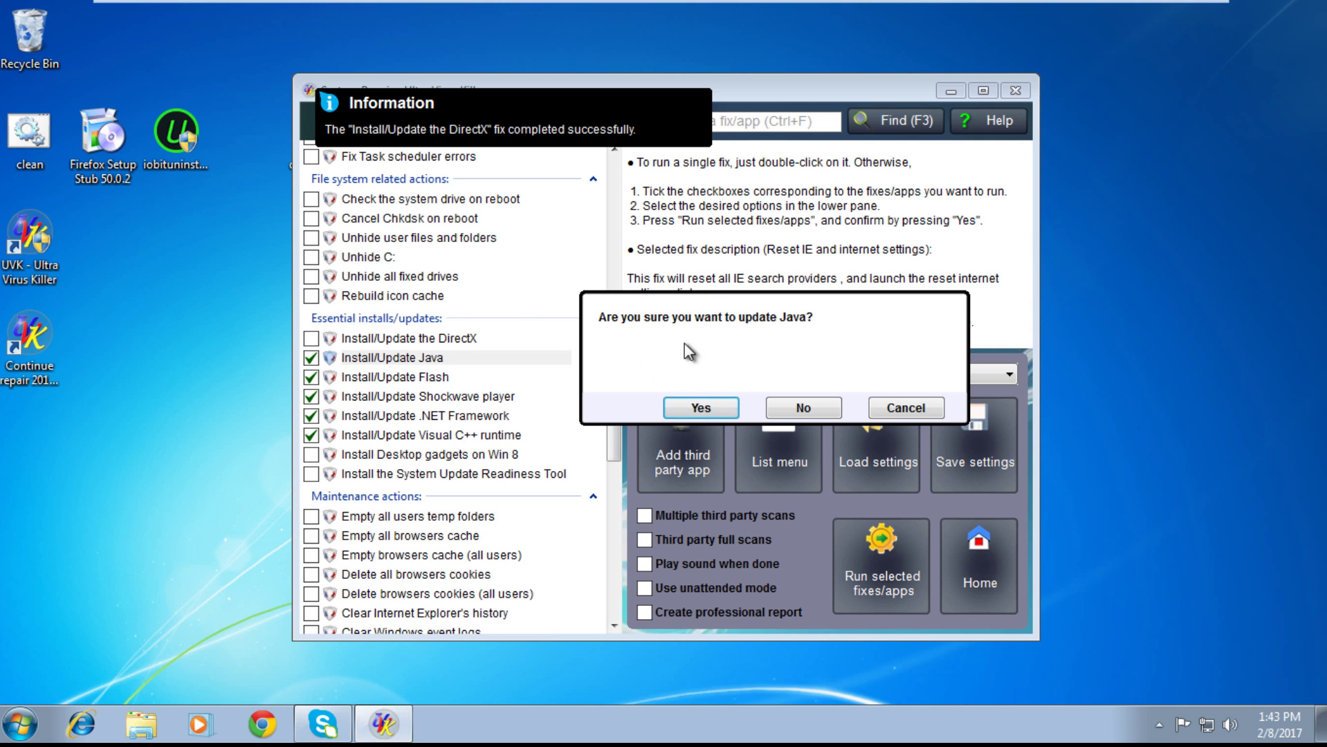
Agree to the Java, Flash, Shockwave player and .NET Framework updates.
click(701, 407)
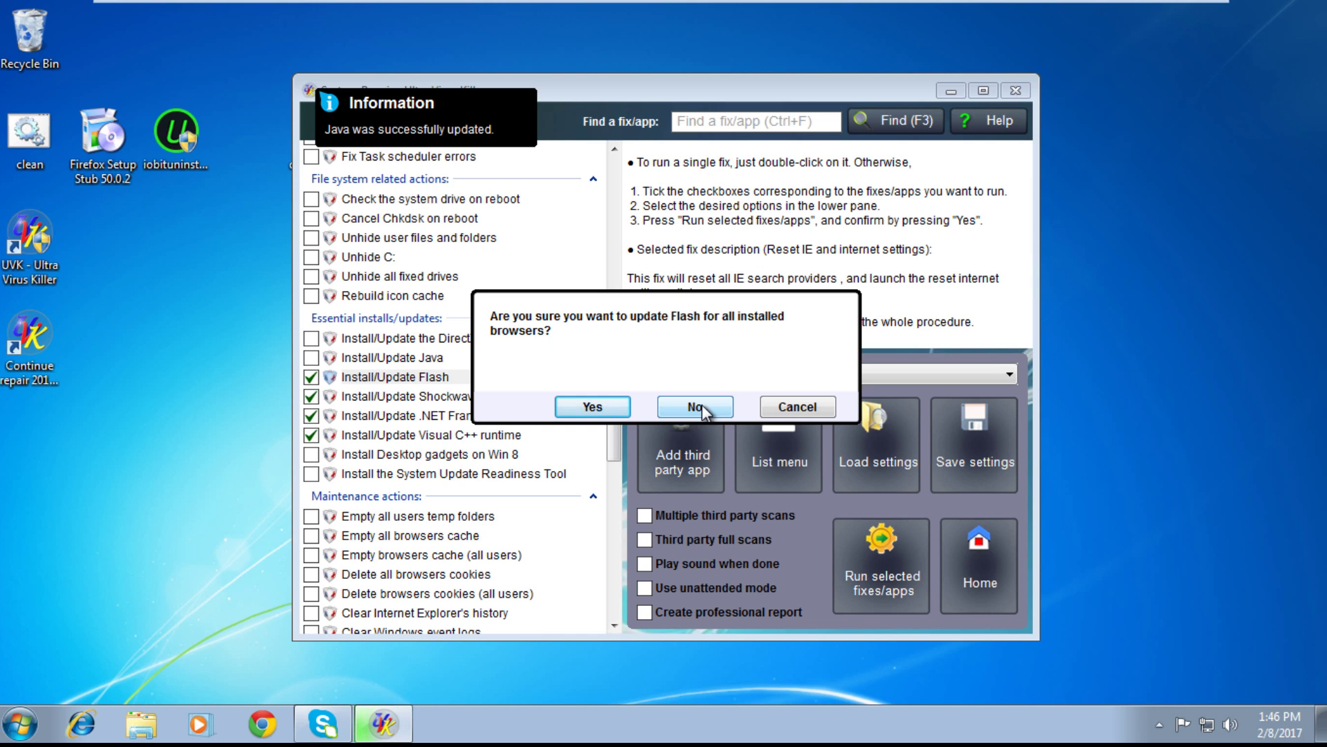
click(609, 405)
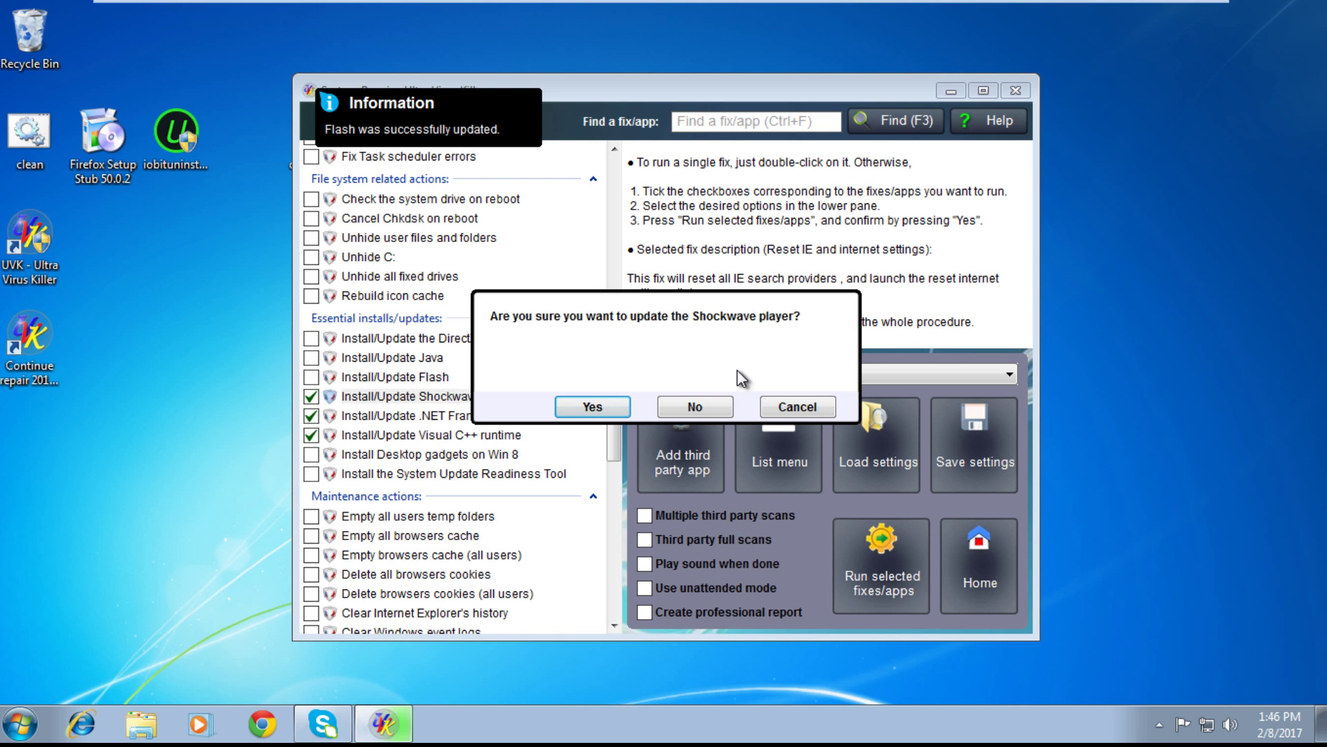
click(597, 404)
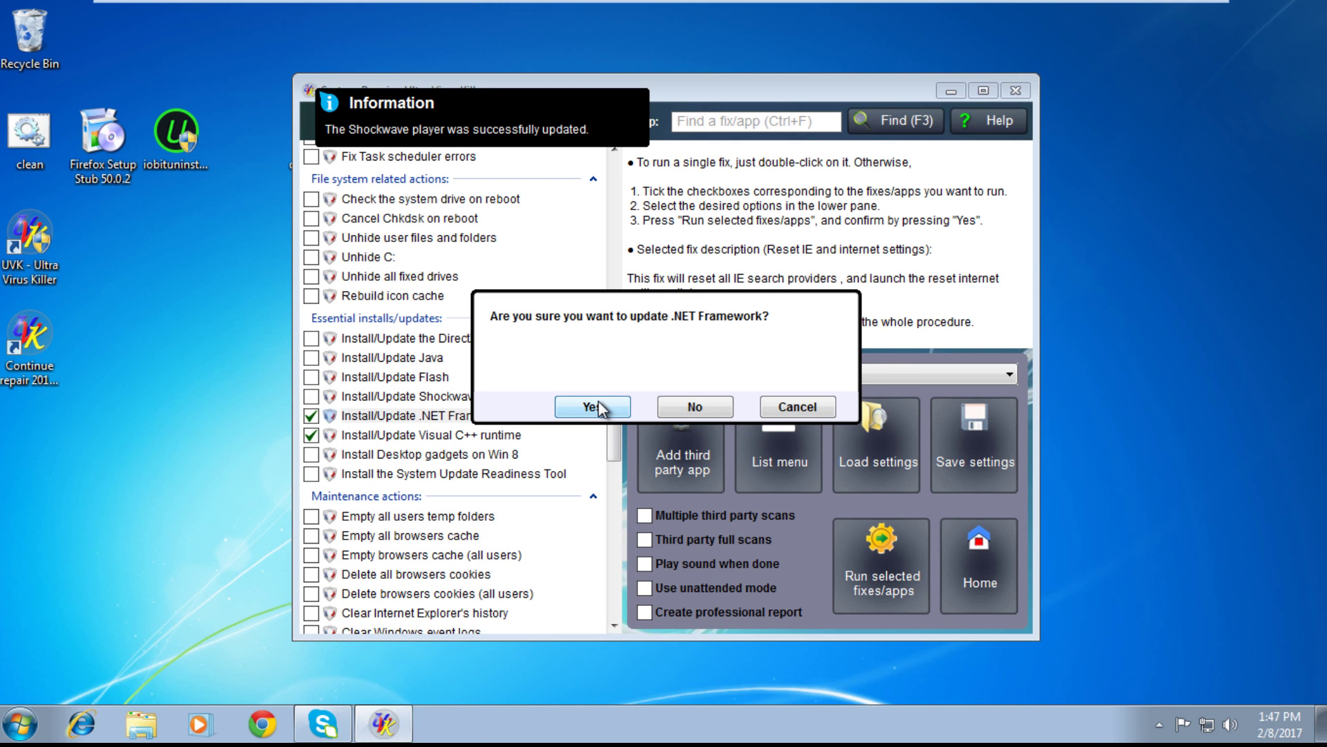
click(598, 402)
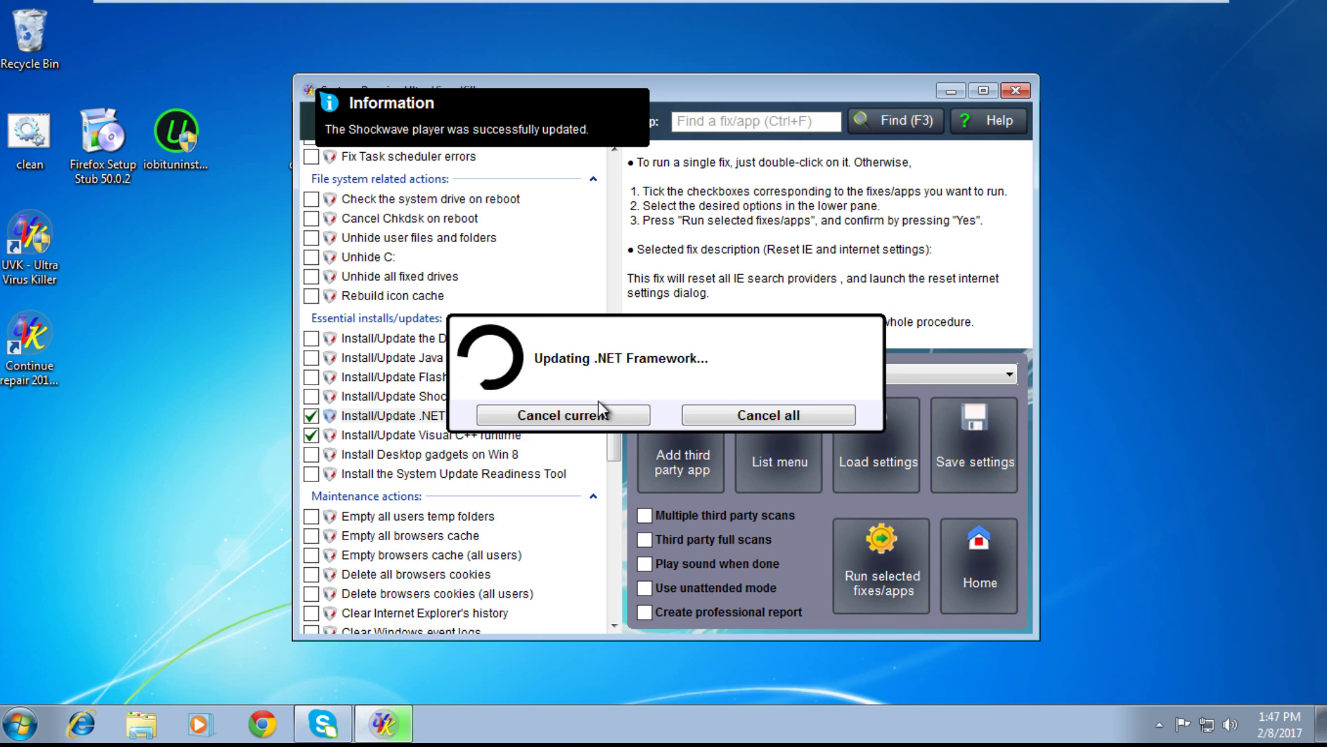
double_click(673, 341)
click(717, 360)
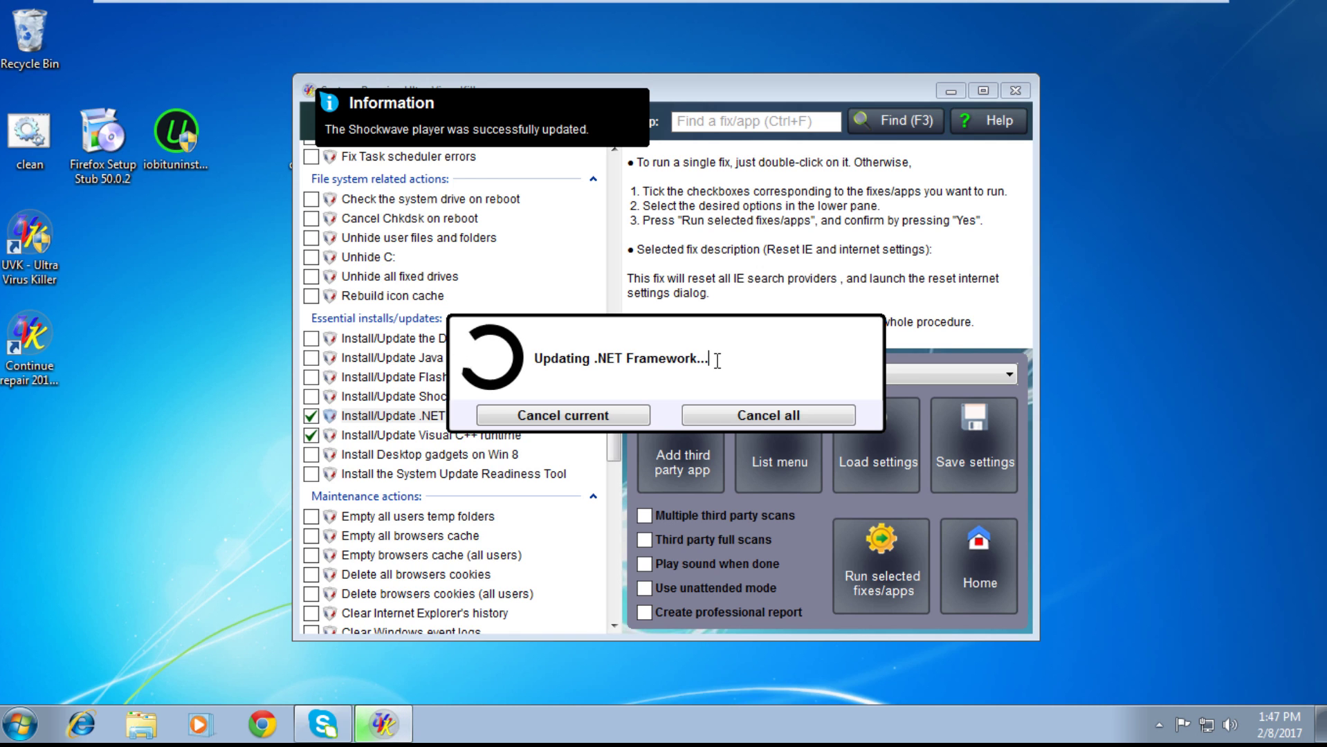
double_click(717, 360)
click(718, 360)
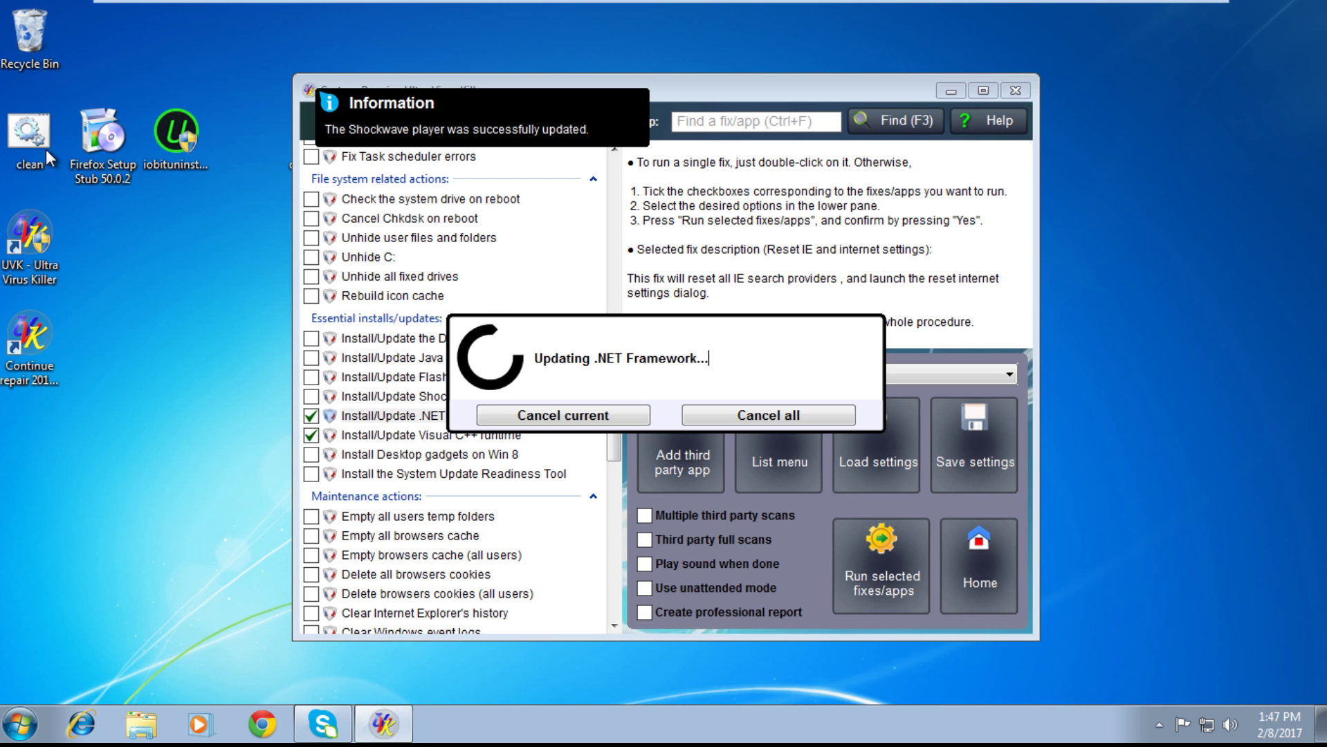
click(19, 724)
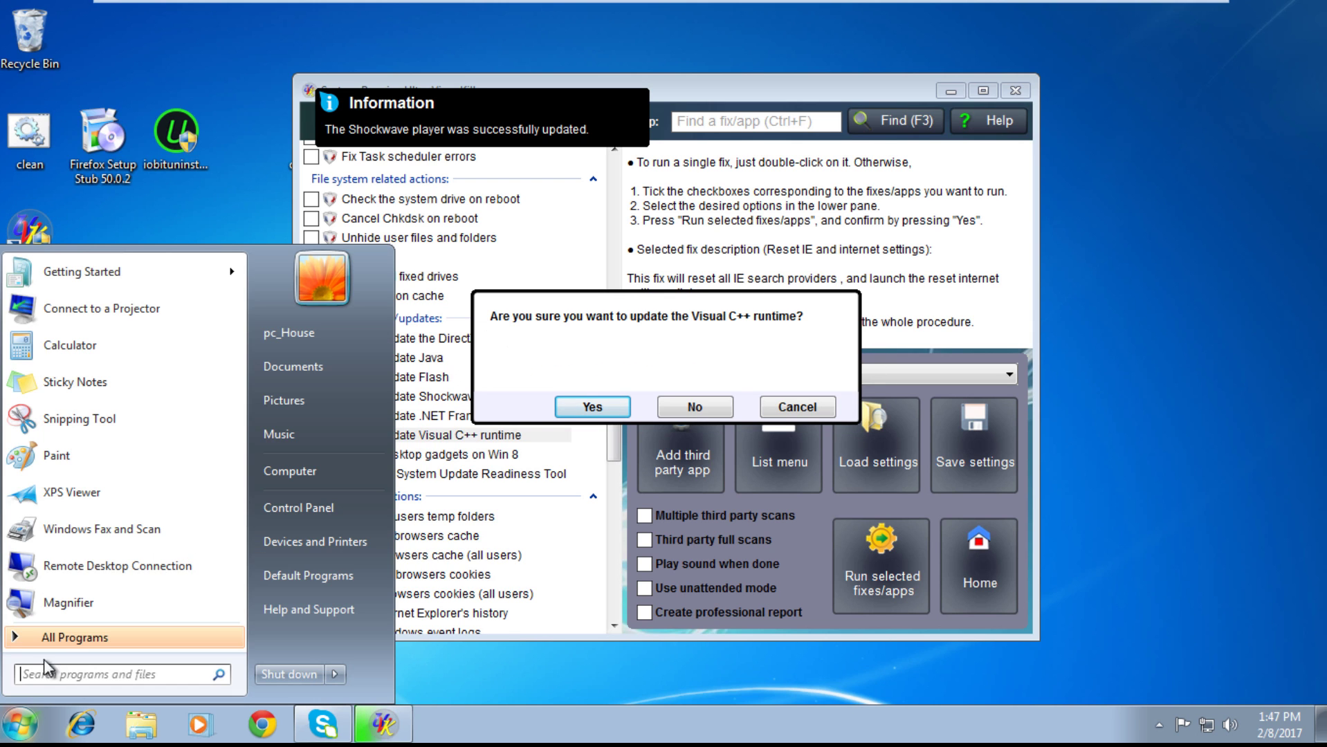
click(70, 636)
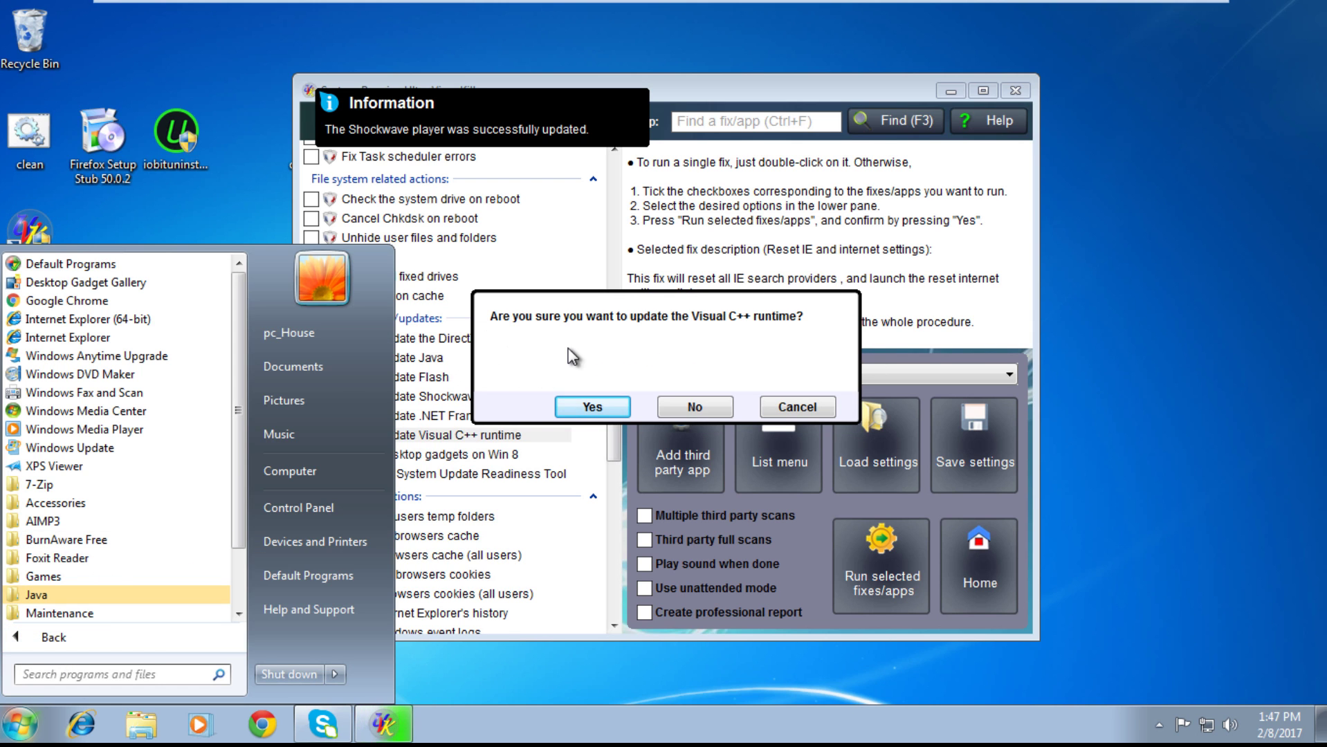
Agree to the Visual C++ runtime update, moving its confirmation dialog lower on the screen.
drag(572, 356, 557, 398)
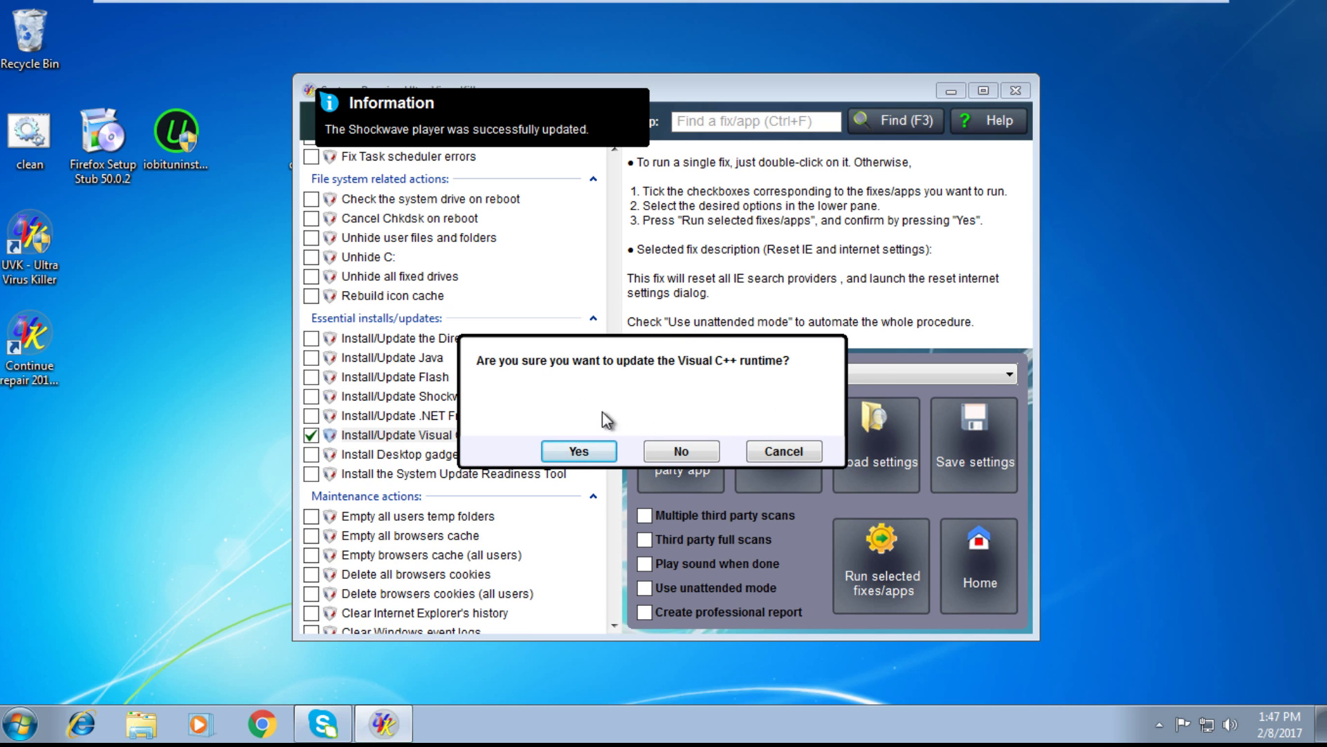
click(566, 451)
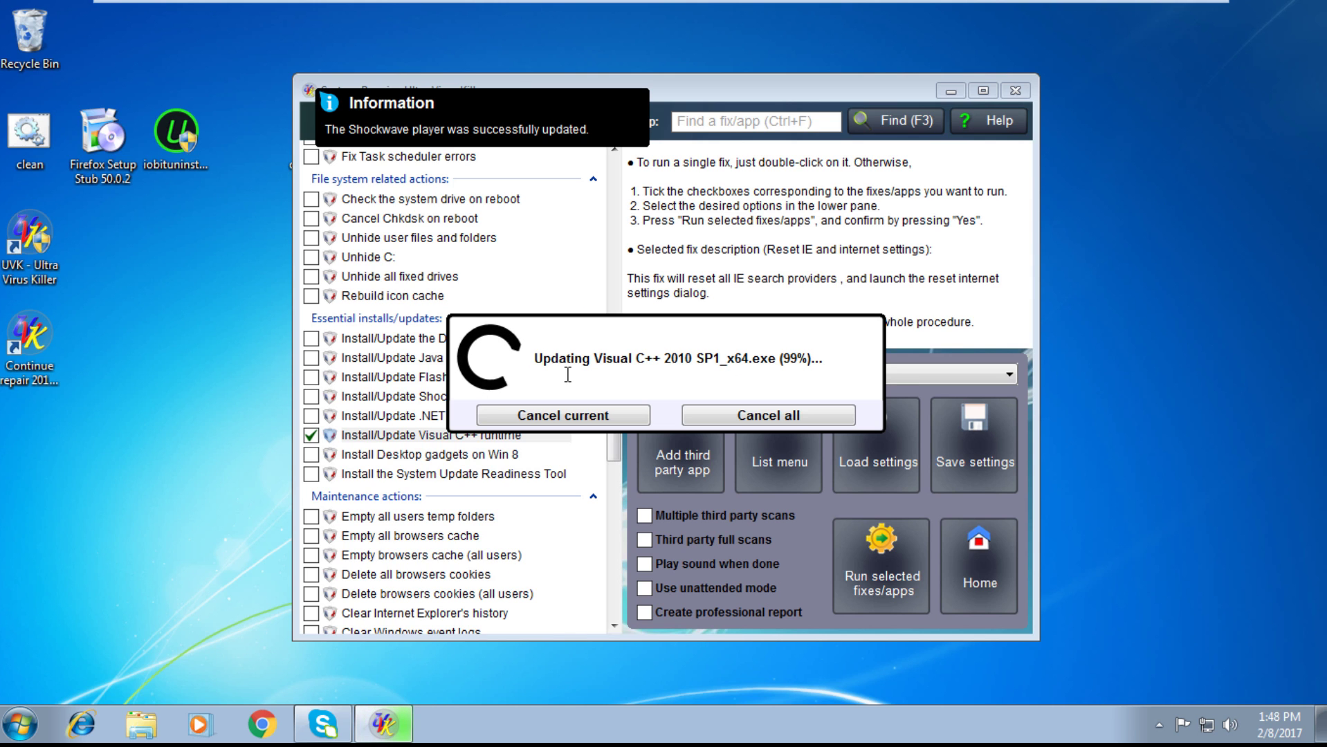
Start Task Manager during the update, check the network activity, and close it.
right_click(546, 724)
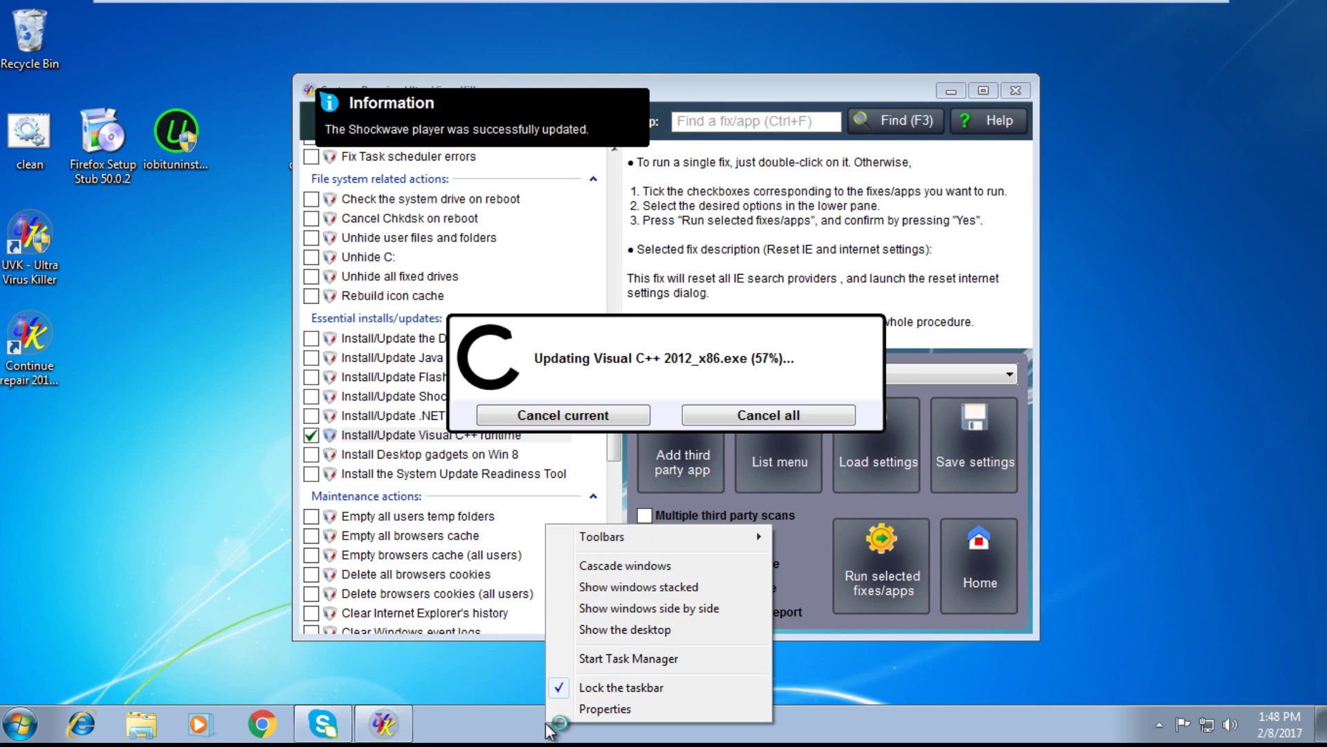
click(610, 659)
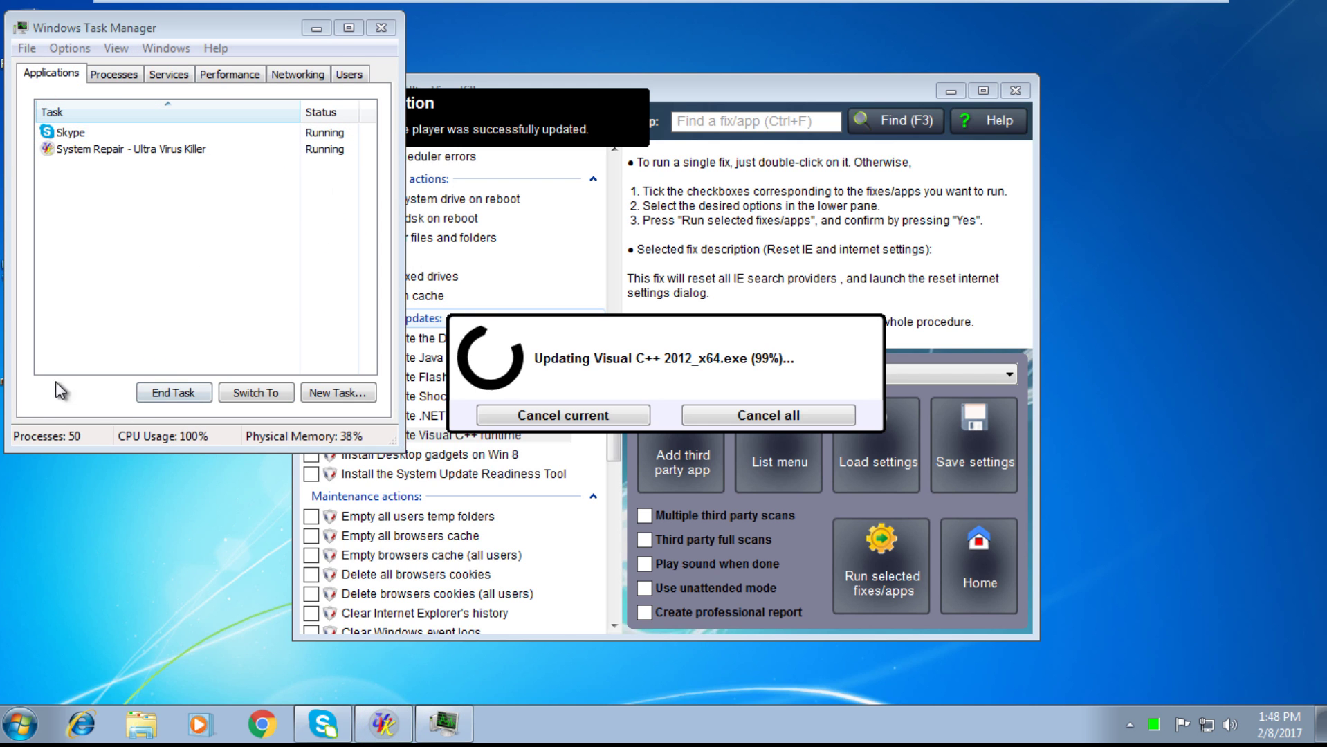
click(305, 74)
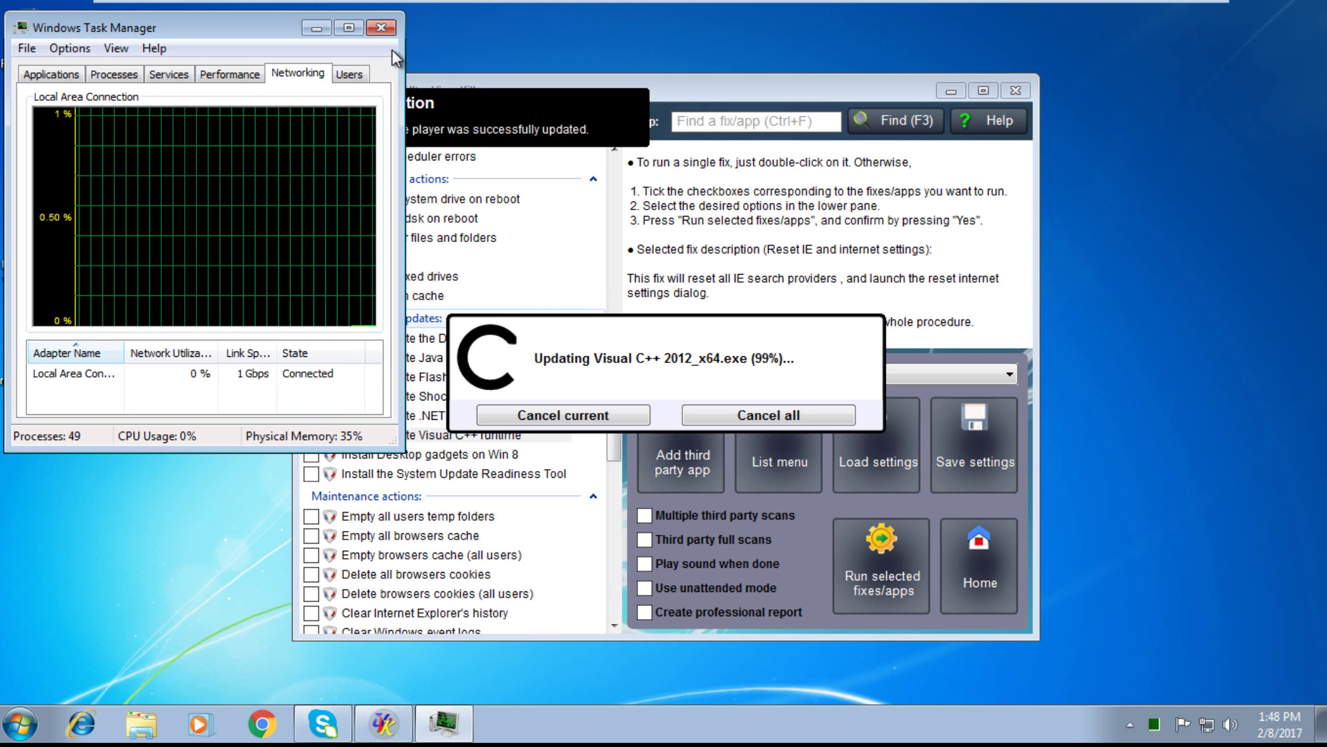
click(381, 27)
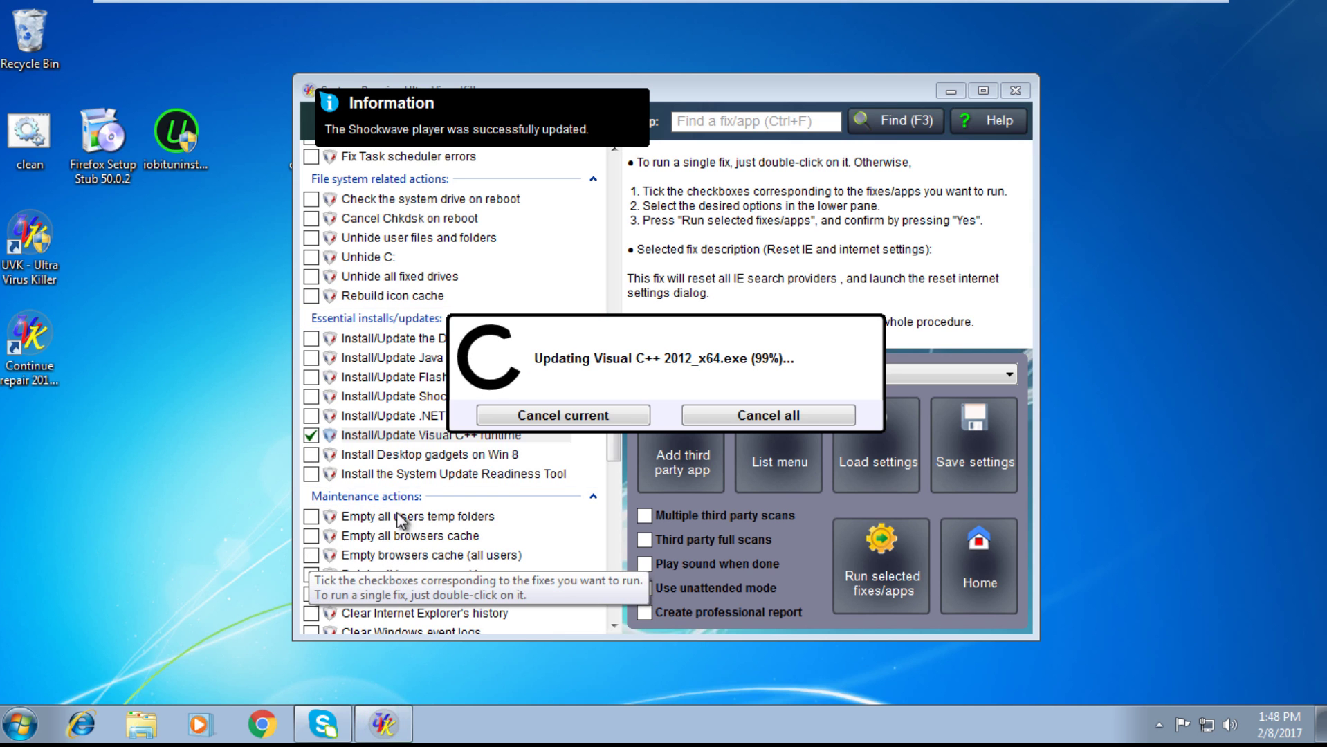
drag(613, 453, 626, 549)
scroll(626, 549, up, 2)
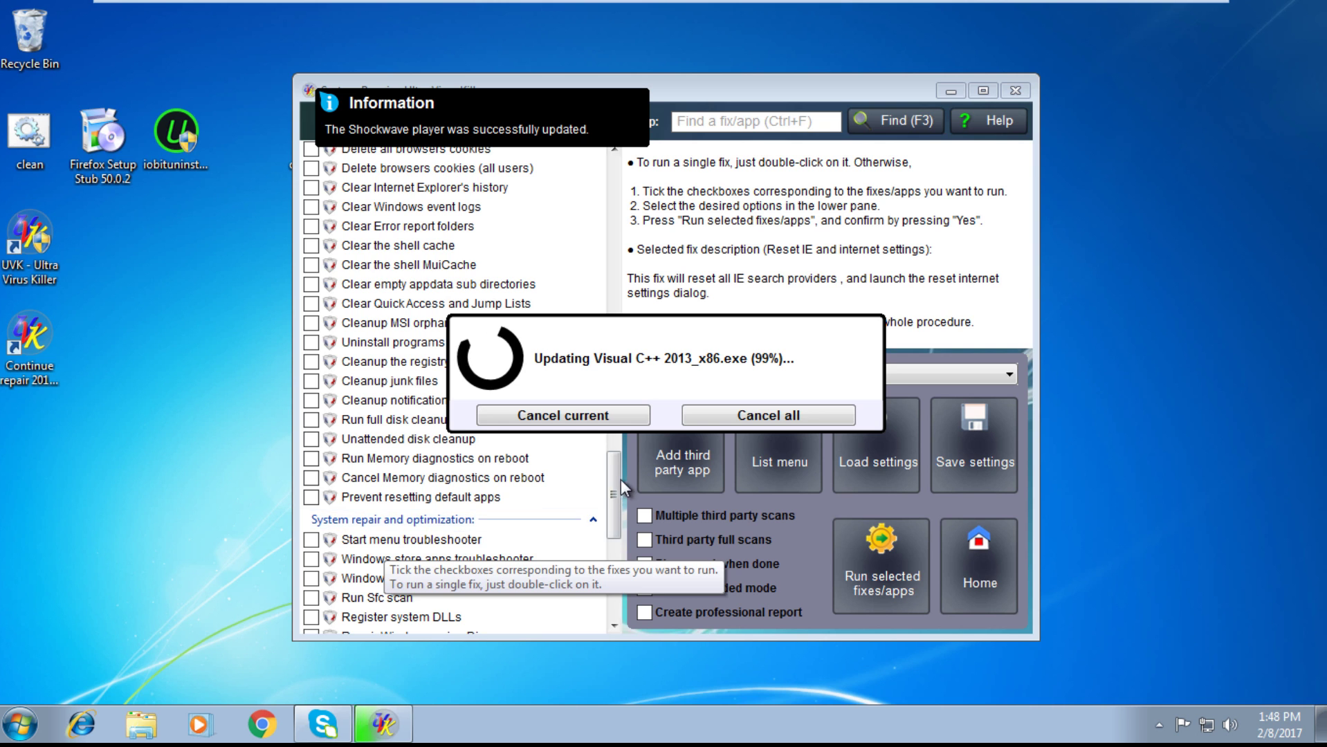
drag(613, 475, 614, 572)
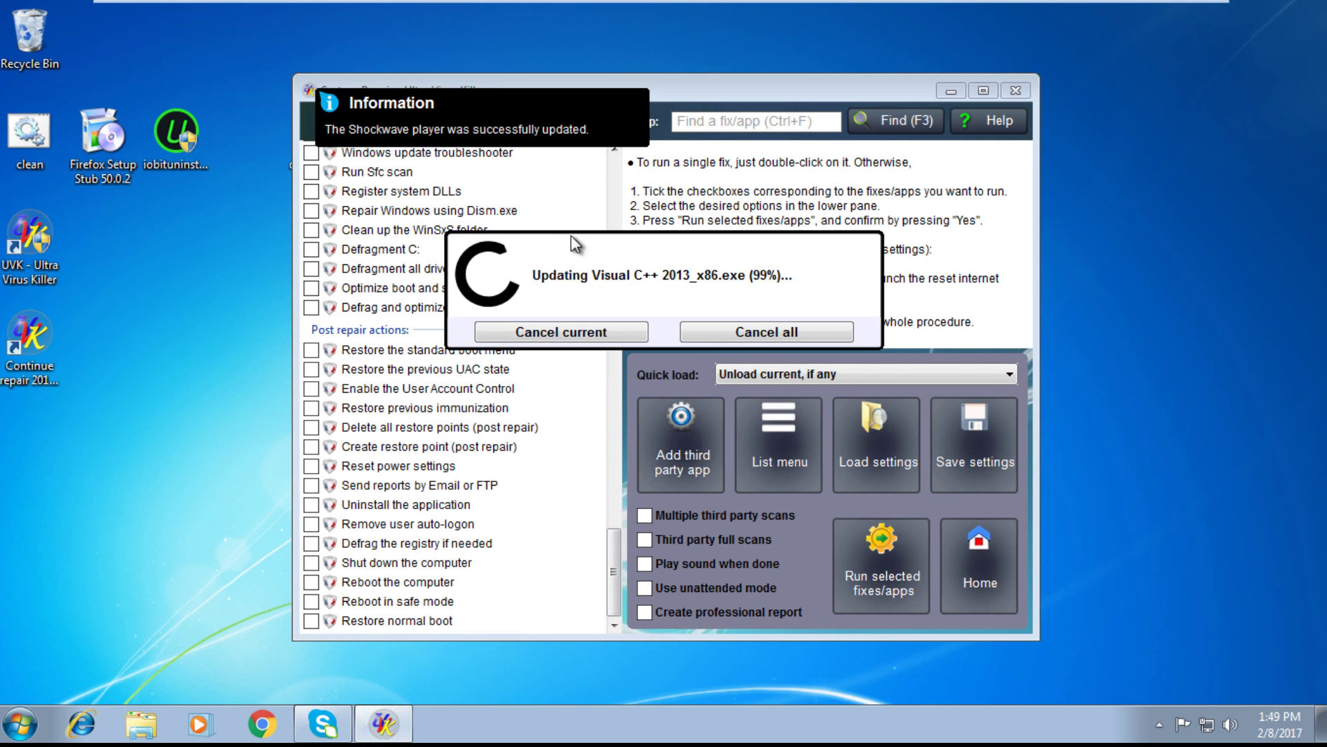
click(724, 92)
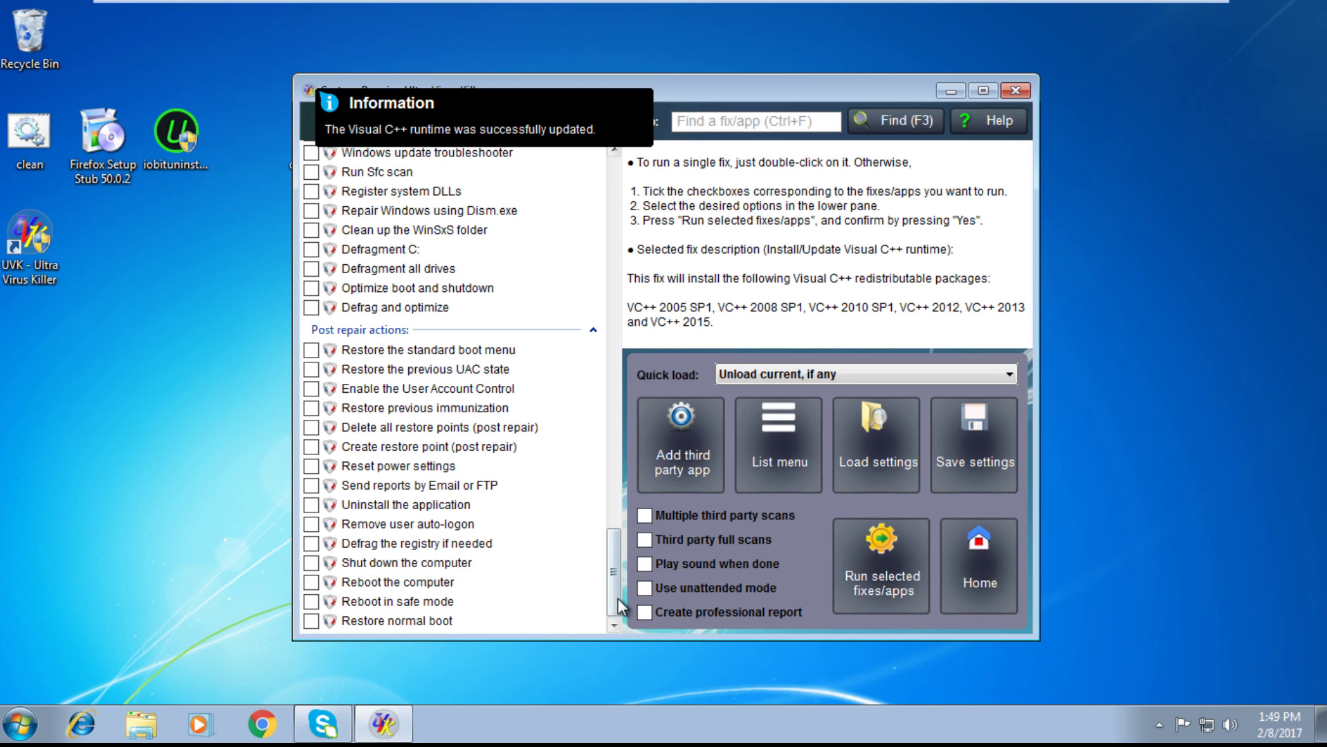
Select the Empty all users temp folders and Unattended disk cleanup fixes in the maintenance actions.
drag(615, 587, 613, 478)
click(311, 256)
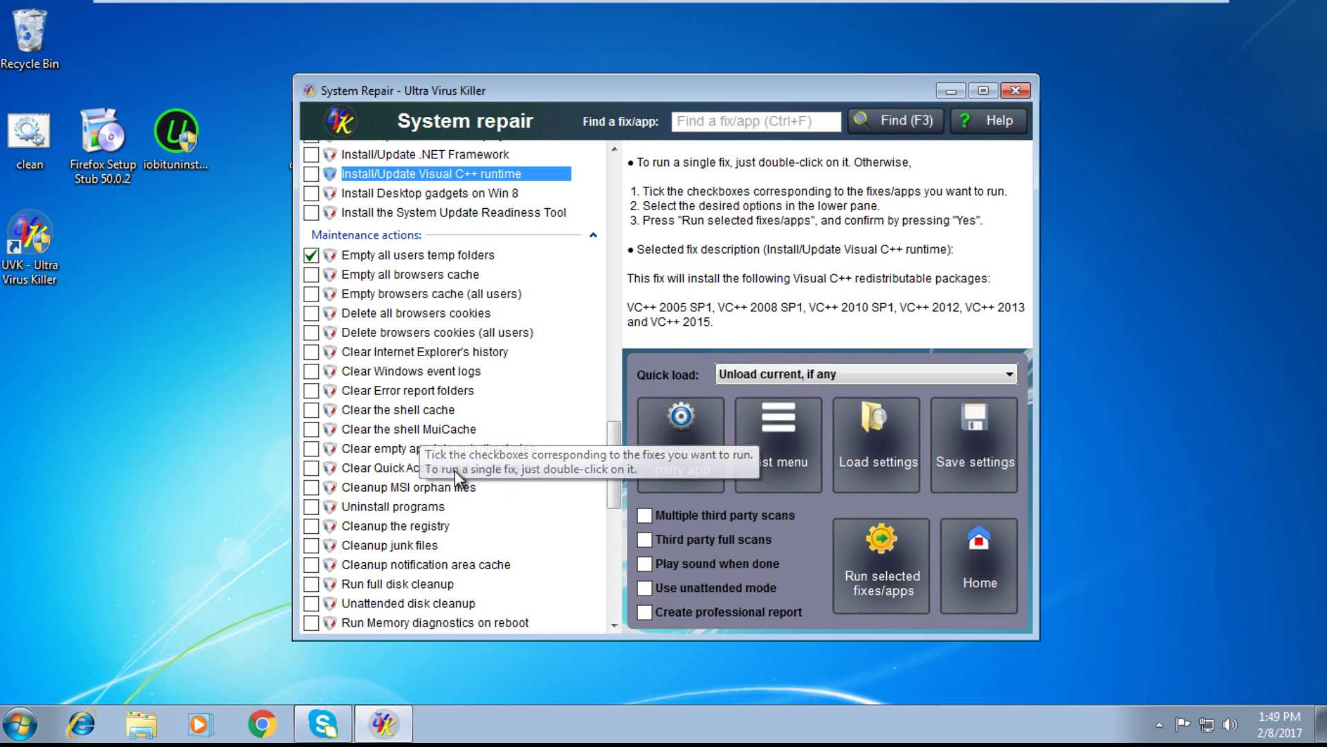
drag(607, 451, 616, 518)
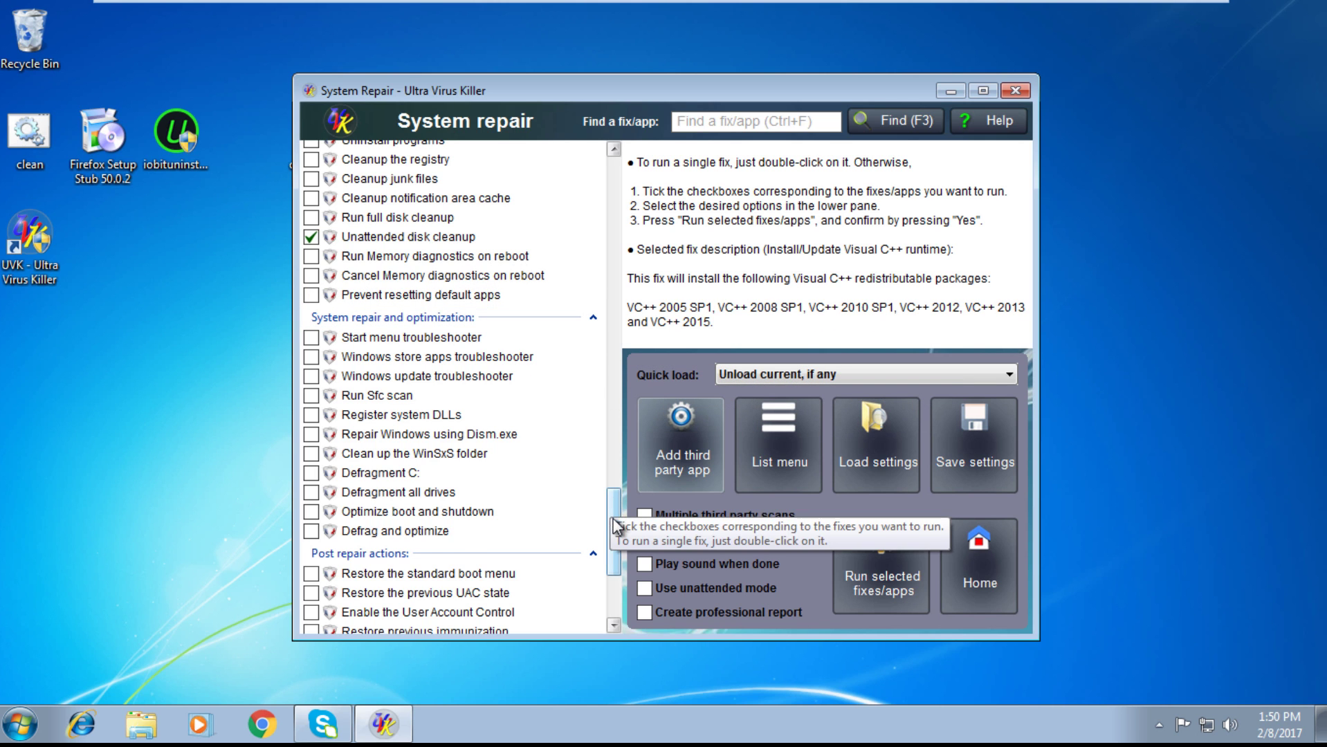
drag(616, 527, 615, 559)
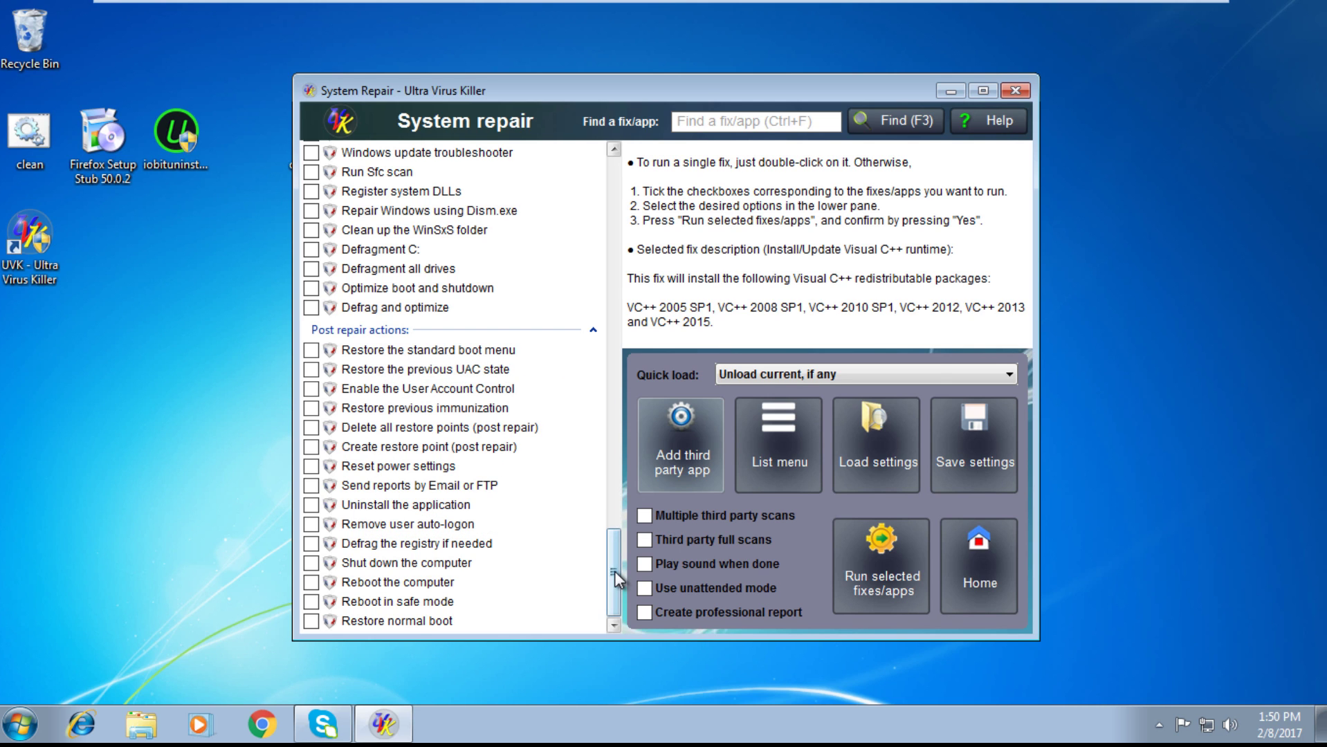
drag(615, 571, 626, 166)
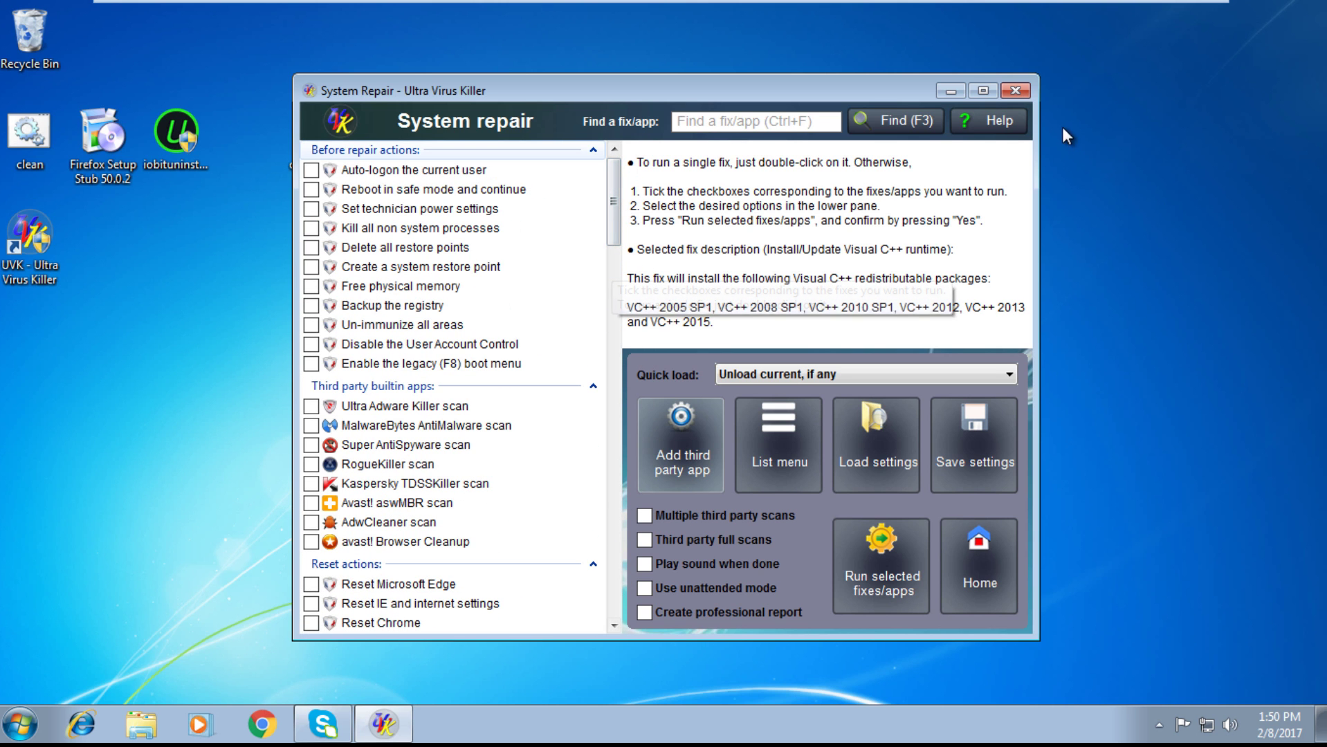
Close System repair and launch FixWin v 1.2 from the desktop, allowing it to make changes to the computer.
click(1010, 90)
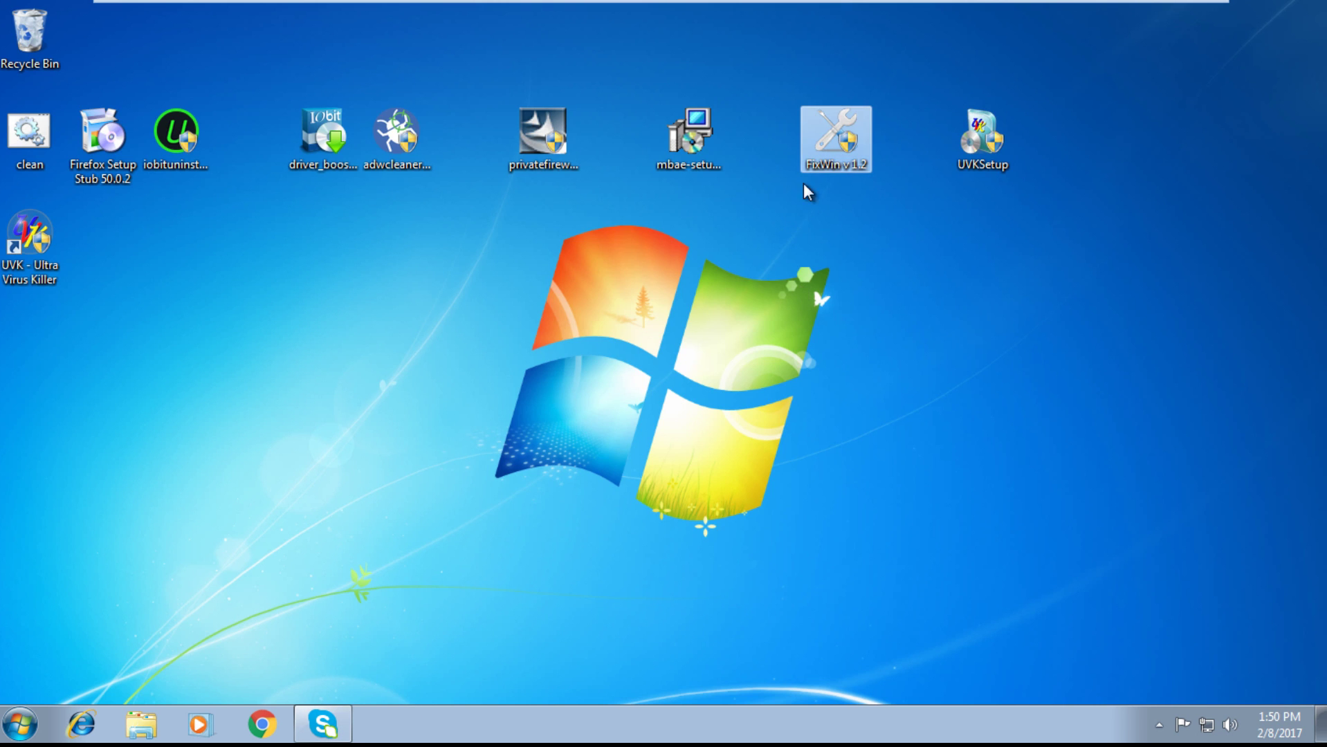
double_click(848, 117)
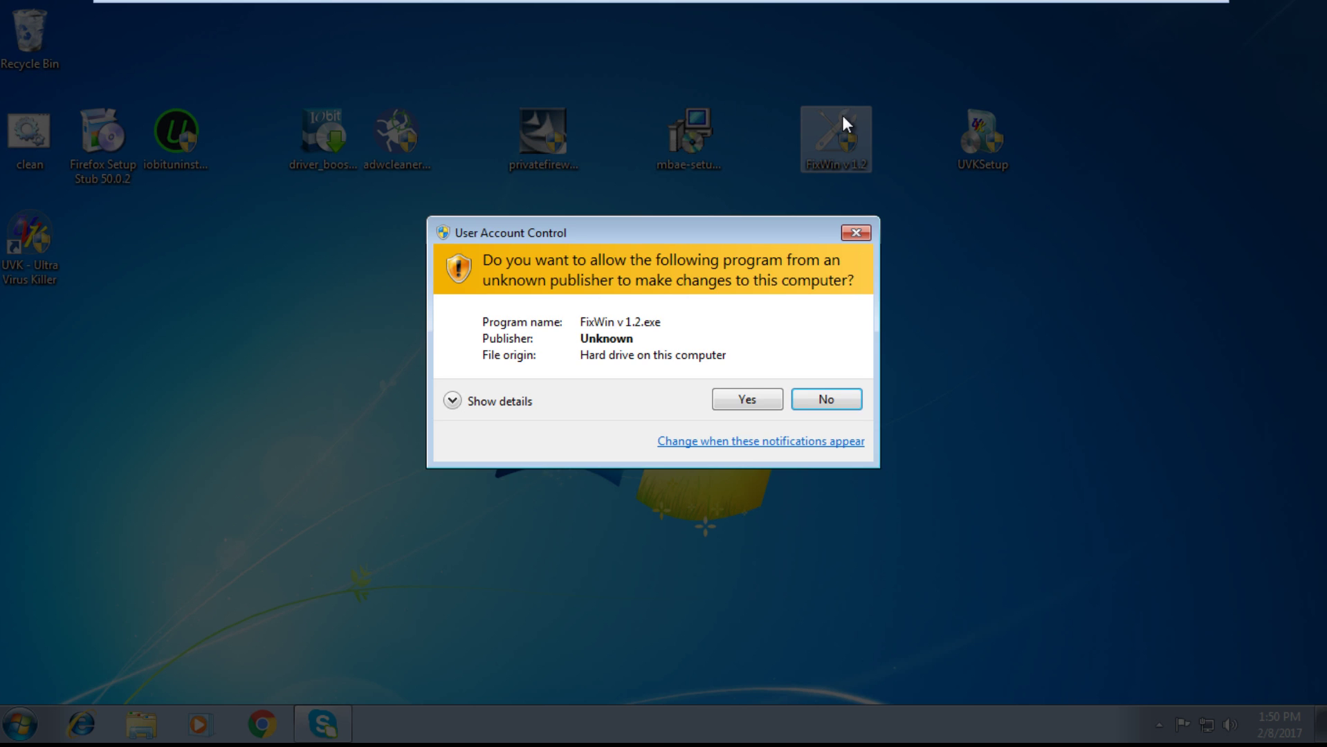
click(766, 394)
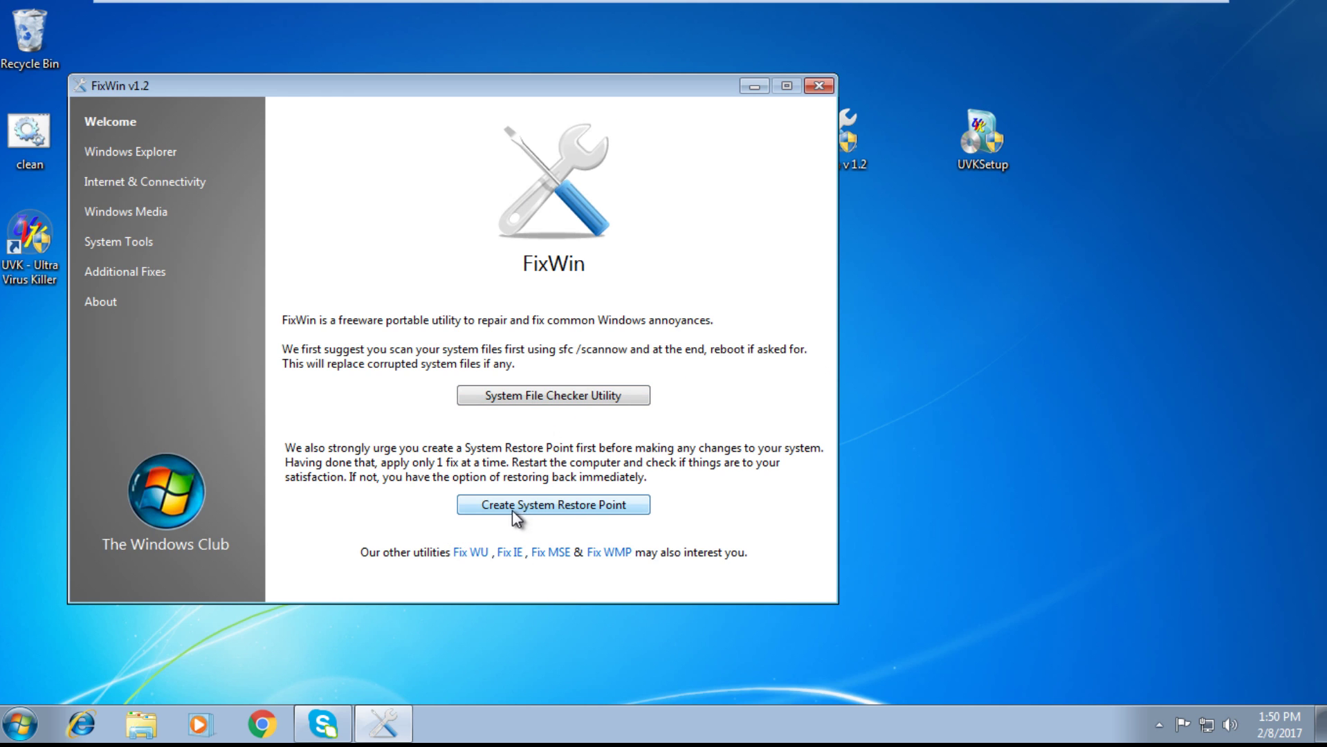
Run the Internet & Connectivity fixes for the missing Internet Explorer desktop icon and for repairing the internet connection or resetting TCP/IP.
click(174, 184)
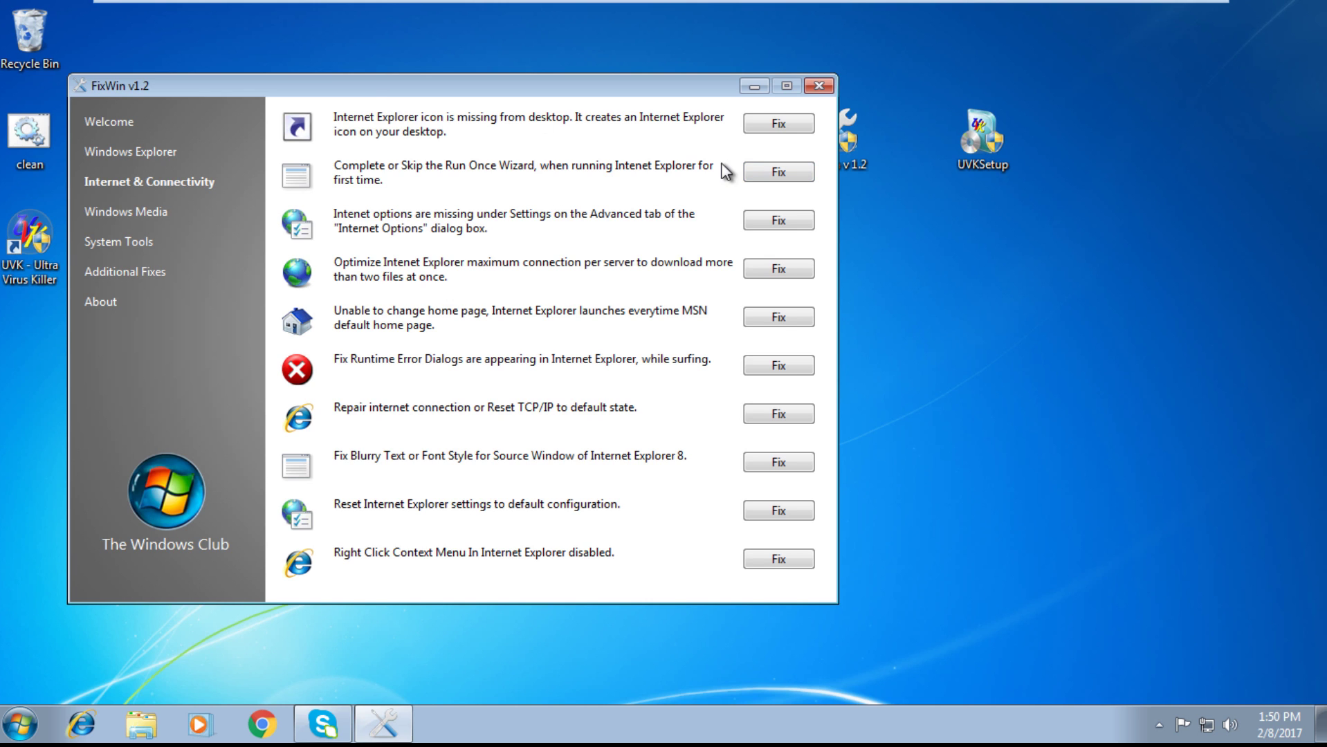
click(779, 131)
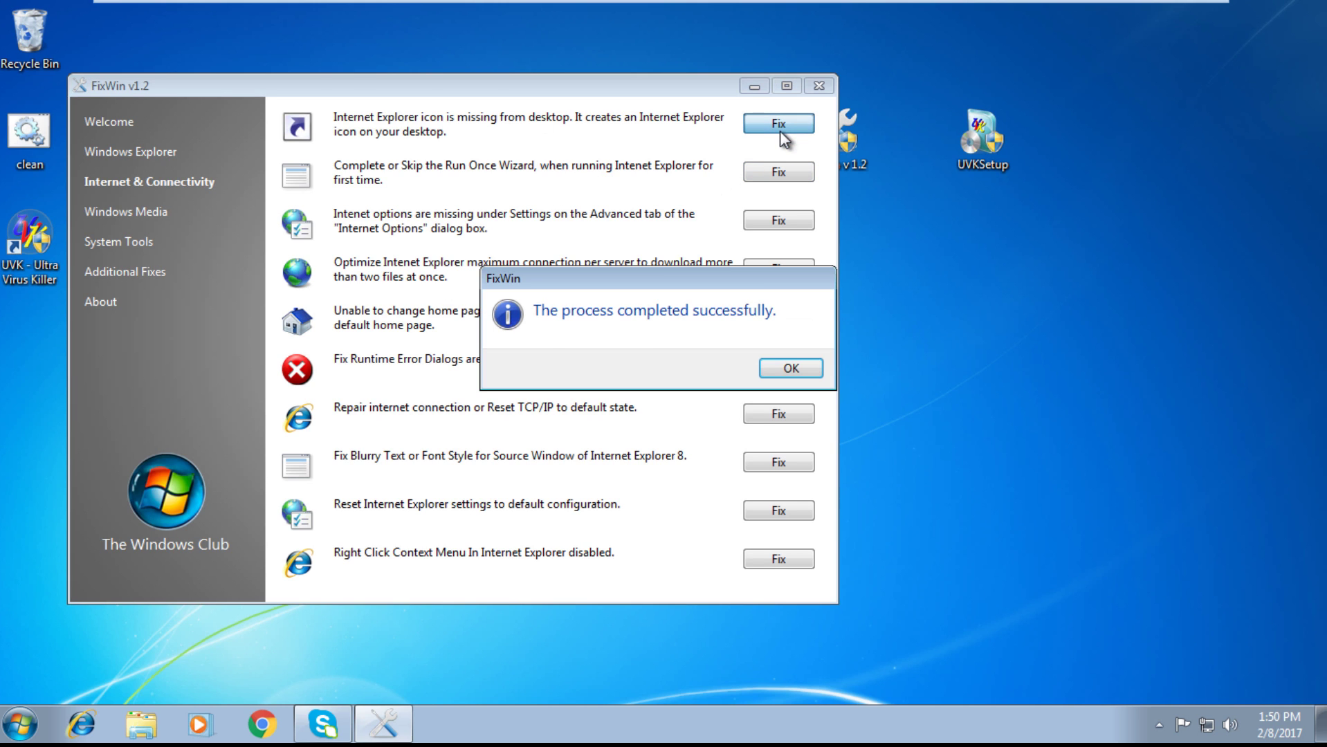
click(792, 369)
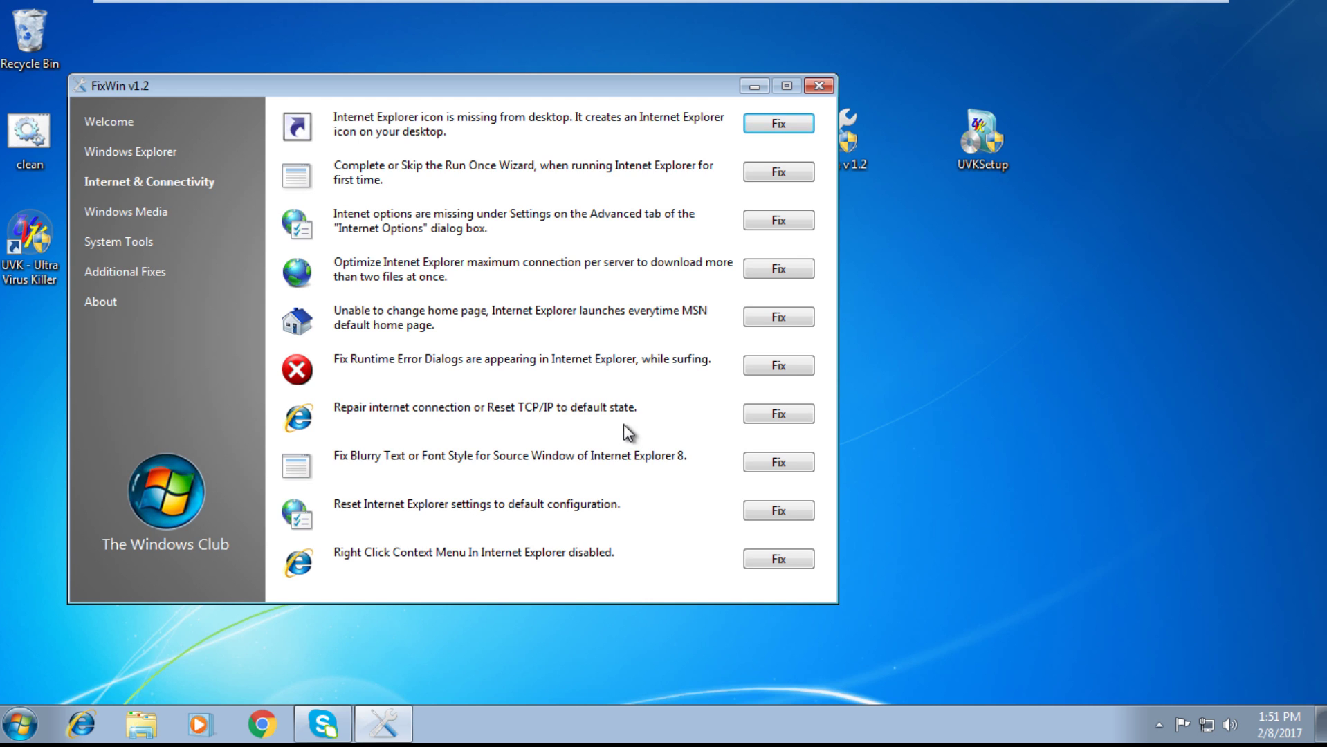
click(768, 420)
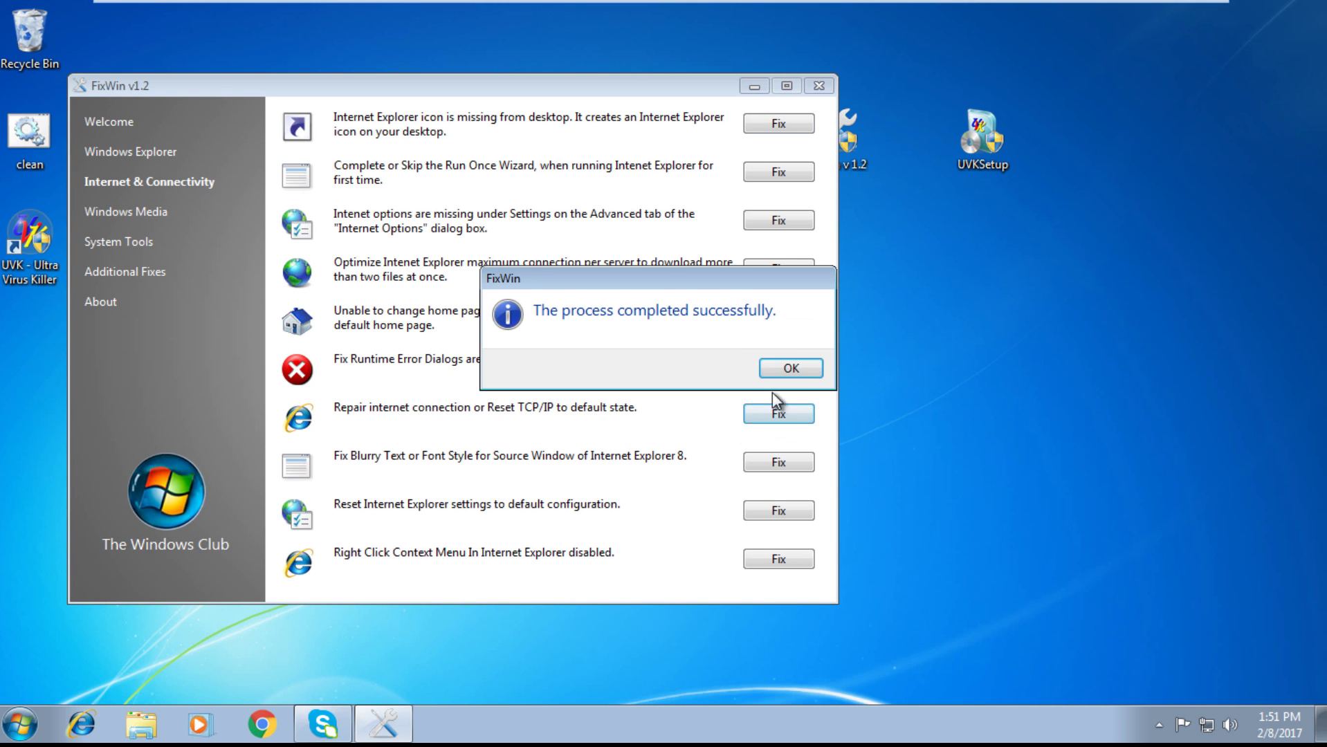
click(790, 367)
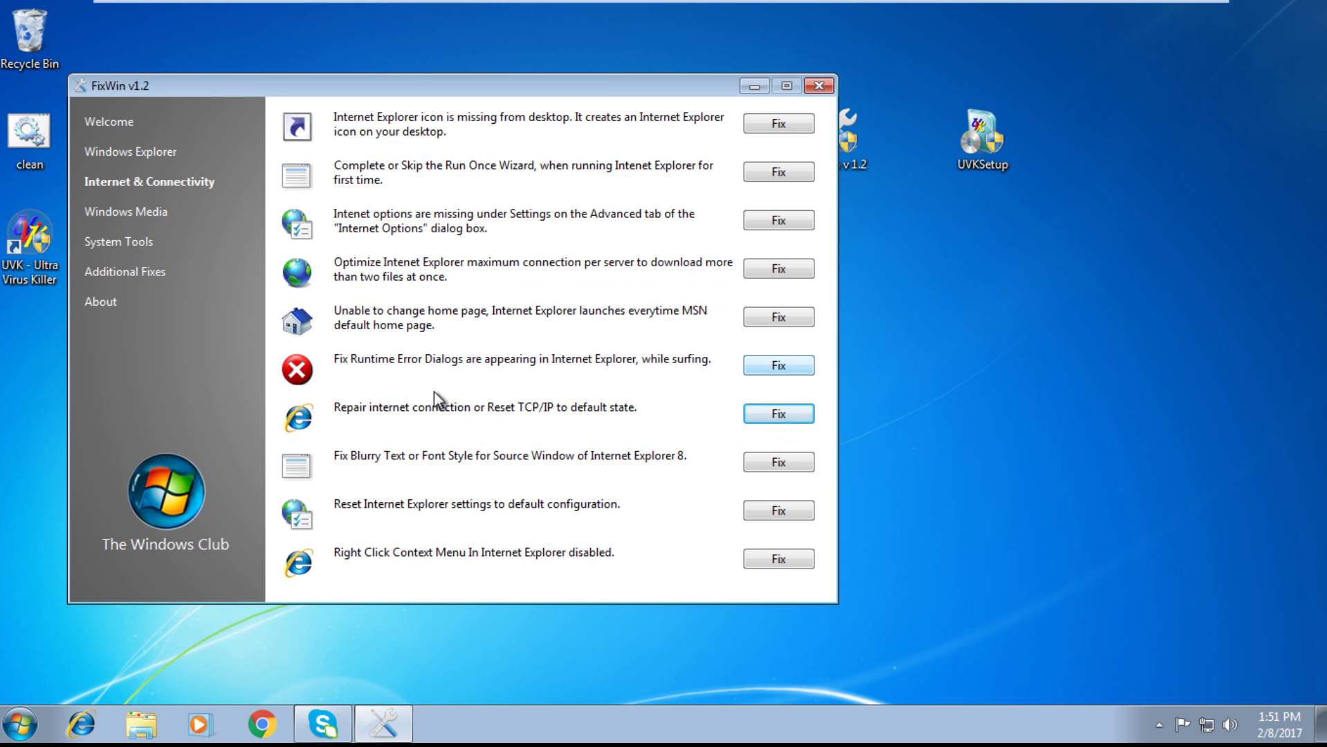
Open the System Tools fixes, and check that Windows Task Manager can be started, closing it again.
click(118, 244)
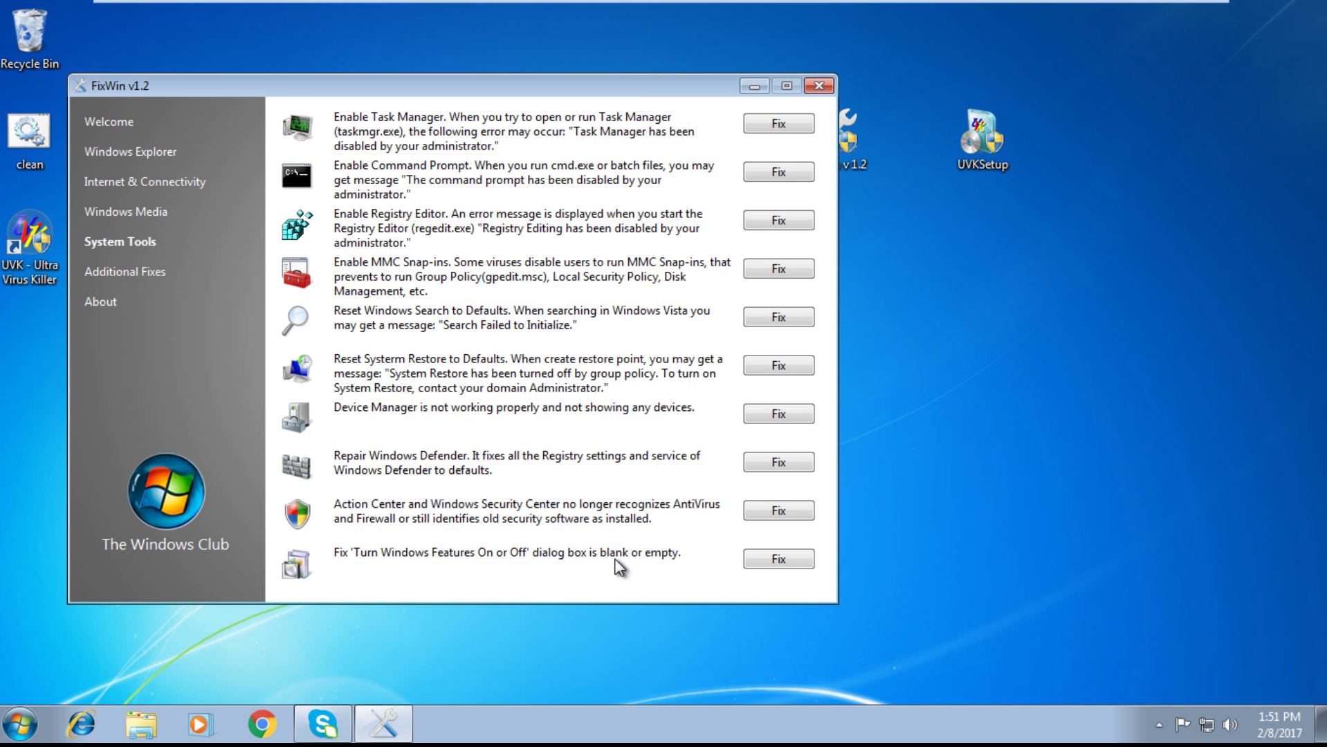
right_click(613, 728)
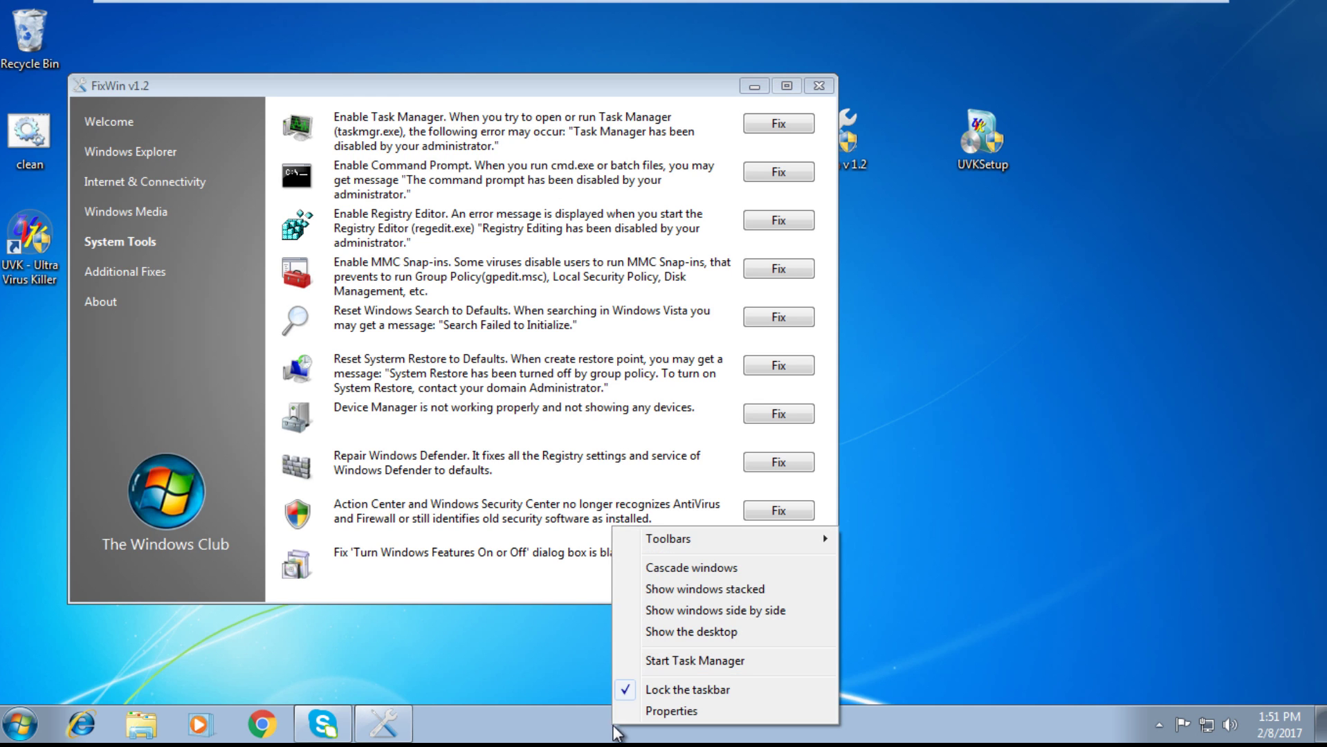
click(674, 659)
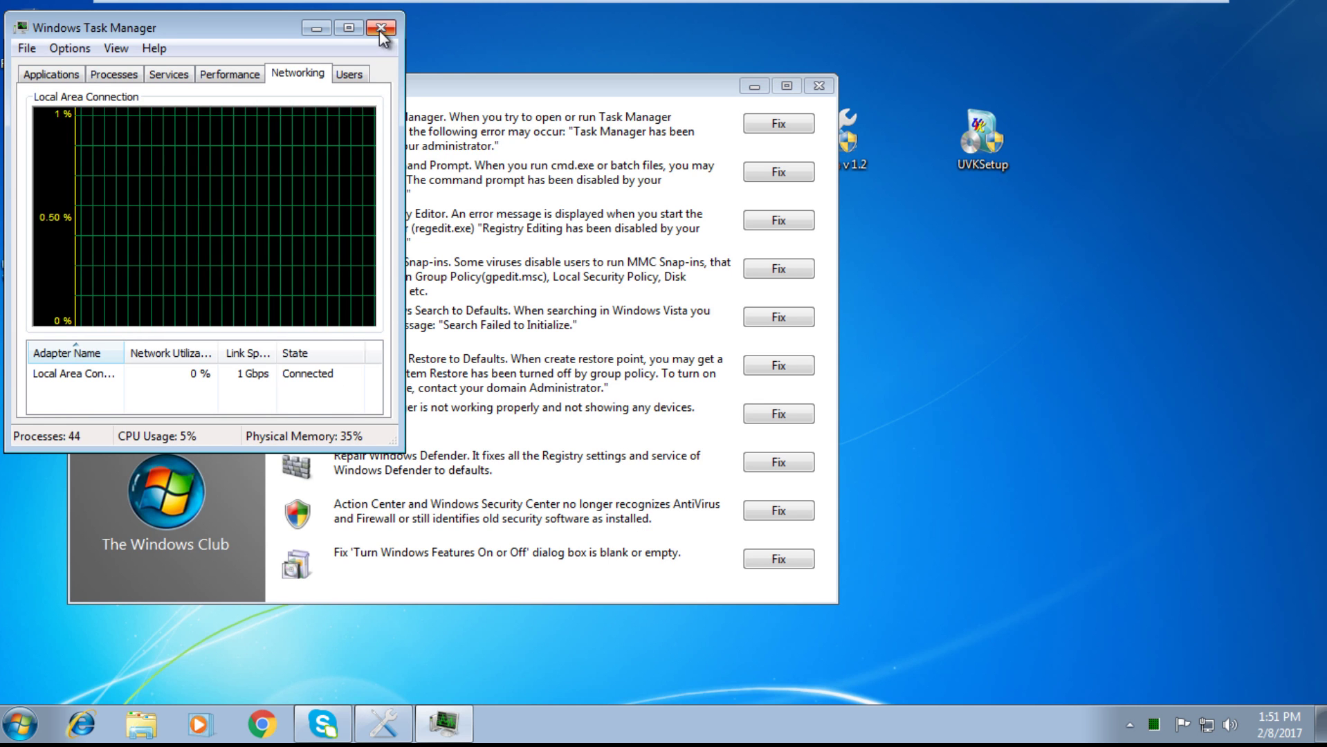
click(381, 28)
right_click(565, 721)
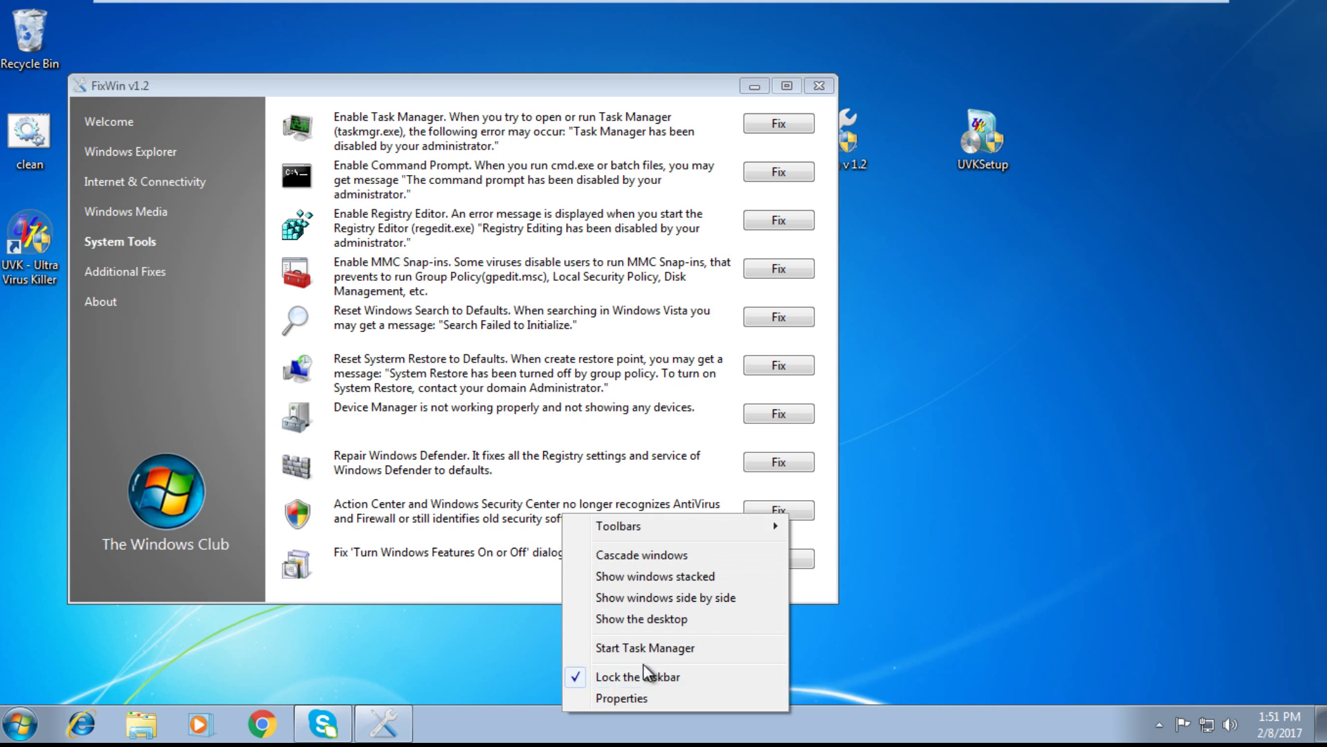
click(688, 147)
Run the Enable Task Manager fix and close its completion message.
click(792, 128)
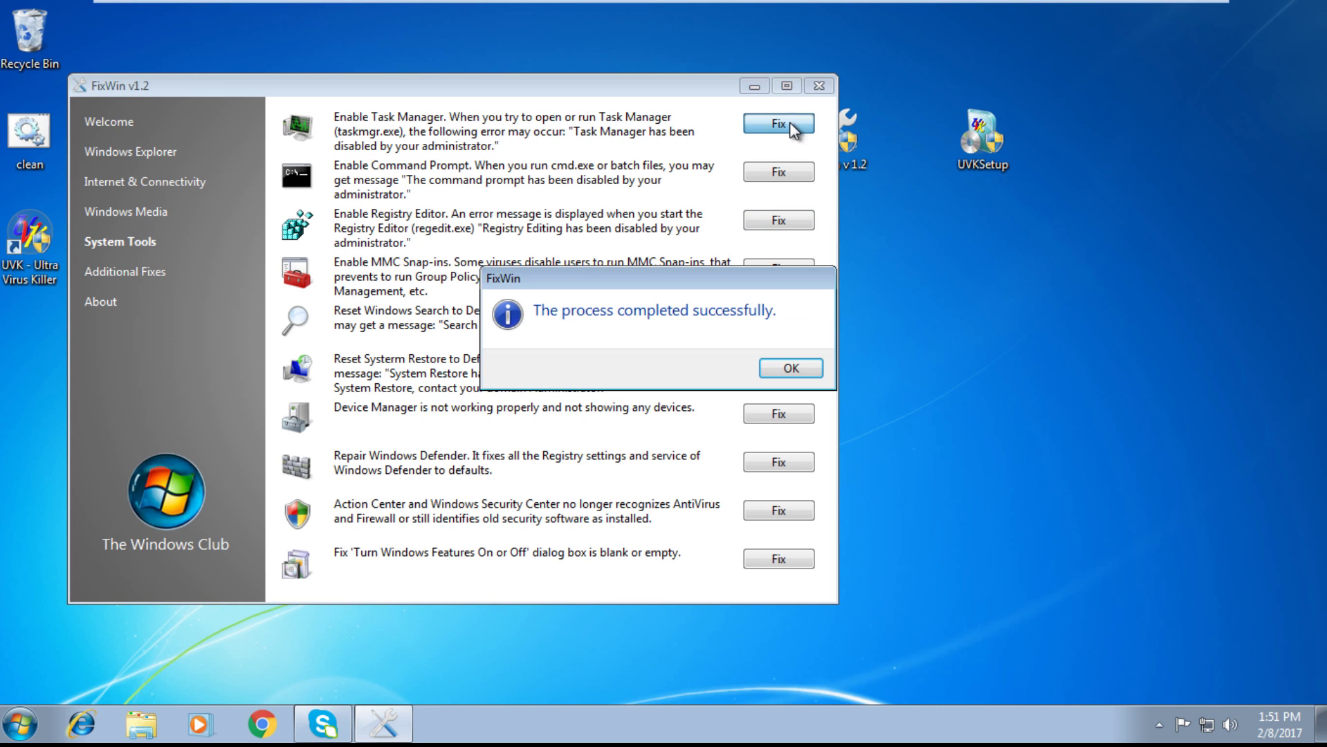
click(792, 367)
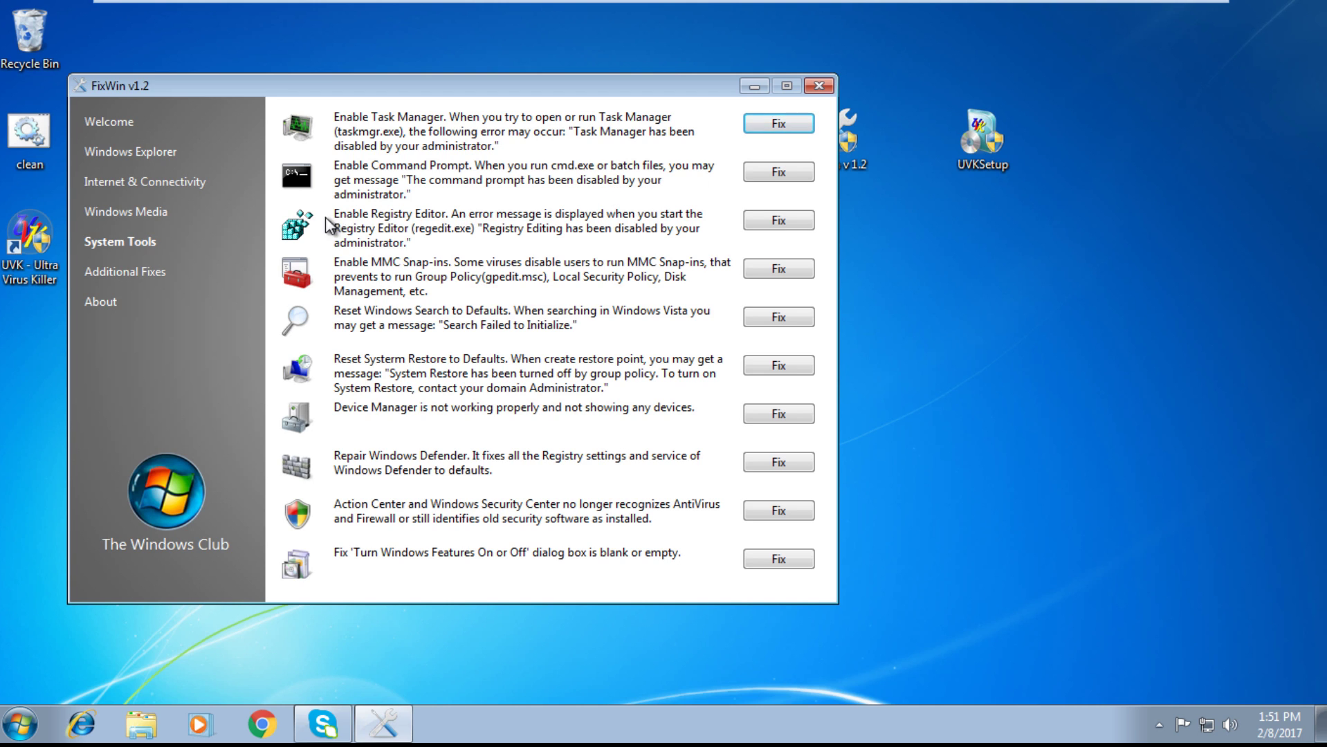
Run the Enable Command Prompt fix, close its completion message, and exit FixWin, postponing the computer restart.
click(778, 177)
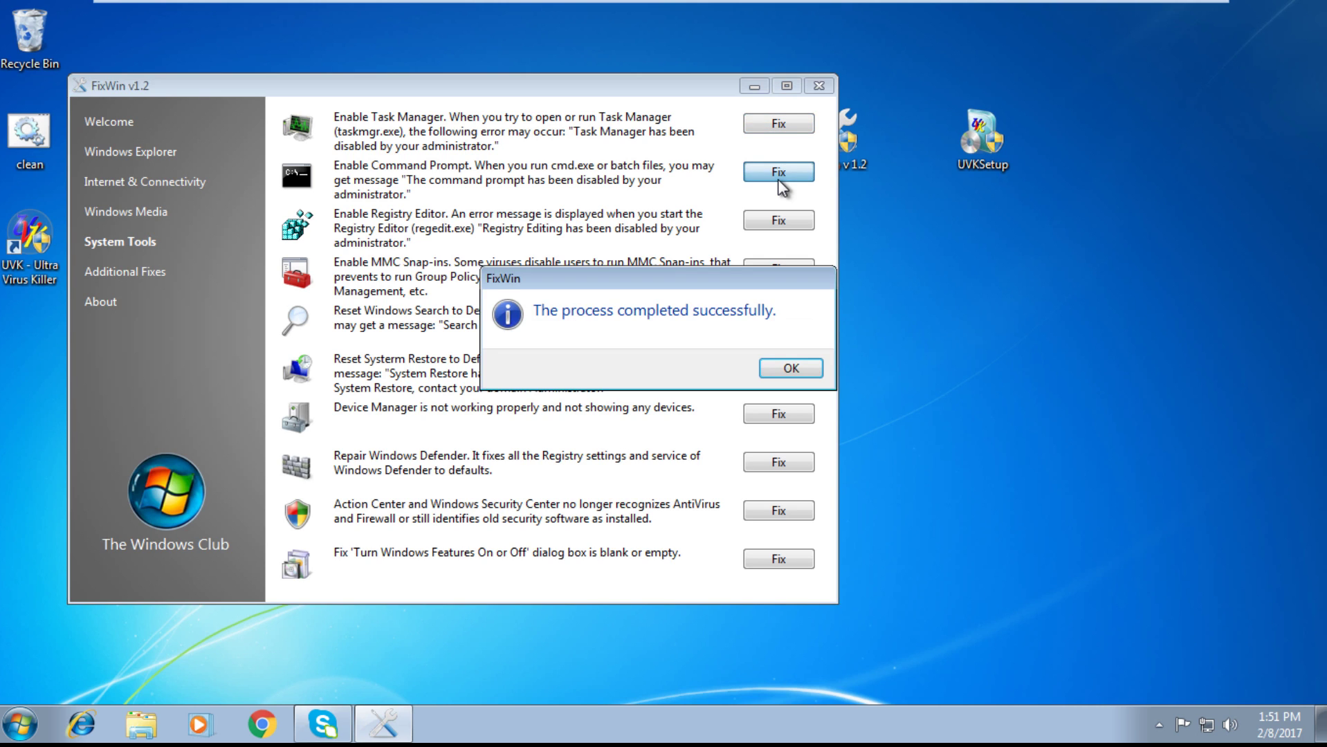
click(785, 373)
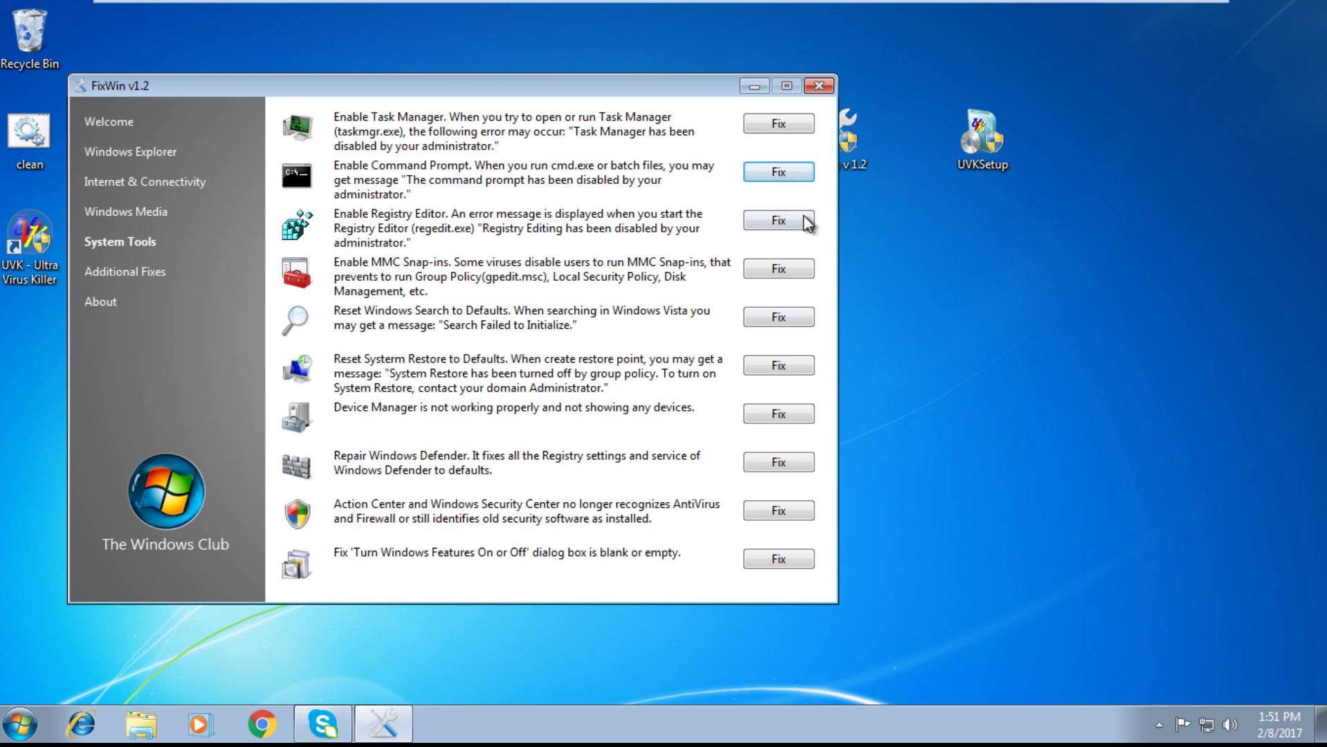
click(819, 86)
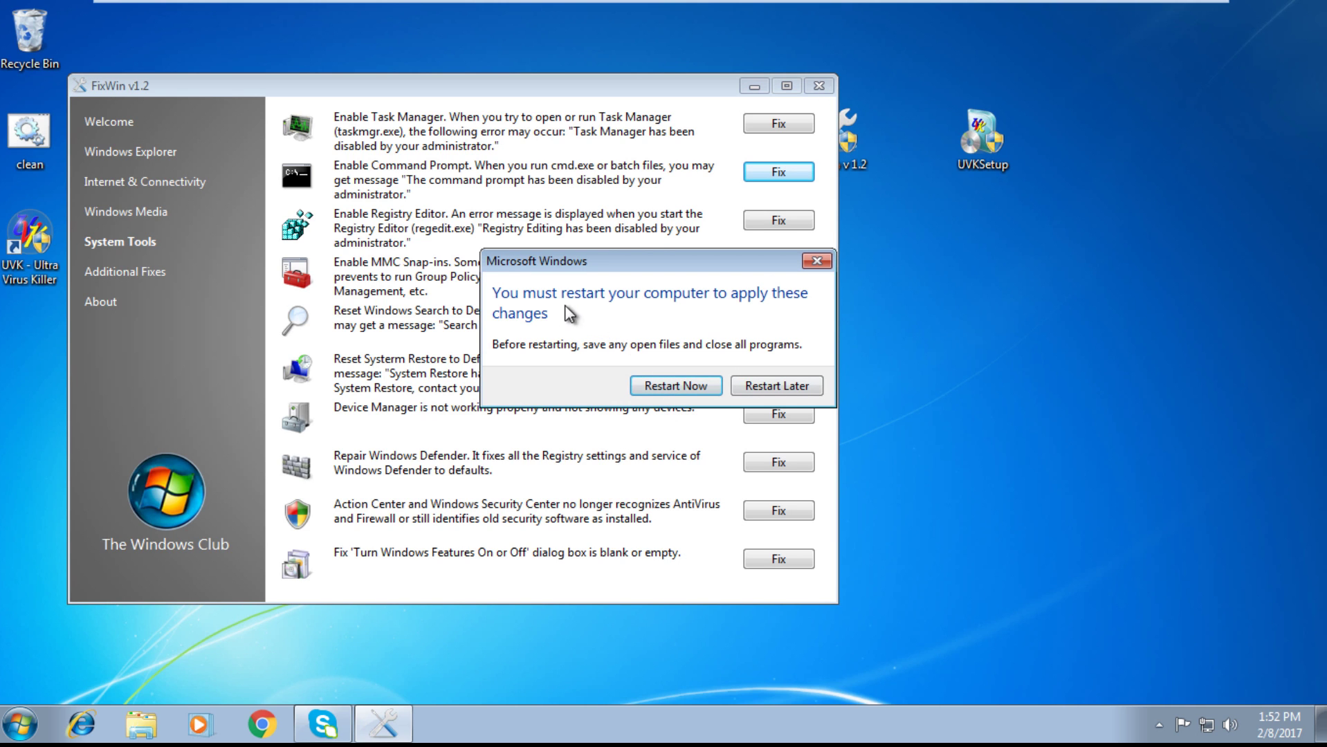
click(756, 388)
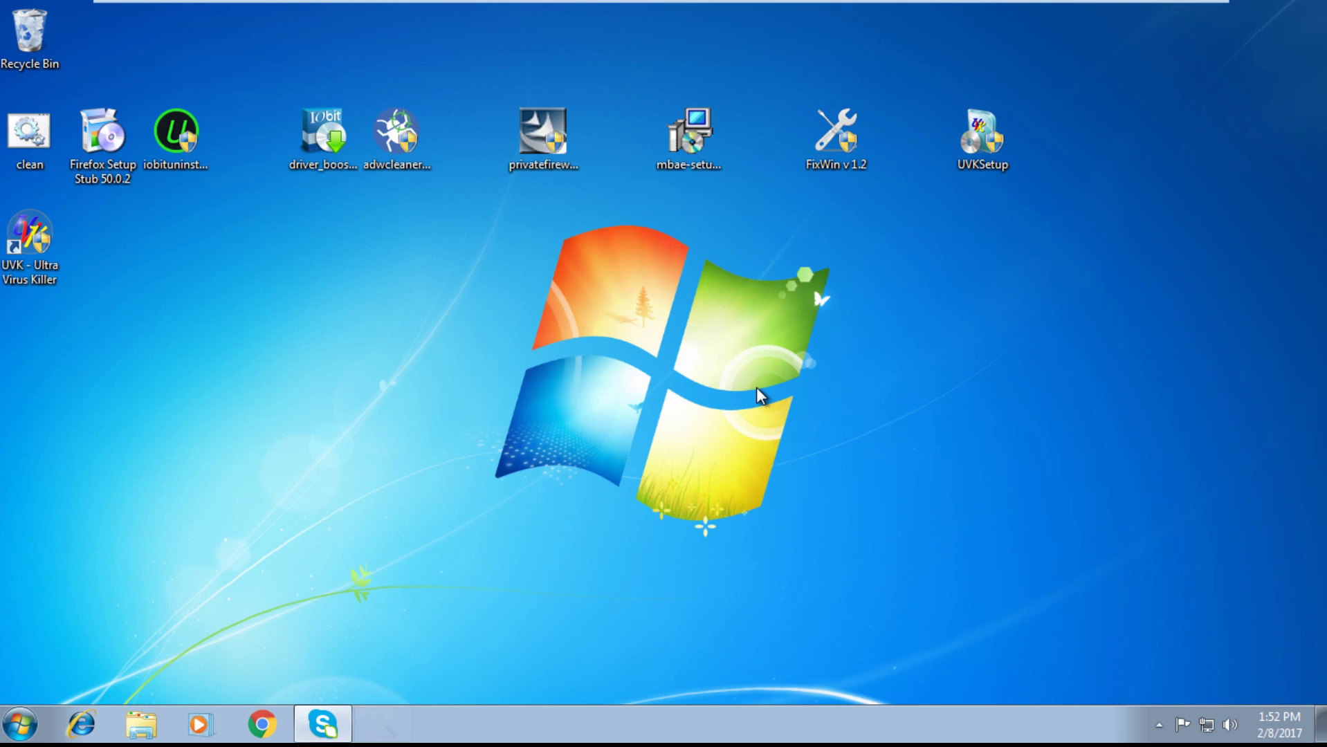
Start the Malwarebytes Anti-Exploit setup from the desktop in English, allowing changes to the computer, and accept the license agreement.
click(690, 145)
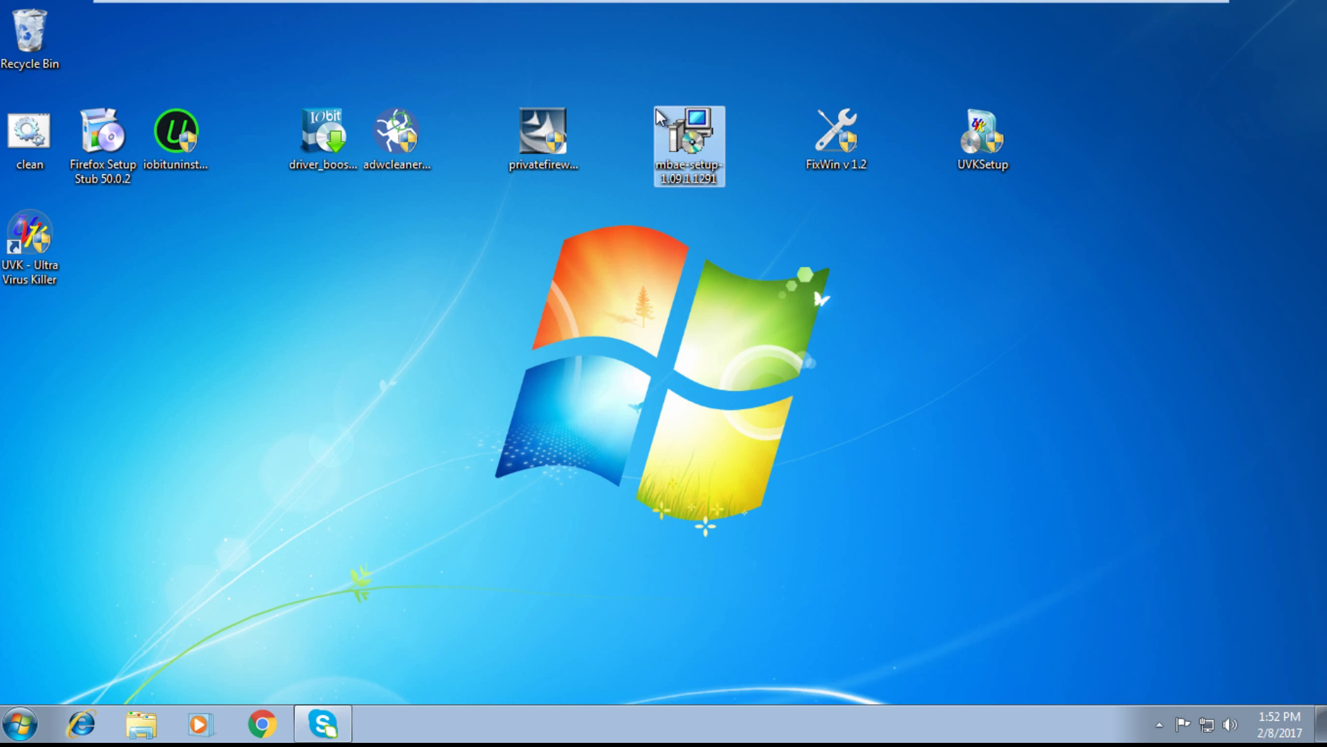
double_click(699, 173)
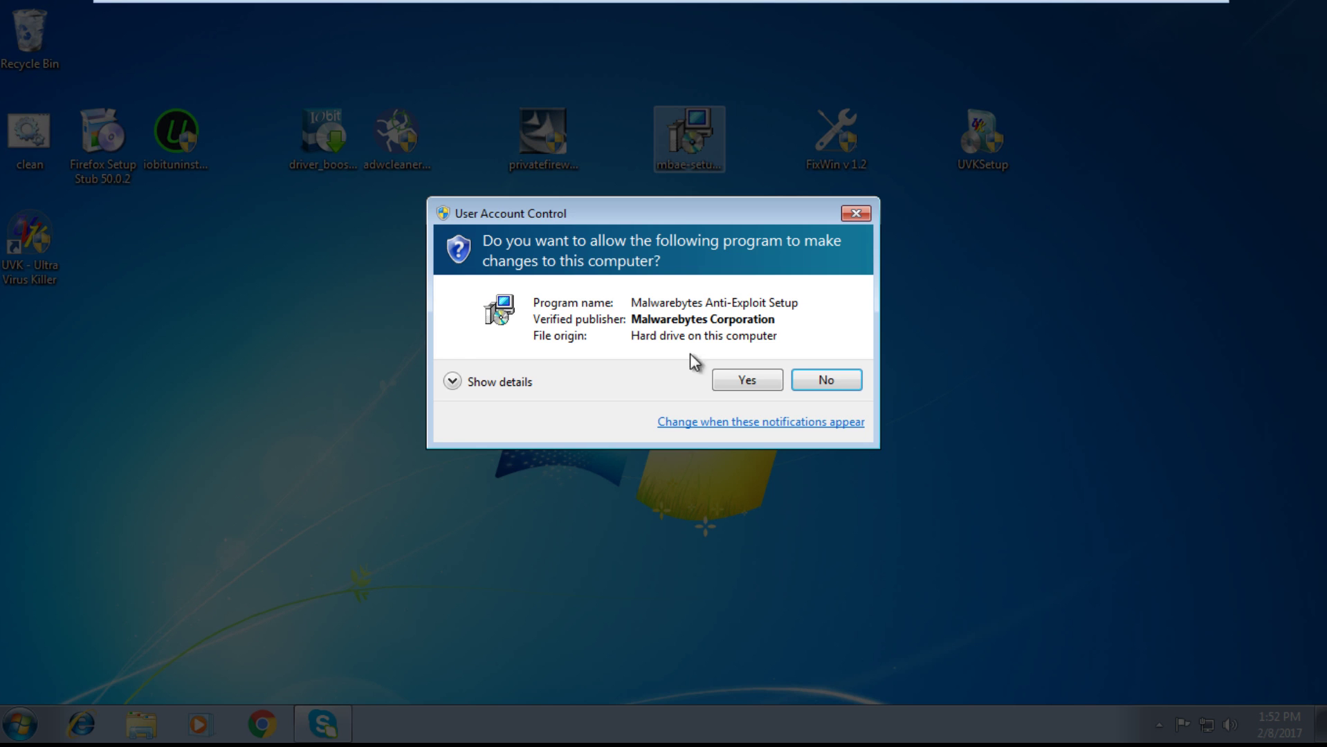
click(739, 385)
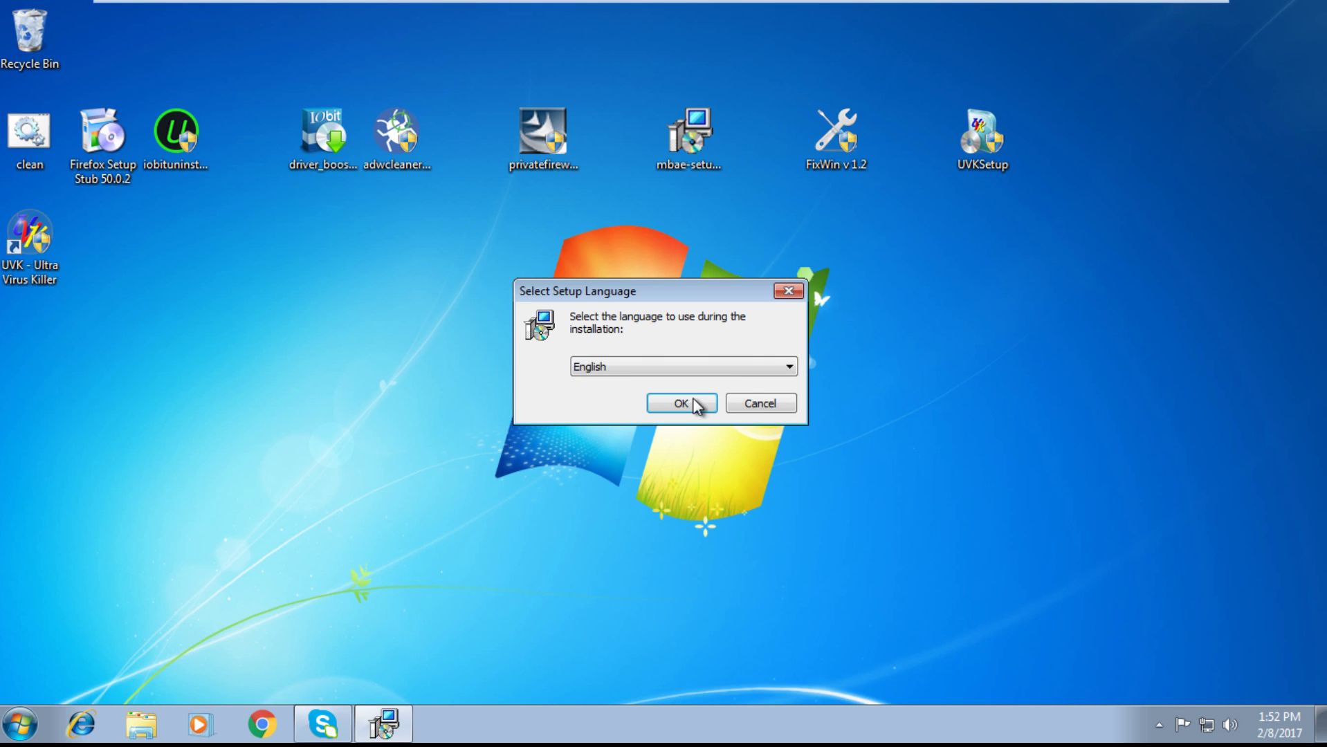
click(692, 401)
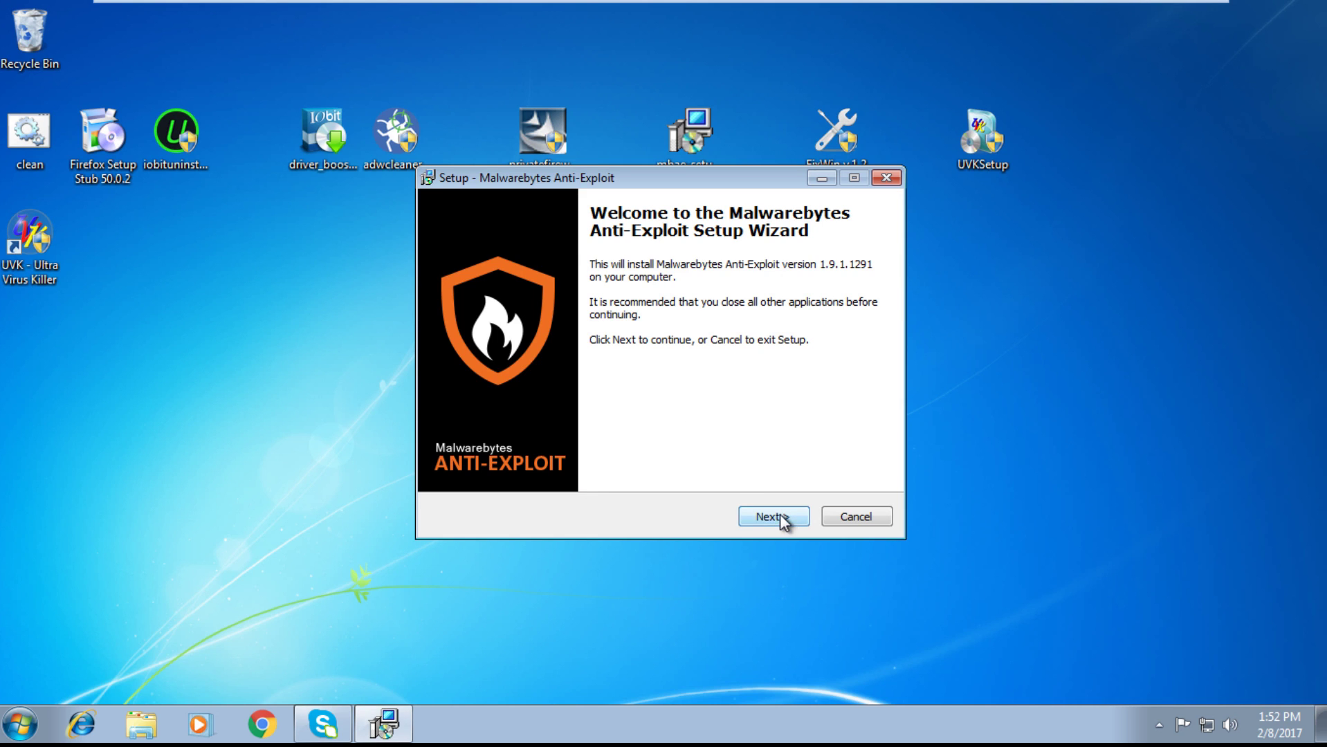
click(774, 516)
click(571, 460)
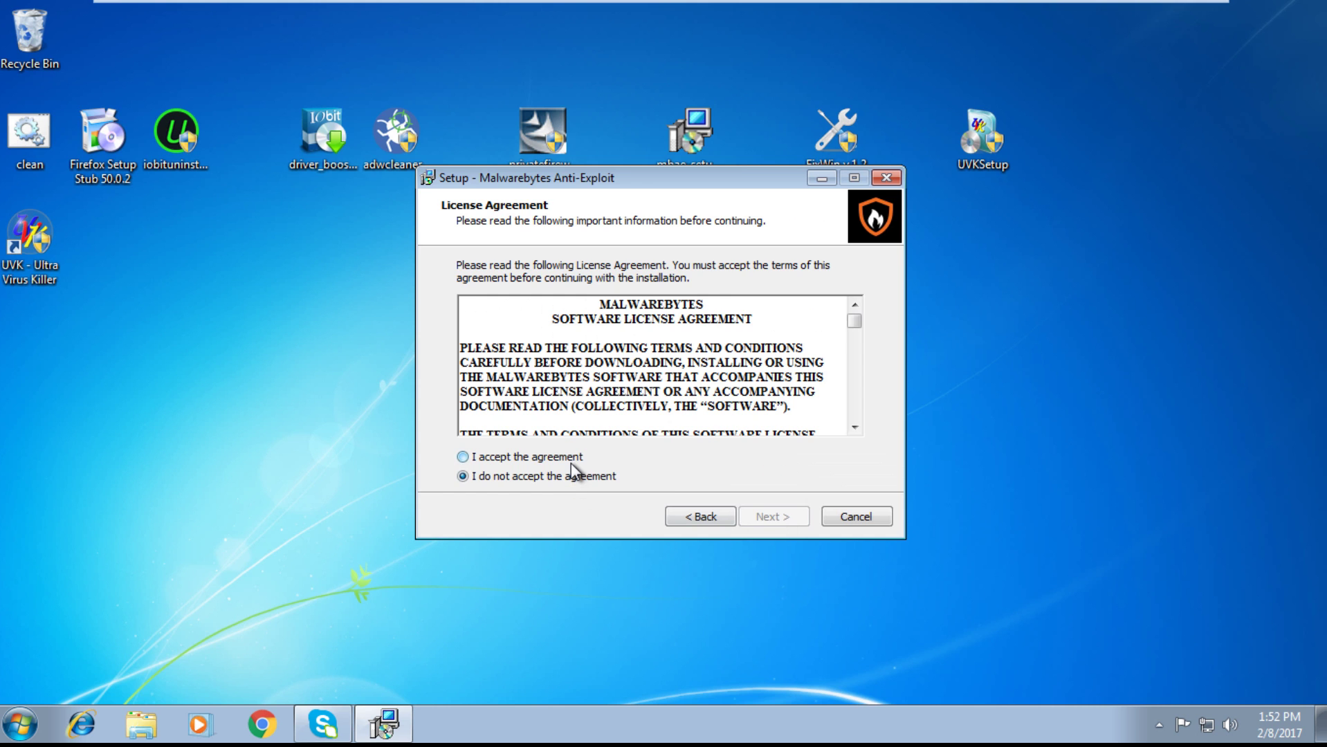
Install Malwarebytes Anti-Exploit in the default folder with the free Premium trial enabled, and finish the setup wizard.
click(773, 517)
click(773, 517)
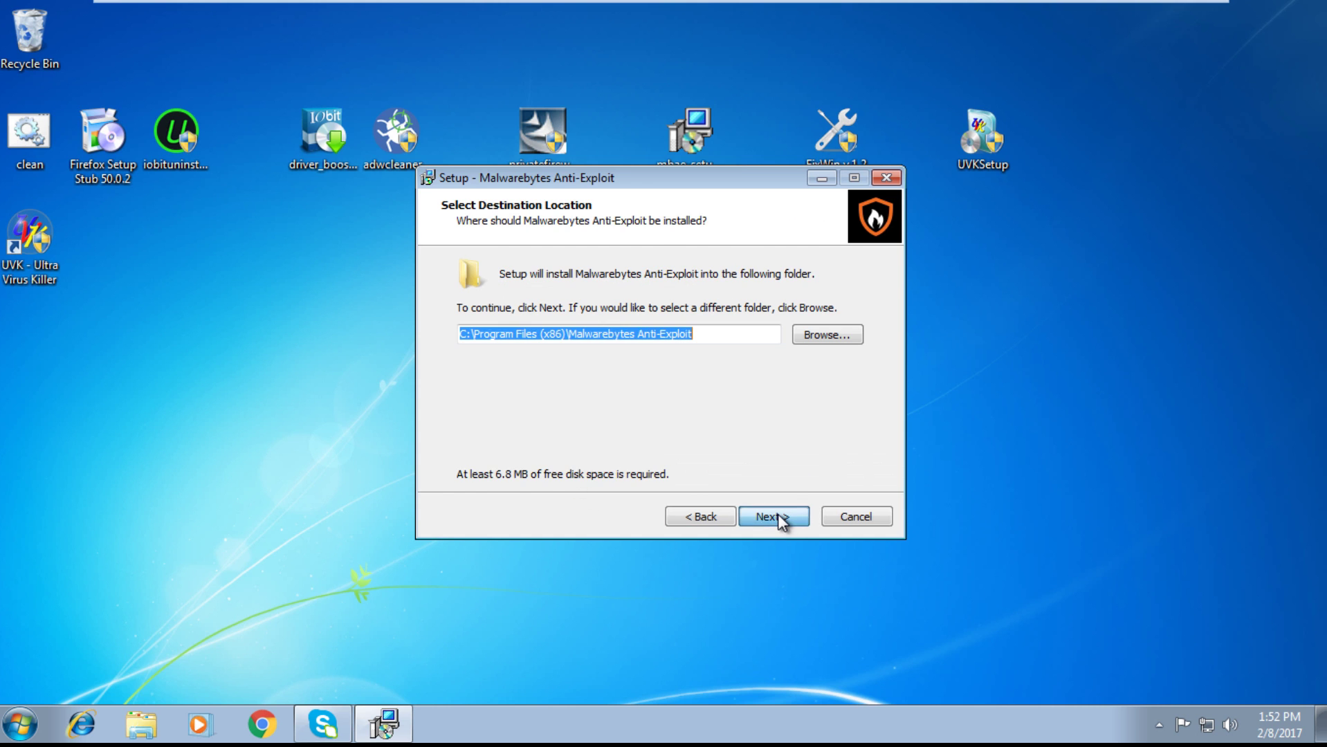
click(773, 517)
click(773, 517)
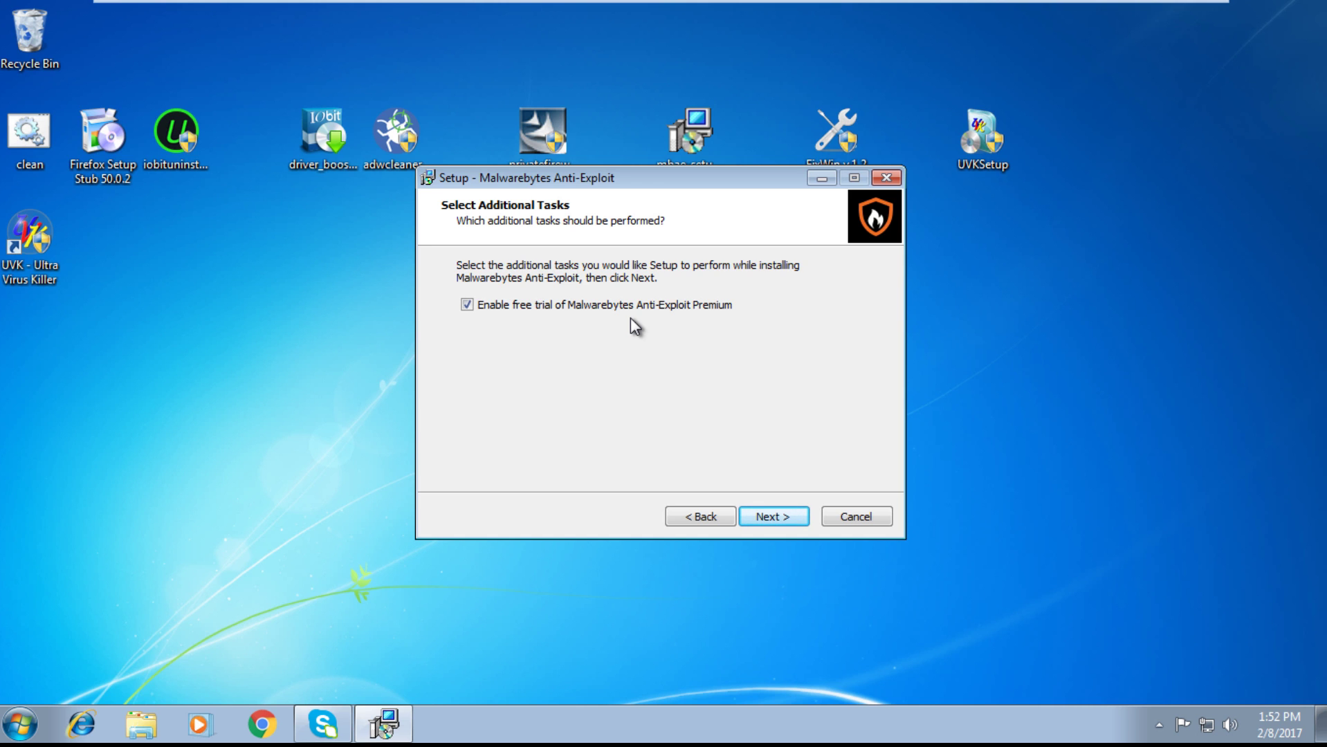
click(778, 519)
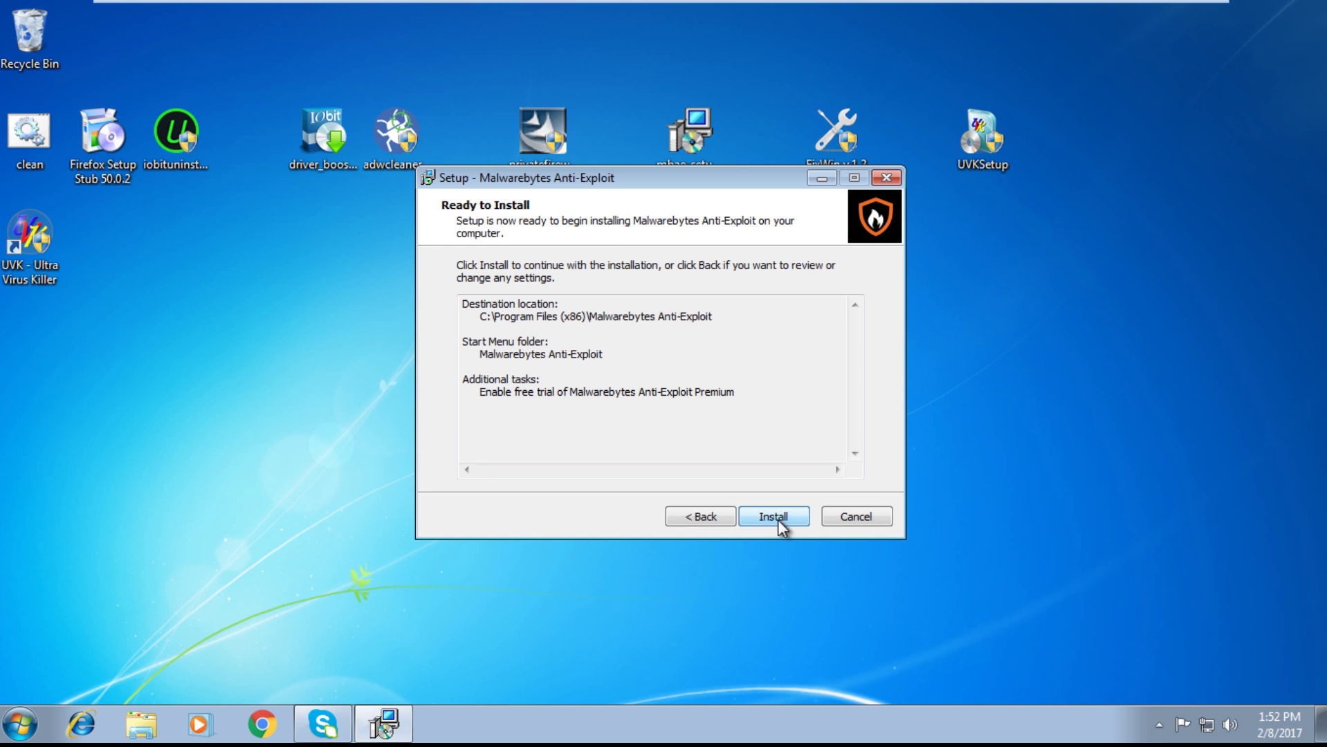
click(778, 519)
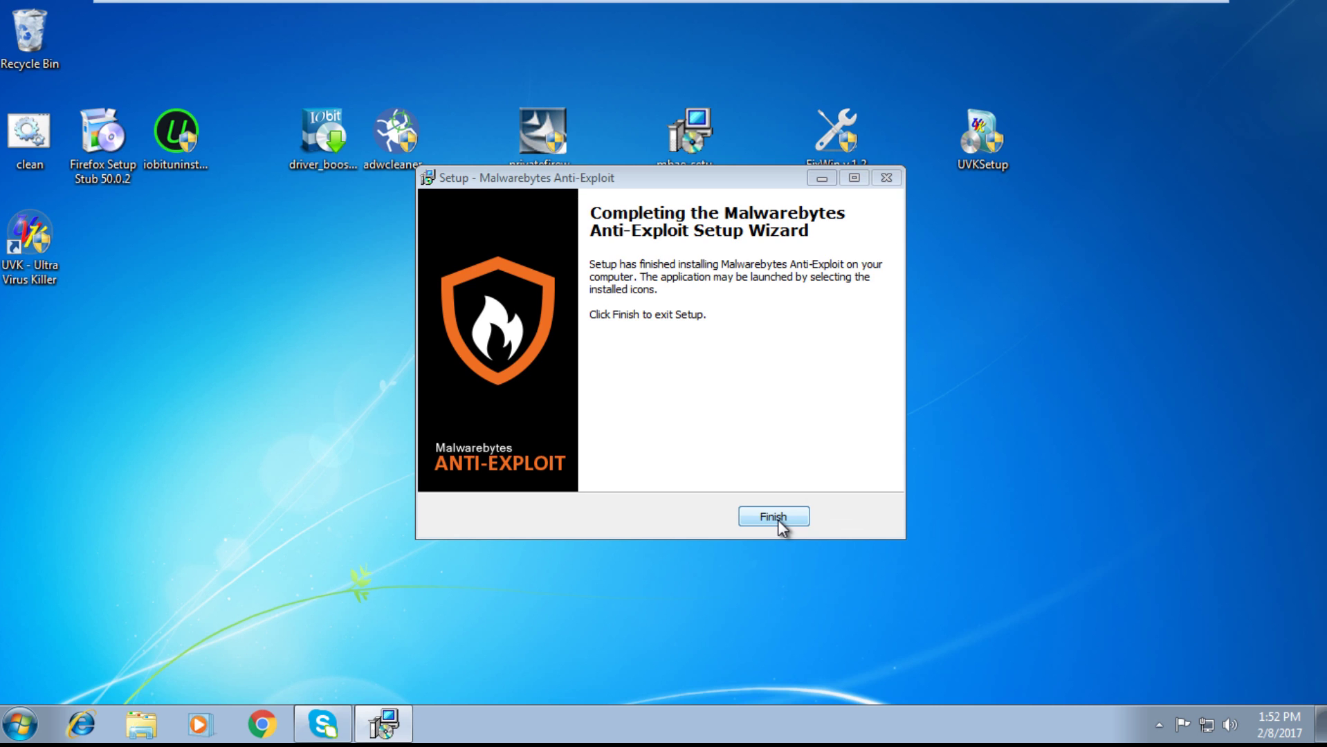
click(778, 519)
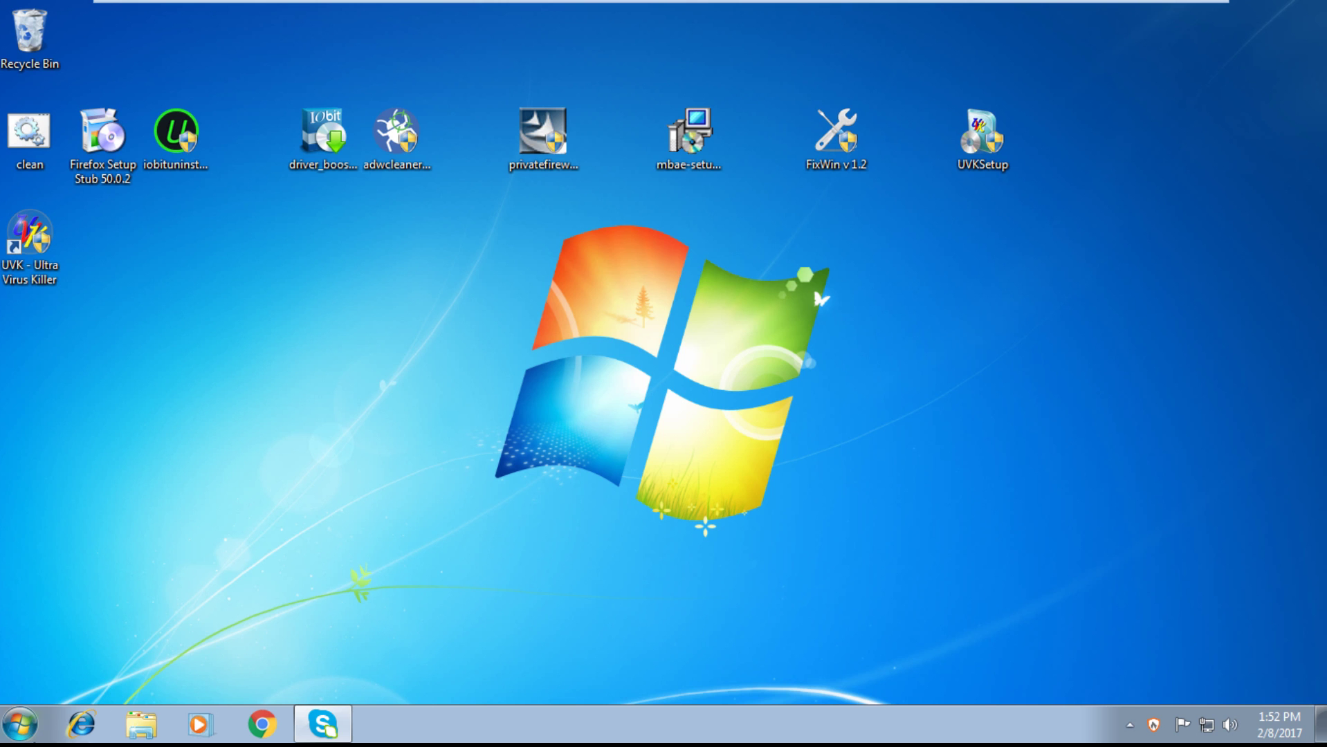
Open Malwarebytes Anti-Exploit from its folder in the list of installed programs.
key(super)
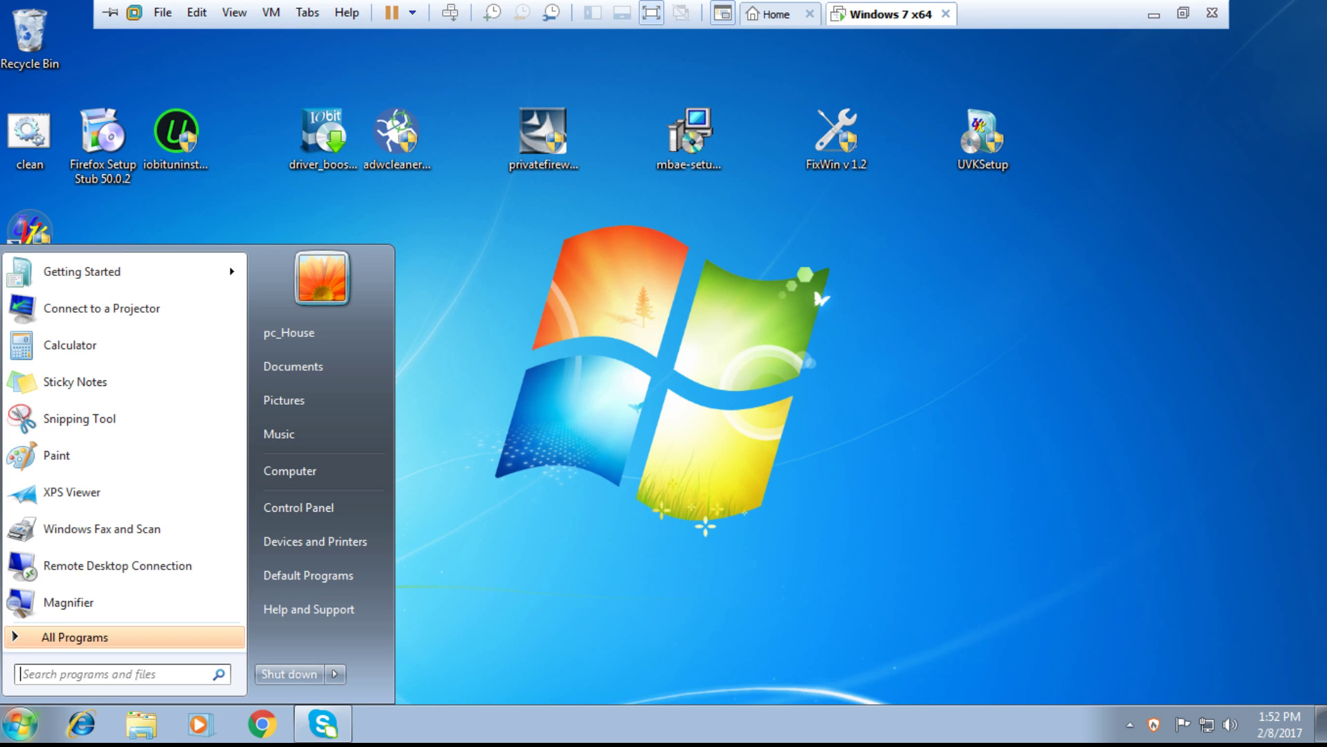
click(95, 637)
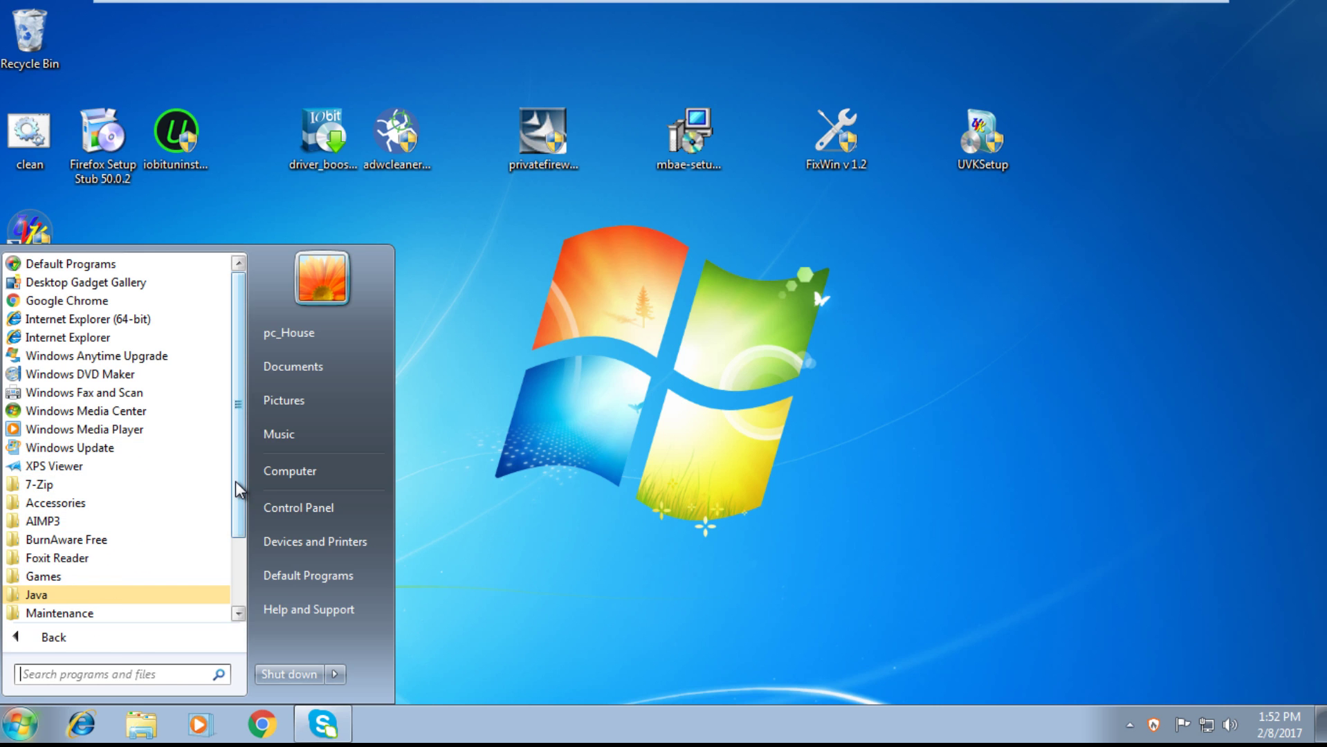
drag(238, 487, 243, 610)
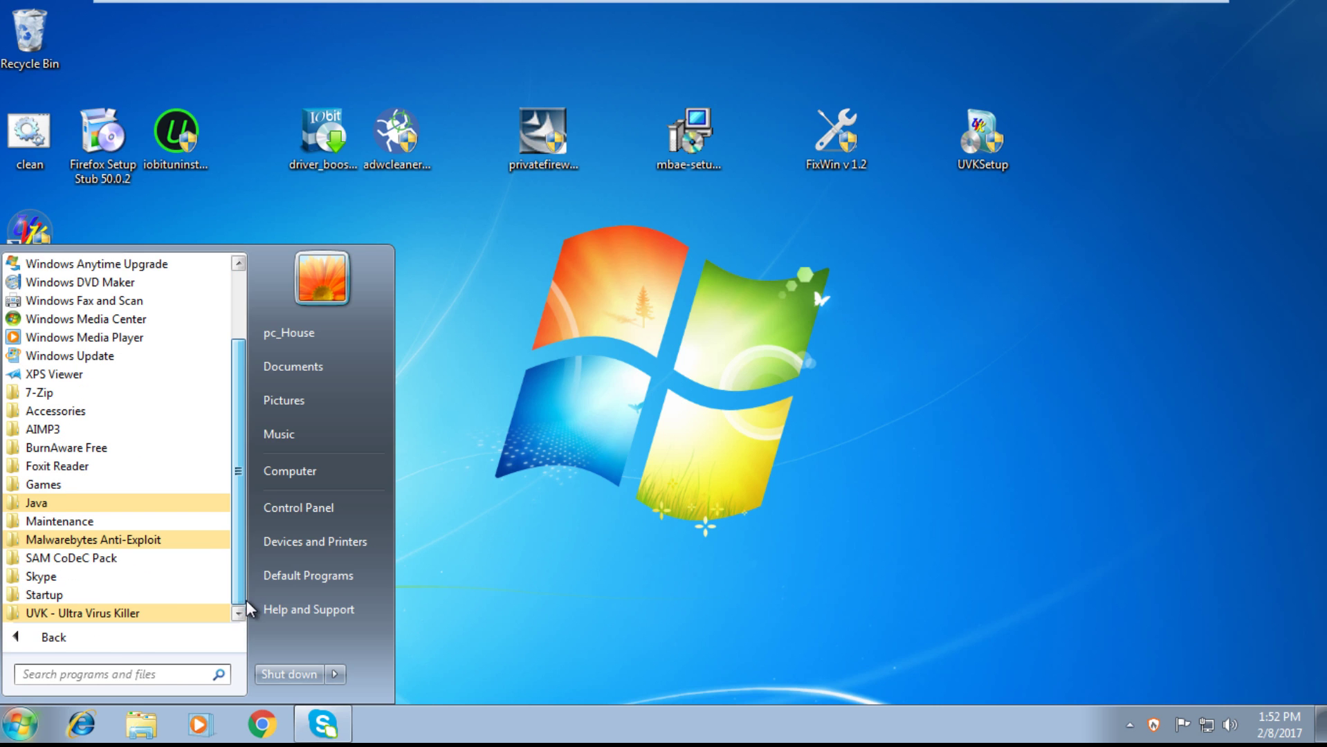
click(170, 547)
click(173, 559)
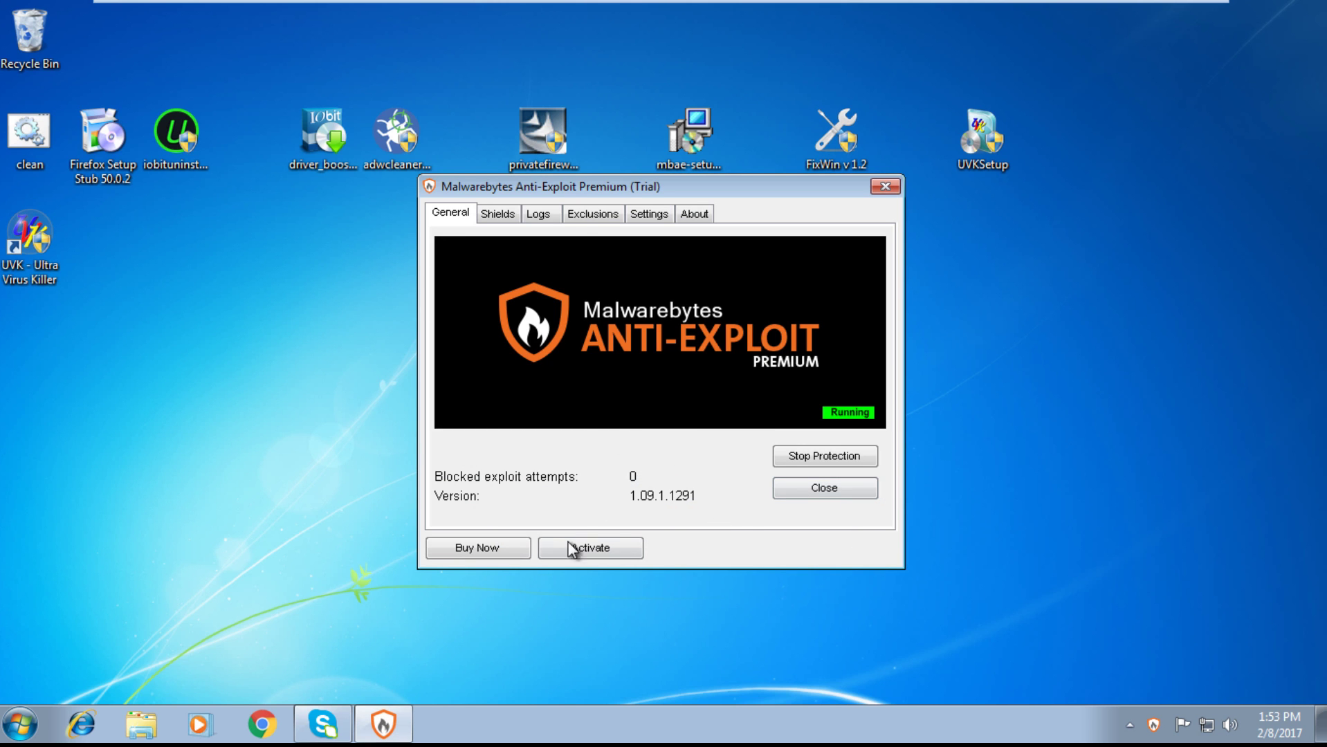
Review the Shields and Logs of Malwarebytes Anti-Exploit, return to its General page and close the program.
click(512, 213)
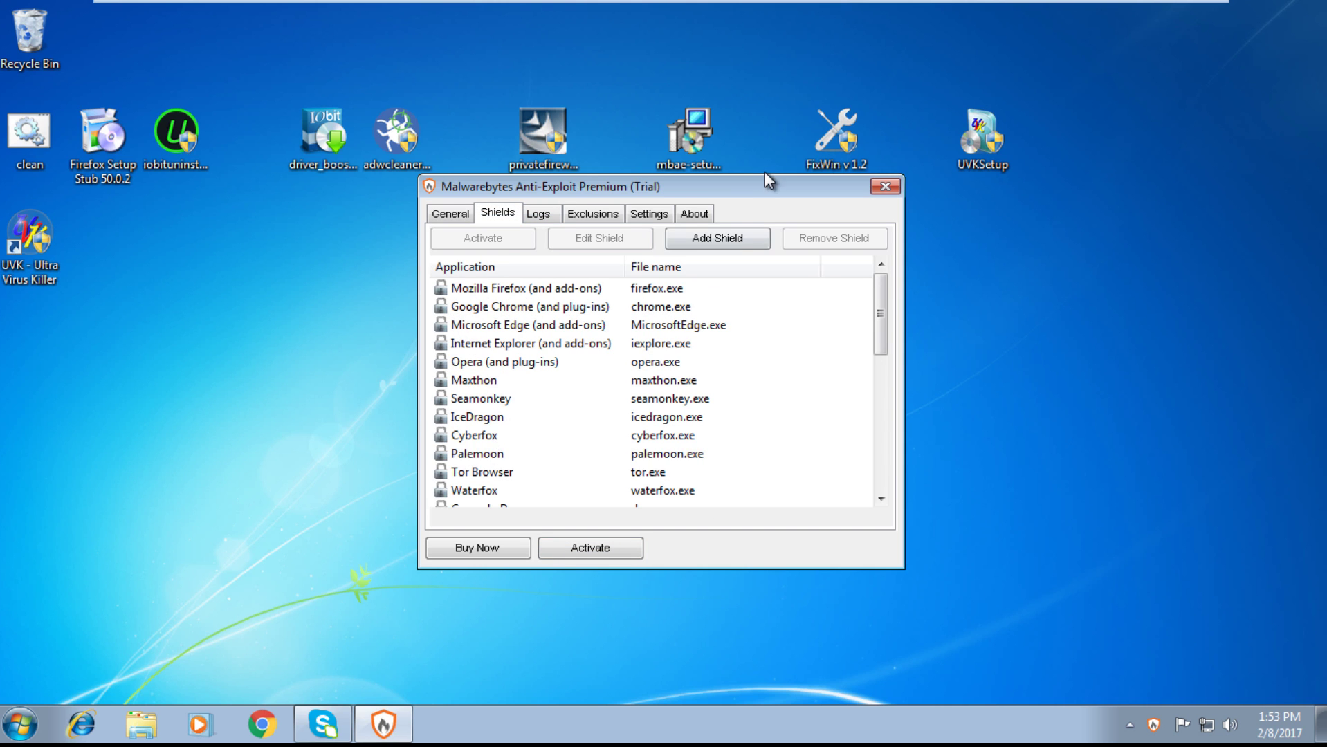
click(549, 215)
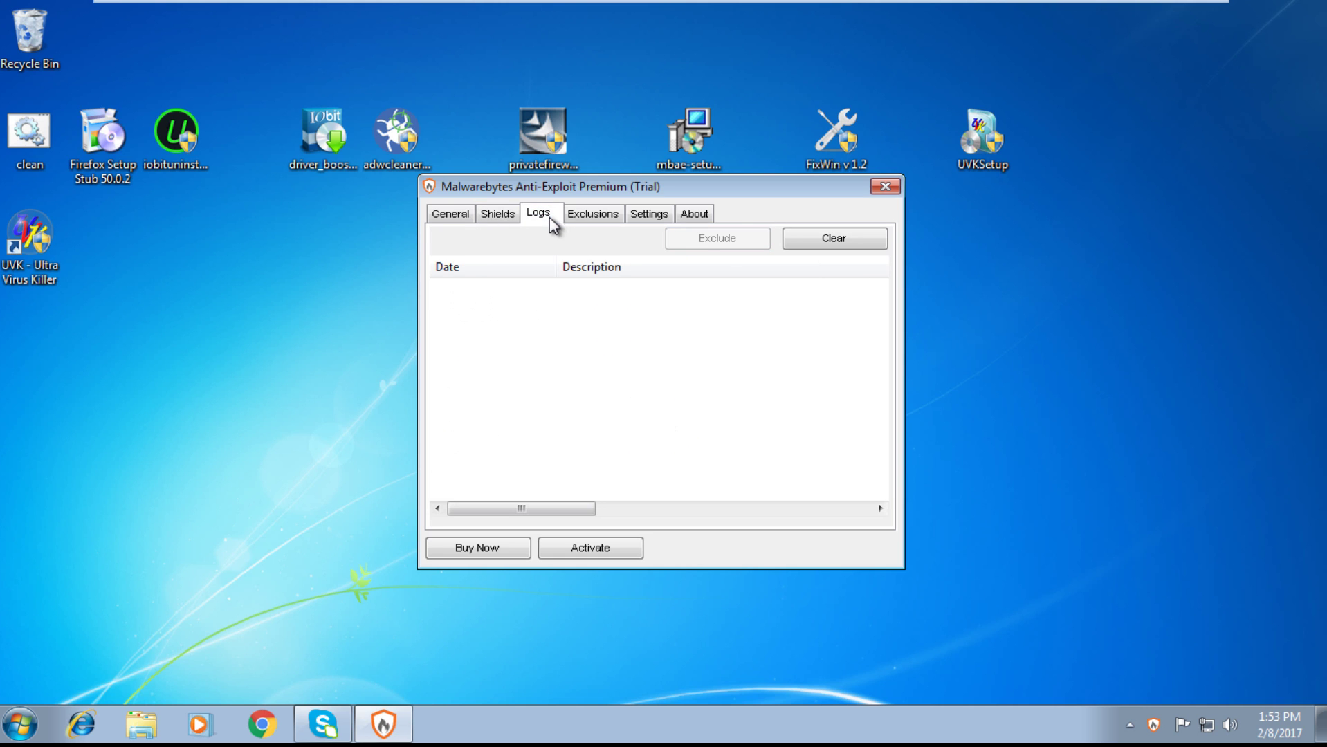
click(445, 215)
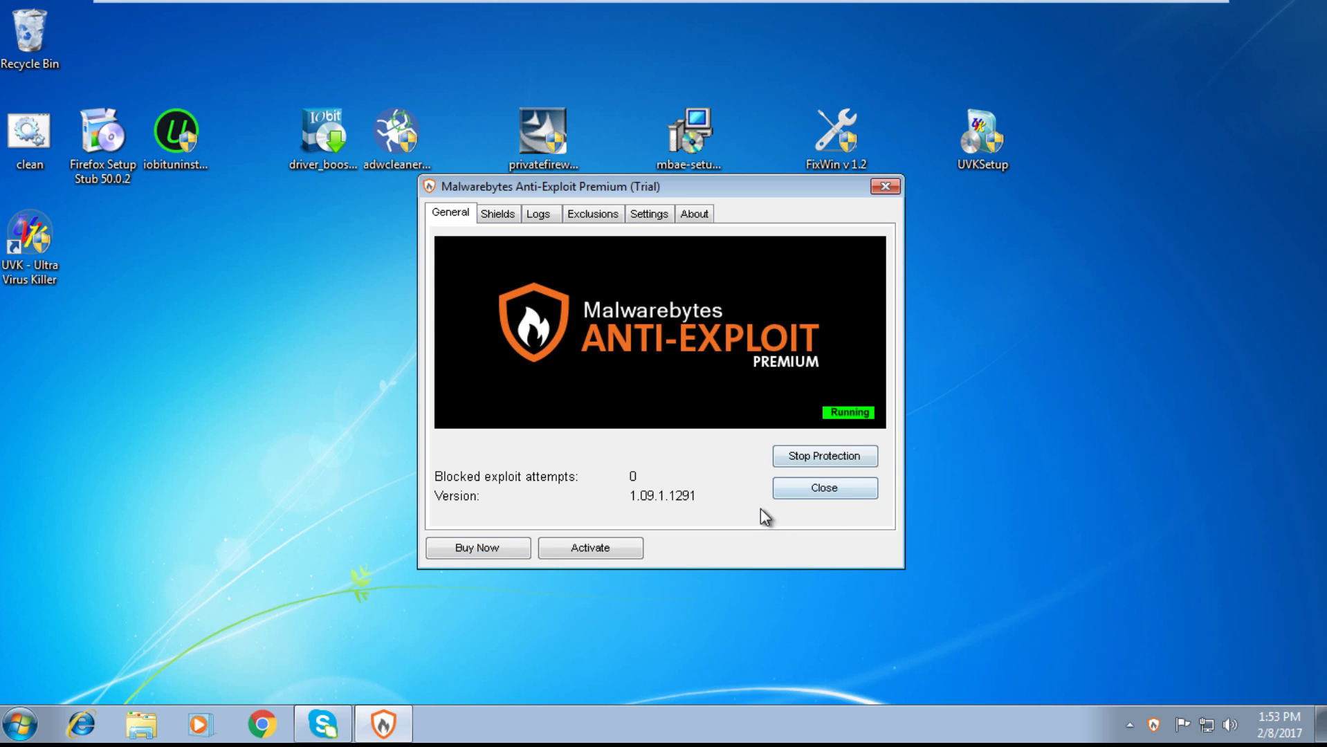
click(886, 187)
Install Privatefirewall 7.0 from the desktop installer with the license terms accepted and default settings, and decline the immediate restart.
double_click(537, 159)
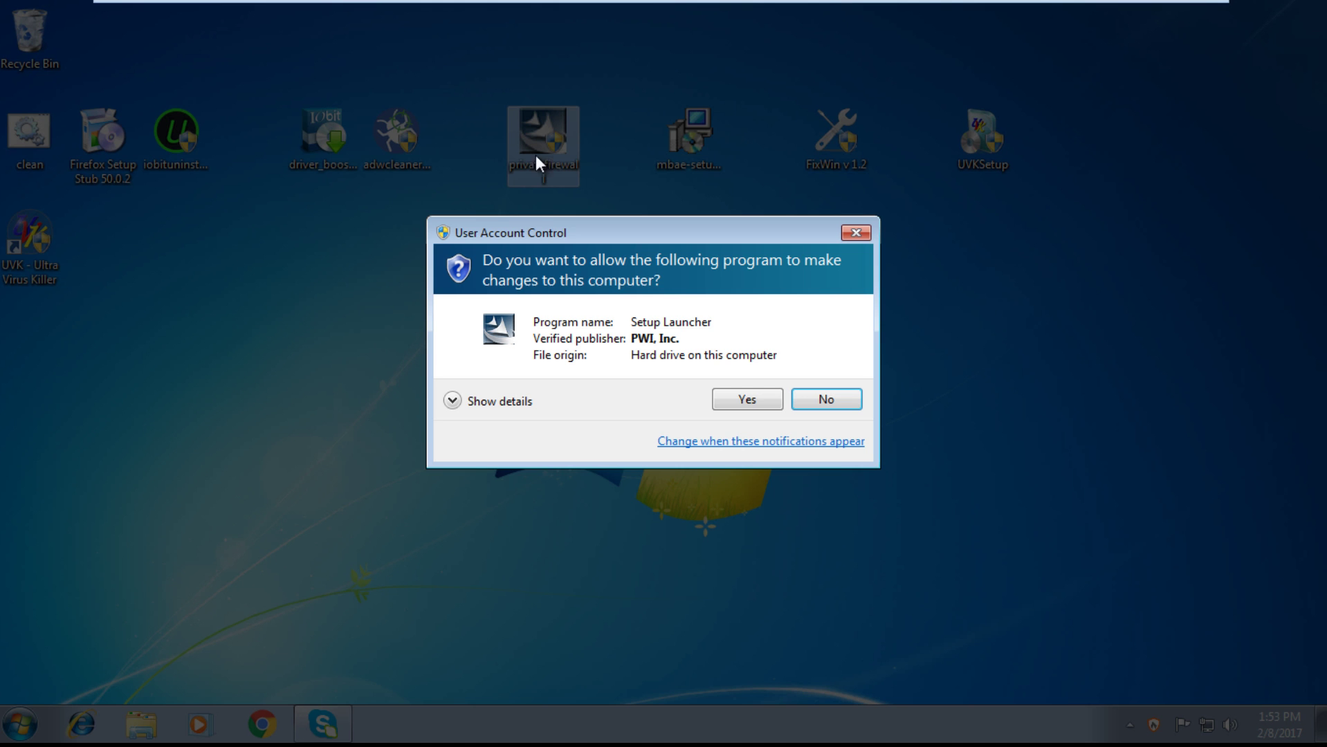
click(766, 399)
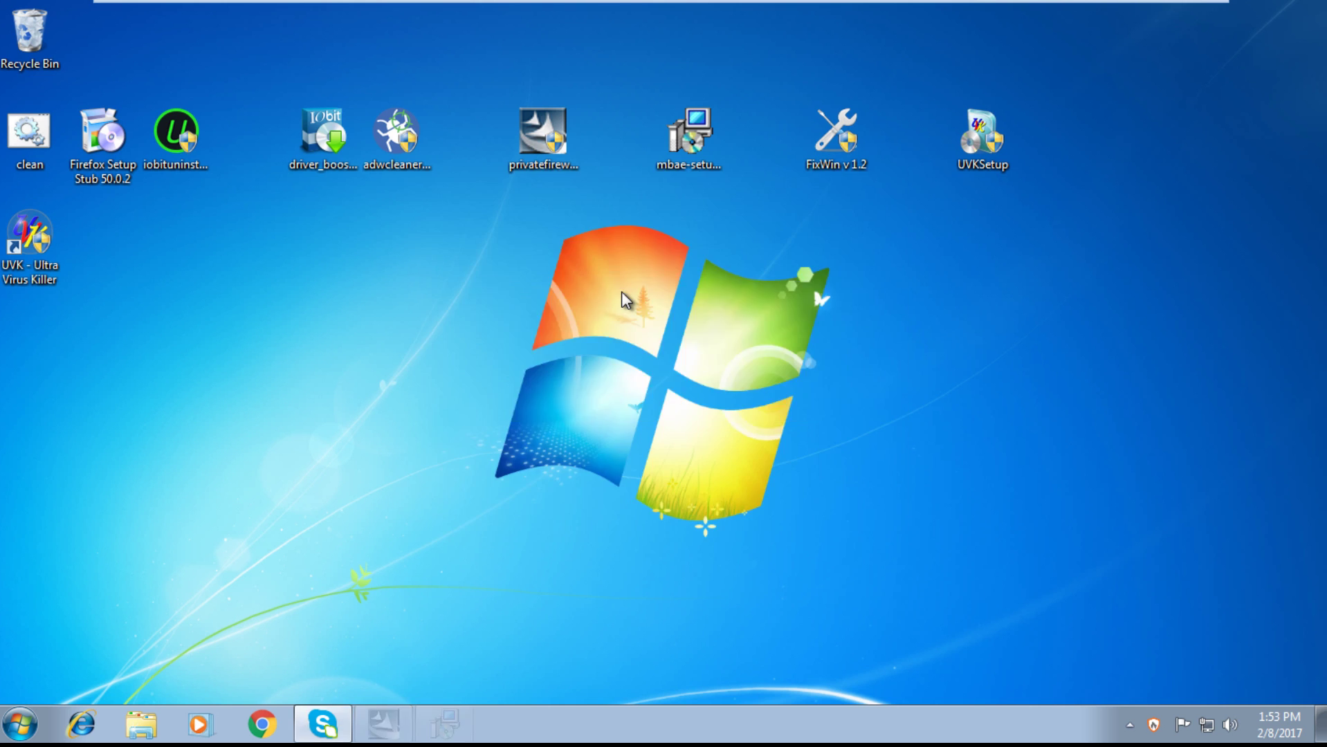
click(769, 516)
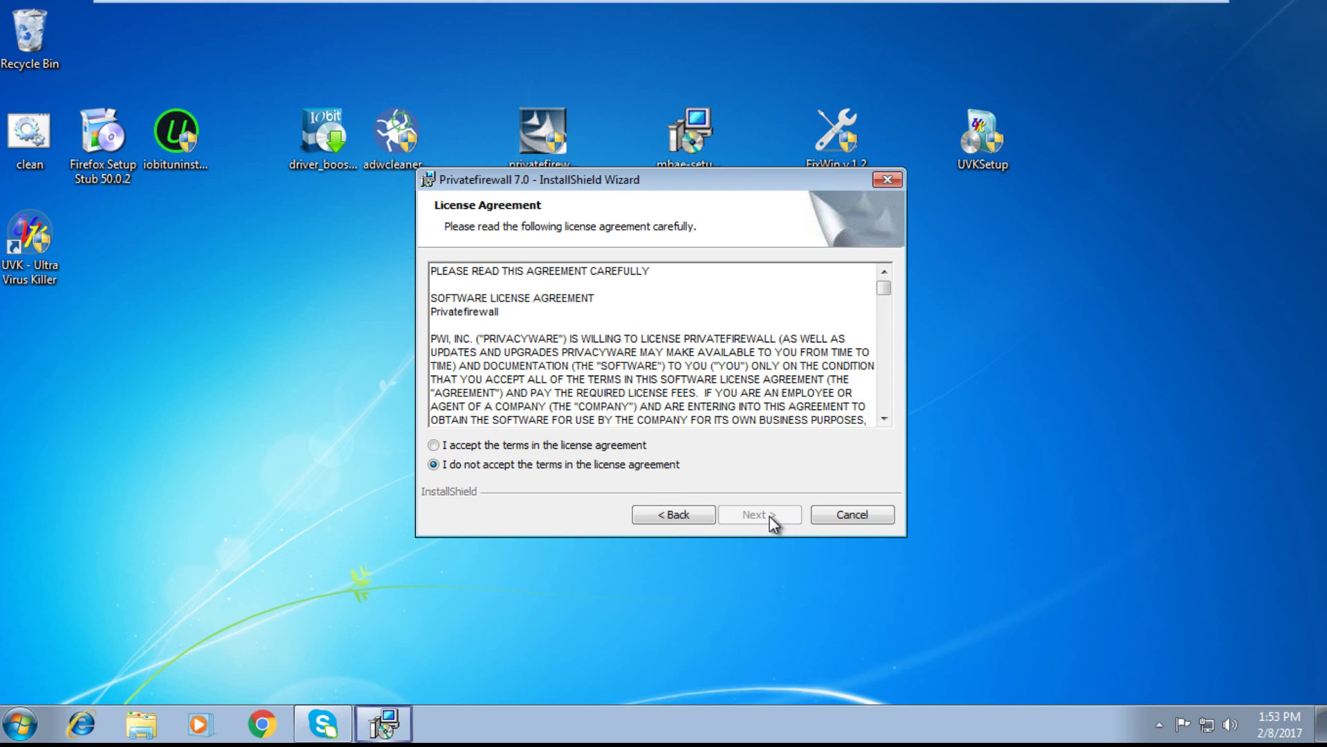
click(618, 448)
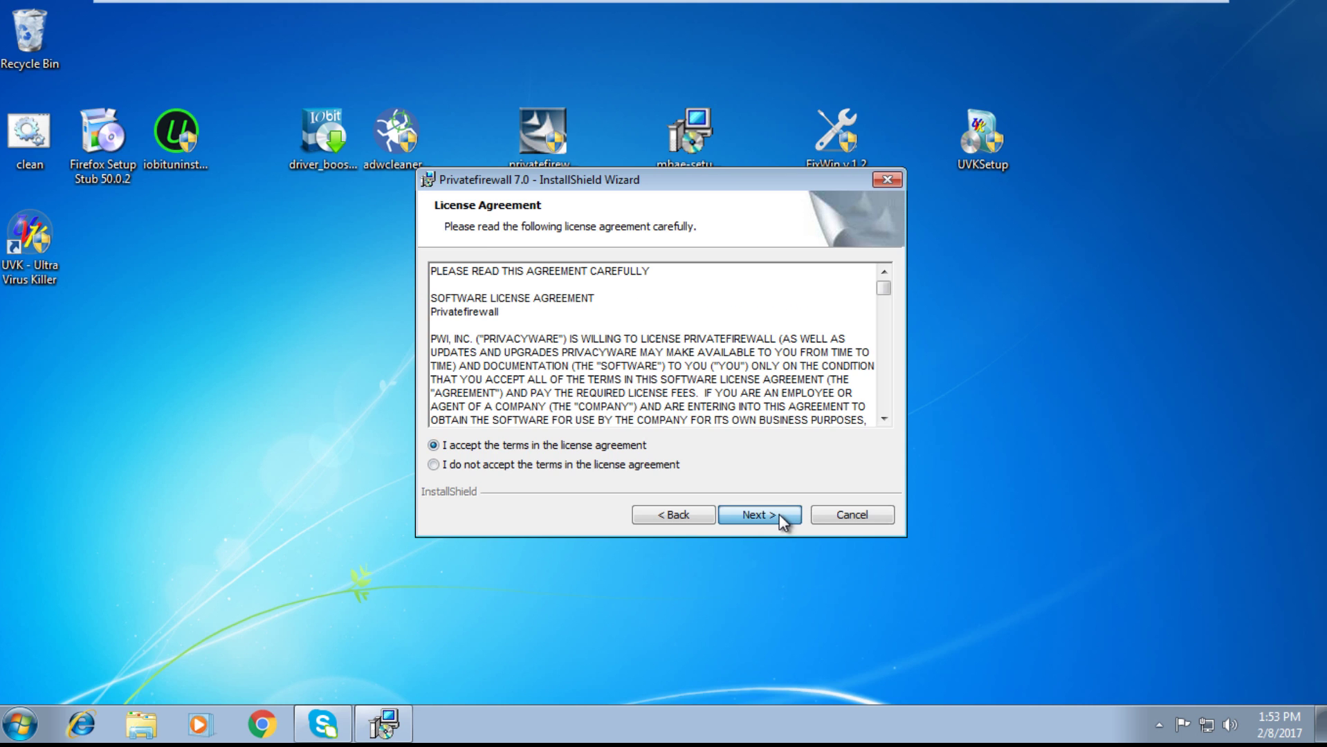
click(778, 514)
click(778, 514)
click(778, 514)
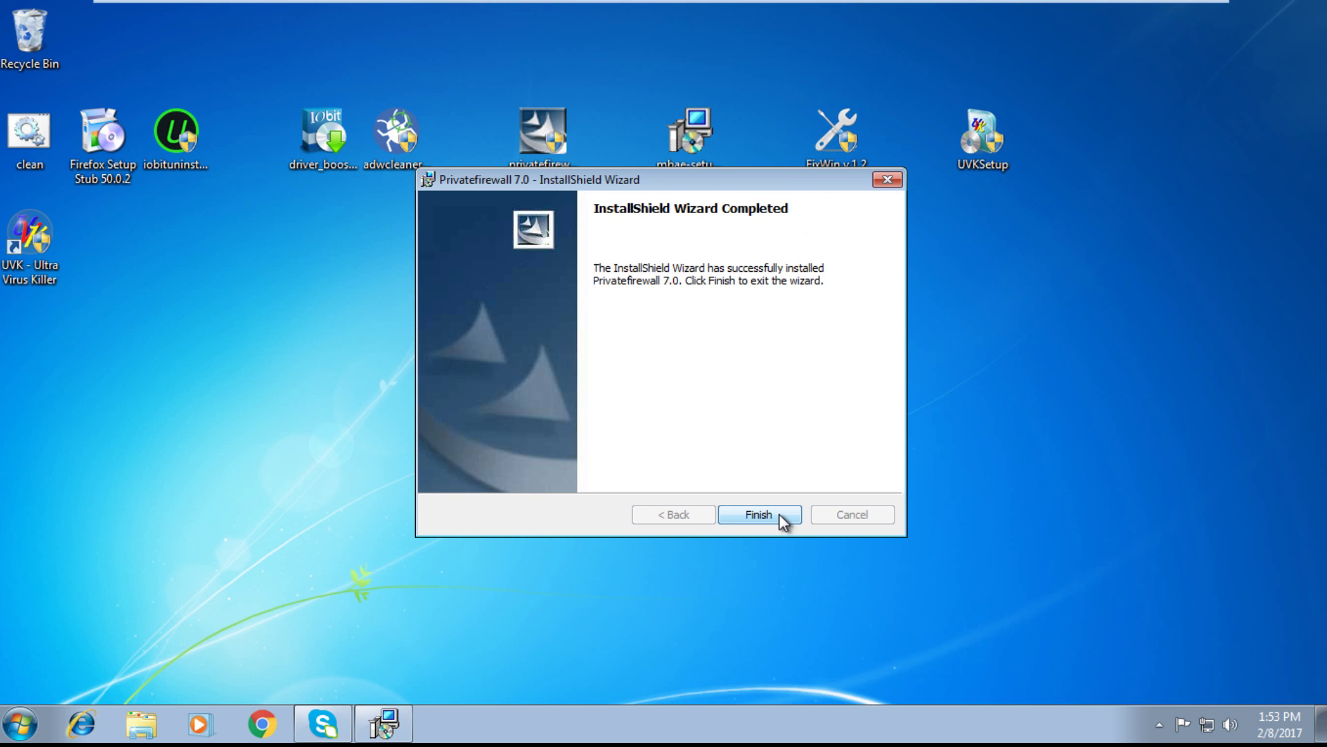
click(778, 514)
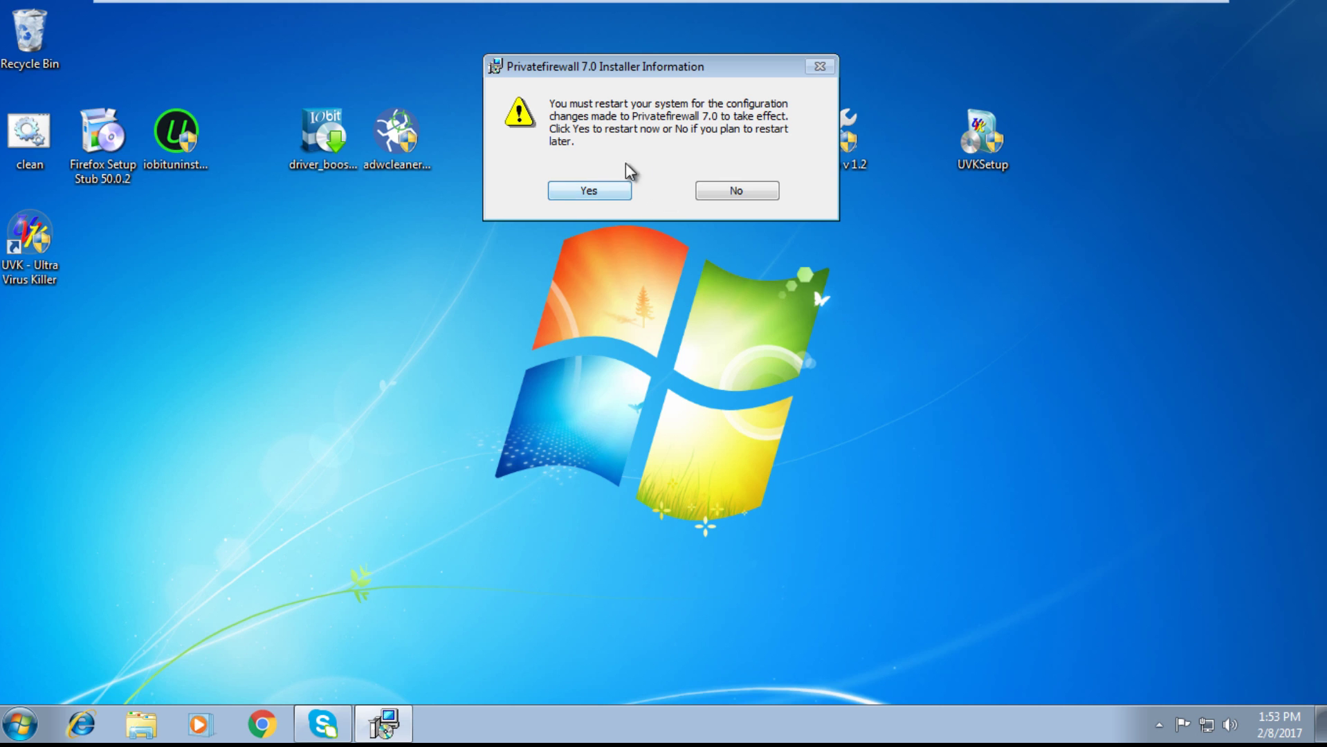
click(726, 195)
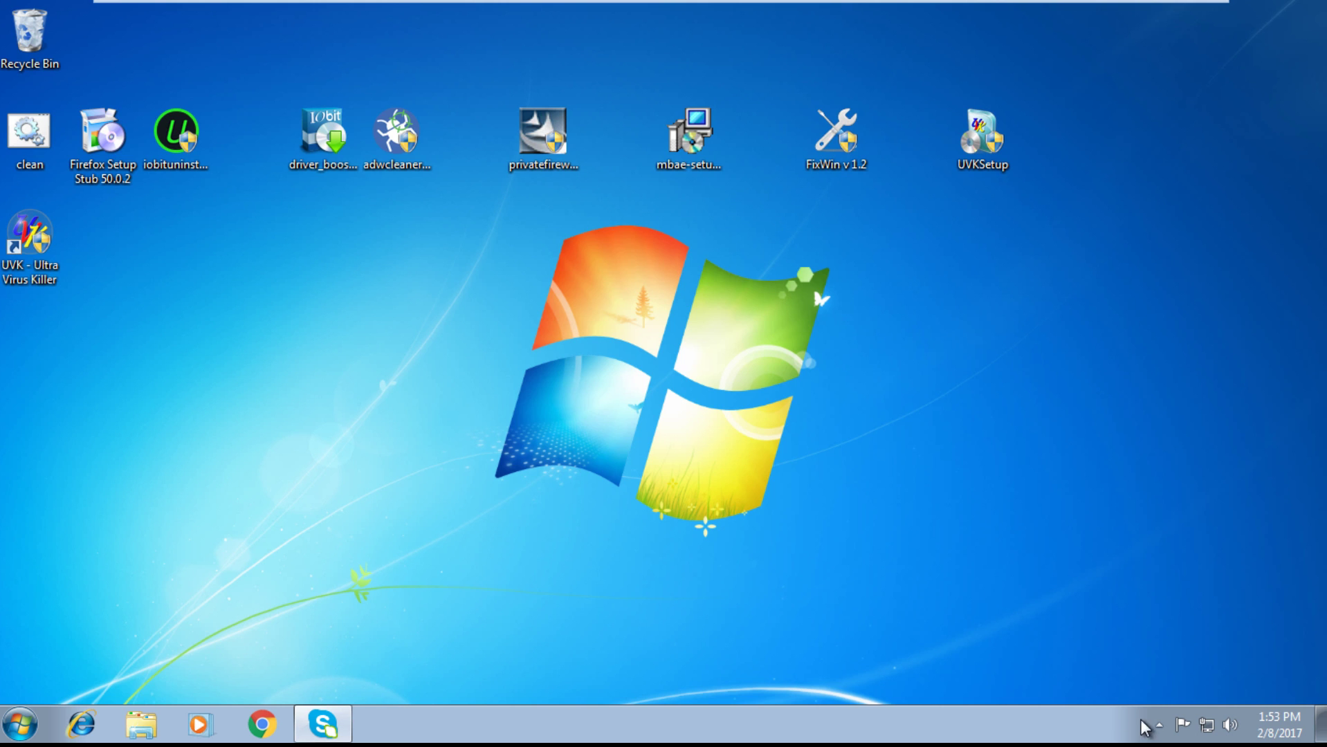
Check the hidden notification icons, and try to launch Privatefirewall 7.0 from the installed programs, closing its error message.
click(1158, 725)
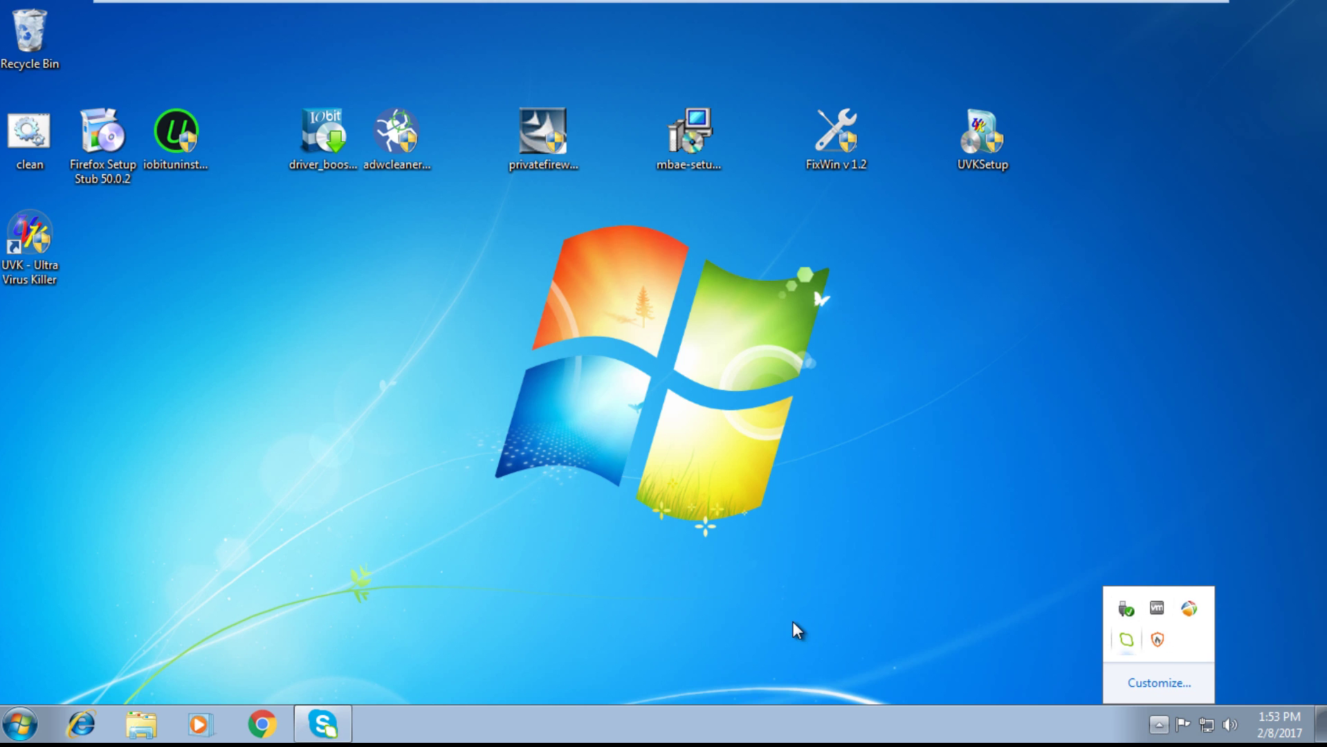
click(20, 724)
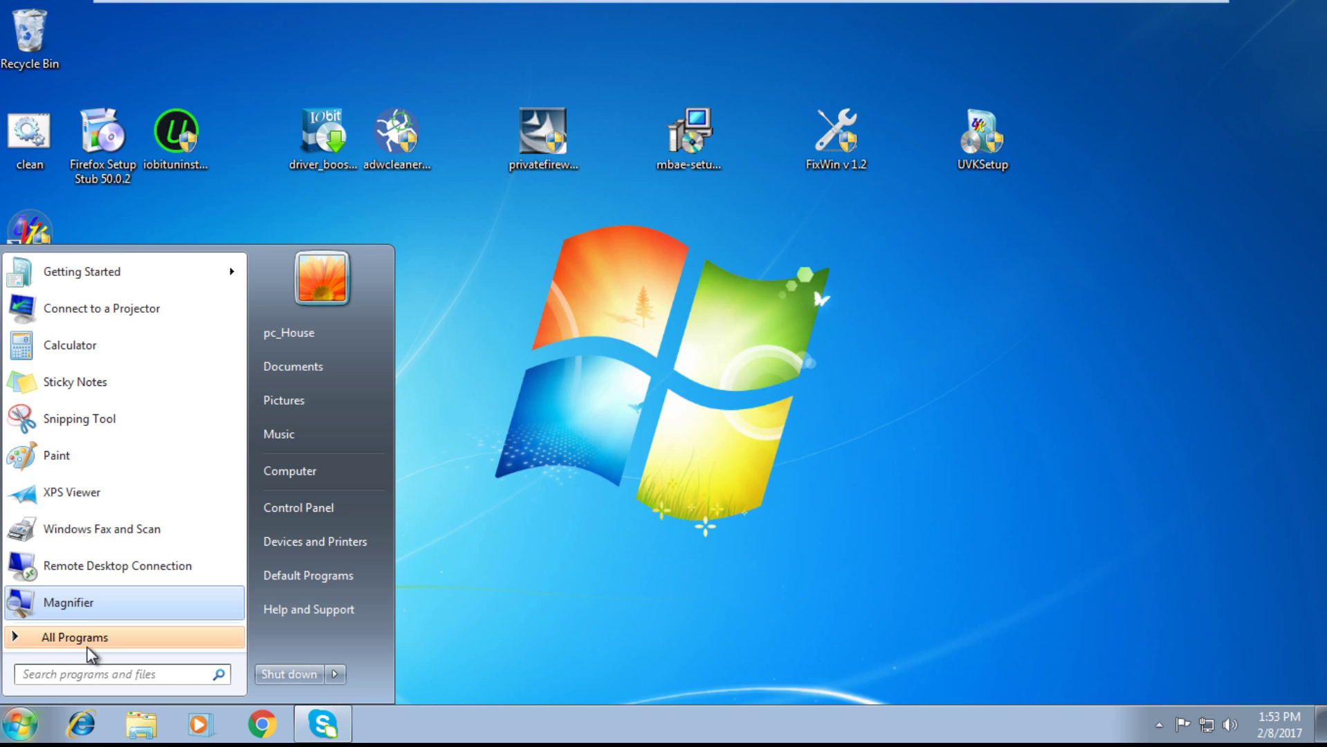
click(104, 635)
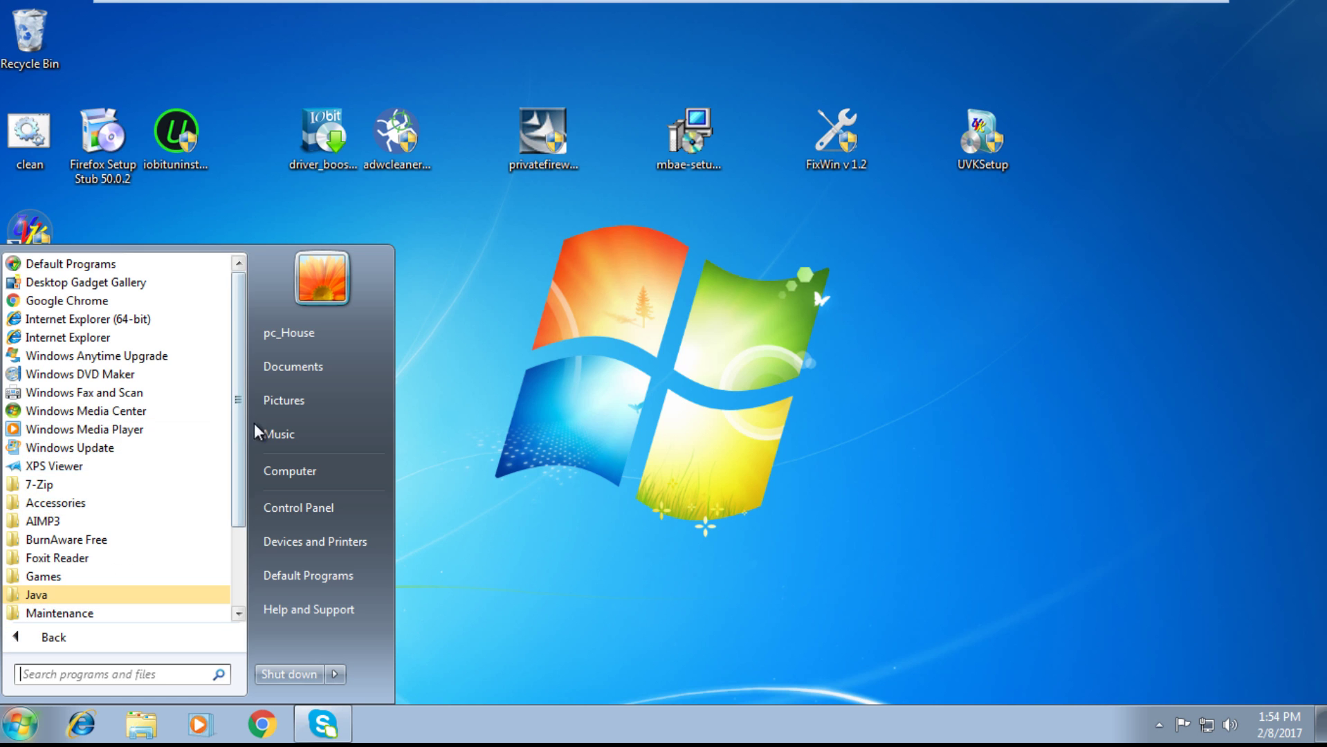
scroll(237, 456, down, 2)
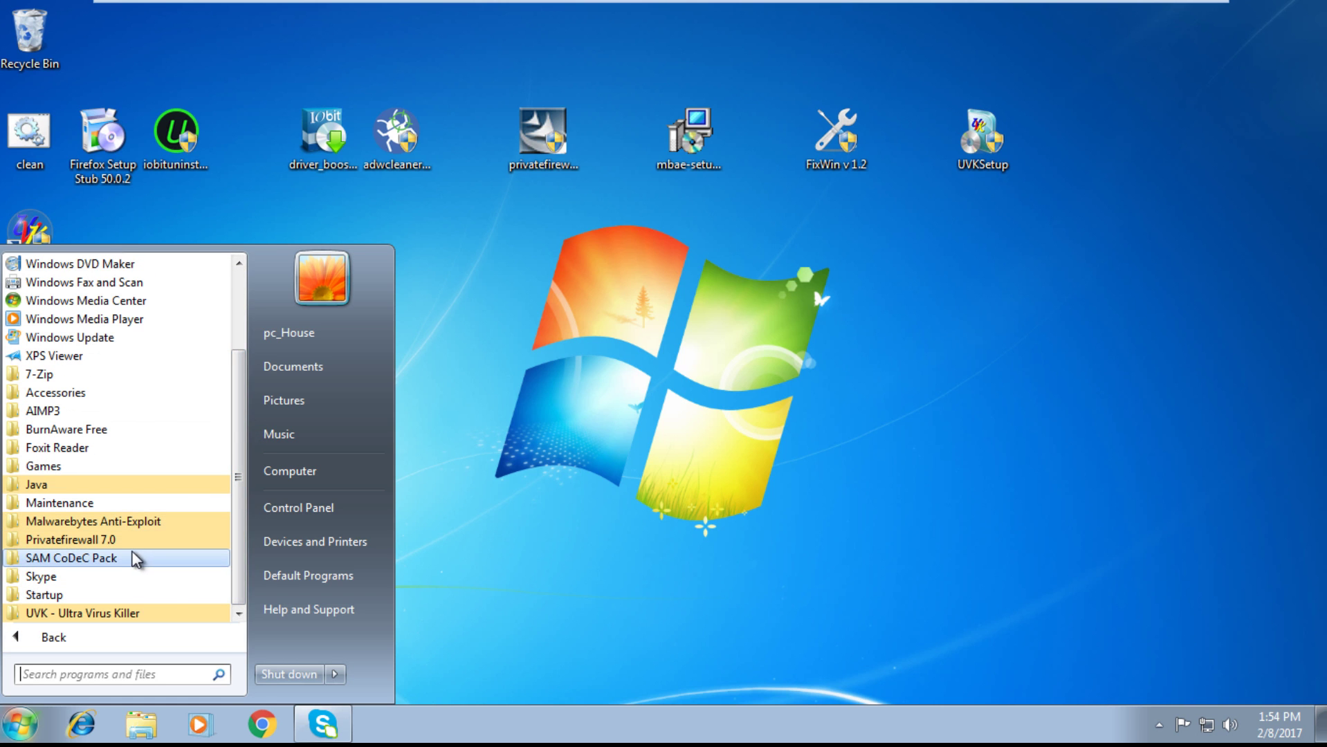
click(135, 541)
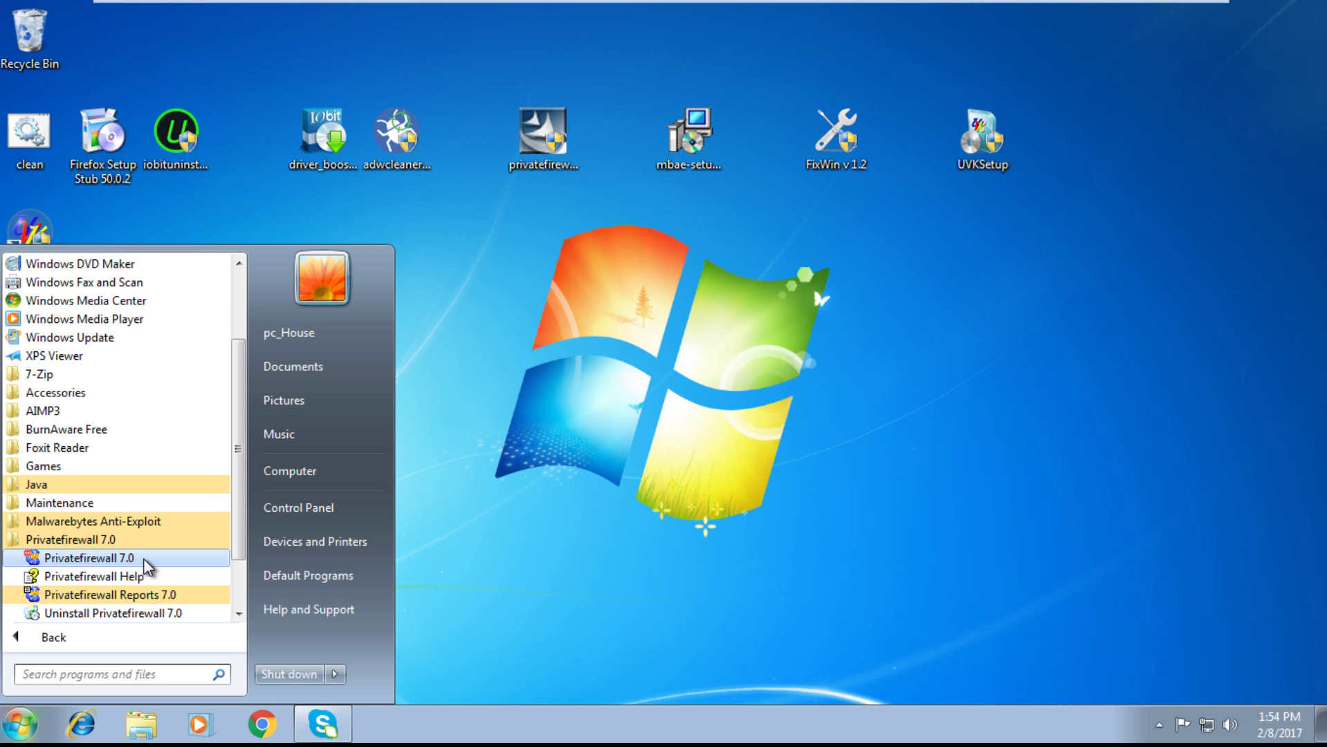
click(147, 566)
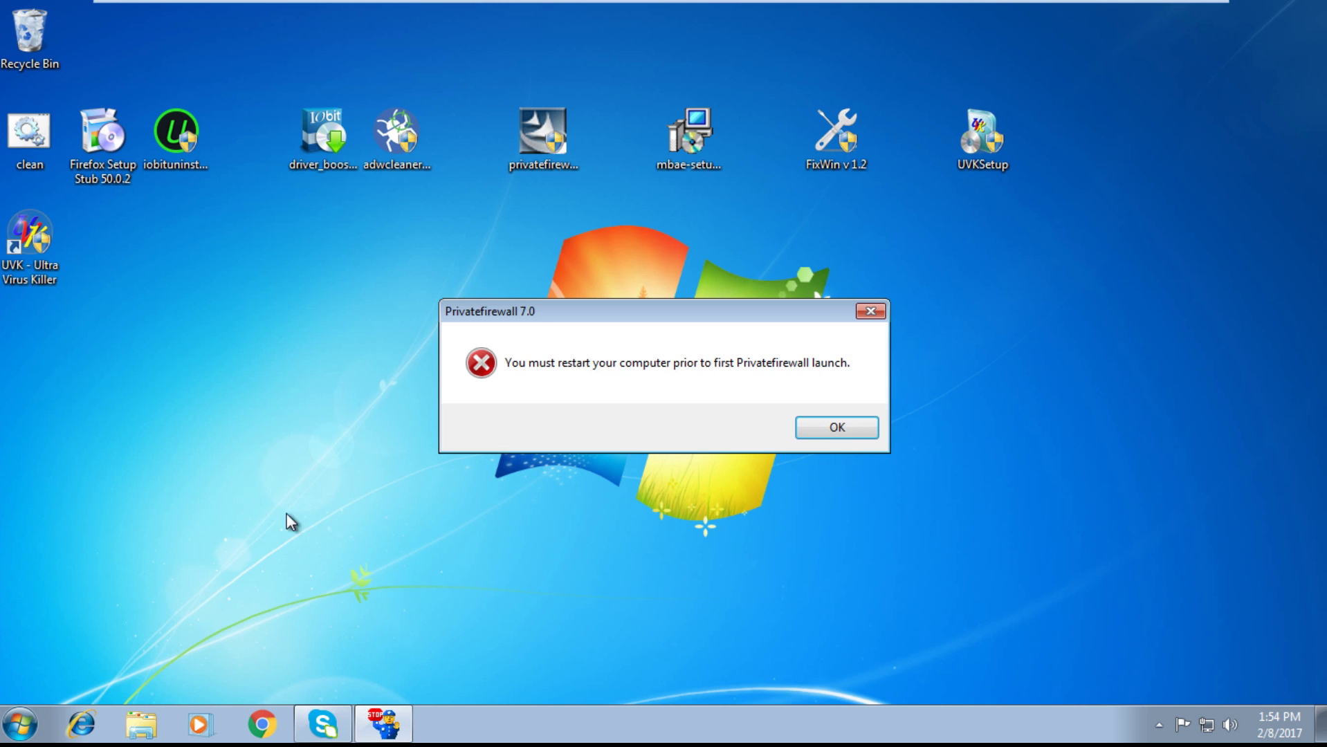
click(840, 426)
Restart the Windows 7 virtual machine so that Privatefirewall can launch.
key(super)
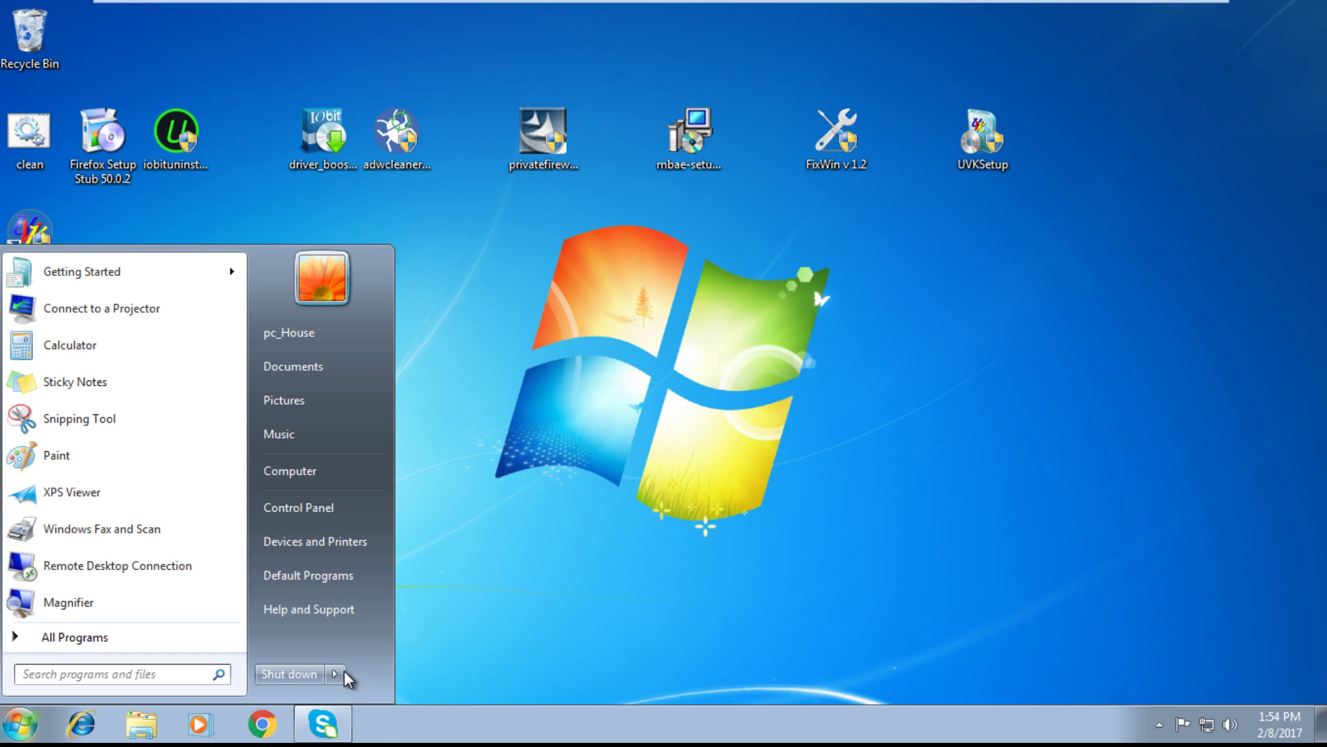
mouse_move(338, 674)
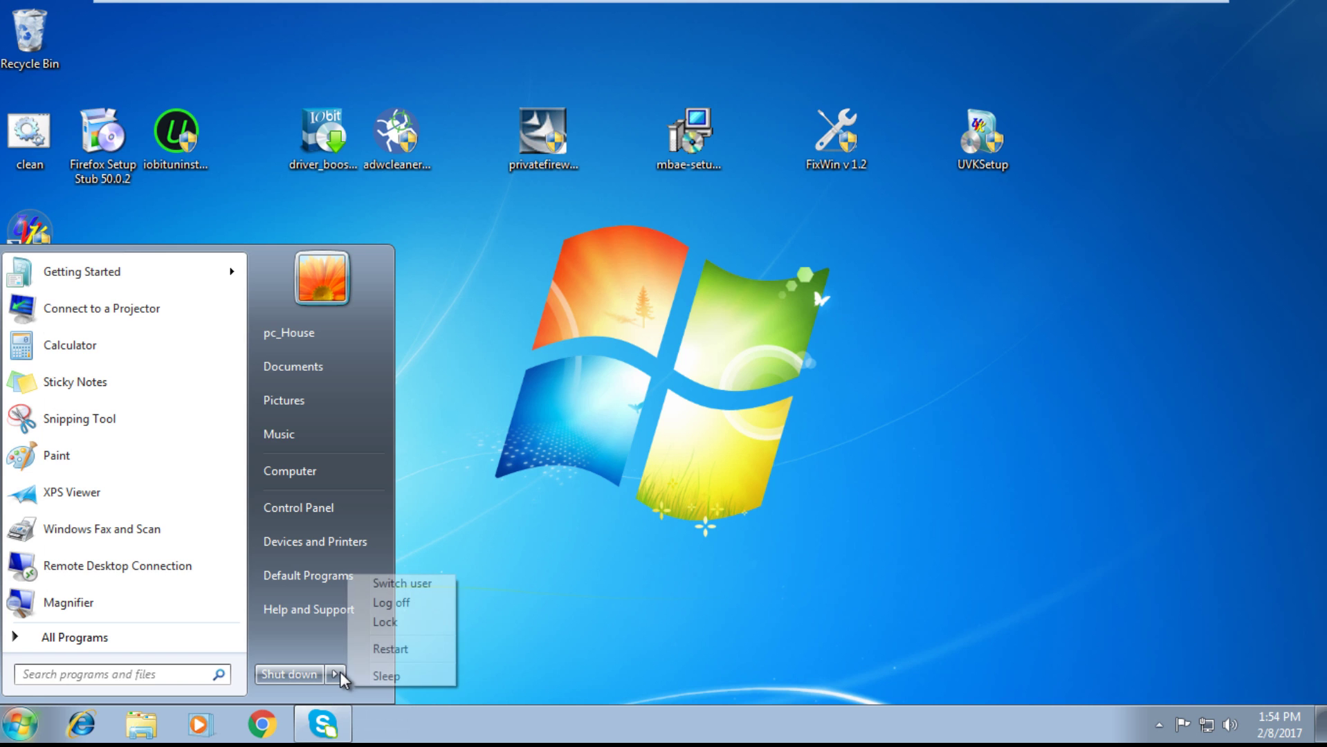
click(406, 650)
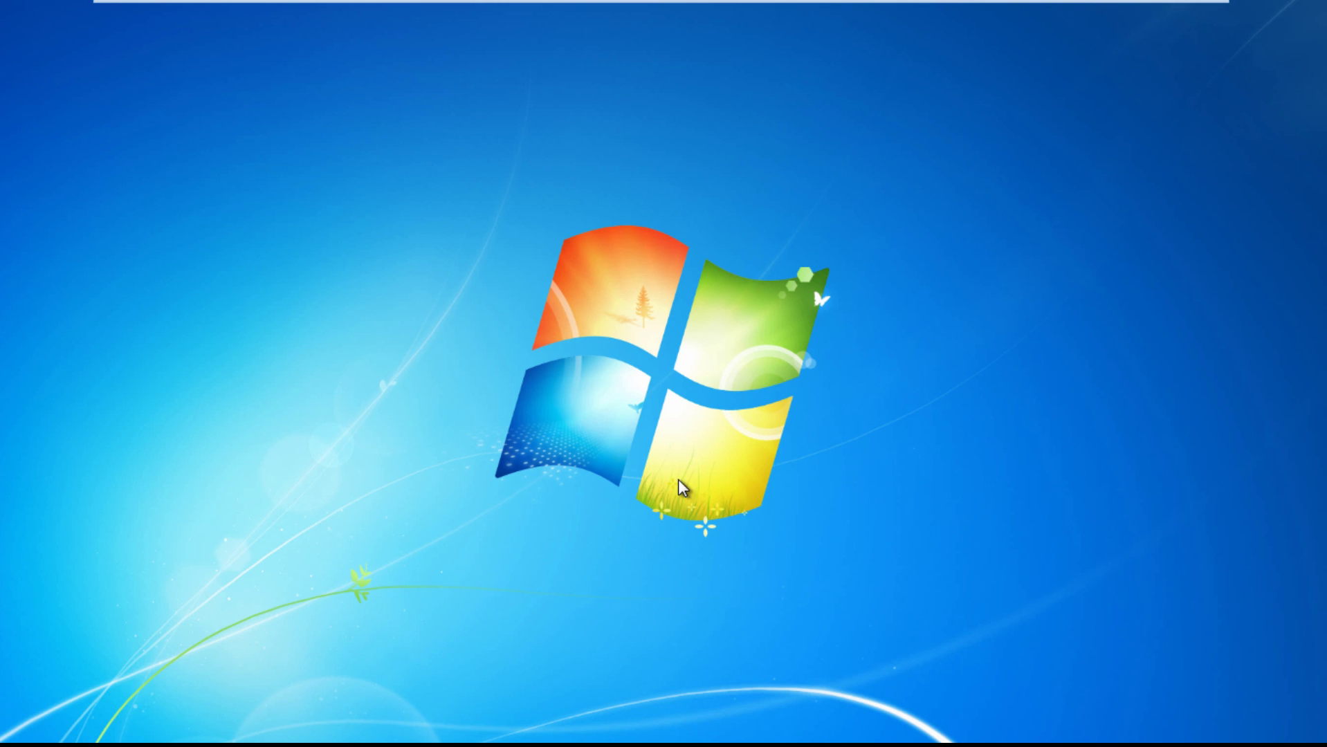
mouse_move(1086, 6)
click(1146, 13)
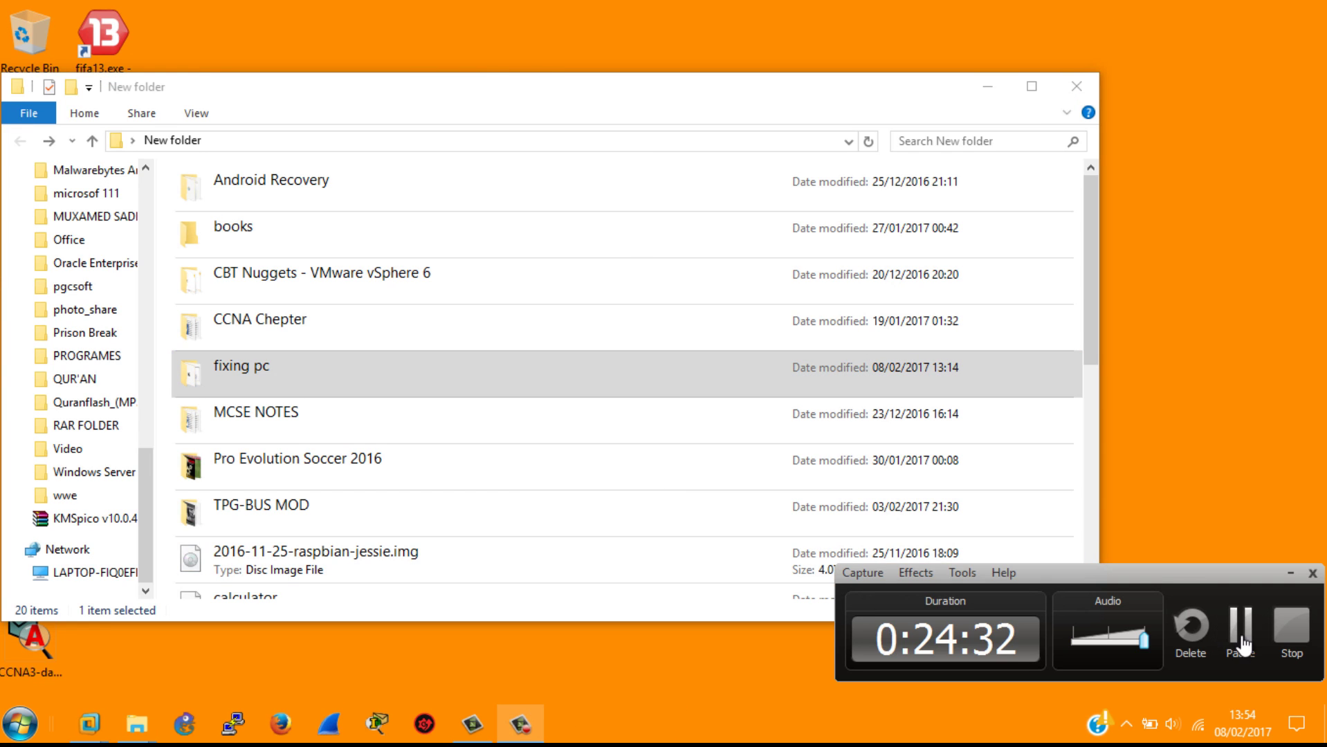
click(1243, 637)
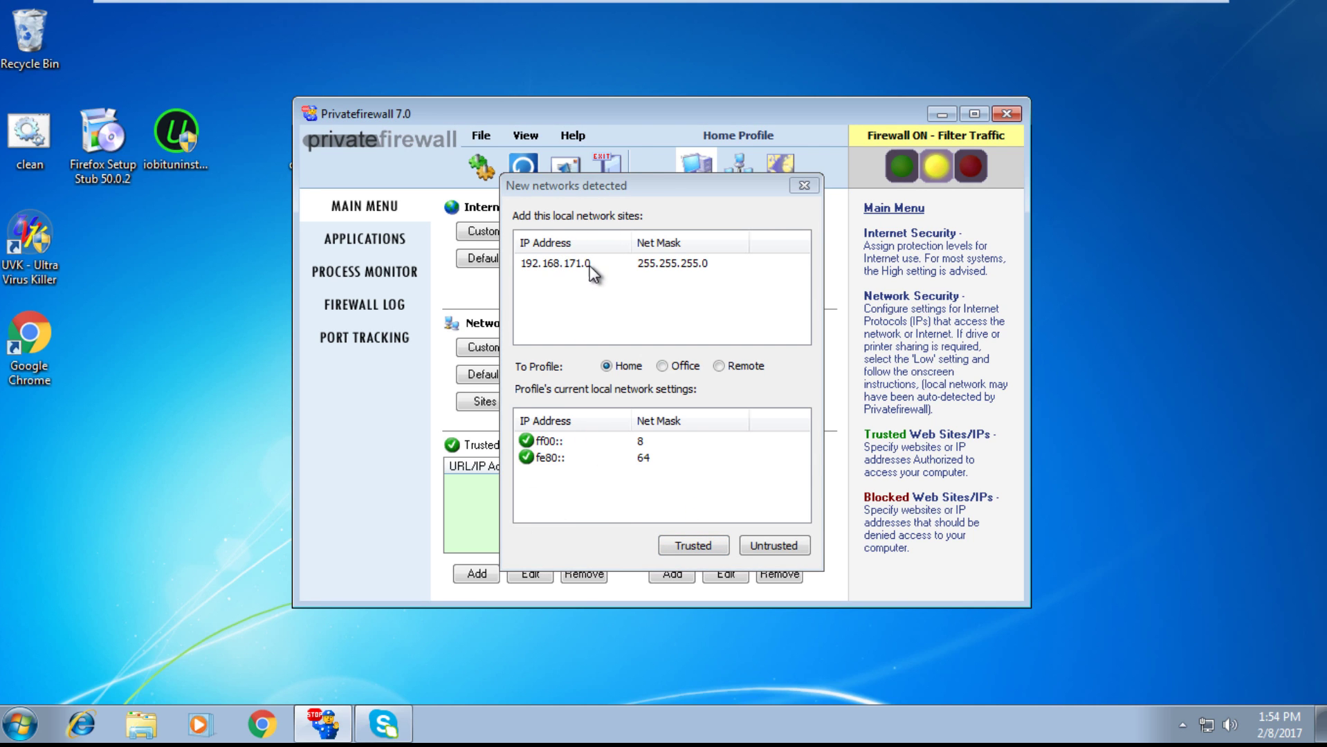
Add the newly detected 192.168.171.0 network to the Home profile as trusted.
click(628, 370)
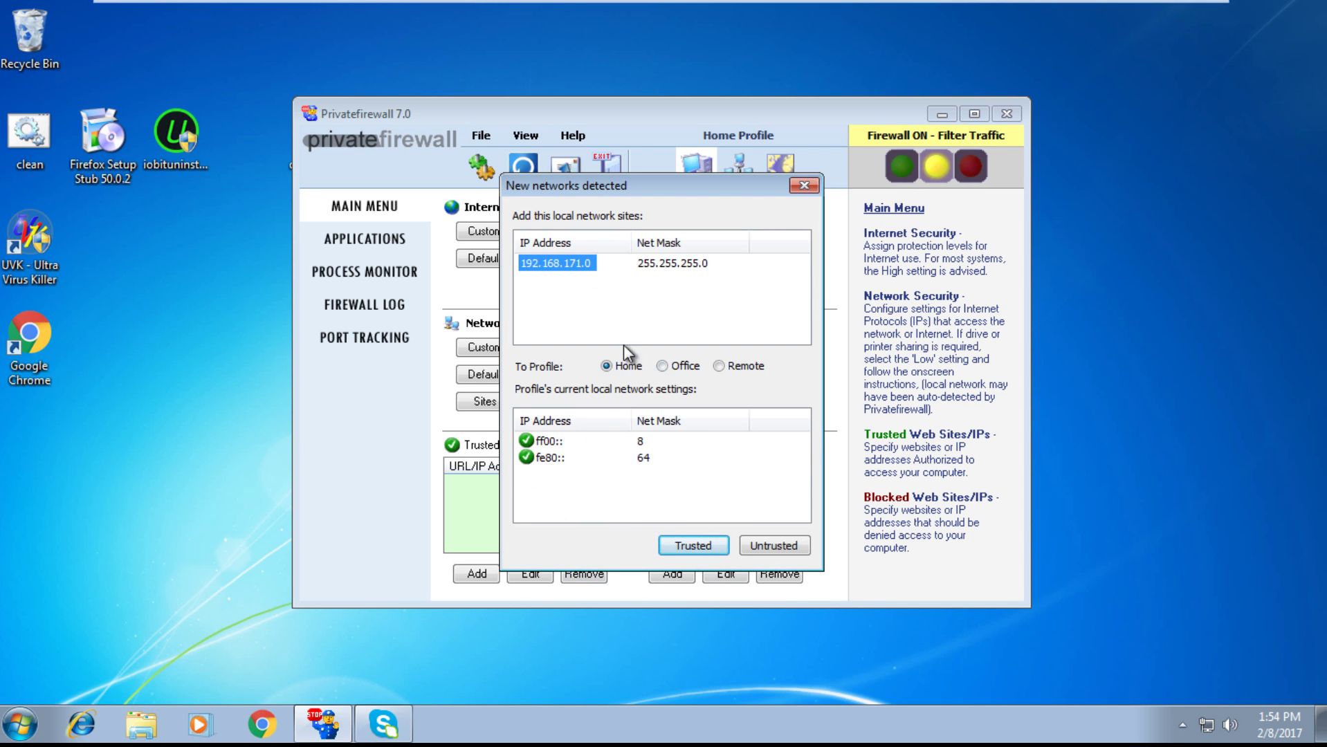
click(707, 546)
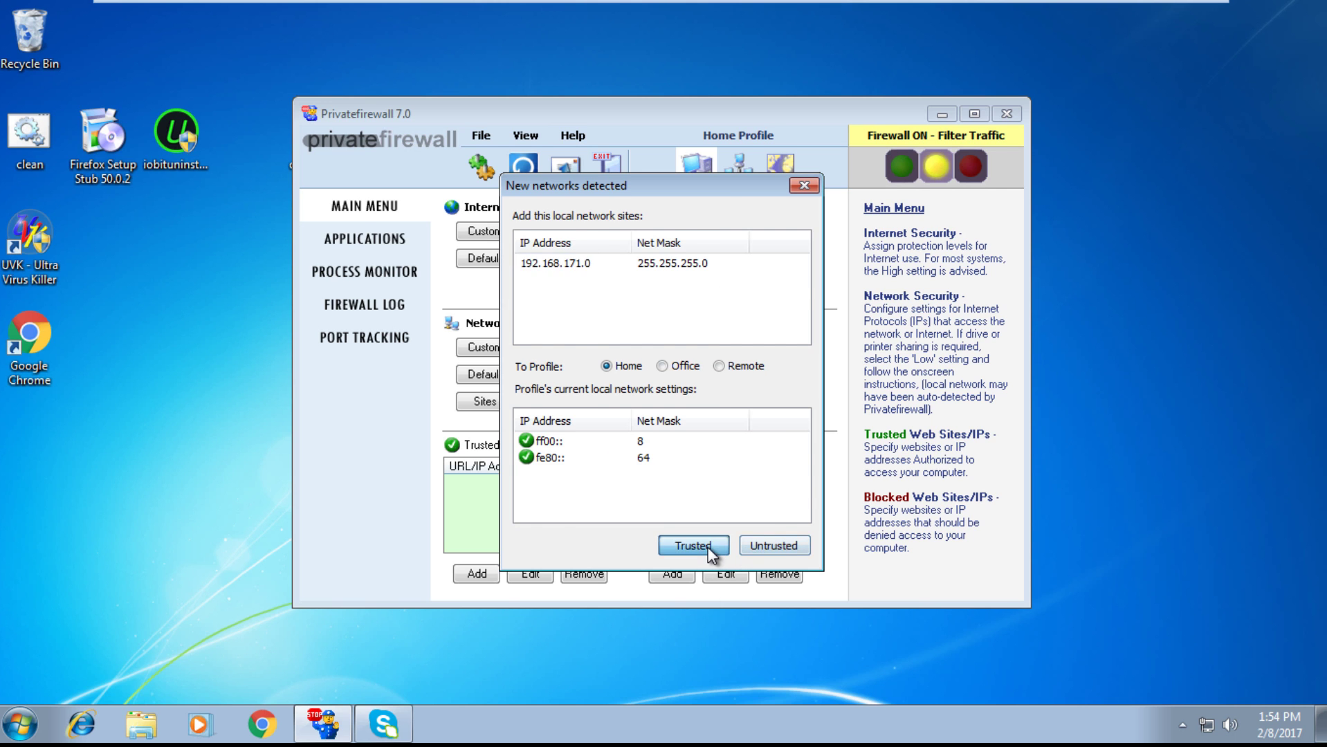
Raise the Privatefirewall process monitor level to High, and widen the Protocol column in the firewall log.
click(374, 273)
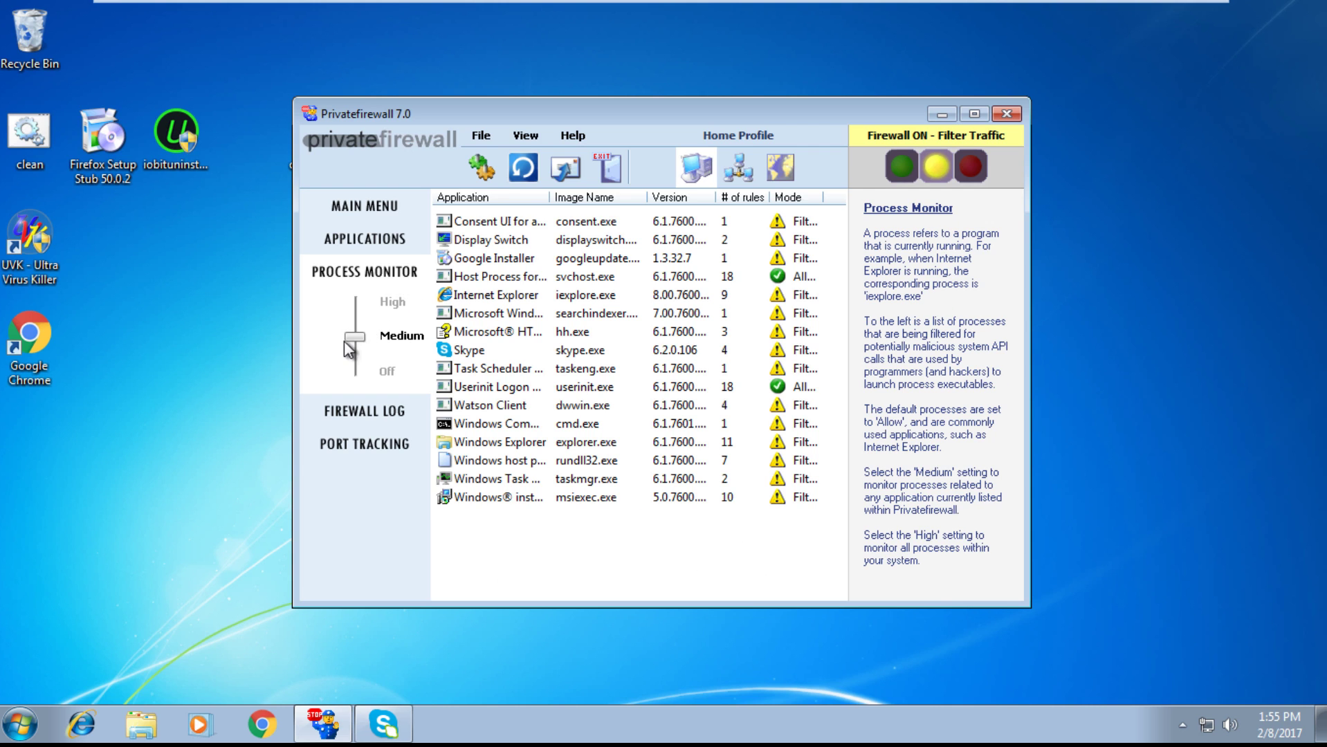
drag(355, 339, 355, 302)
click(371, 413)
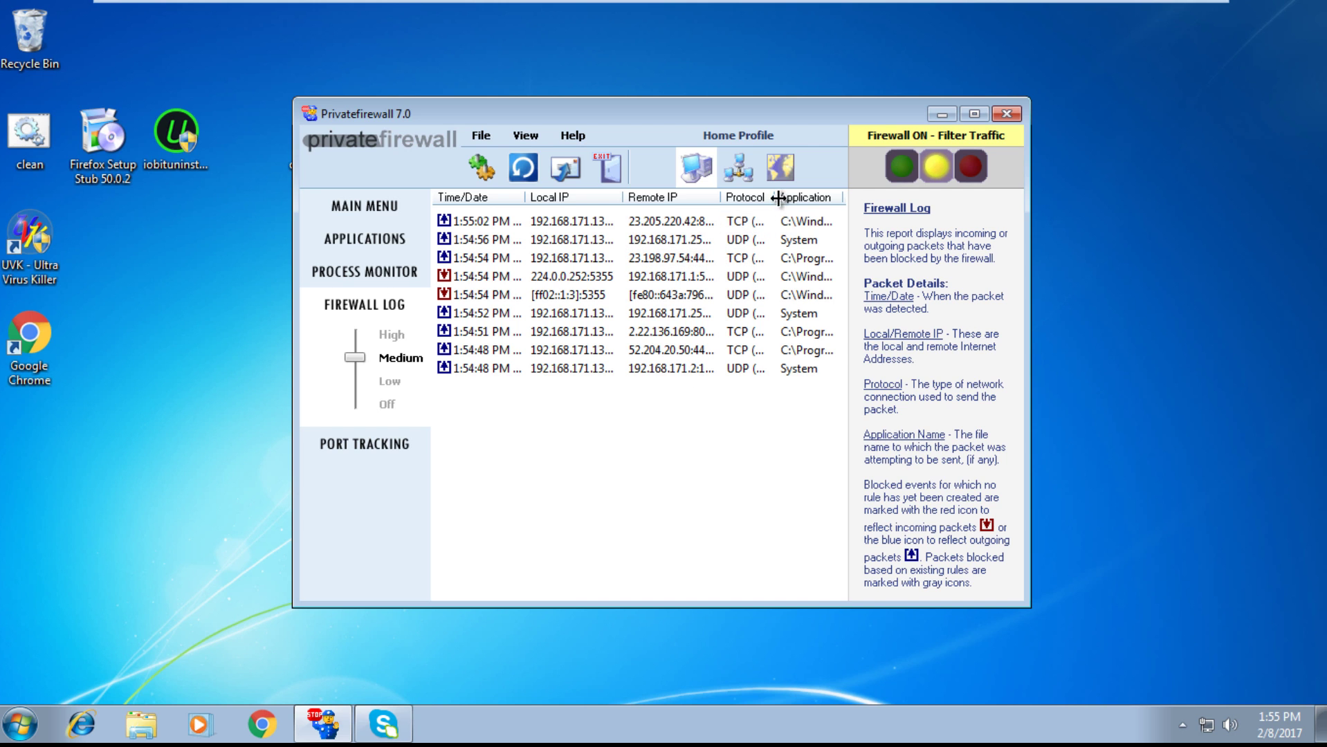
mouse_move(774, 198)
mouse_down()
mouse_move(803, 200)
mouse_move(789, 198)
mouse_up()
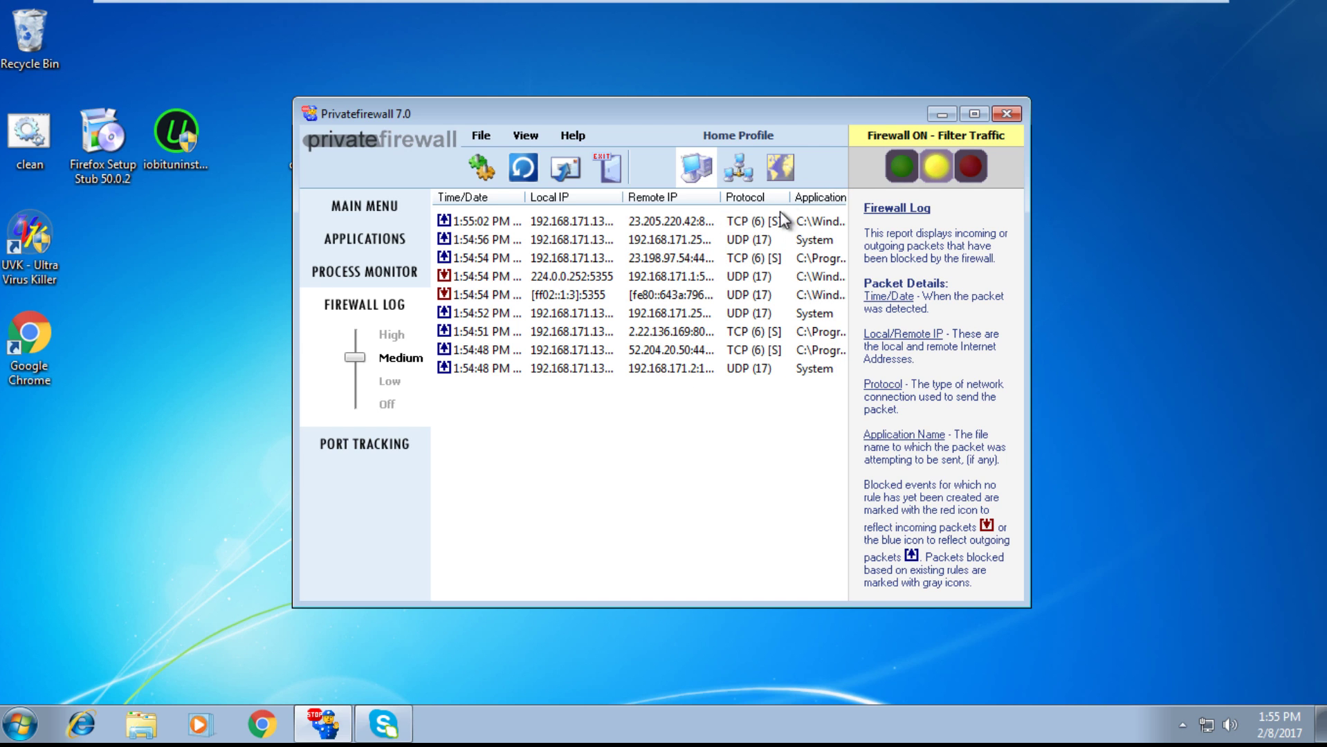
Set all rules for Internet Explorer to Deny Traffic in the Privatefirewall application list.
click(346, 243)
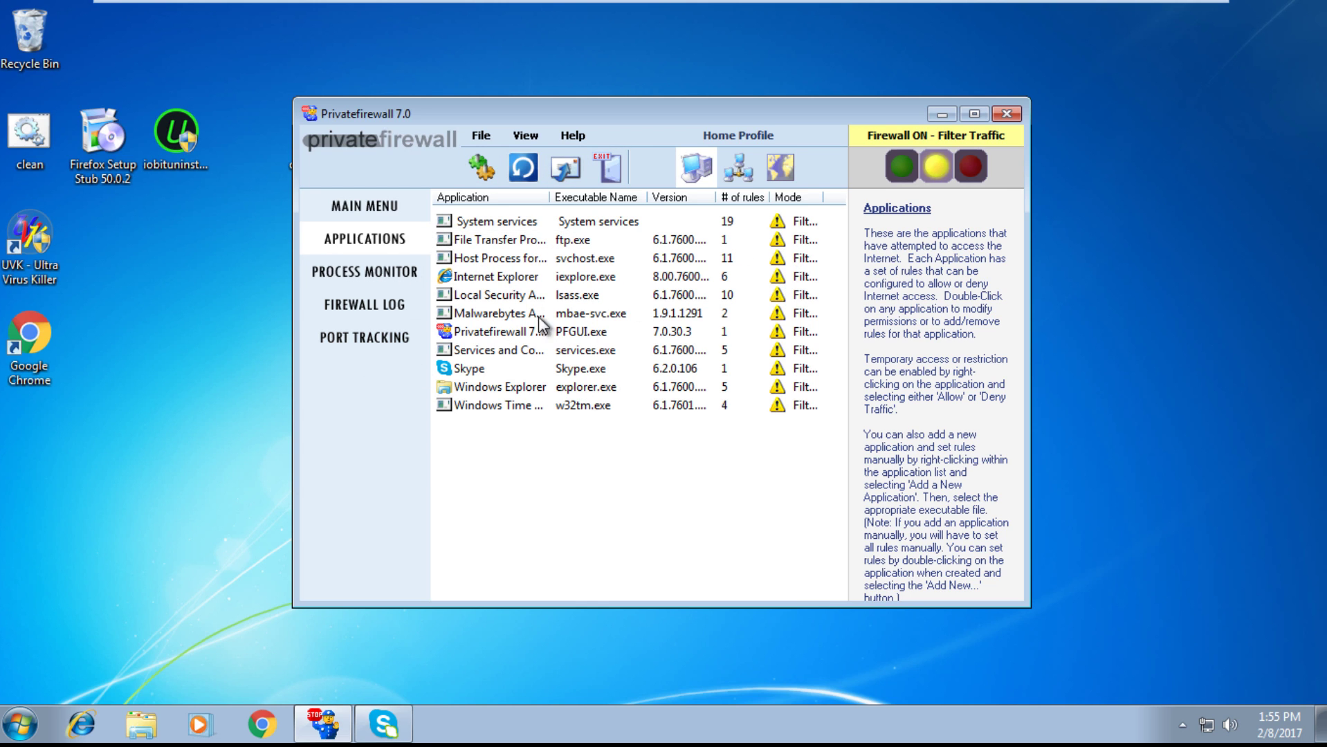
click(528, 277)
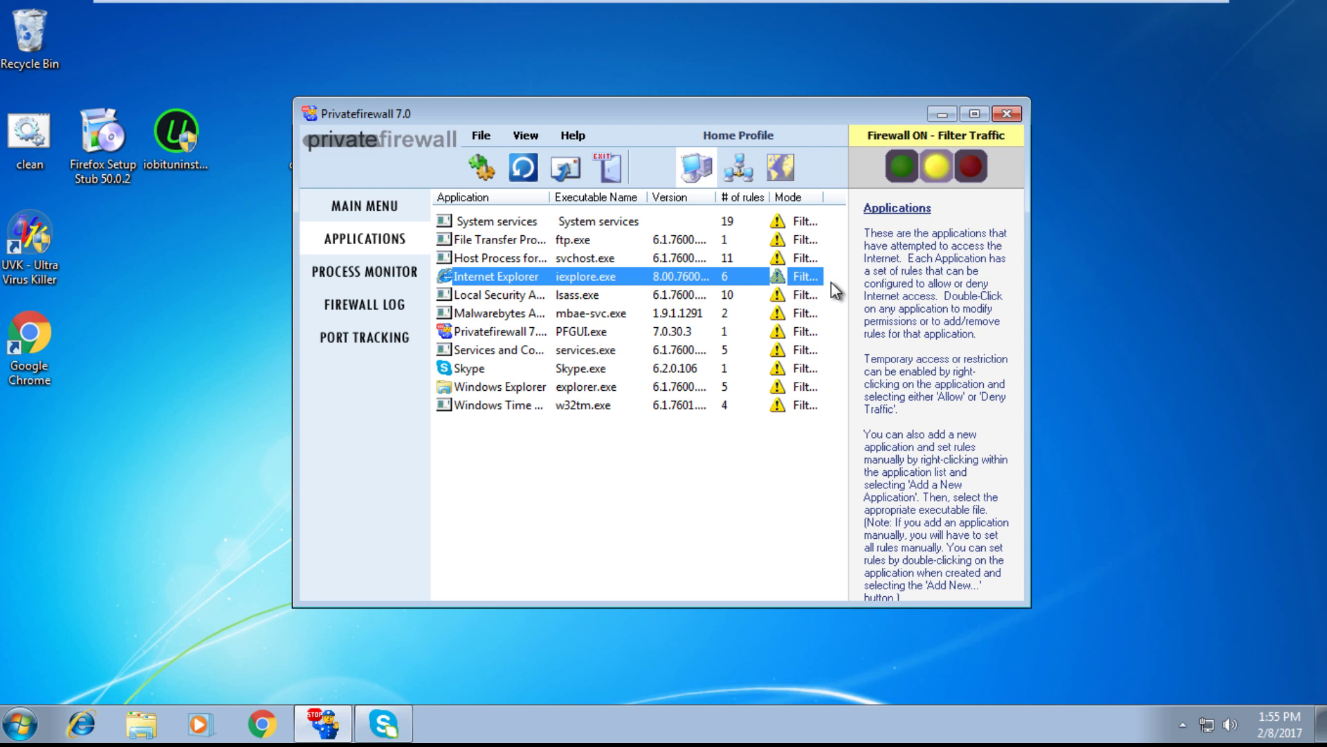
right_click(798, 279)
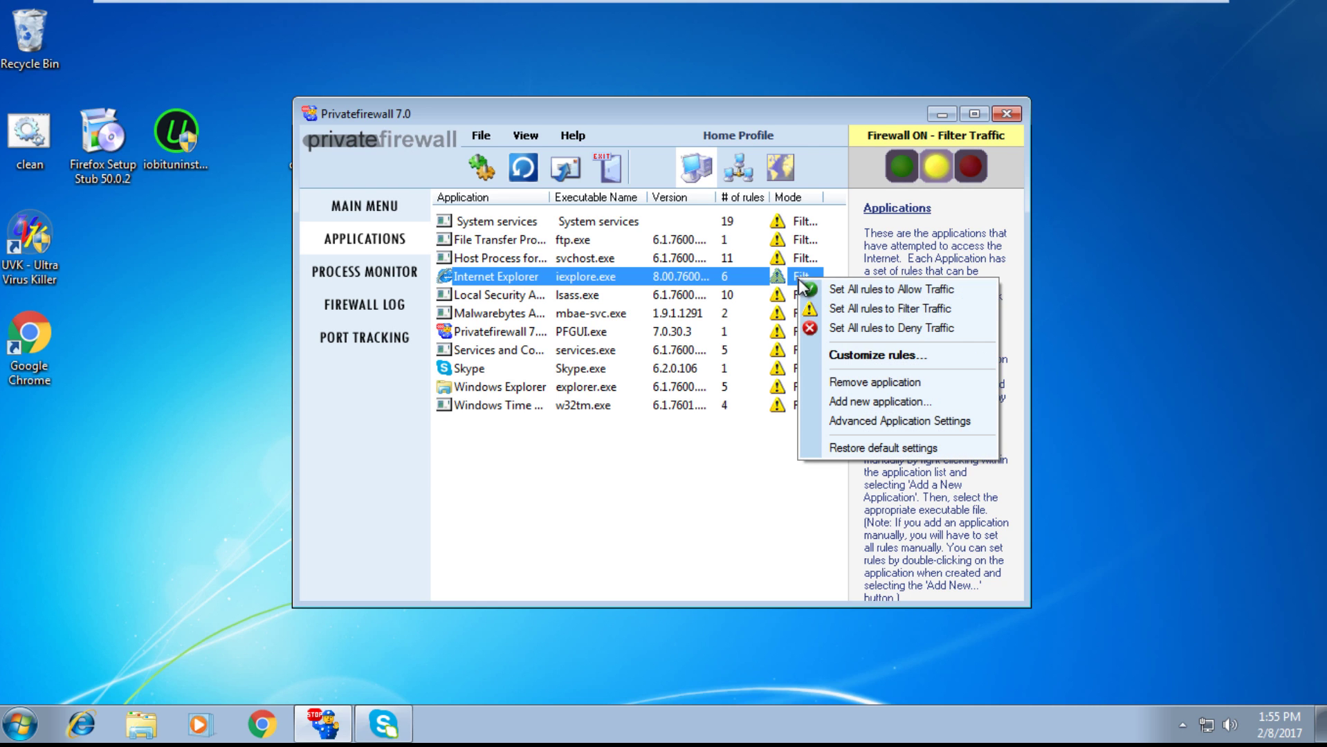
click(833, 330)
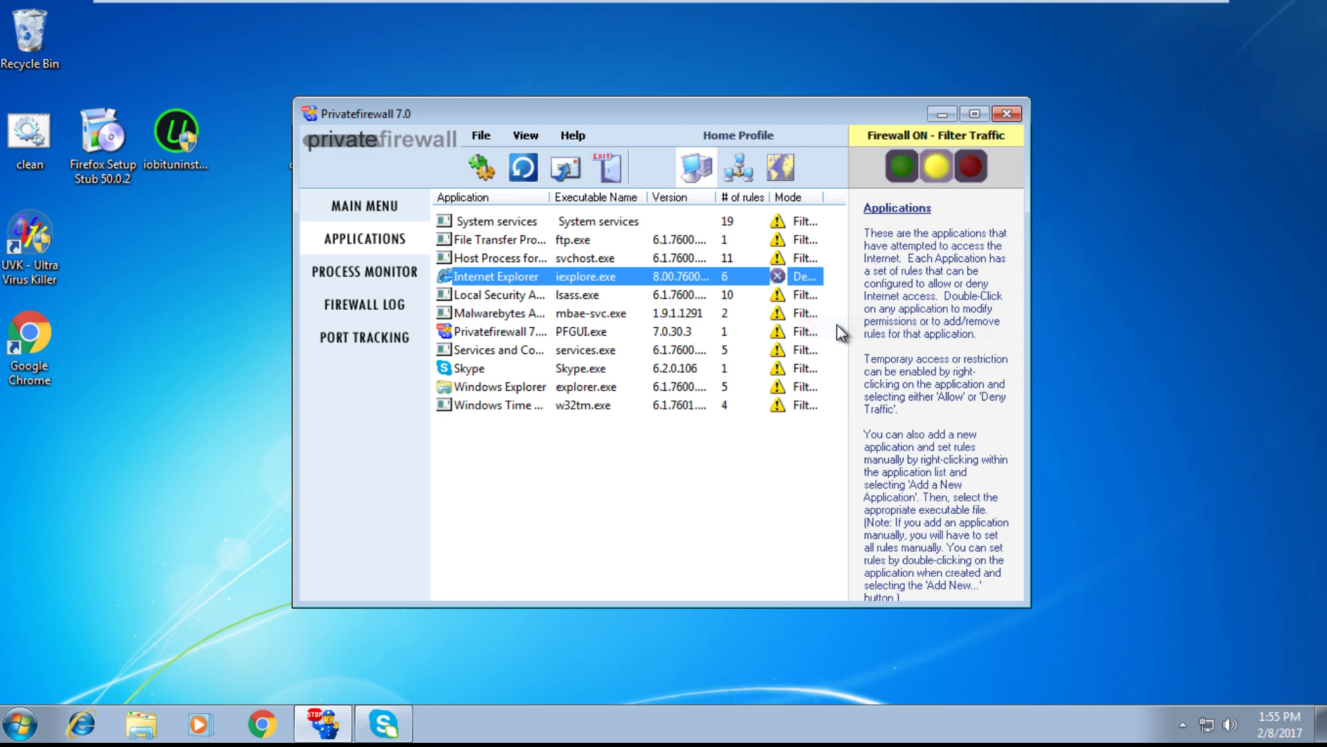
Switch to Internet Explorer and test the block by loading the home page and google.com in a second tab.
click(91, 727)
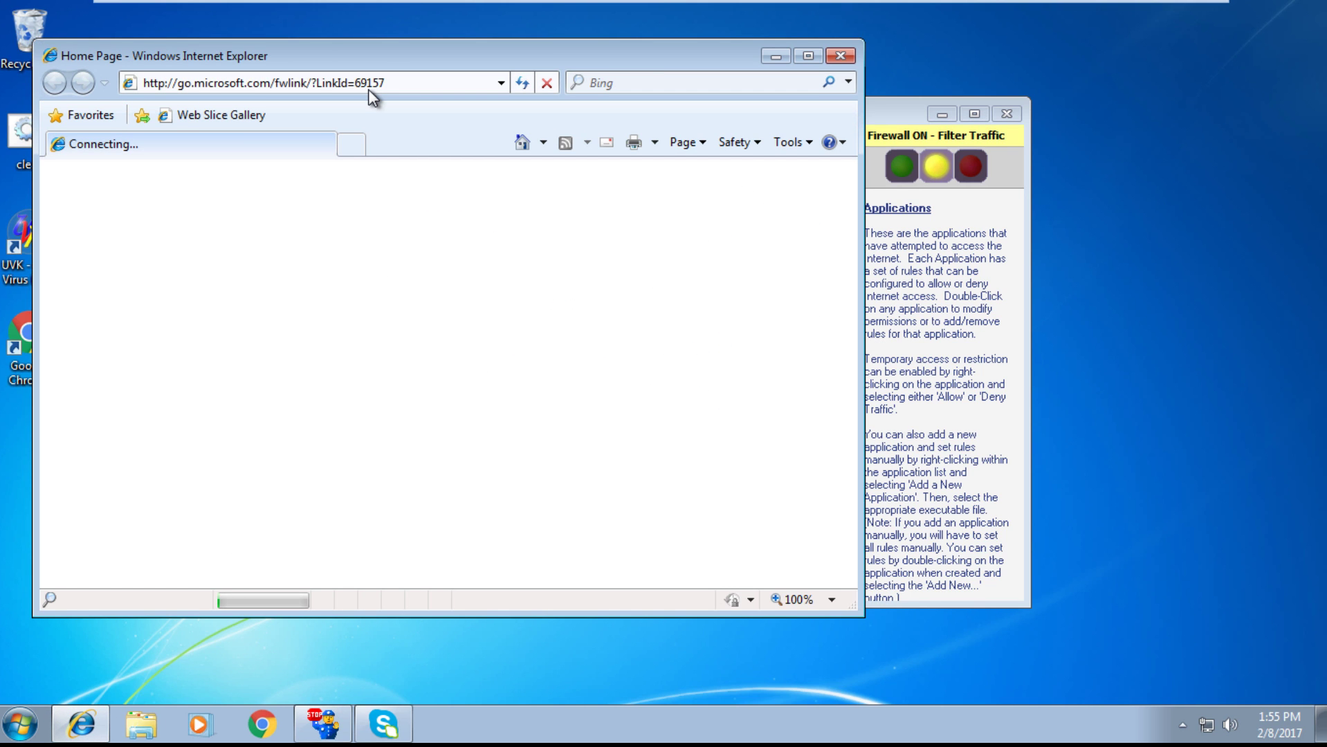
click(363, 150)
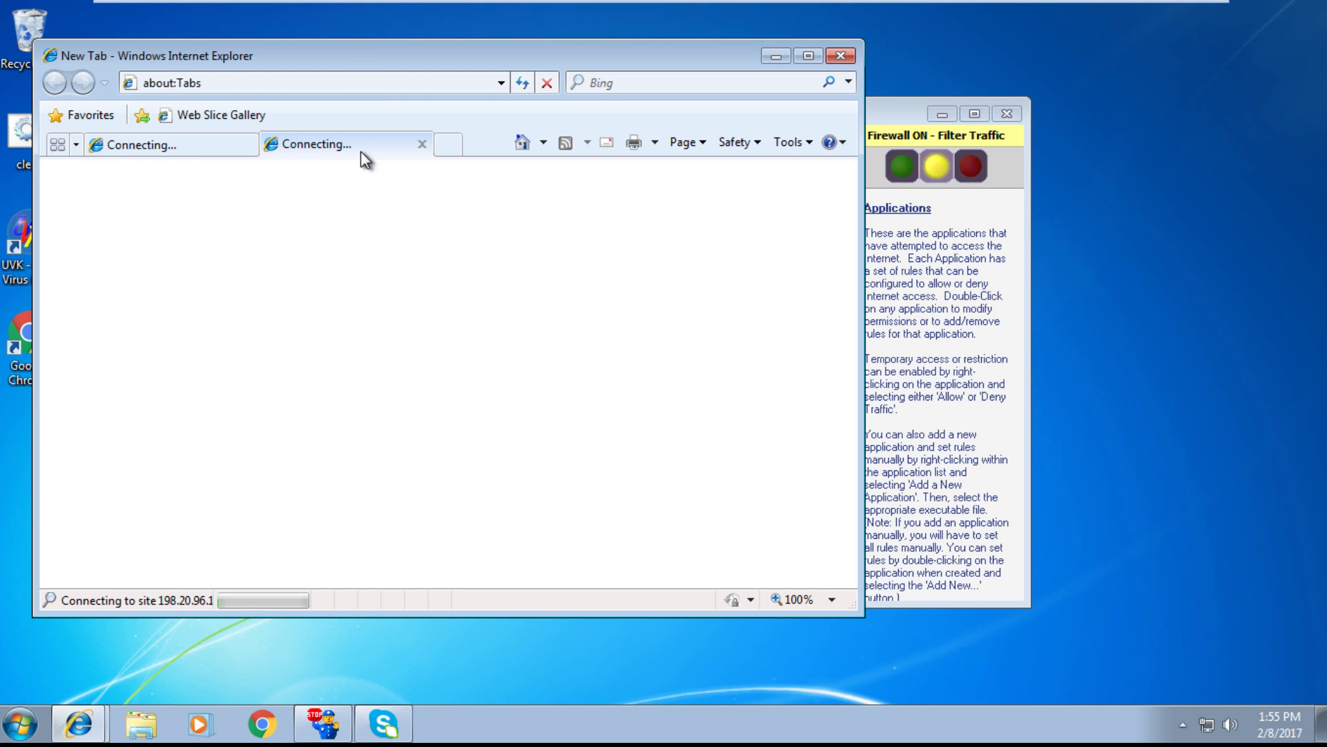
click(195, 154)
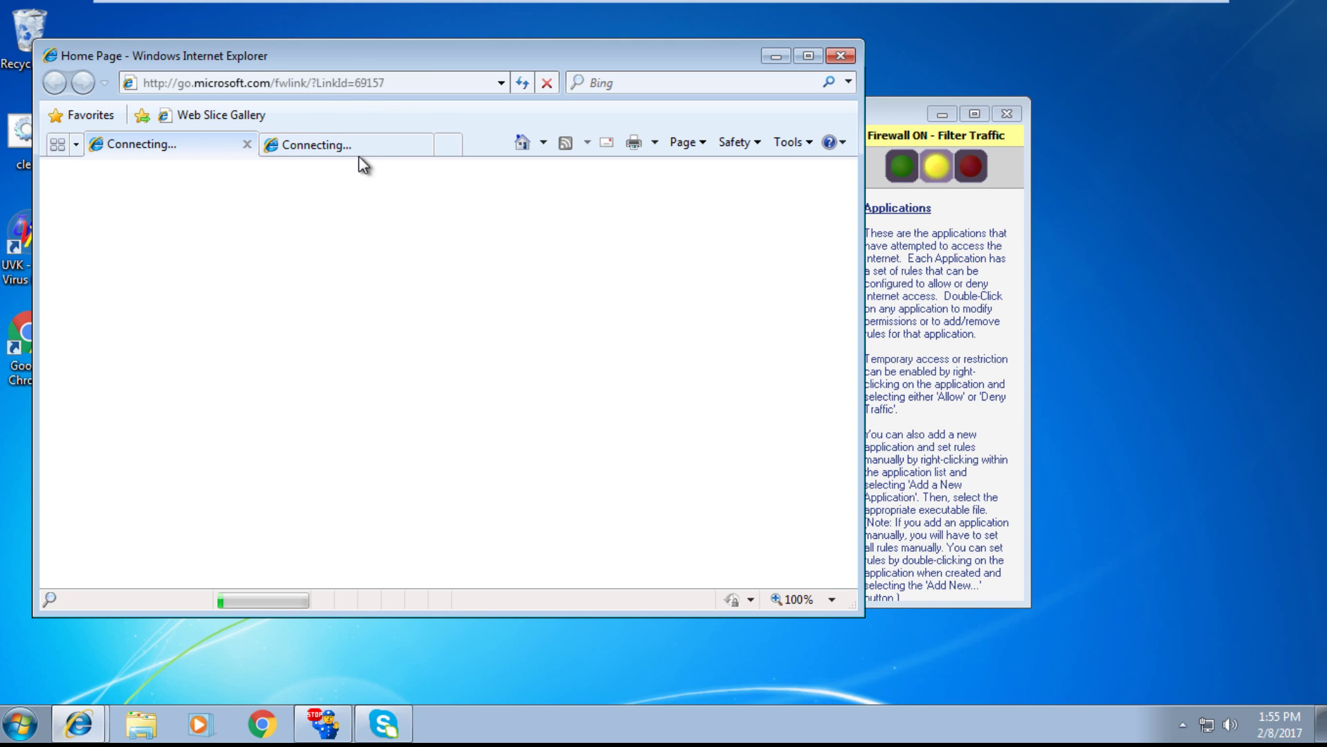
click(379, 146)
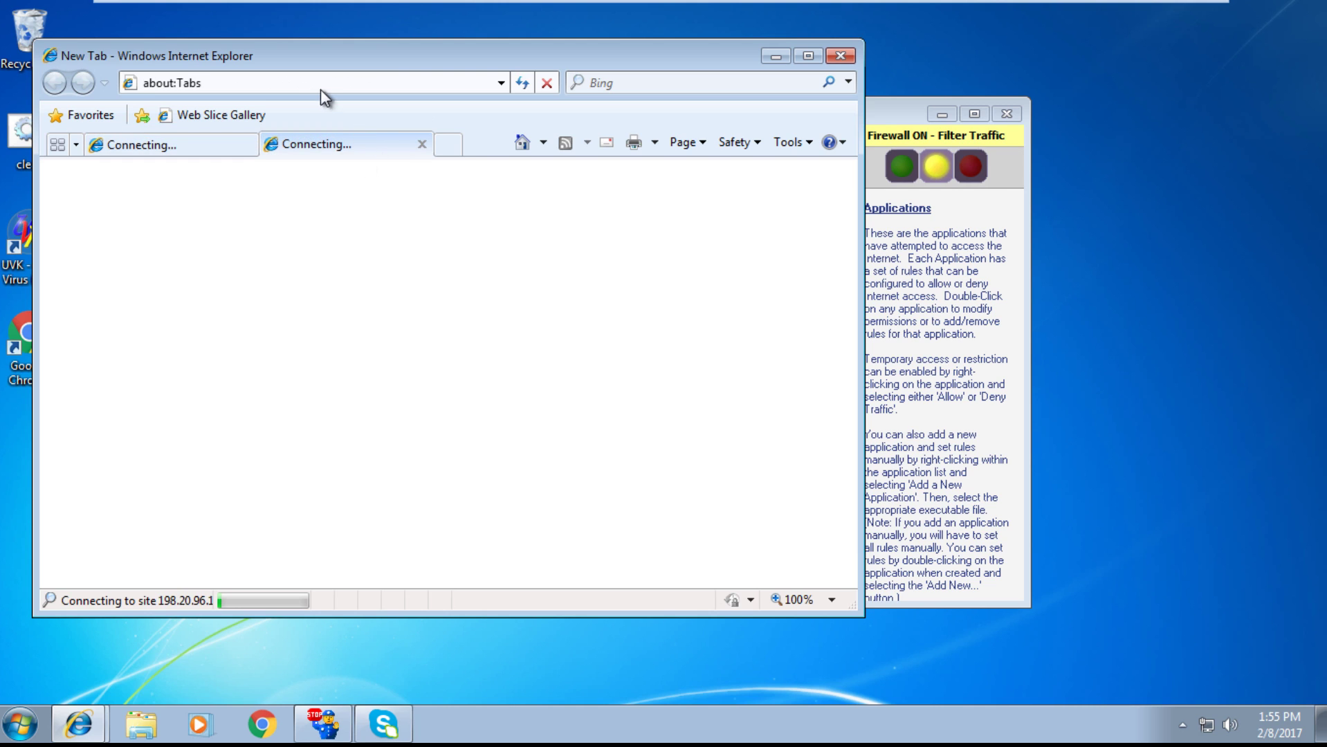
click(321, 85)
text(google.)
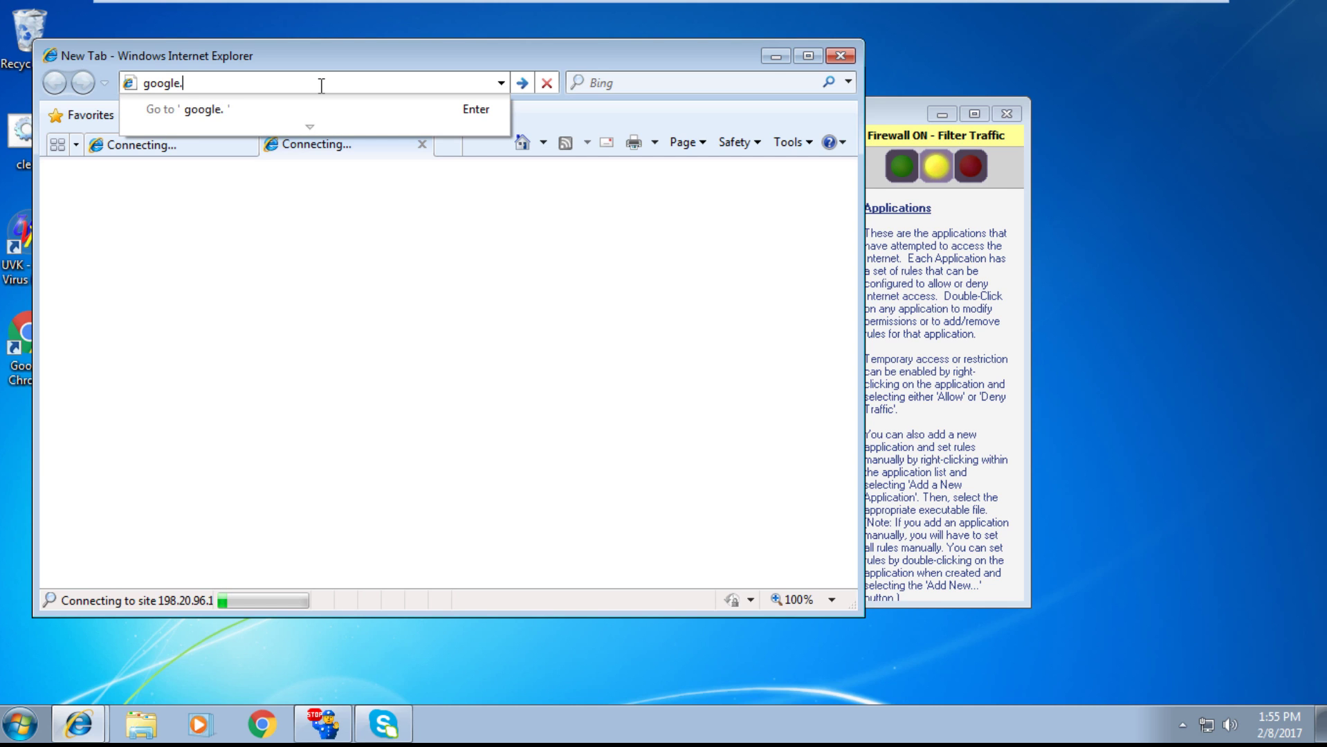
text(com)
key(Return)
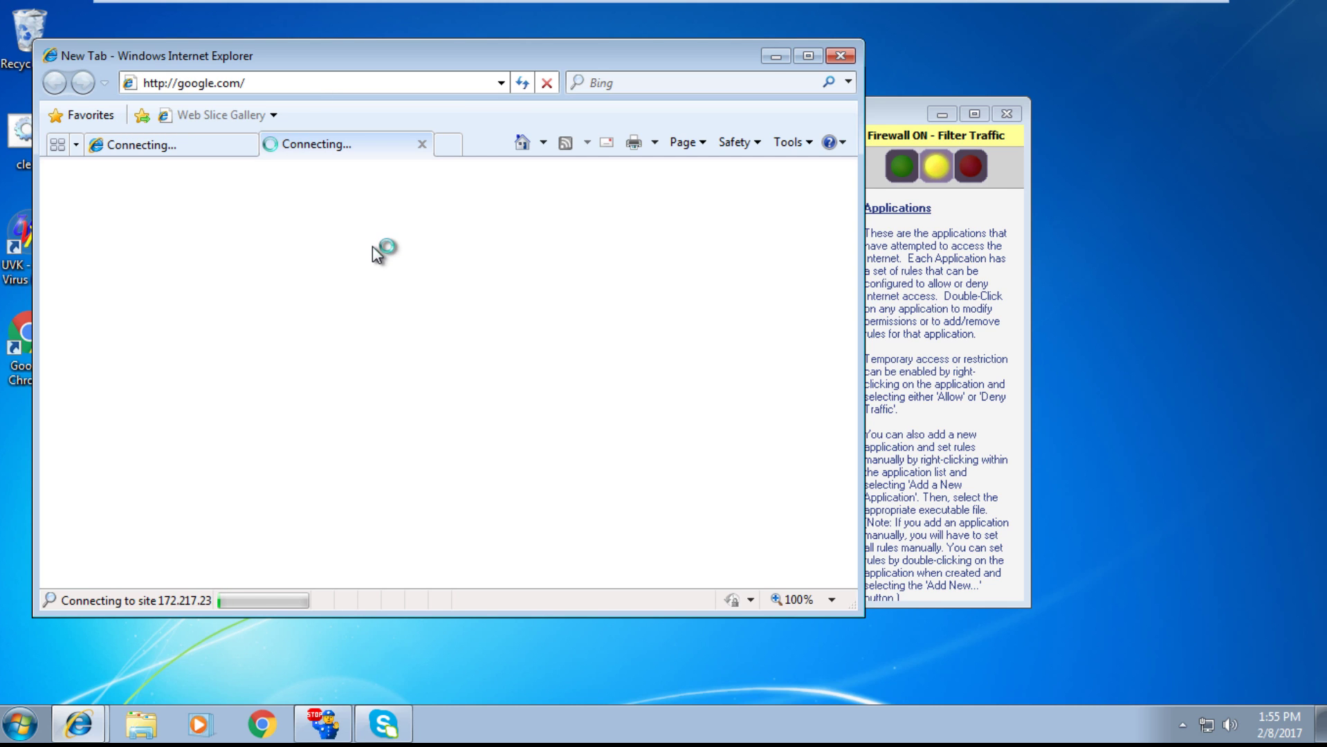
click(171, 151)
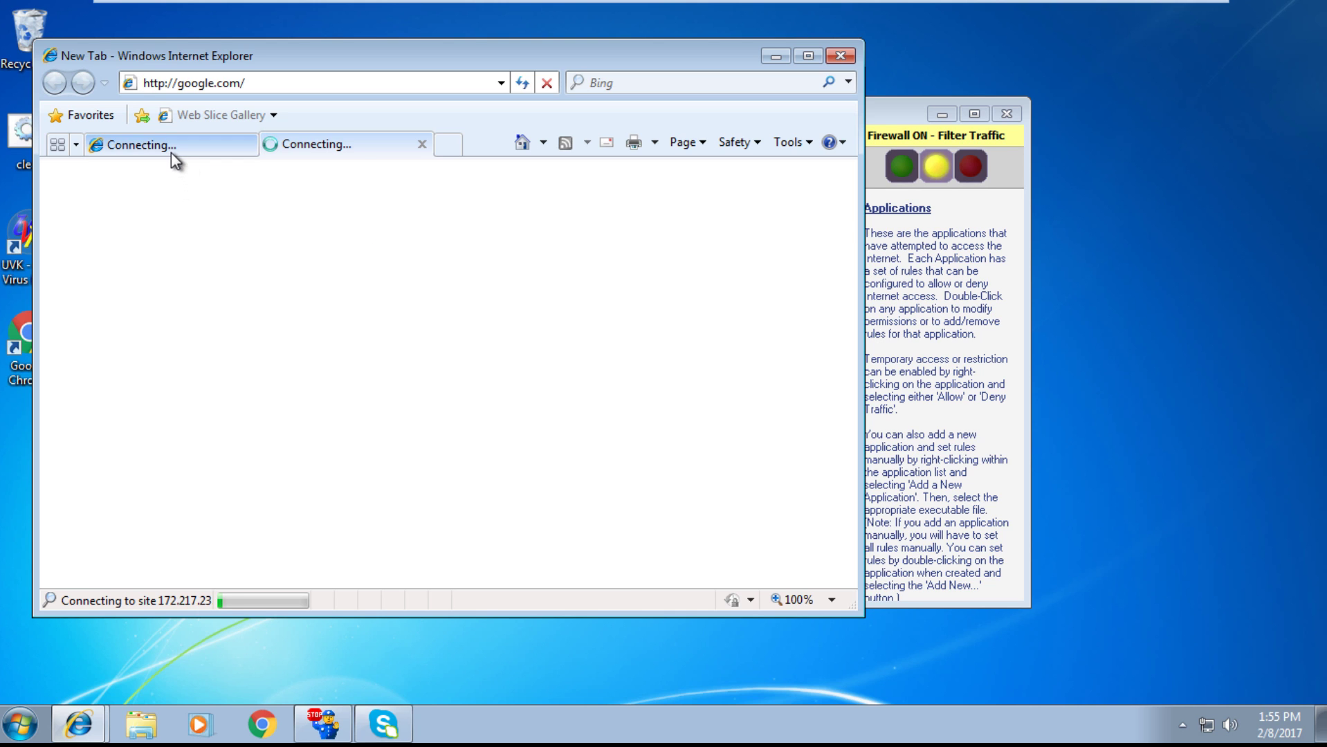
click(320, 146)
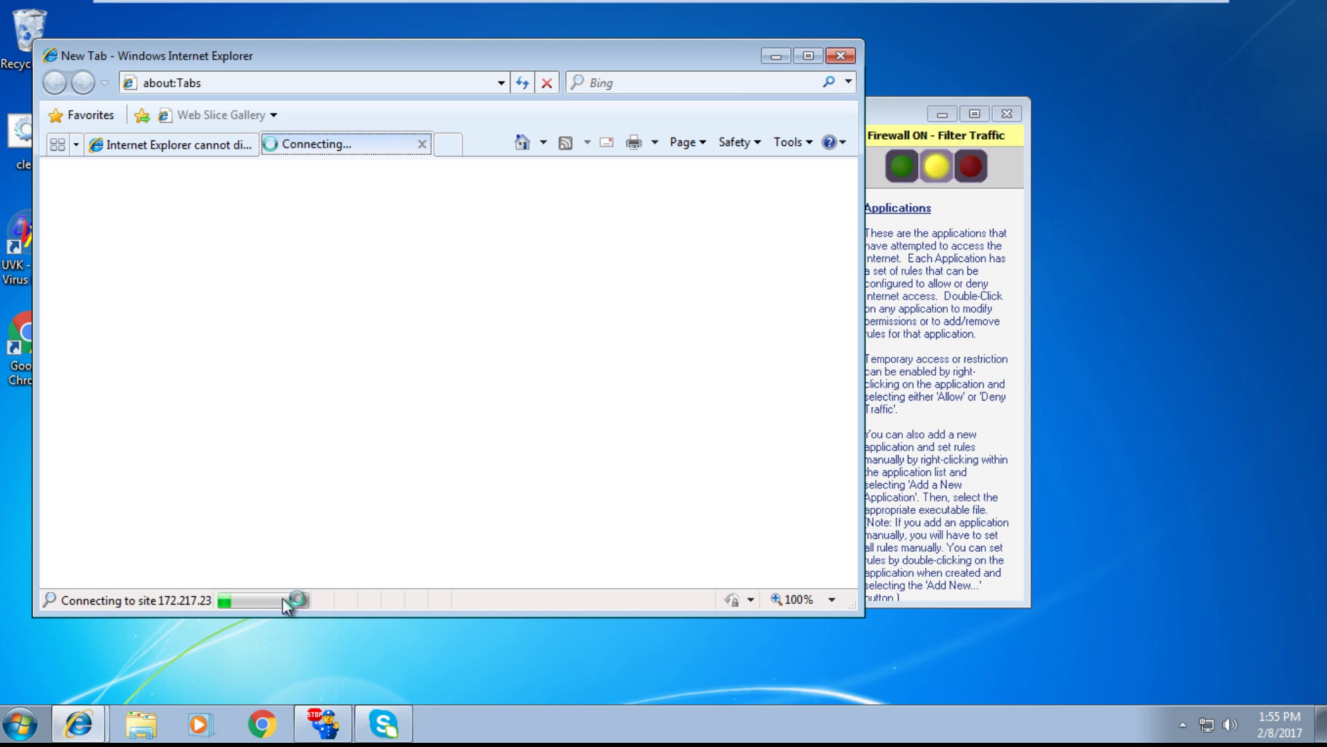
click(171, 153)
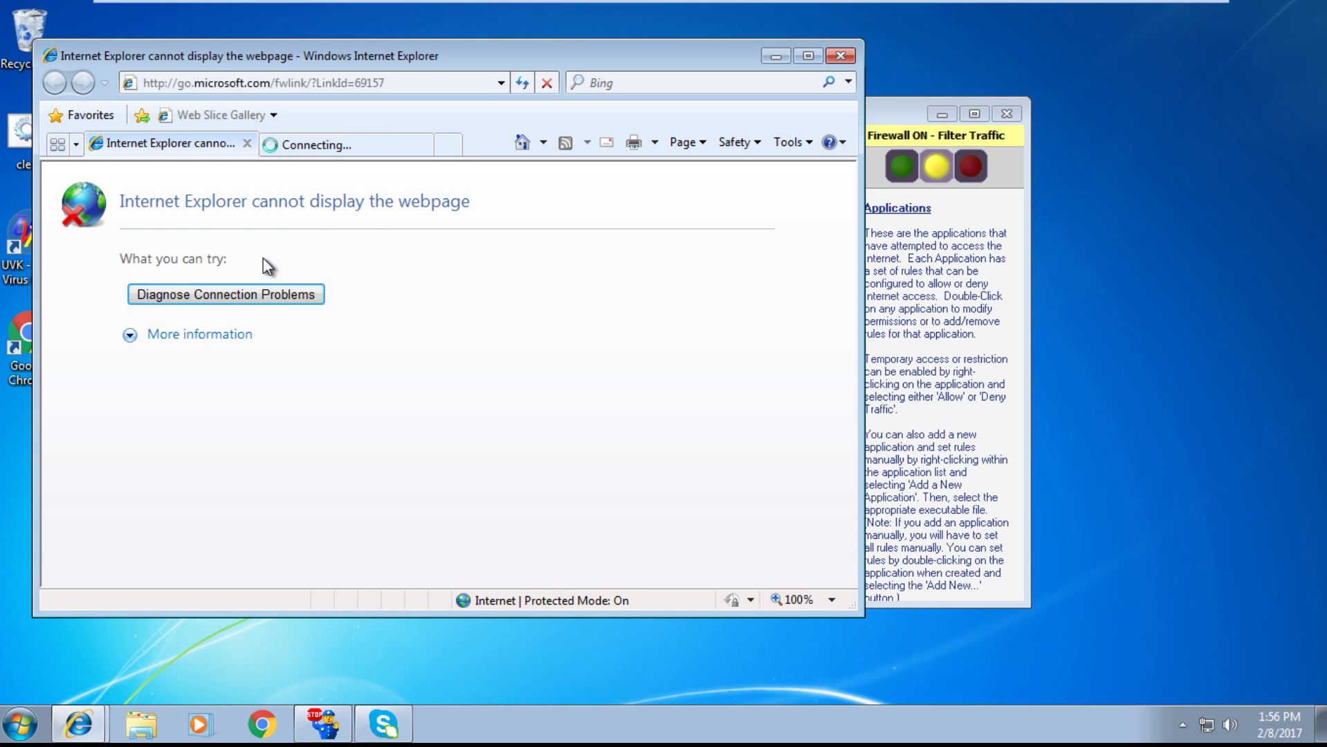
click(346, 143)
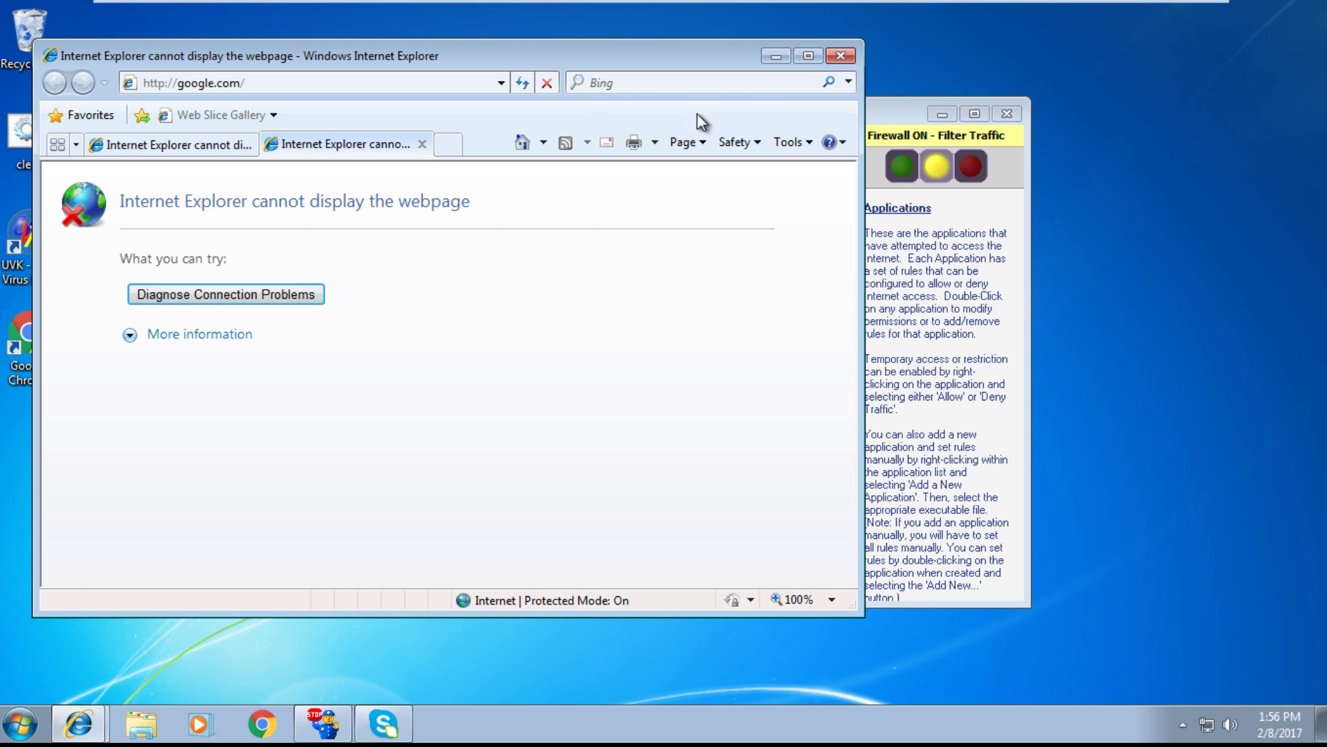
Switch to Privatefirewall and set all rules for Internet Explorer to Allow Traffic.
click(916, 311)
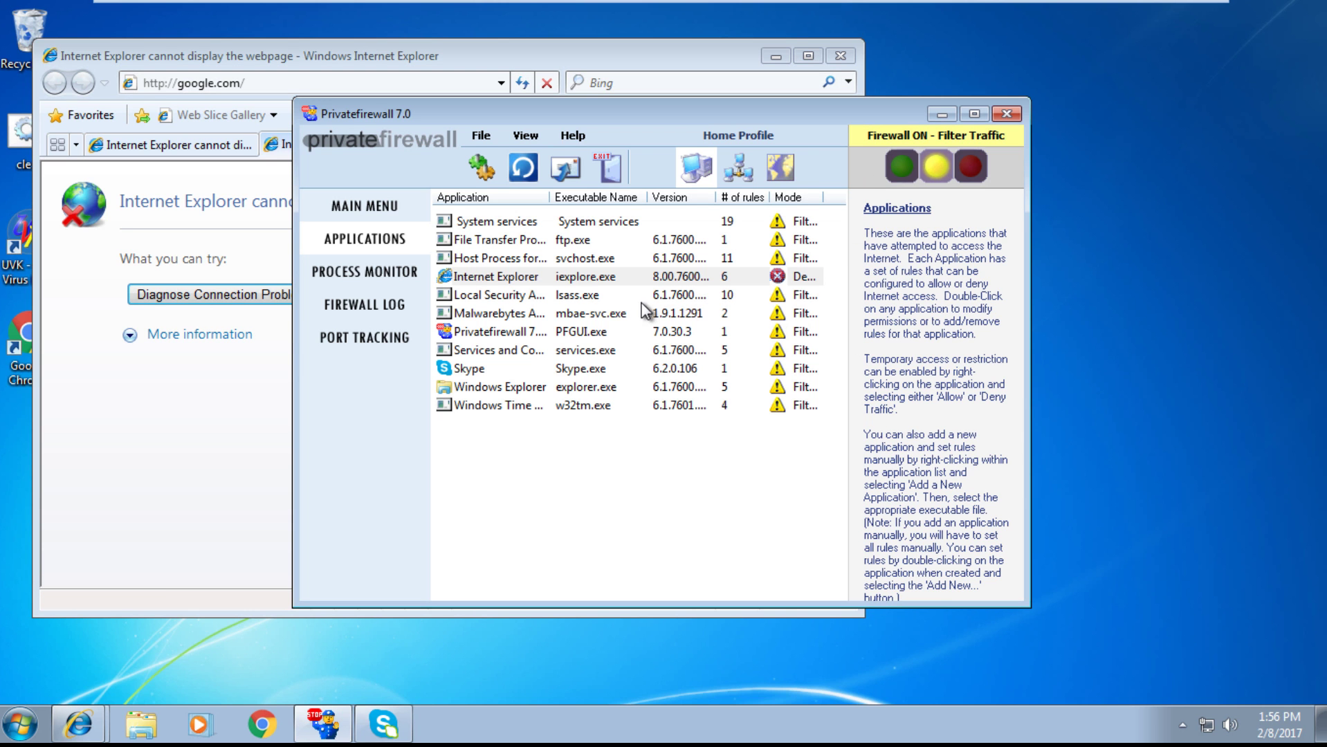
click(791, 275)
right_click(792, 275)
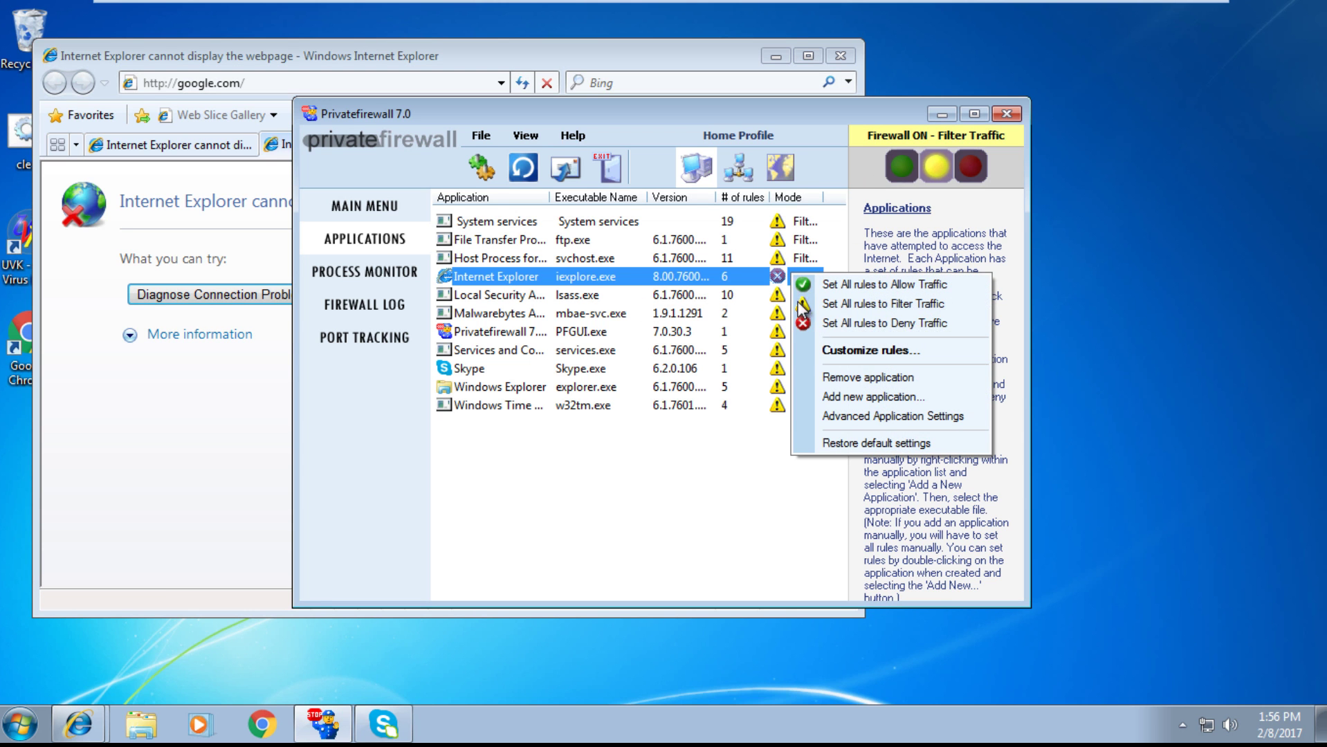
click(846, 287)
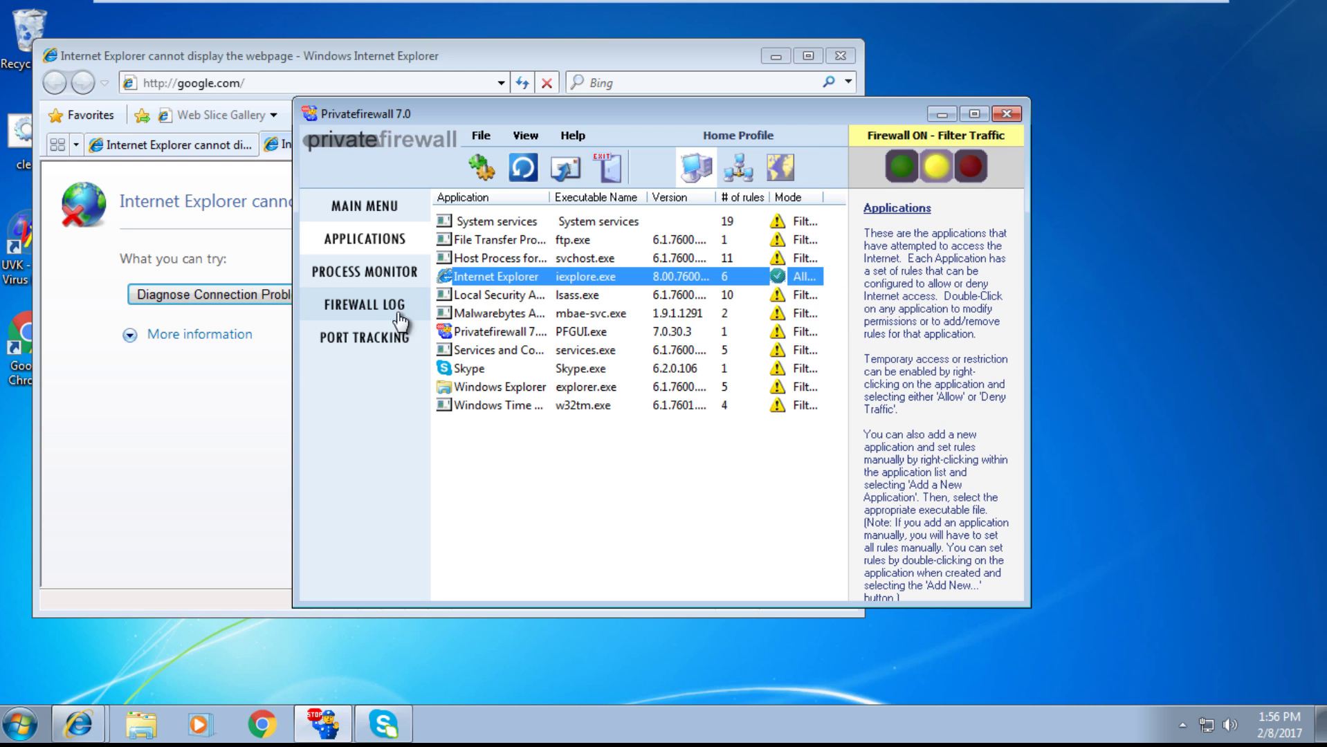
Switch to Internet Explorer, reload google.com to test the allow rule, and close the browser with all its tabs.
click(205, 410)
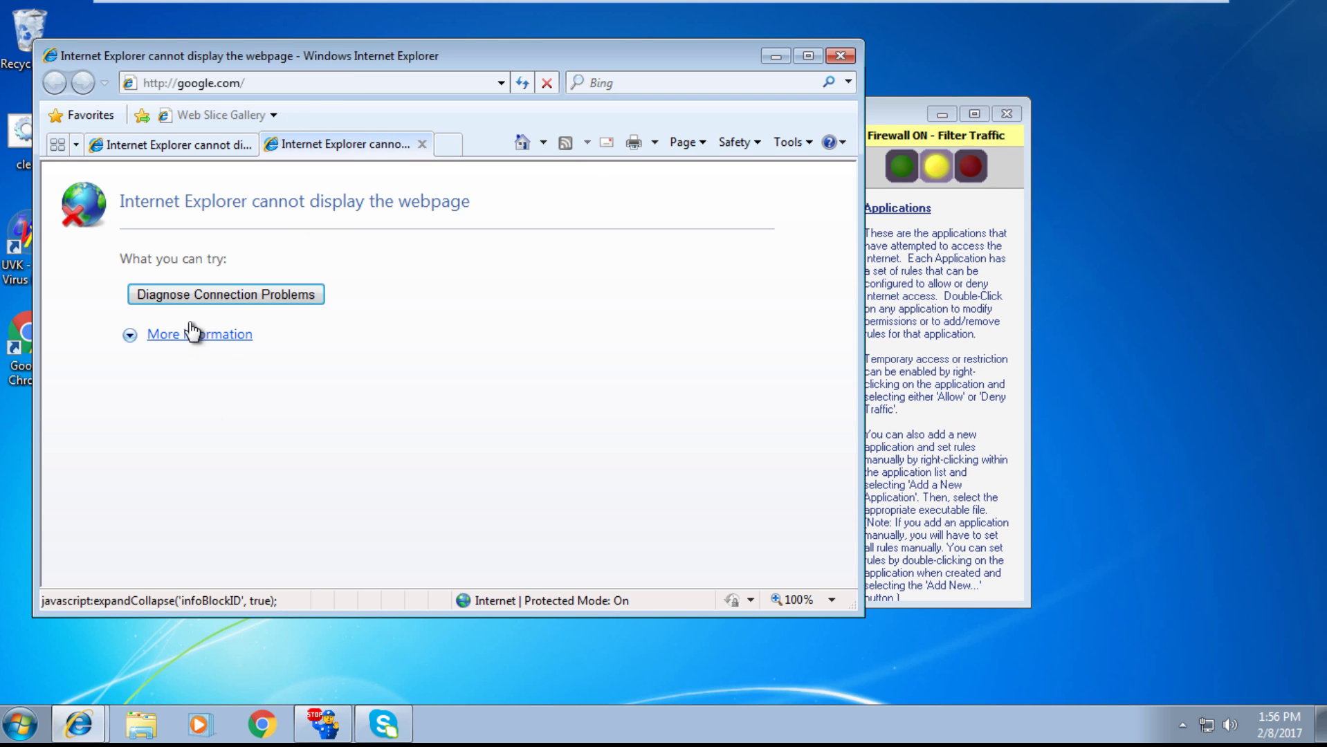
click(323, 83)
key(Return)
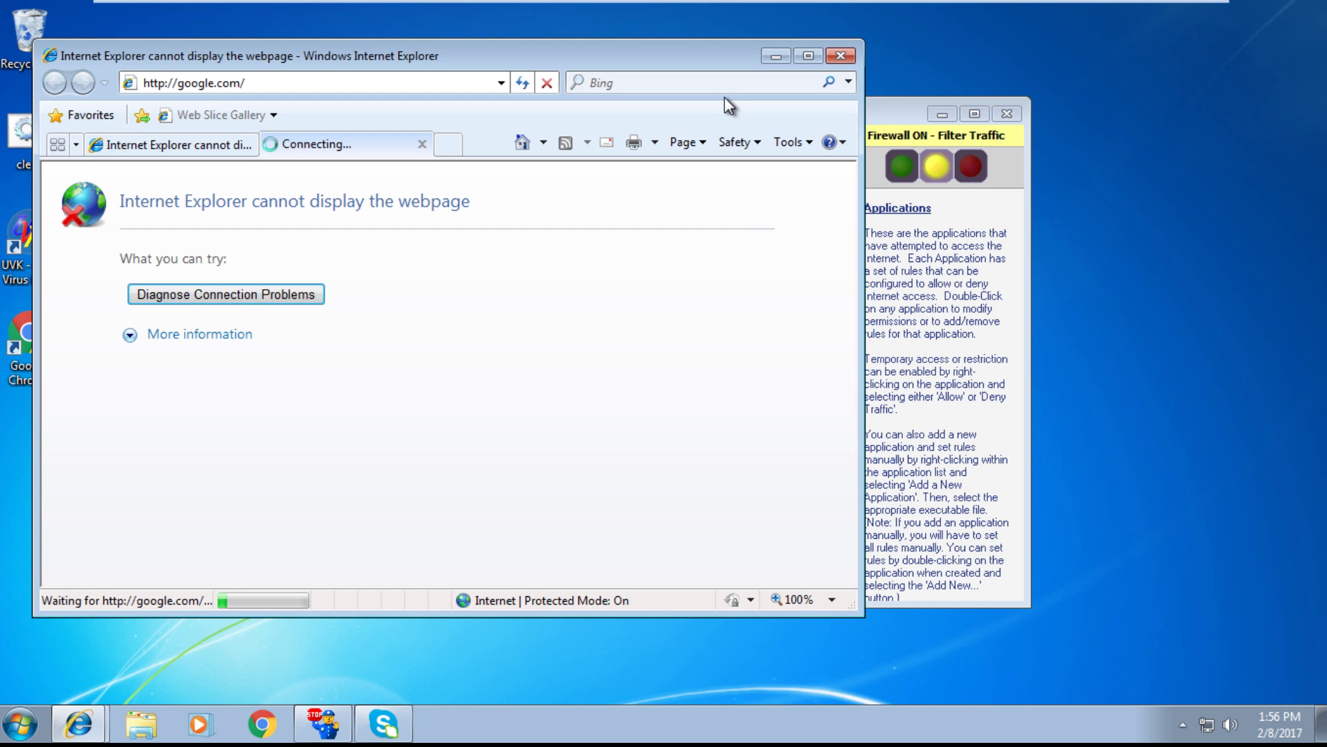
click(954, 282)
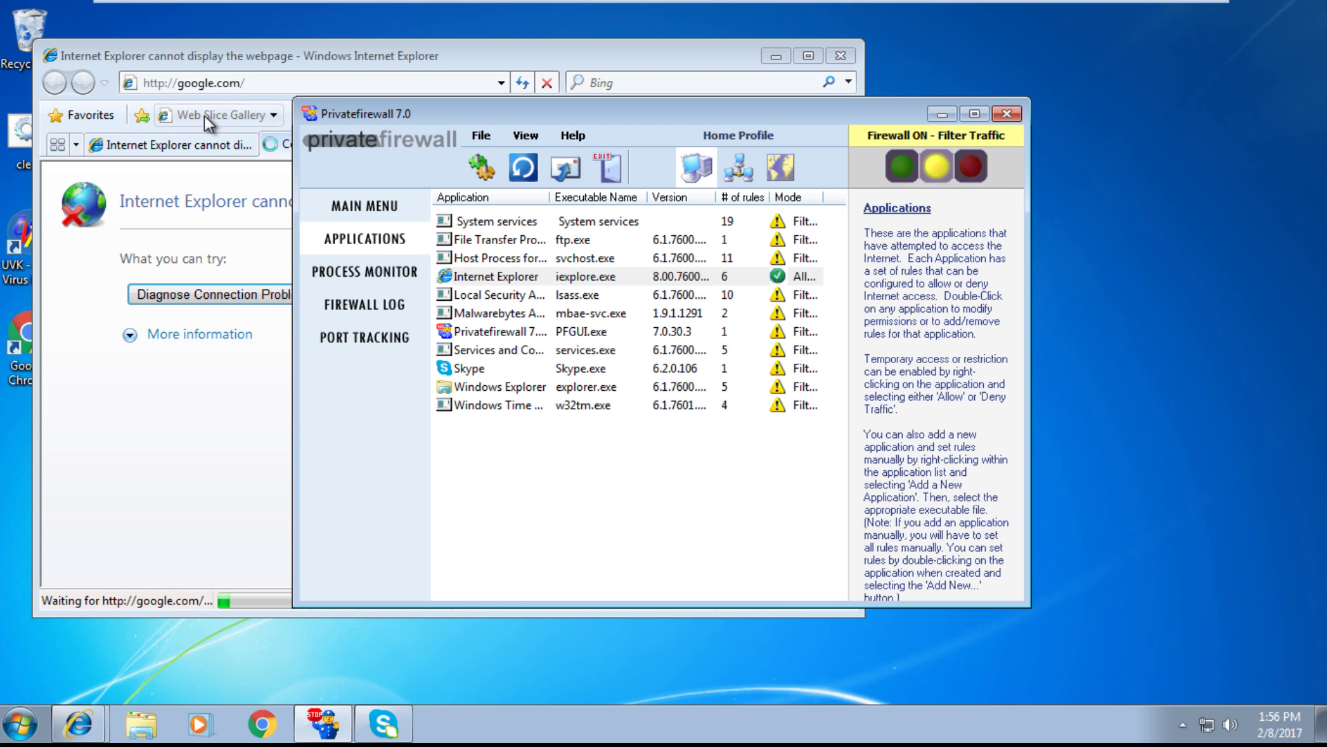
click(381, 58)
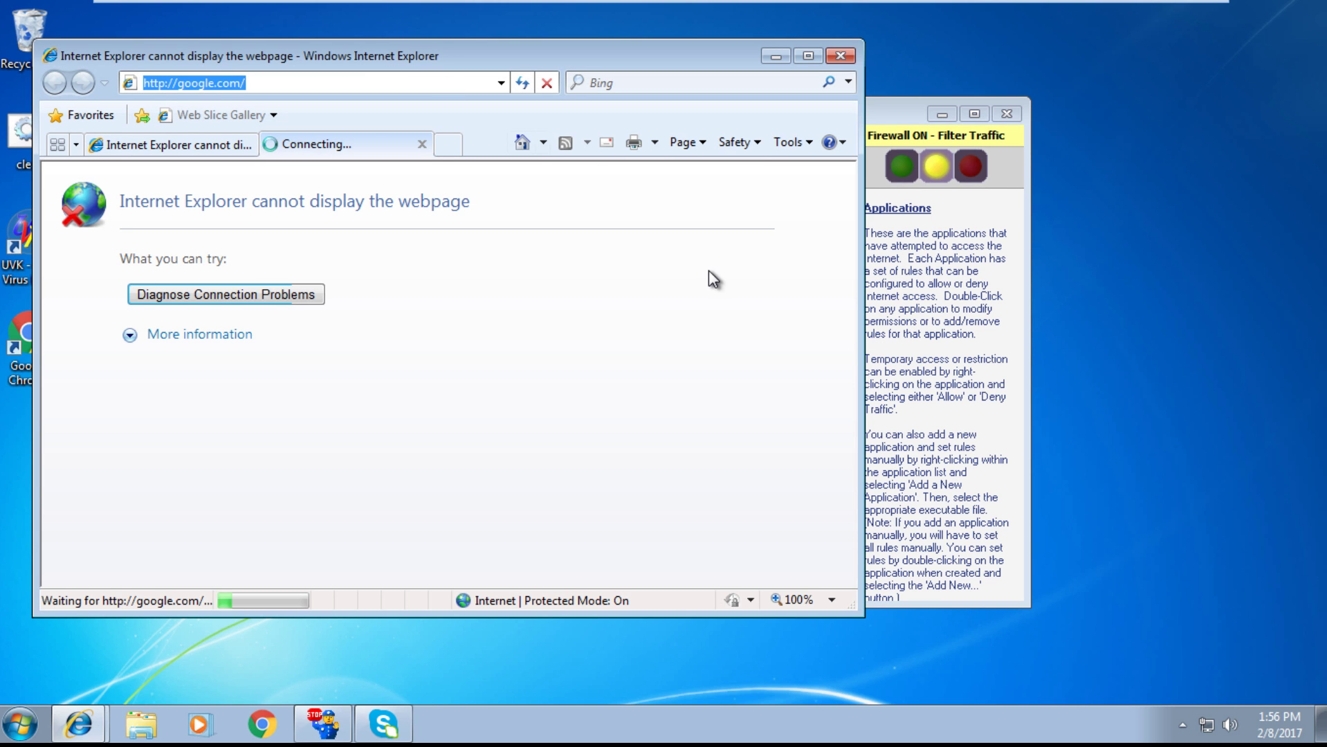
click(893, 293)
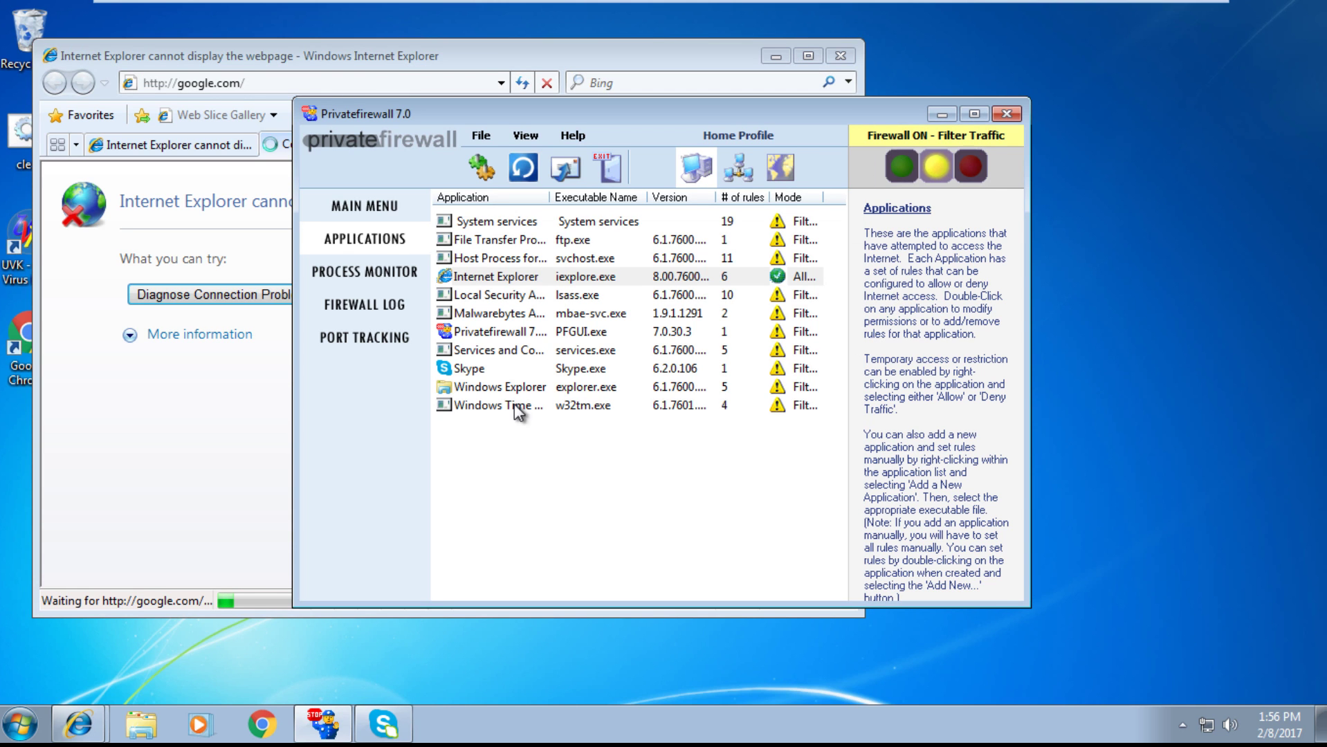
click(495, 331)
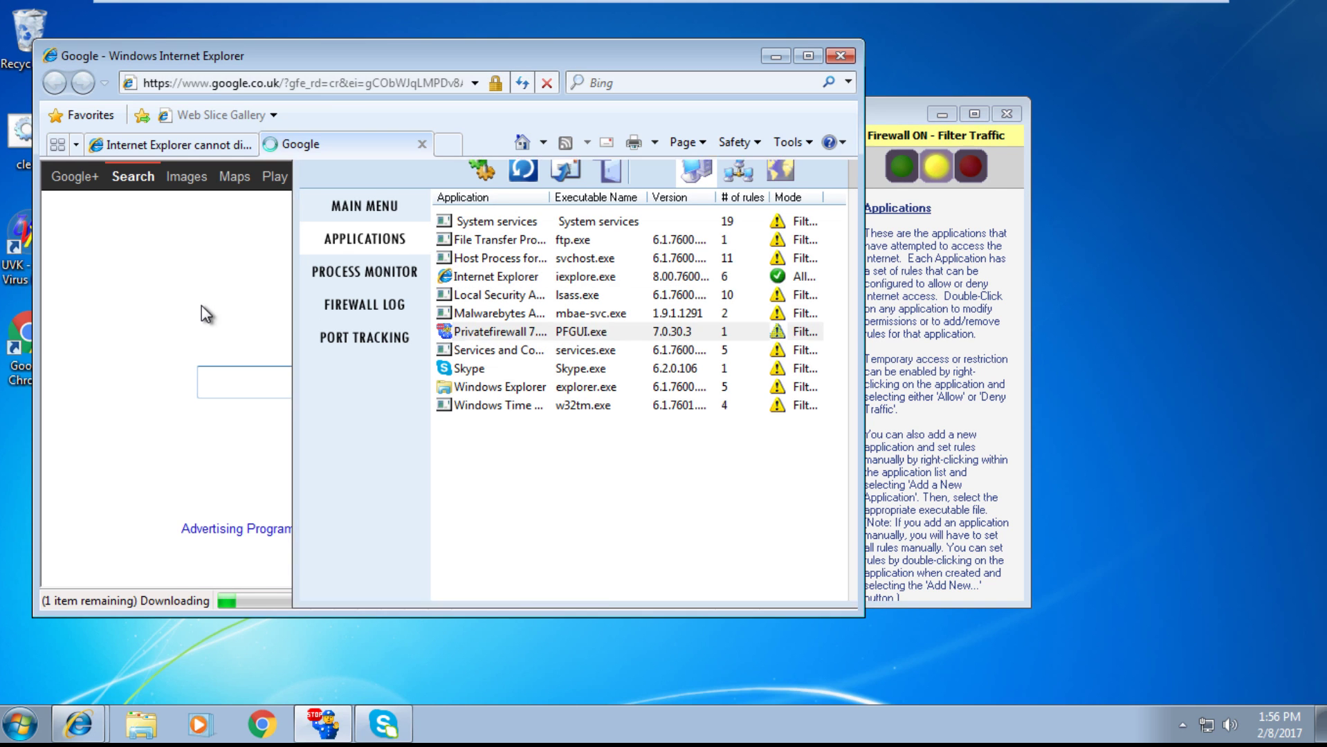
click(207, 310)
click(305, 386)
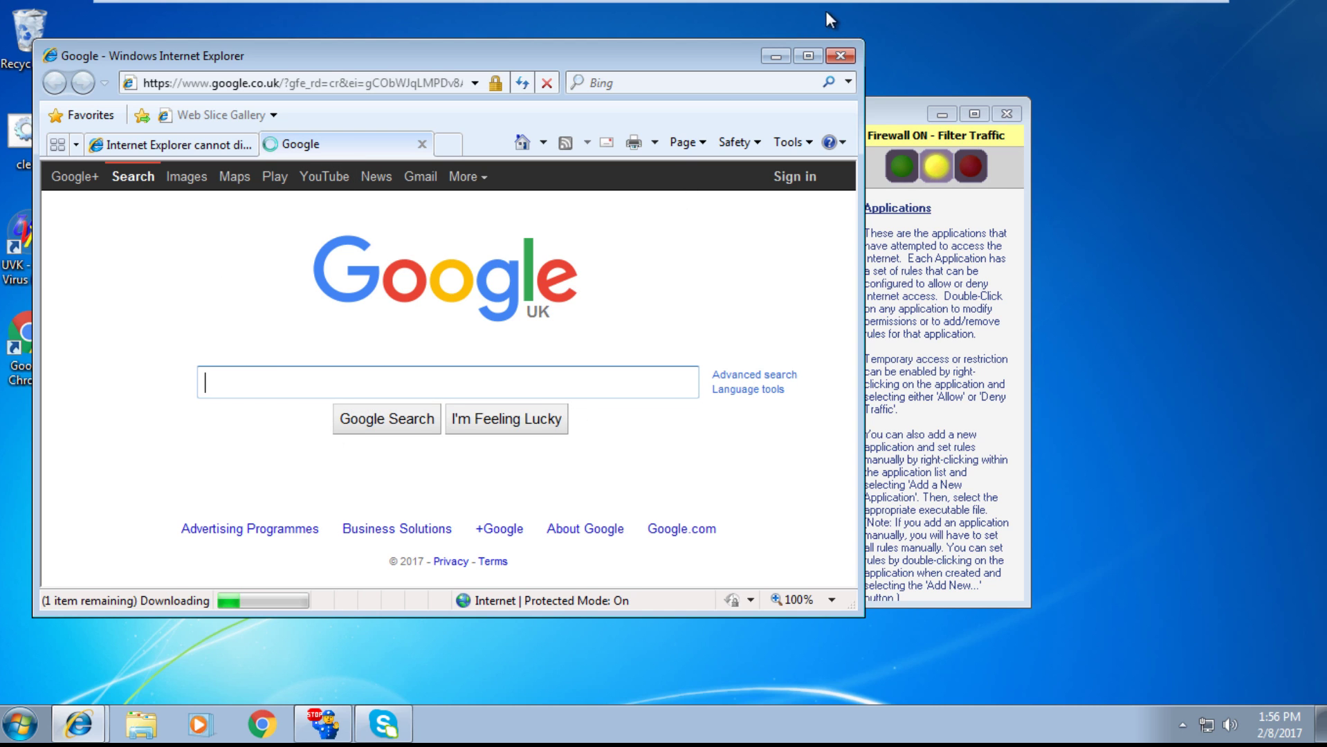
click(839, 56)
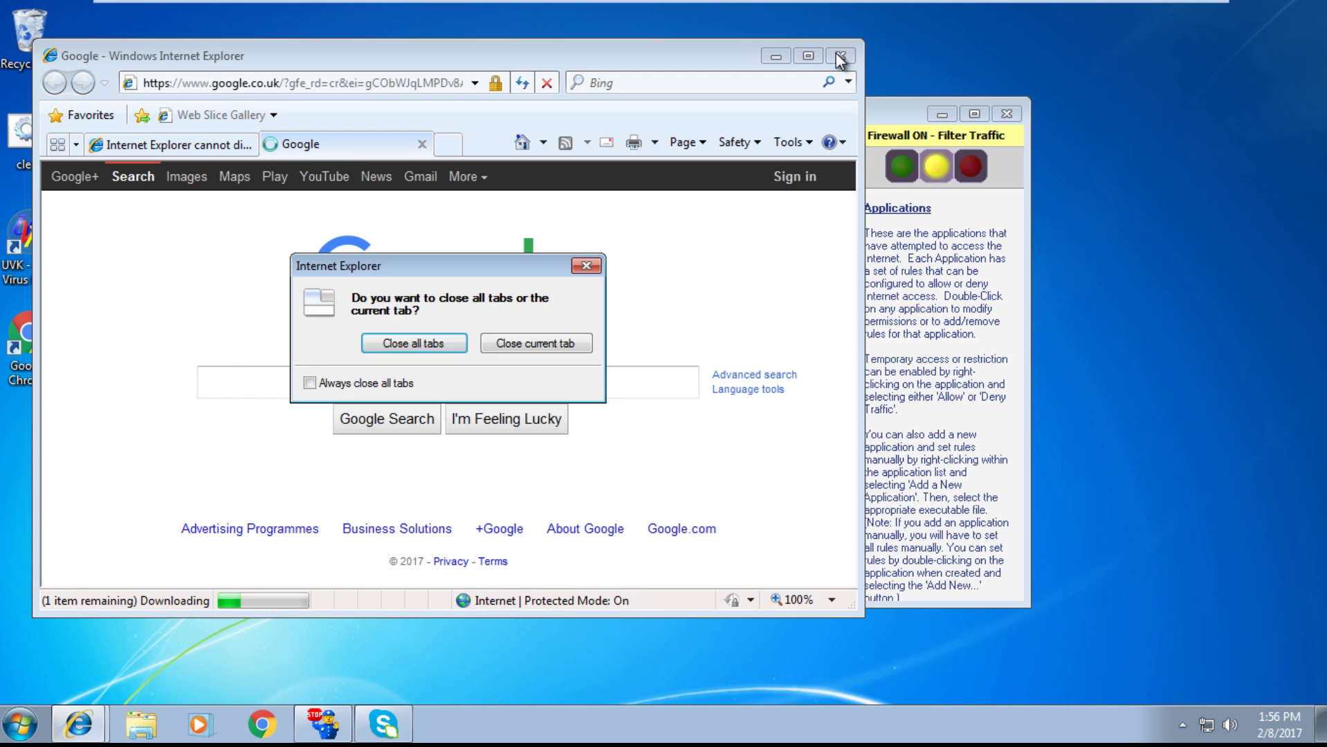
click(425, 341)
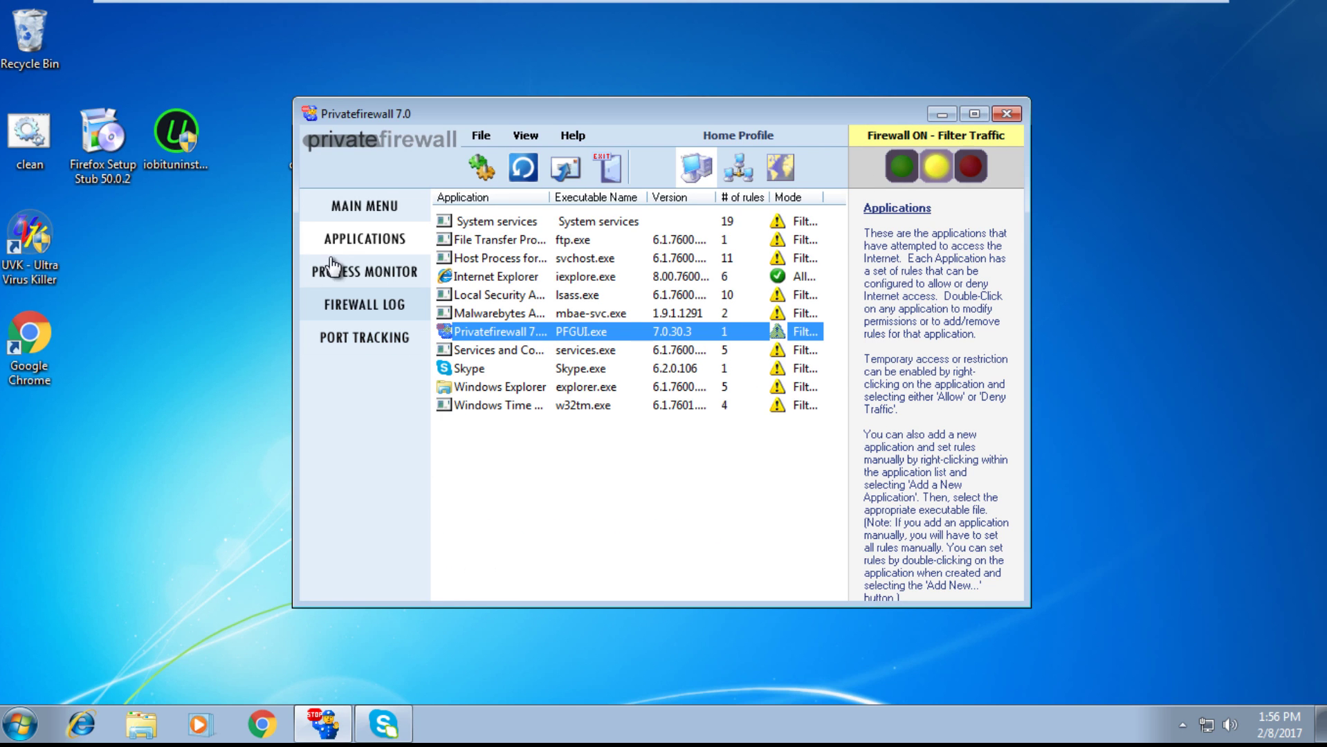
Check Privatefirewall's port tracking list, and set Network Security to High before closing the firewall window.
click(367, 340)
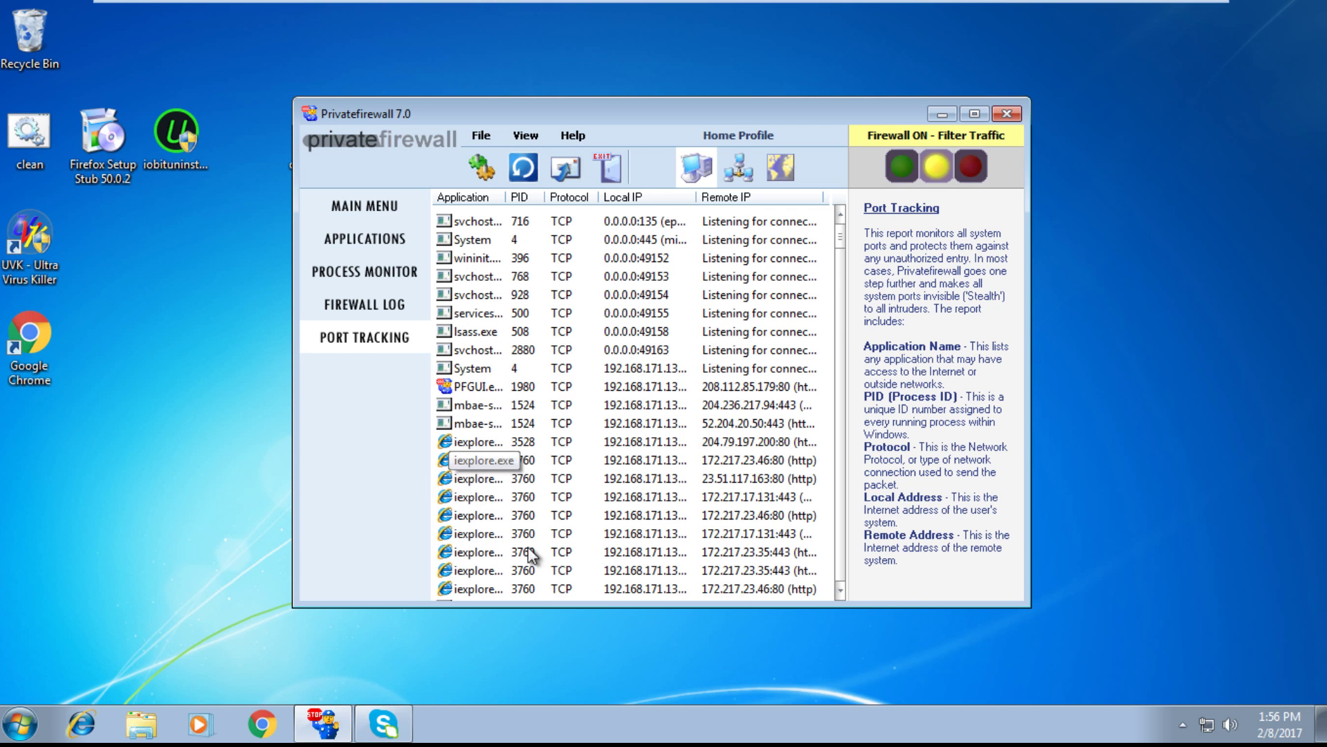
drag(836, 247, 863, 173)
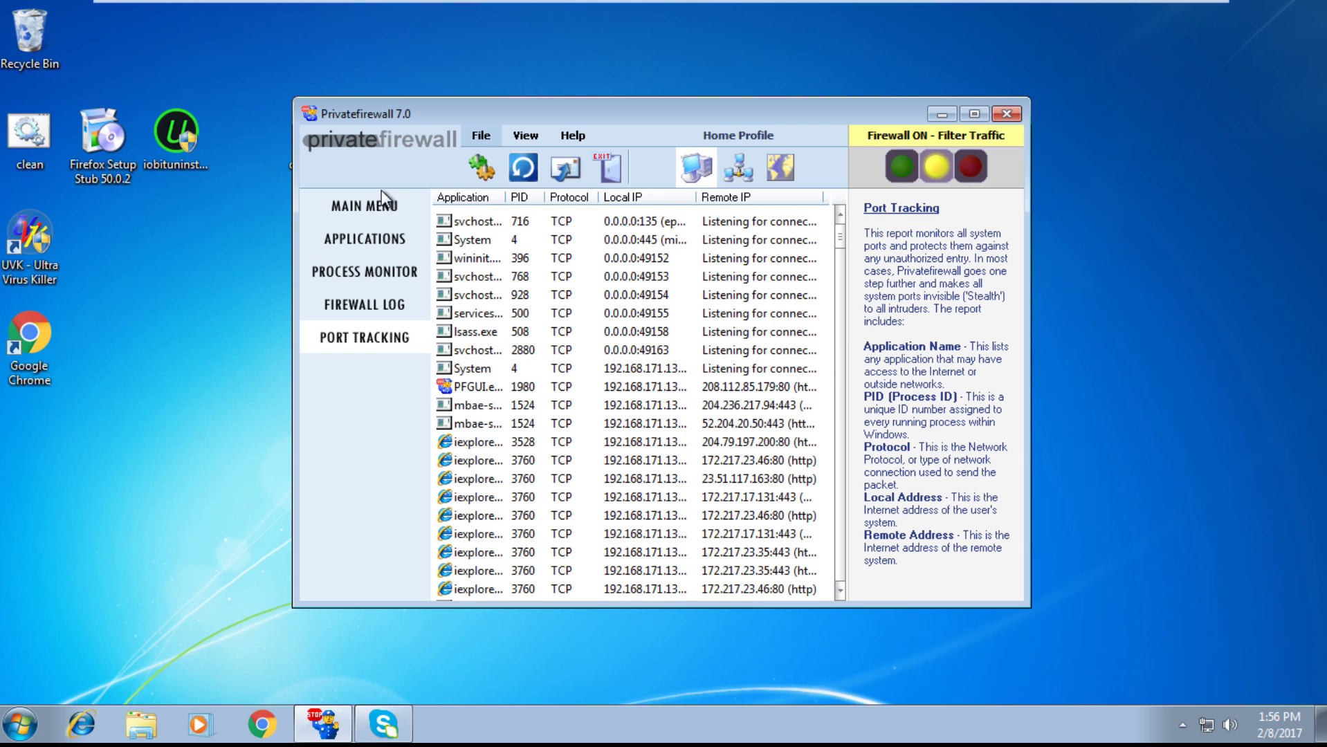
click(389, 220)
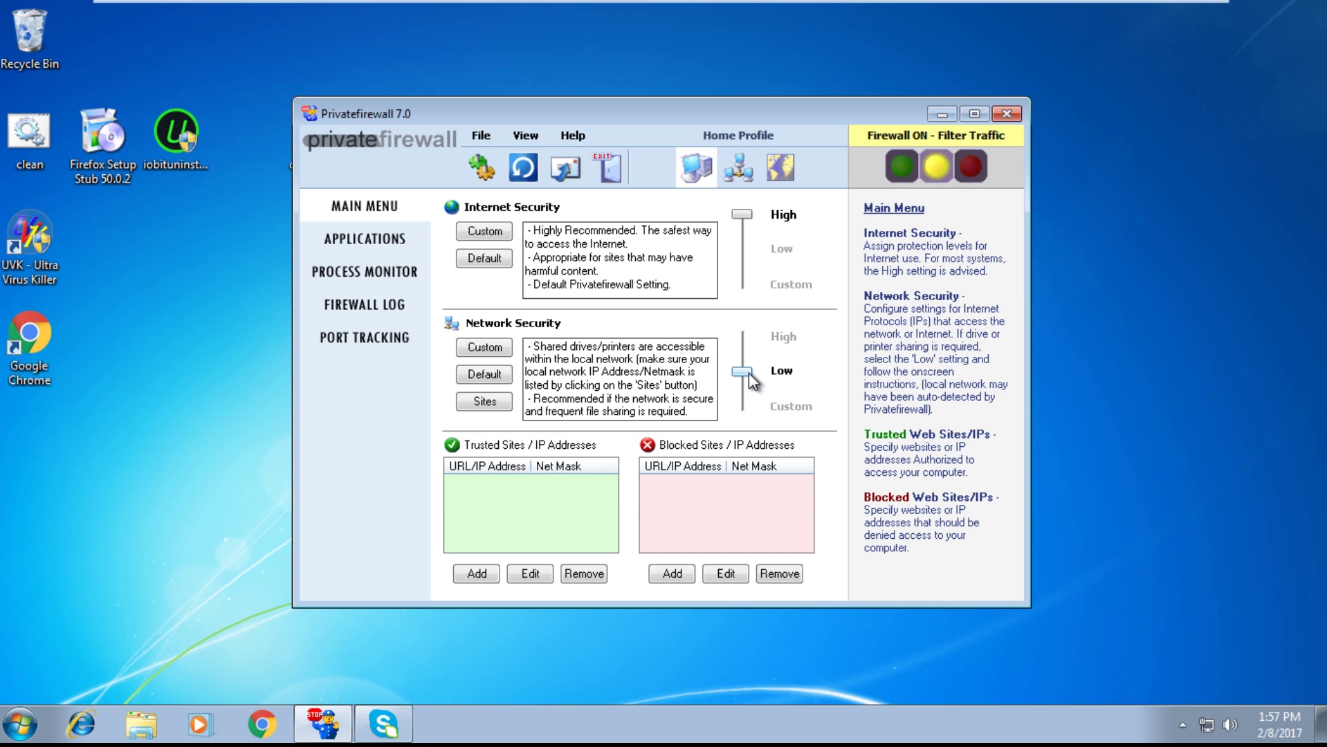
drag(749, 373, 744, 324)
drag(743, 332, 755, 408)
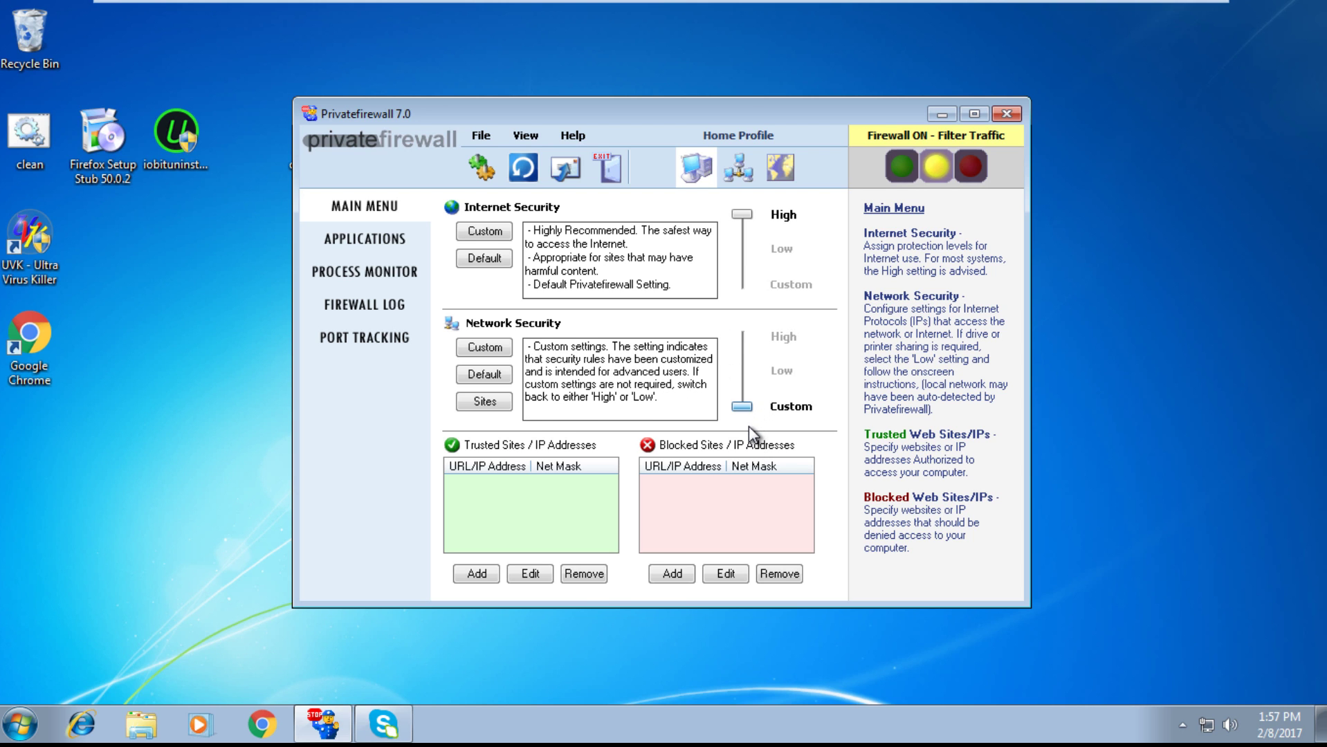
drag(748, 415, 757, 324)
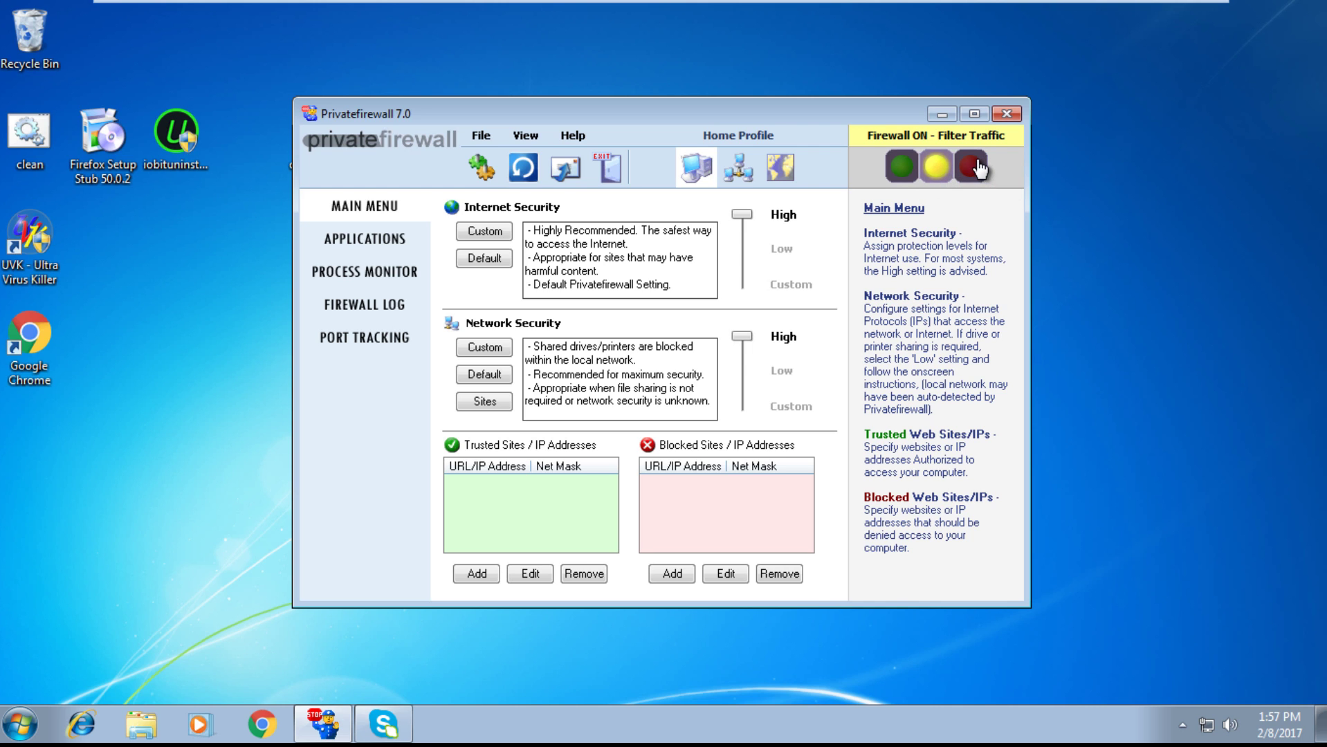
click(1018, 111)
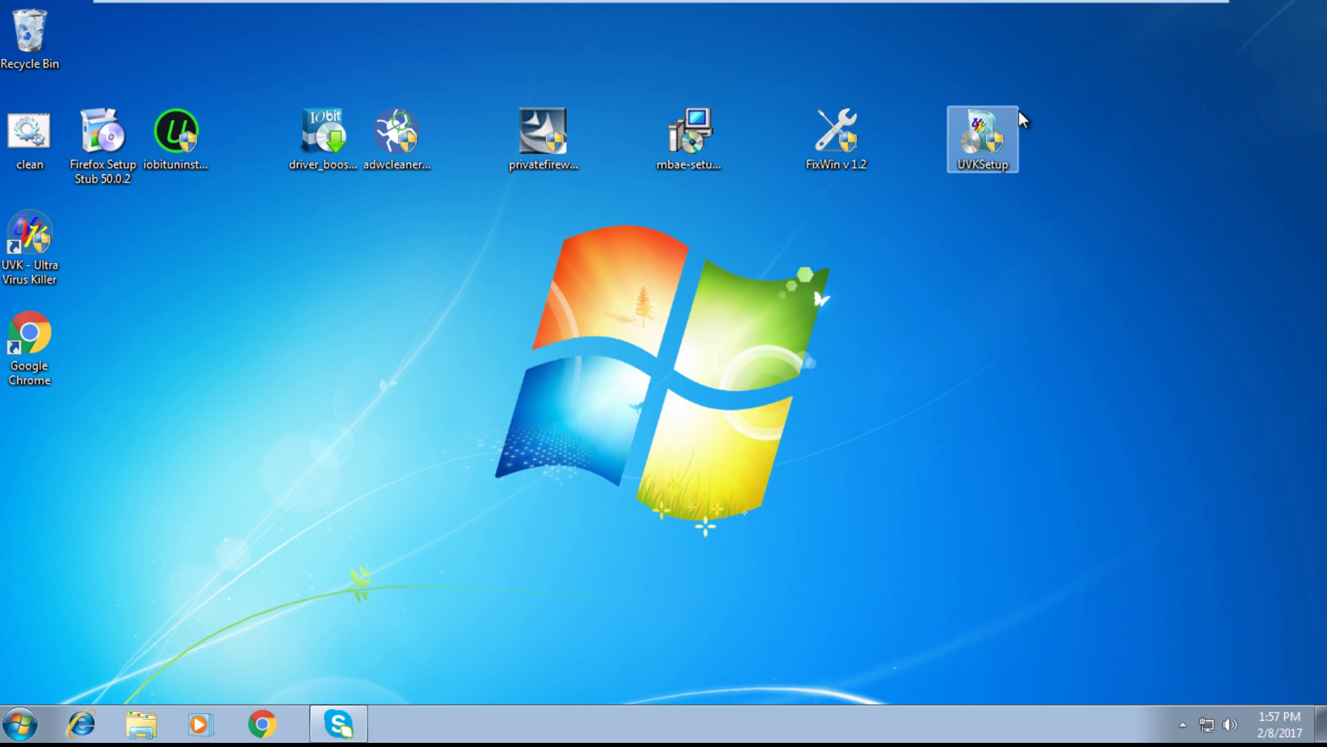
Launch AdwCleaner with administrator permission, accept its license agreement and start a scan.
double_click(407, 160)
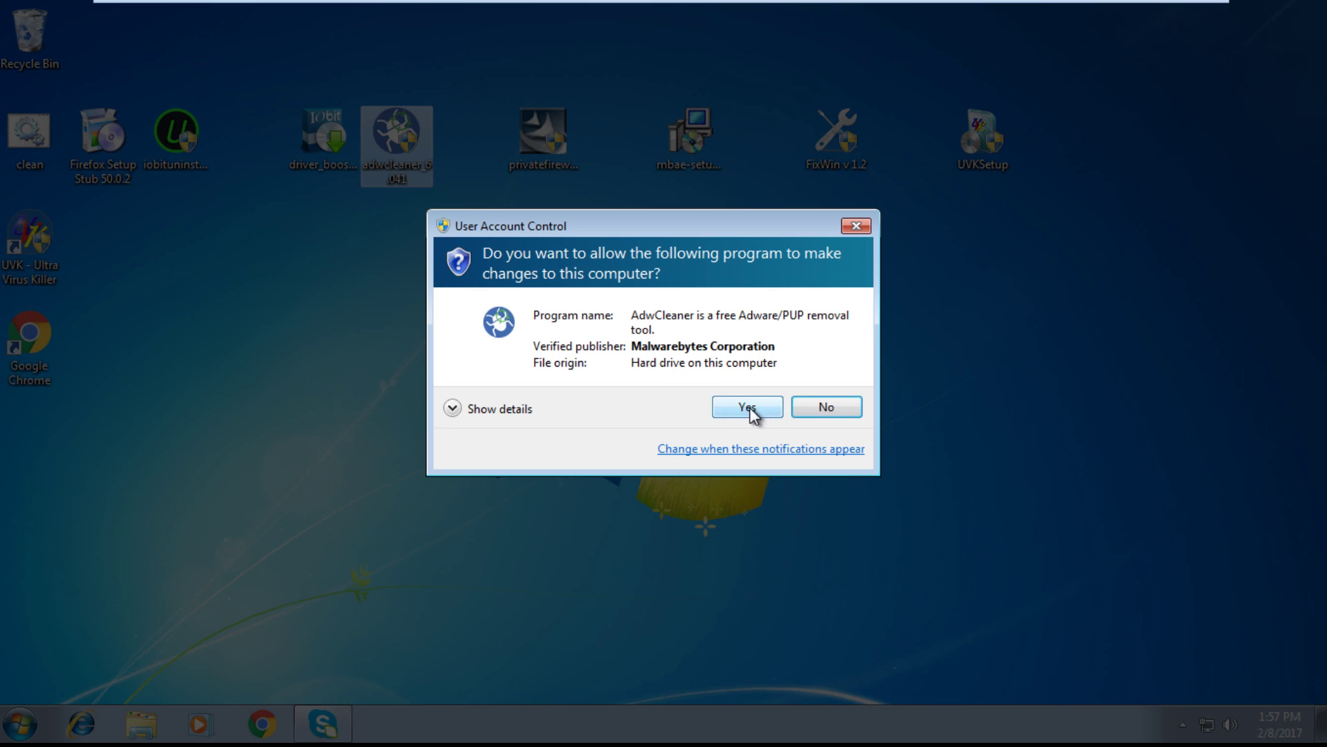
click(748, 410)
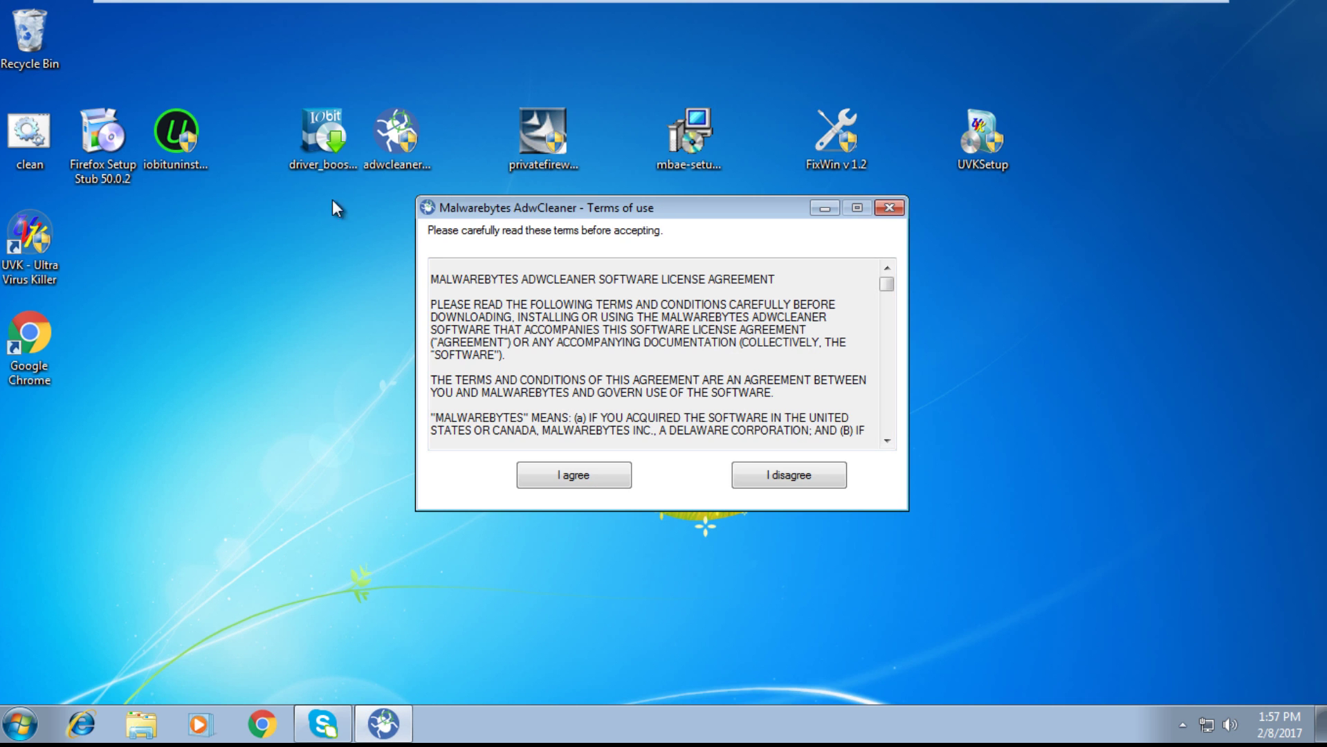
click(611, 492)
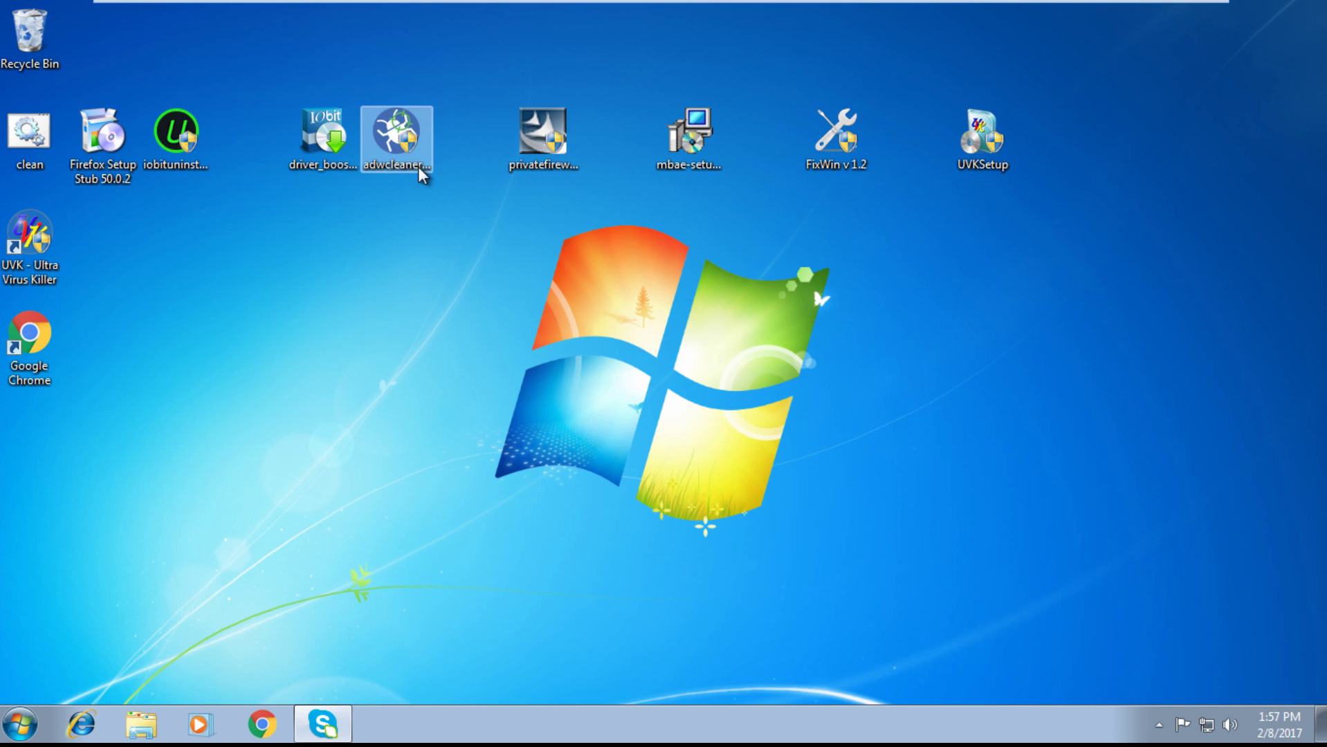
mouse_move(403, 158)
mouse_down()
mouse_move(436, 156)
mouse_move(423, 157)
mouse_up()
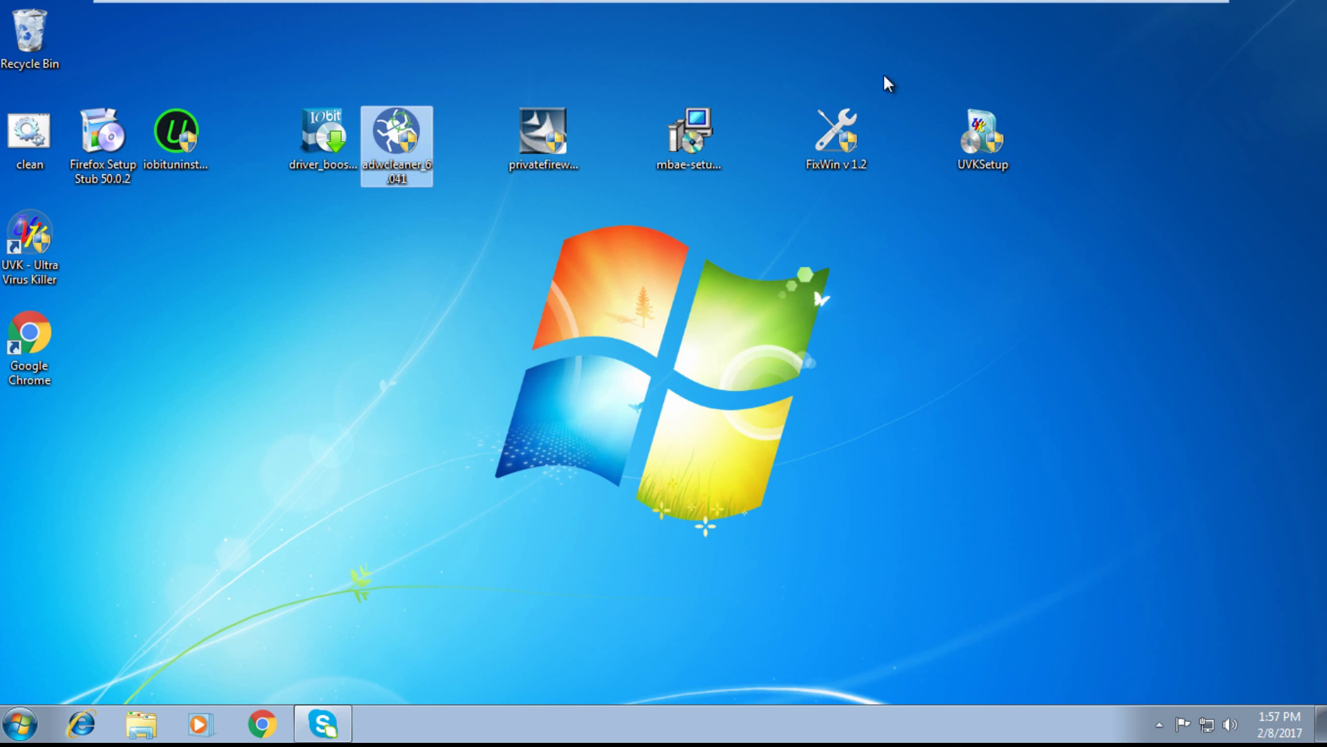
click(1003, 126)
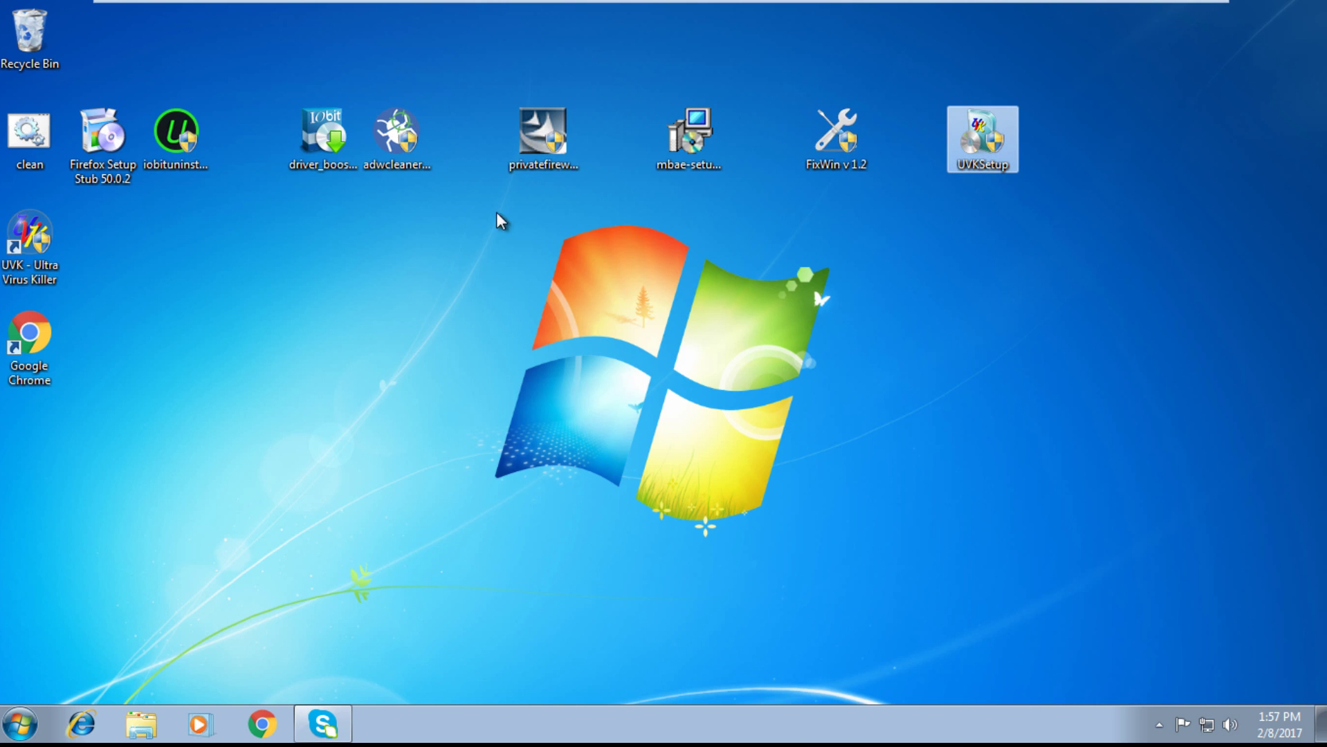
click(426, 177)
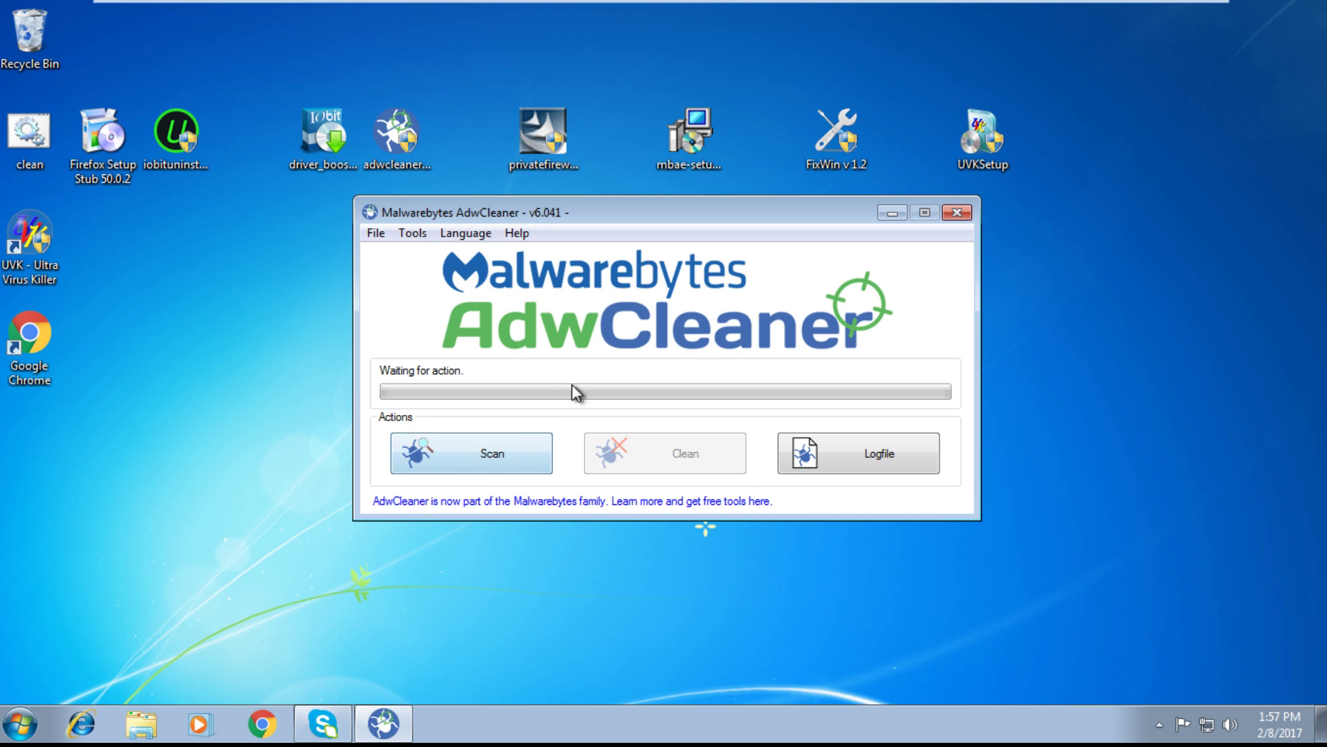
click(515, 466)
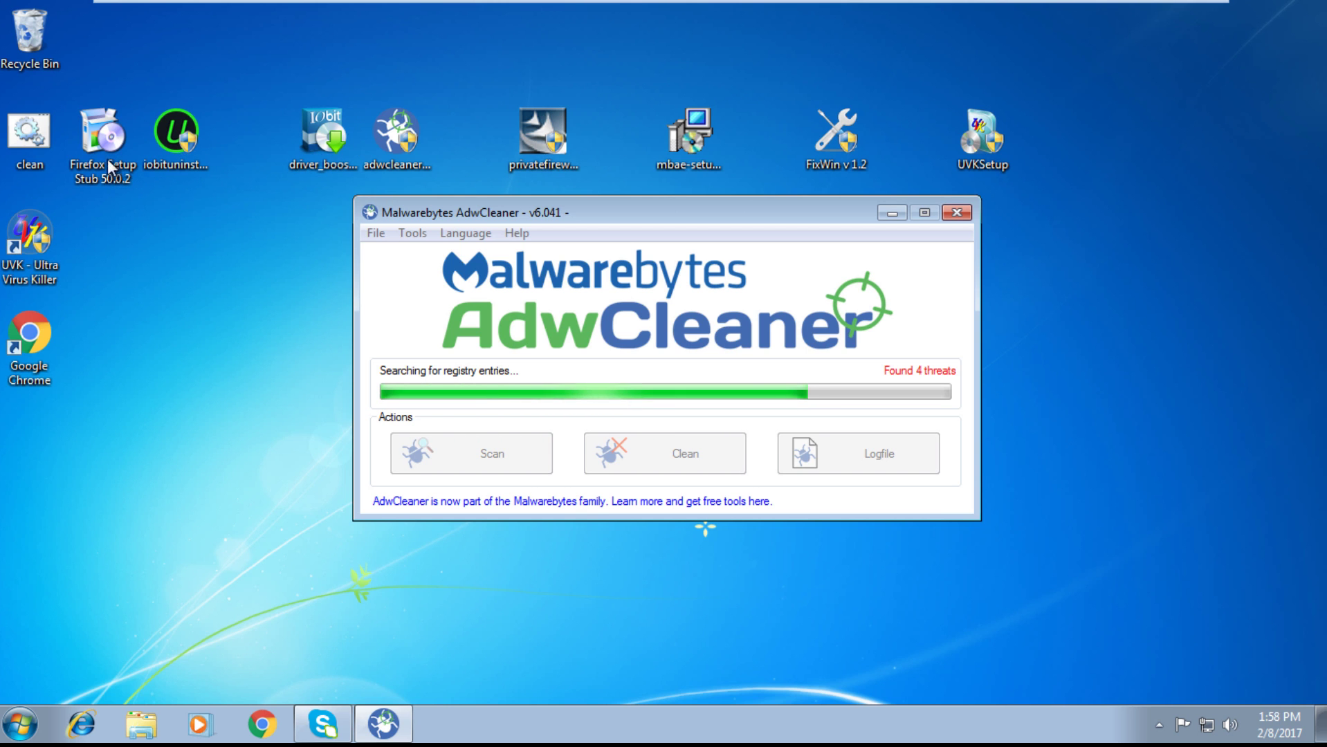
click(102, 119)
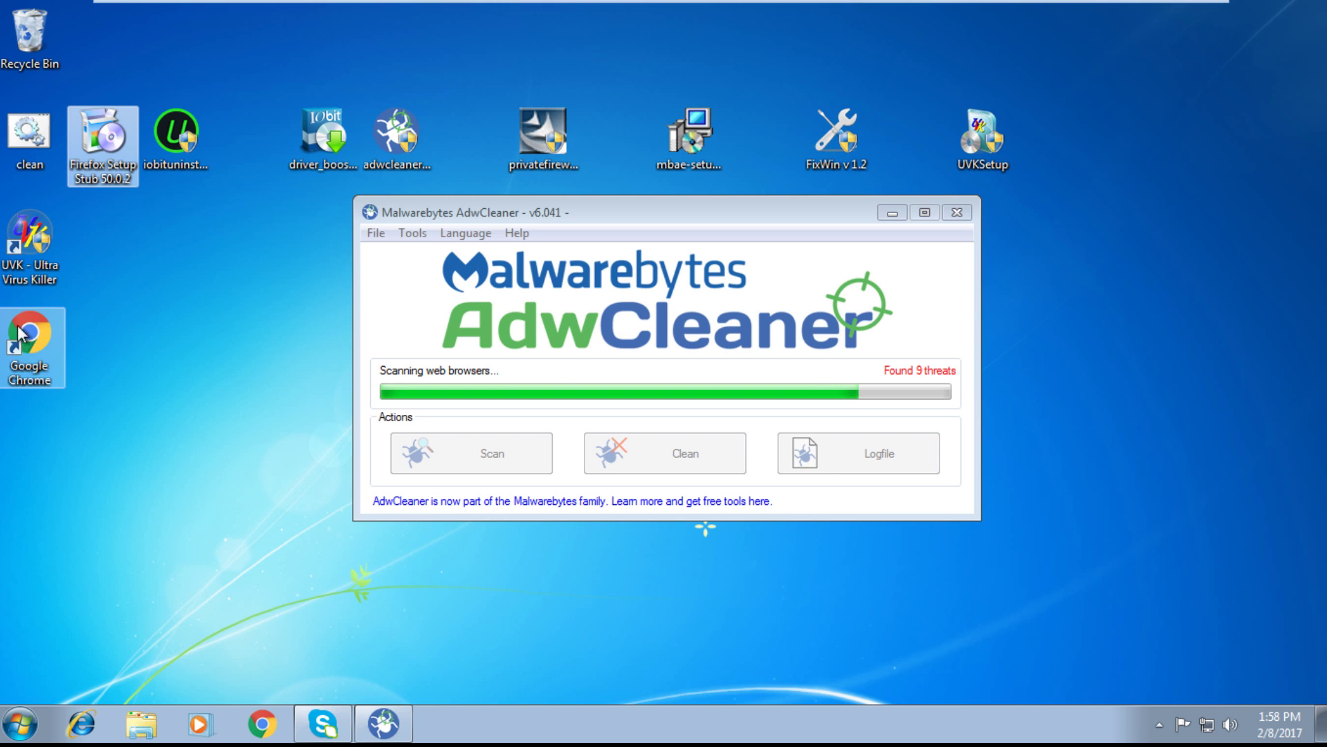
click(27, 350)
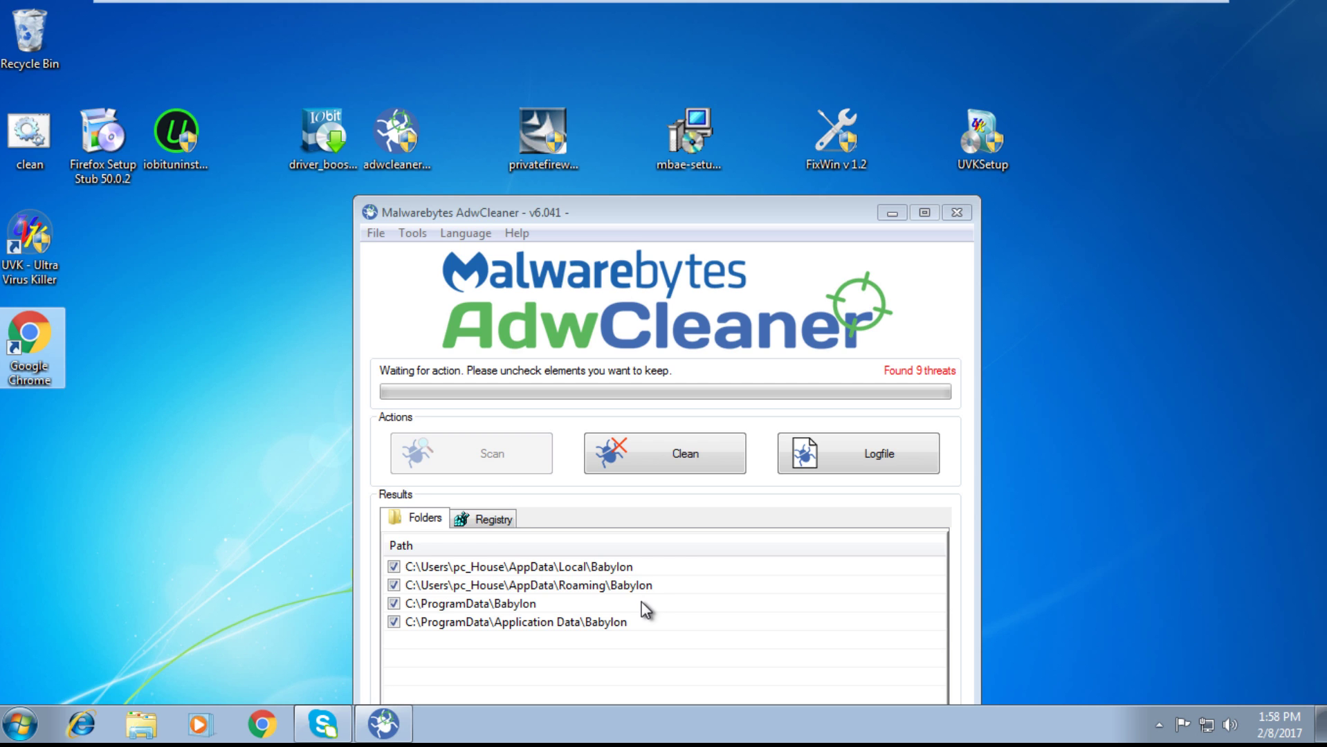
click(626, 584)
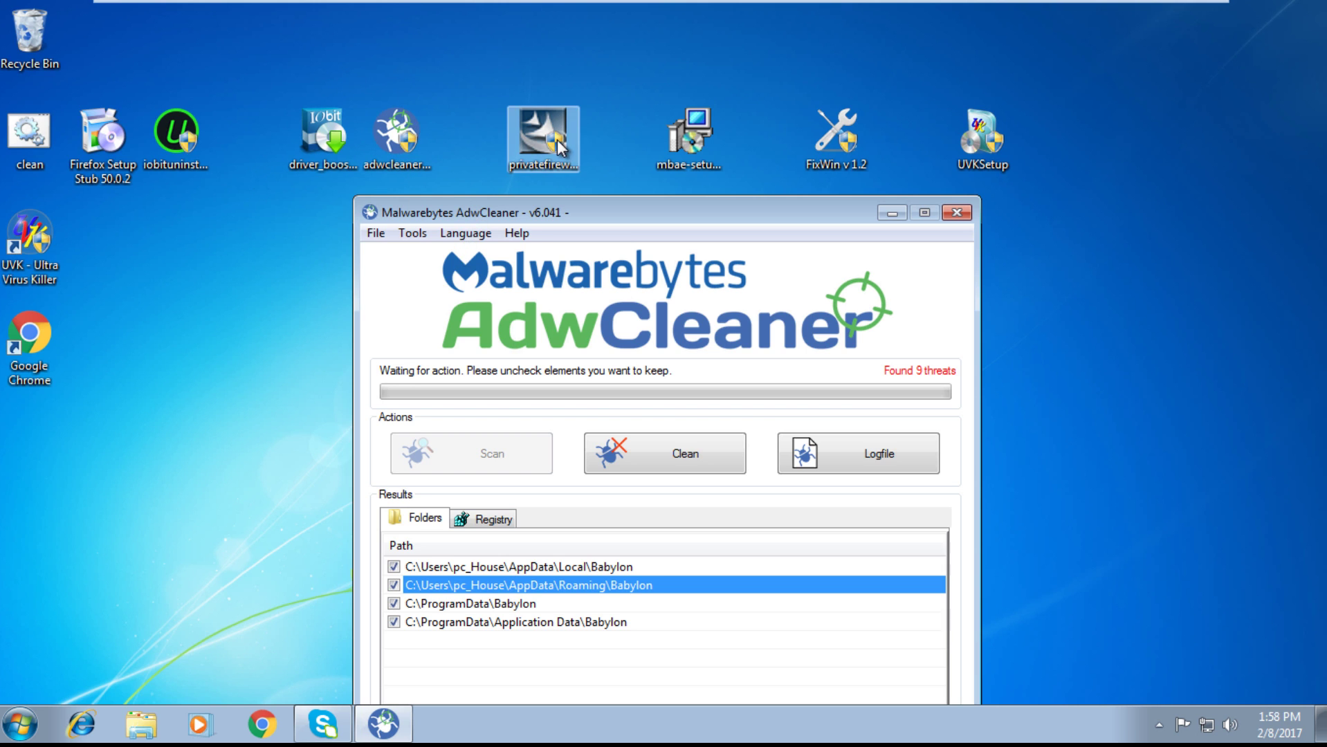
click(289, 262)
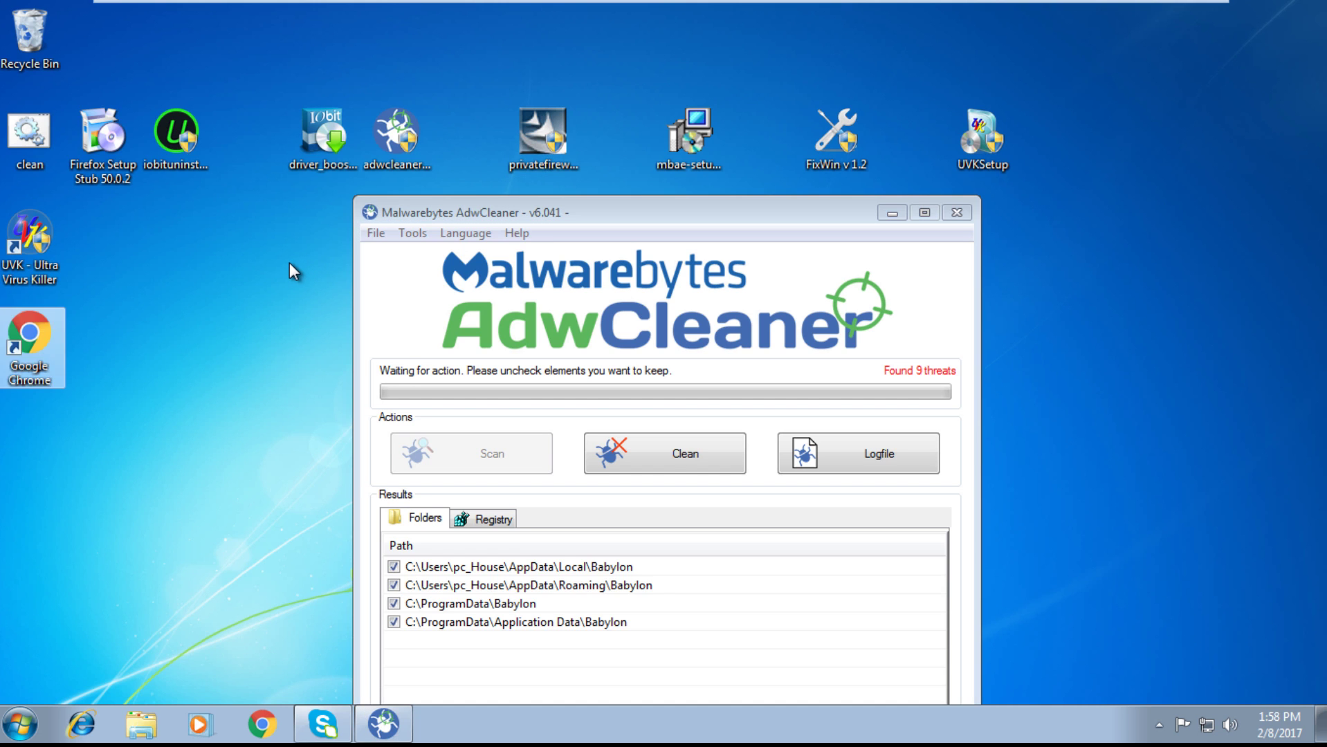
click(368, 572)
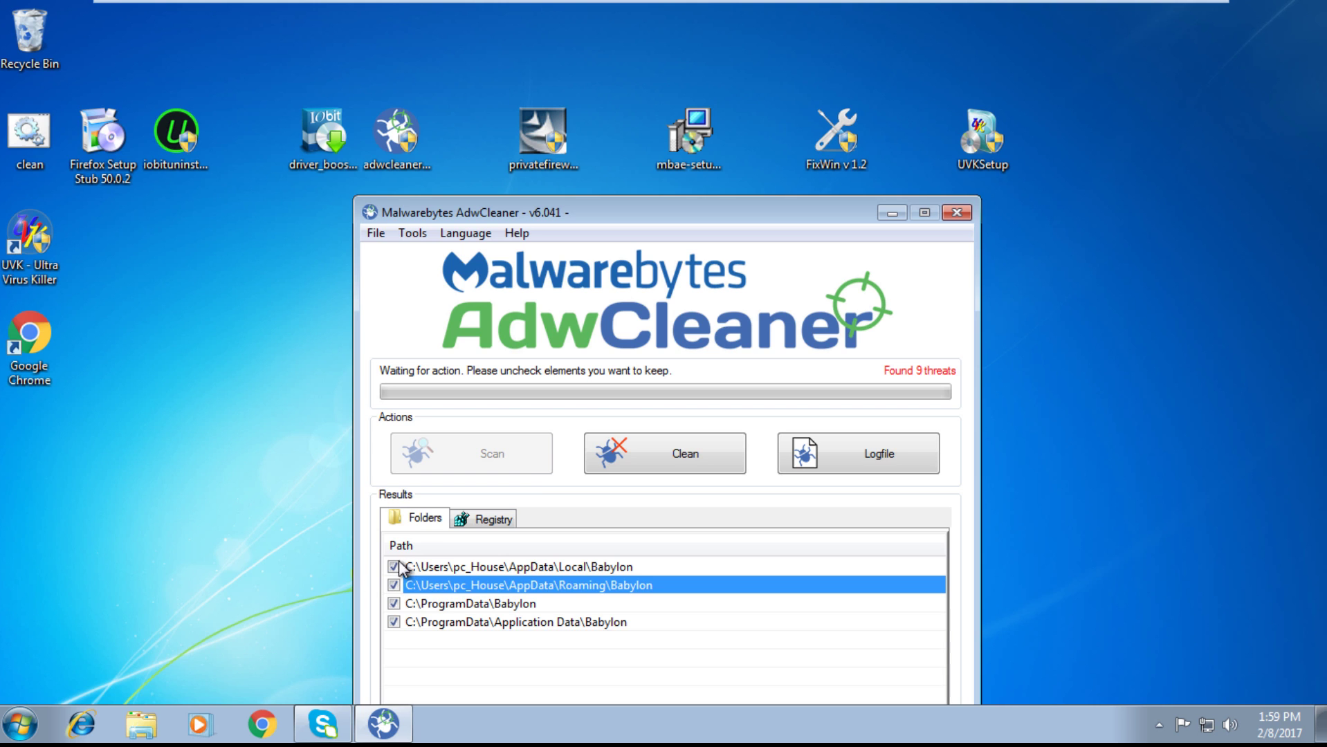
click(1131, 471)
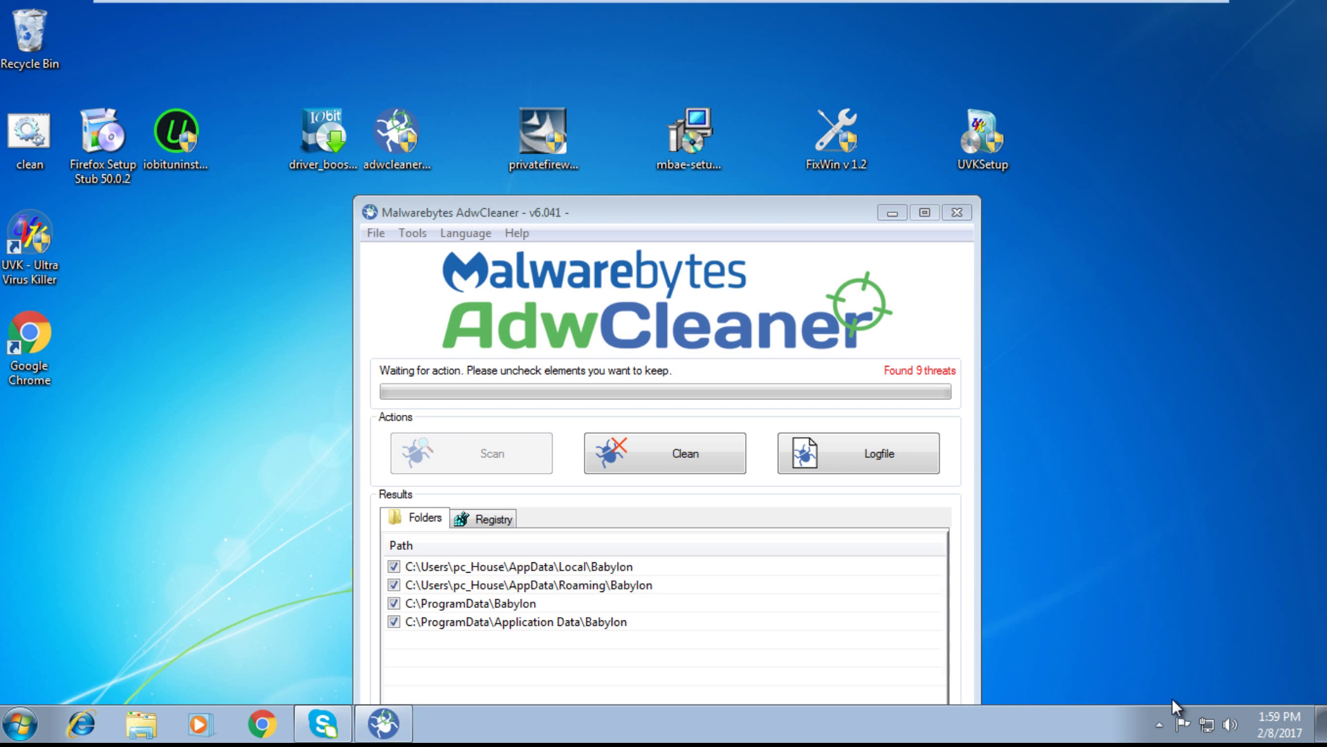
click(1157, 724)
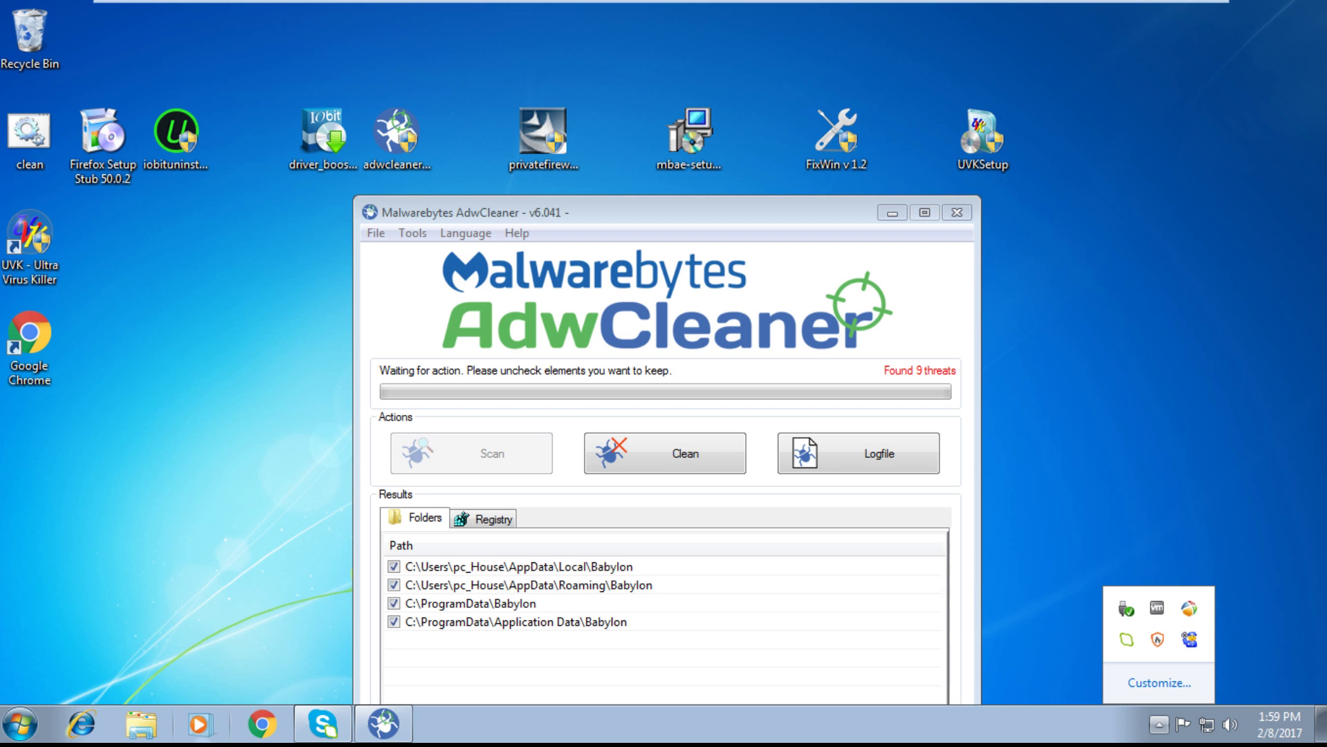
click(73, 742)
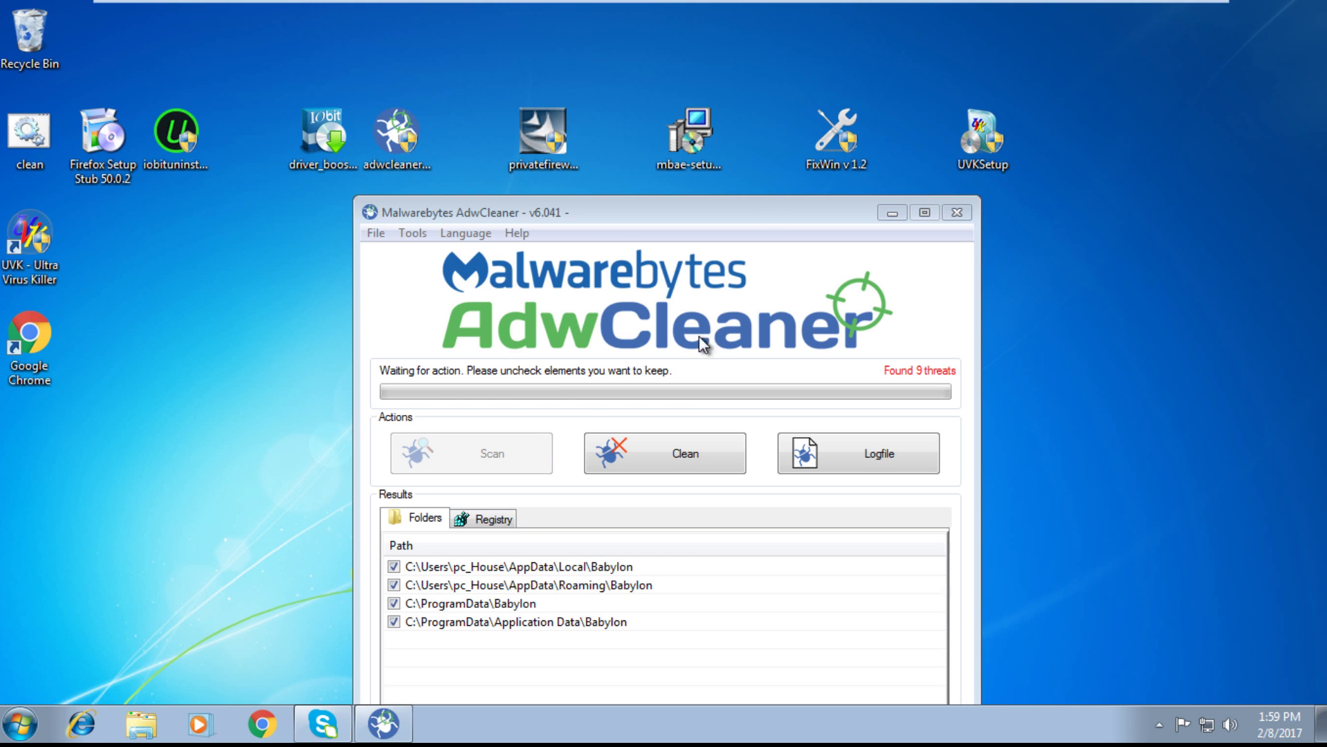
Clean all detected items with AdwCleaner, allowing it to close running programs, and dismiss its information and restart notices.
click(782, 212)
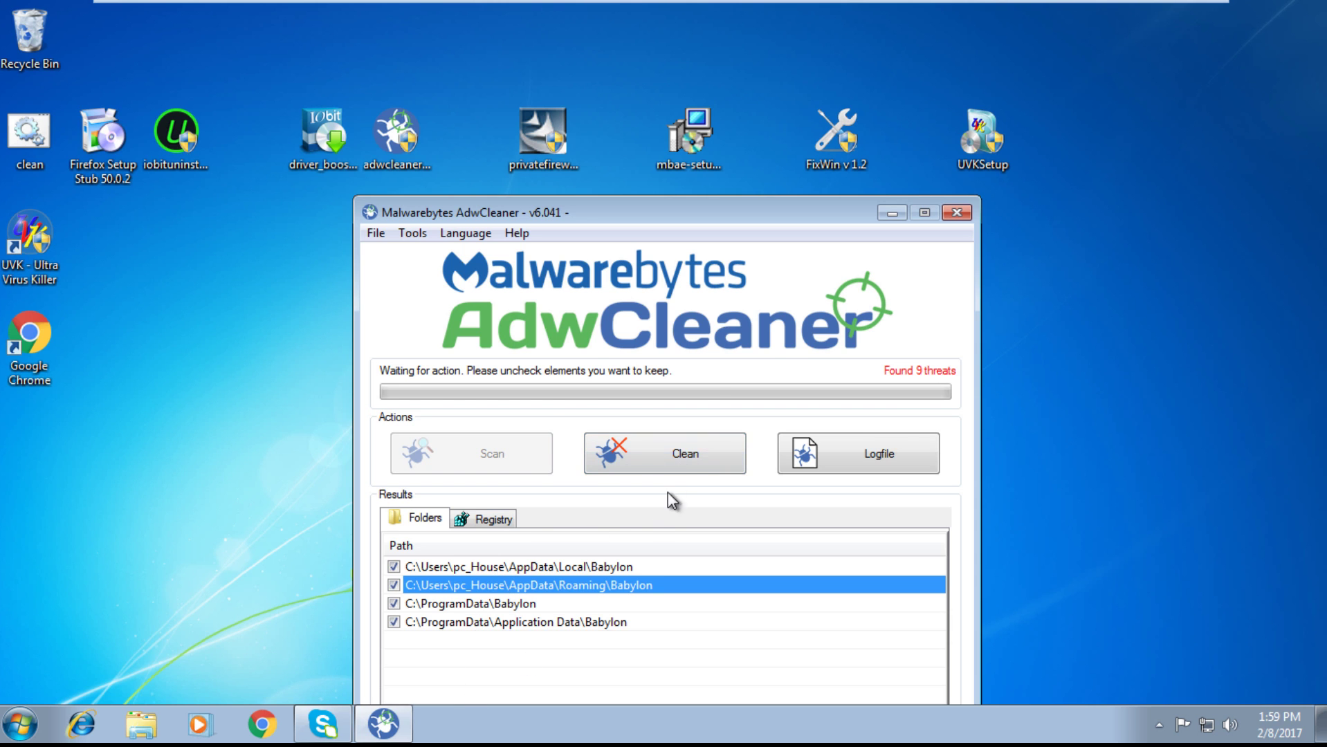
click(674, 465)
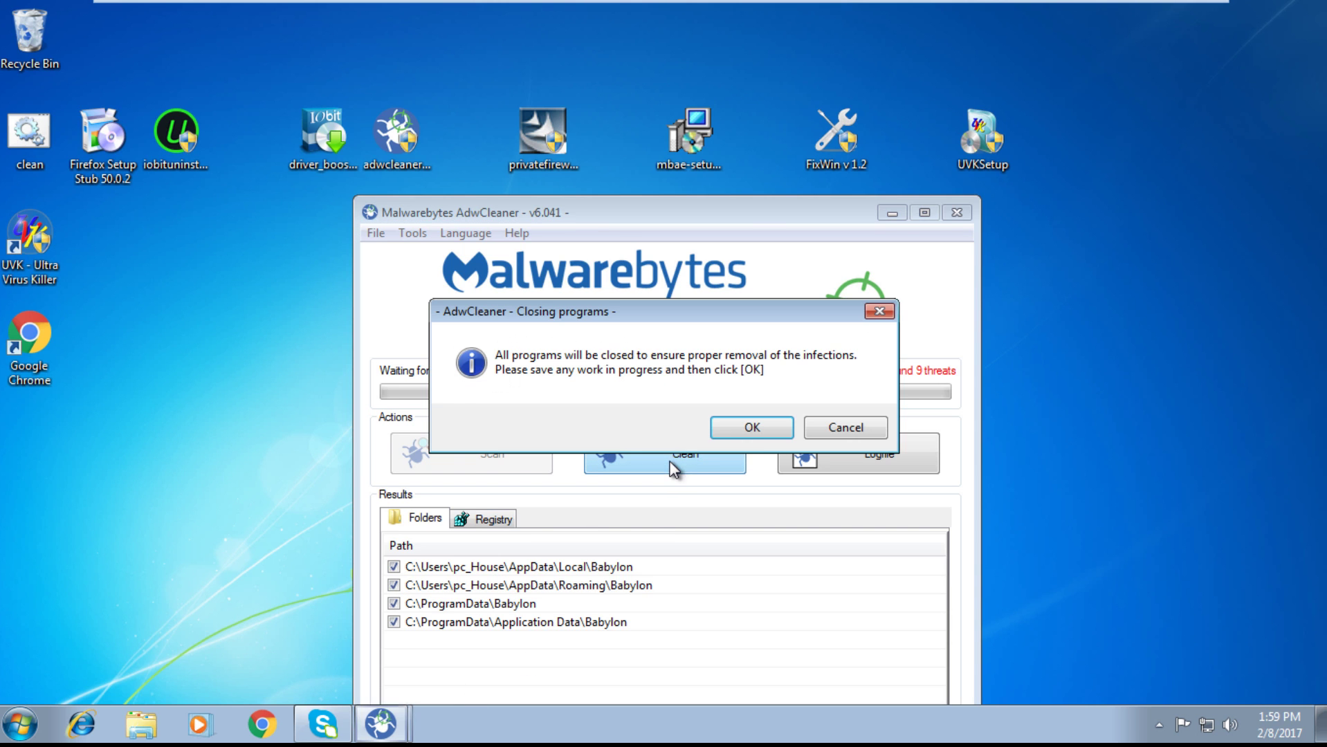
click(739, 426)
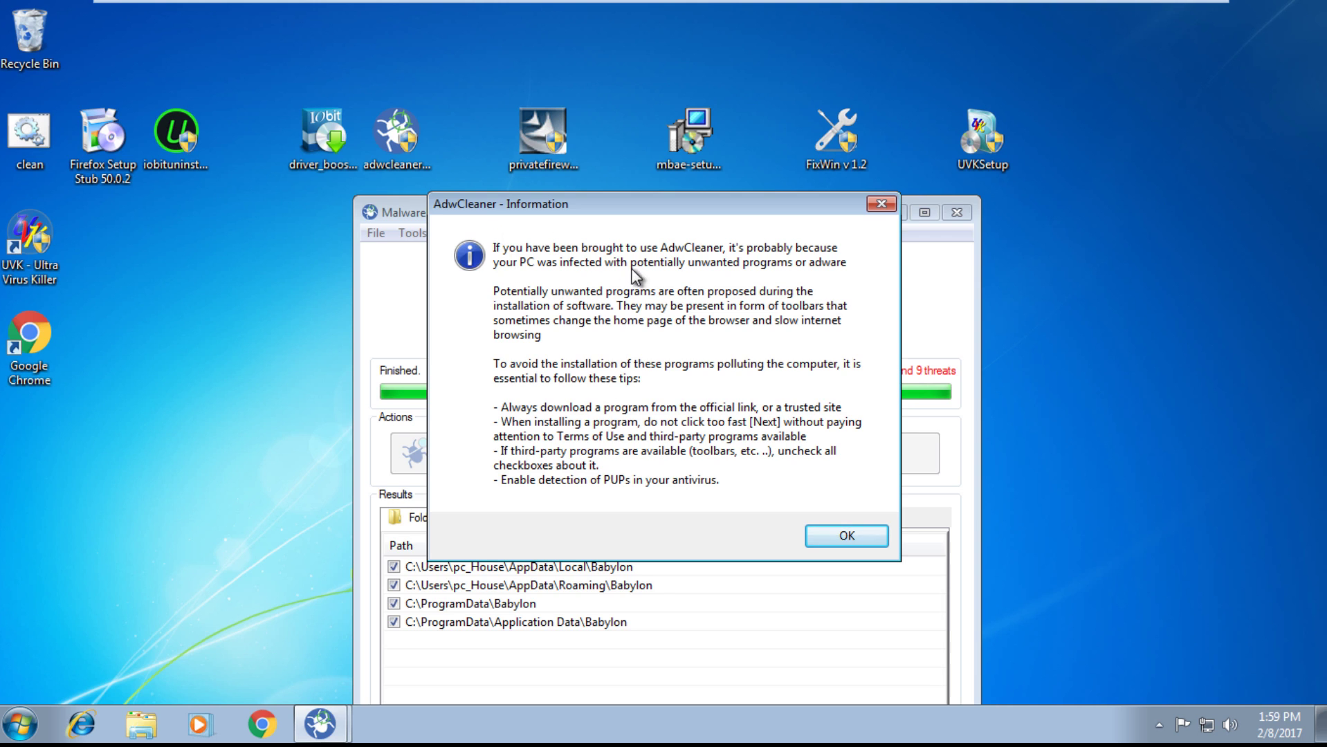
click(849, 536)
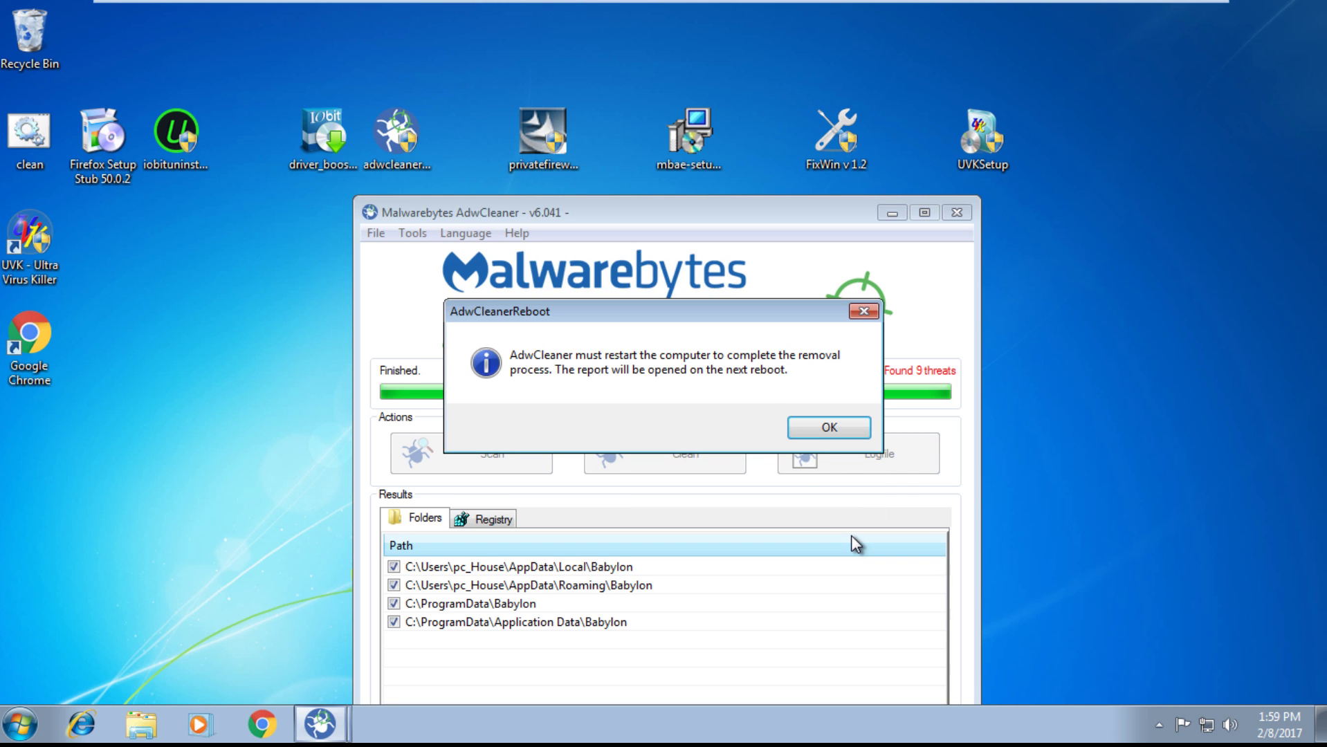
click(867, 310)
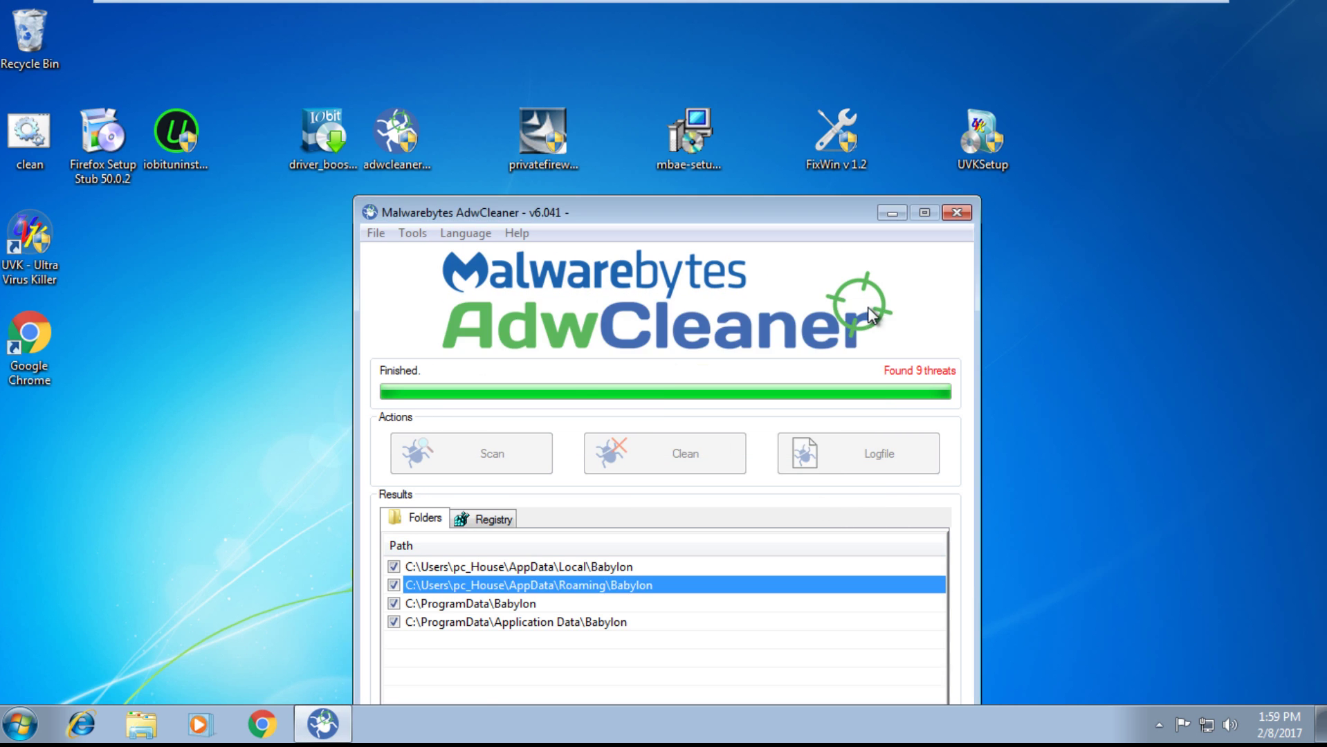
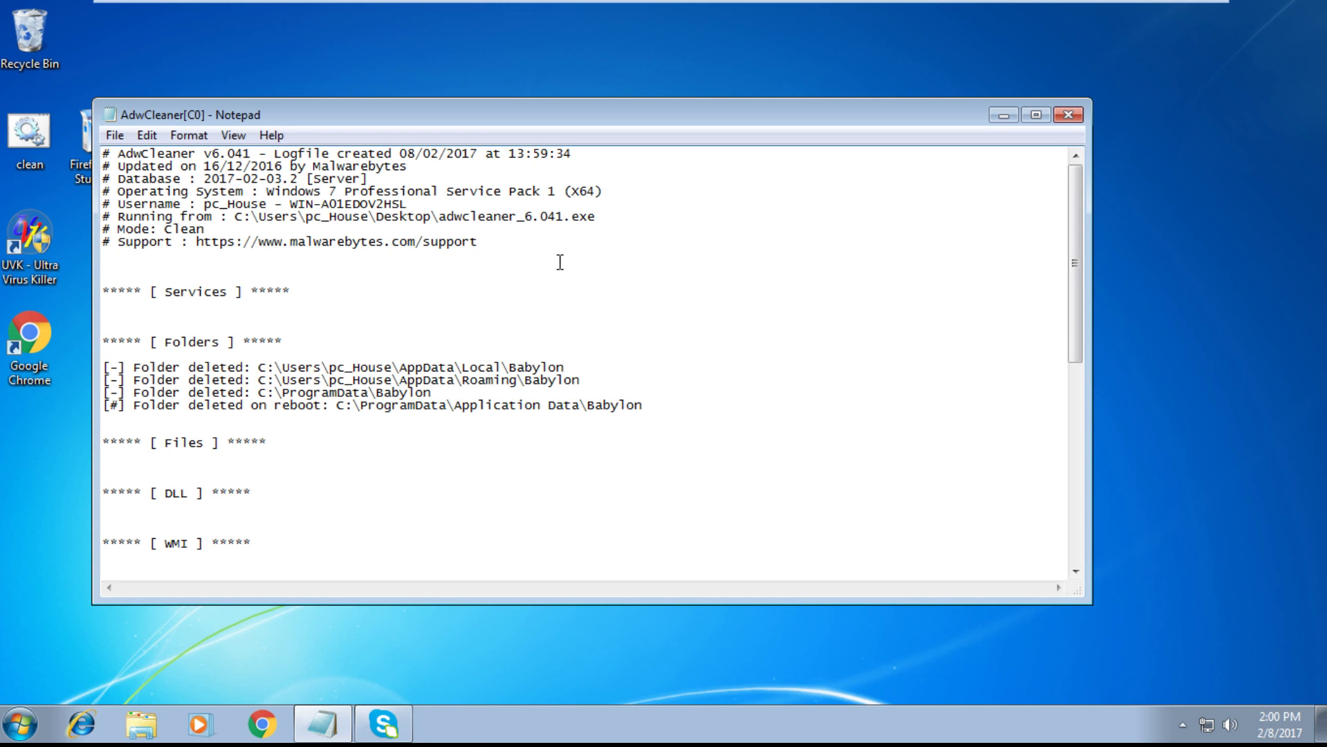
Review the AdwCleaner log's deleted folders, username, computer name and header details, and close the log.
drag(646, 413, 102, 342)
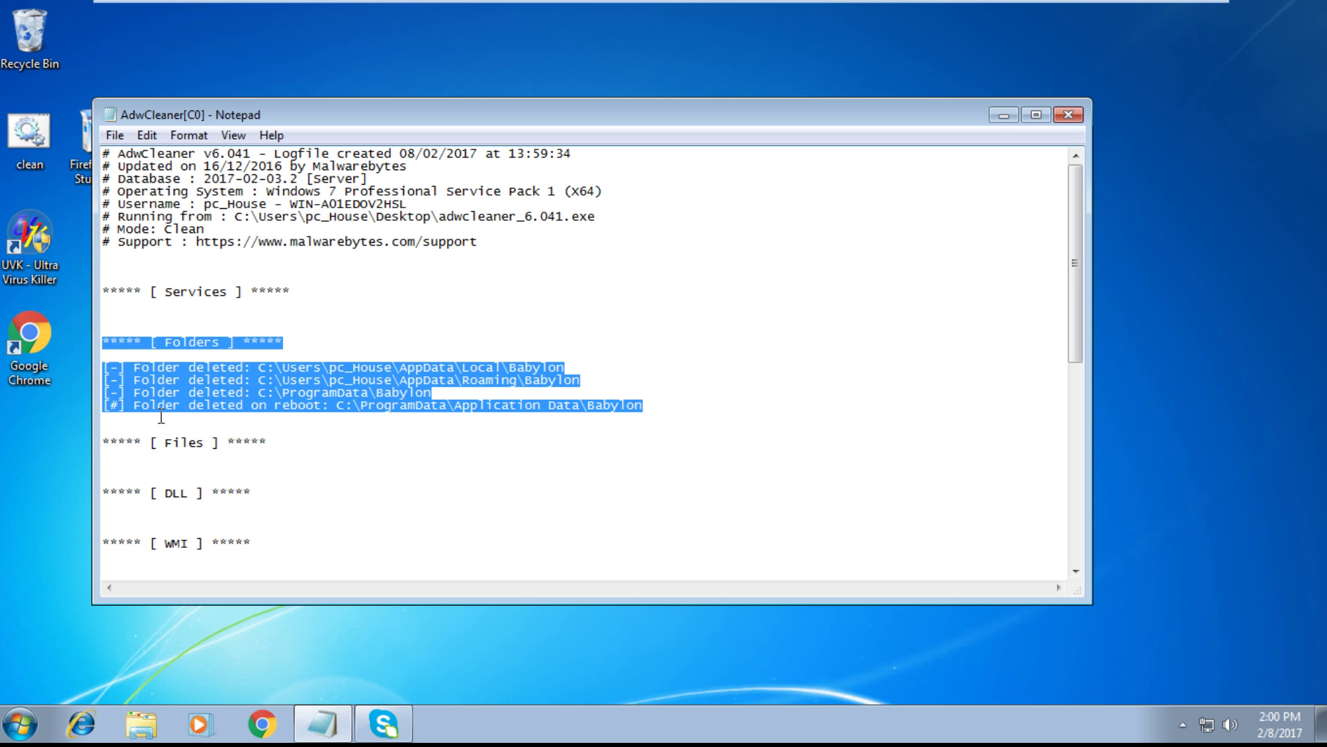
drag(261, 203, 207, 202)
drag(305, 204, 407, 205)
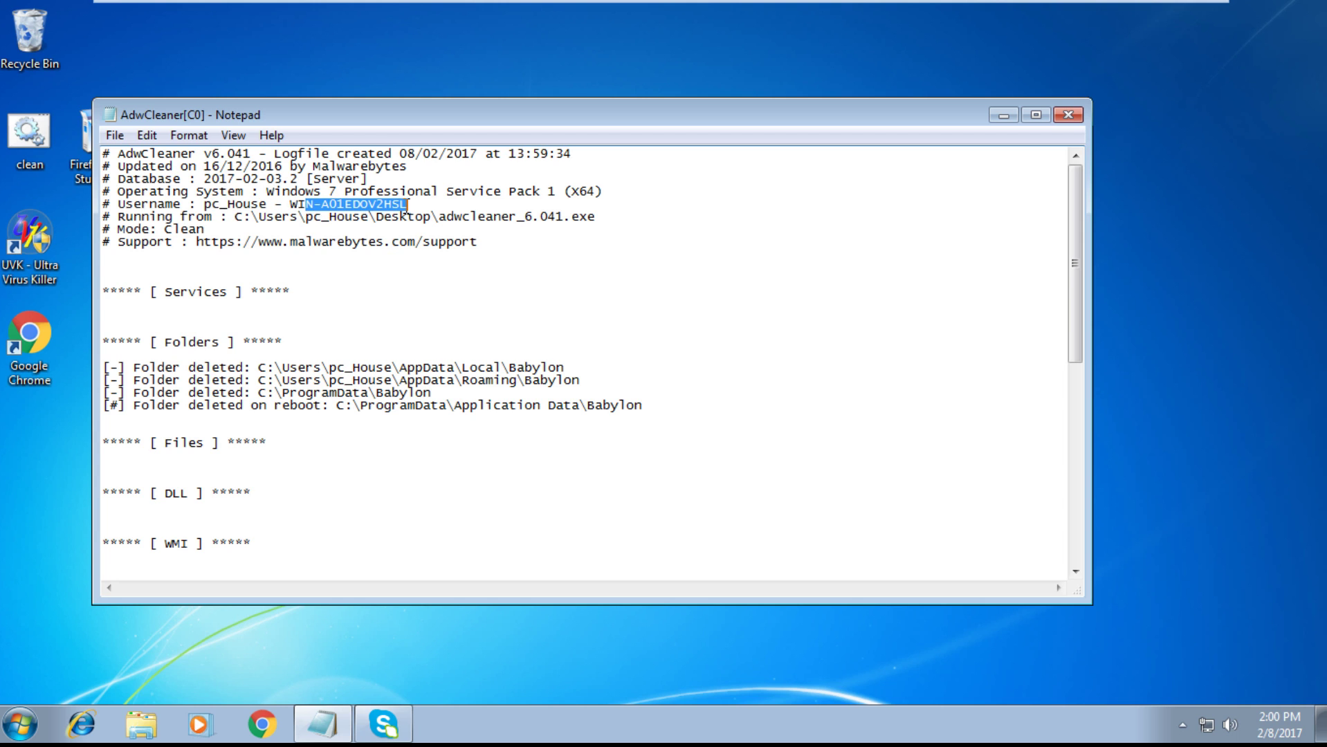
click(214, 218)
drag(597, 220, 176, 277)
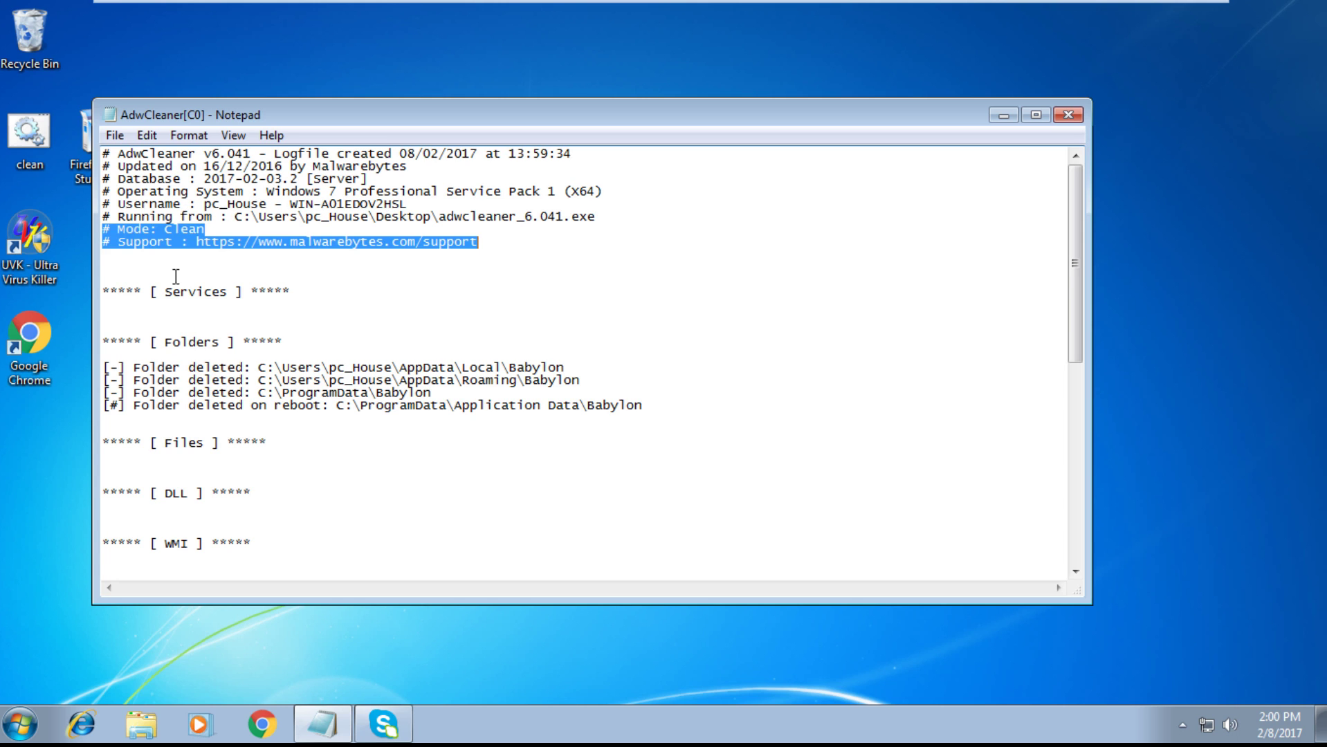
click(199, 242)
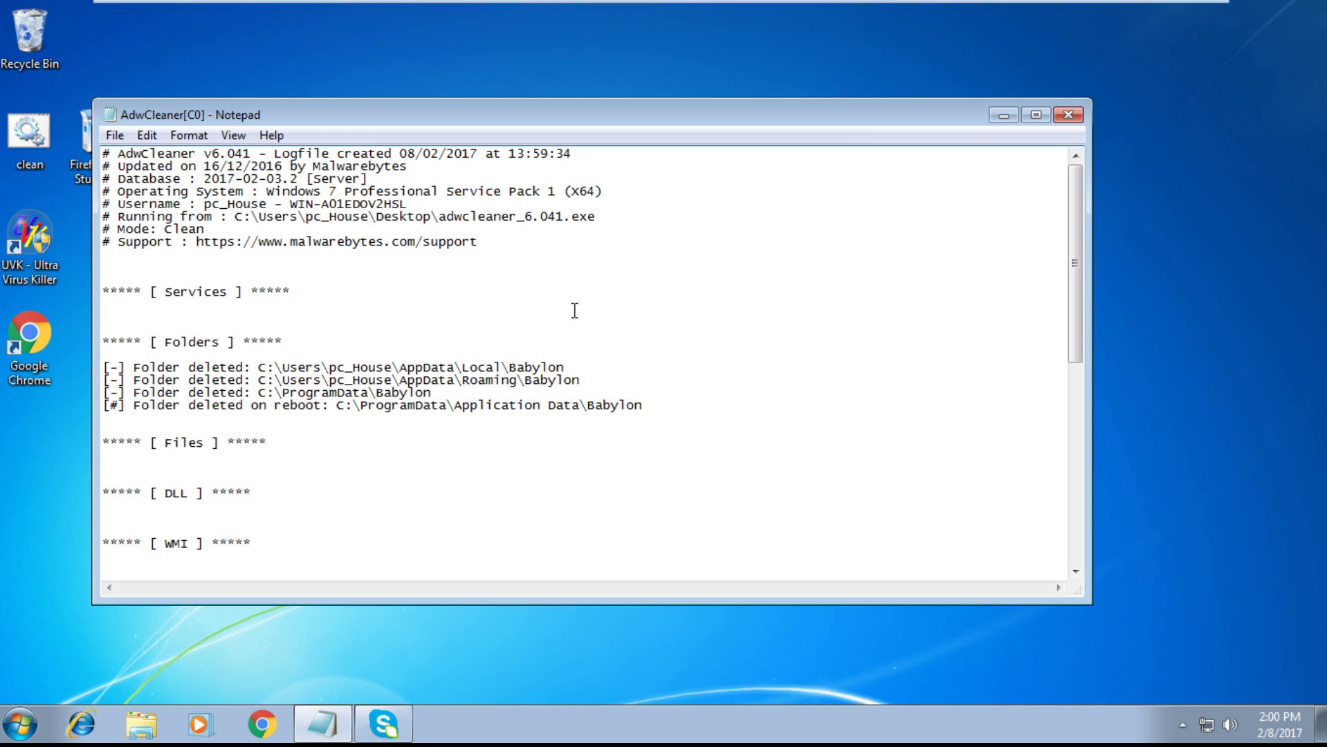
key(Down)
key(Down)
key(Down)
click(1069, 113)
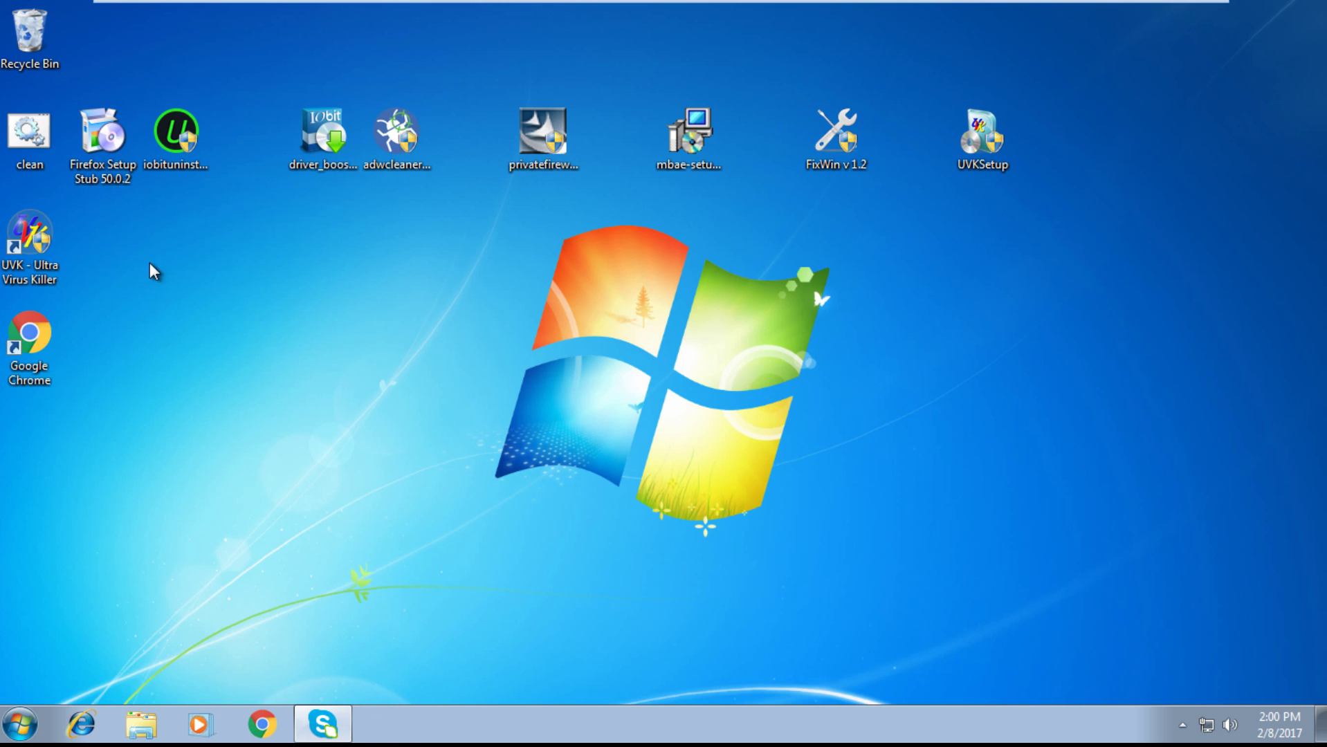
Launch Driver Booster 4 Setup with administrator permission and start a custom install in the default folder, browsing the feature slides while it runs.
double_click(341, 142)
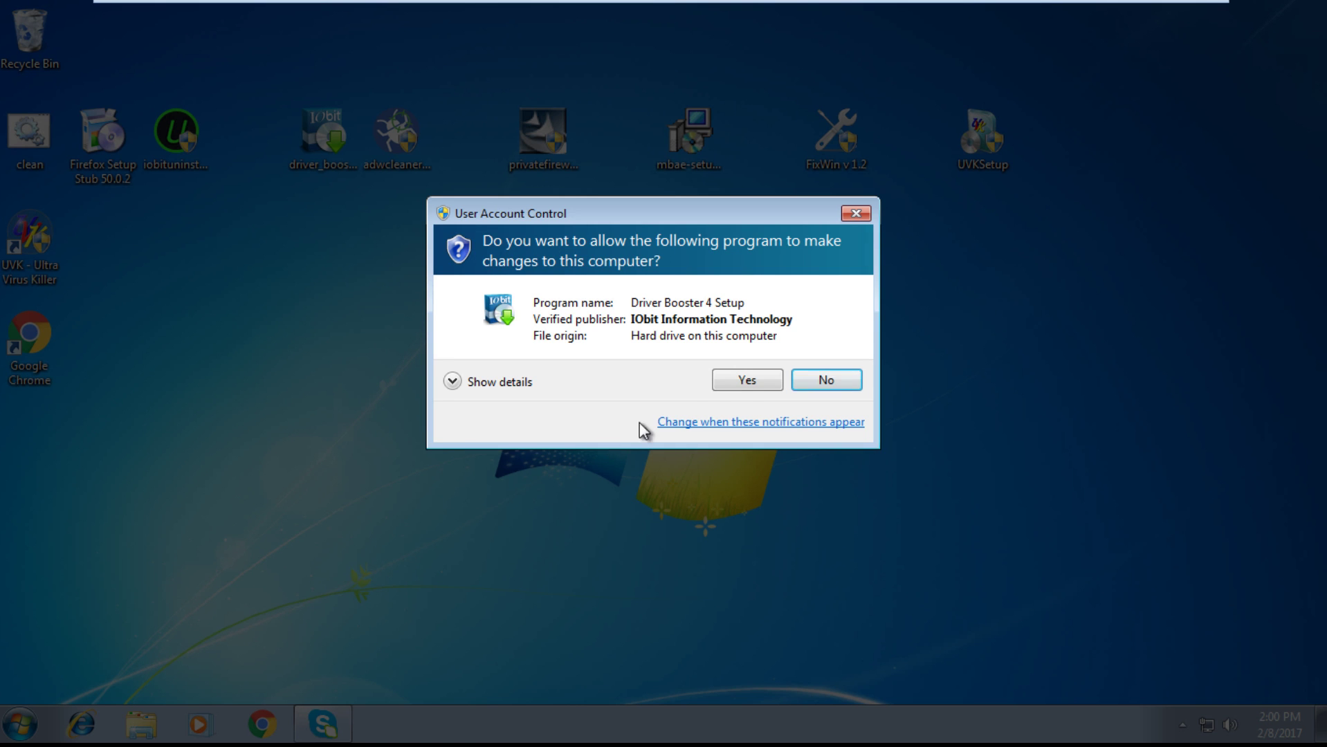
click(745, 380)
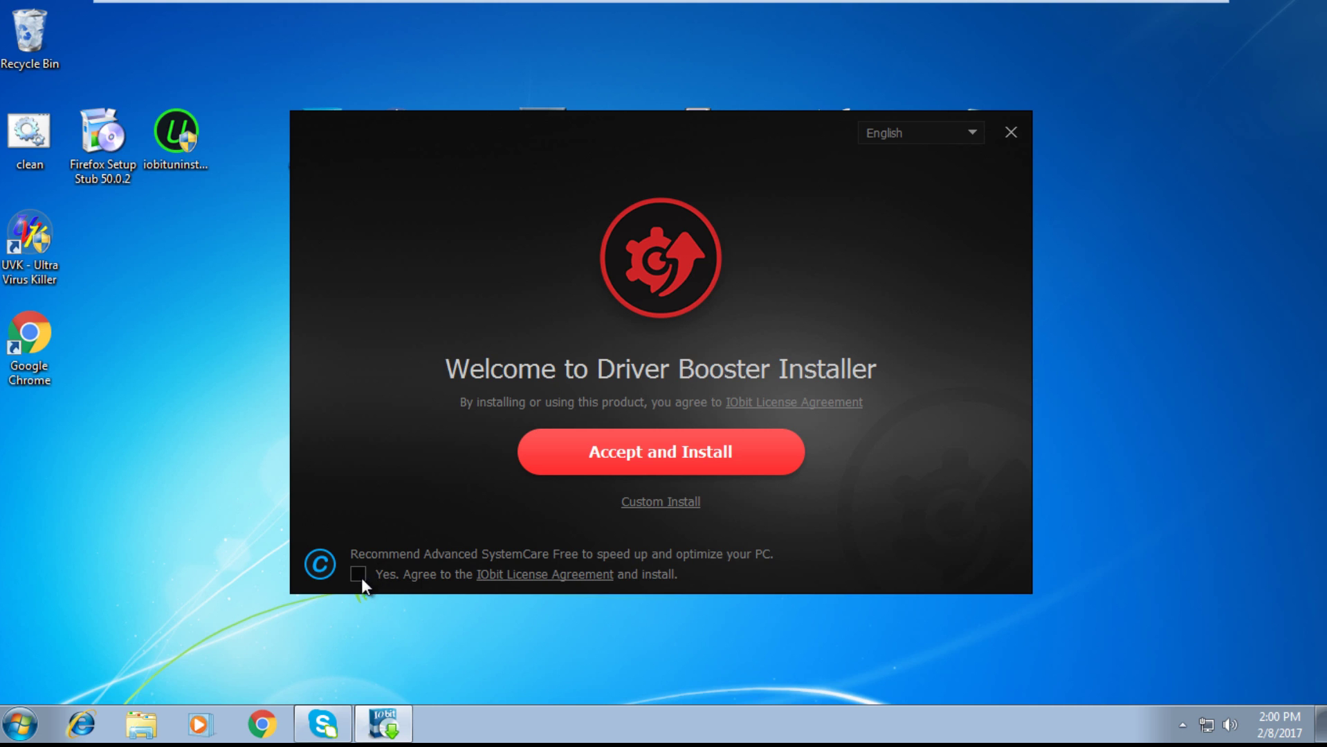
click(672, 504)
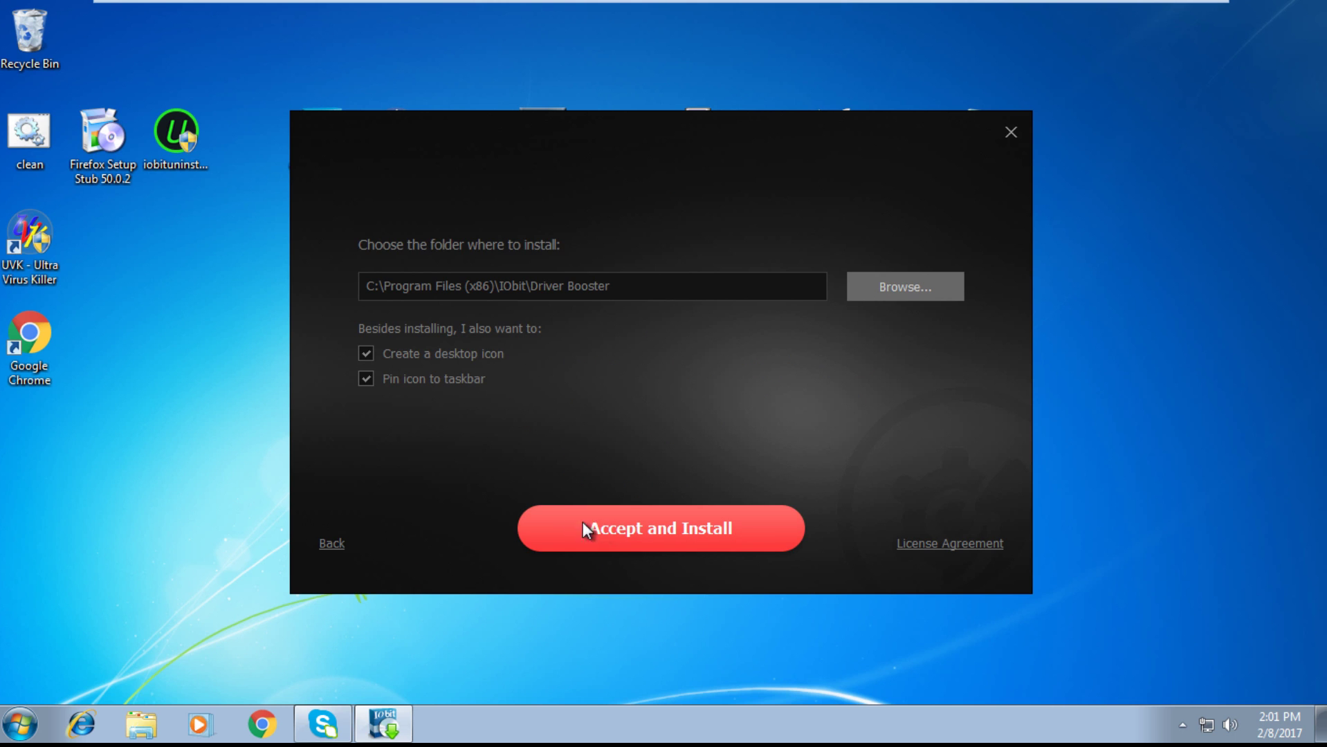
click(613, 525)
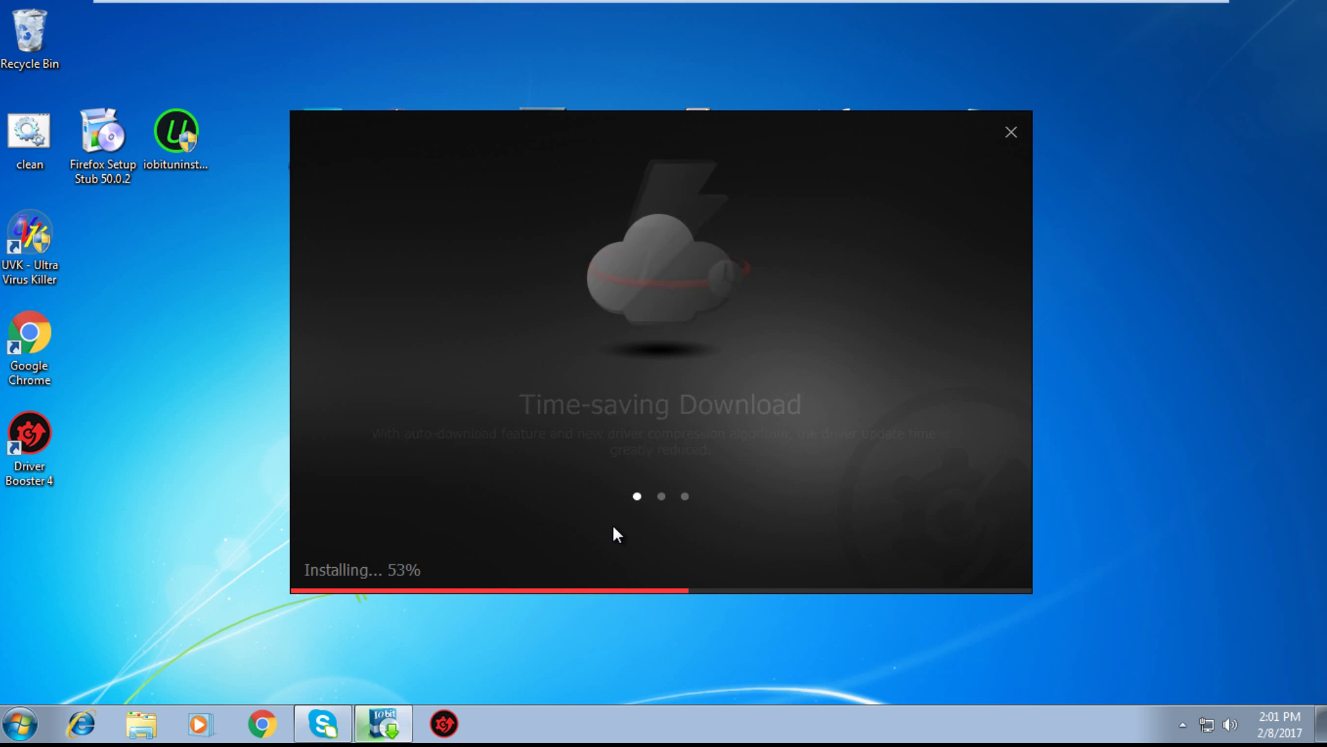
click(661, 497)
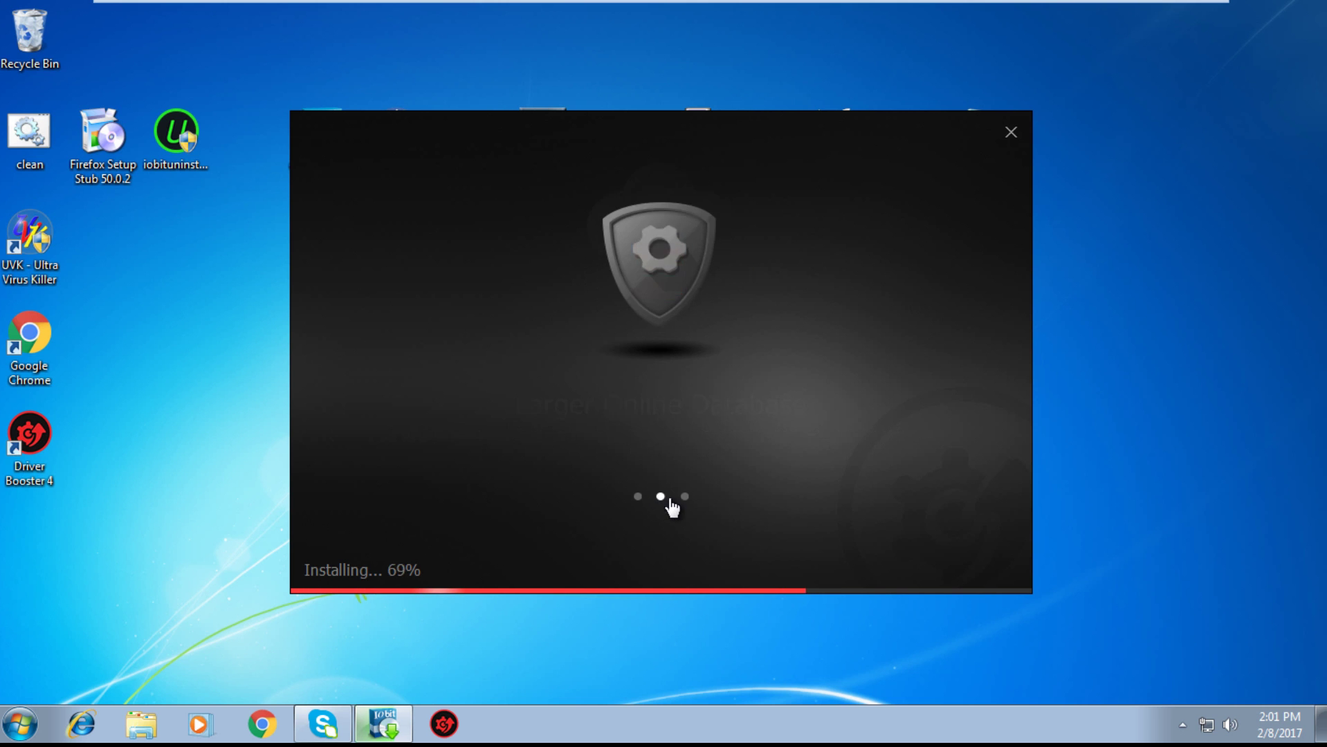
click(684, 496)
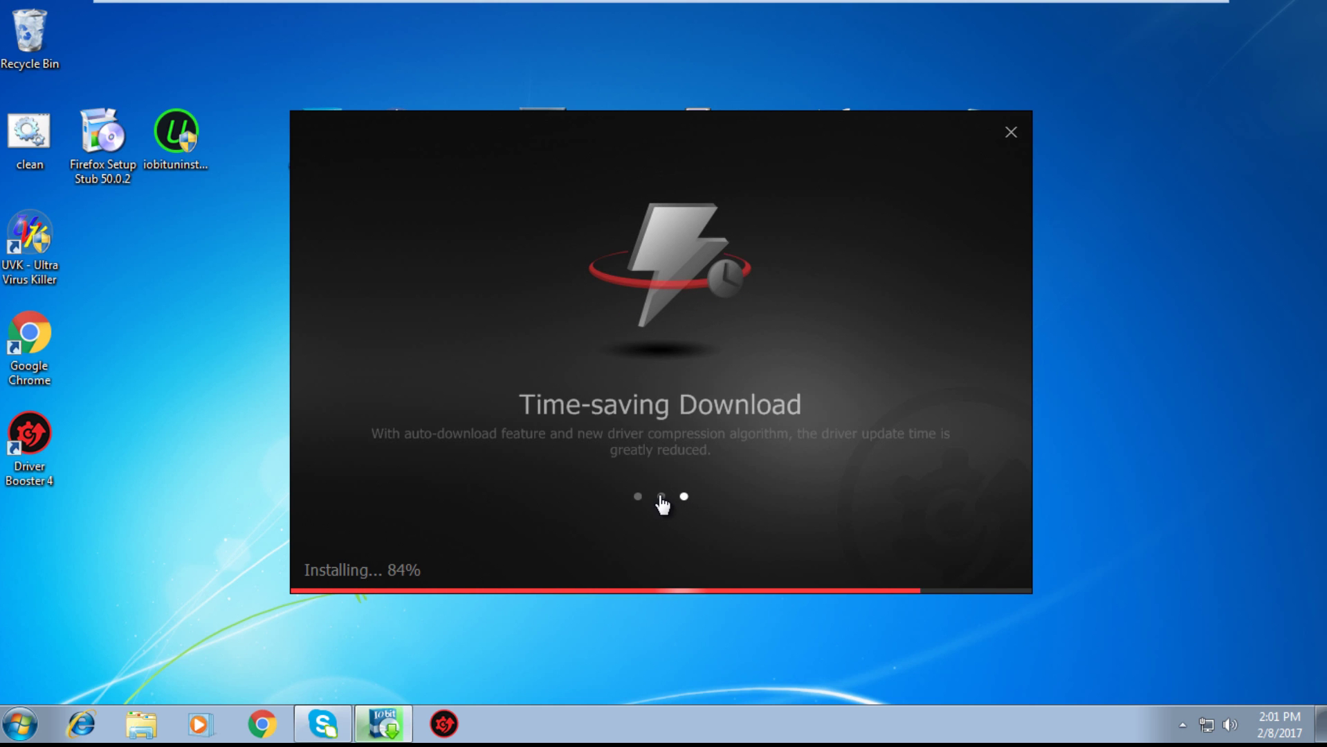
Finish the Driver Booster installation, giving up the newsletter gift, and start a driver scan.
click(637, 496)
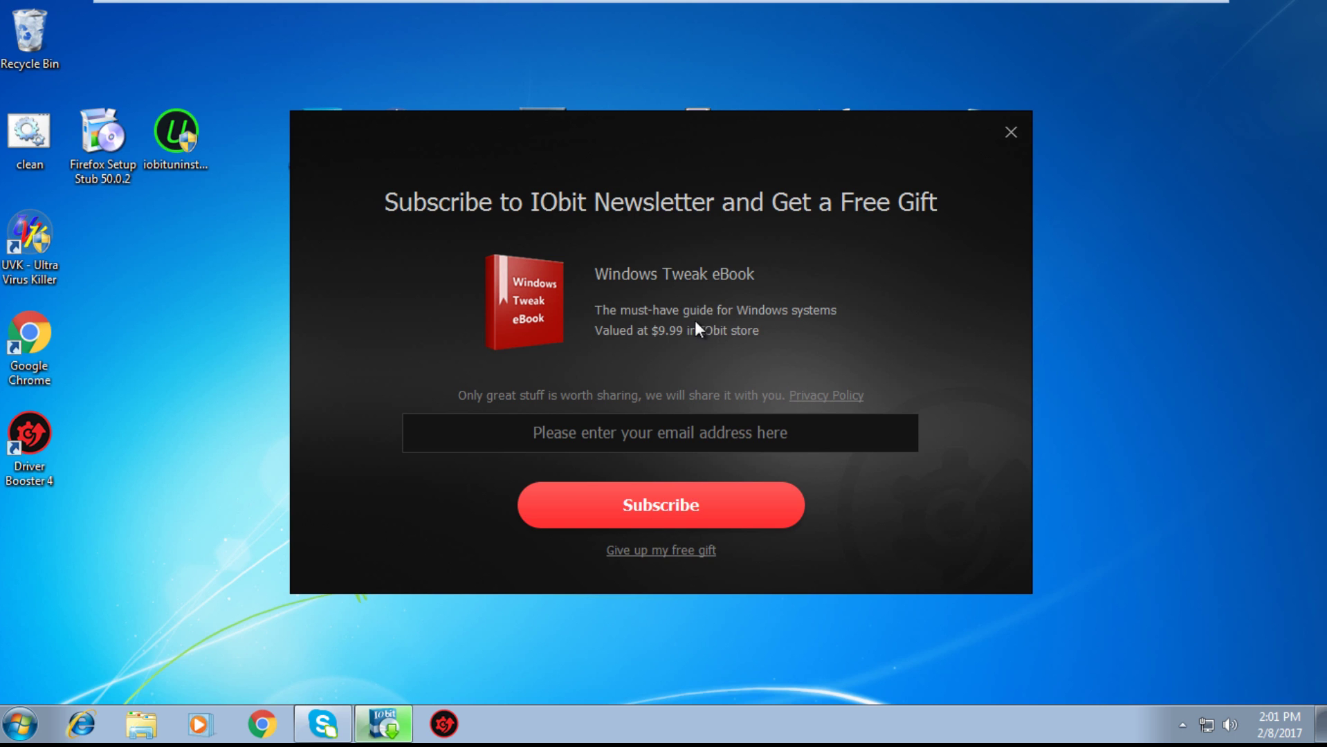
click(654, 552)
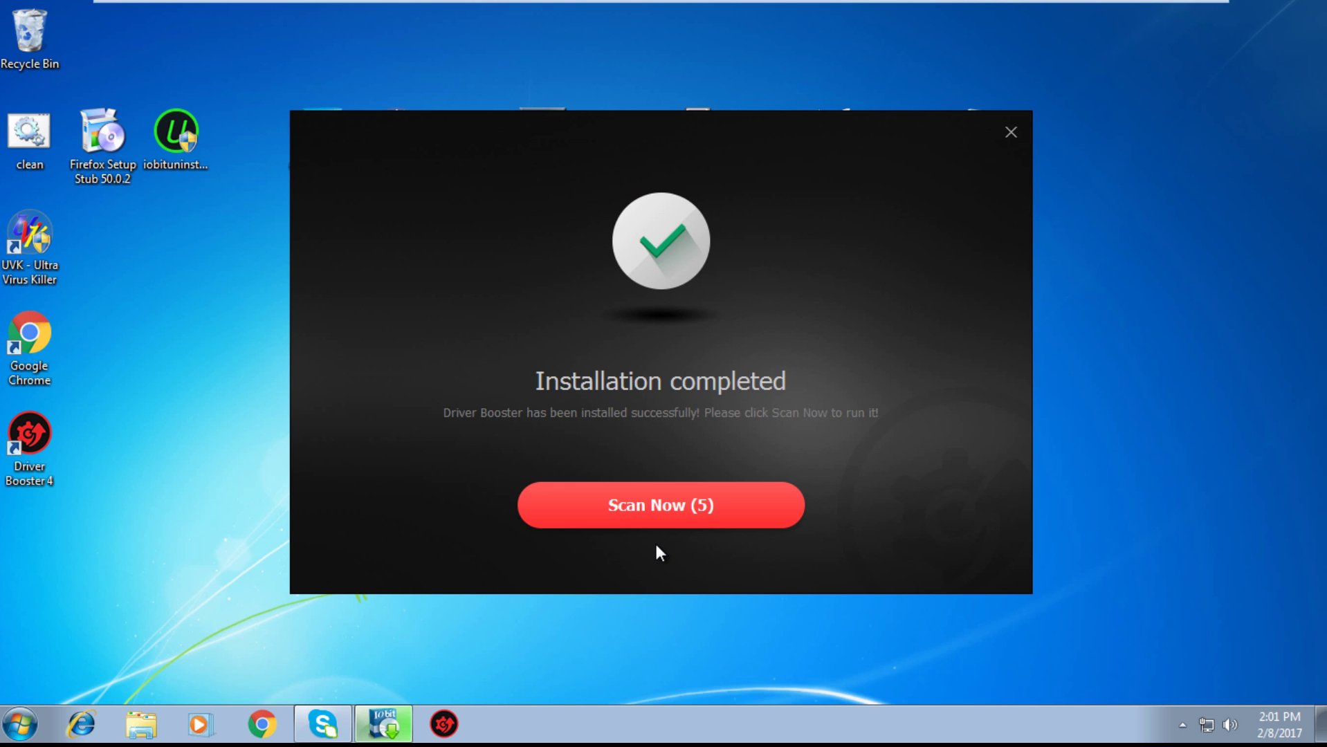
click(668, 505)
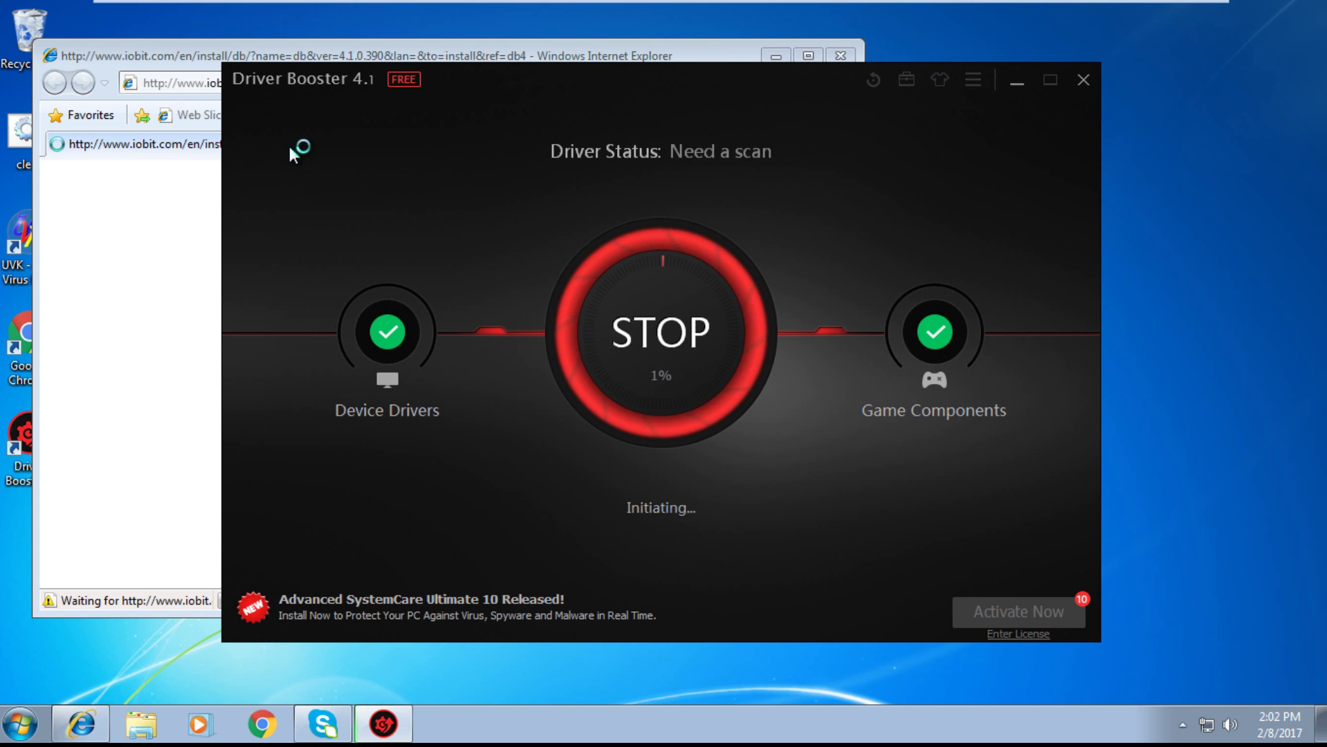
Accept the download offer for the Driver Booster 4.2.0 update.
click(157, 295)
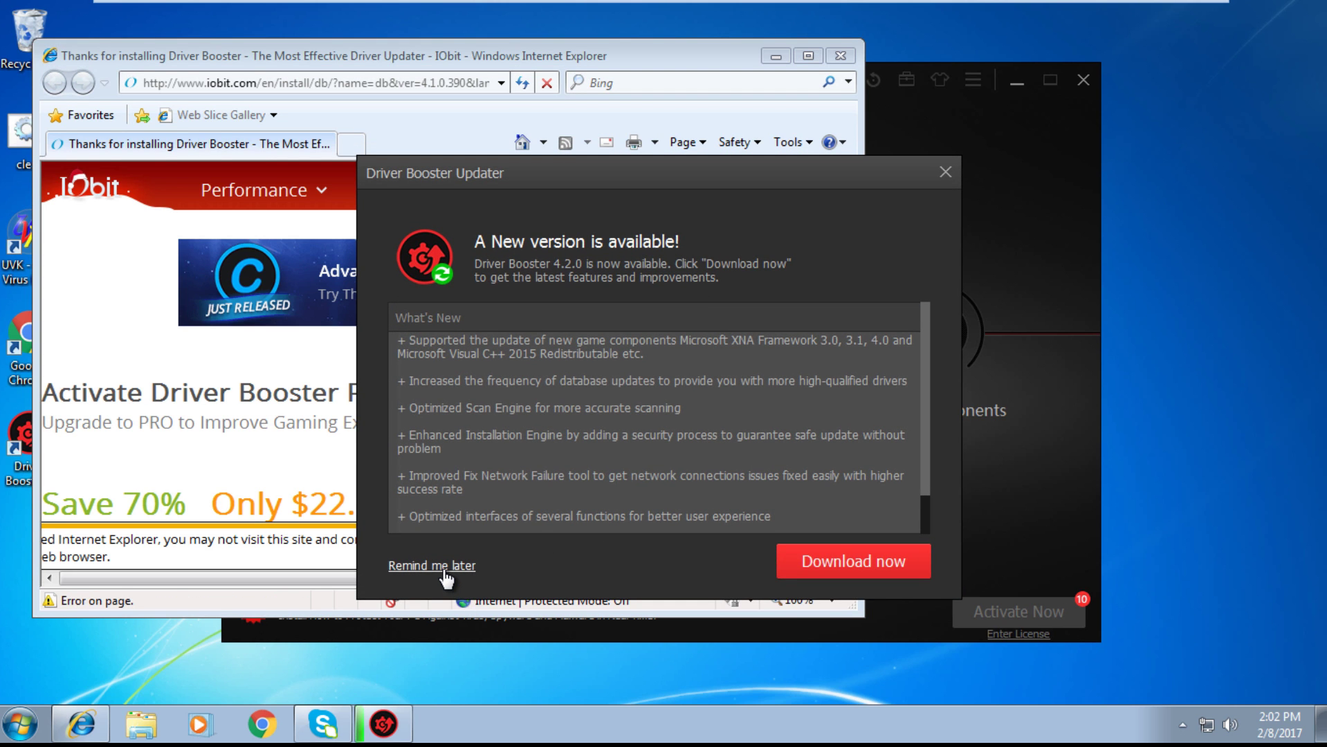
click(862, 561)
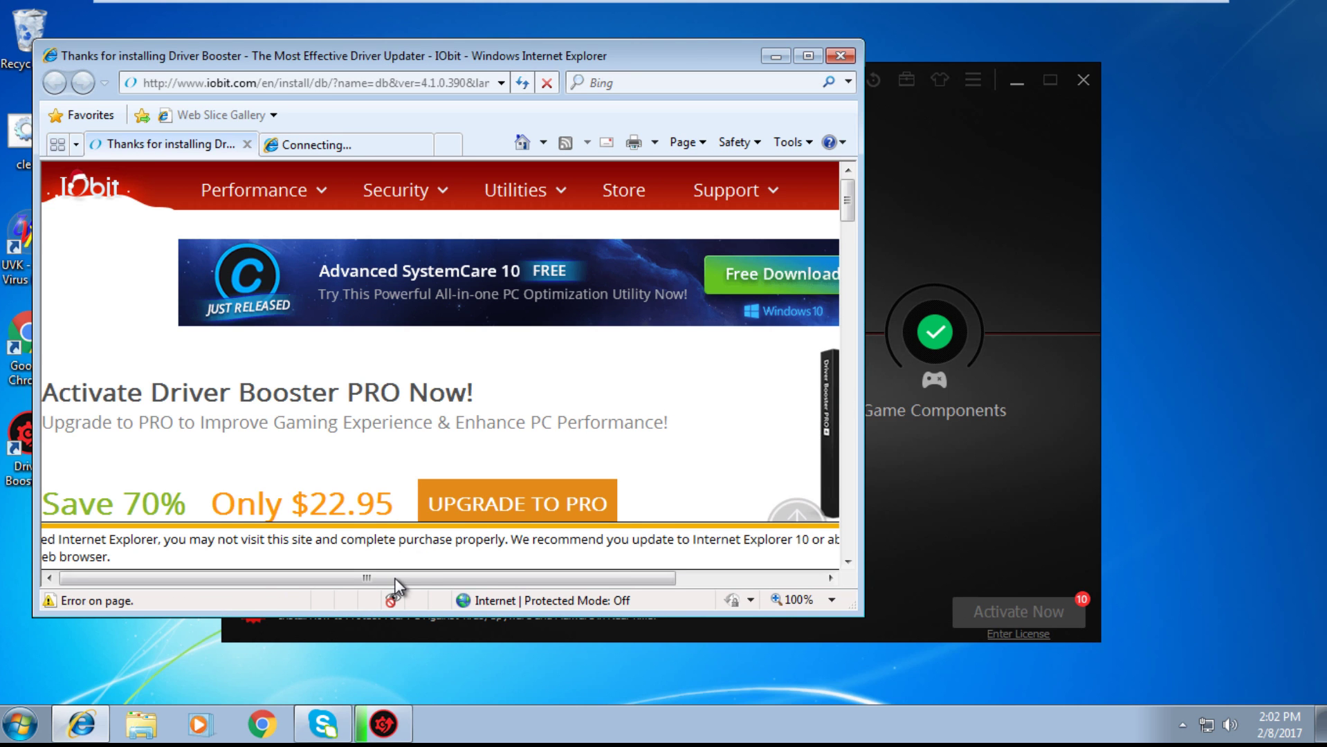
Examine the IObit page's comparison of the Driver Booster Free and PRO editions, including the PRO price and subscription terms.
click(201, 146)
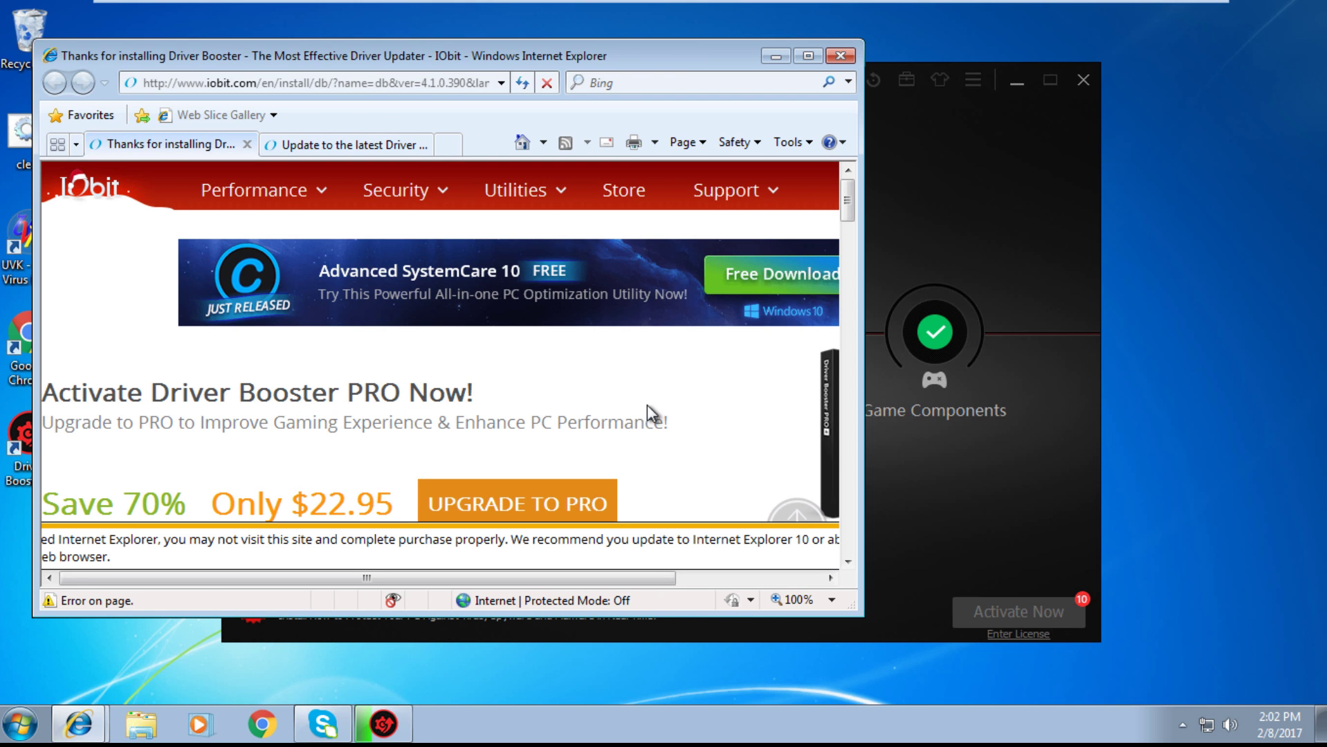
drag(849, 214, 848, 274)
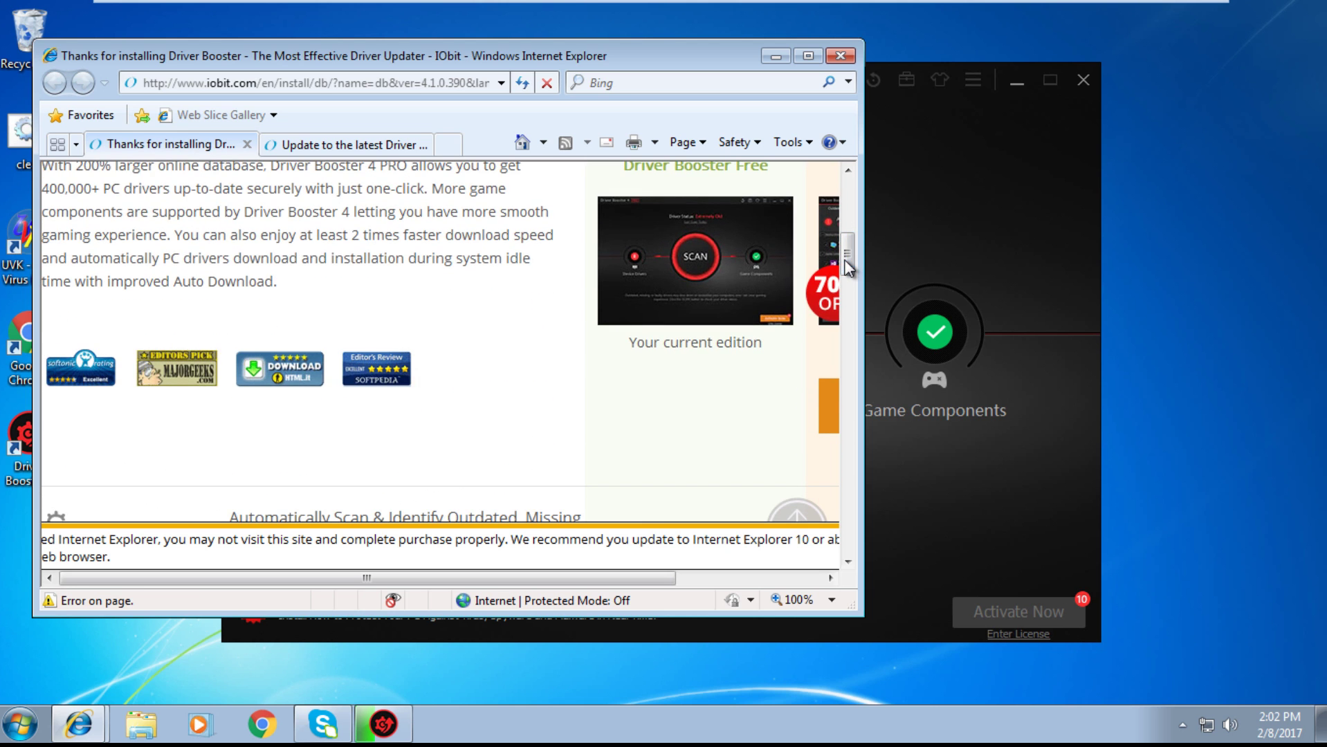
drag(510, 579, 656, 580)
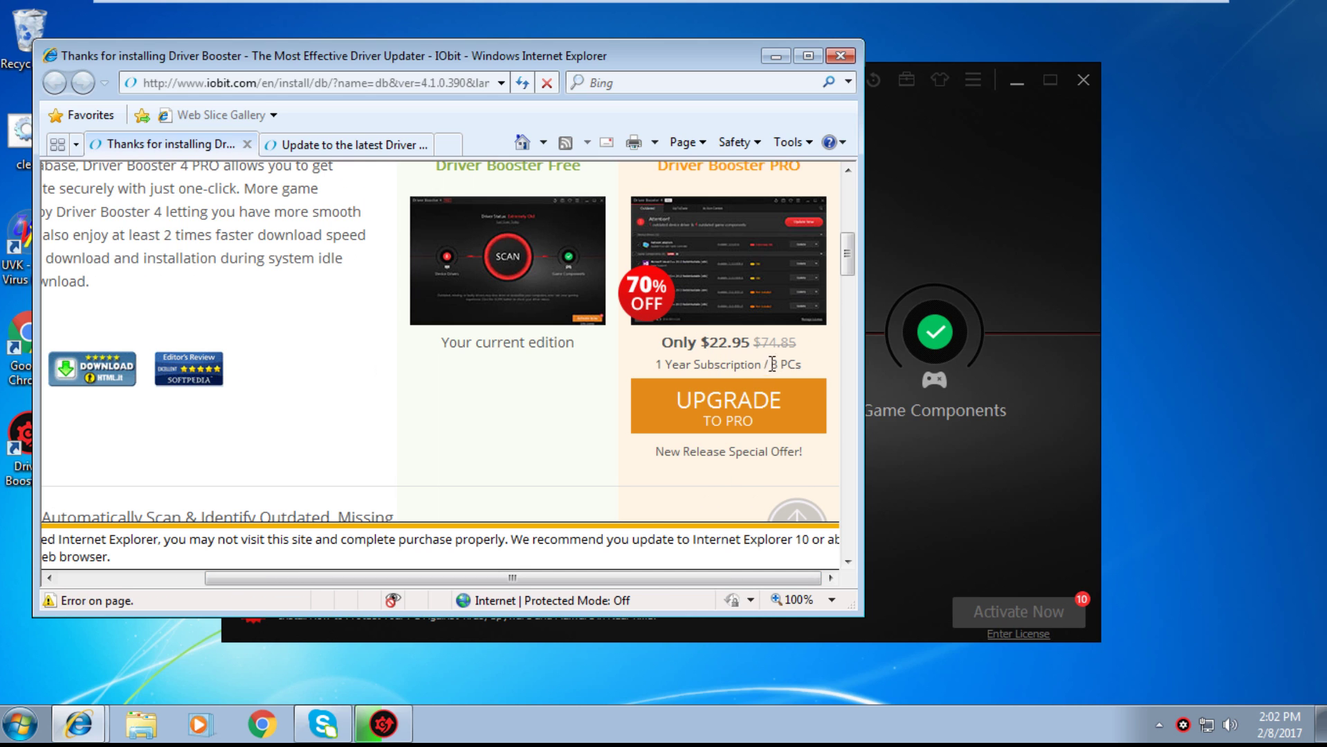
drag(797, 346, 749, 346)
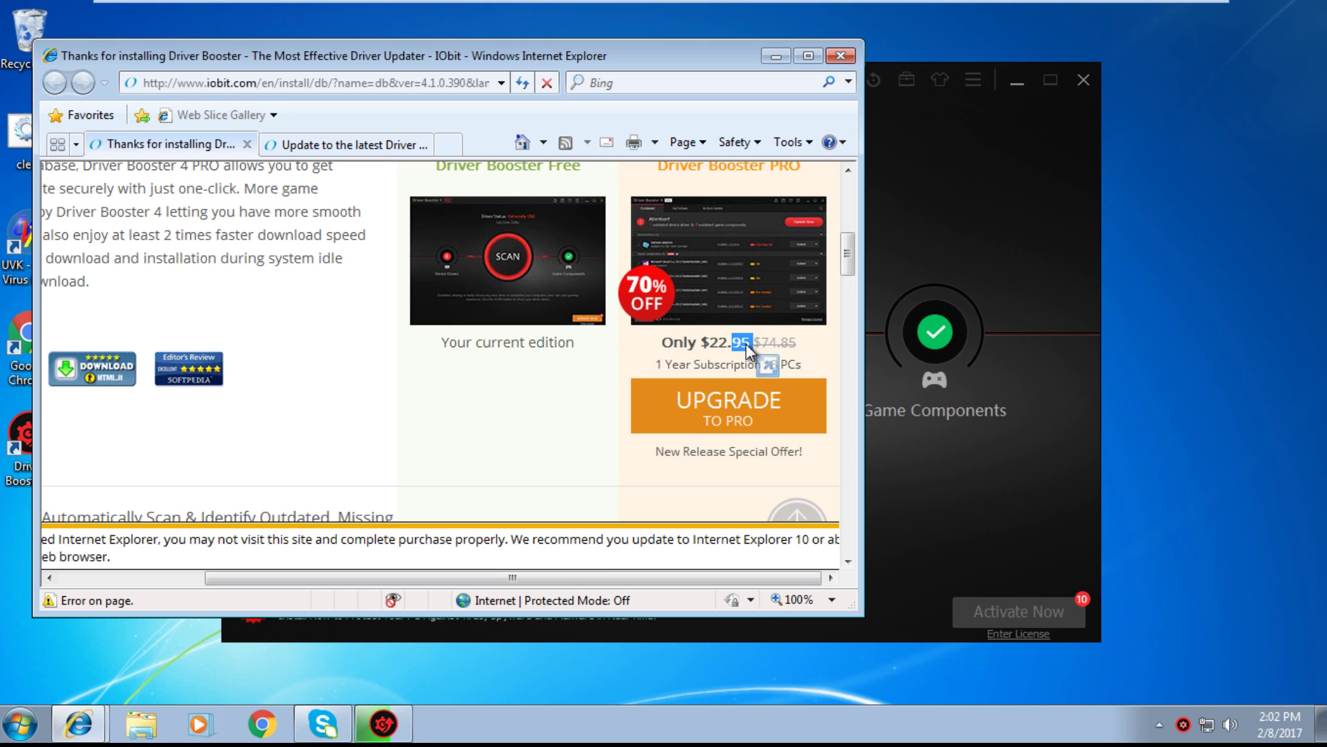
click(428, 346)
drag(441, 341, 597, 341)
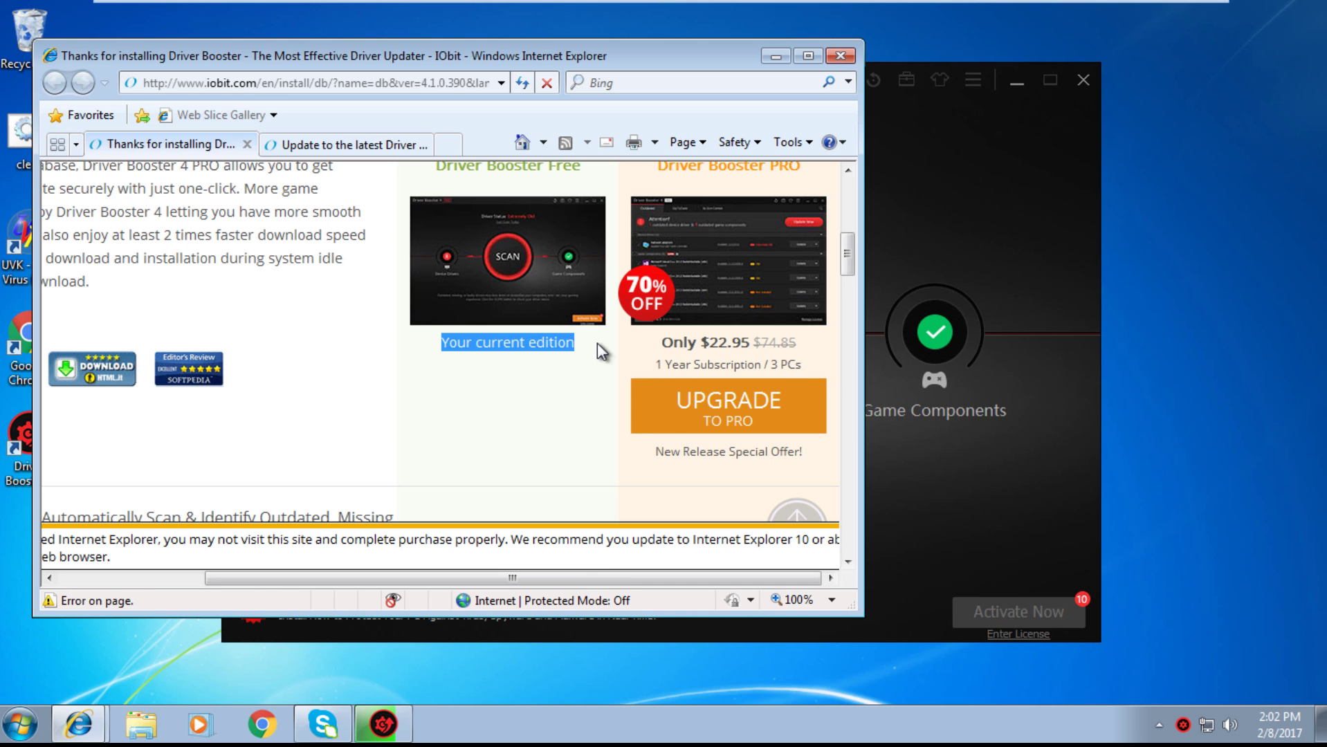
click(597, 342)
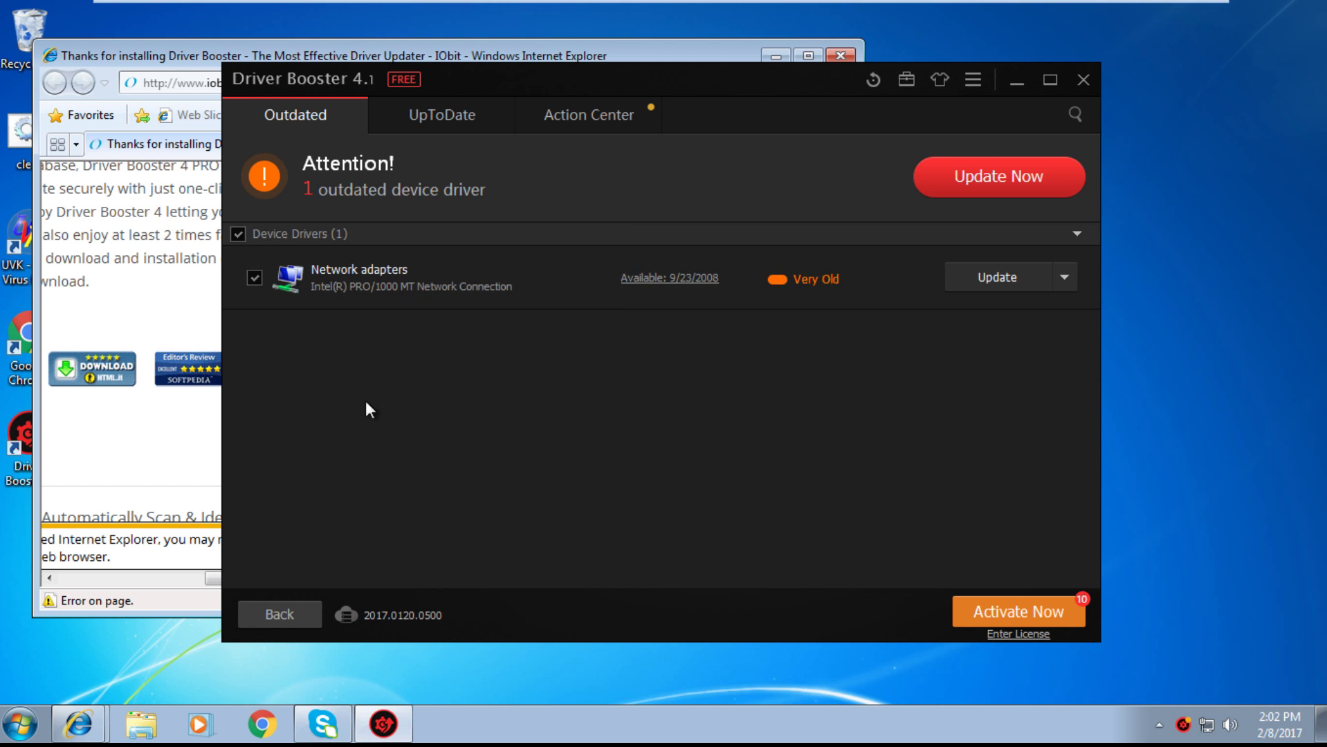
Start updating the outdated network adapter driver, accept the installation notices, and leave automatic reboot off.
click(952, 184)
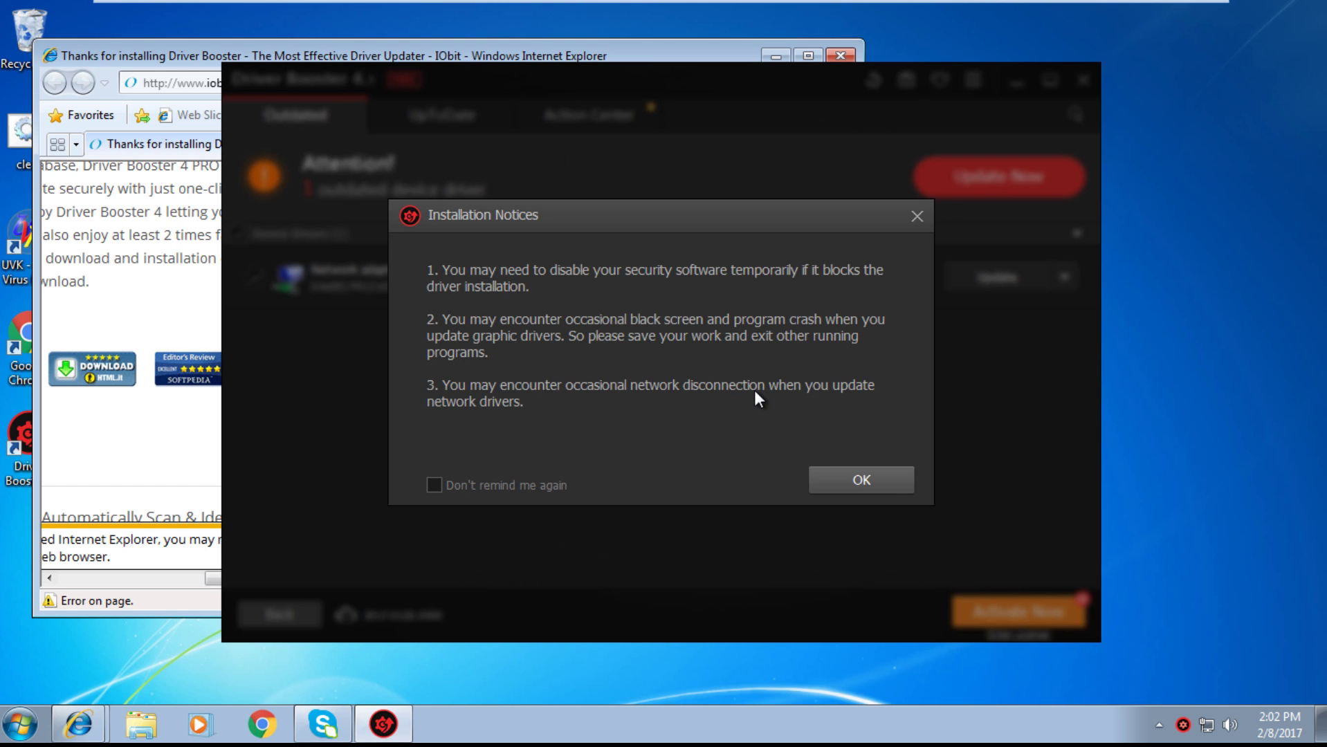
click(887, 482)
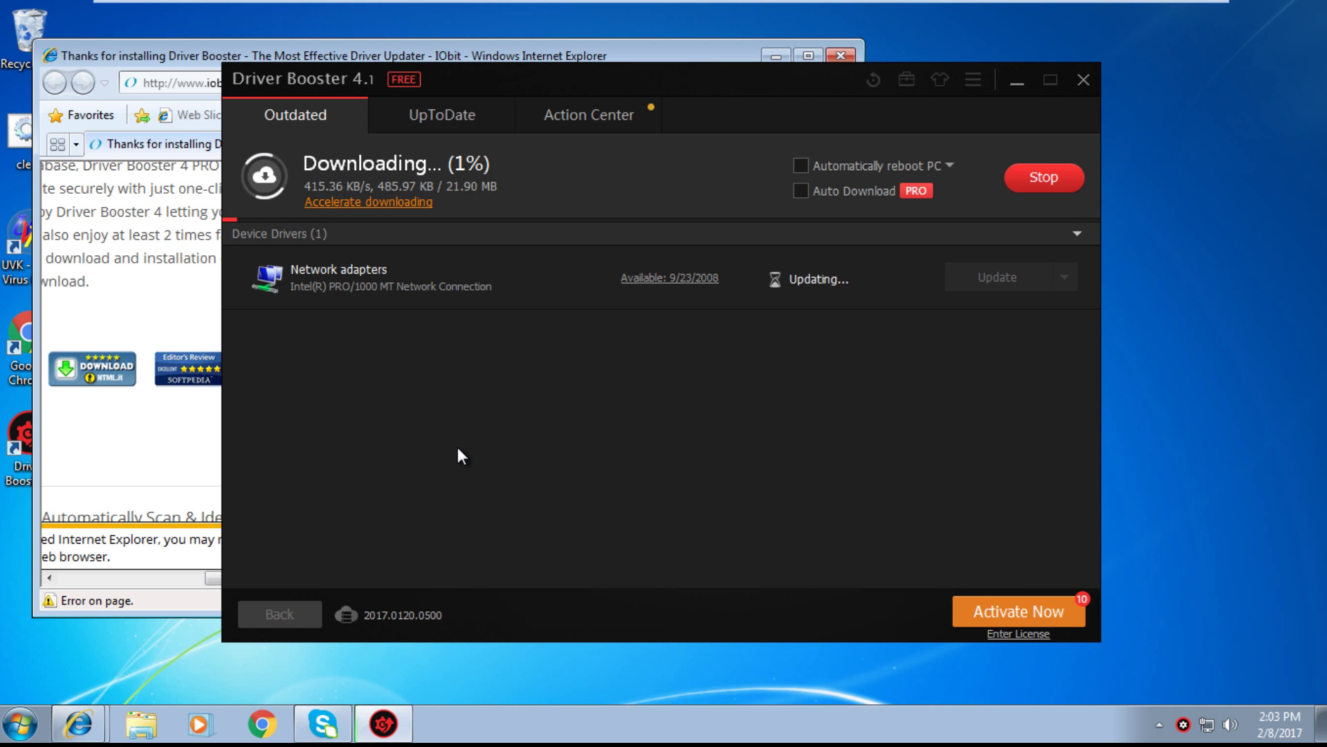
click(799, 166)
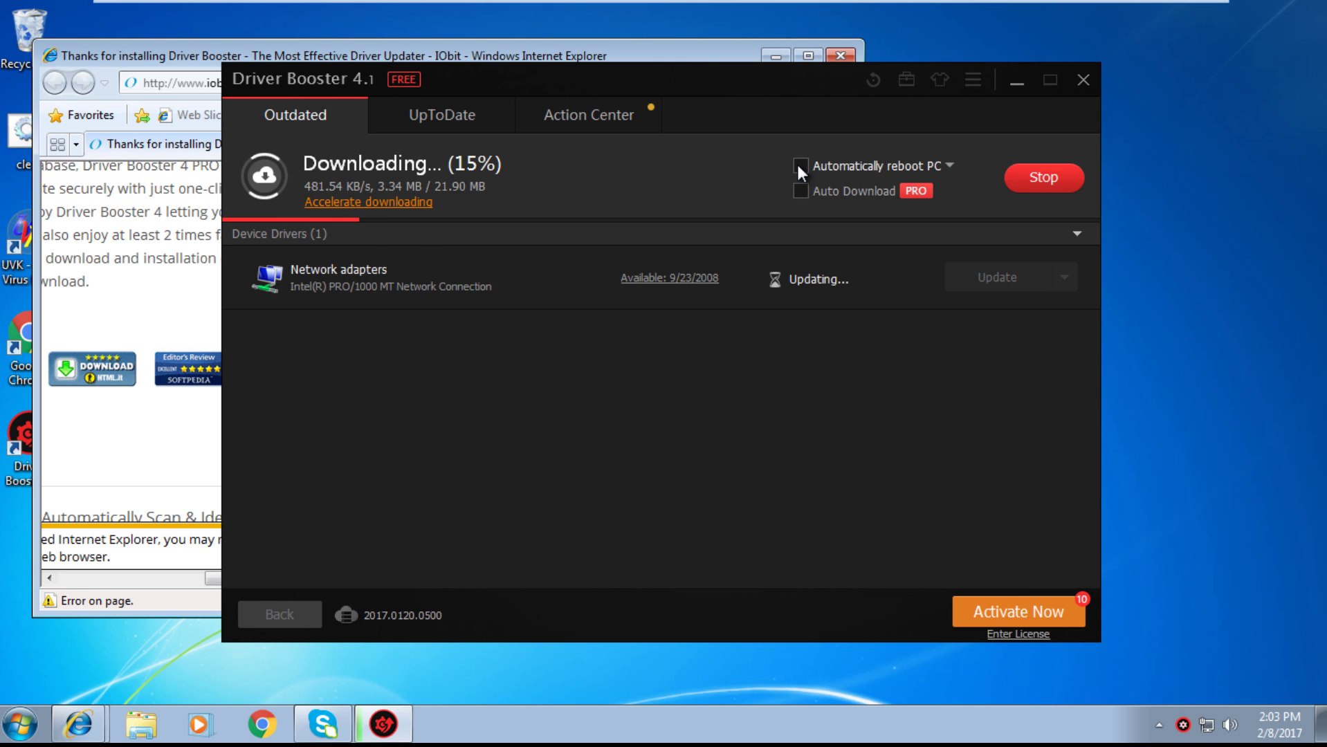
click(799, 164)
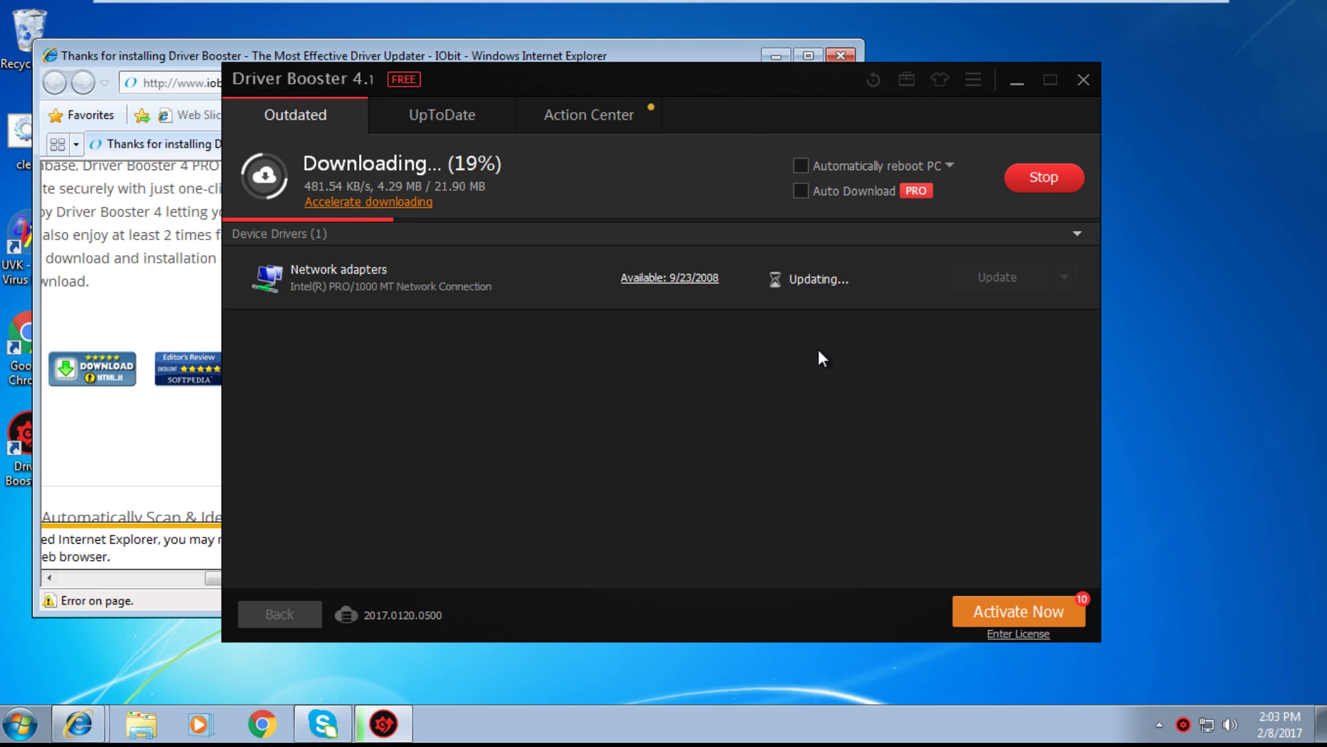
Minimize the Internet Explorer window and open the desktop's clean batch file for editing in Notepad.
click(774, 56)
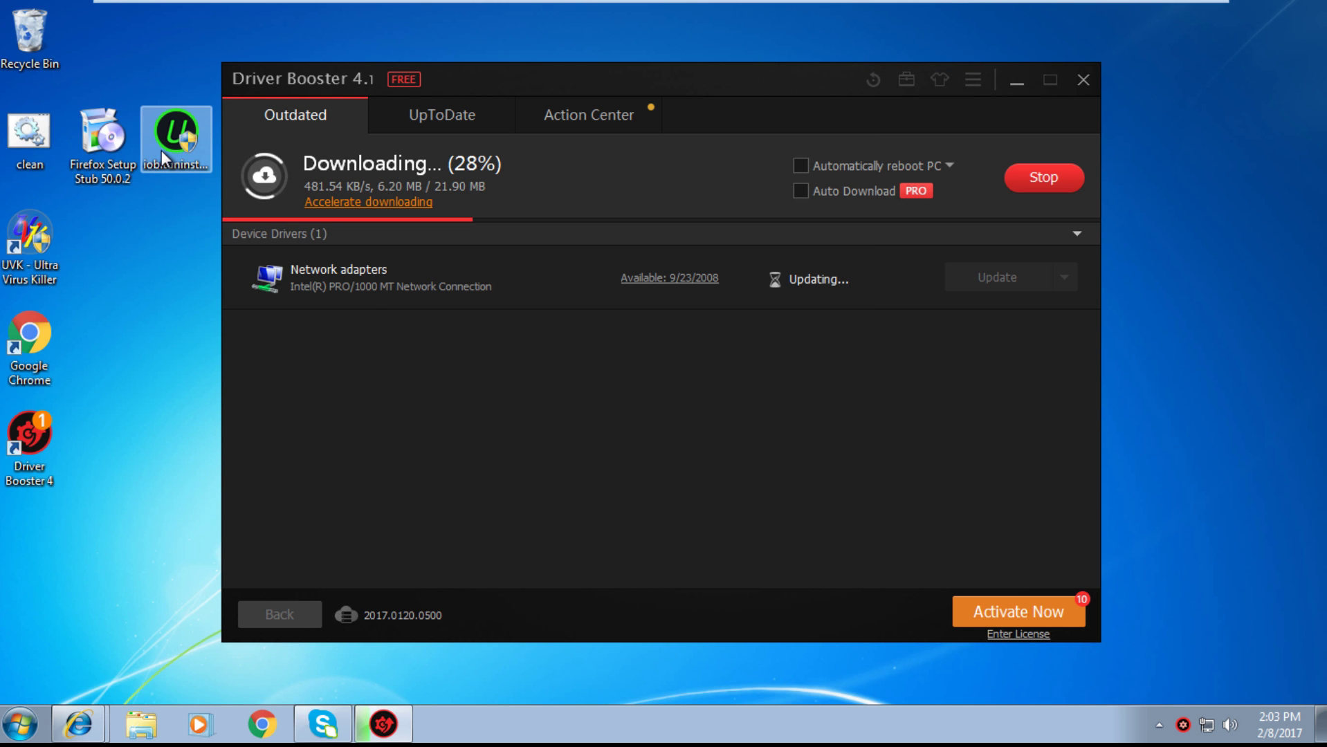
click(157, 151)
click(30, 141)
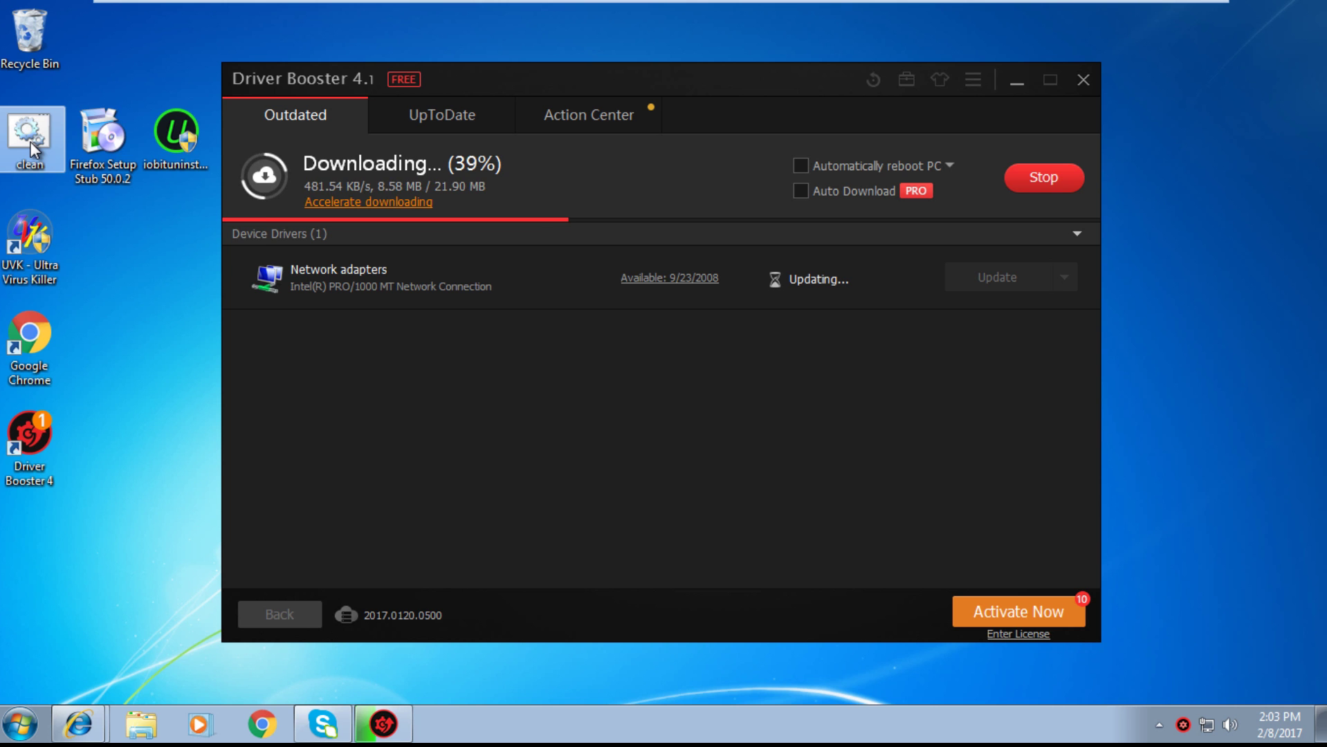
right_click(29, 141)
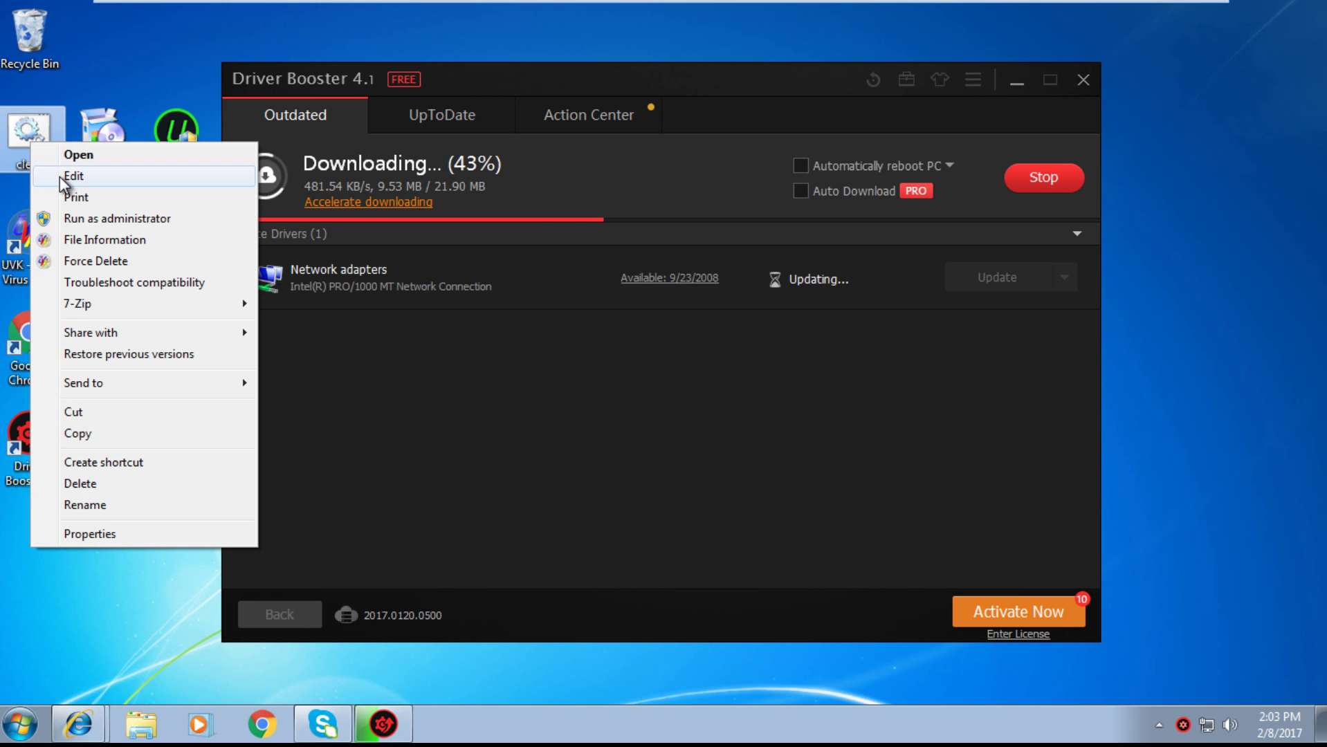
click(59, 176)
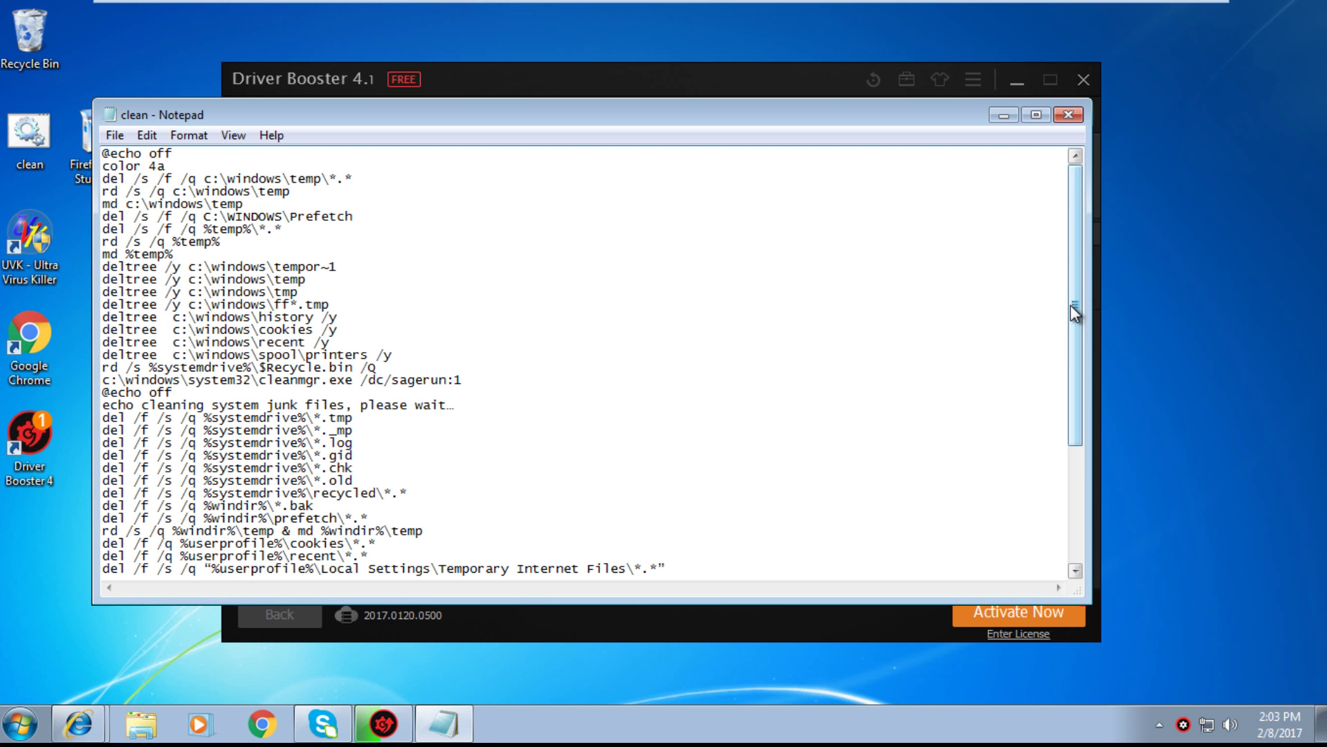
Replace the user folder name in the script's set DataDir path with pc_house.
drag(1070, 305, 1050, 525)
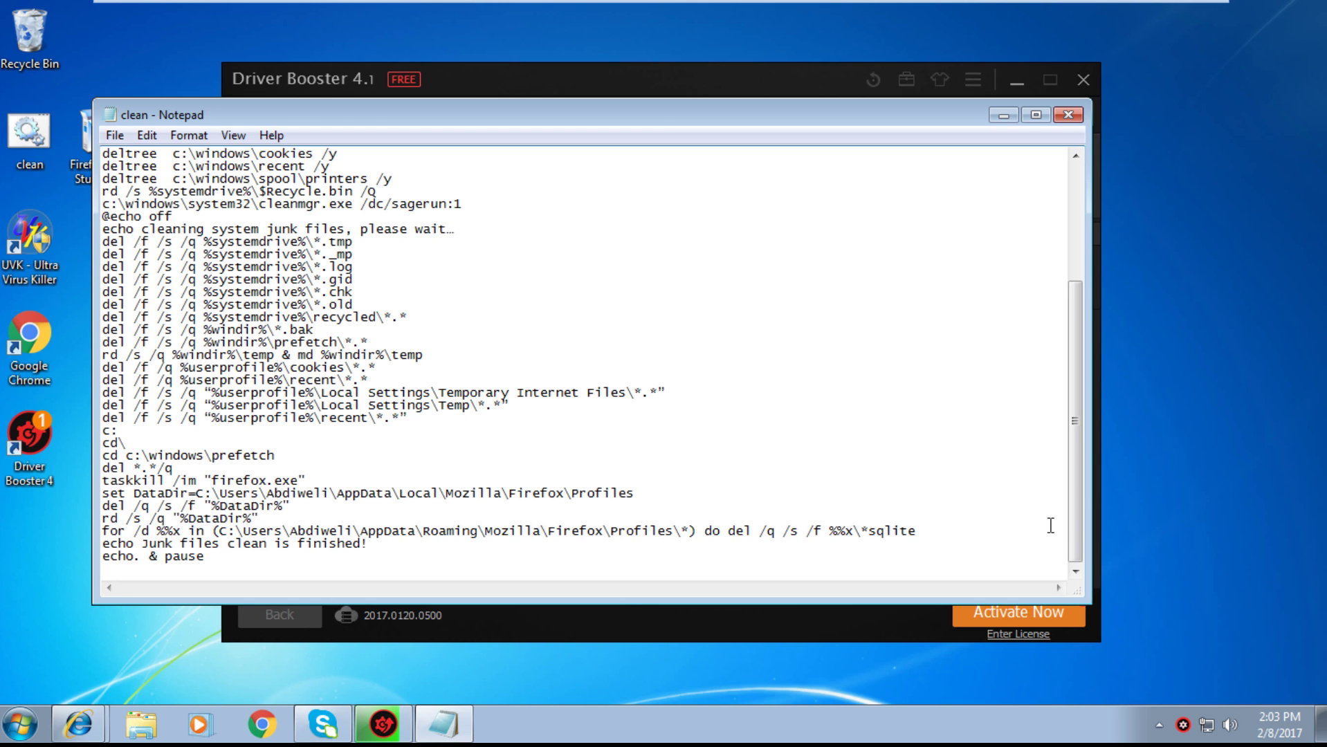
drag(1070, 514, 1053, 326)
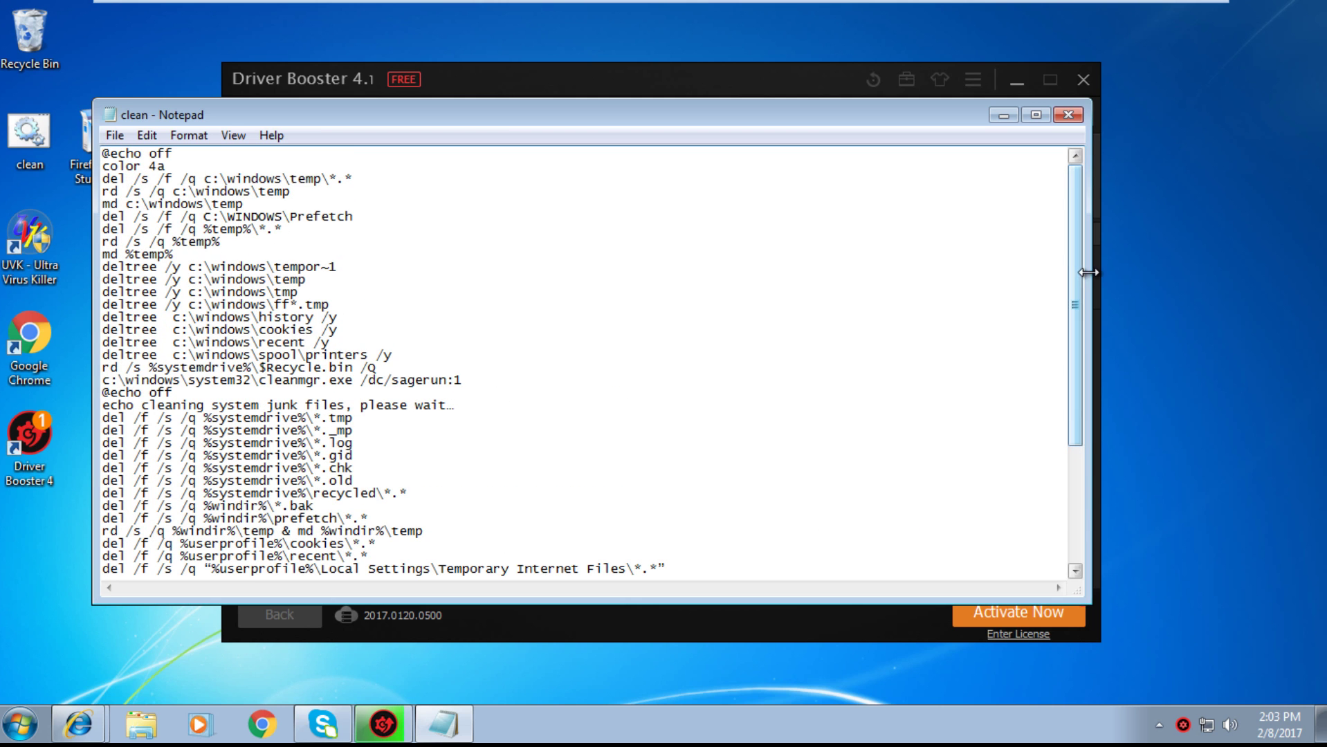
drag(1077, 295, 1080, 420)
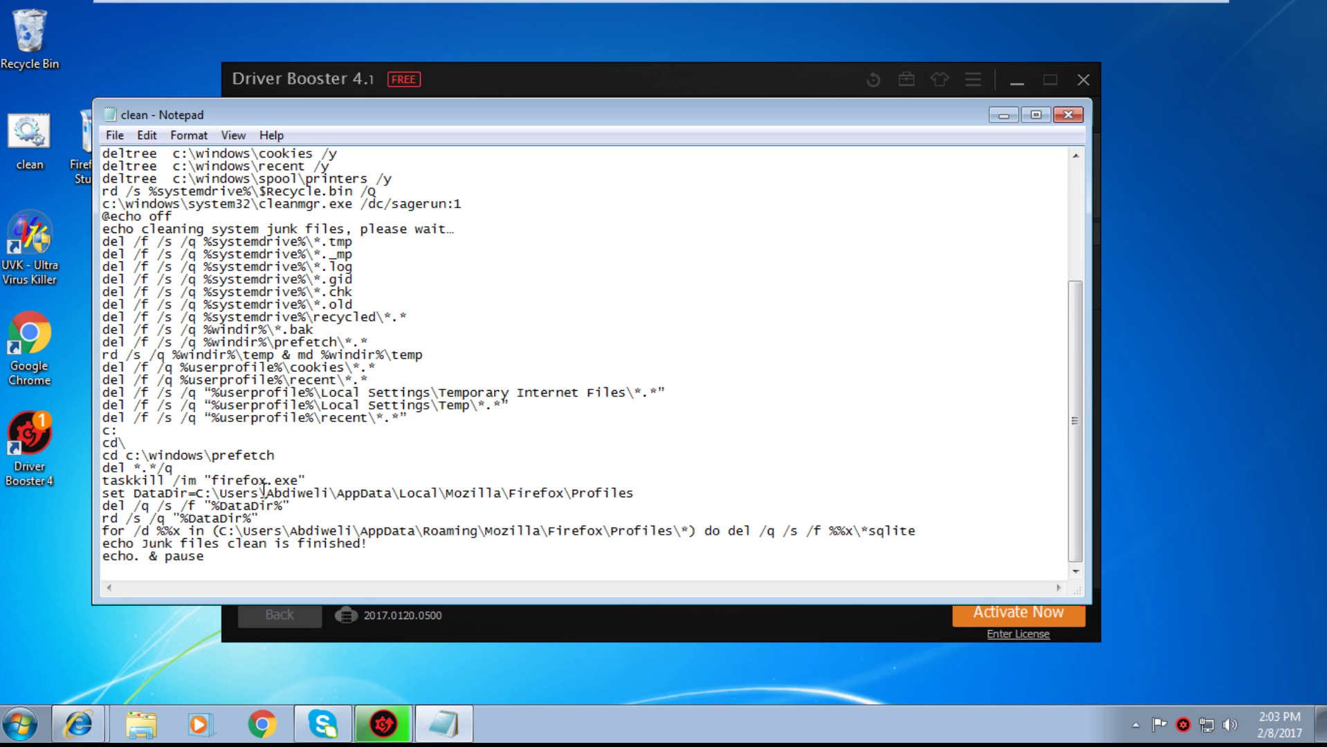
drag(269, 494, 327, 496)
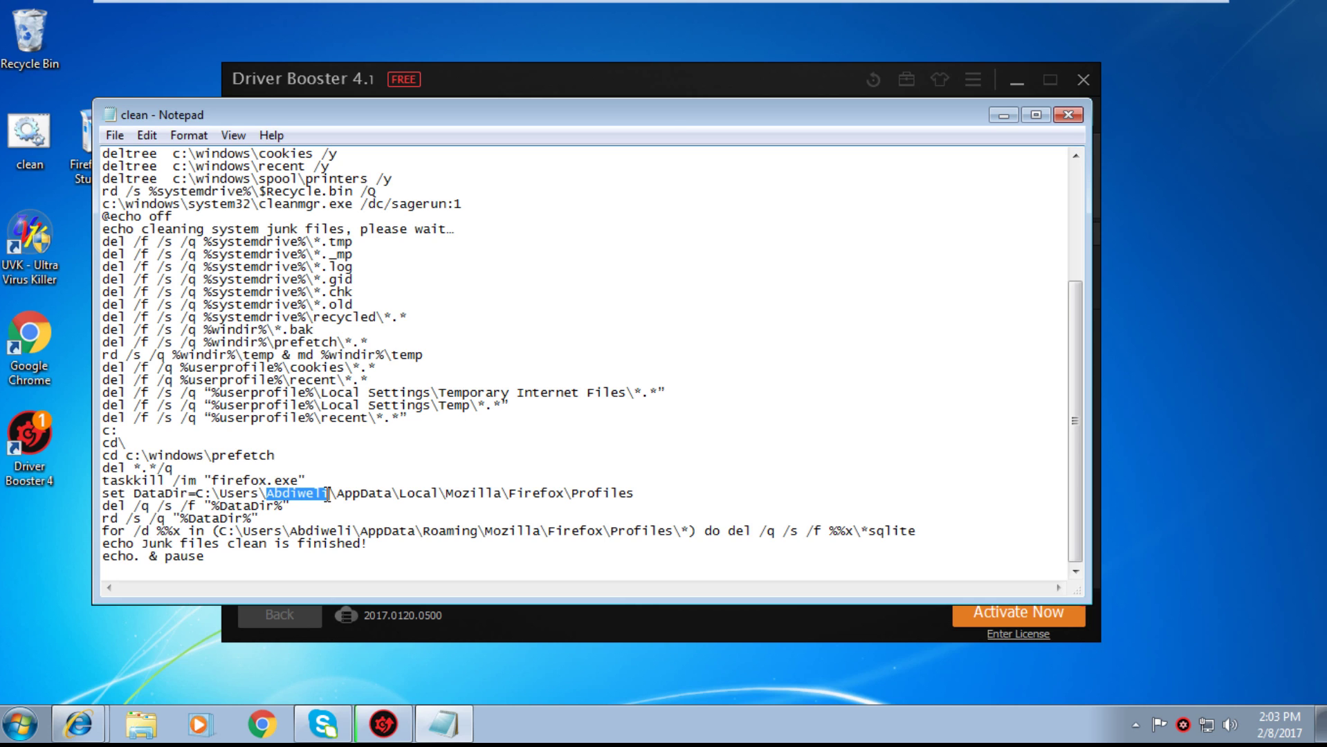
text(pc)
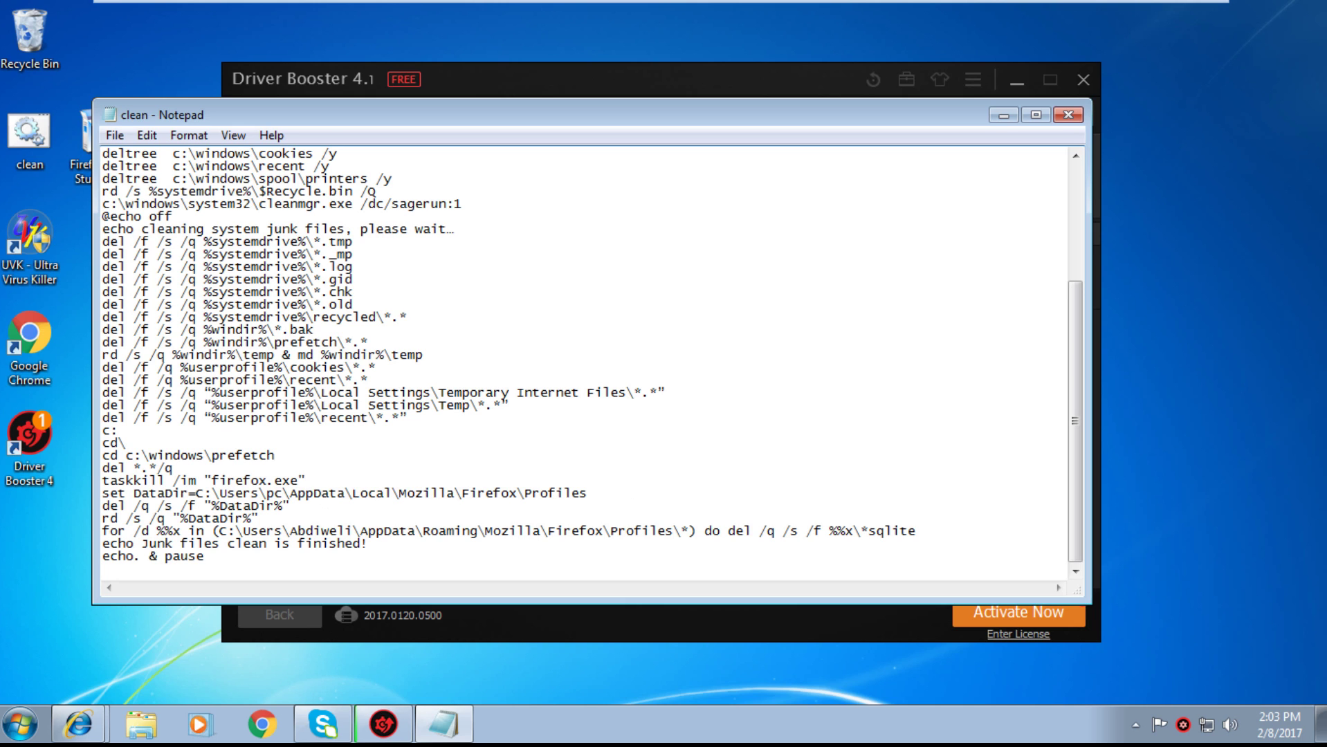
text(_house)
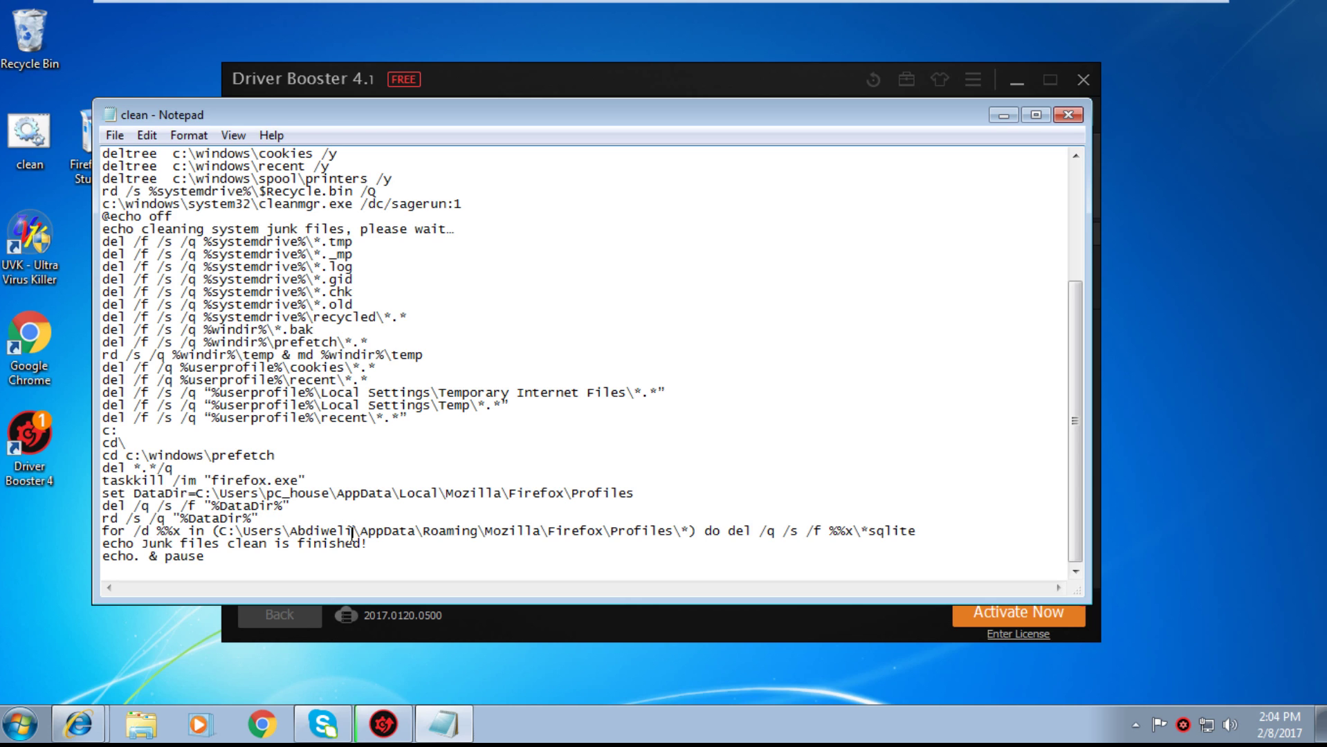
Replace the user folder name in the for command's Roaming Firefox profiles path with pc_house and review the script.
drag(353, 534, 289, 537)
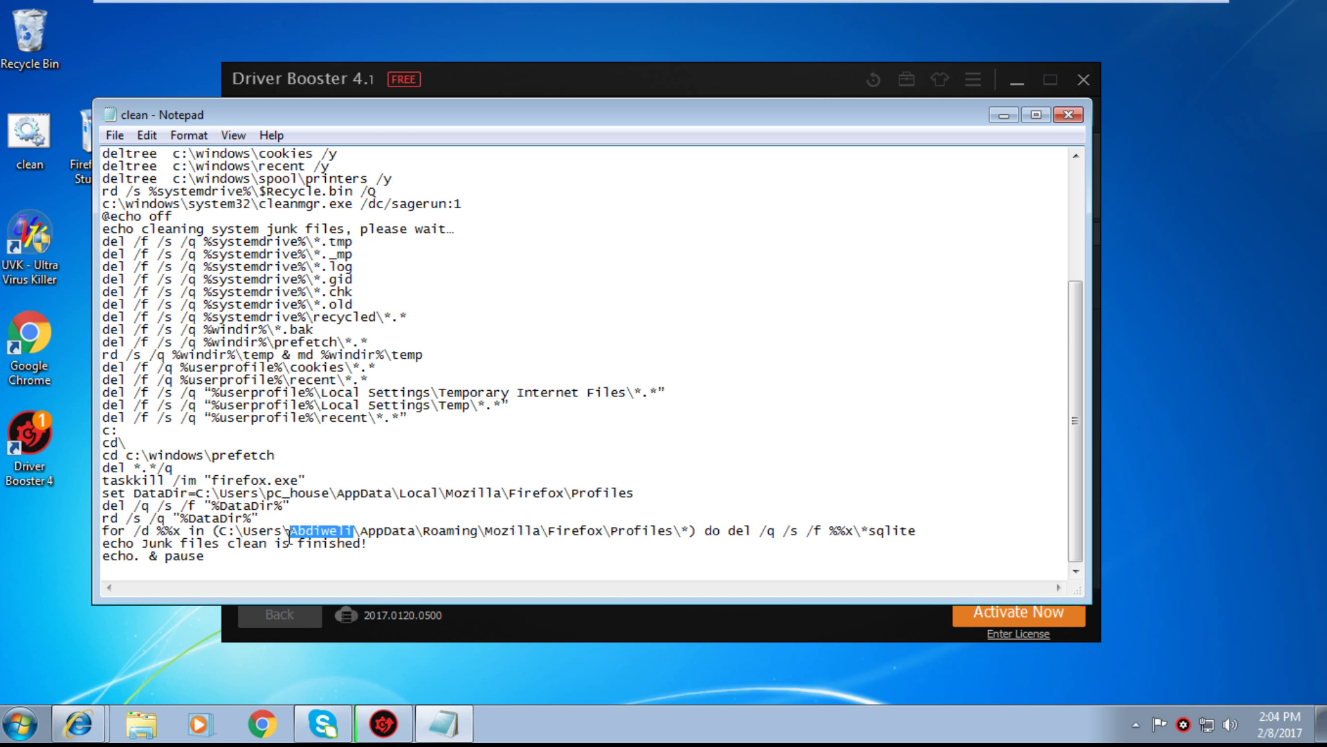
text(p)
text(c_)
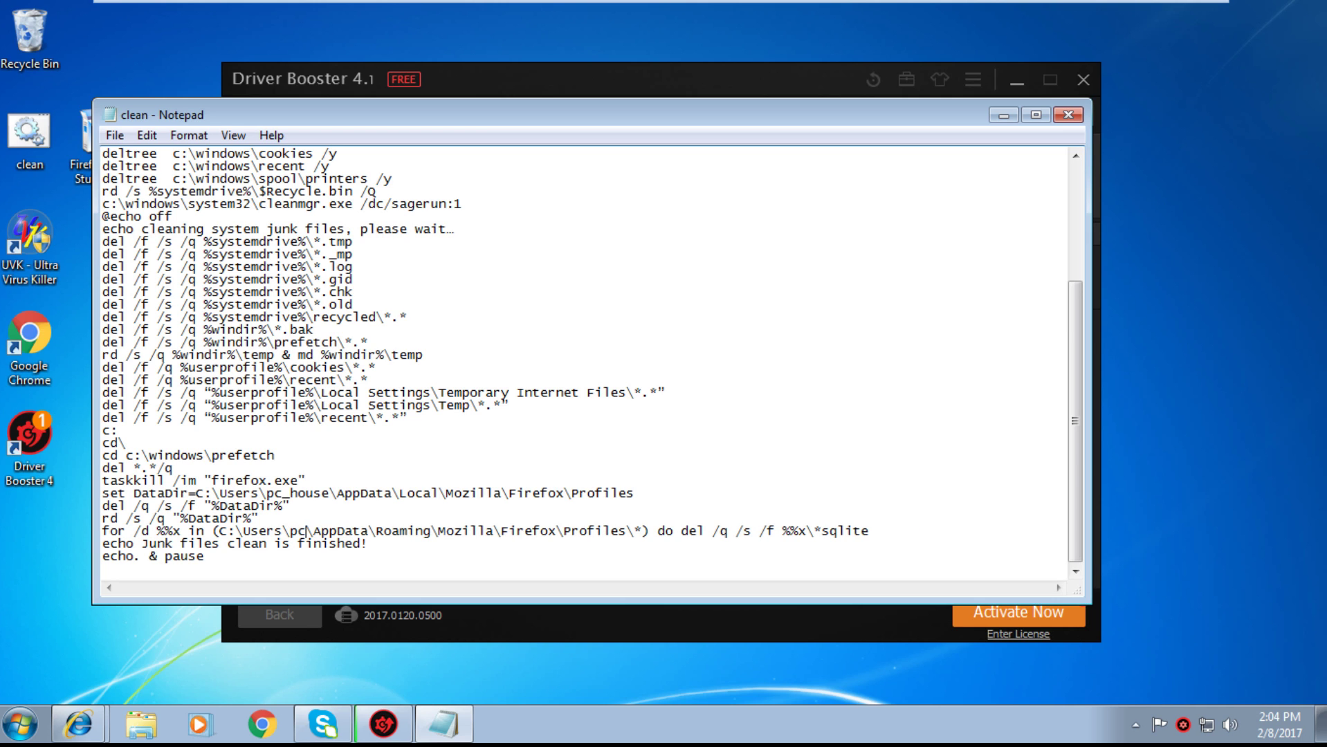
text(house)
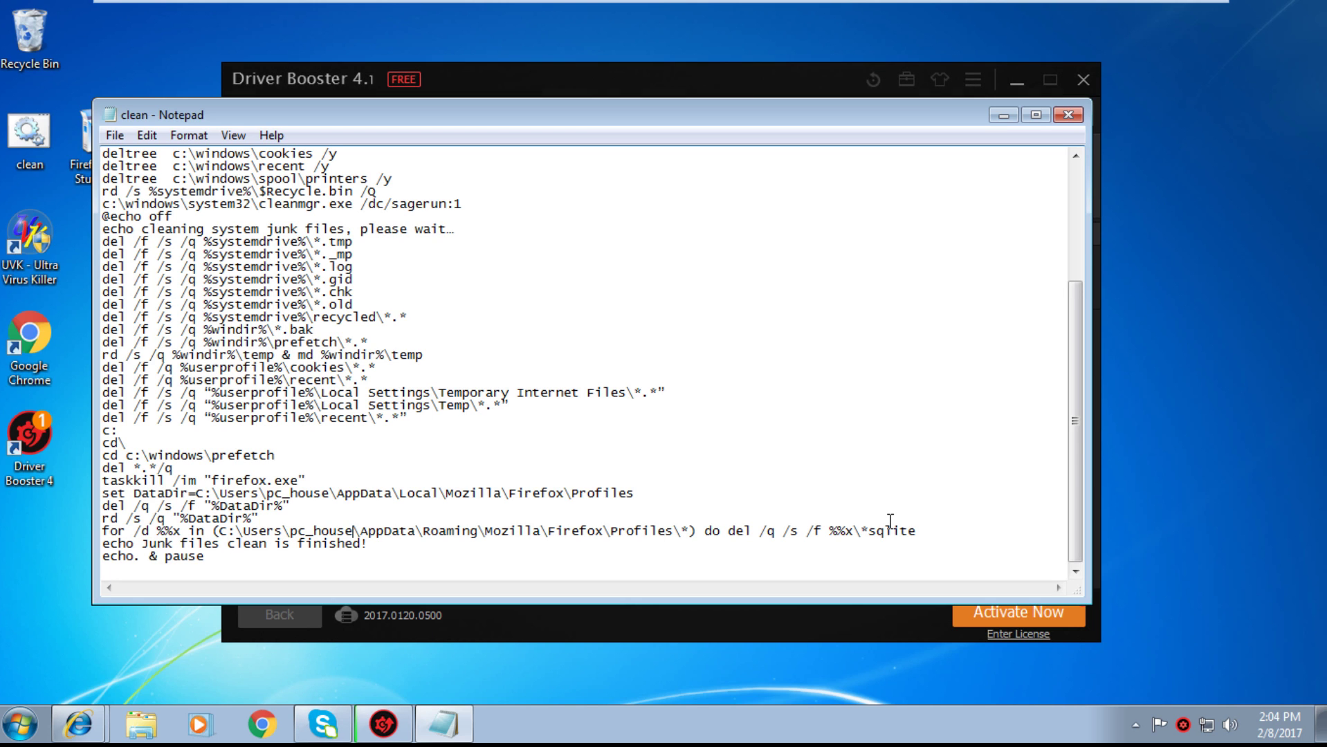
click(951, 518)
drag(1077, 476, 1076, 339)
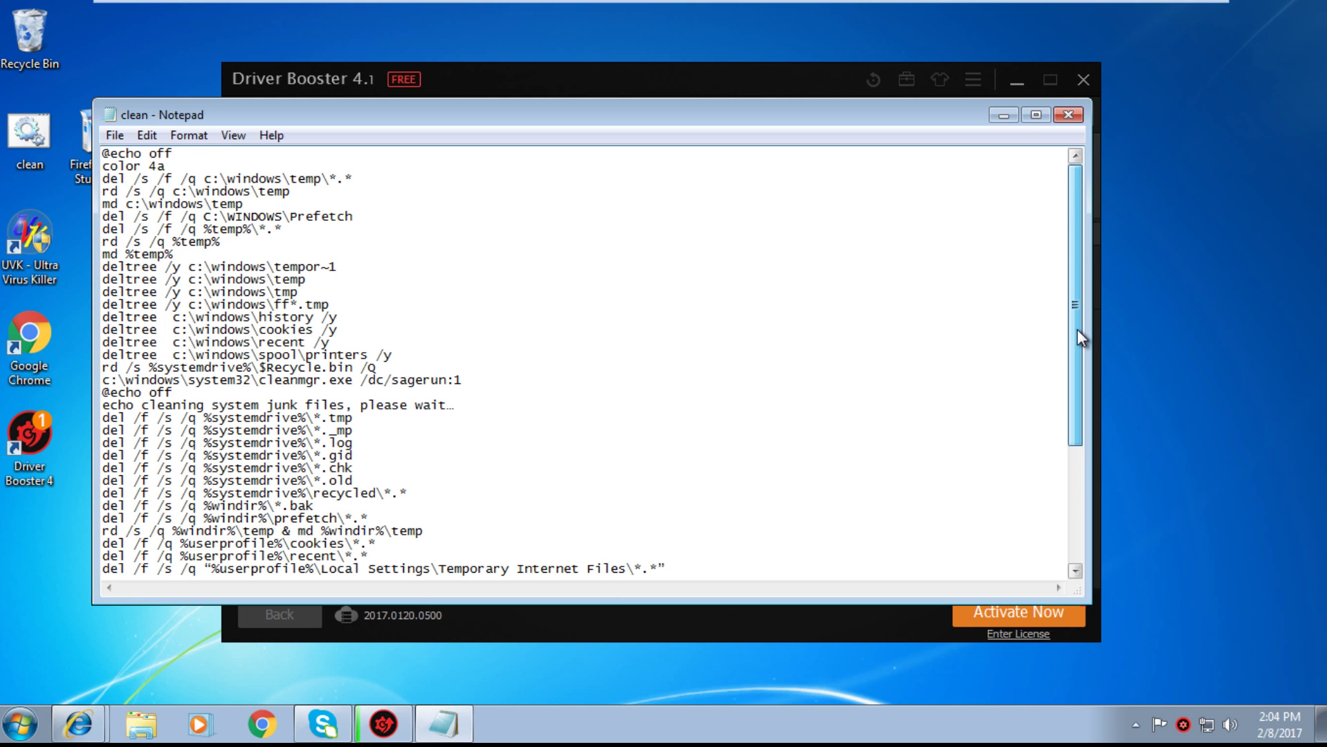
drag(1077, 330, 1077, 453)
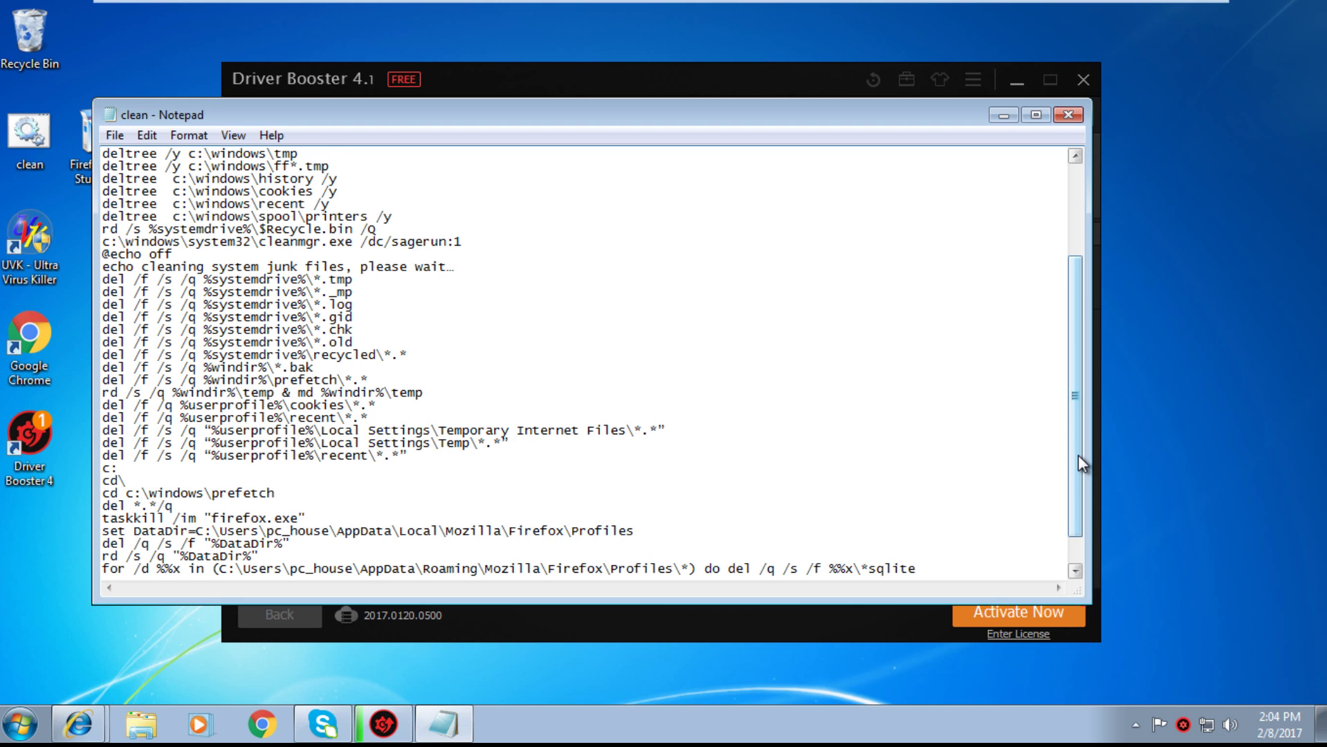
drag(1077, 454, 1080, 503)
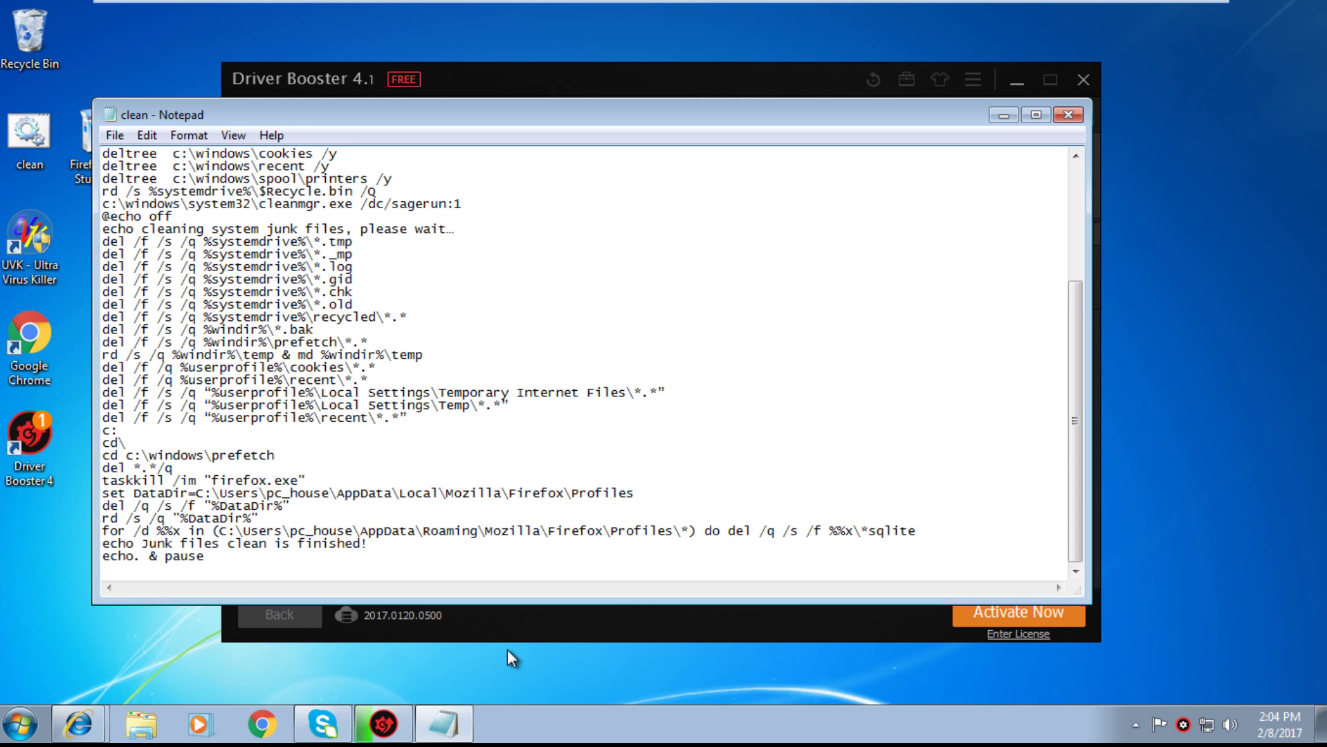
Switch to Driver Booster to check the driver update and close its window.
click(536, 615)
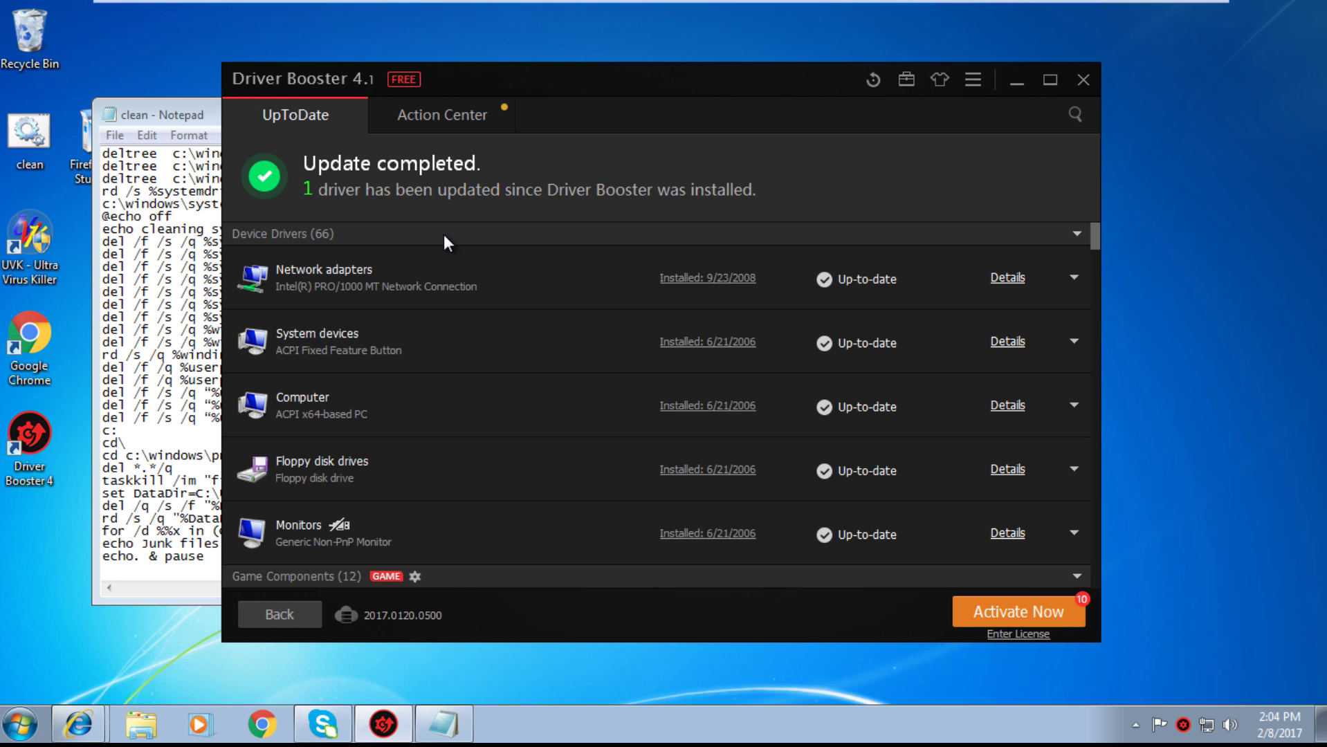
click(1078, 80)
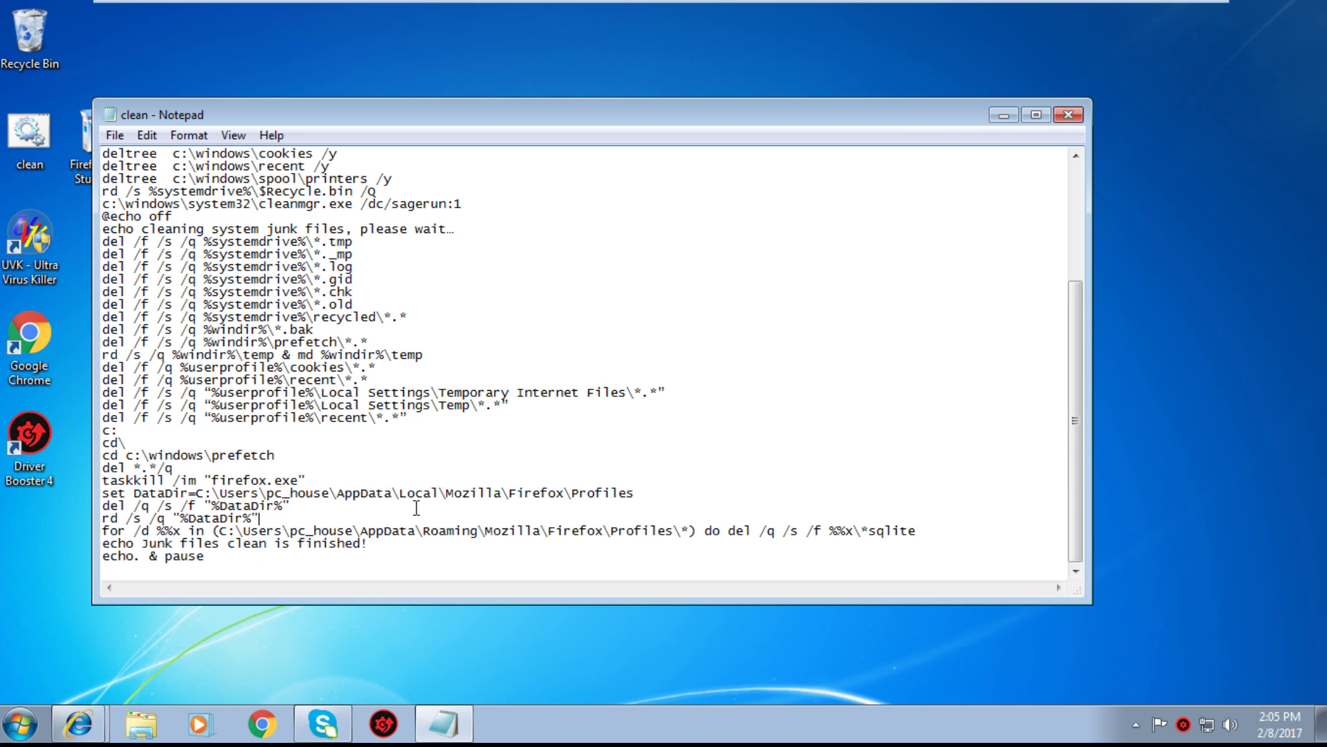
Save the edited clean batch file and close Notepad.
click(115, 135)
click(141, 199)
click(1073, 117)
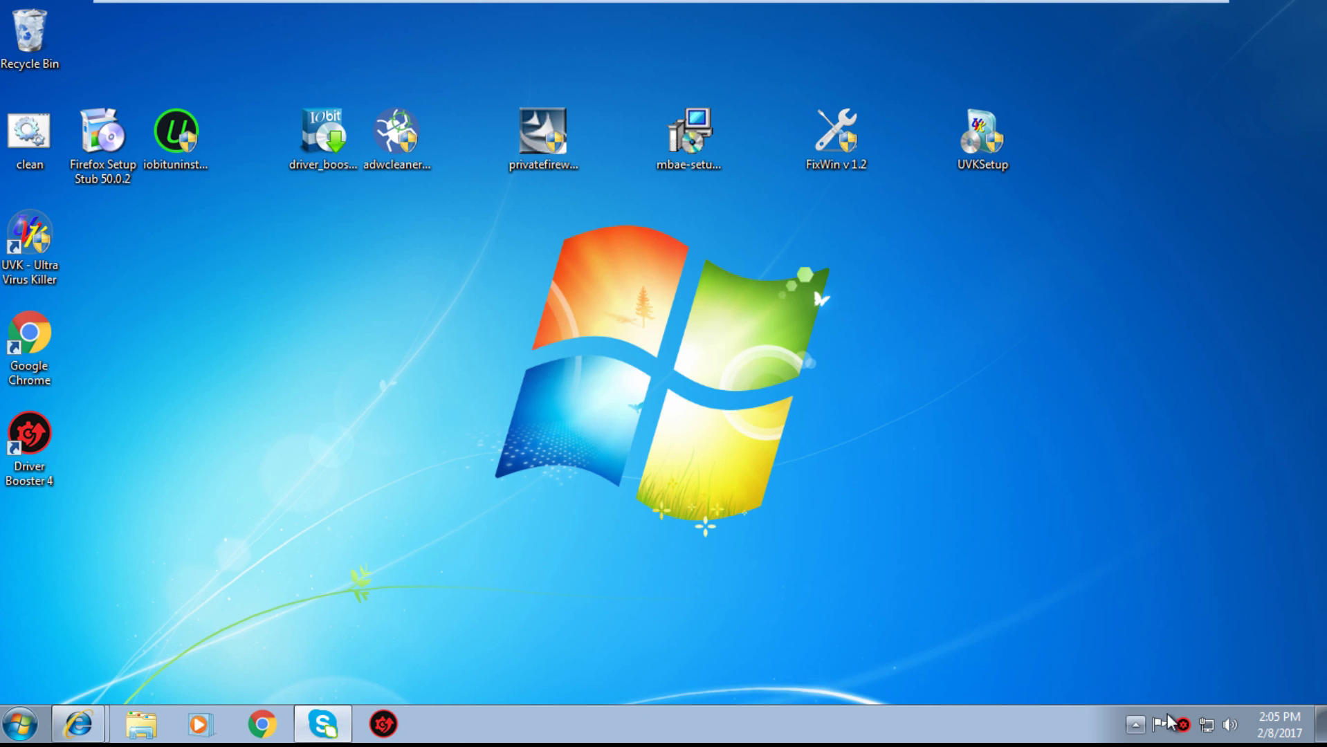
Reopen Driver Booster to view the status of the drivers.
click(1182, 726)
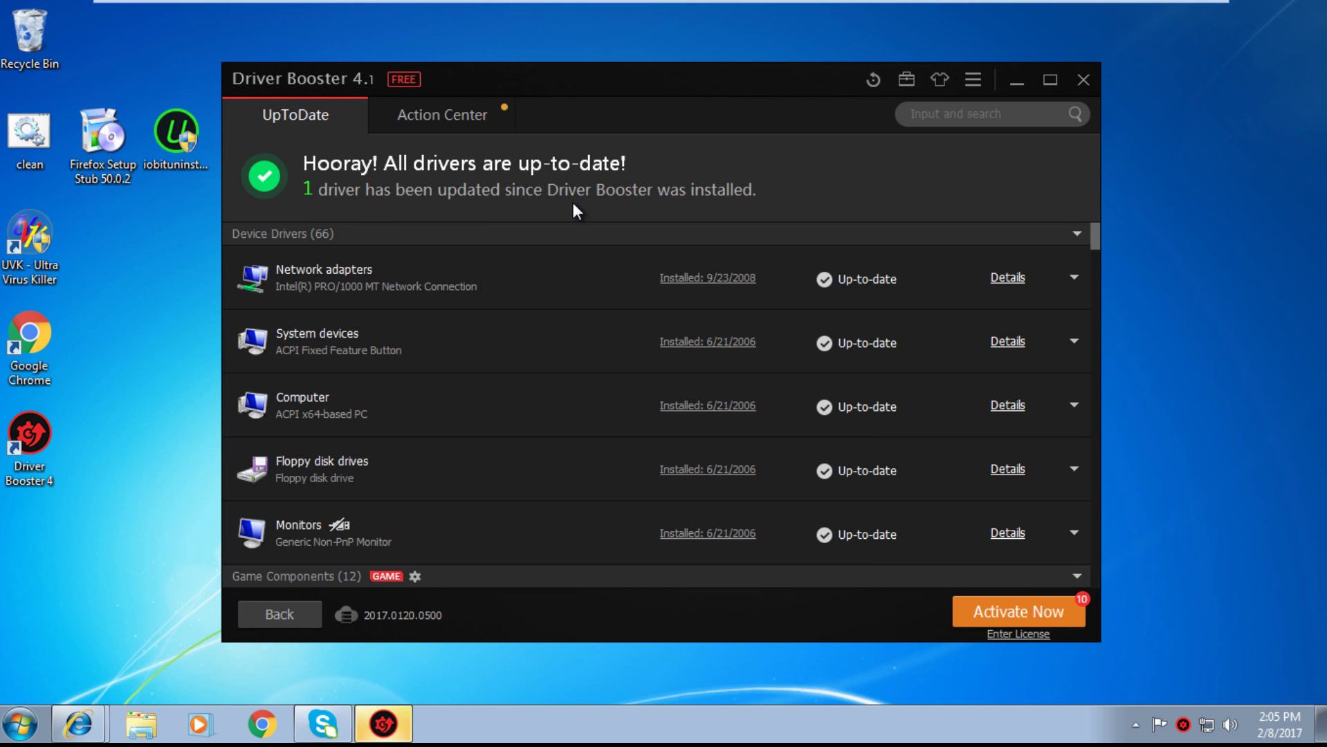
Close Driver Booster and install IObit Uninstaller 6.1 from its desktop setup file, allowing it to make changes to the computer.
click(1079, 90)
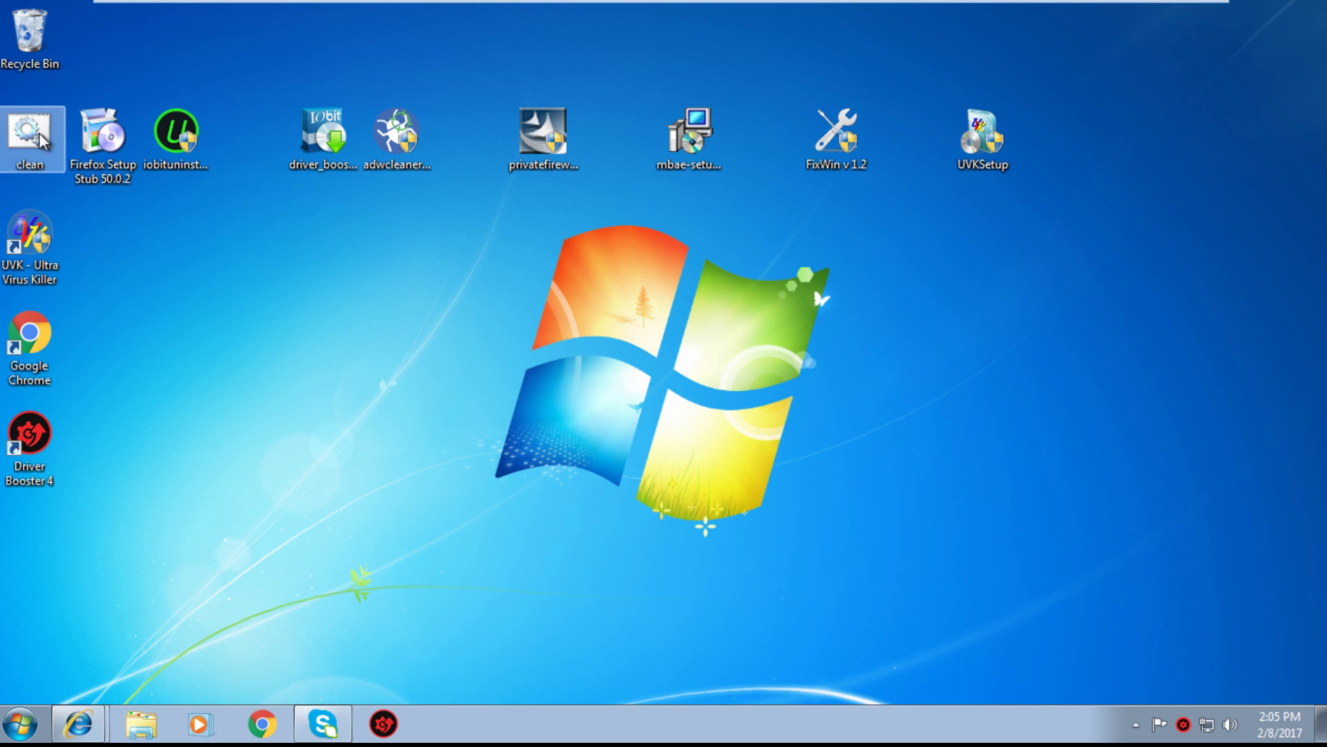
double_click(173, 145)
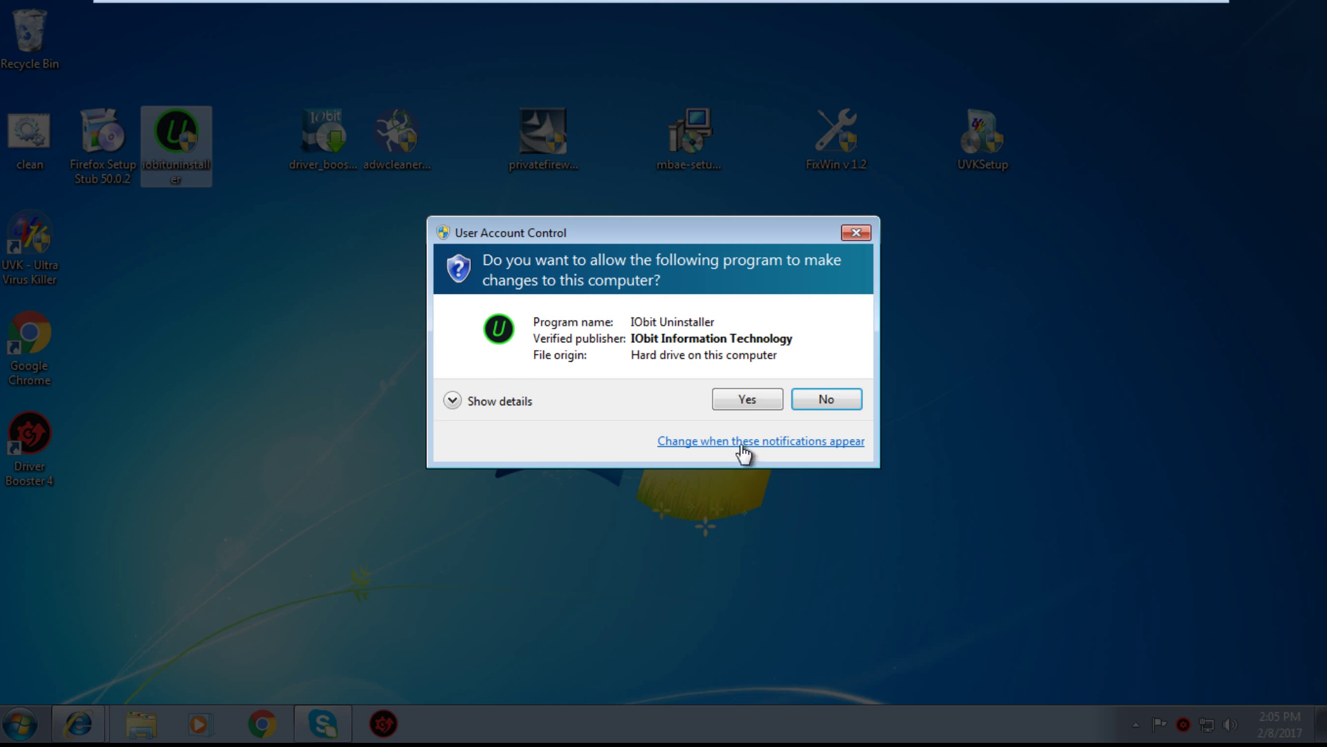
click(765, 402)
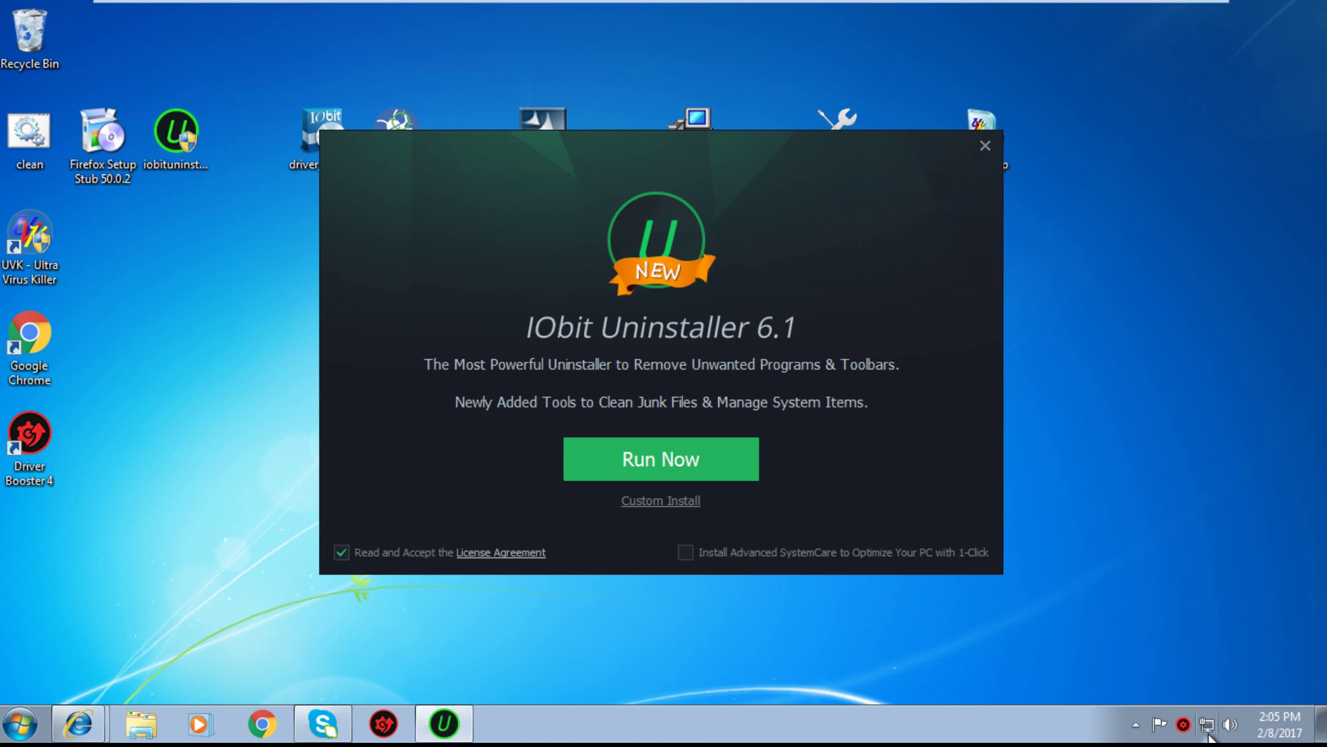
click(1183, 724)
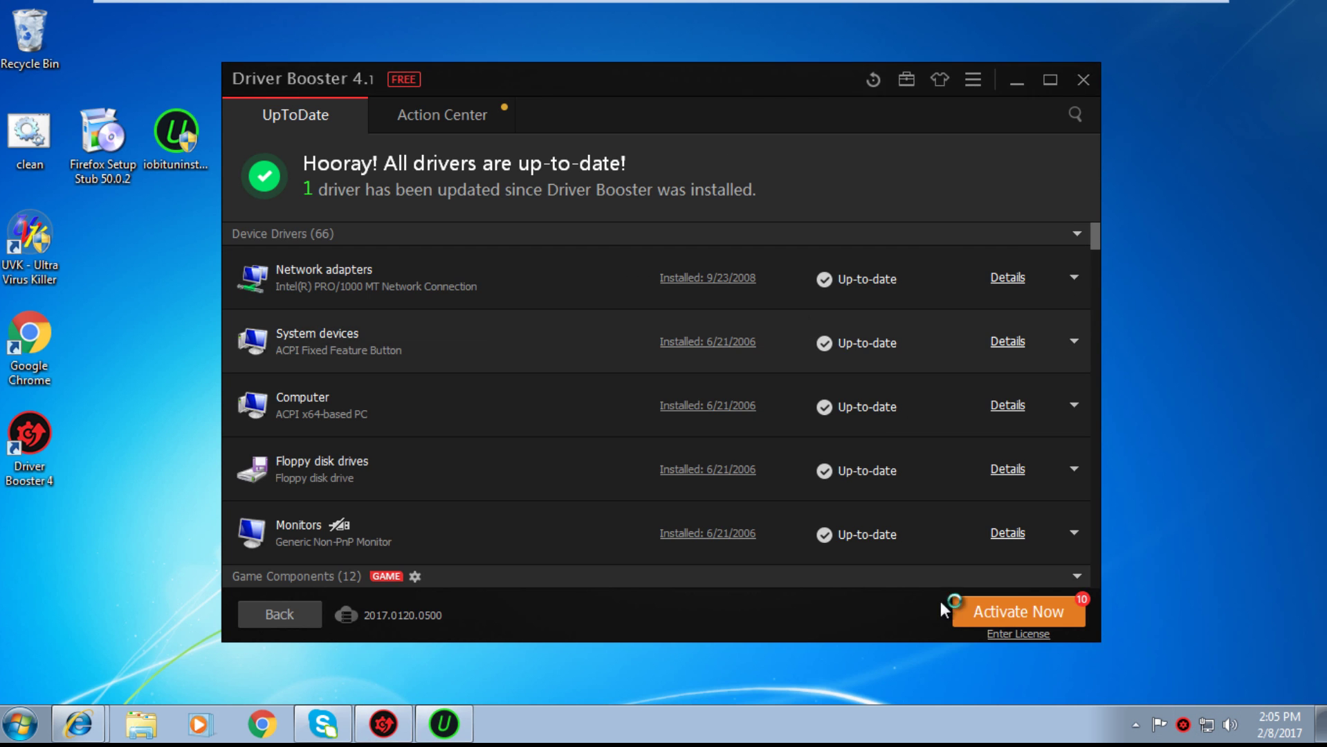
click(1084, 77)
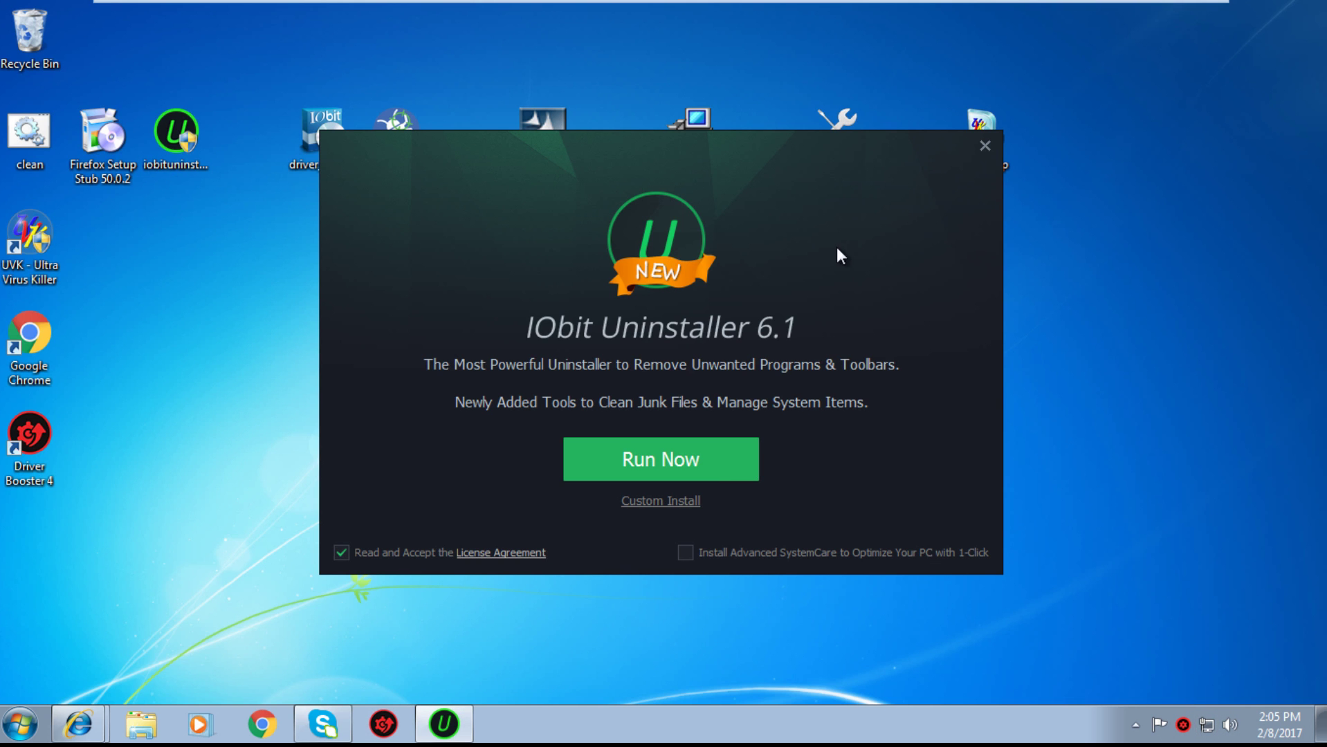
click(668, 501)
click(680, 463)
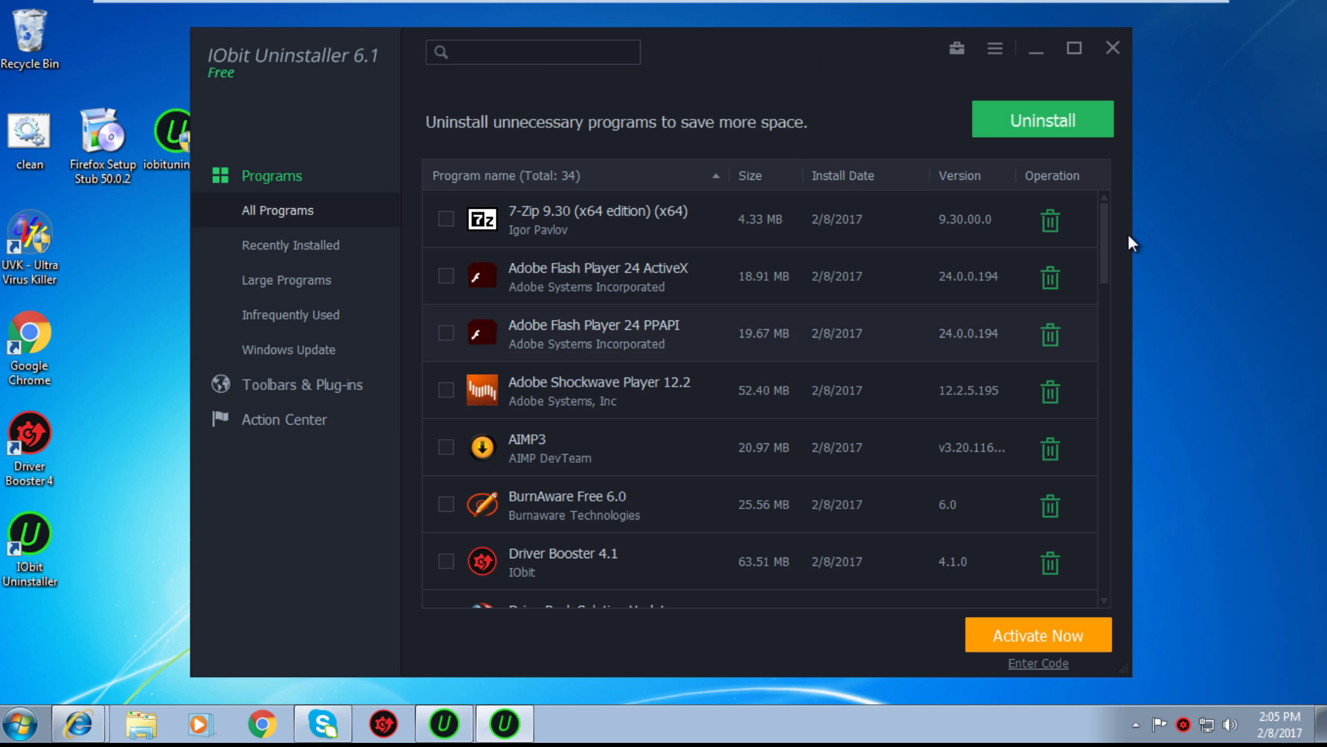
Open Windows' Programs and Features, dismiss the IObit Uninstaller upgrade offer, and look through the installed programs.
click(20, 724)
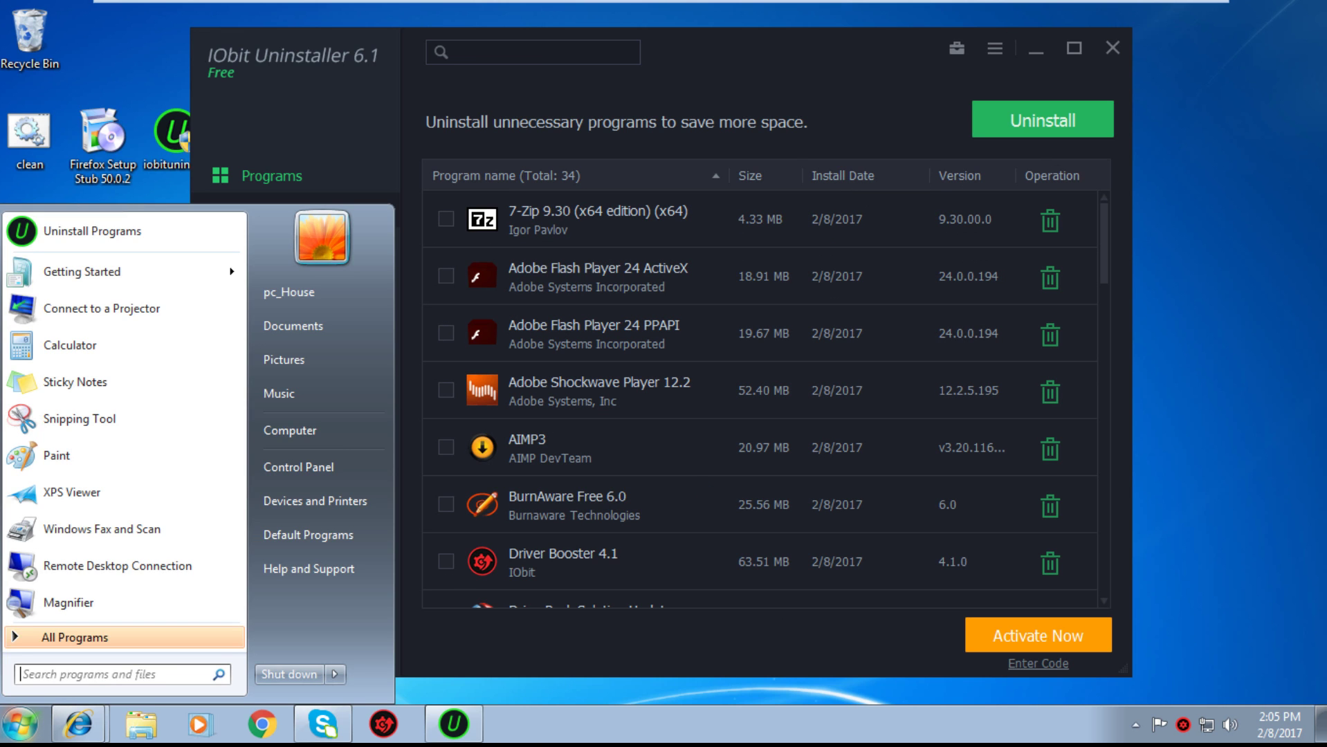
click(324, 479)
key(super)
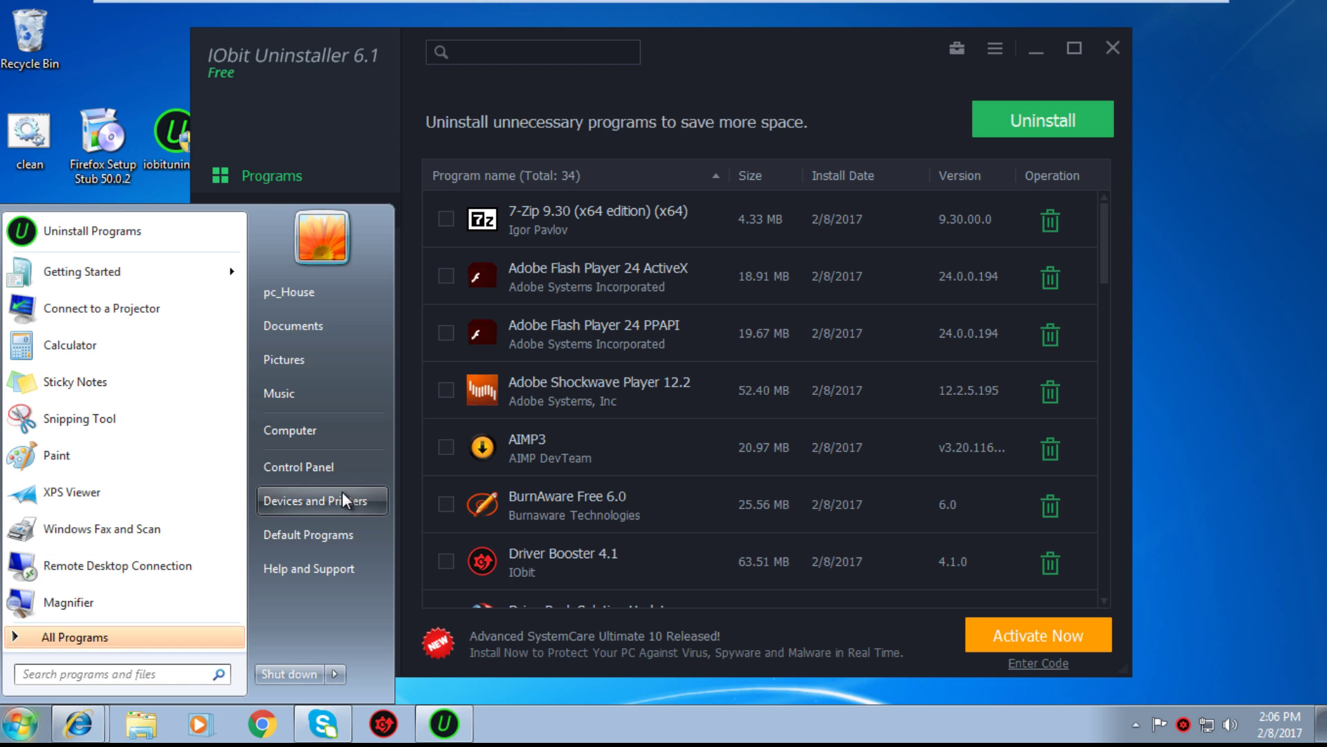
click(328, 465)
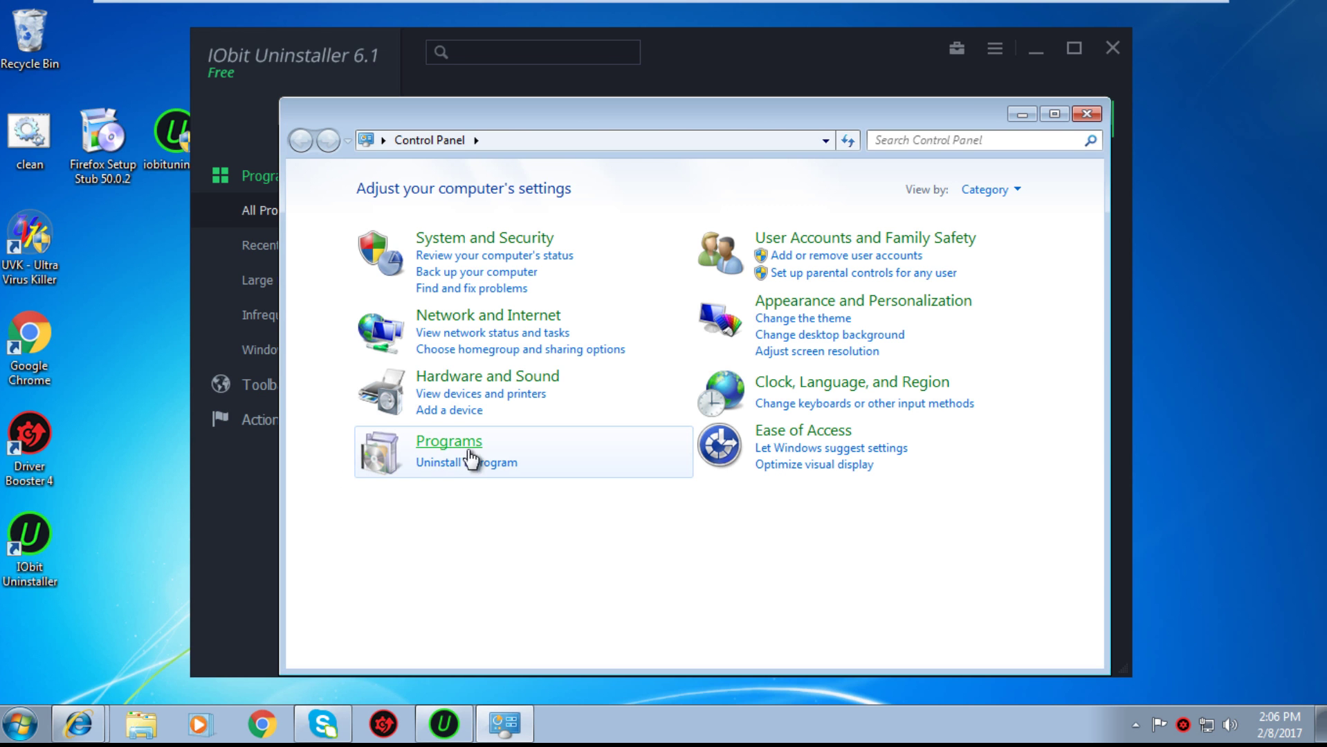
click(470, 463)
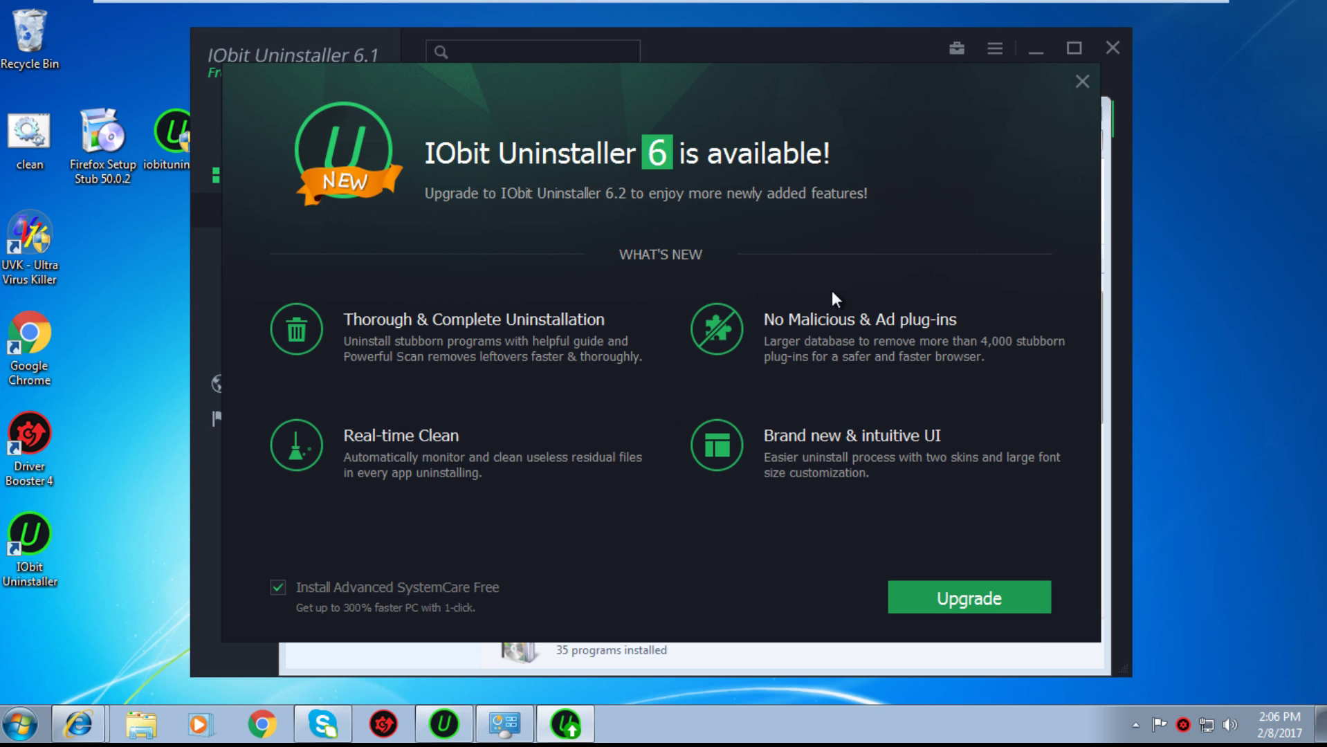
click(1077, 81)
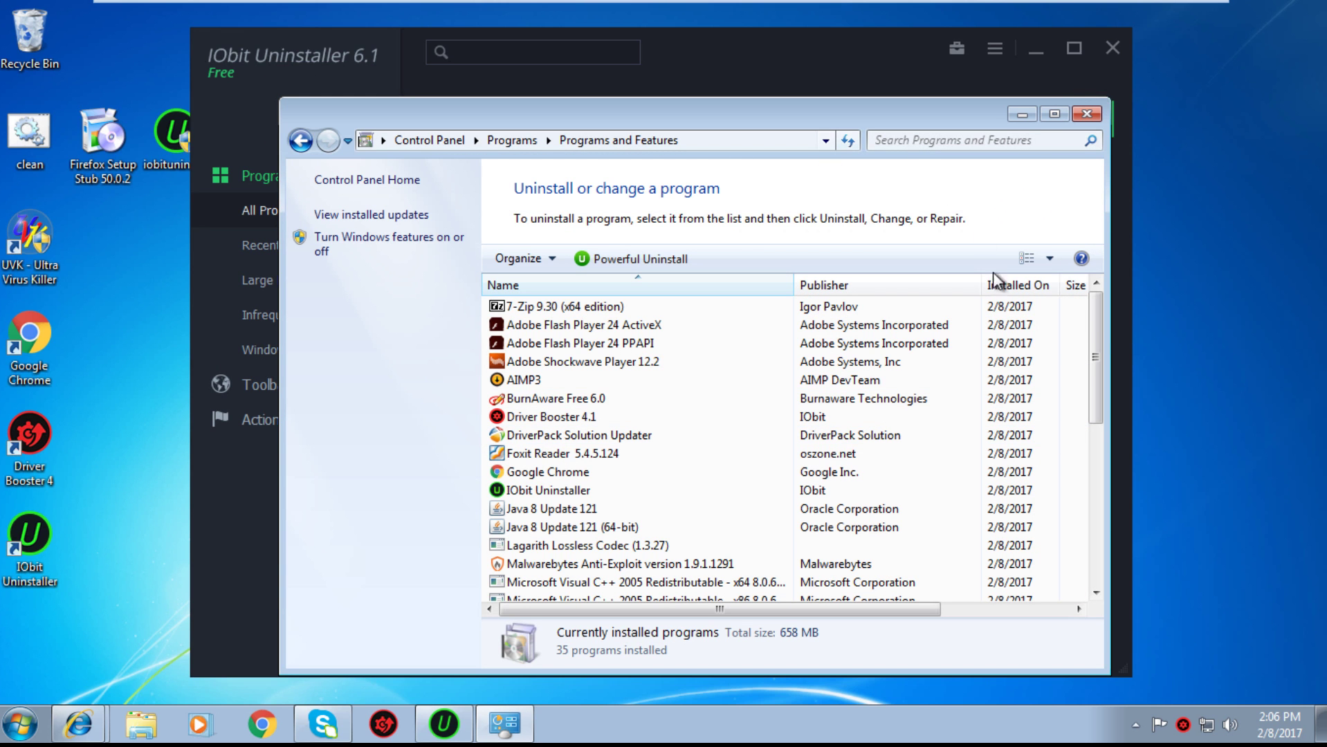
drag(1094, 329, 1097, 465)
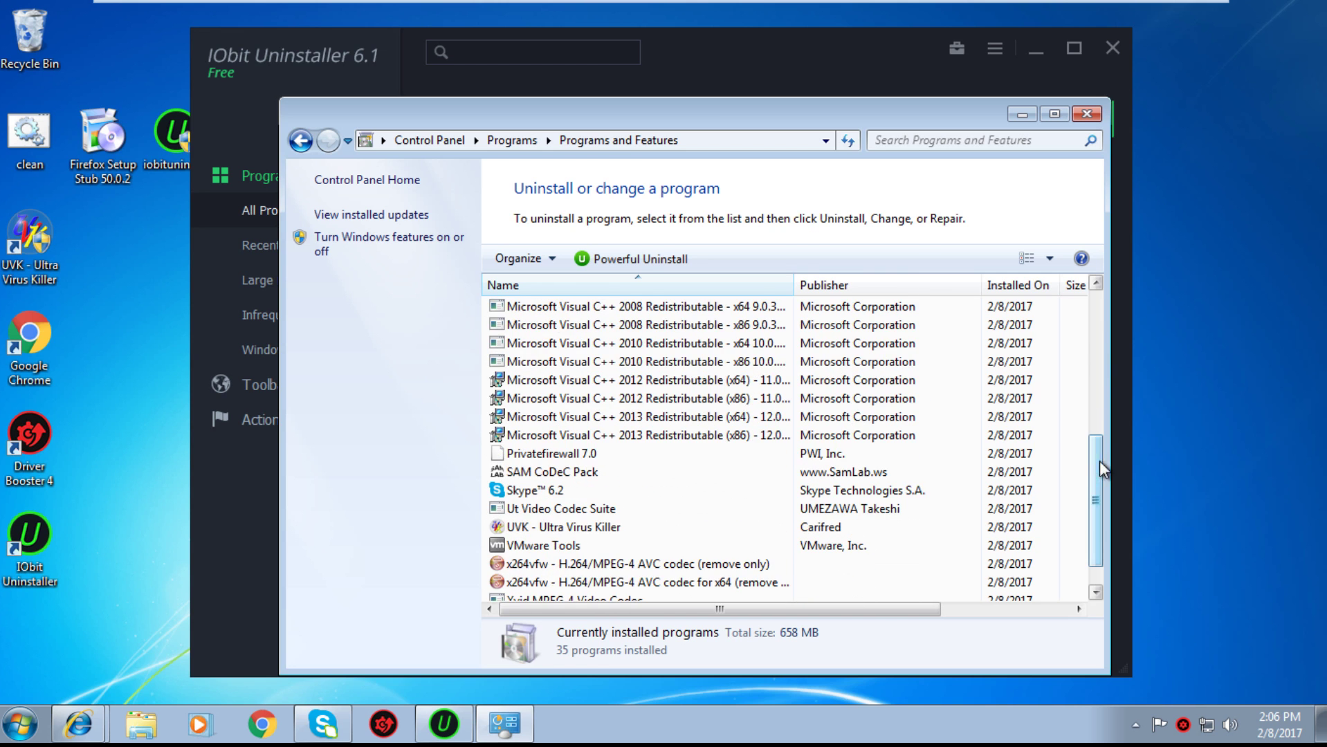
Return to IObit Uninstaller and uninstall AIMP3 in English without a restore point, including all backups of previous versions.
click(769, 74)
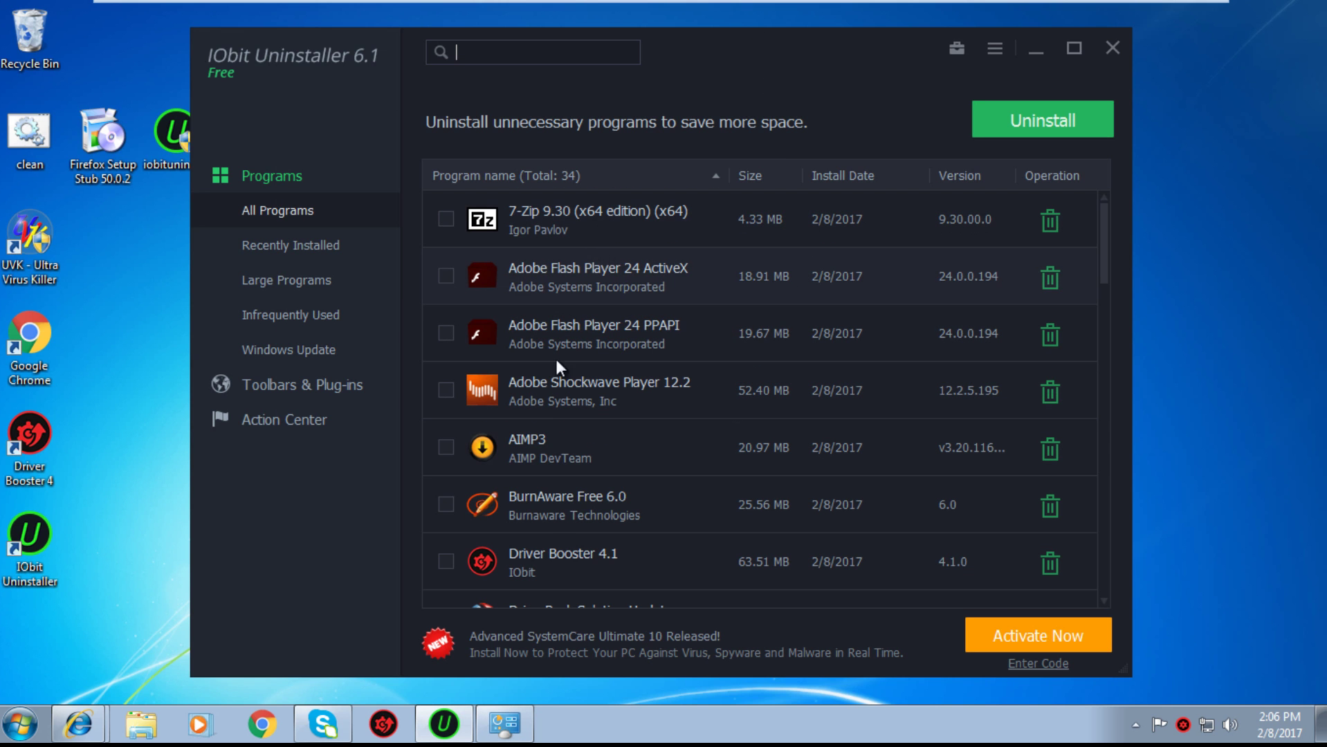
click(443, 448)
click(1049, 450)
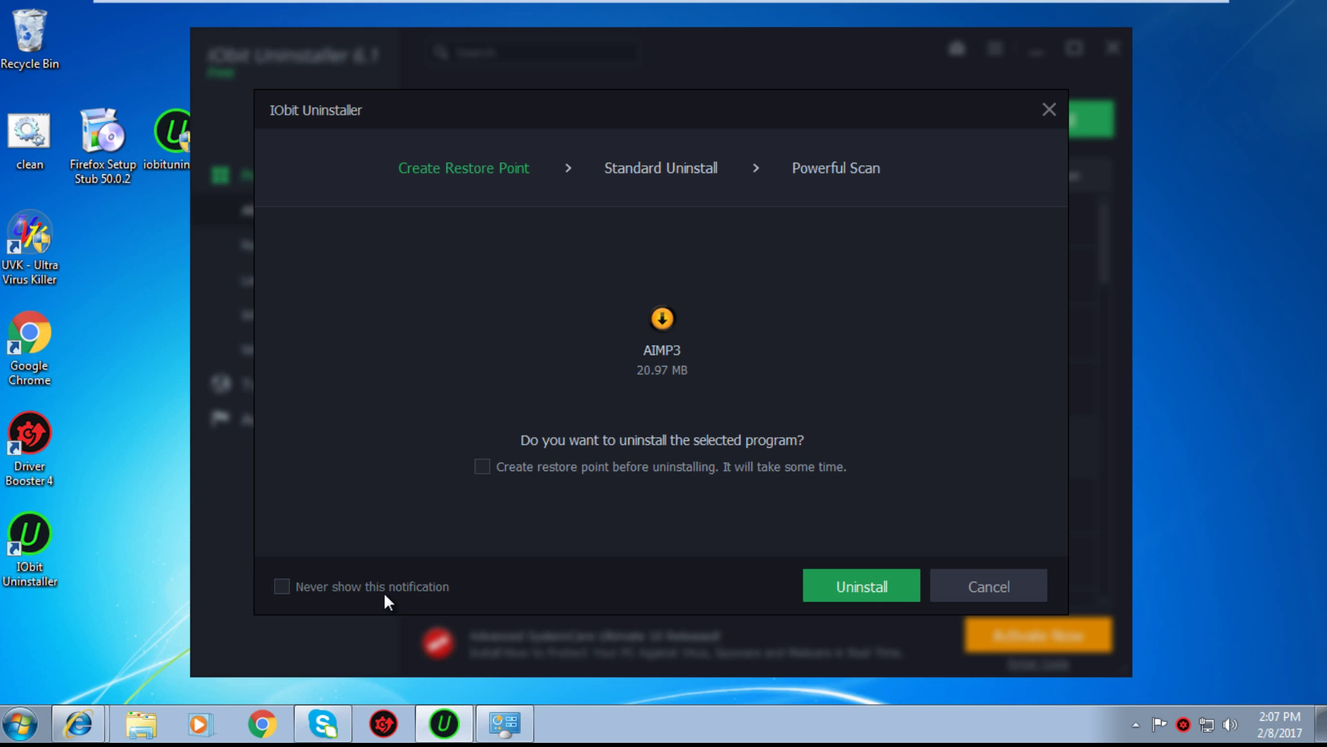
click(872, 587)
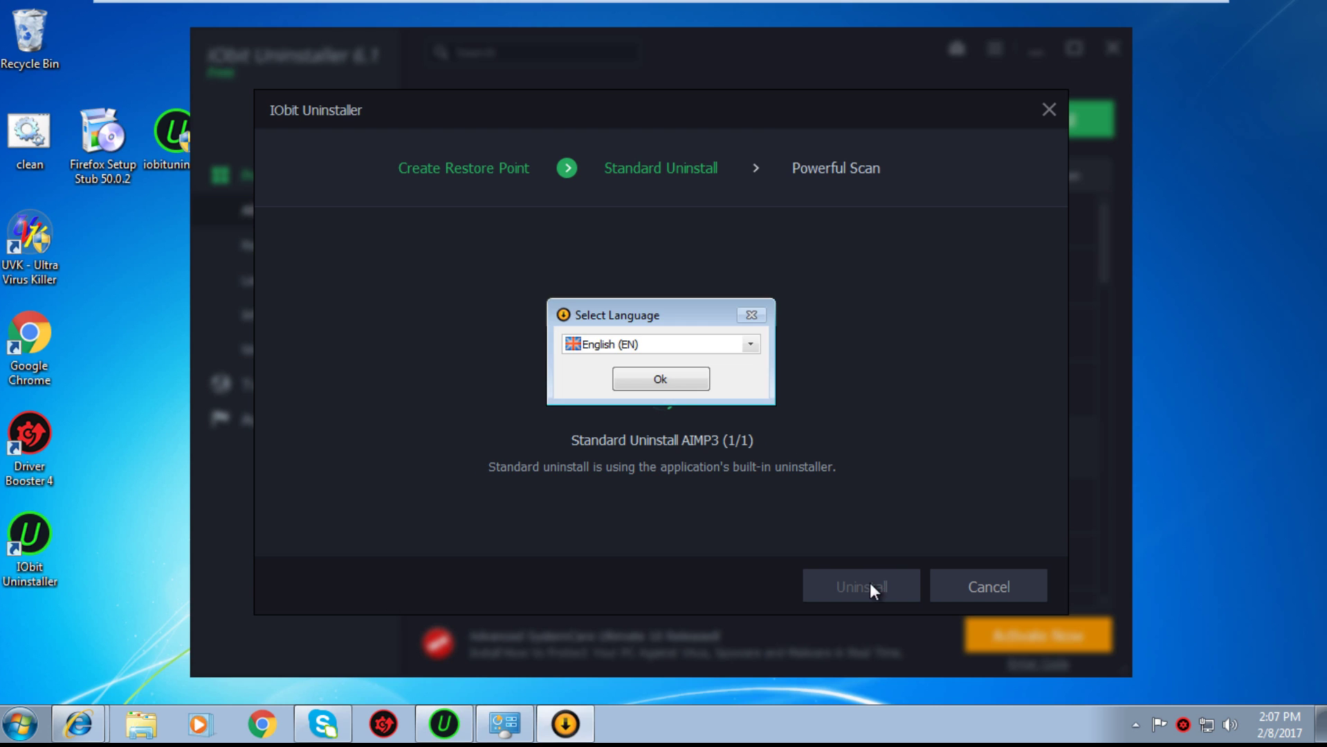
click(631, 377)
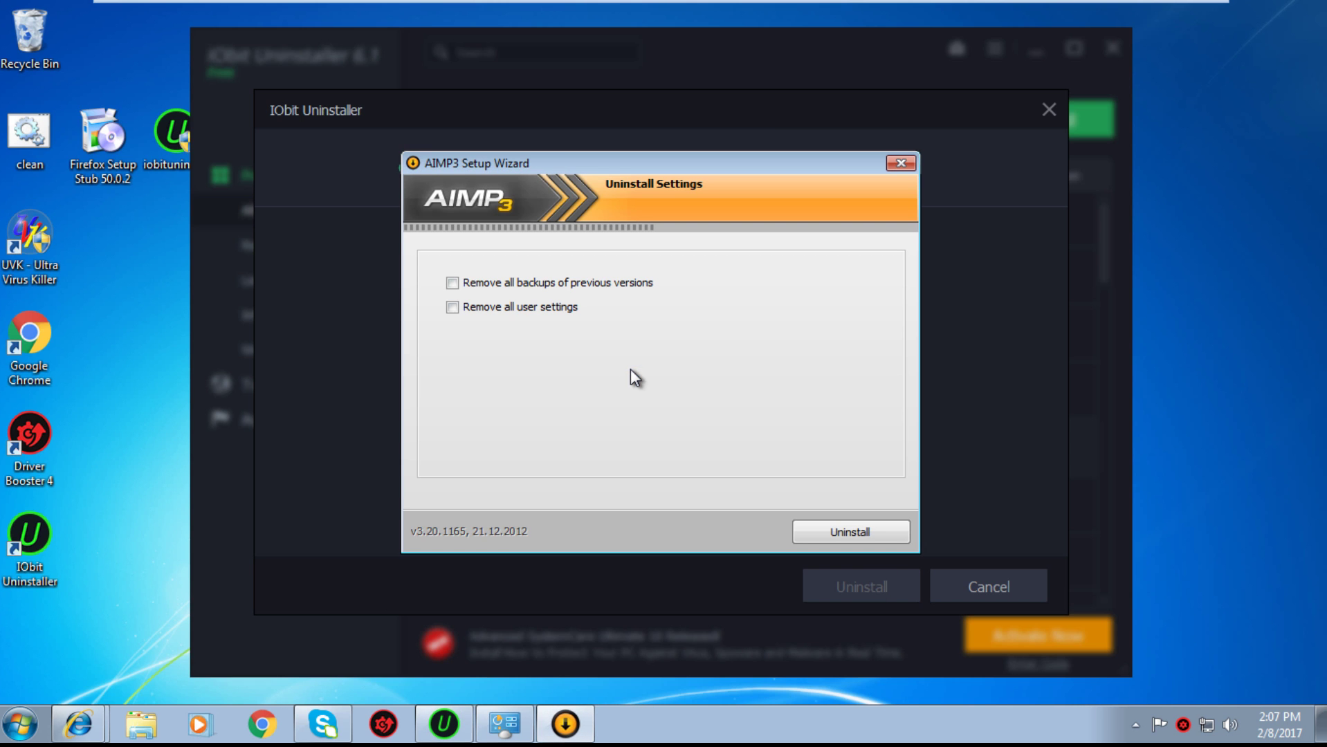
click(453, 283)
click(830, 534)
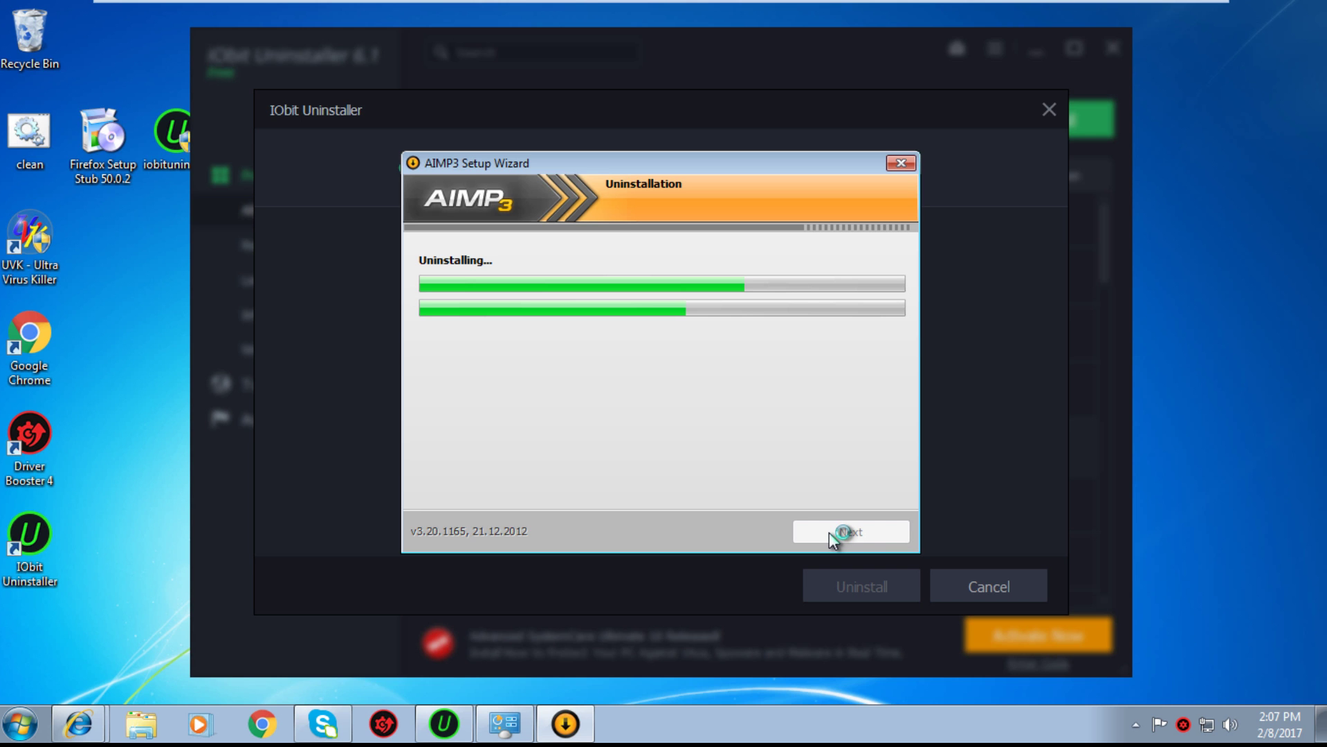
Open the system protection settings for Local Disk (C:), try a maximum disk usage of 1%, and cancel the change.
click(20, 724)
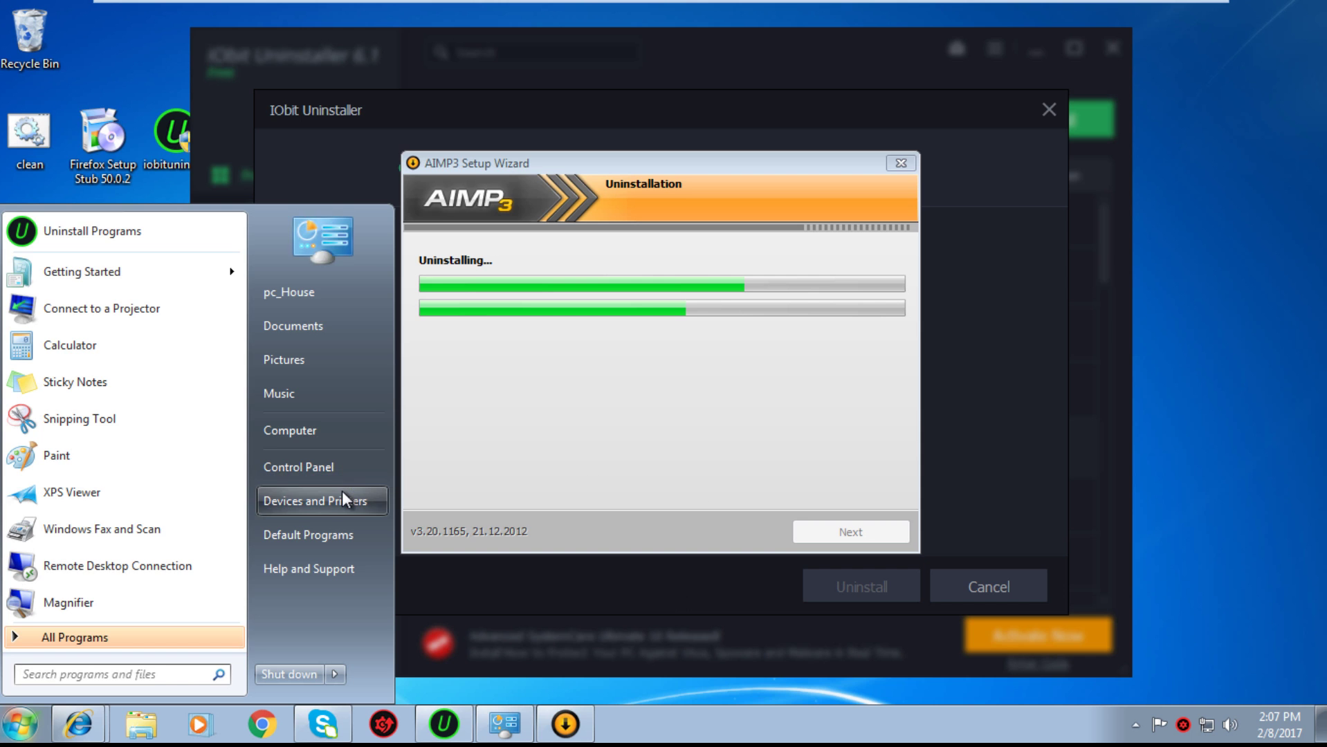
right_click(332, 439)
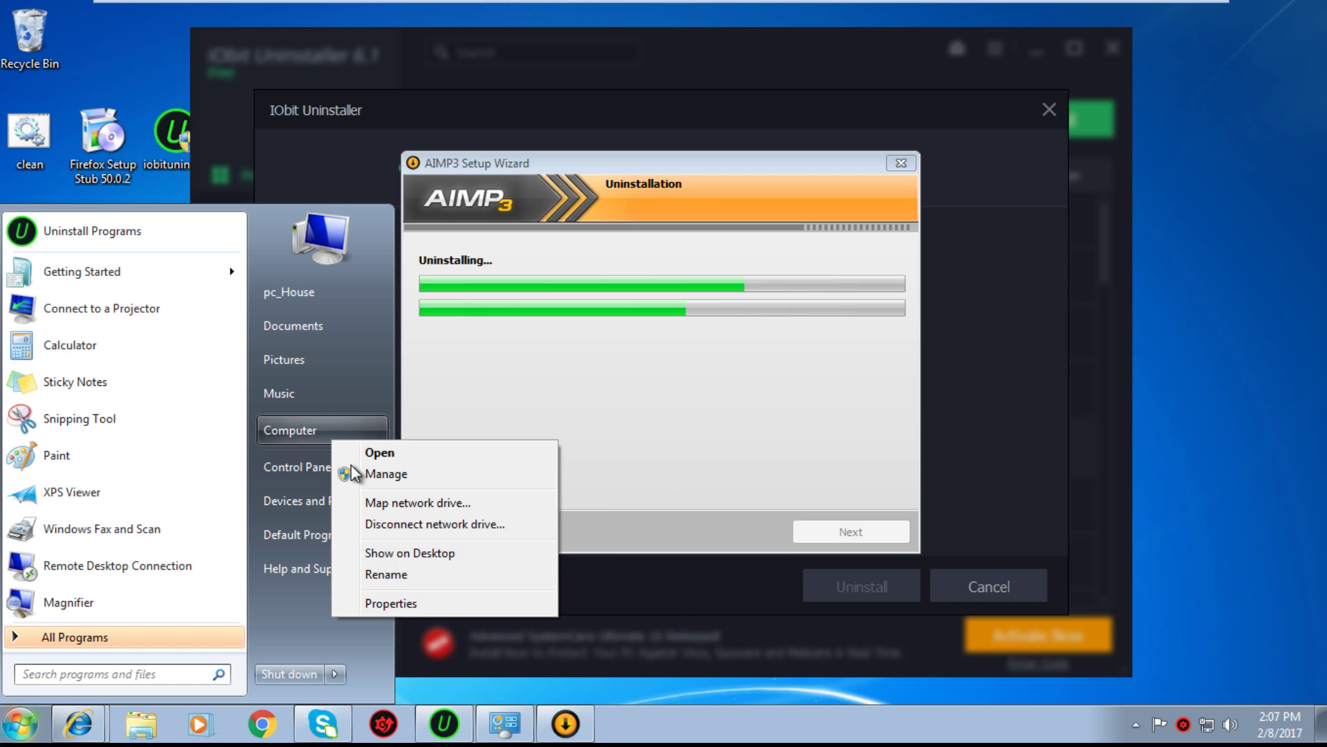
click(398, 599)
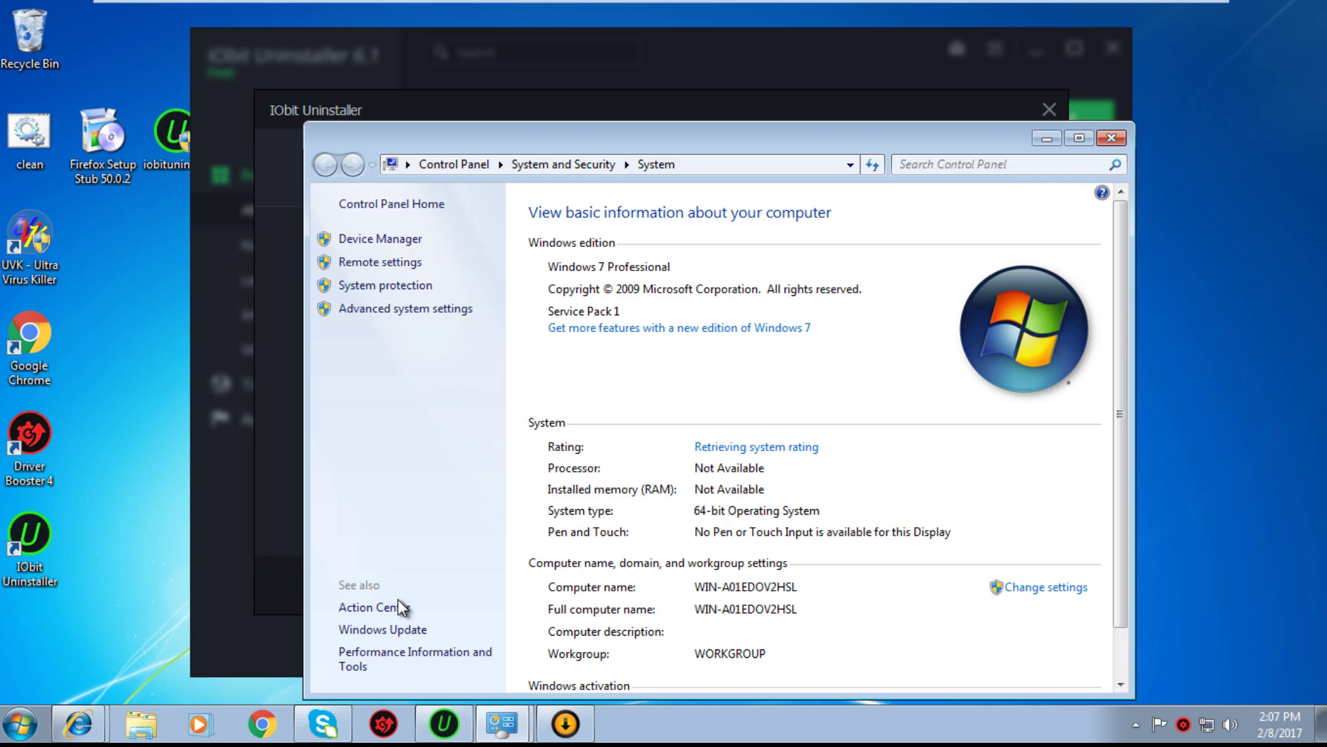
click(408, 286)
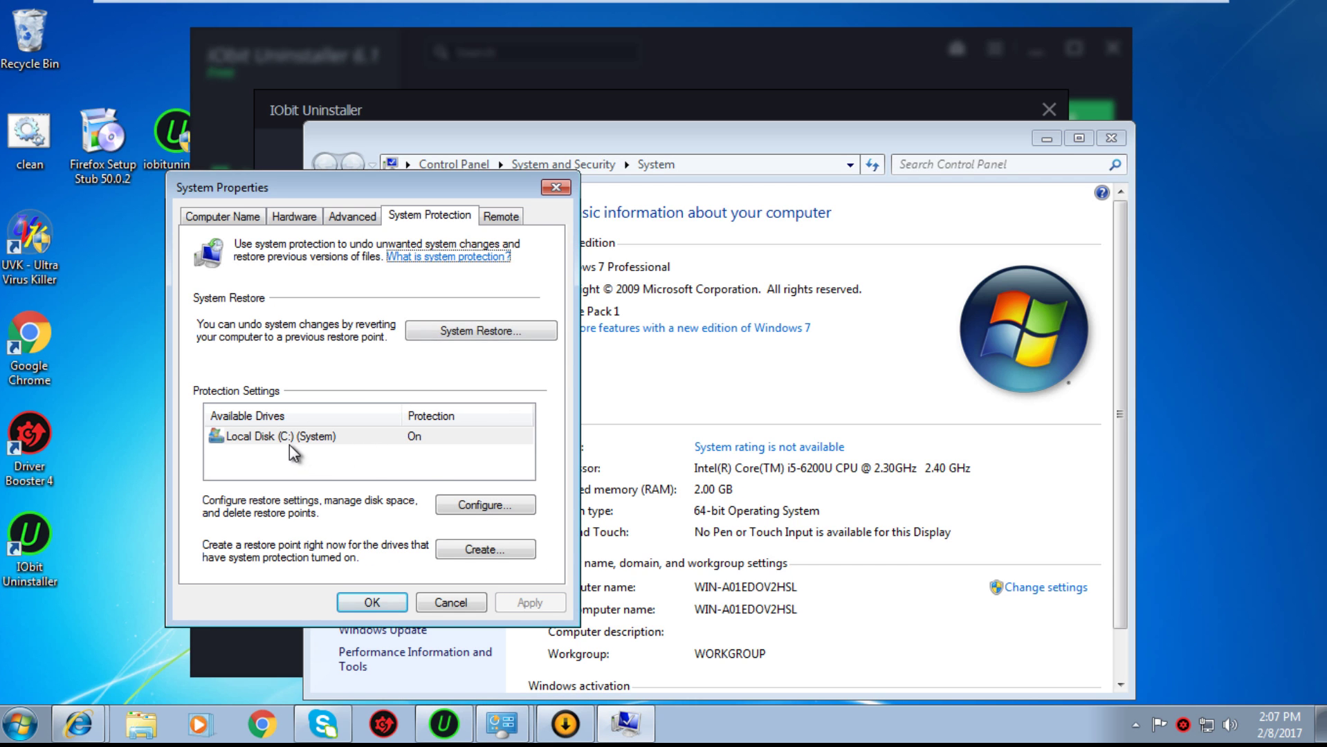
click(471, 512)
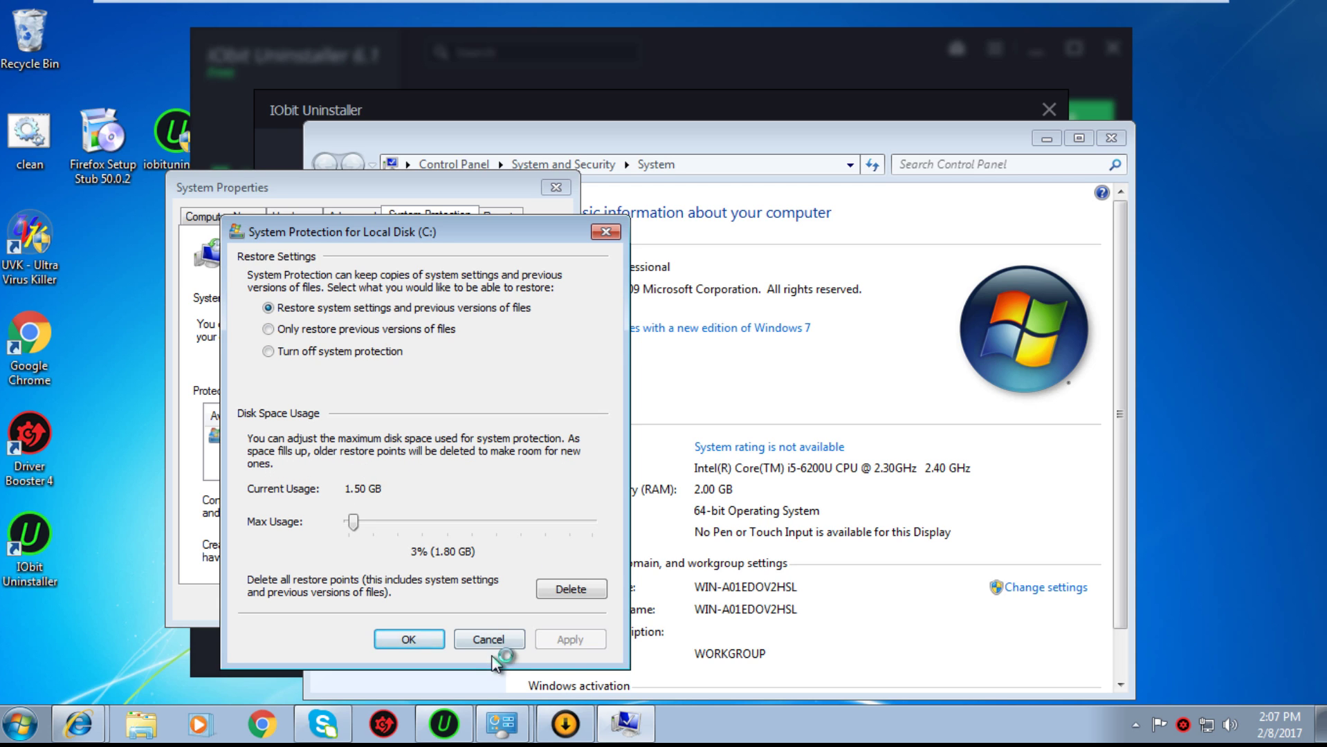
drag(353, 529, 349, 585)
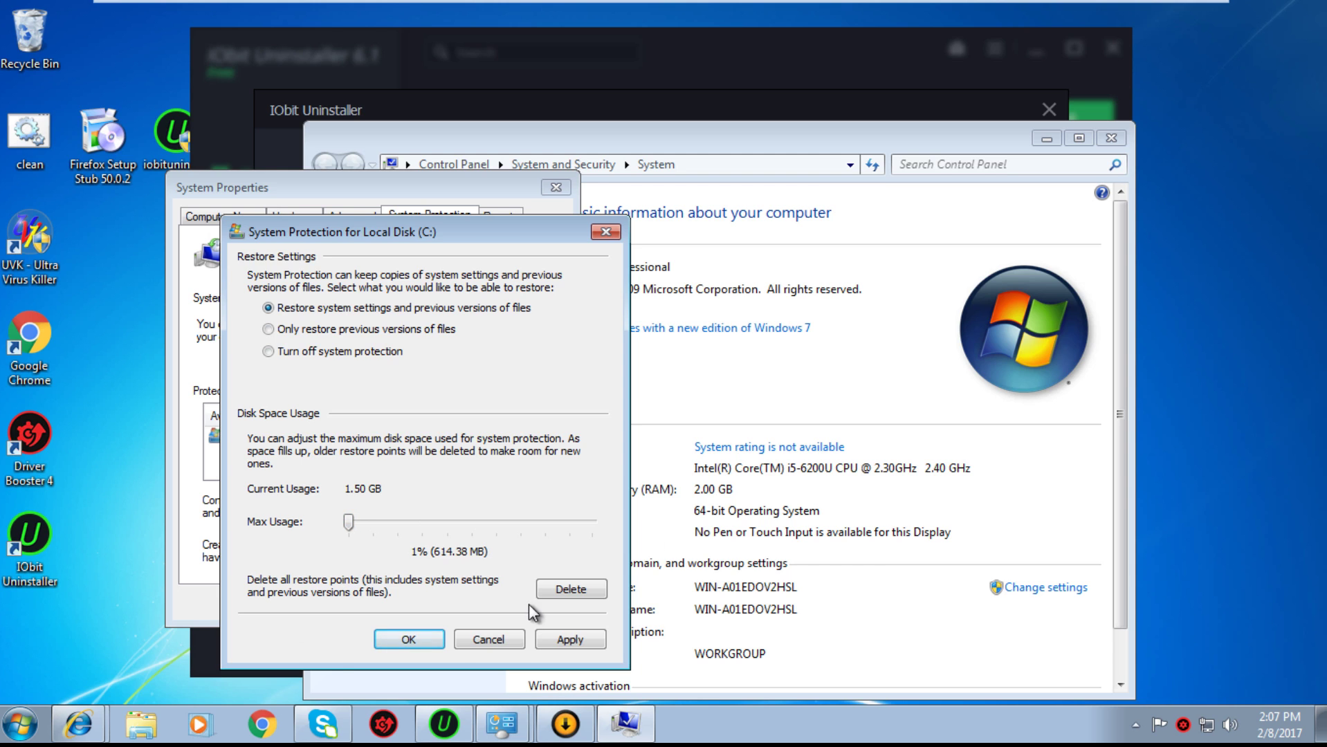
click(506, 644)
View the dialog for creating a restore point, cancel it, and close the system property windows.
click(479, 551)
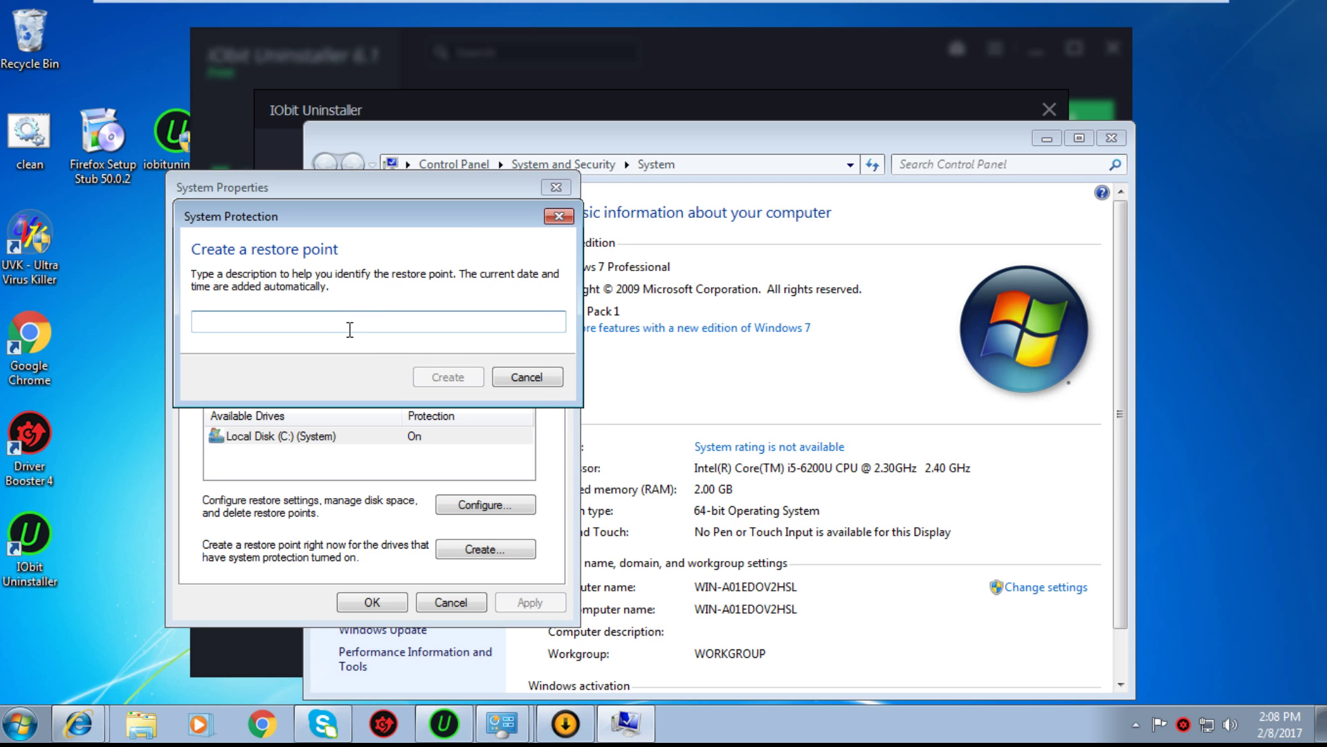
click(517, 372)
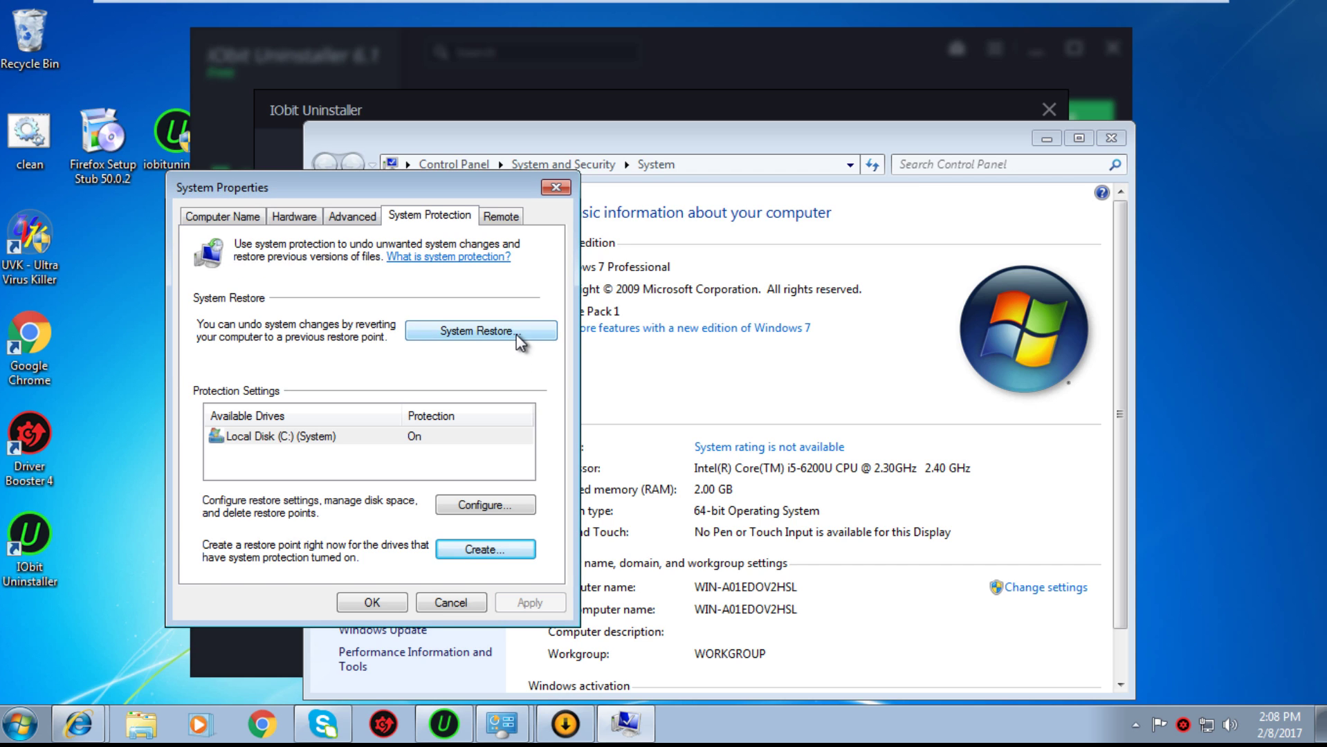
click(554, 190)
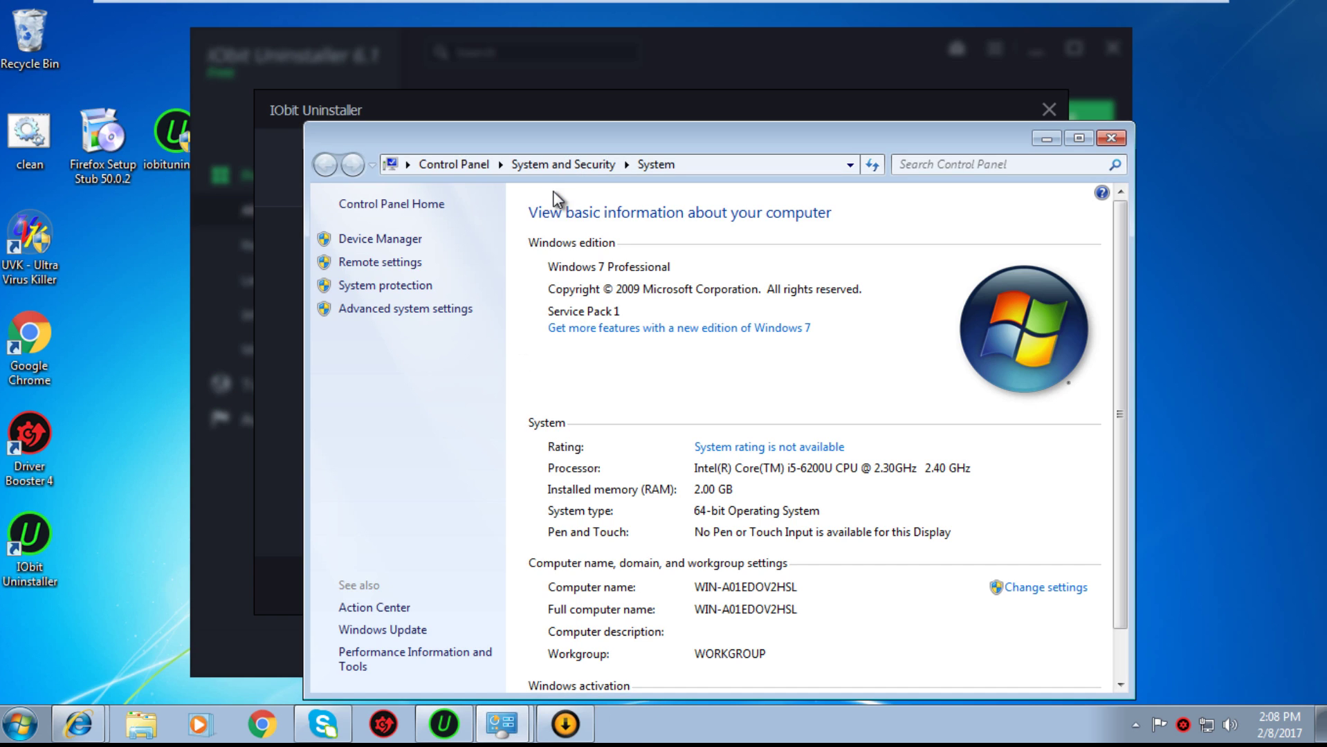
click(1109, 139)
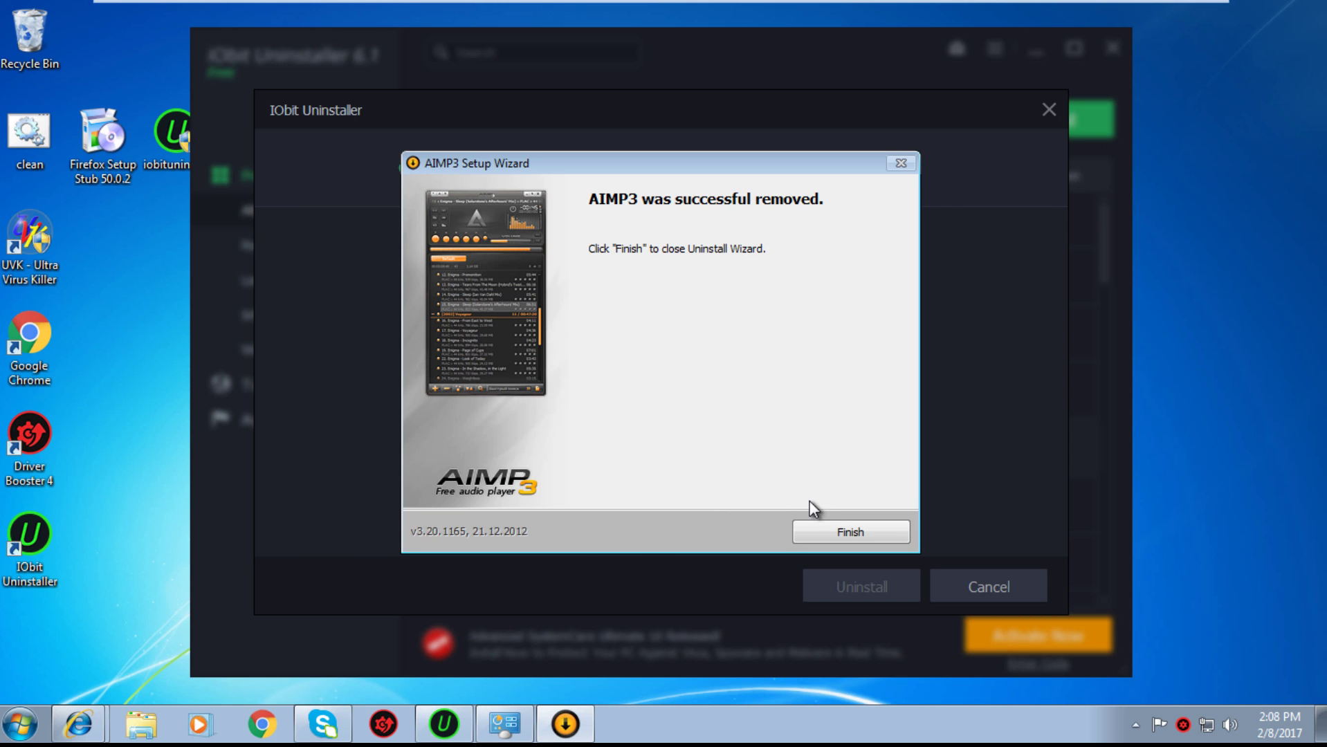
Finish the AIMP3 removal with a Powerful Scan and delete all its leftover registry items.
click(817, 532)
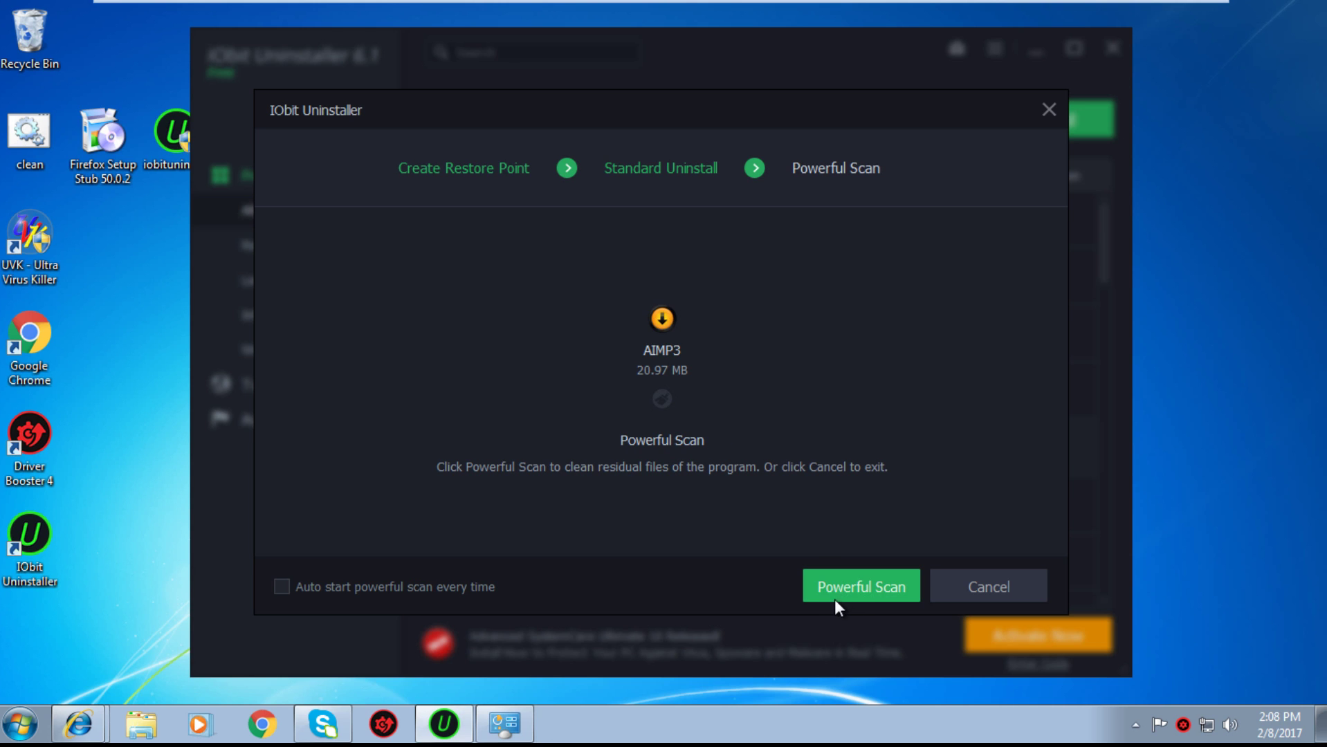
click(861, 581)
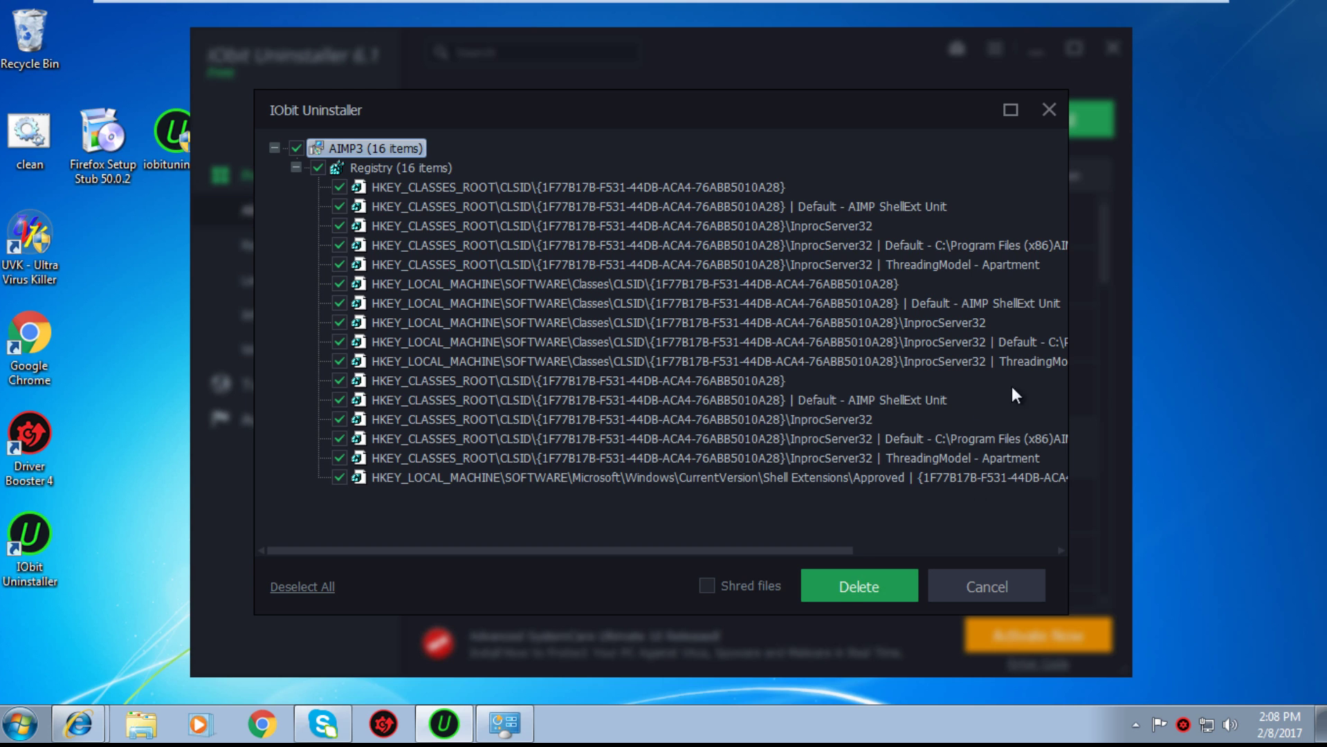
click(884, 585)
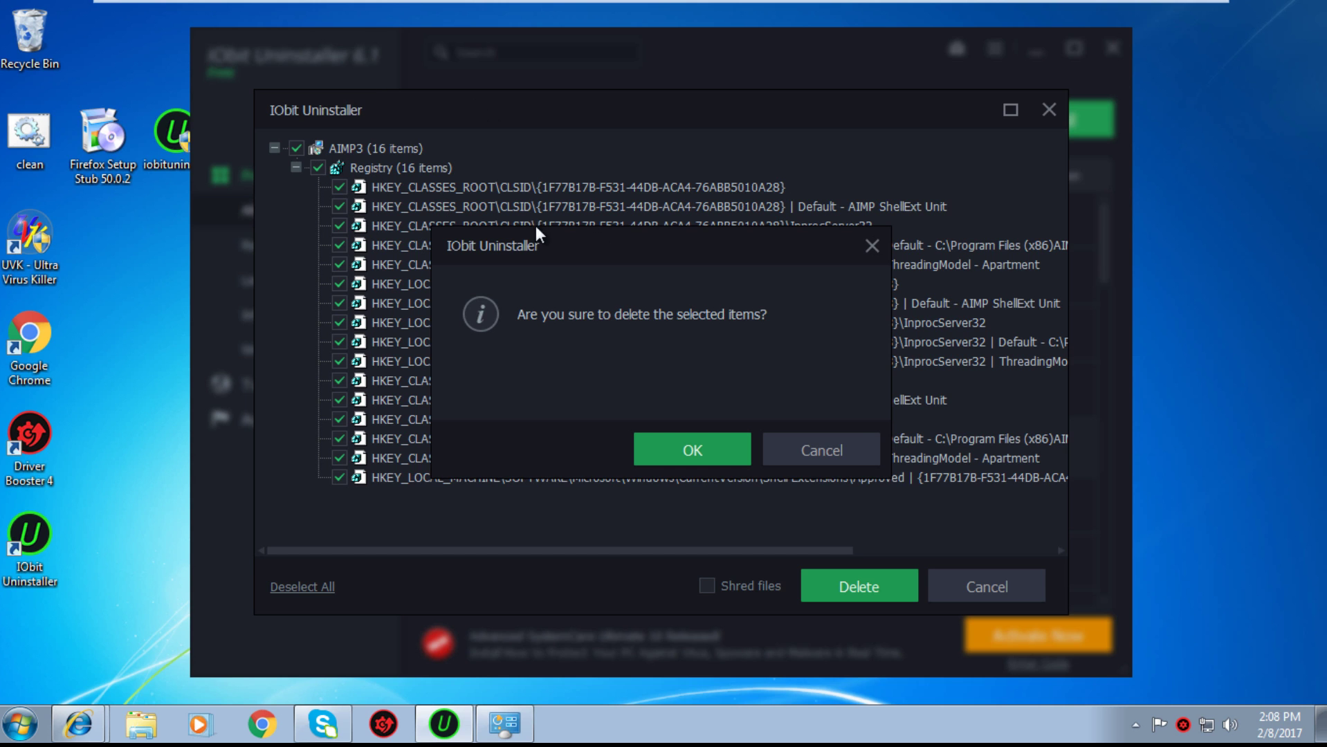
click(850, 450)
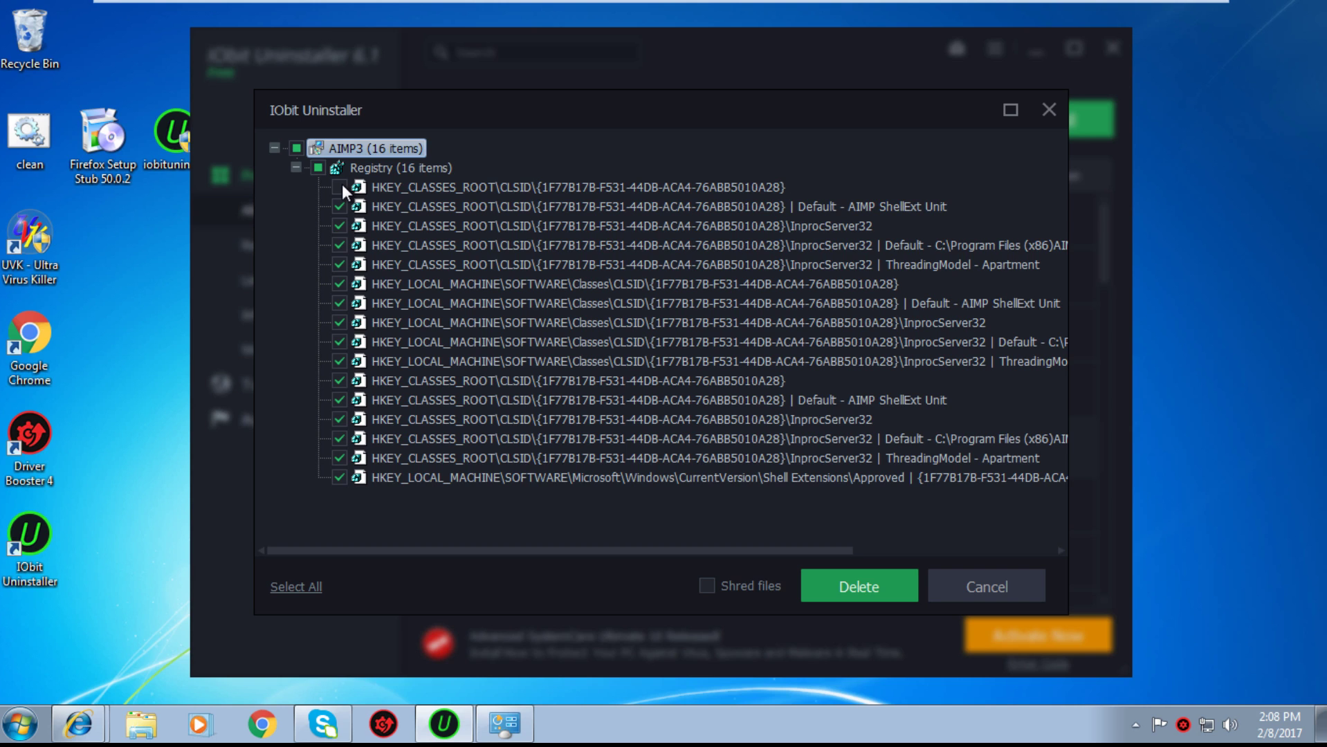
click(870, 592)
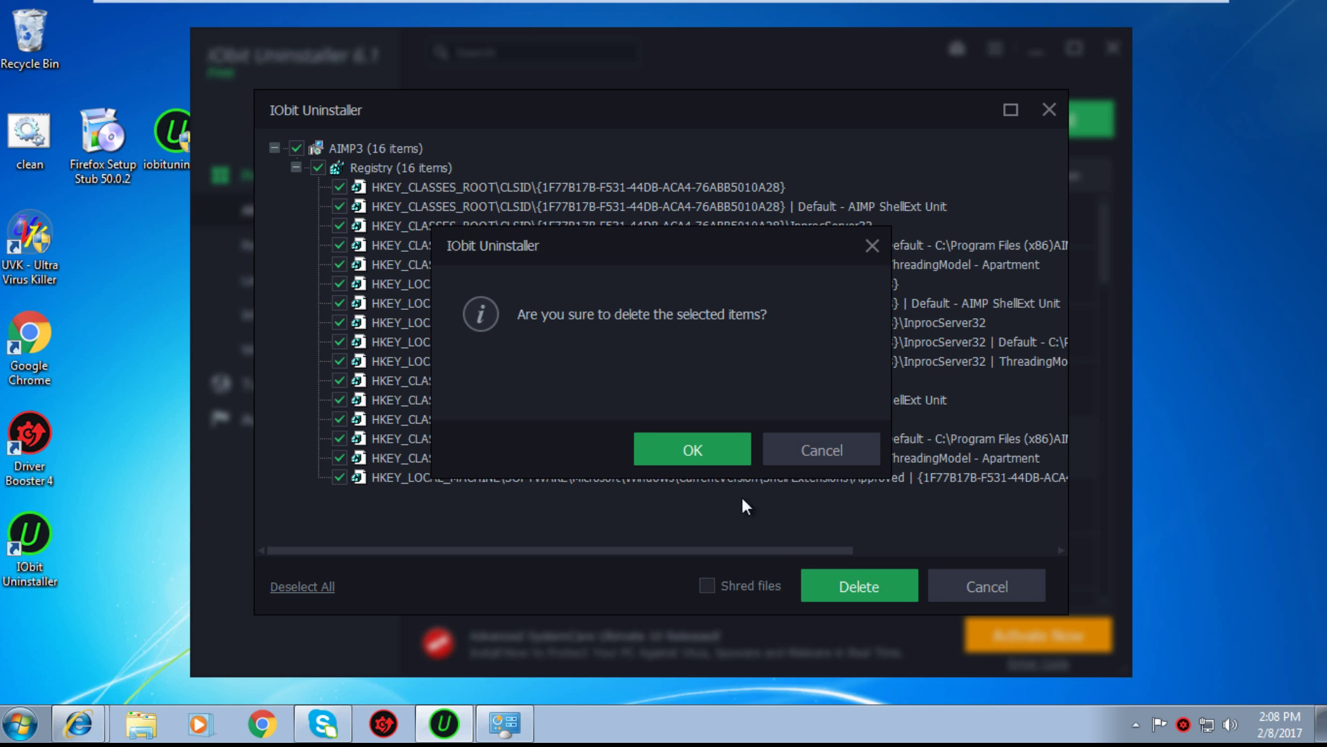
click(720, 452)
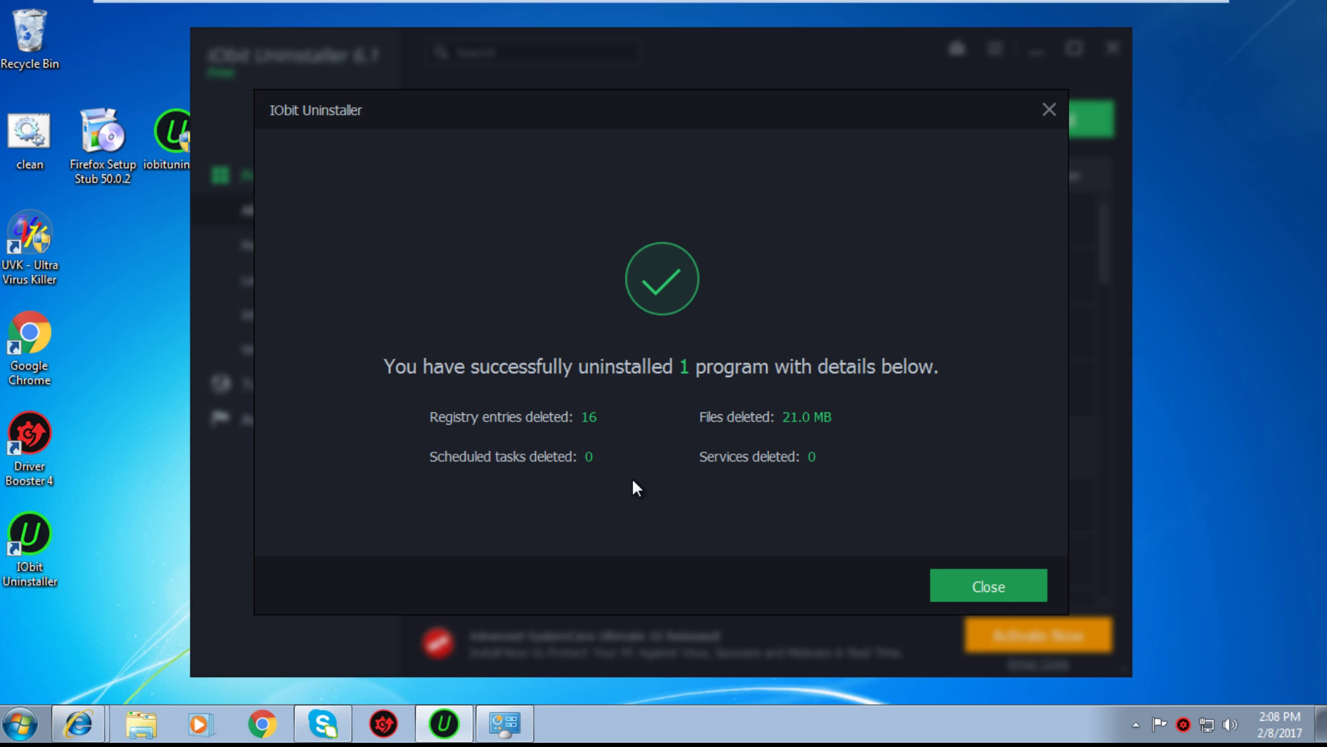
click(1004, 586)
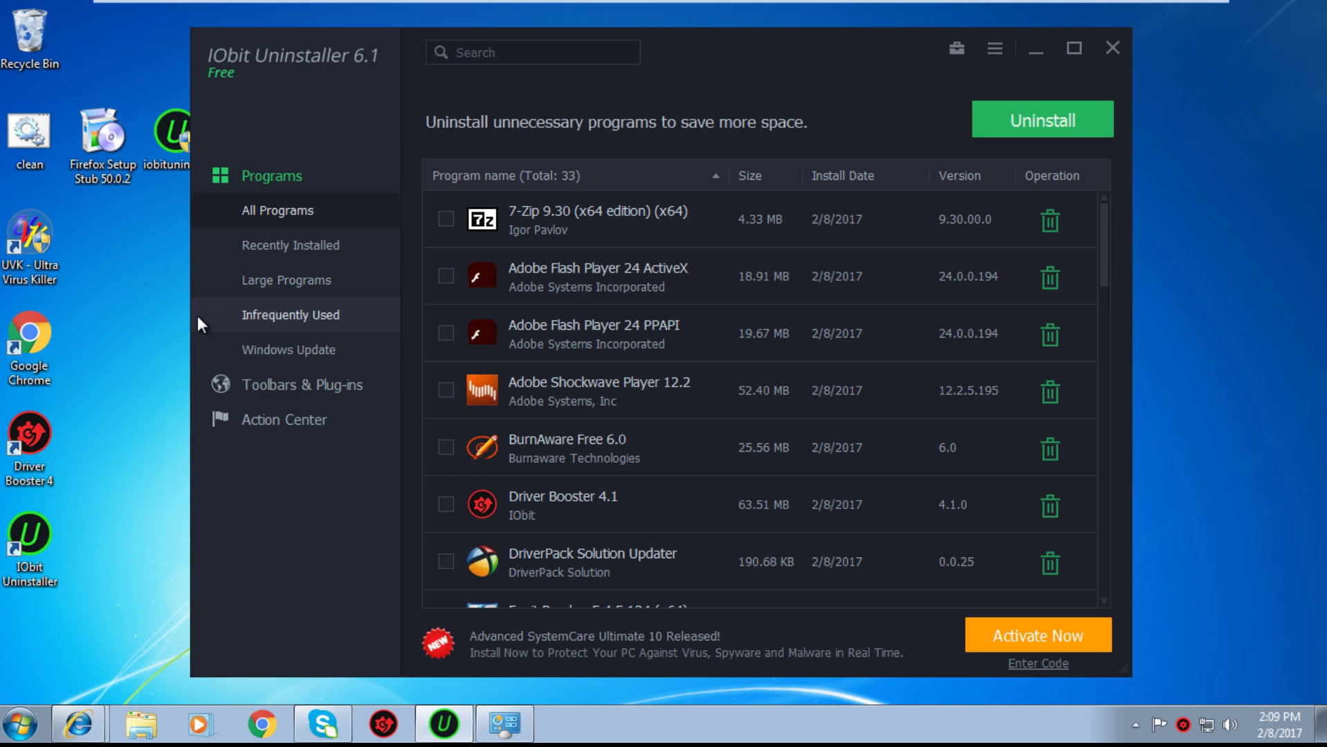
Show the Large Programs list in IObit Uninstaller.
click(309, 284)
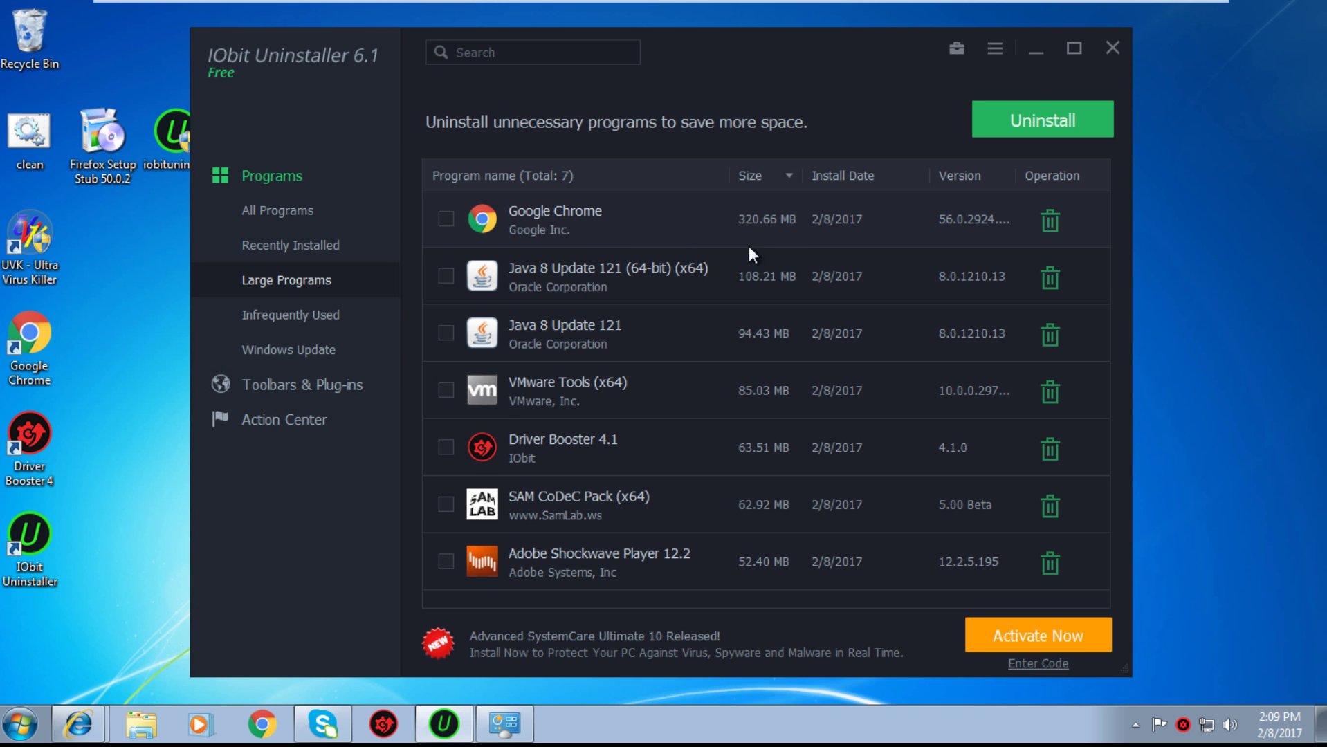
Uninstall Google Chrome without creating a restore point, deleting its browsing data as well.
click(1041, 223)
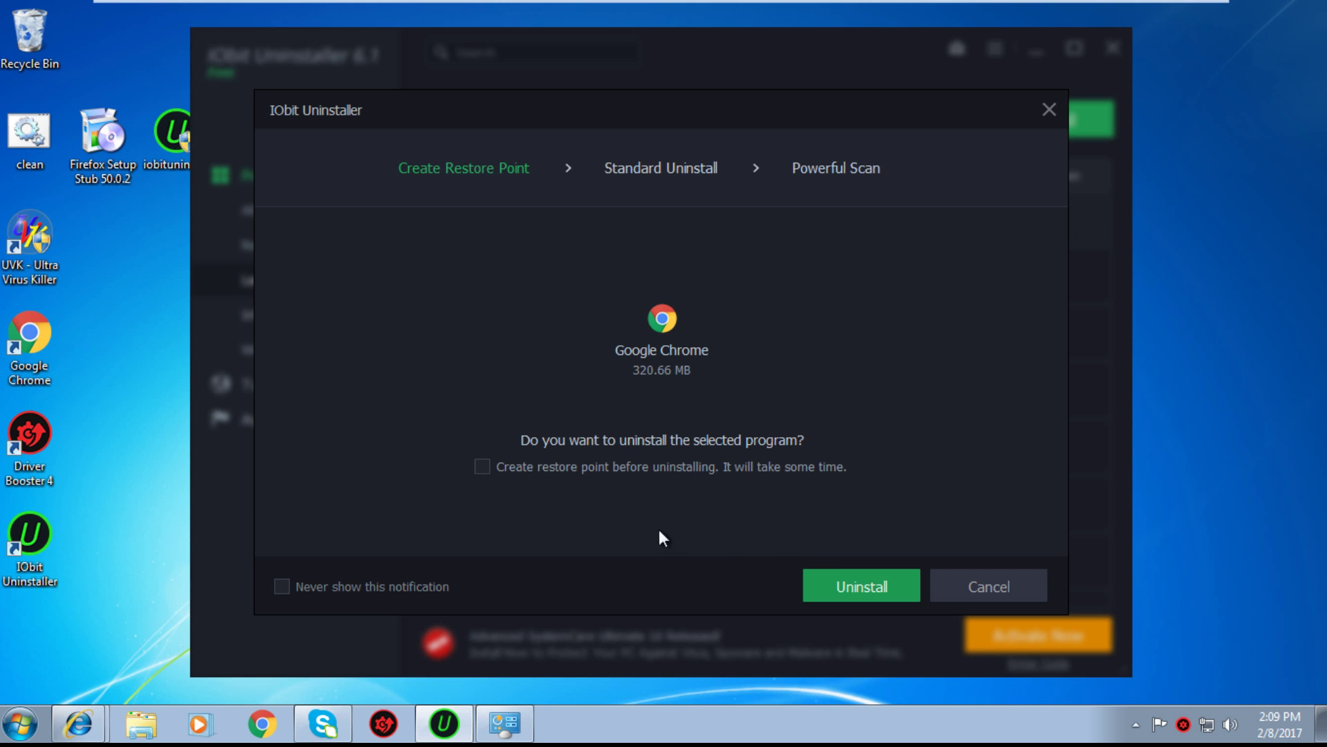
click(834, 584)
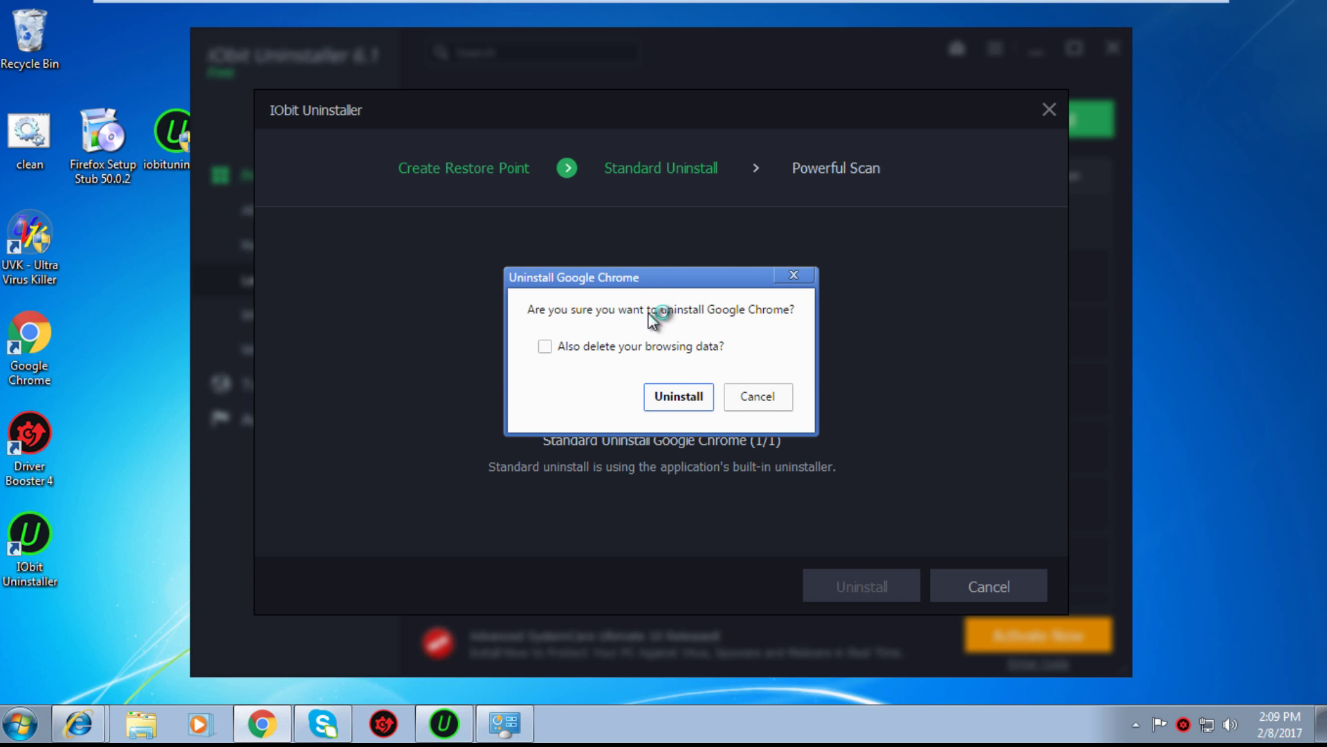
click(546, 346)
click(680, 394)
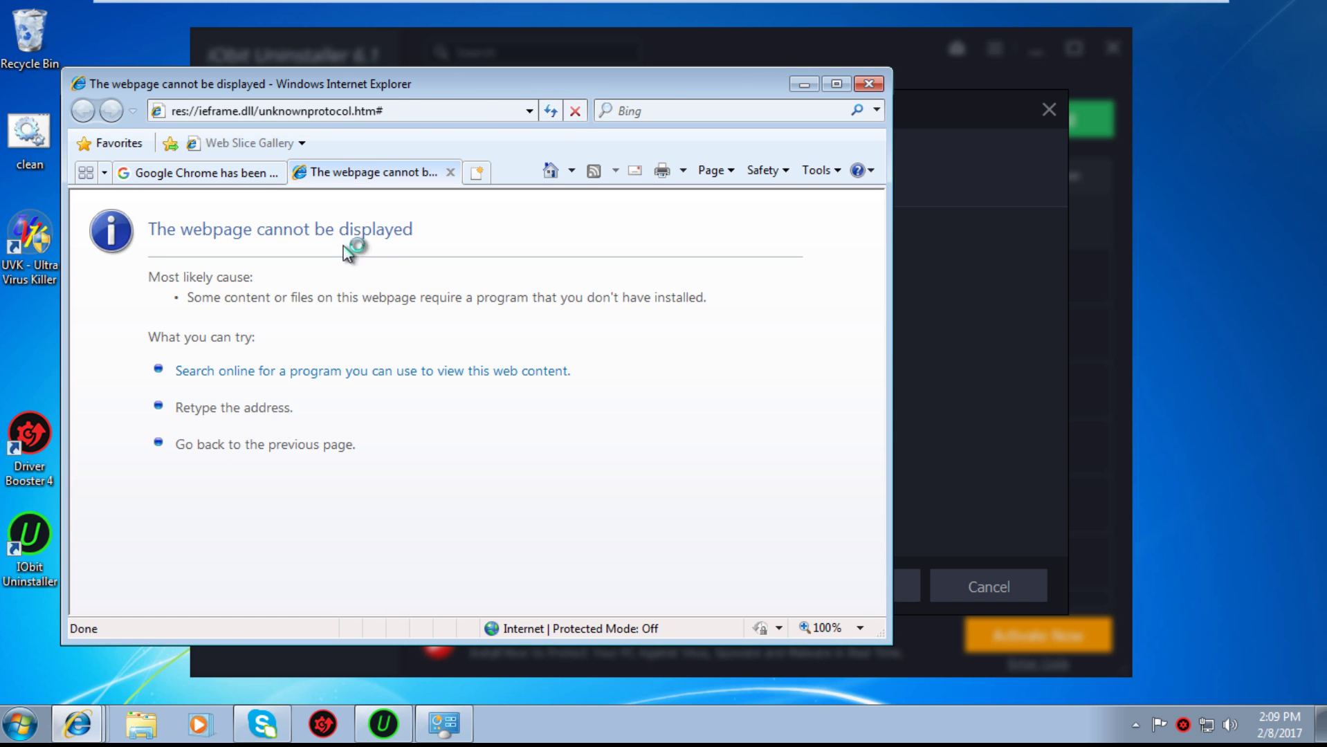
View the Chrome uninstall survey page and close Internet Explorer with all its tabs.
click(255, 172)
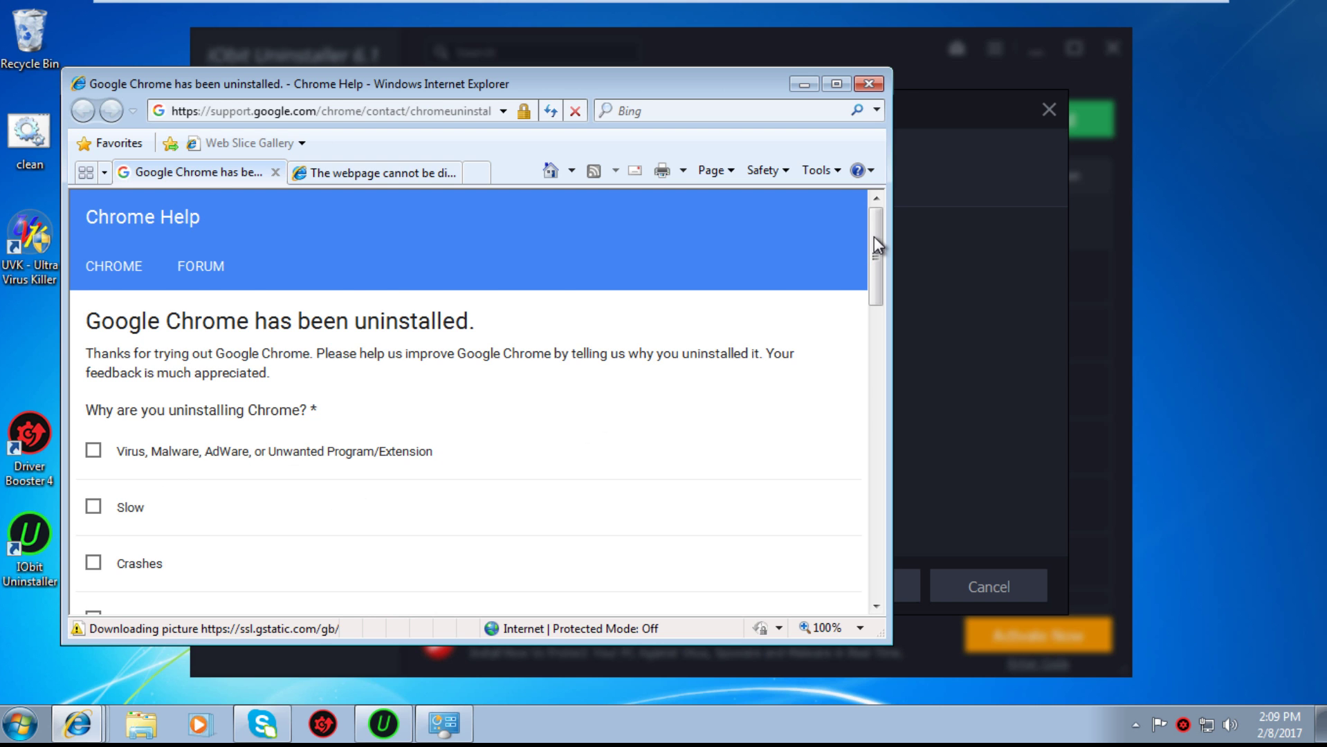
drag(874, 237, 875, 195)
click(275, 172)
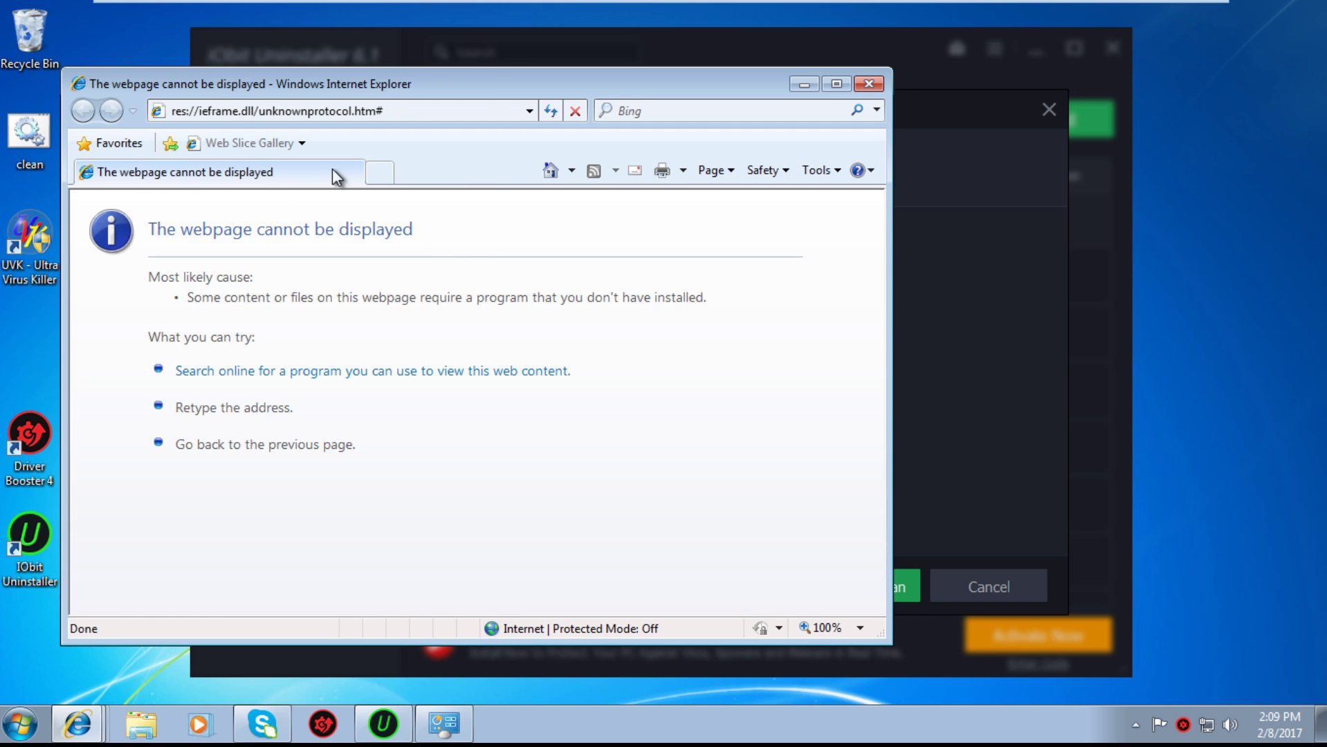
click(379, 173)
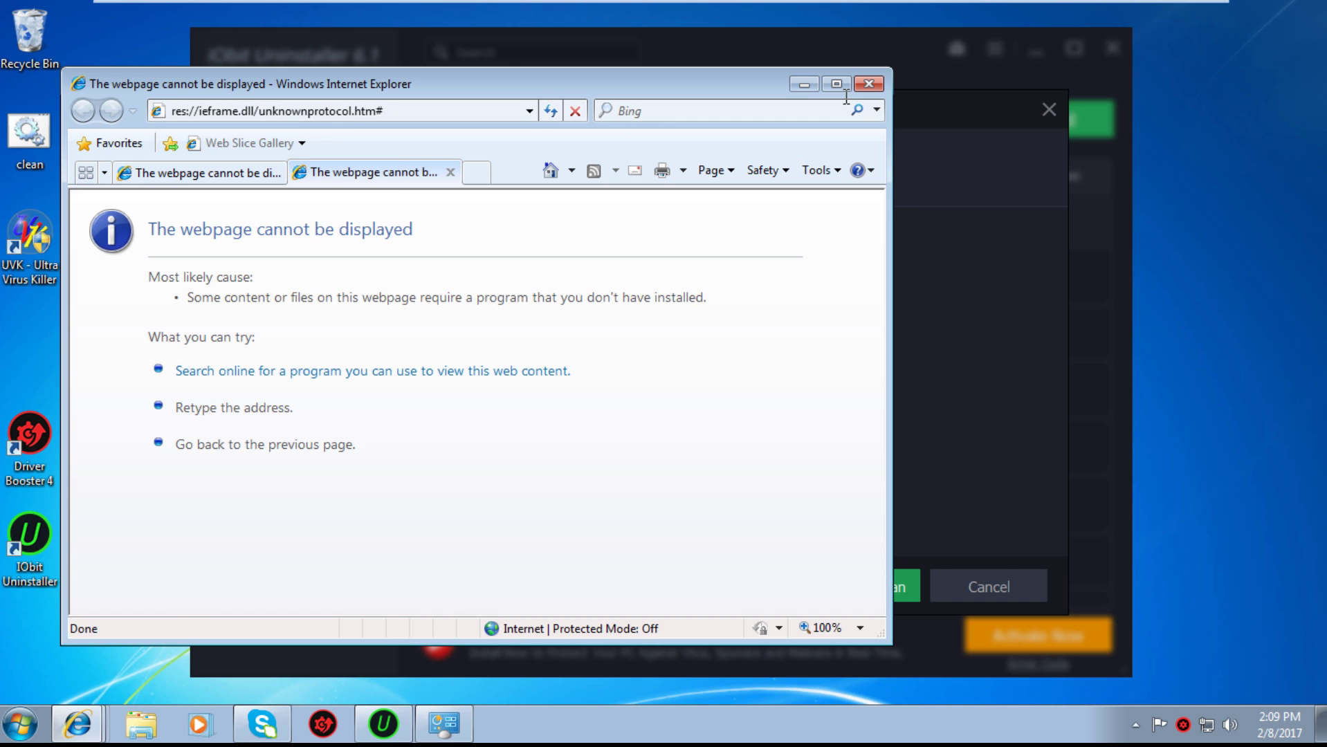
click(870, 84)
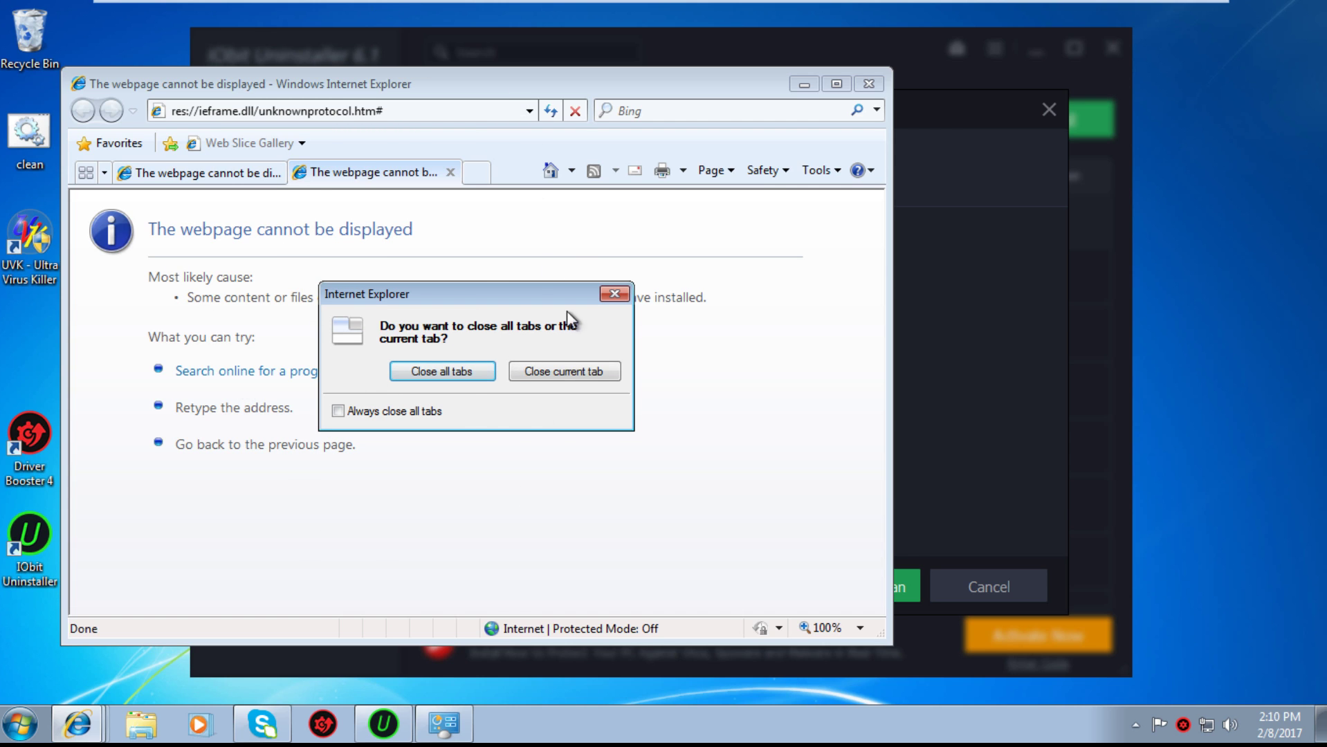
click(438, 369)
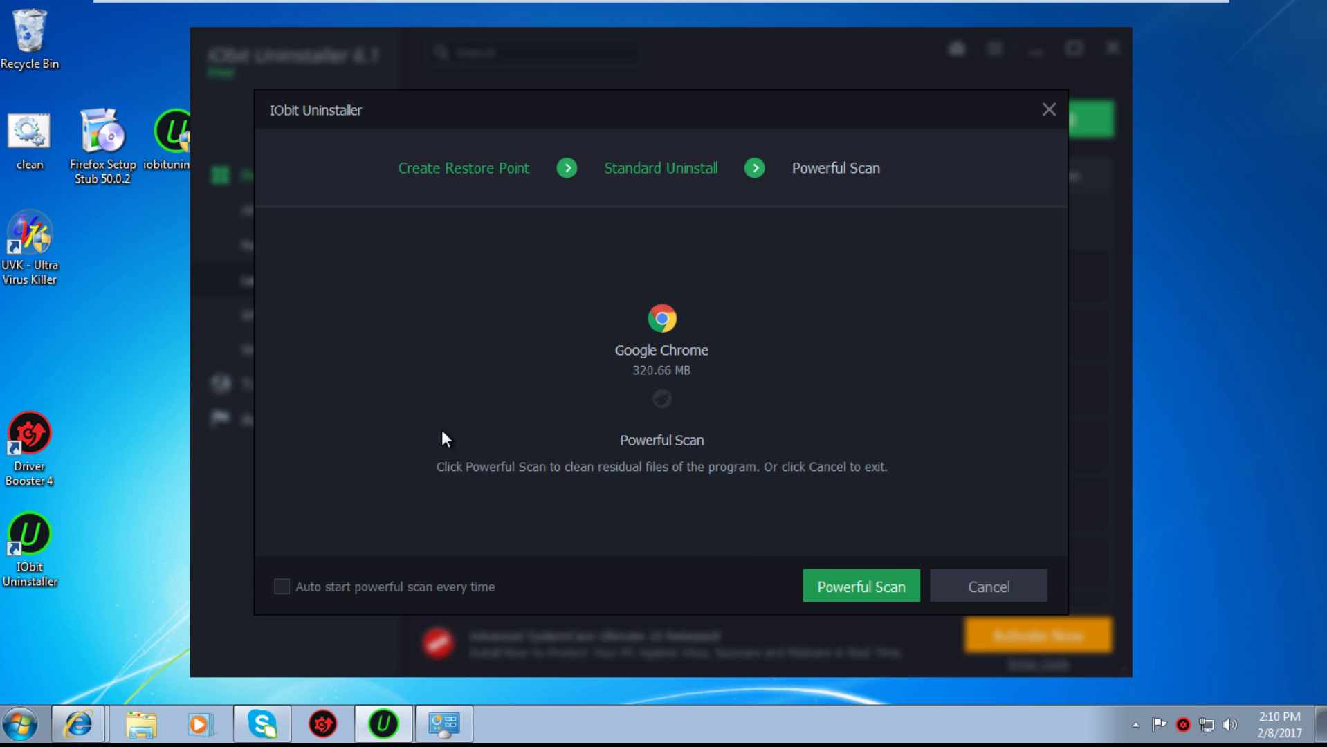
Run a Powerful Scan for Google Chrome leftovers and meanwhile start installing Firefox as the default browser.
click(844, 590)
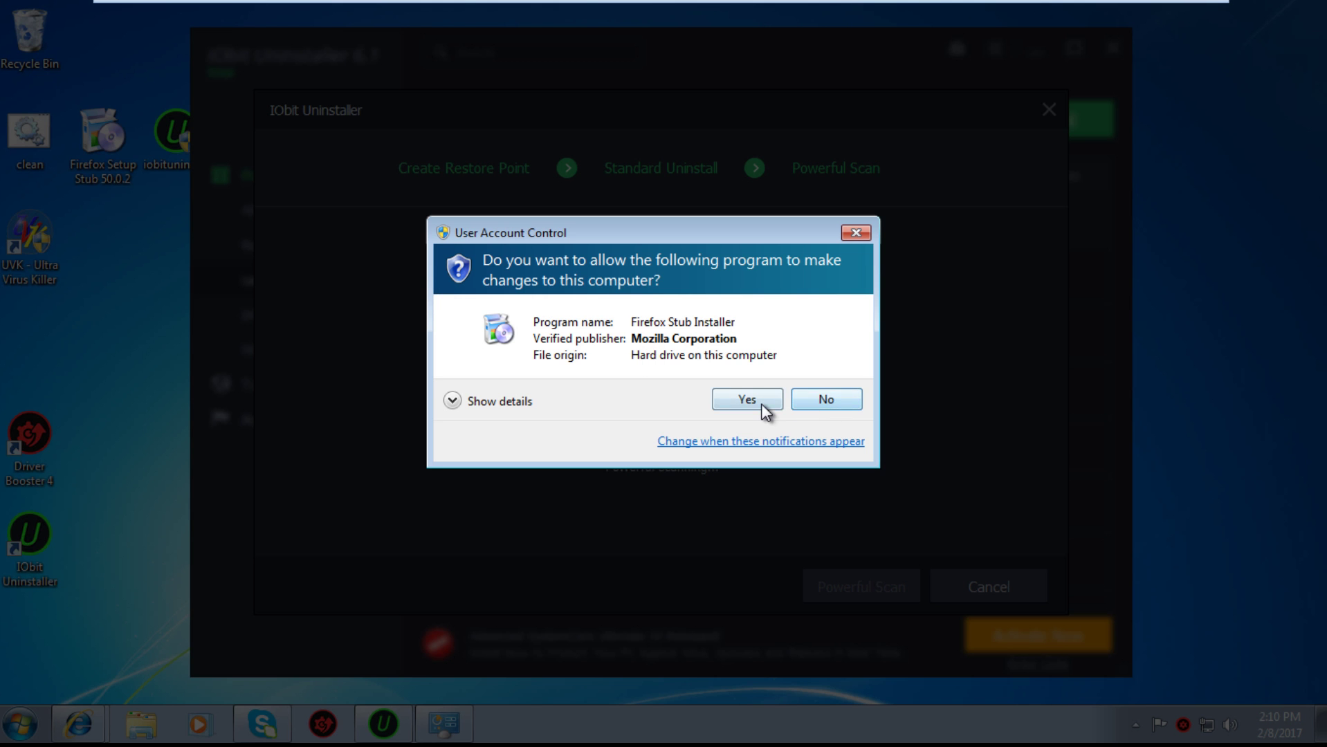
click(747, 400)
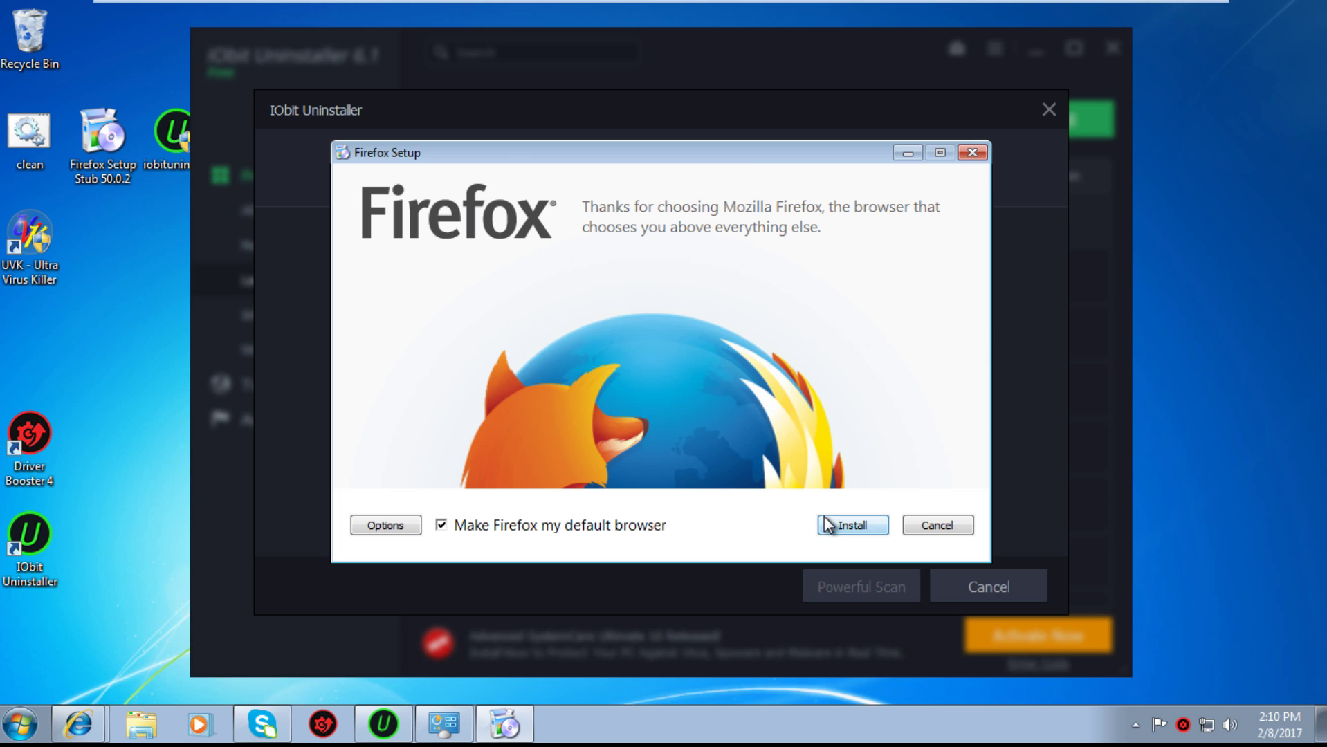
click(828, 526)
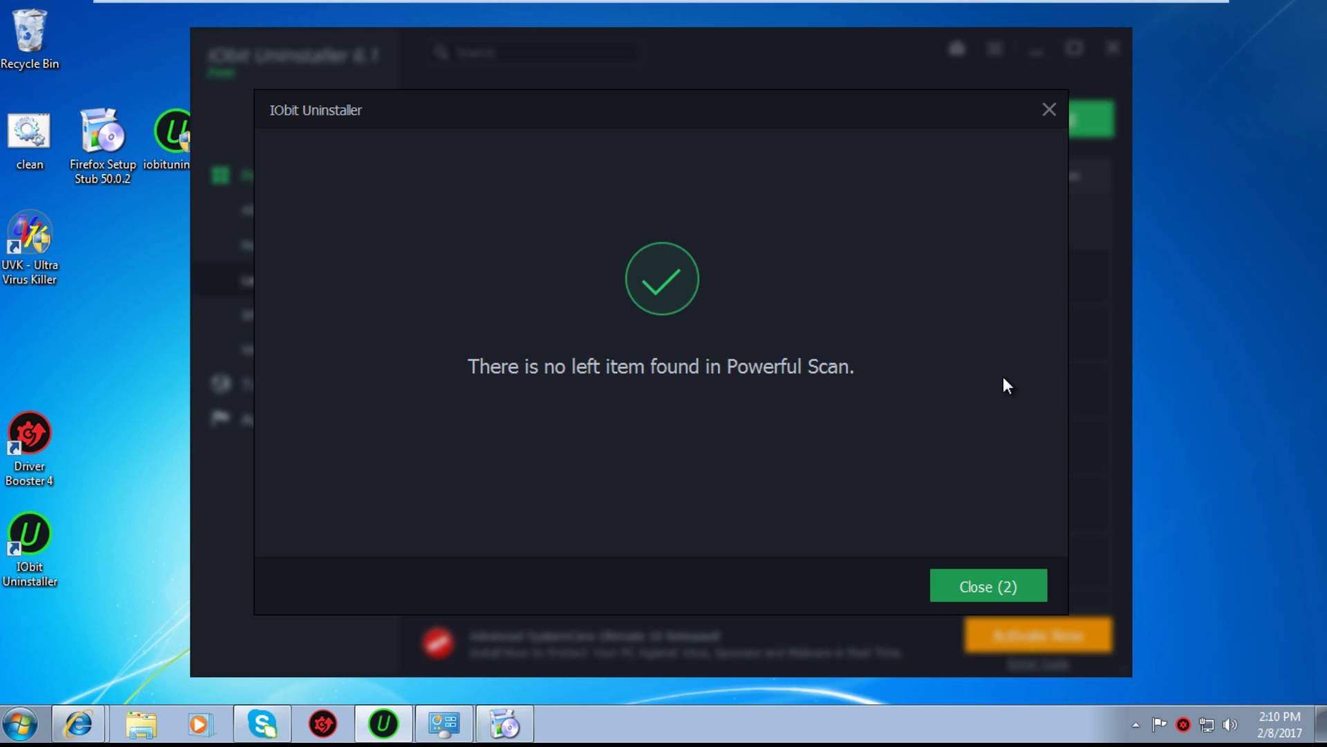
click(973, 586)
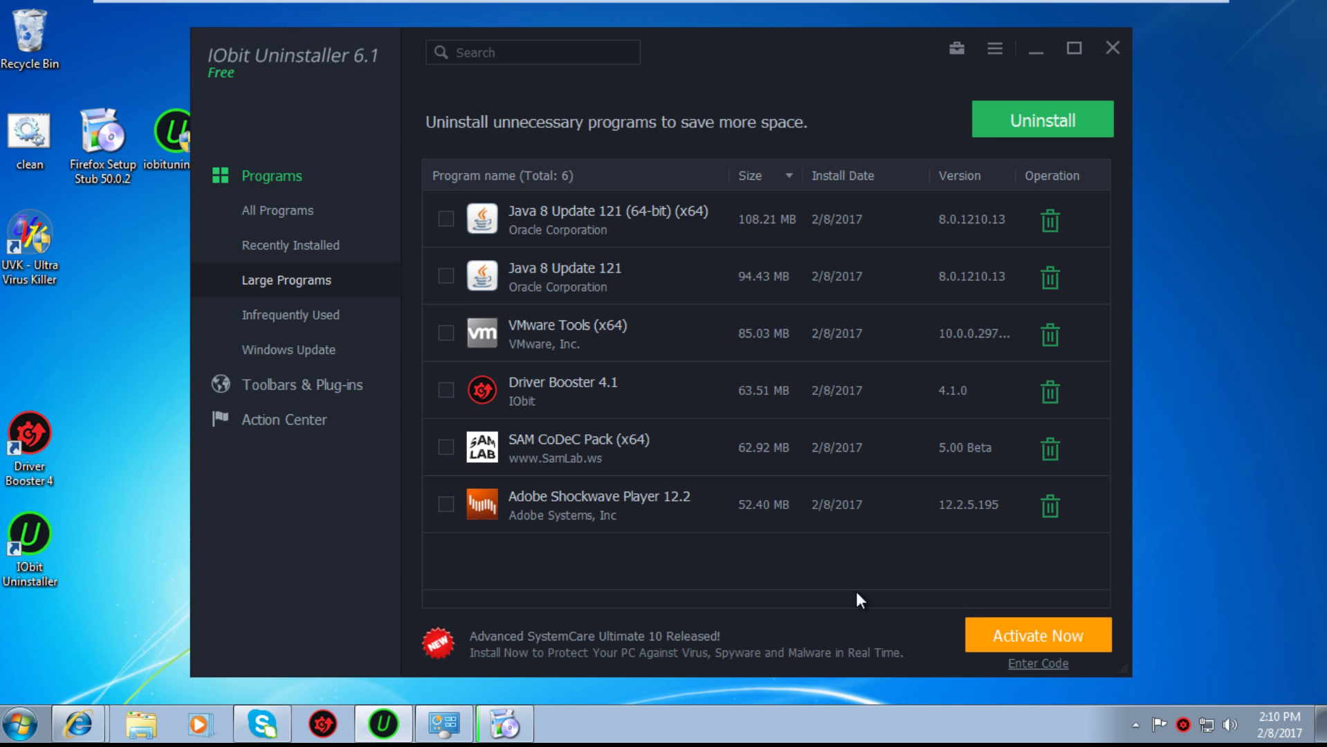
Look through the Infrequently Used, Recently Installed, Large Programs, All Programs and Toolbars & Plug-ins lists.
click(308, 325)
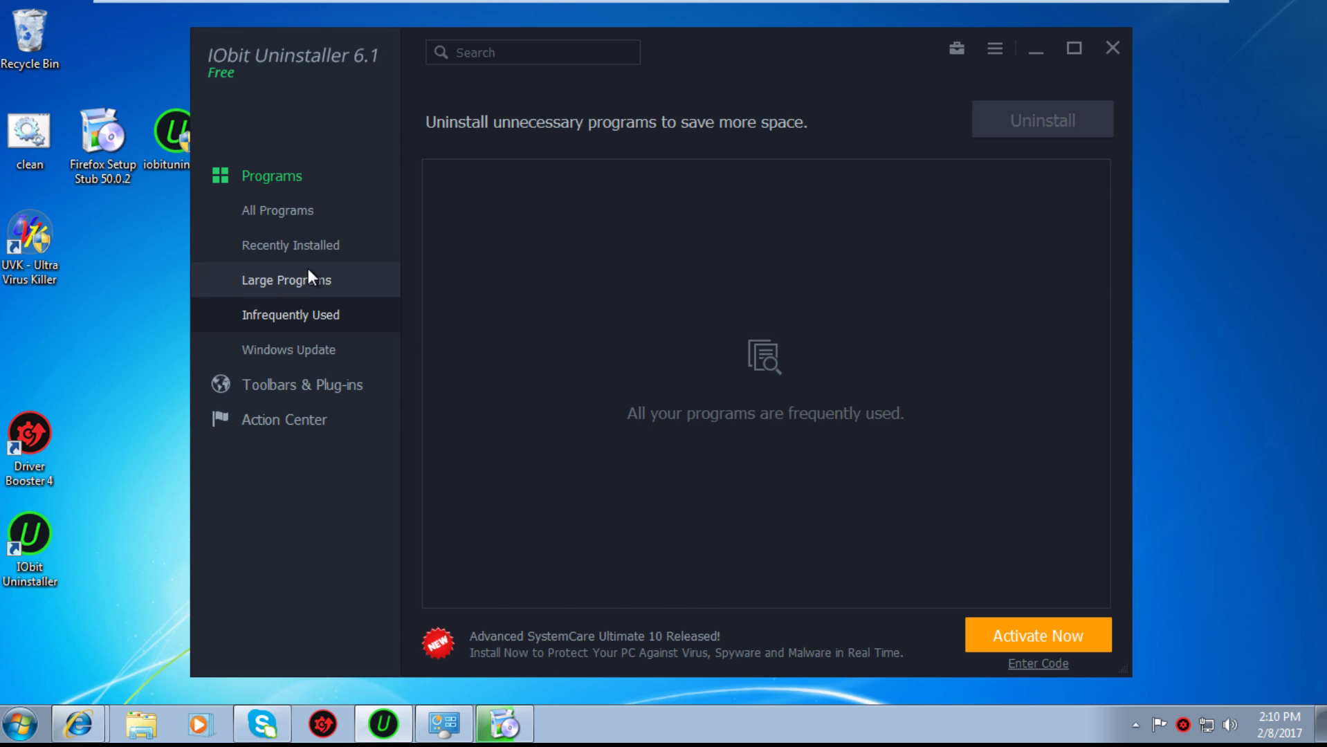
click(336, 247)
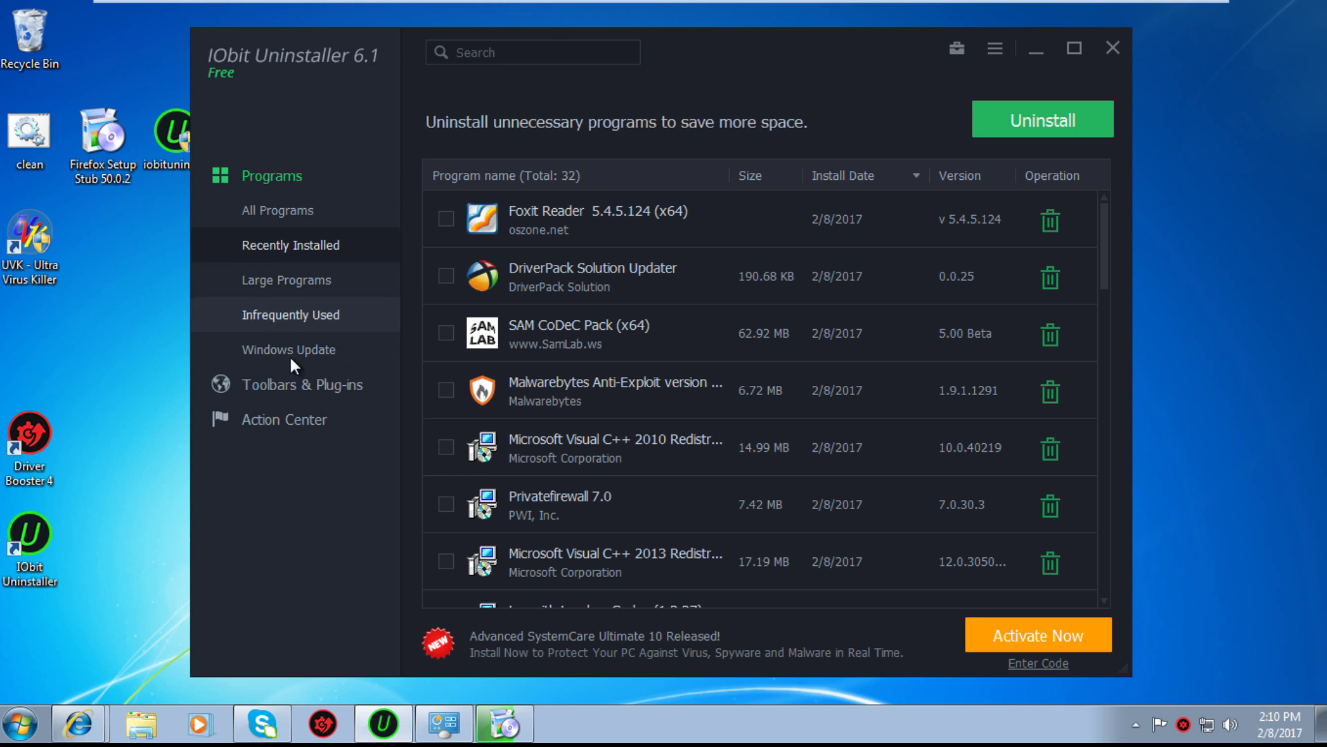
click(299, 279)
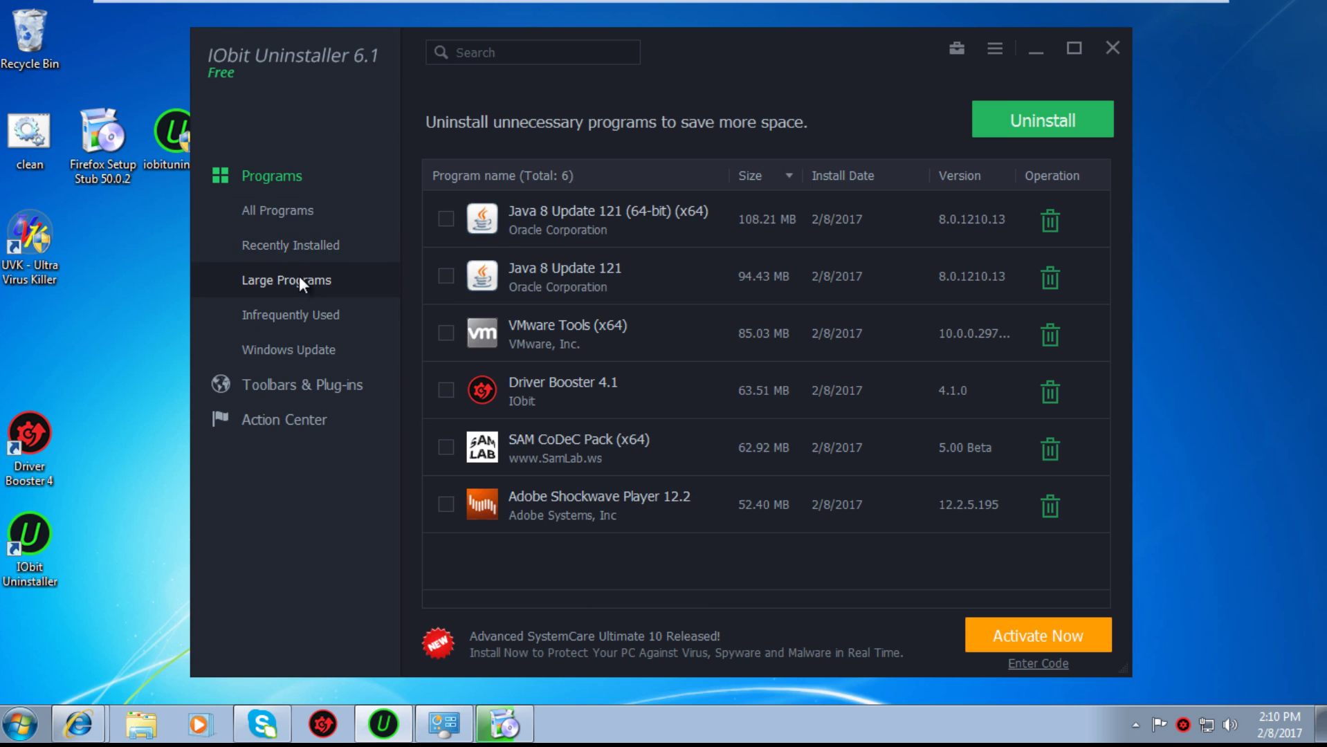
click(318, 201)
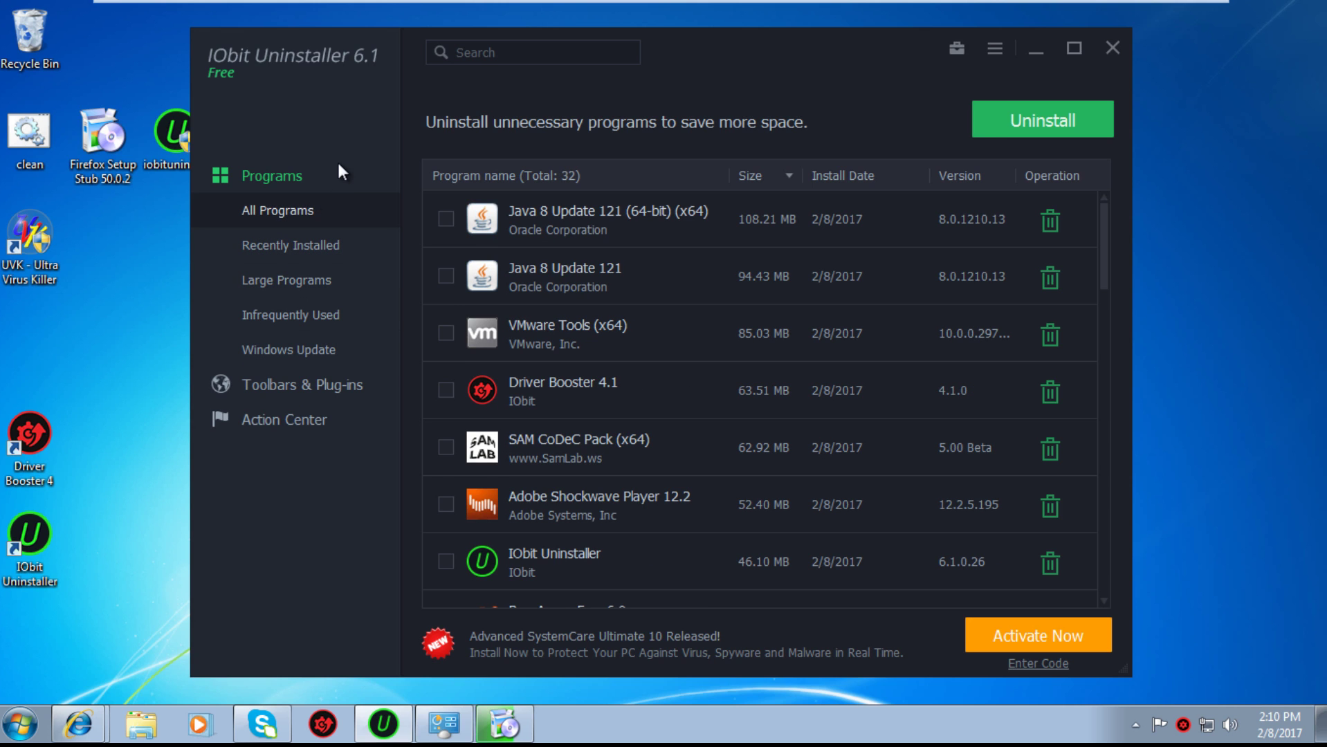
click(316, 343)
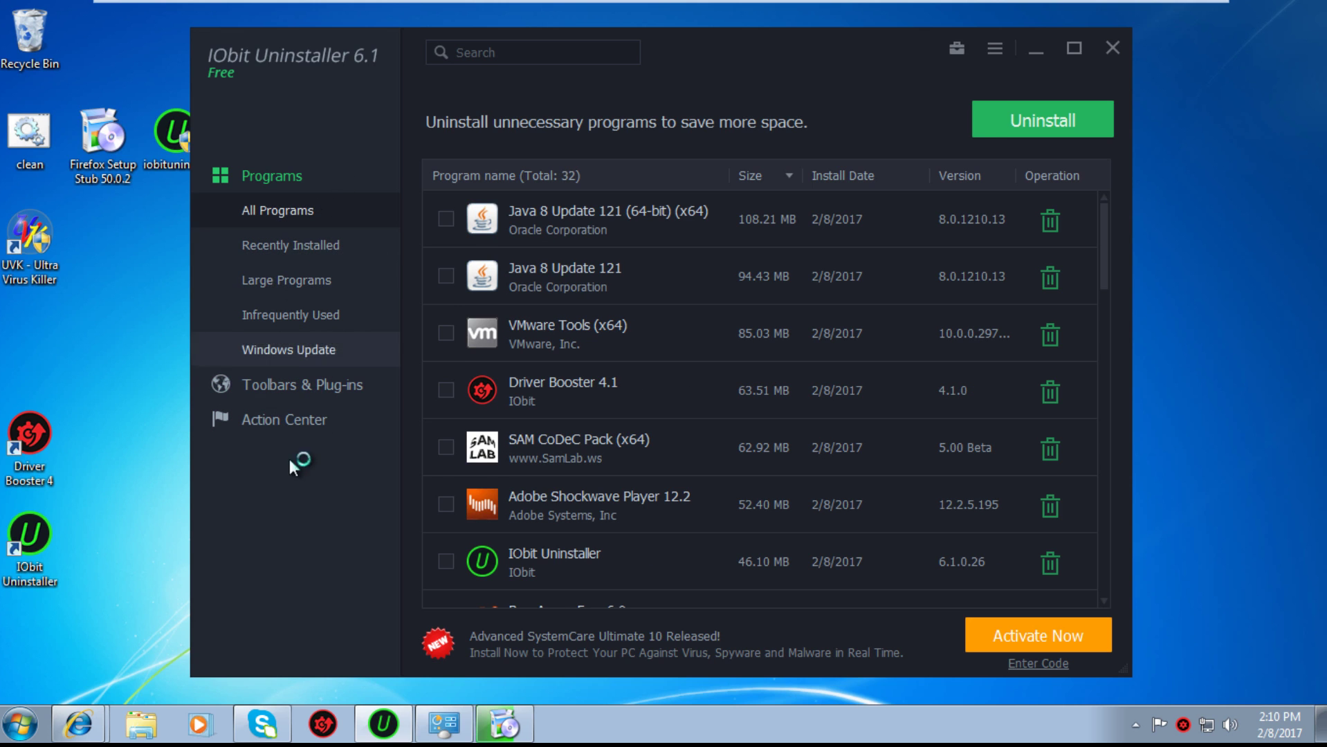
click(333, 385)
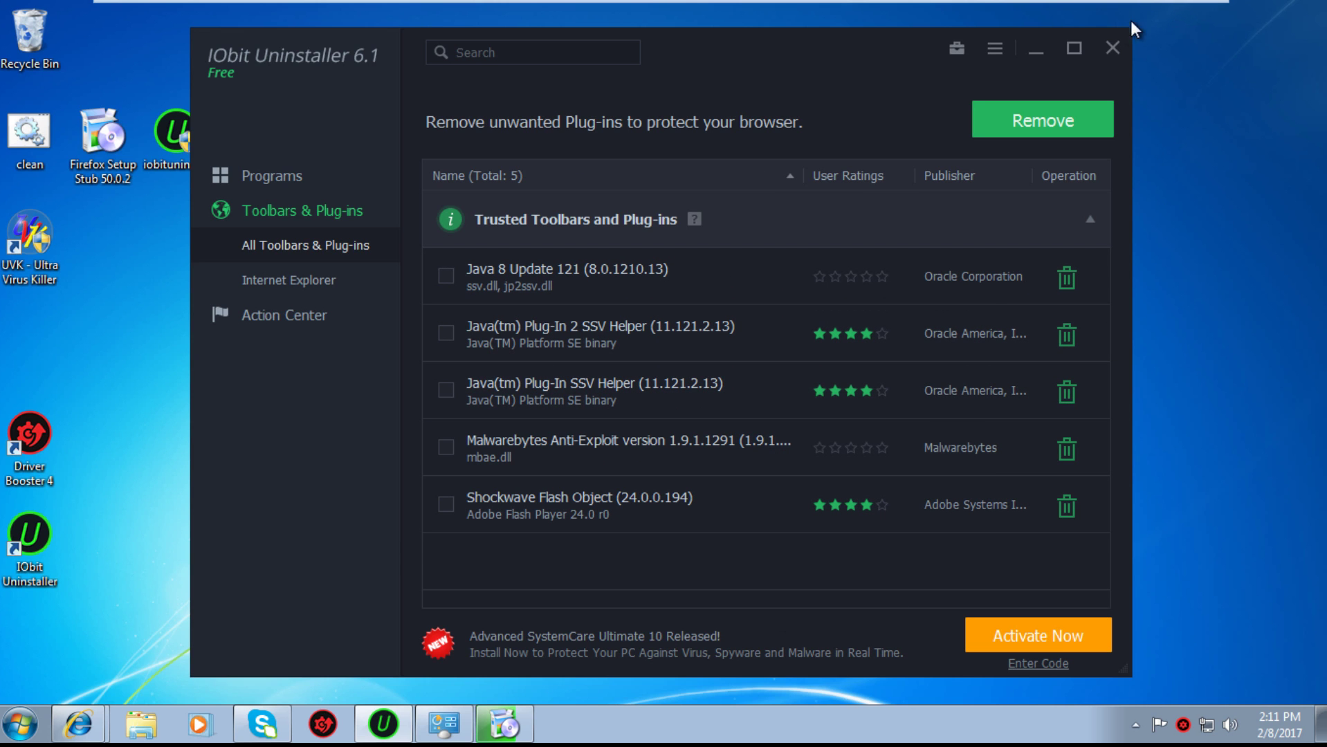
Close IObit Uninstaller and the Programs and Features window, leaving the Firefox Setup window open.
click(1112, 47)
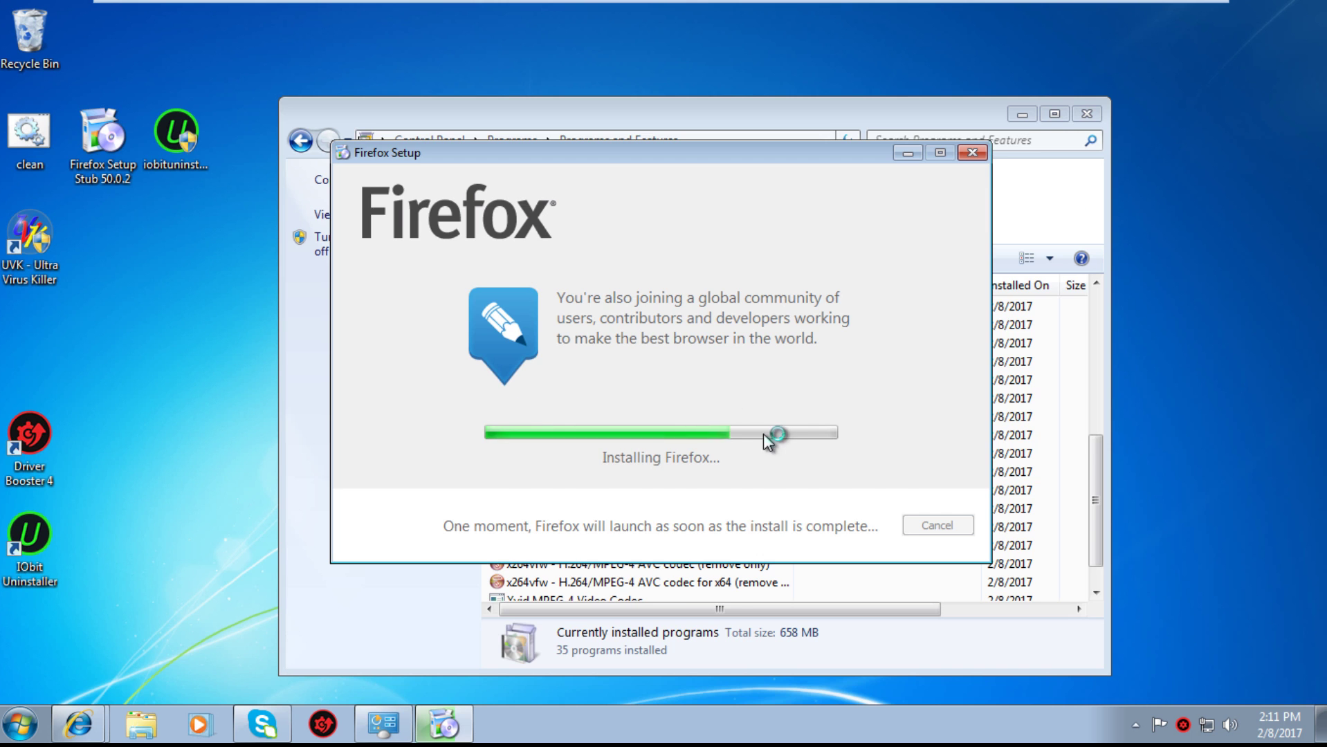
click(1095, 119)
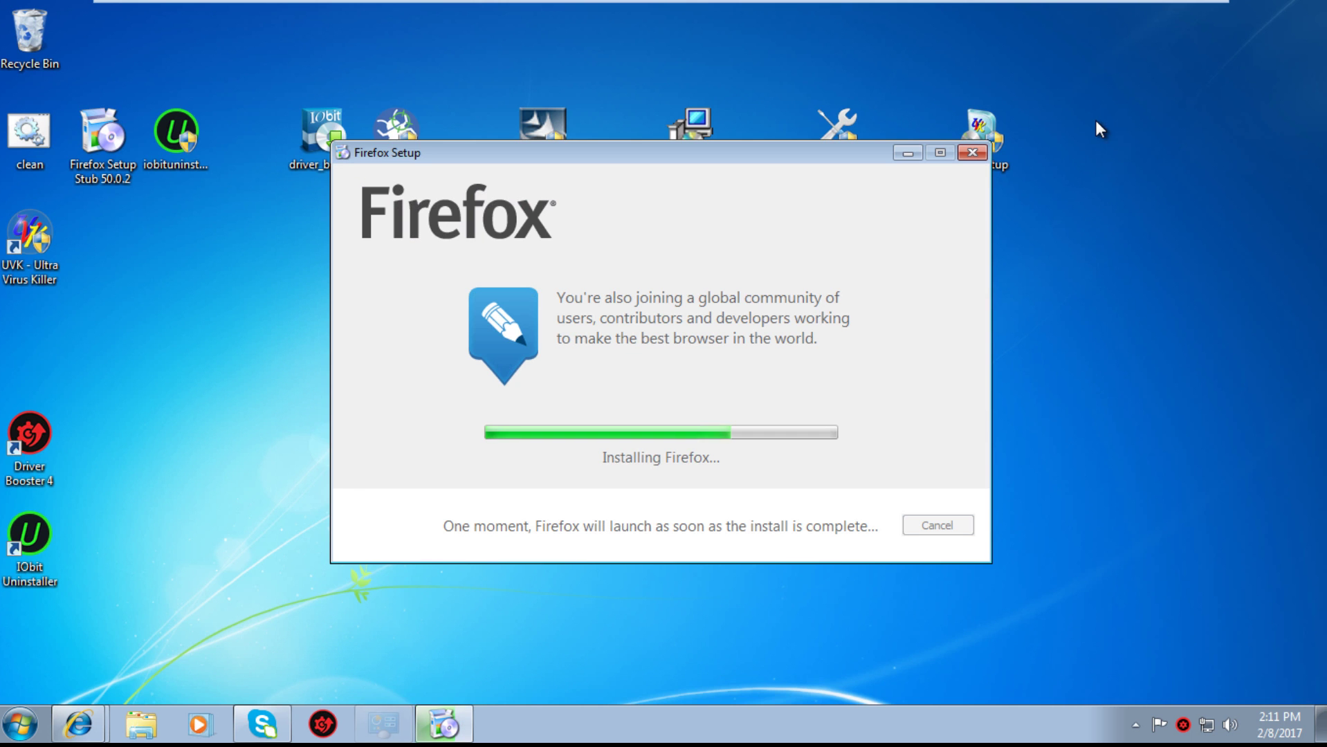
drag(784, 164, 865, 145)
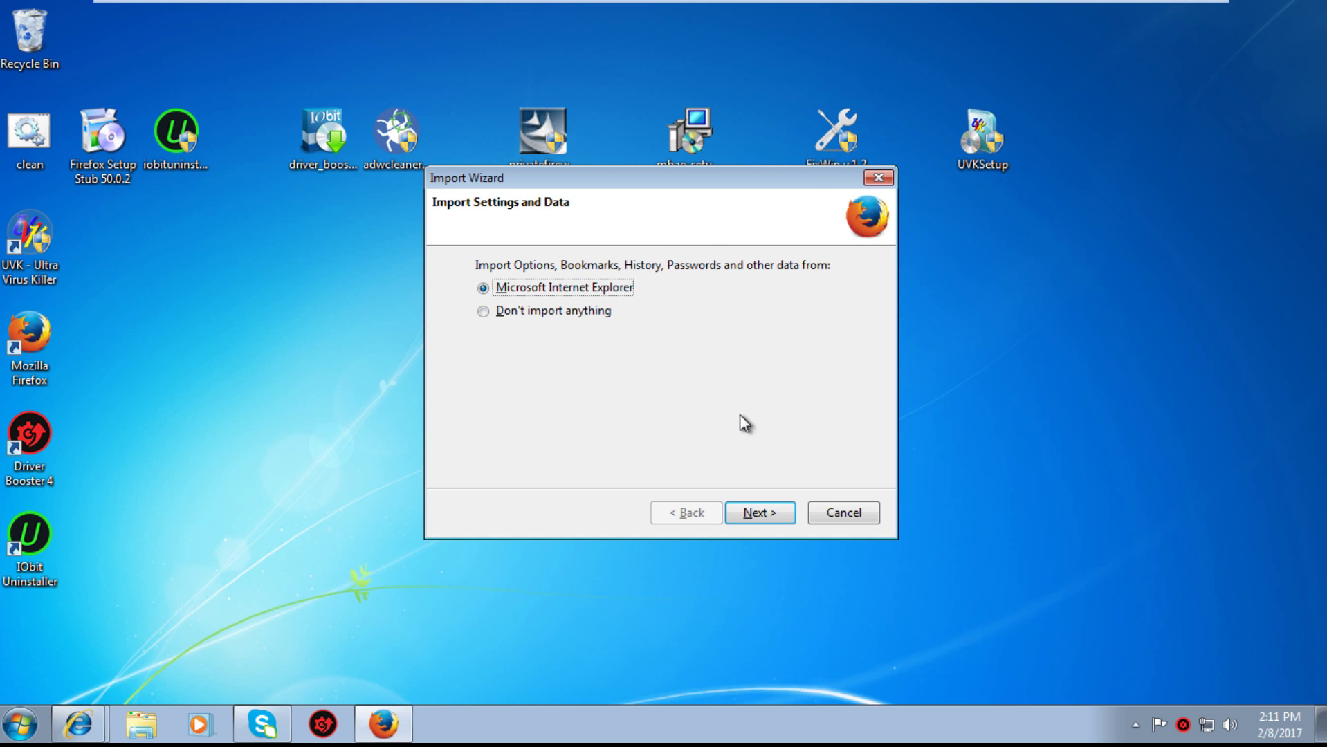
Finish the Firefox import wizard without importing anything.
click(587, 312)
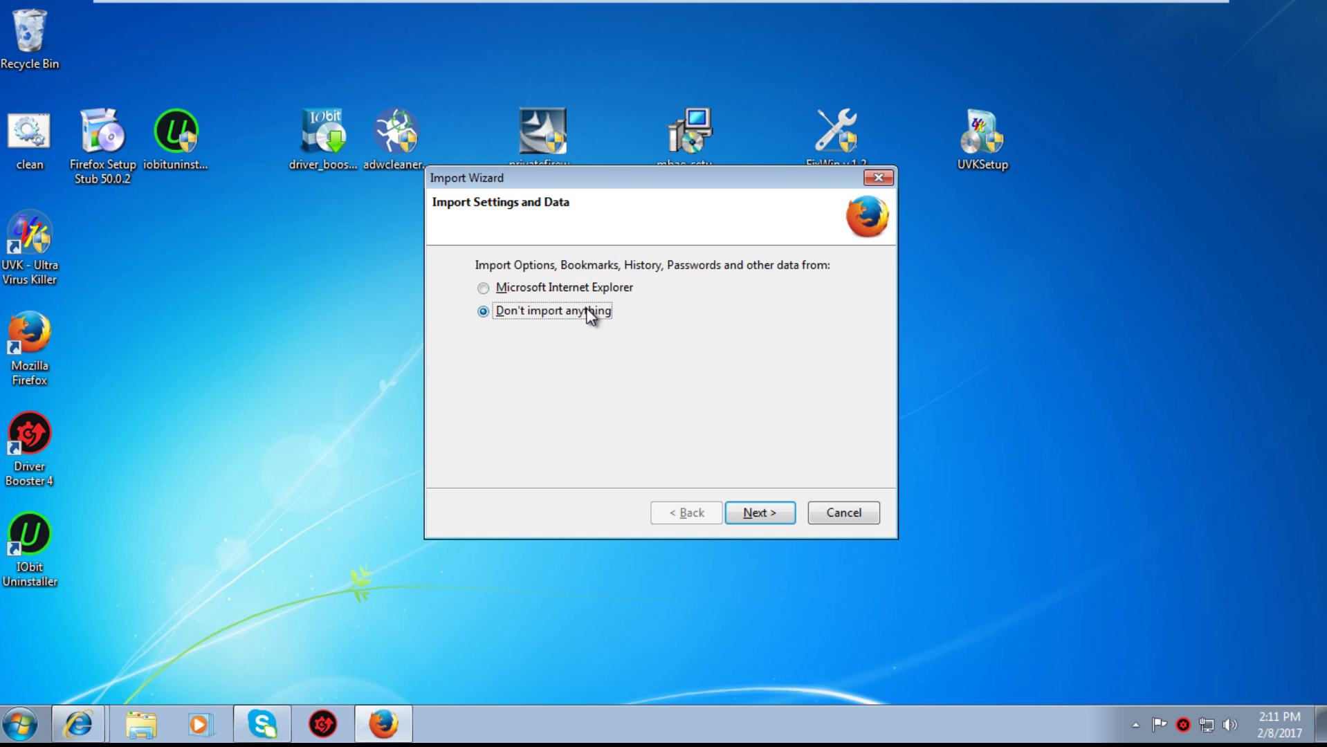
click(757, 511)
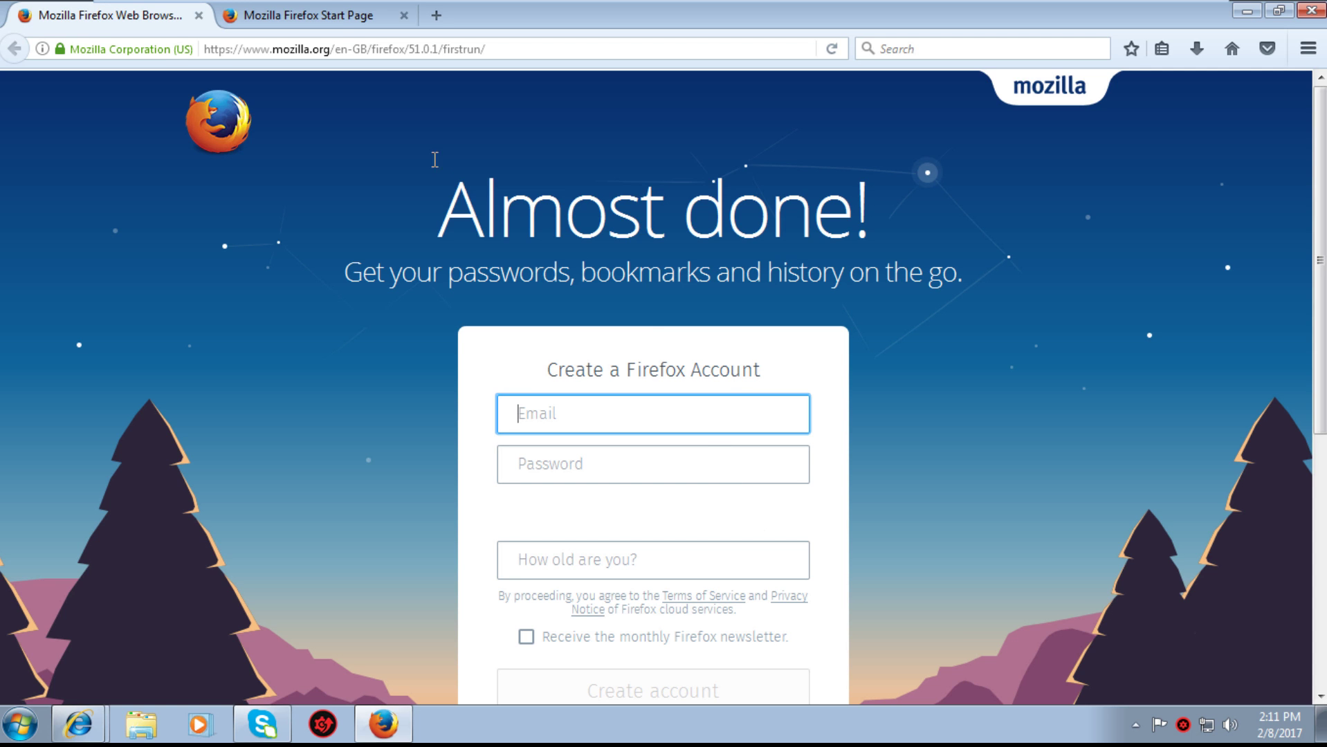
click(341, 21)
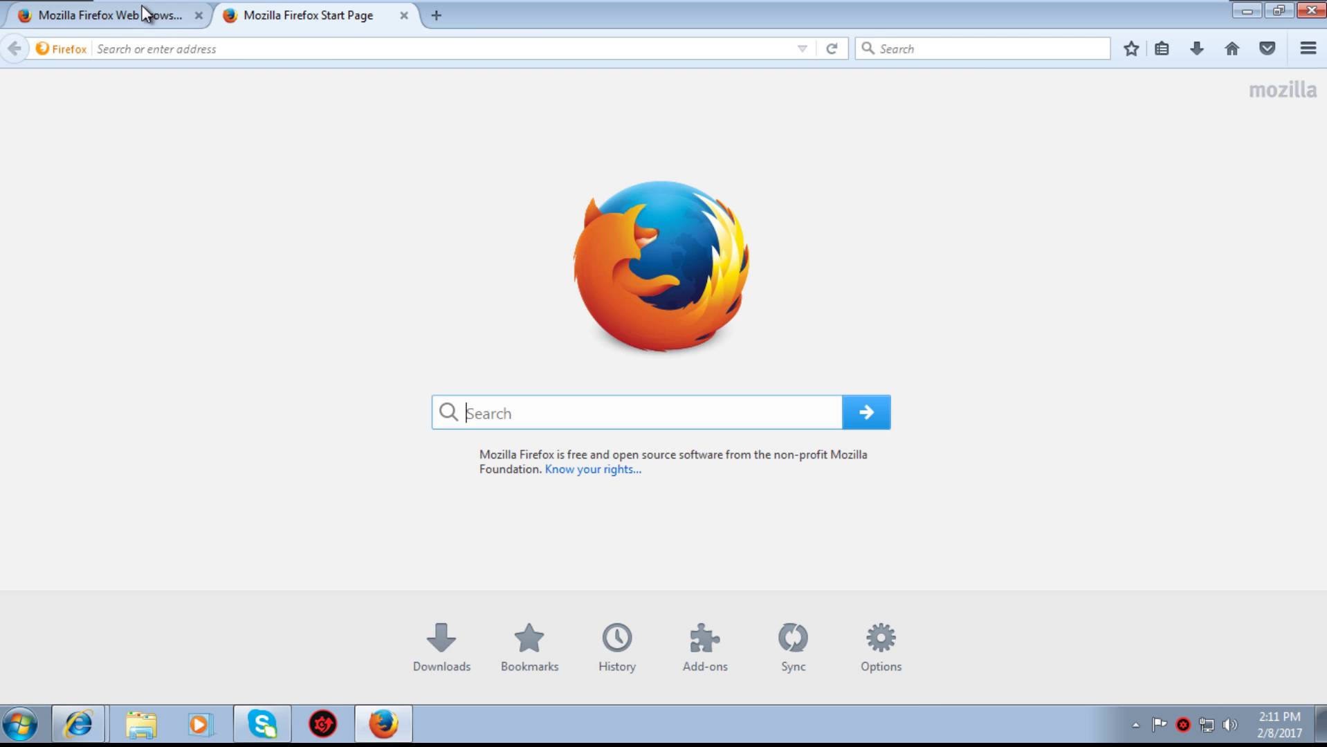
click(149, 14)
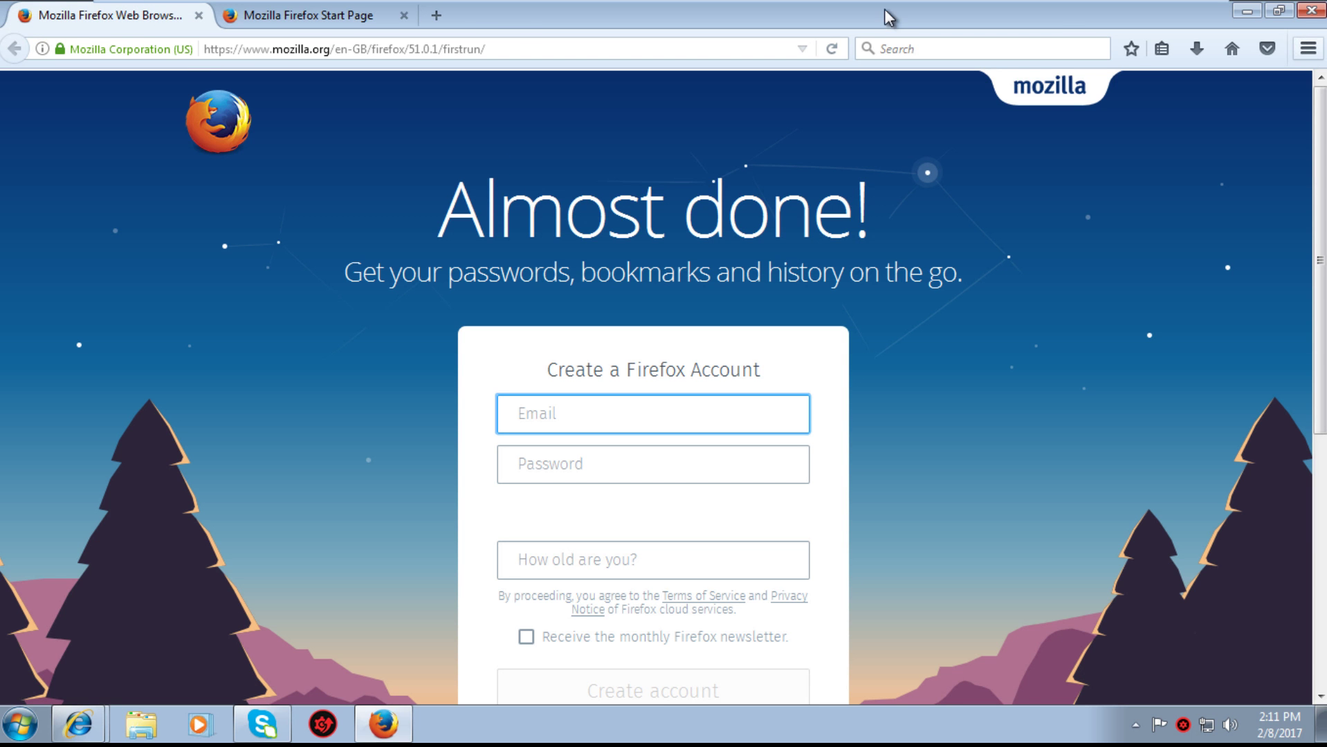
click(349, 19)
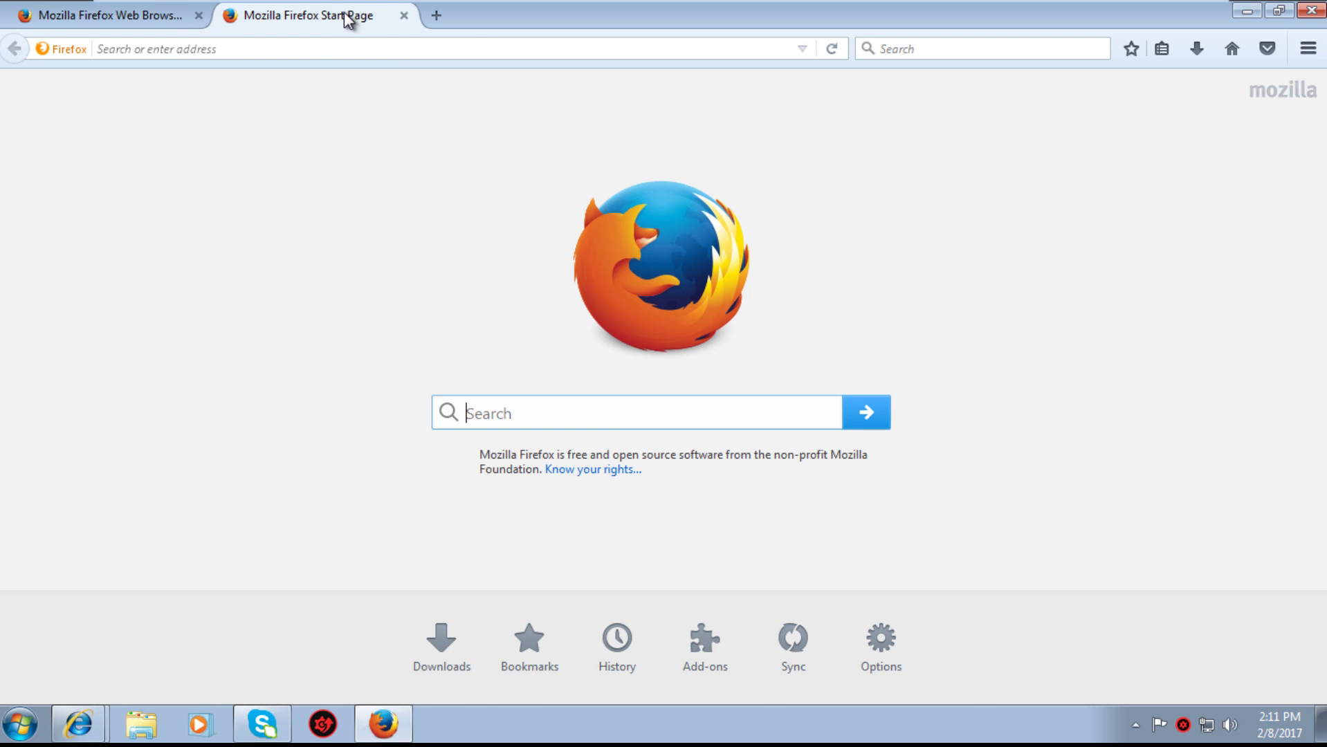
click(149, 14)
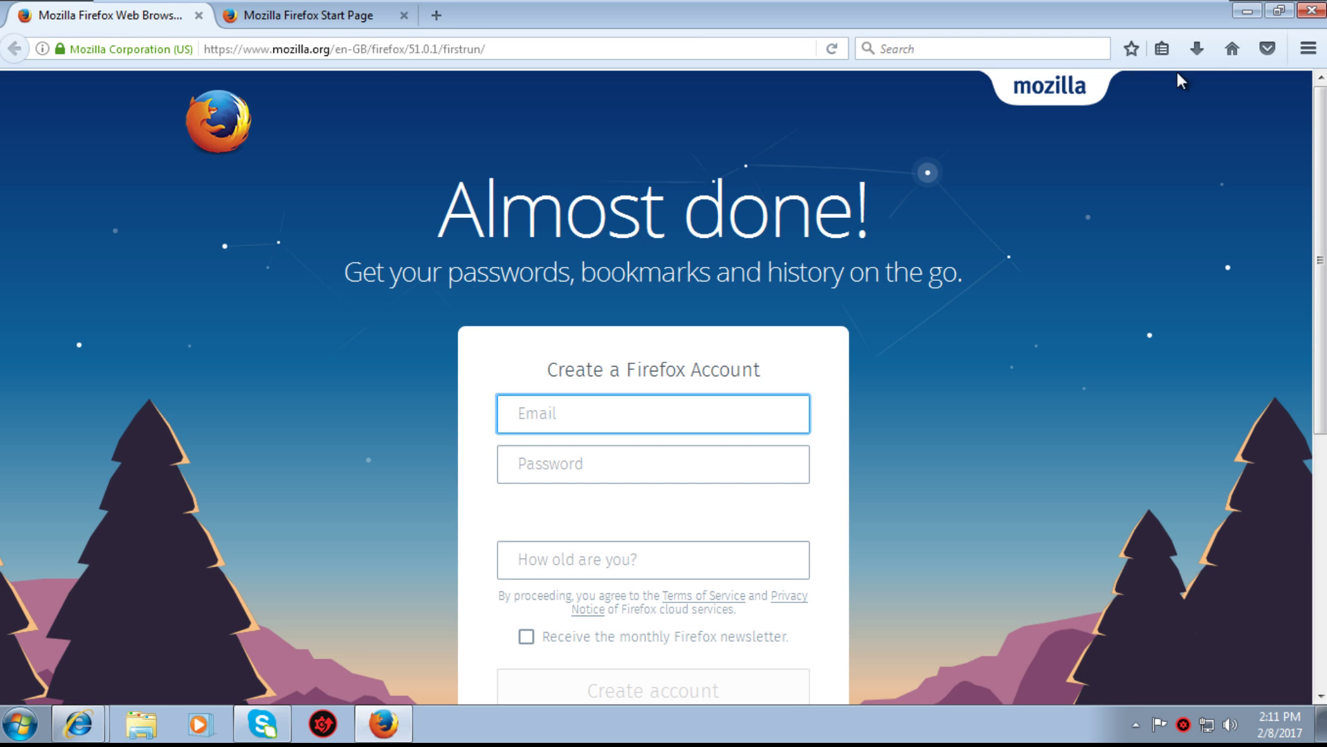
click(1246, 11)
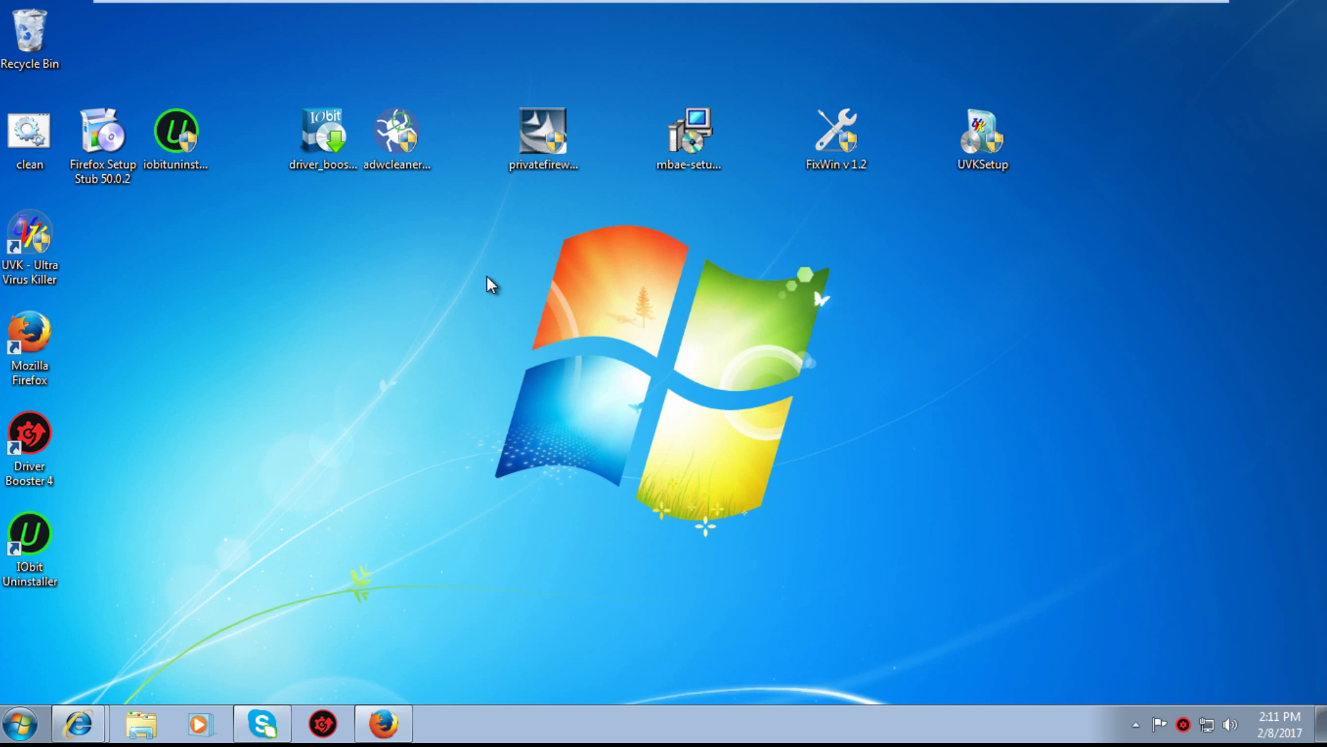
Run the clean batch script from the desktop and move the Disk Cleanup window clear of the command window.
click(96, 181)
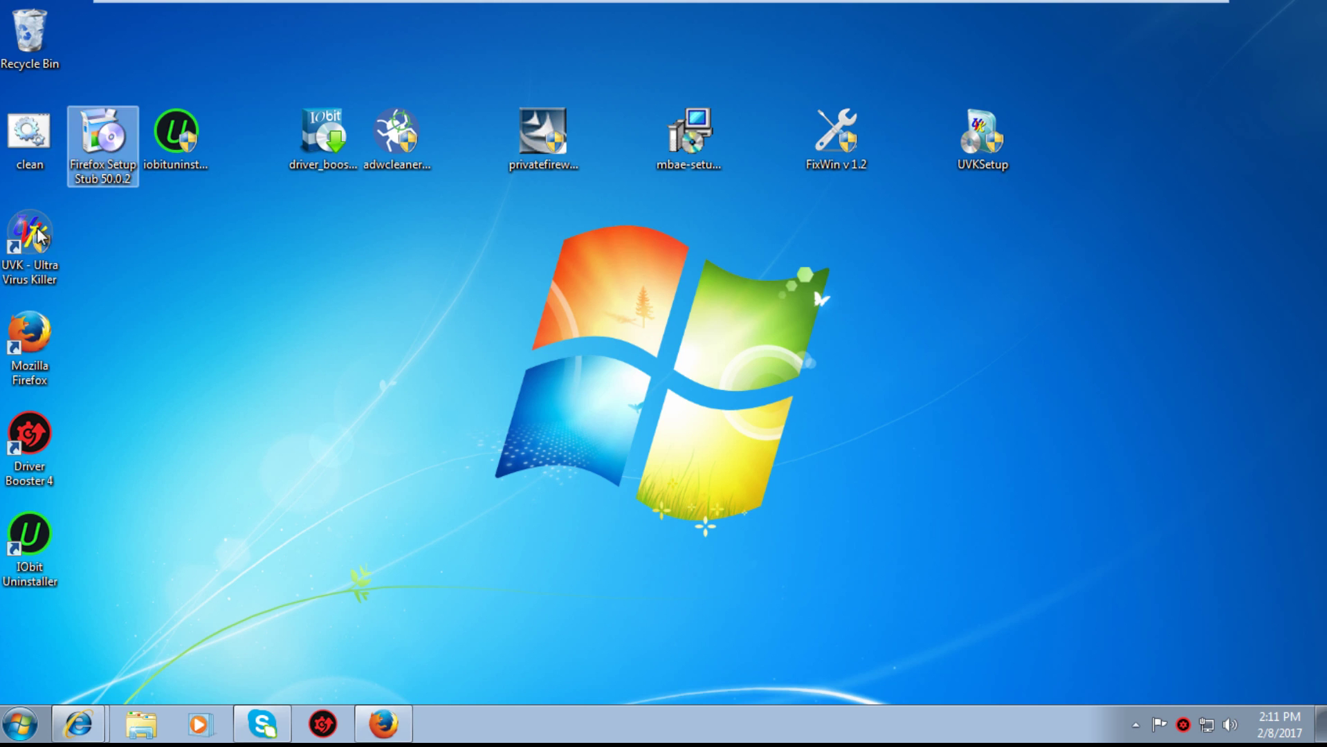
click(27, 147)
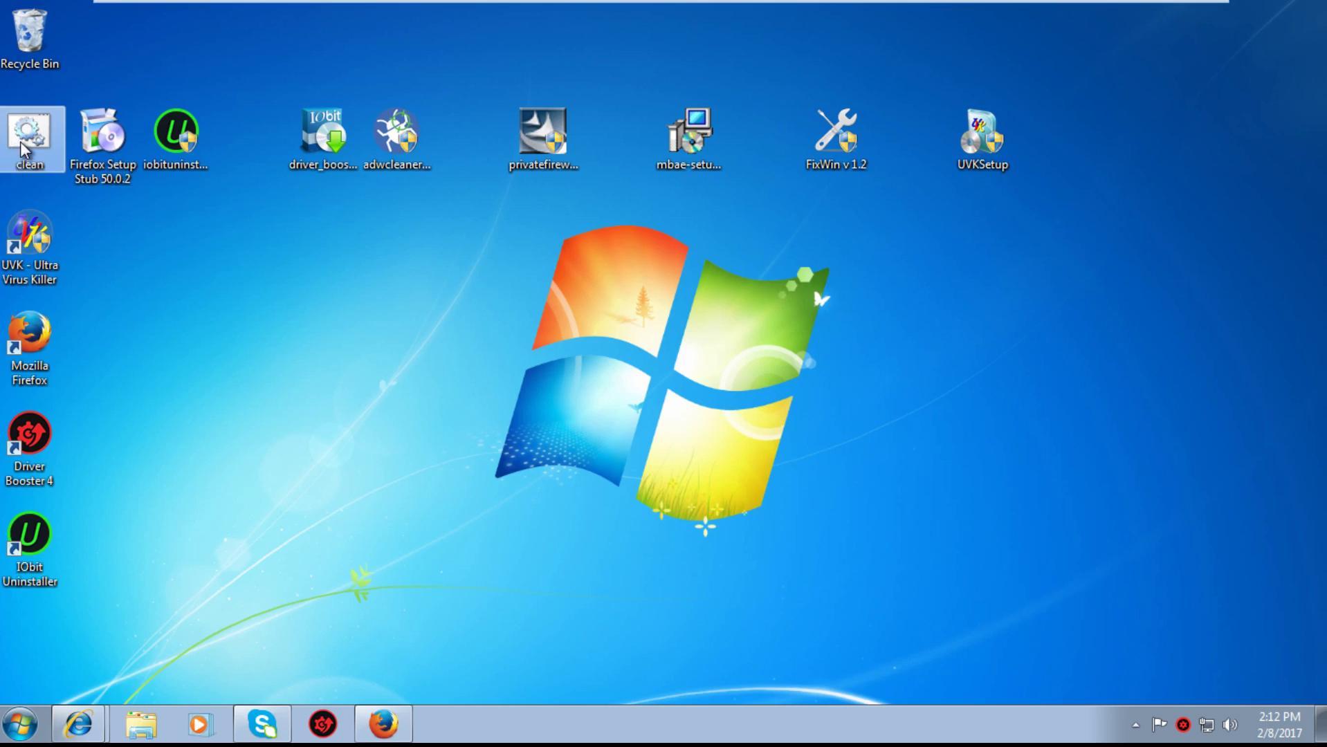
double_click(27, 142)
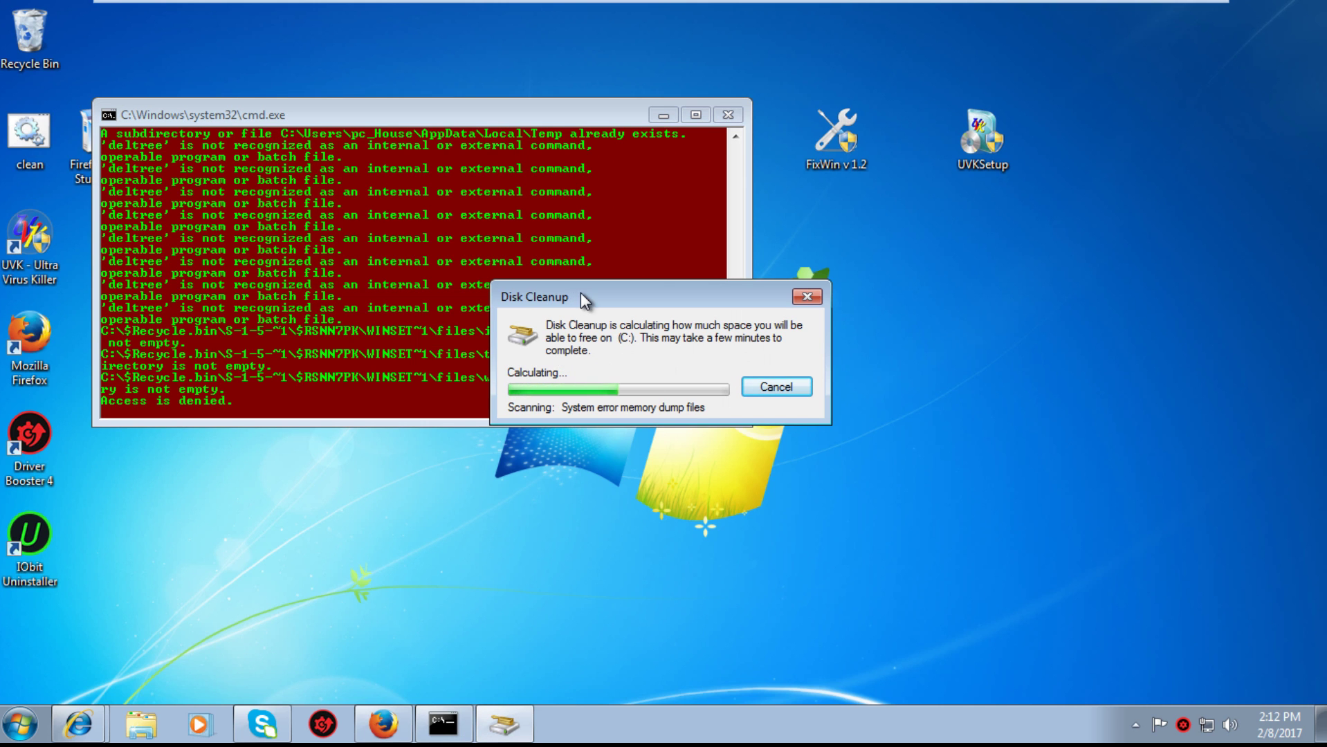
drag(580, 292, 878, 218)
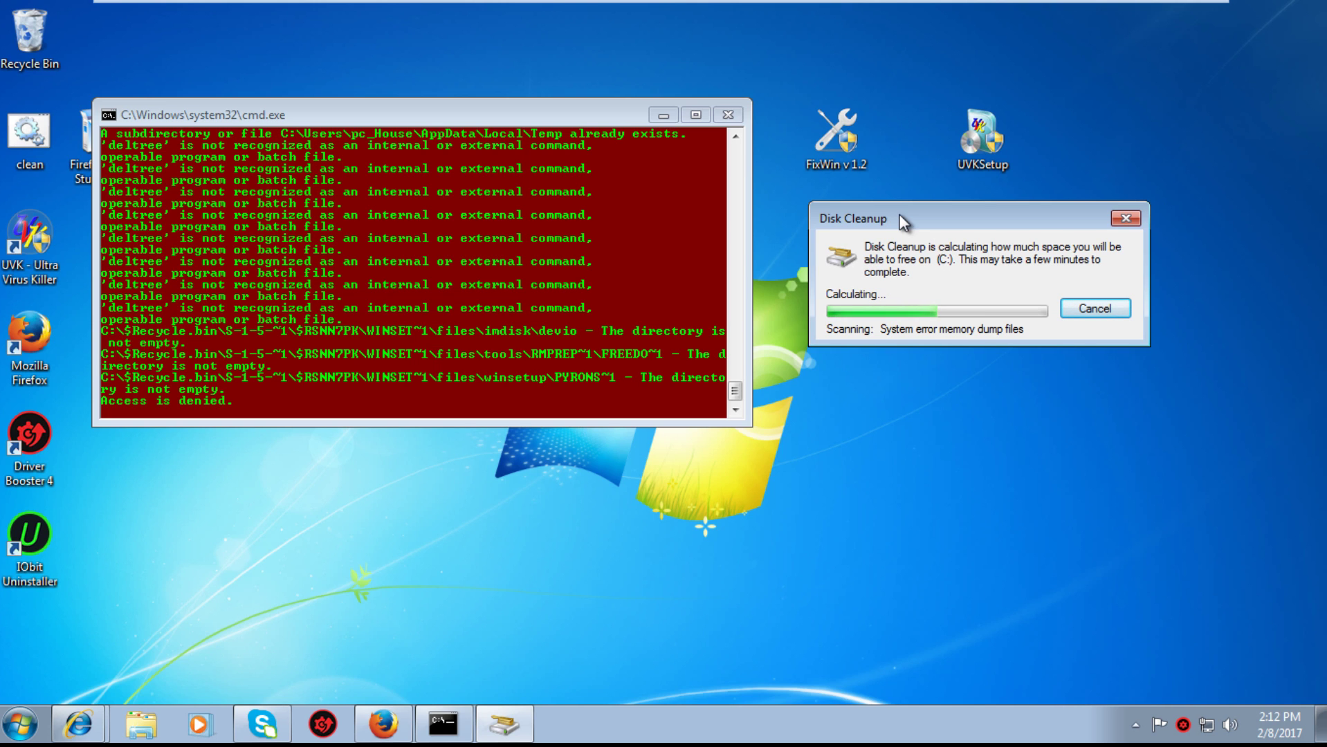
click(731, 404)
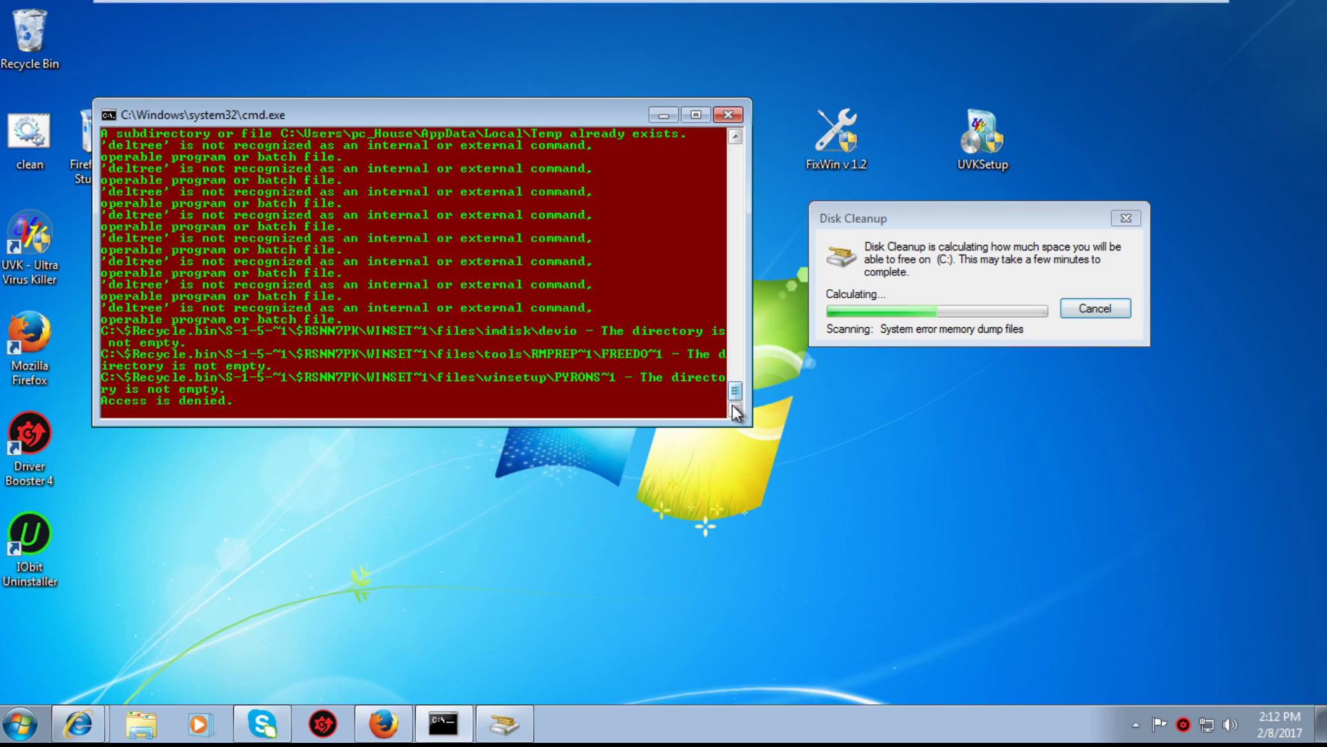
Check the Firefox window while the cleanup script runs and minimize it again.
click(383, 723)
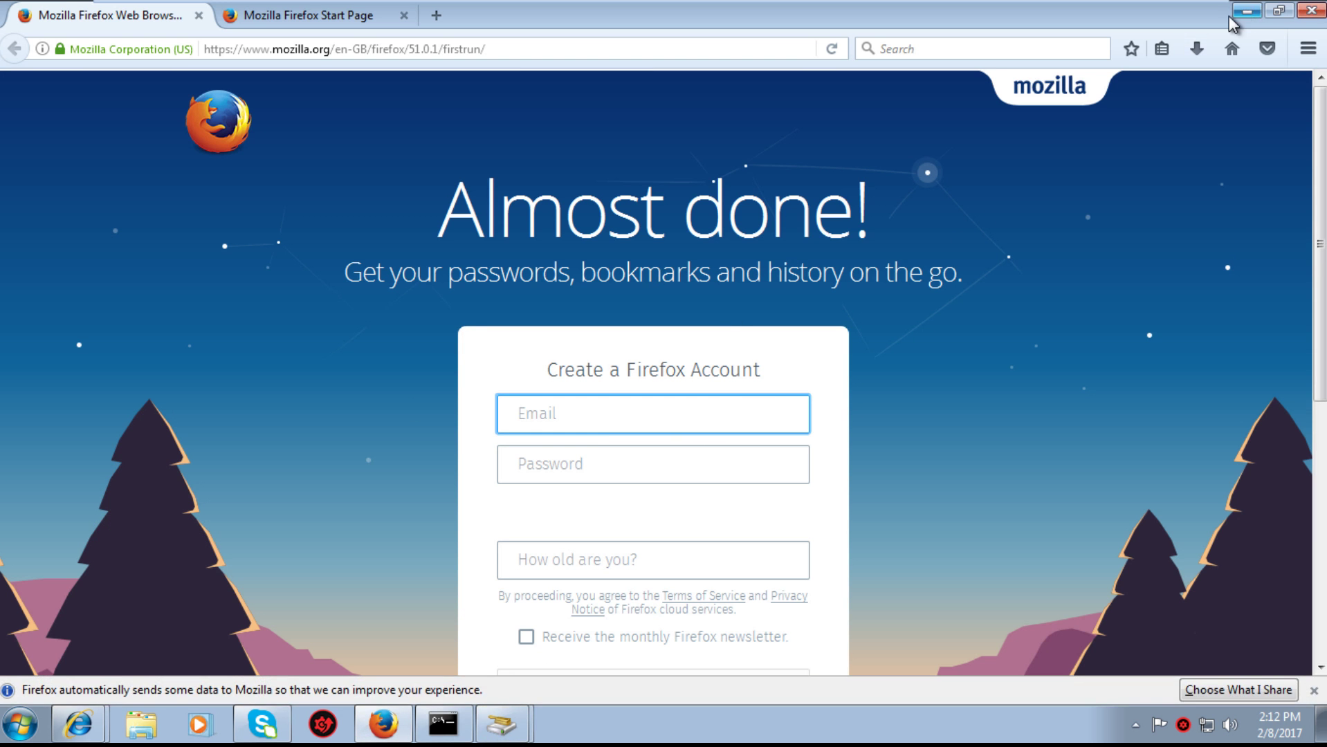
click(1246, 12)
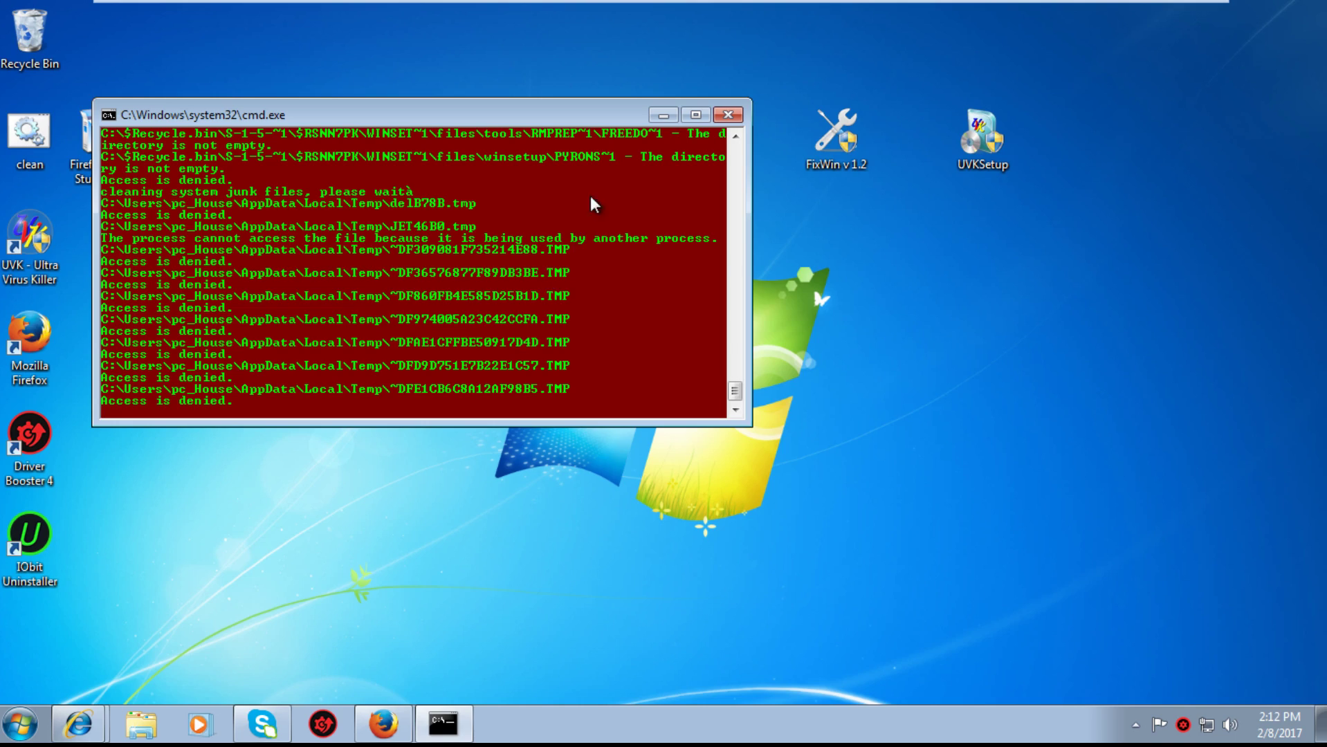
Close Firefox with both of its tabs and dismiss the finished cleanup script's enlarged command window.
click(696, 115)
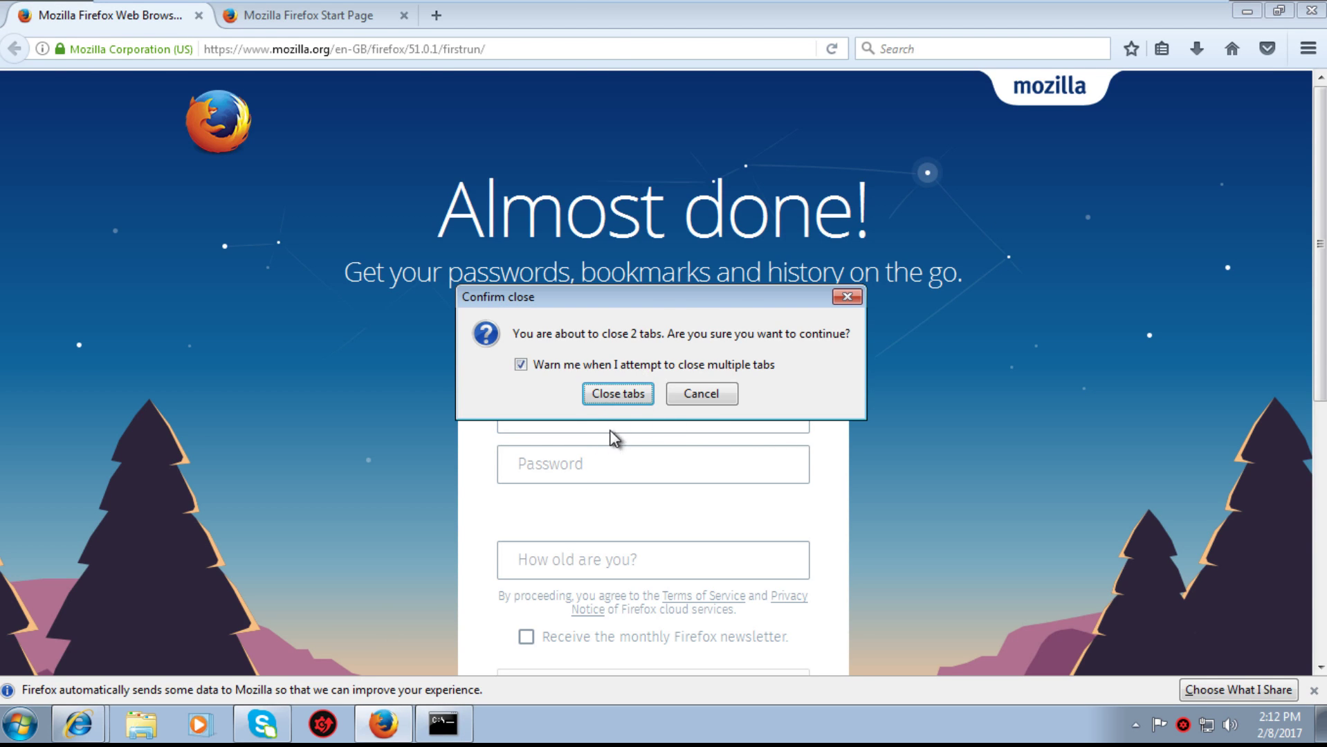
click(616, 394)
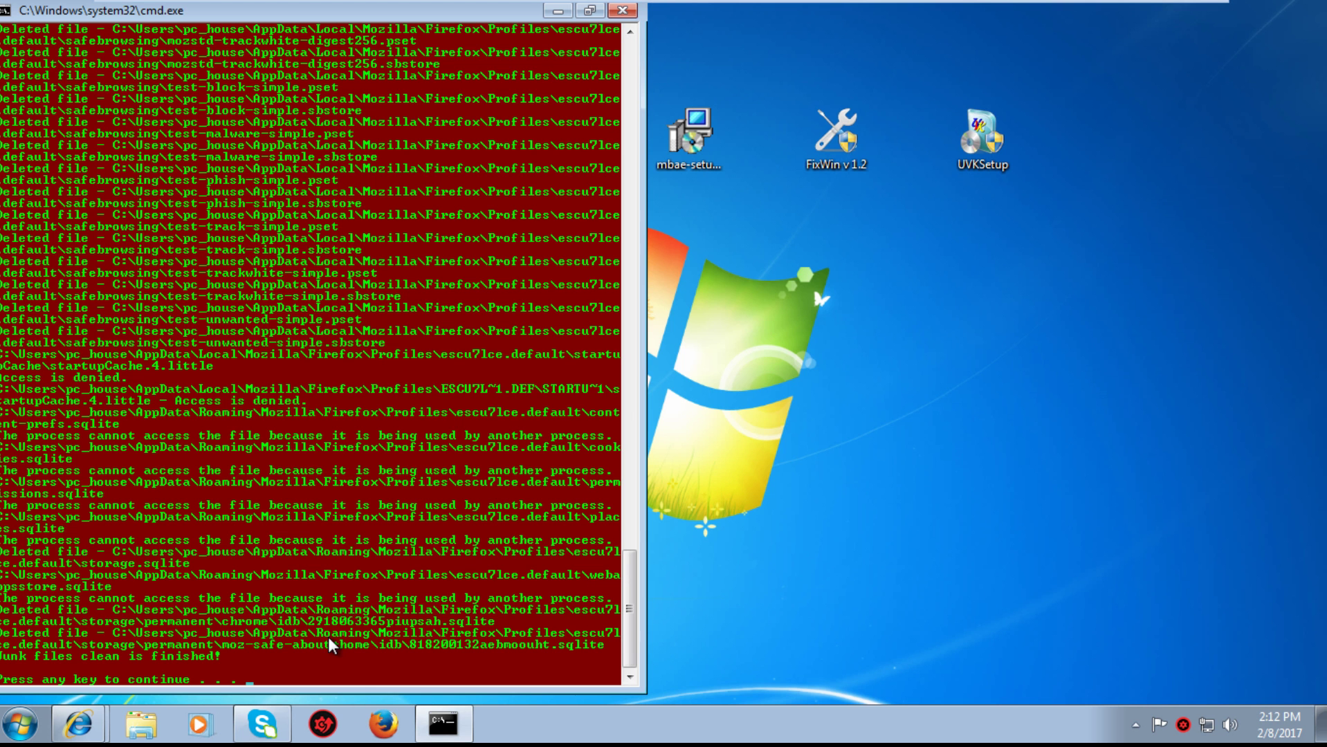
key(Return)
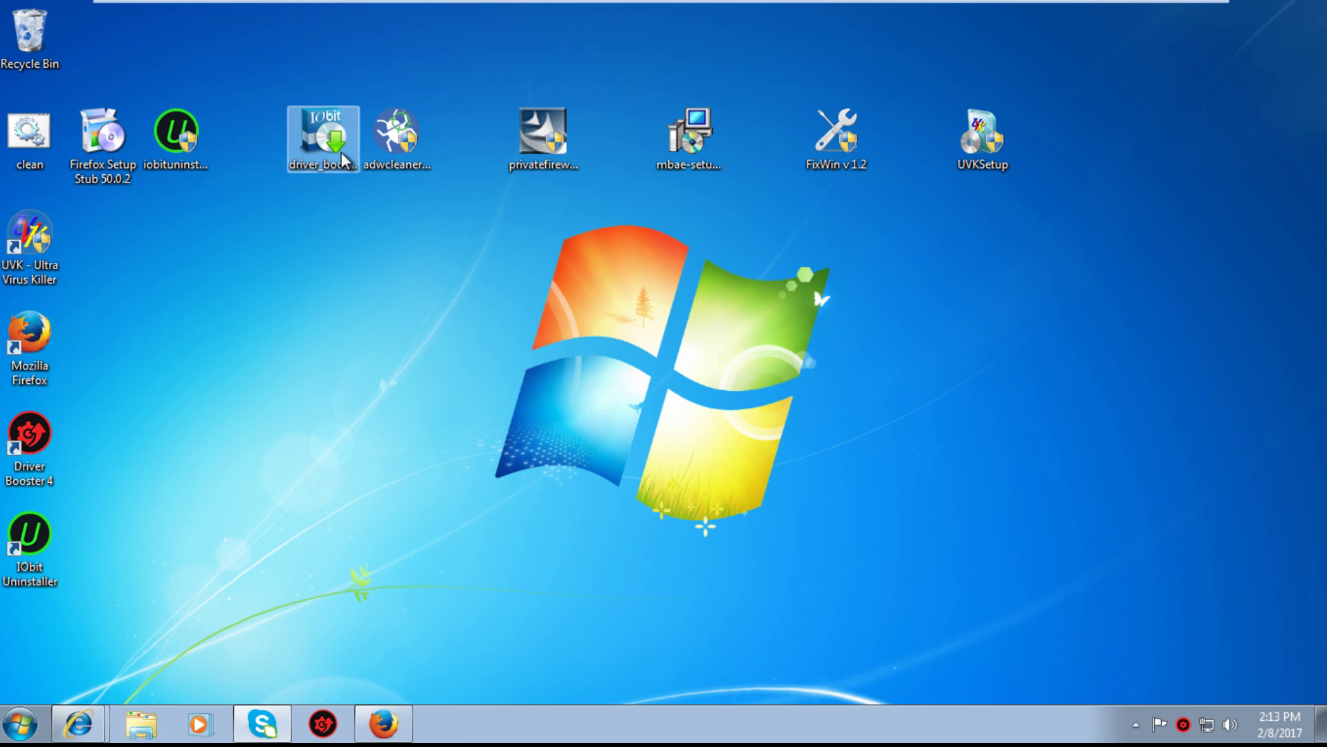
Reopen Firefox and examine its recent browsing history.
click(384, 723)
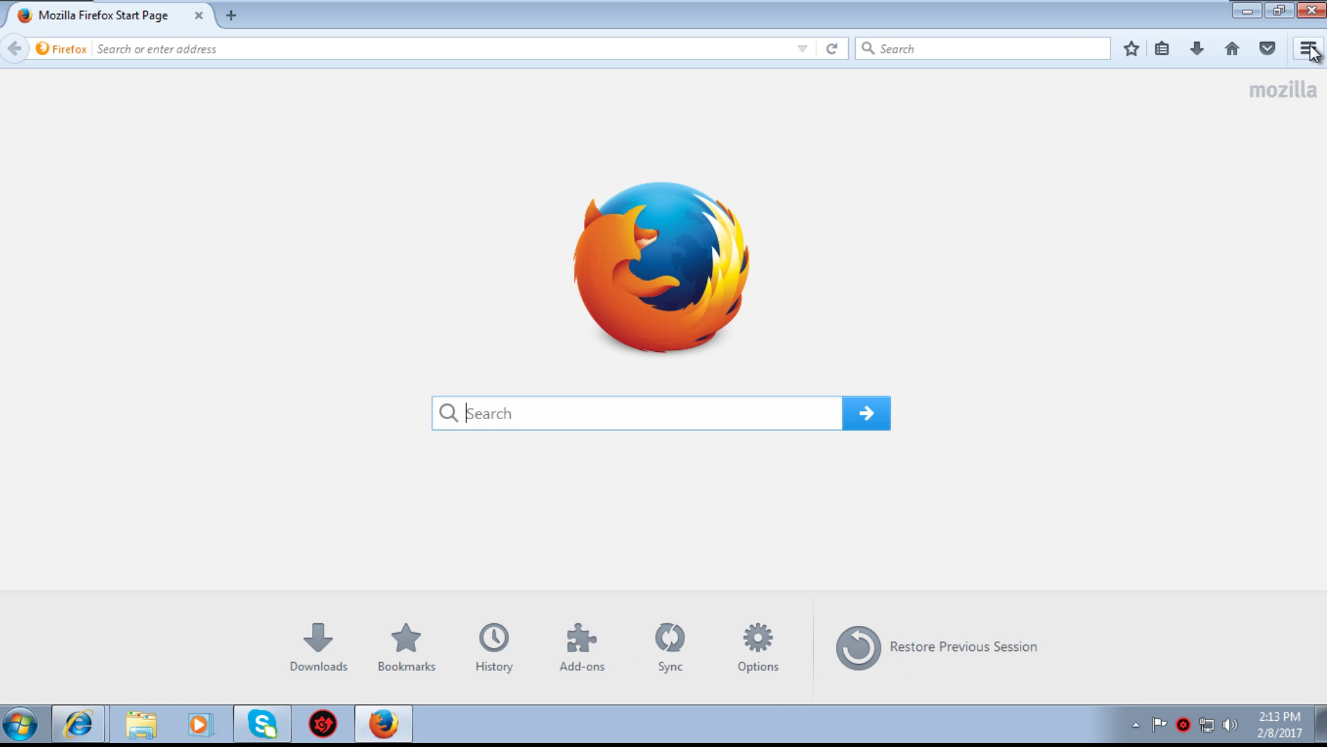
click(1308, 49)
click(1200, 246)
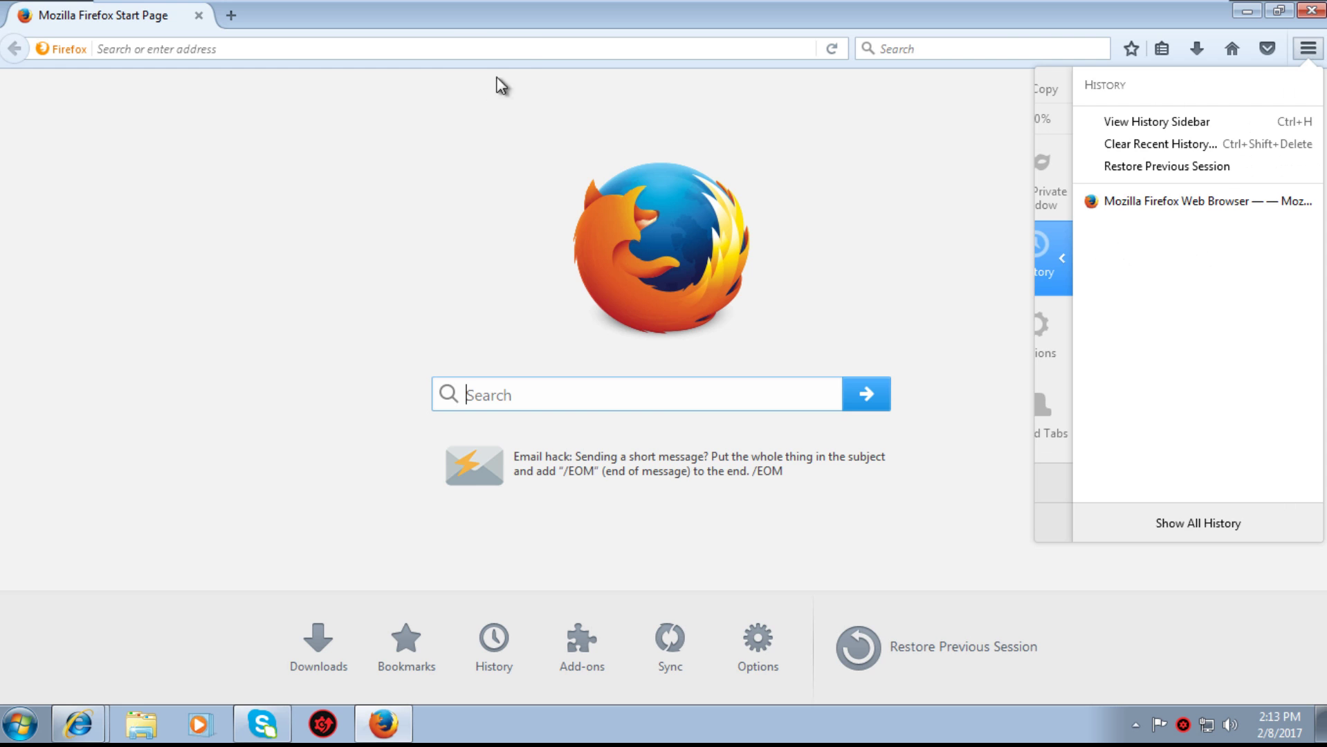
Load google.com in Firefox and check the recent history list for the visit.
click(548, 47)
text(g)
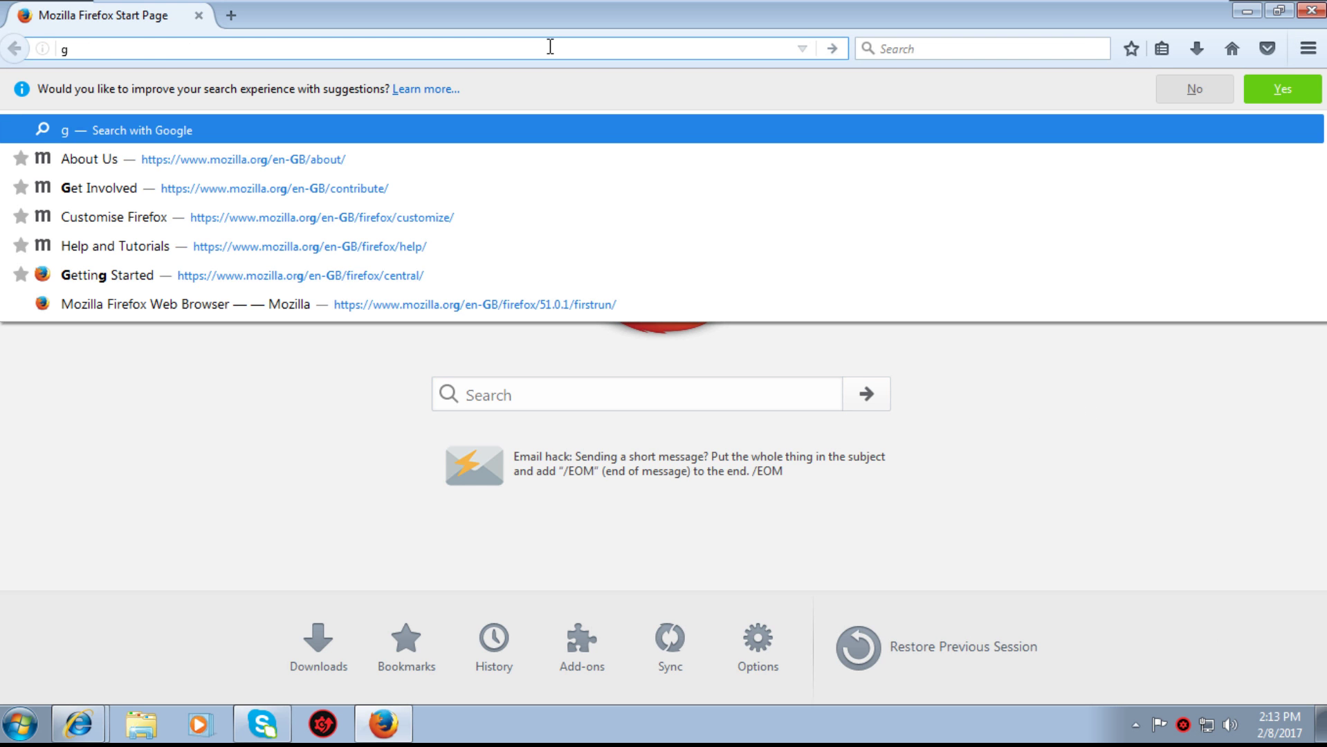
text(oog)
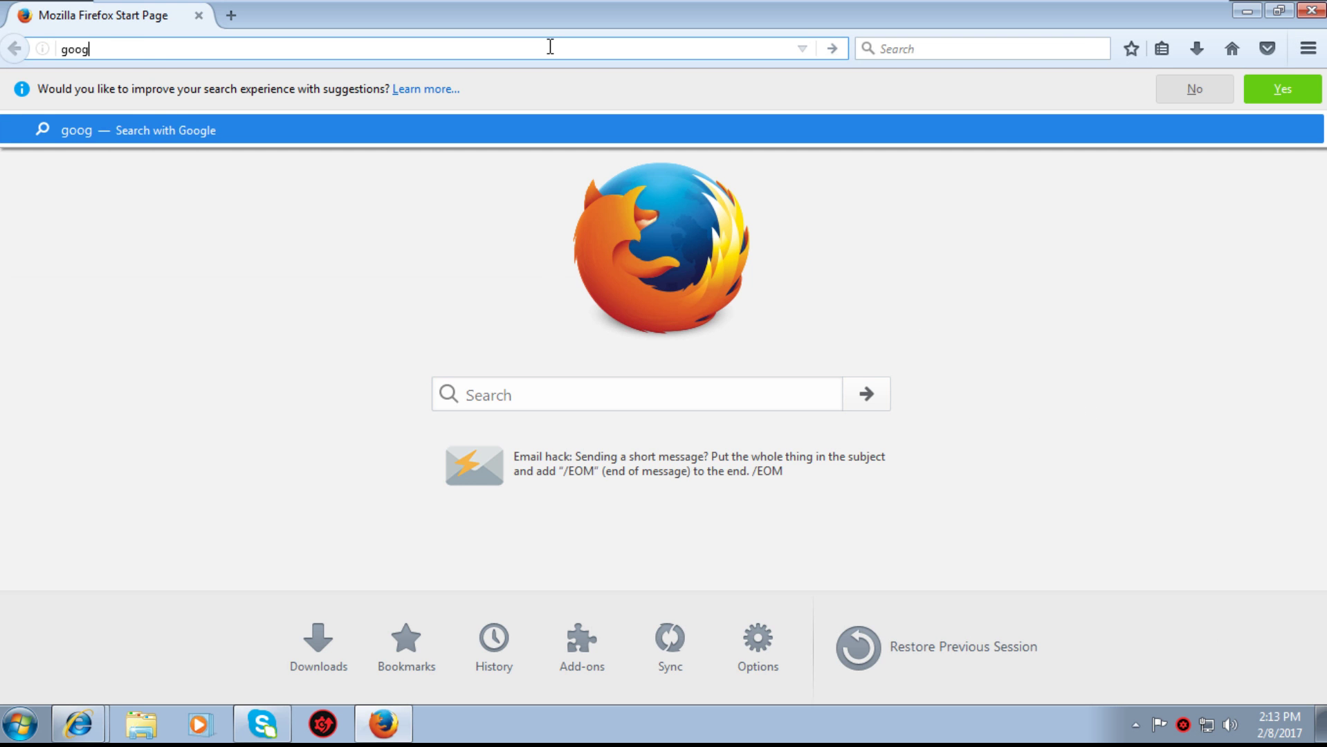
text(lr.o)
key(BackSpace)
key(BackSpace)
key(BackSpace)
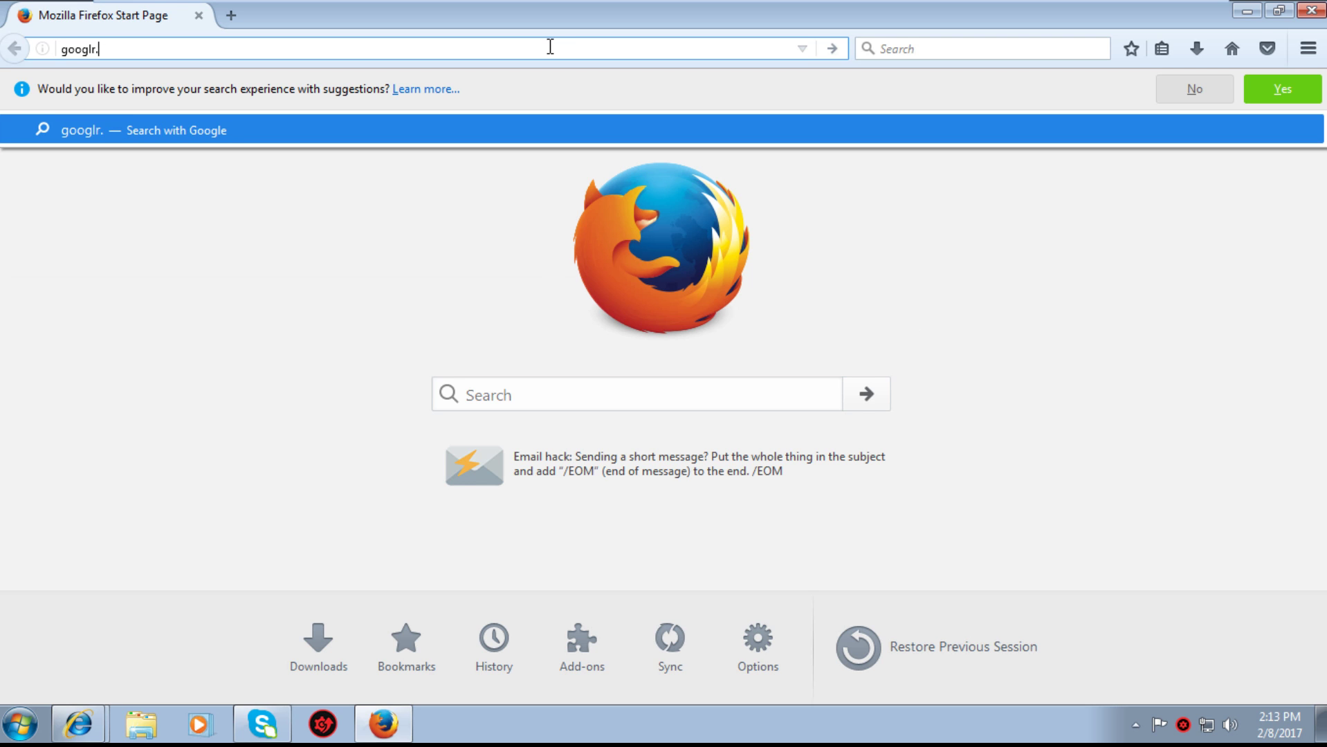
text(e.com)
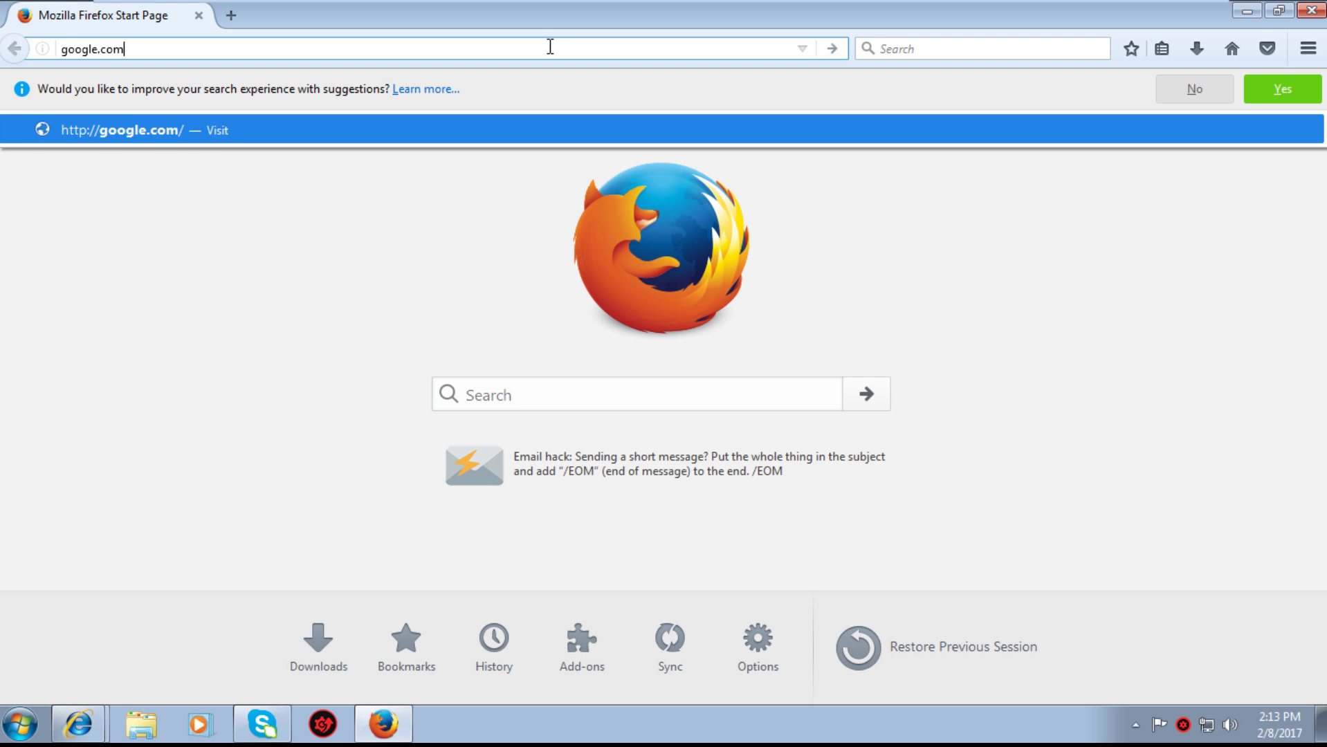
key(Return)
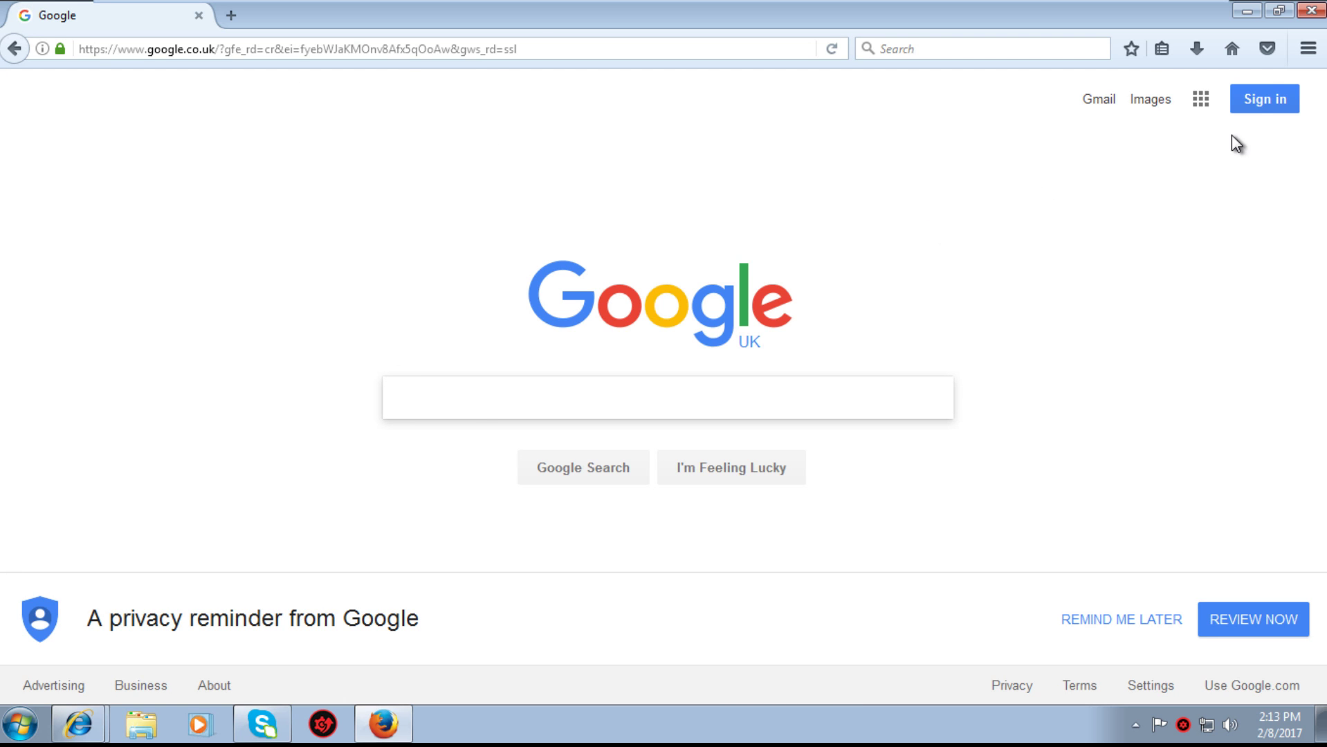
click(1308, 48)
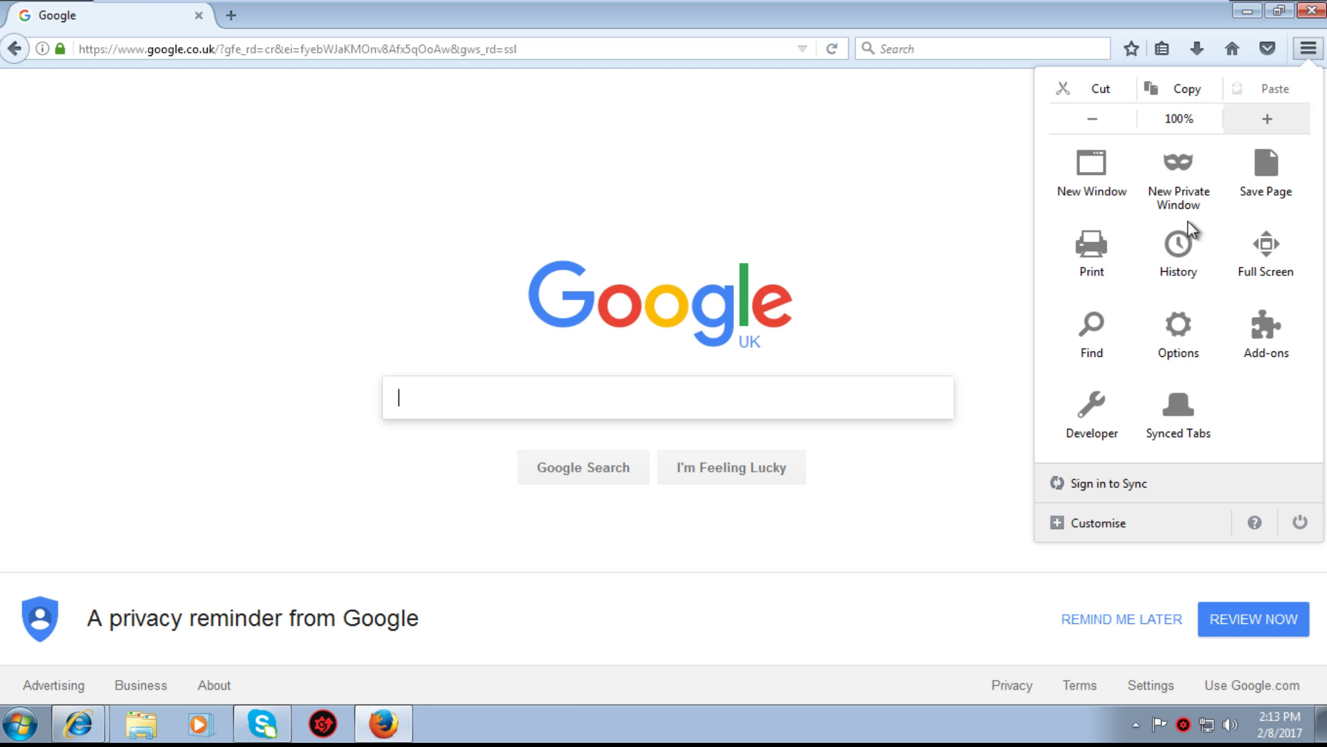
click(1184, 268)
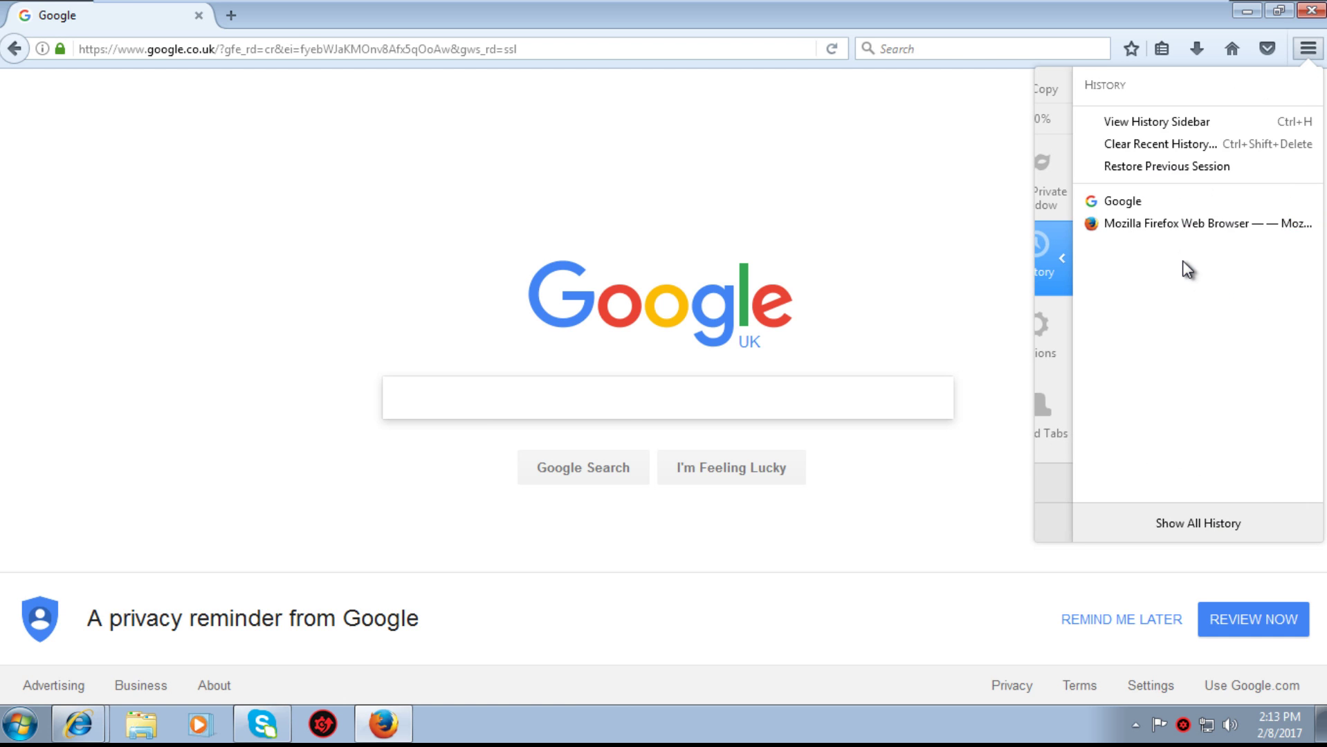
Search Google for hjvycjh to add an entry to the browsing history.
click(638, 399)
text(hjvycjh)
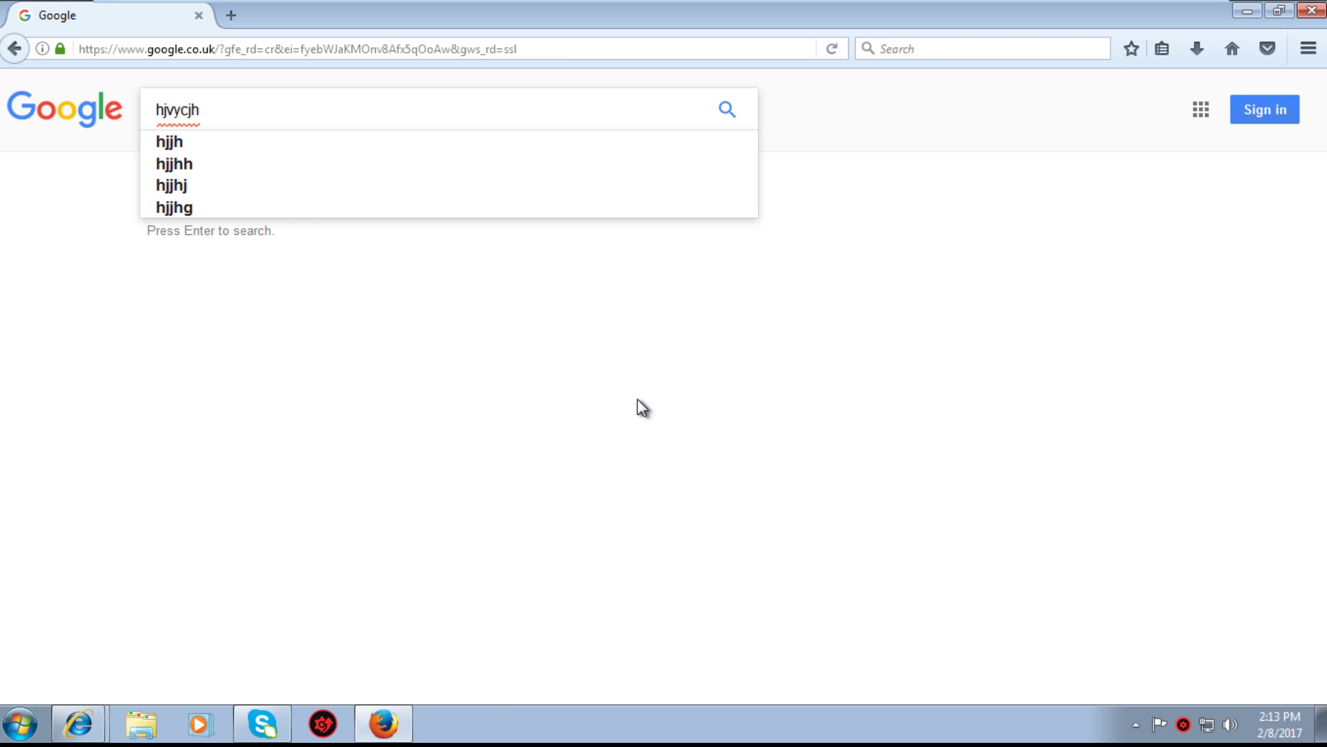
key(Return)
Check the recent history for the new search entries and close Firefox.
click(1307, 48)
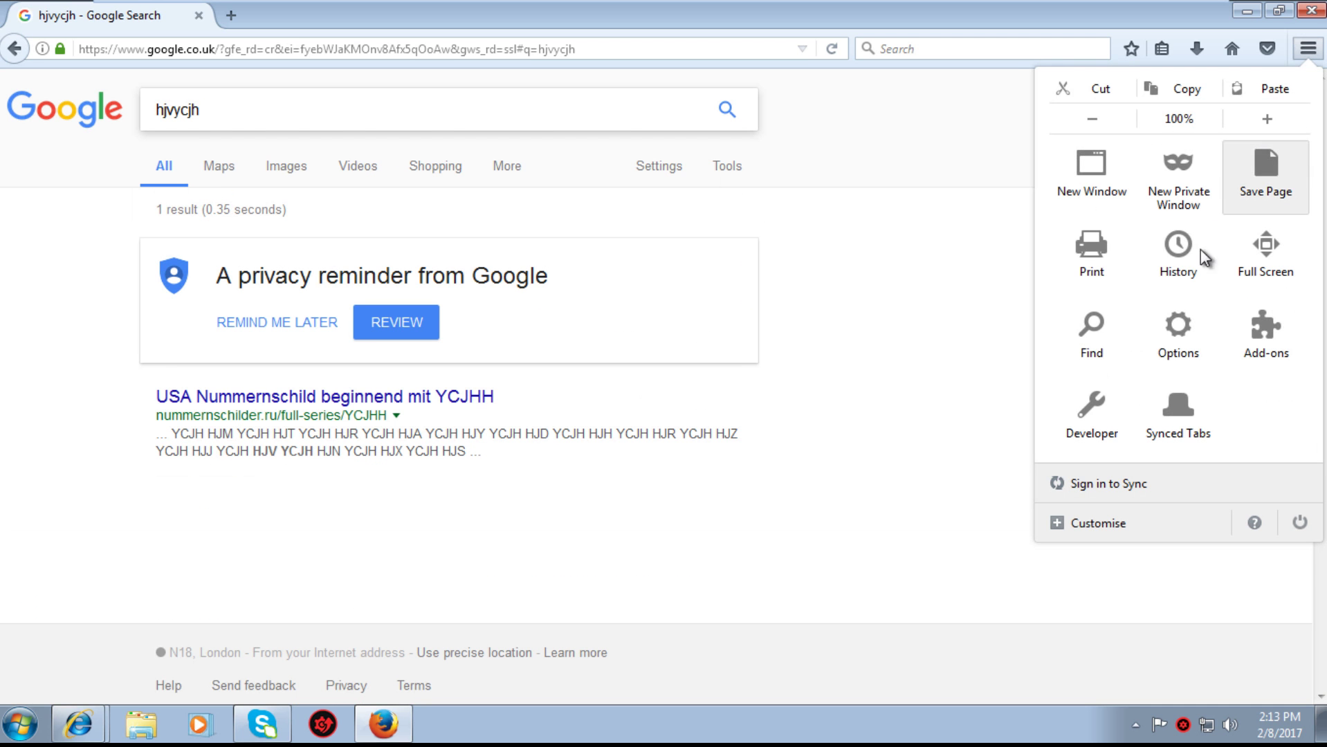
click(1192, 280)
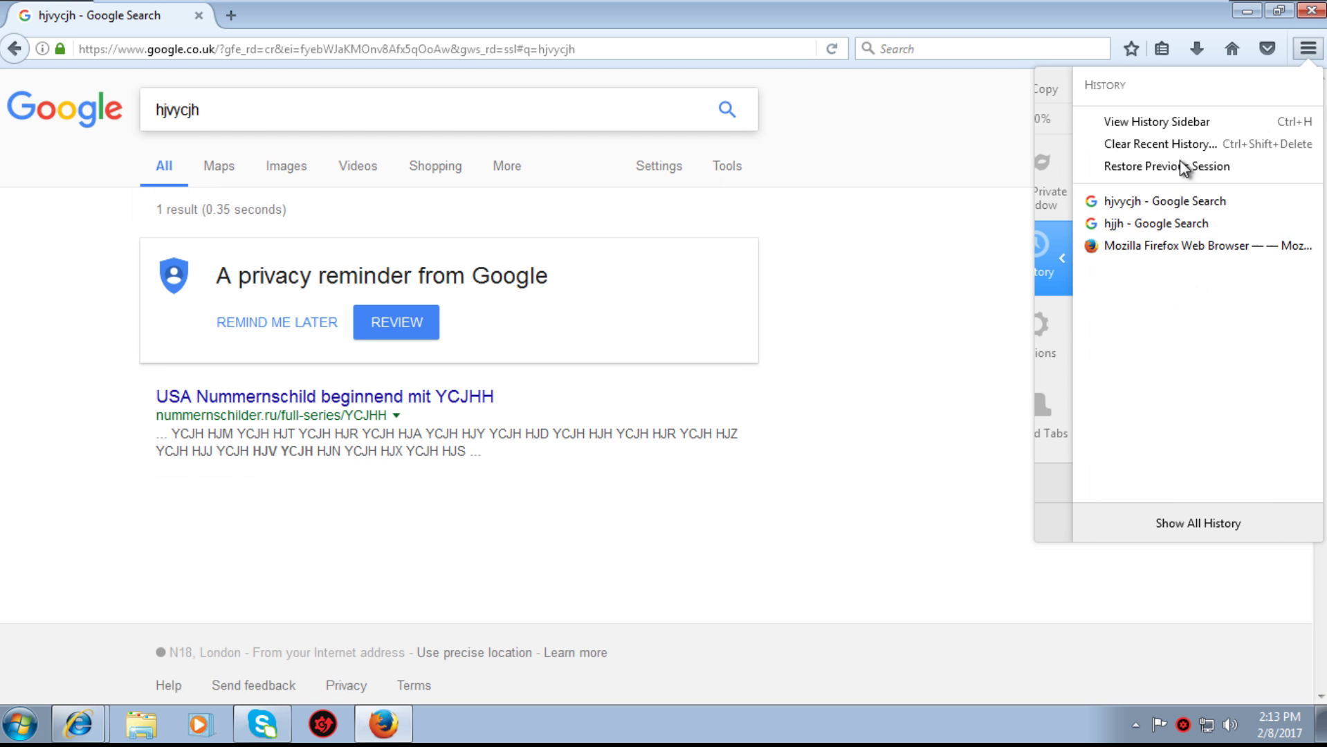
click(1313, 13)
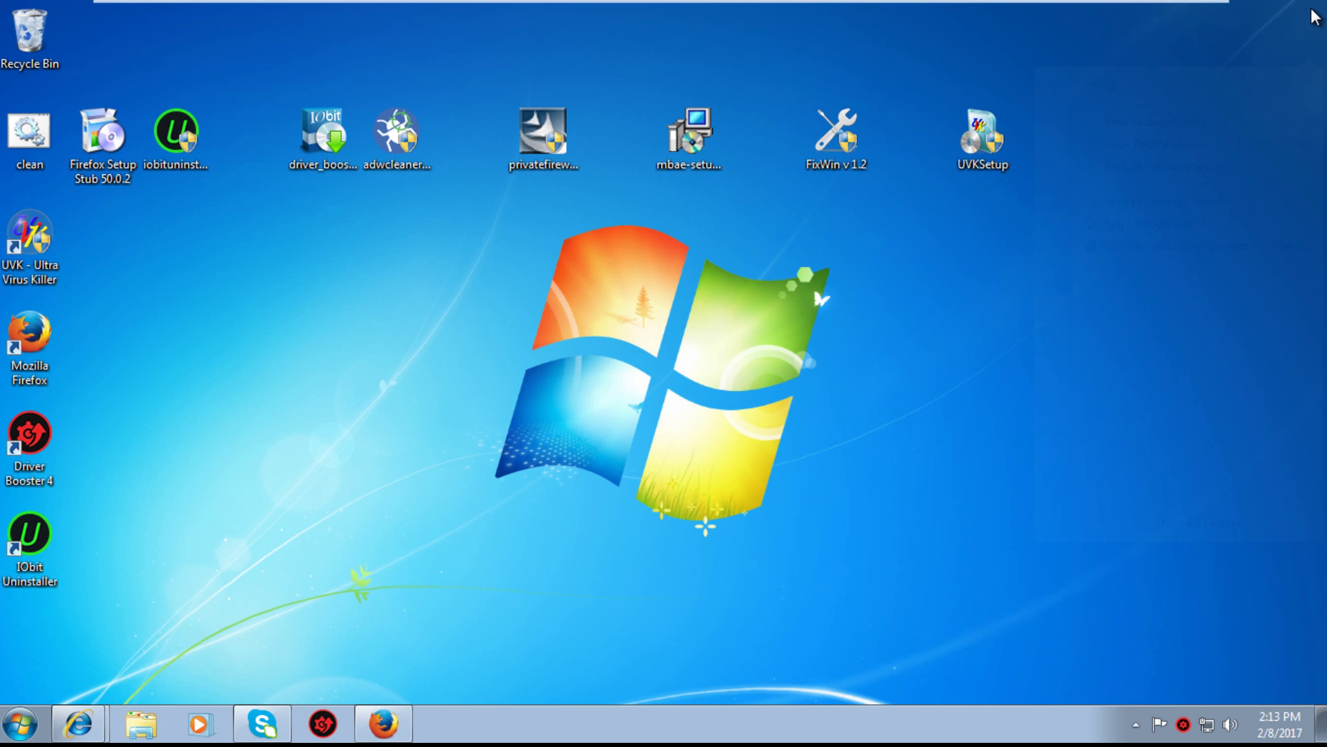
Run the clean script with administrator rights, allow the elevation, and dismiss its command window once the cleanup finishes.
right_click(5, 135)
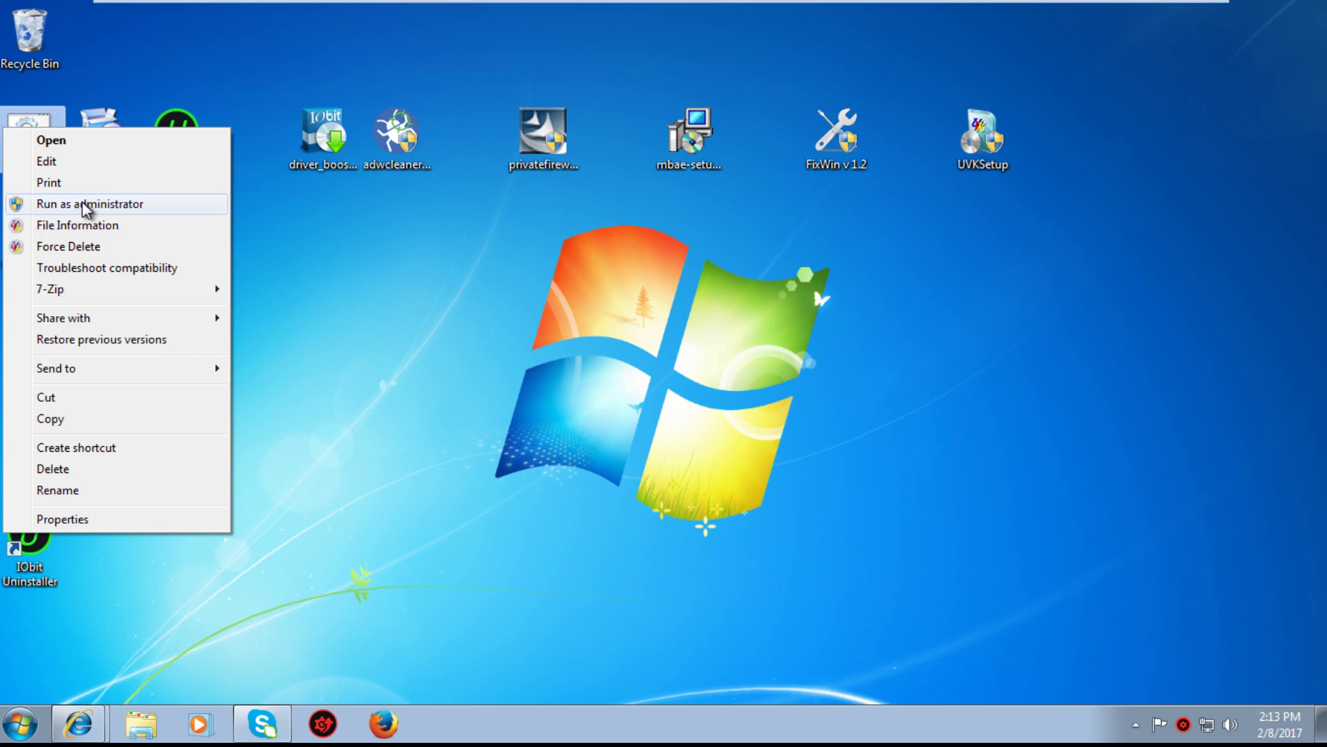
click(85, 208)
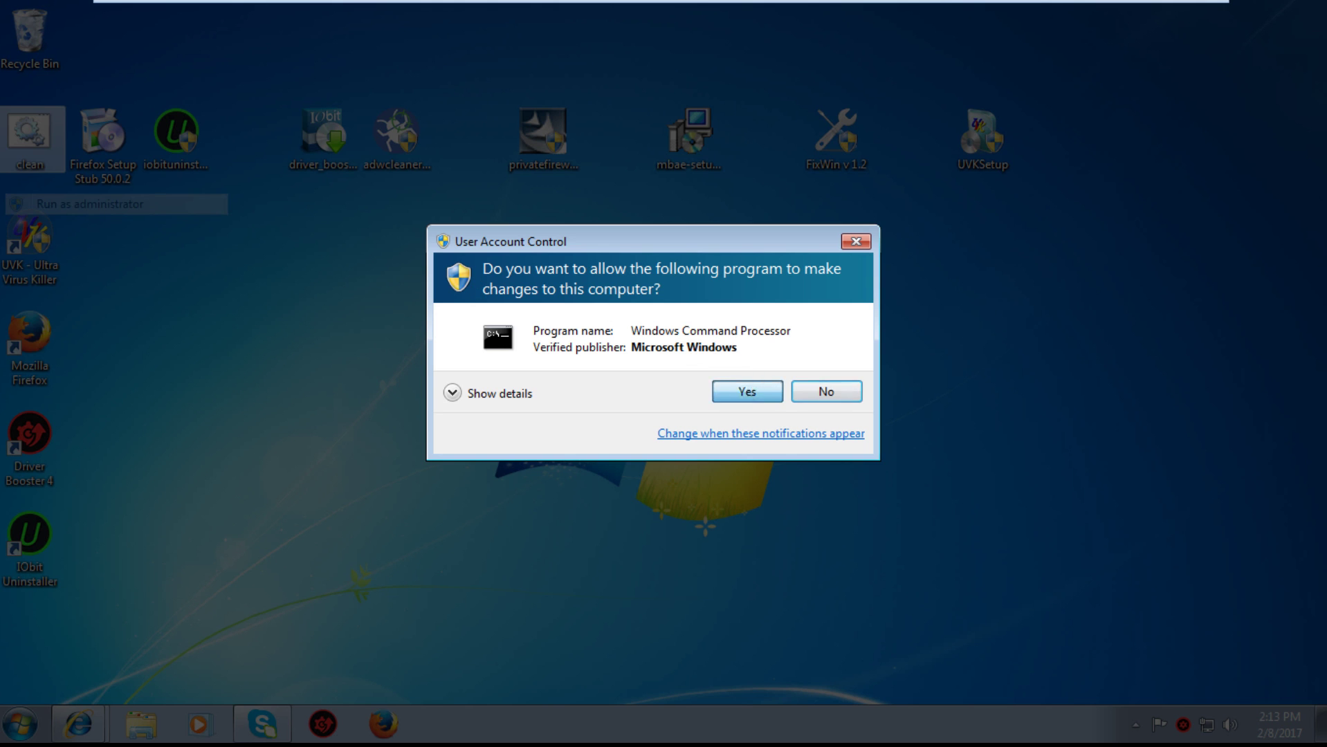
click(738, 385)
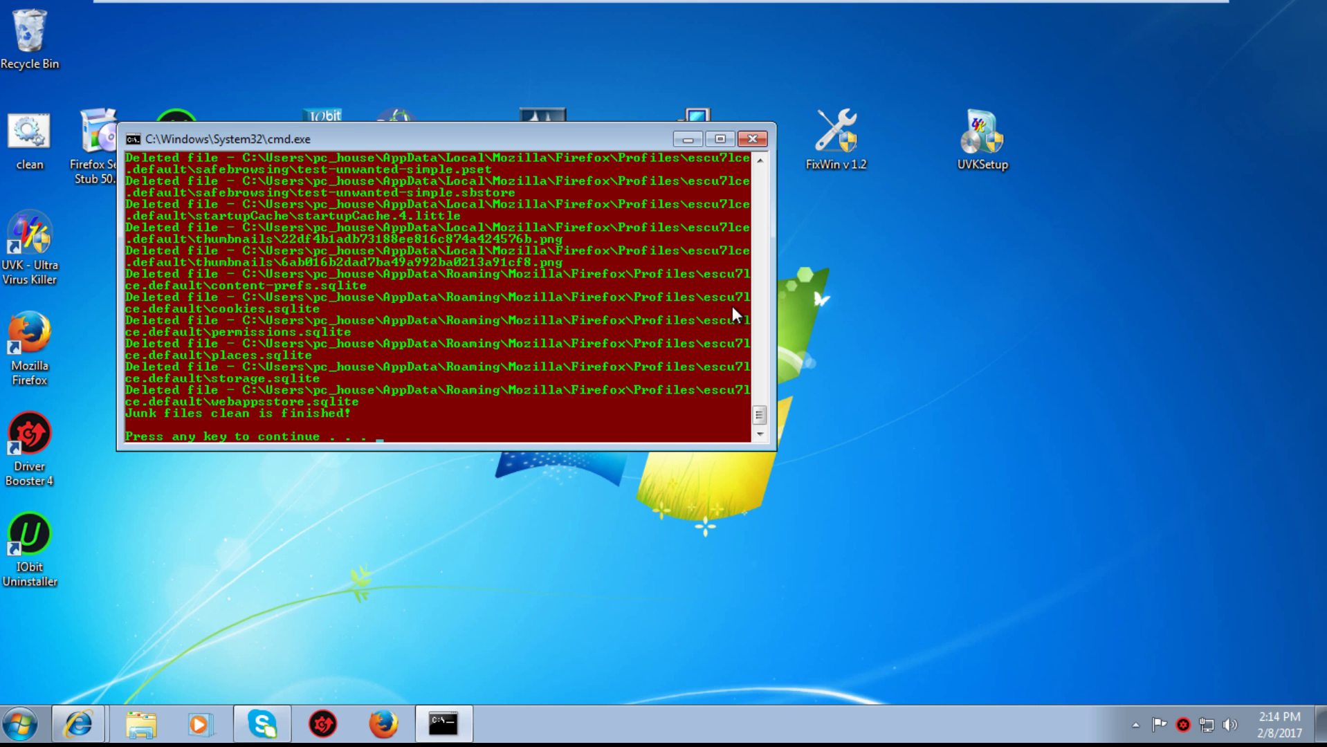
key(Return)
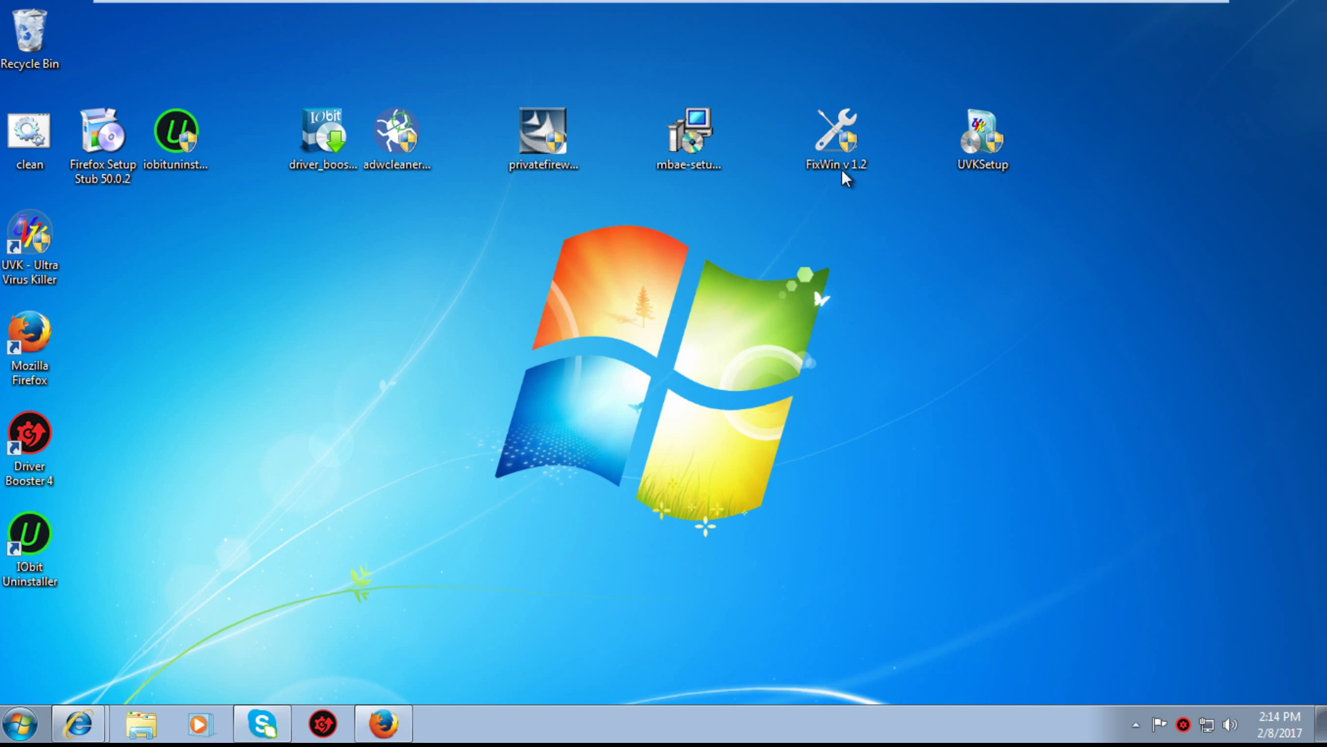
Open Firefox, check whether its browsing history has been cleared, and close the browser.
click(384, 723)
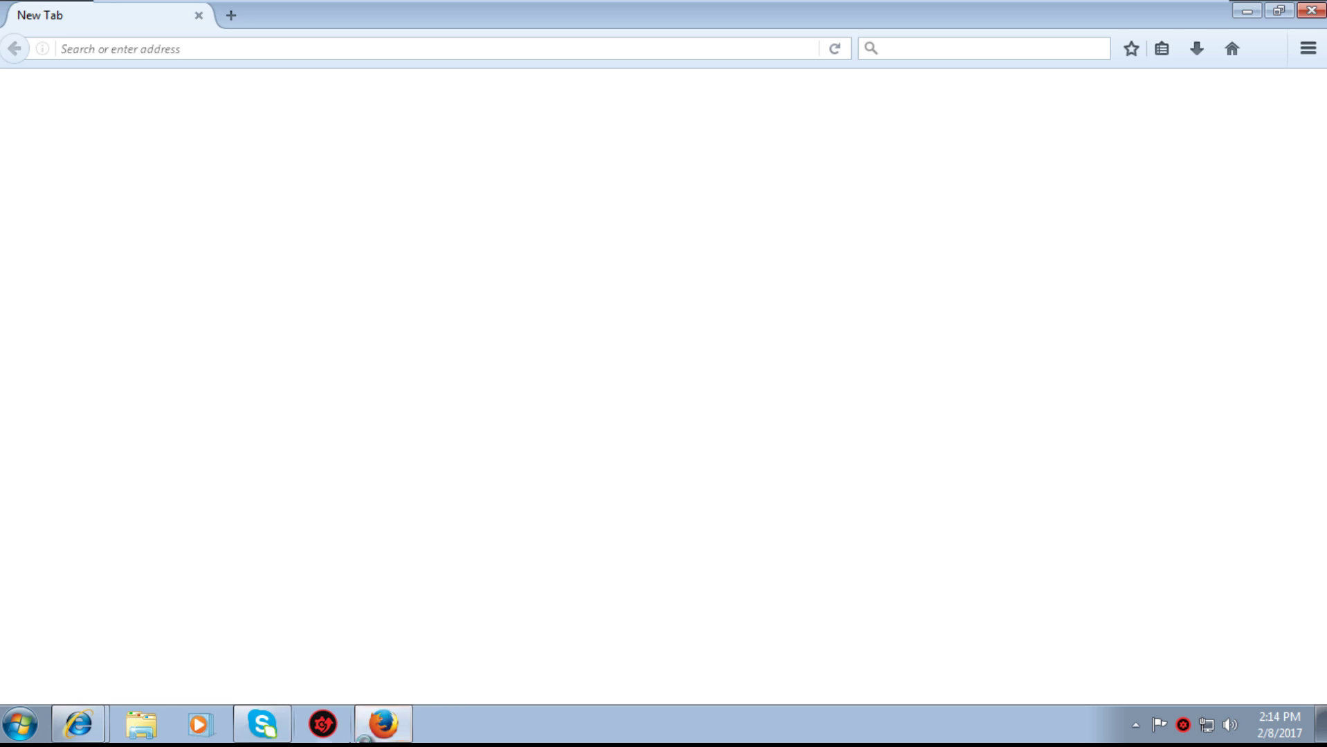
click(1303, 49)
click(1161, 274)
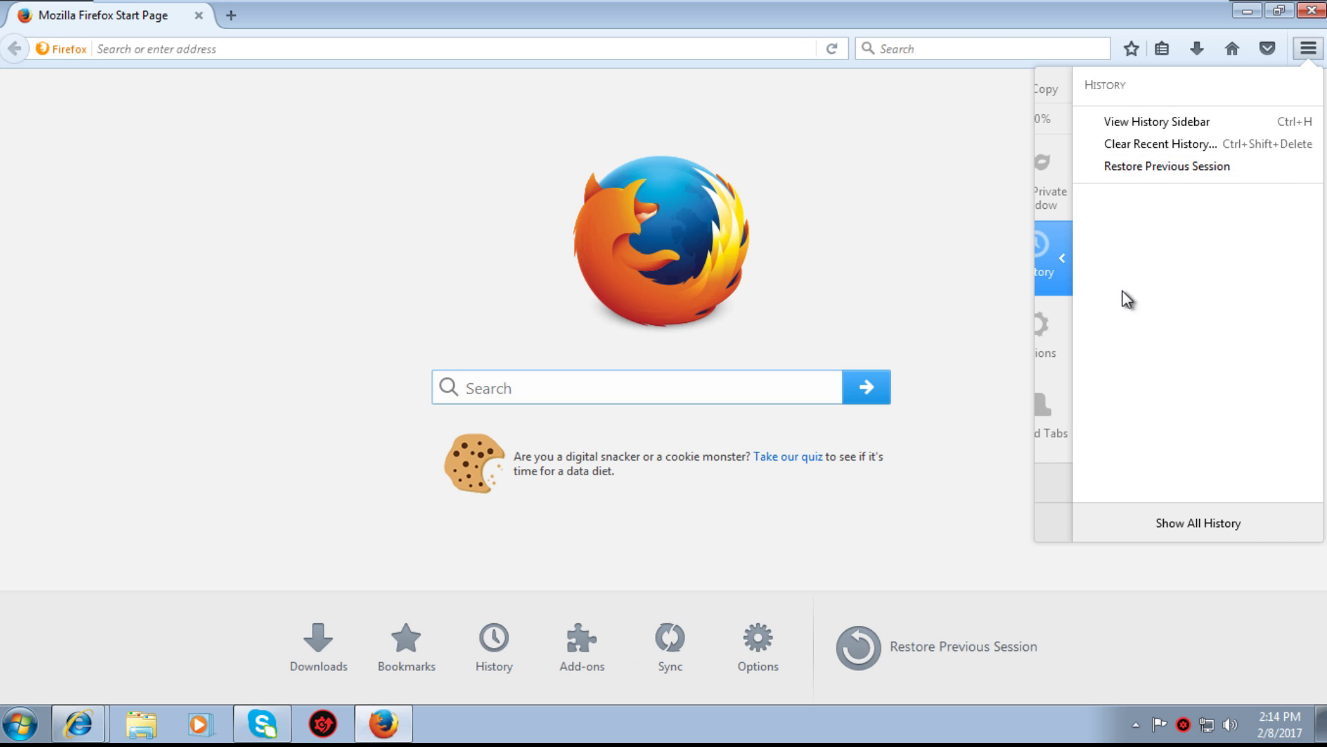
click(1311, 9)
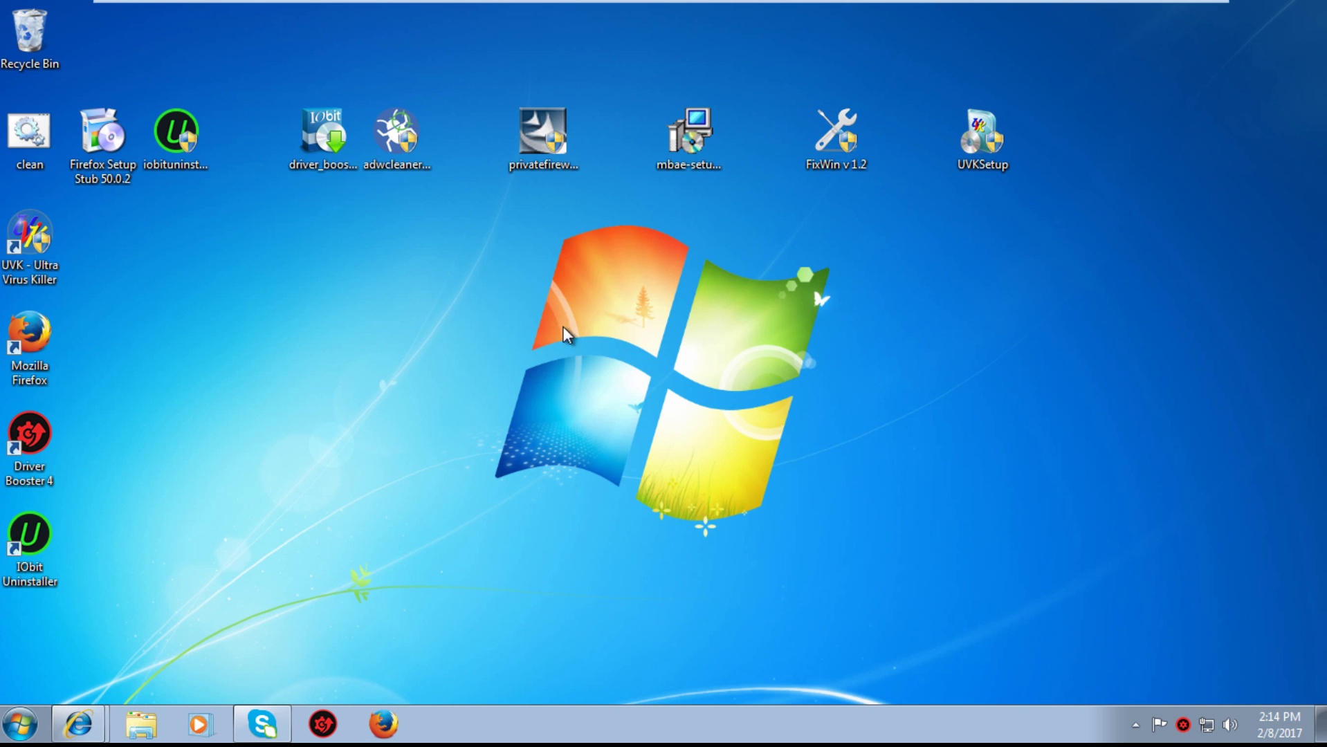
Open the account's temporary files folder using %temp% and point out its remaining files.
key(super+r)
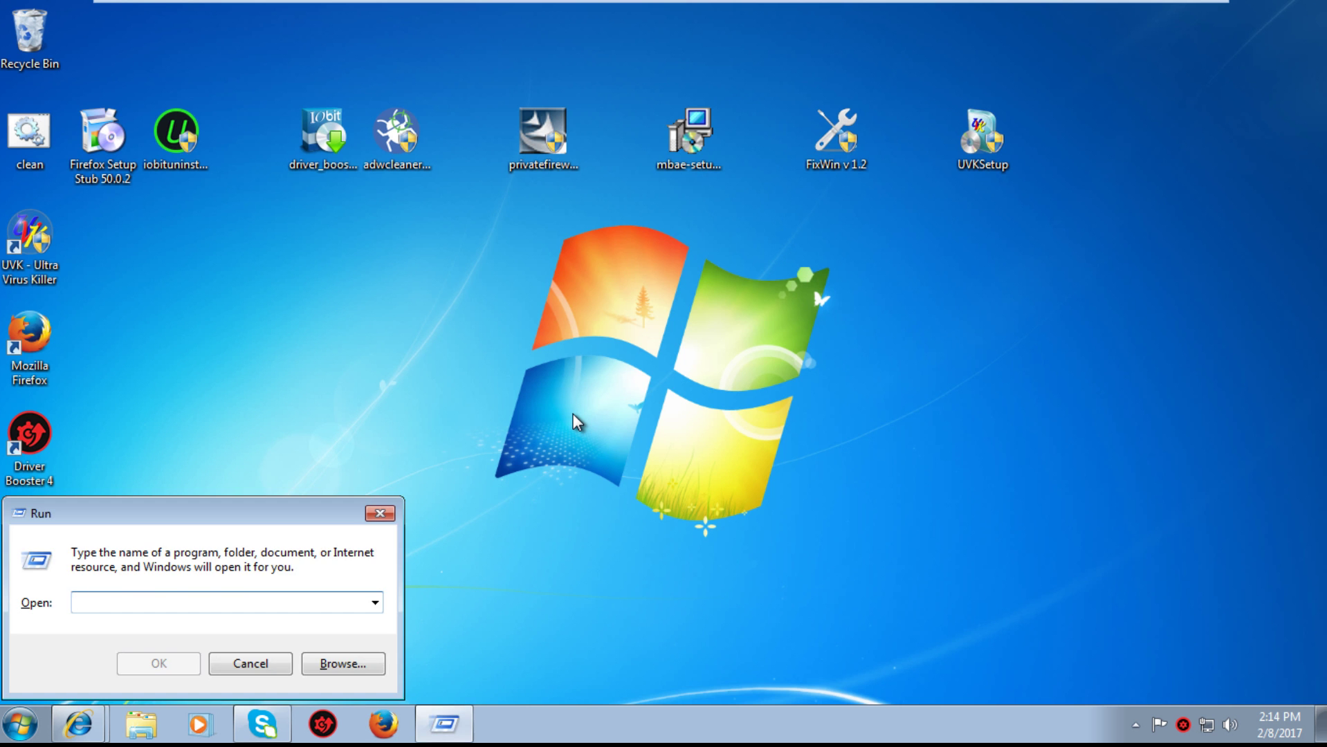
text(%temp%)
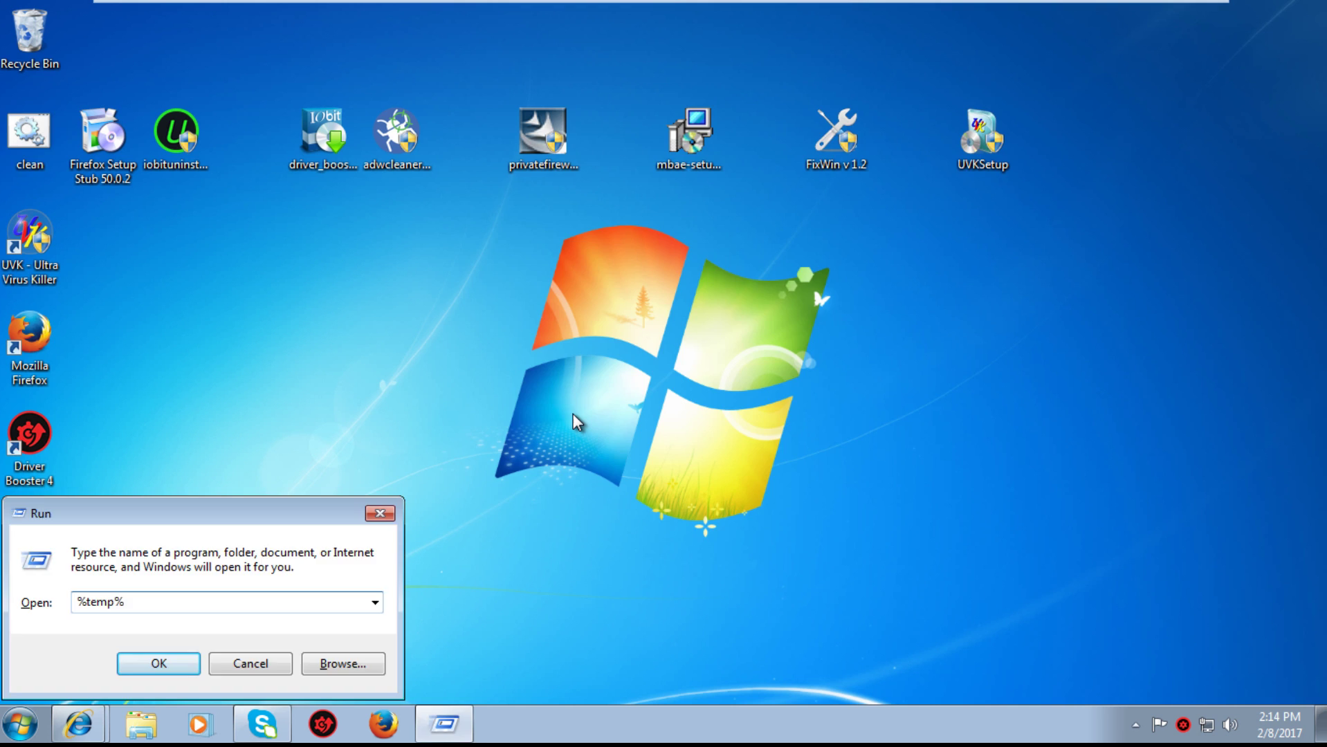
key(Return)
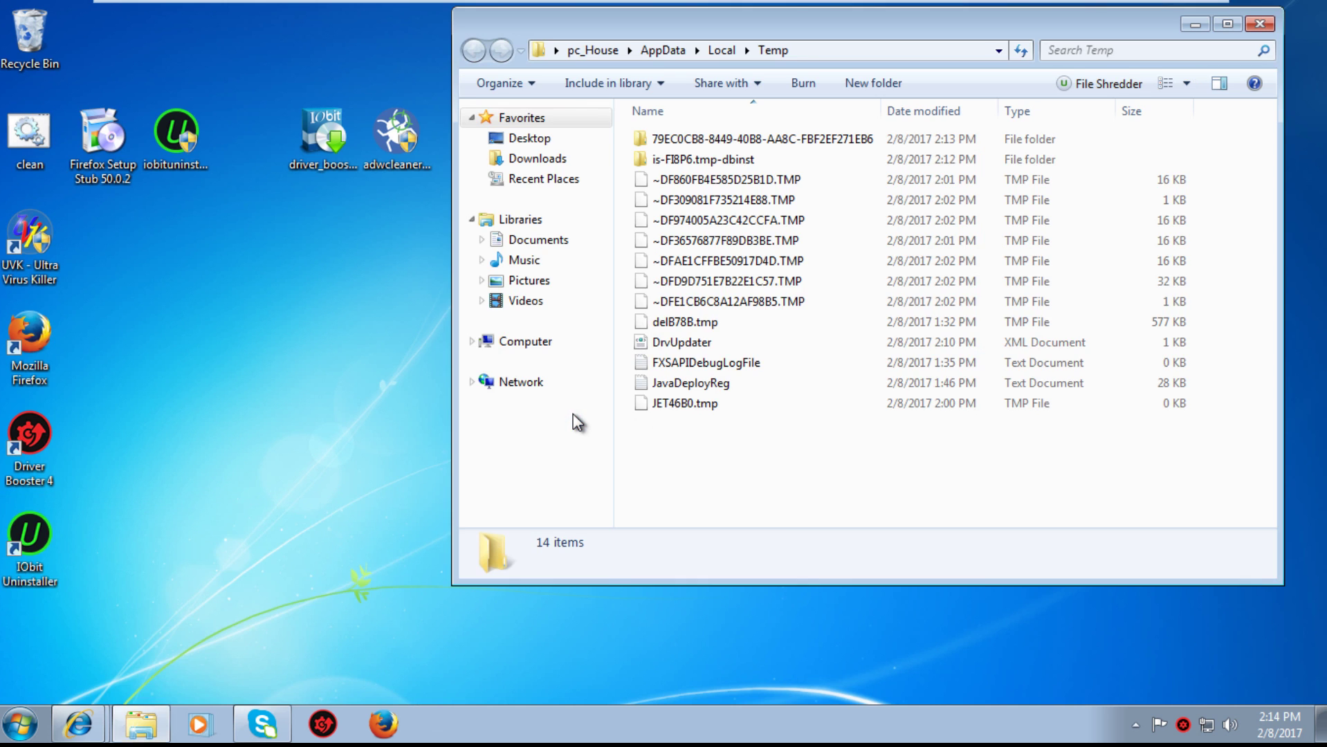
drag(770, 513, 795, 202)
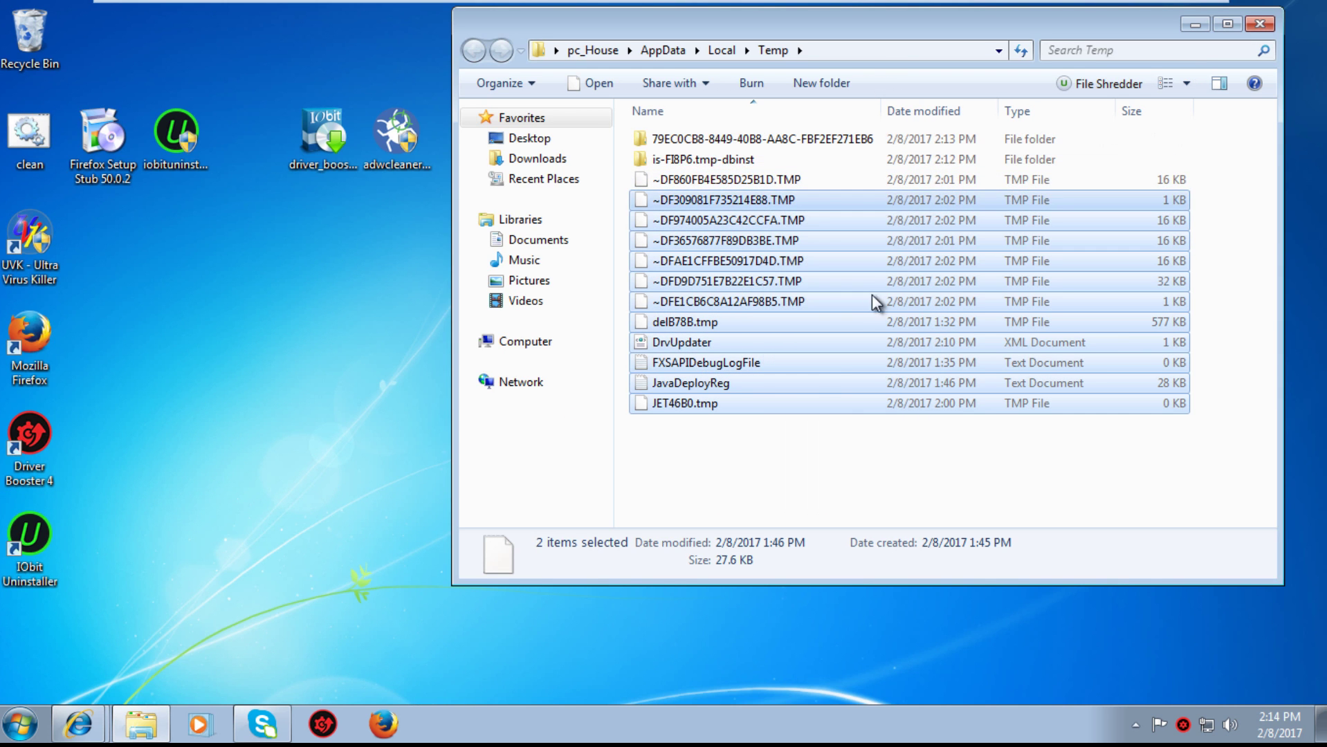
click(818, 454)
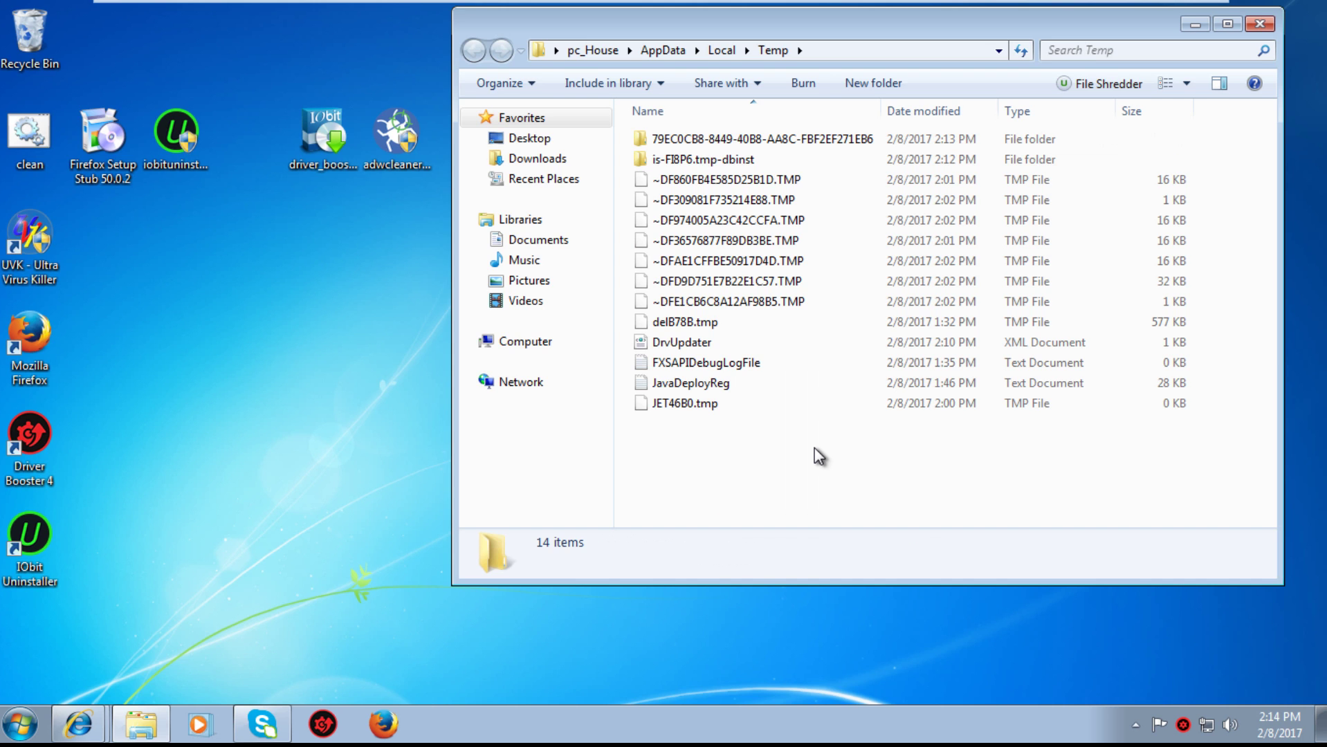
right_click(818, 456)
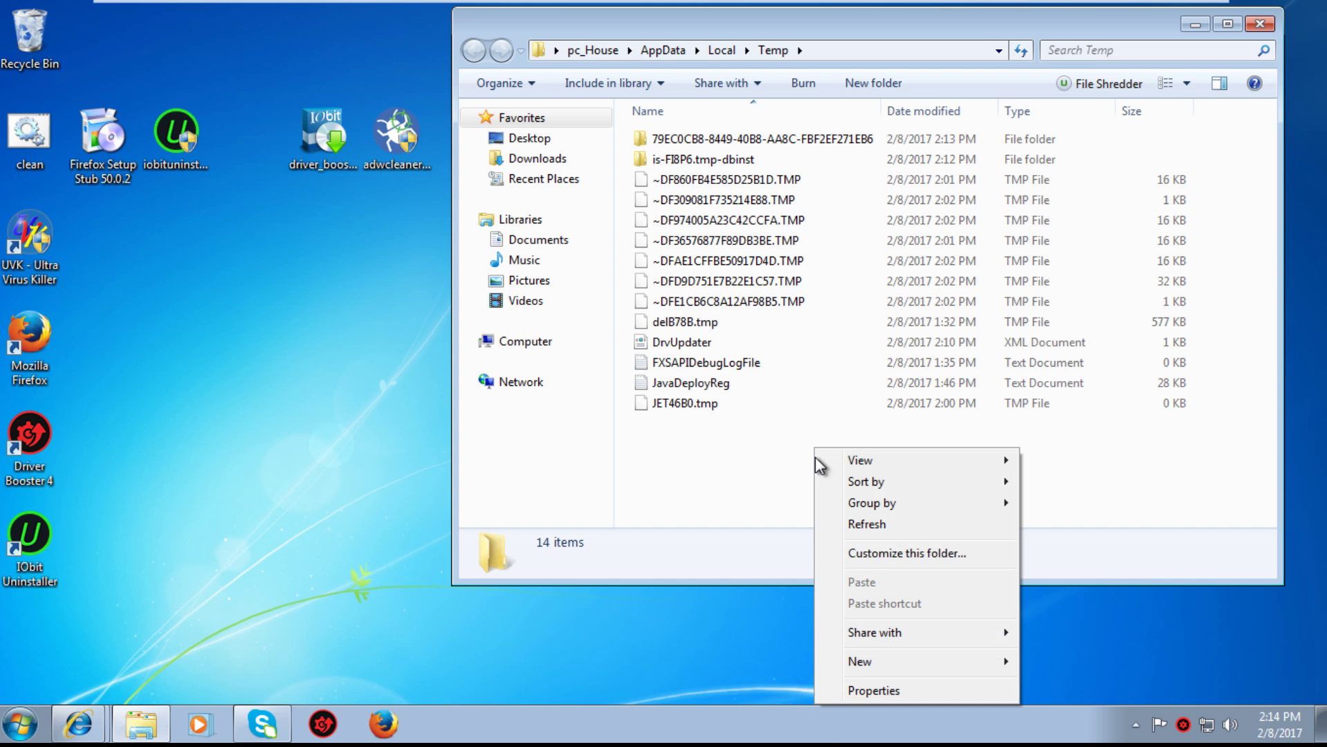
click(743, 456)
right_click(744, 457)
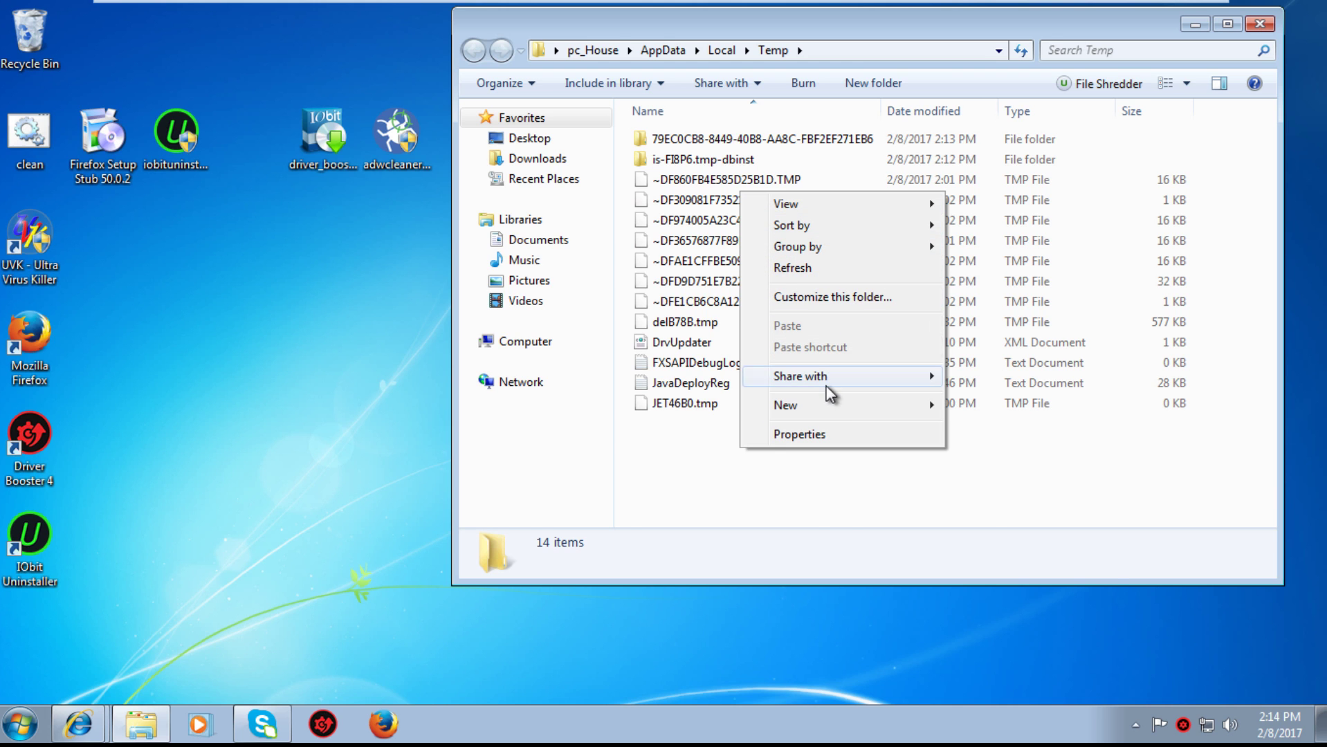
mouse_move(830, 412)
click(1008, 418)
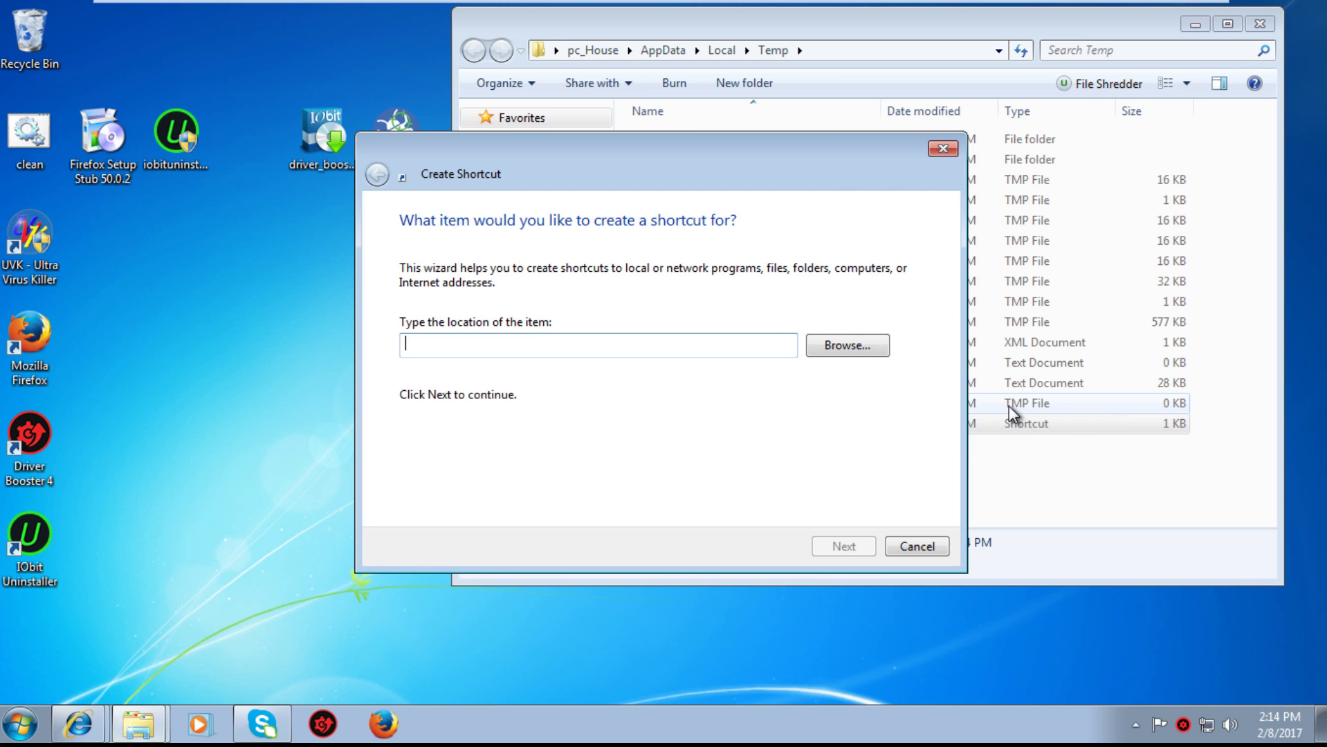
click(943, 146)
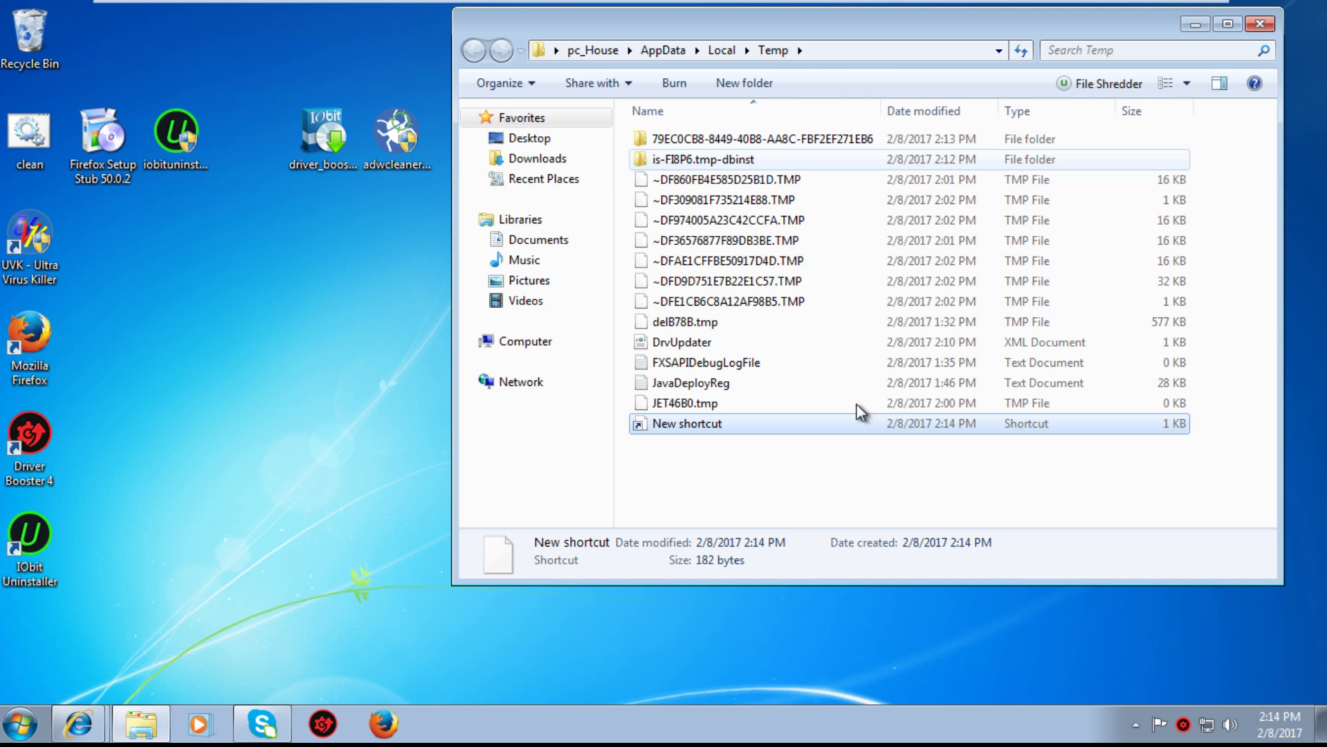
Create a new folder named JUNKKKKKKKK in the Temp folder.
right_click(798, 473)
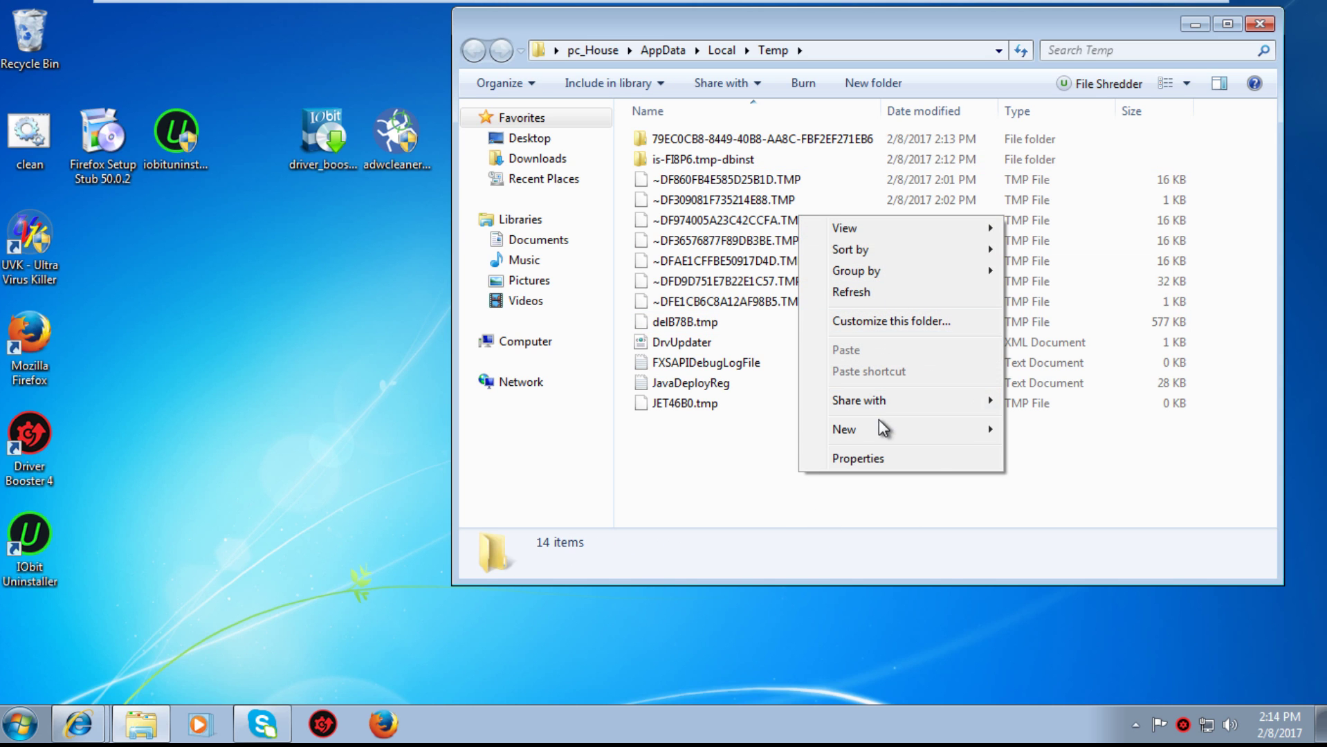
mouse_move(879, 426)
click(1061, 427)
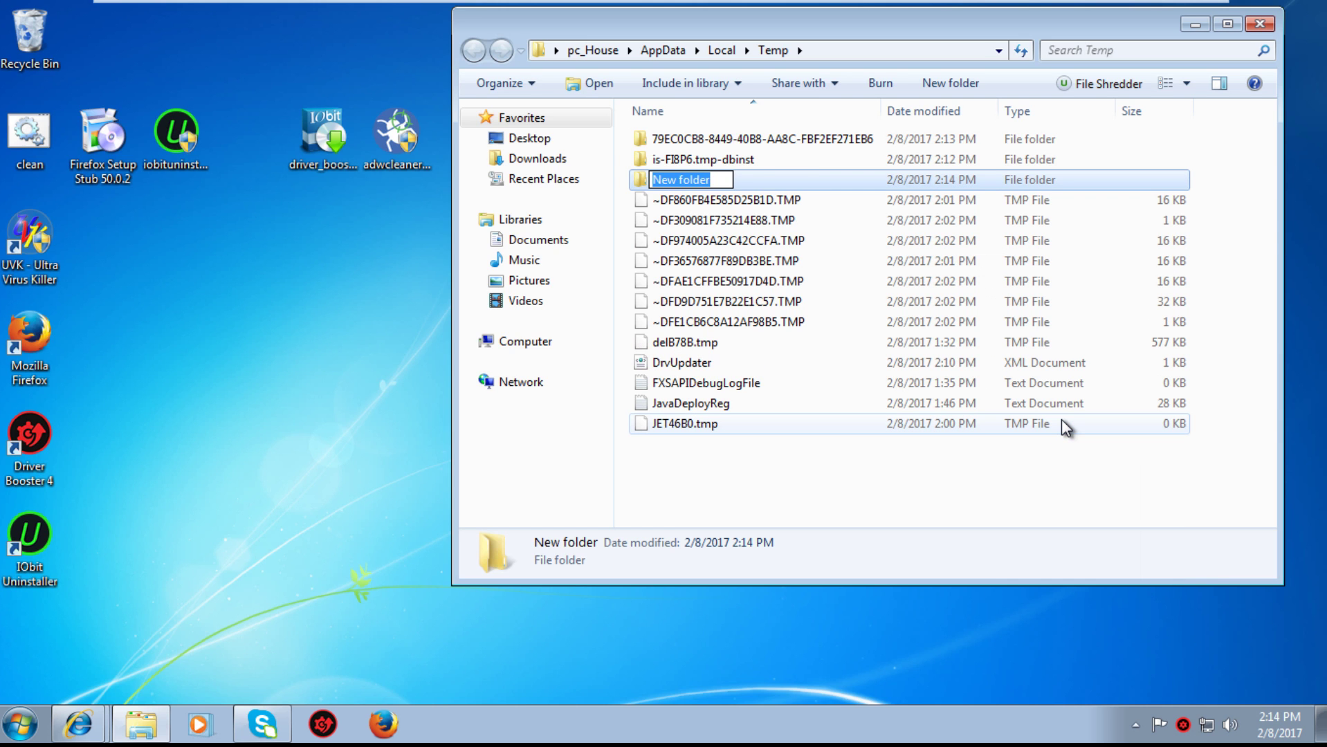
text(JUNK)
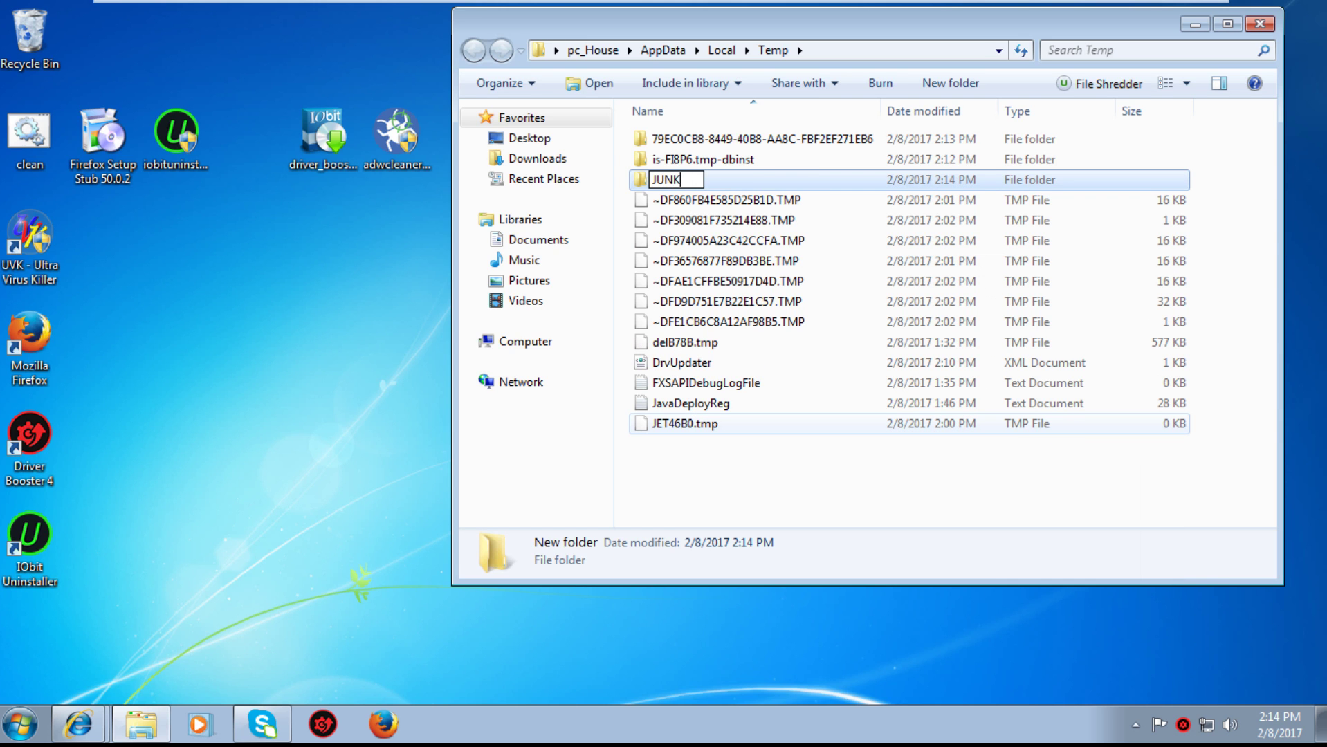
text(KKKKKKK)
key(Return)
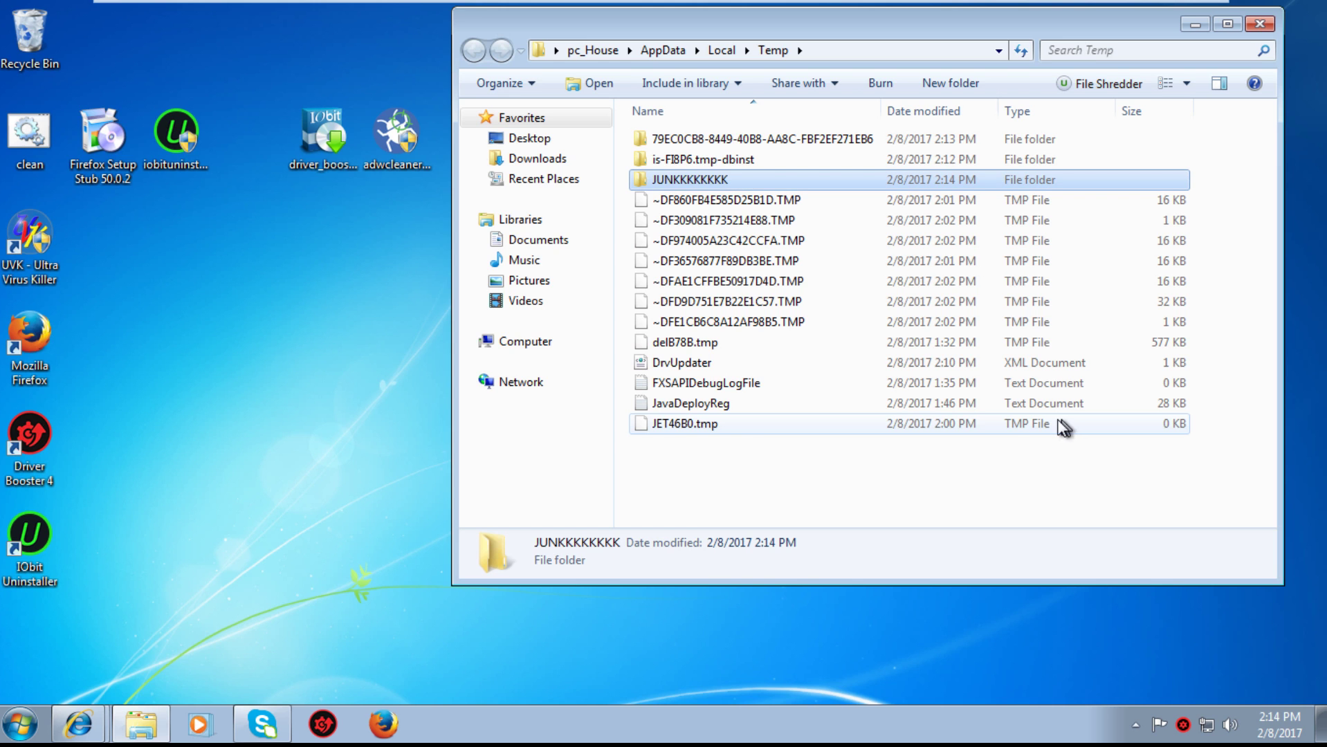
Create a text document named "JUNNNNKKKKKKKKKKKK VIRUS" in the Temp folder.
right_click(844, 480)
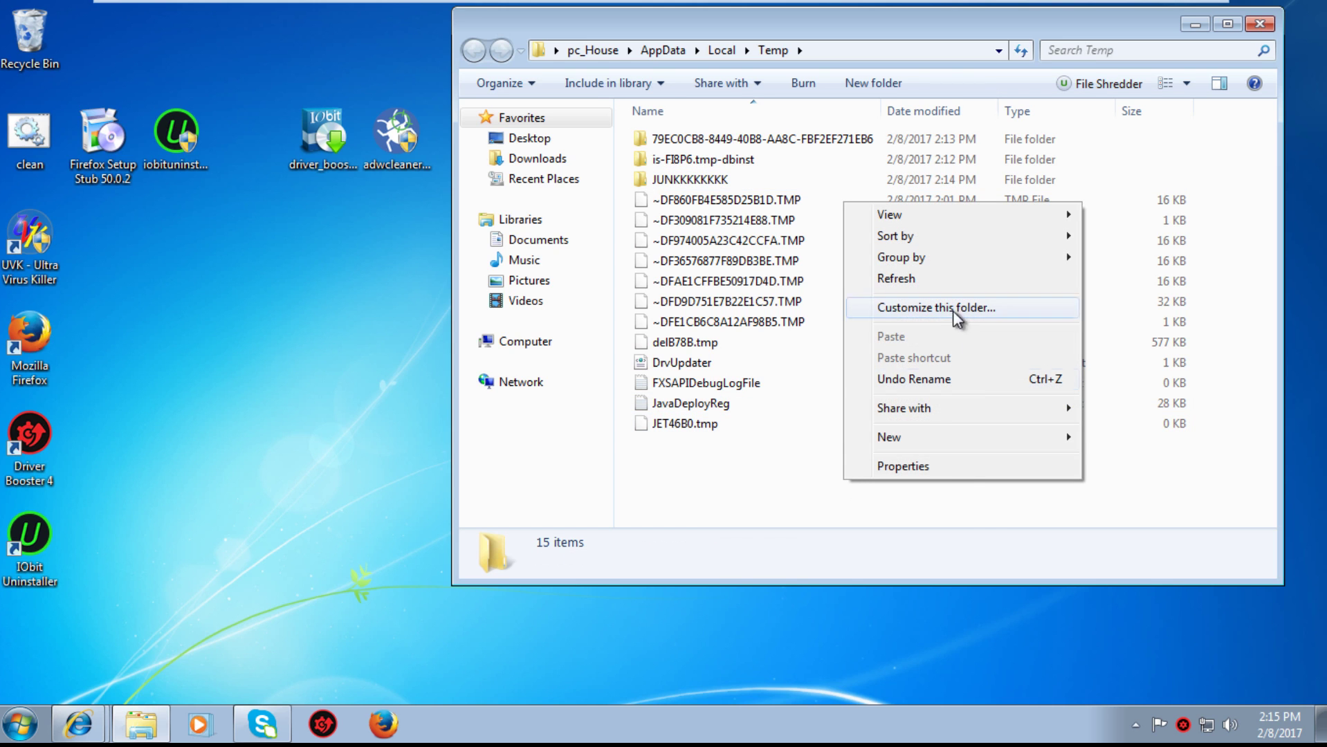
mouse_move(975, 441)
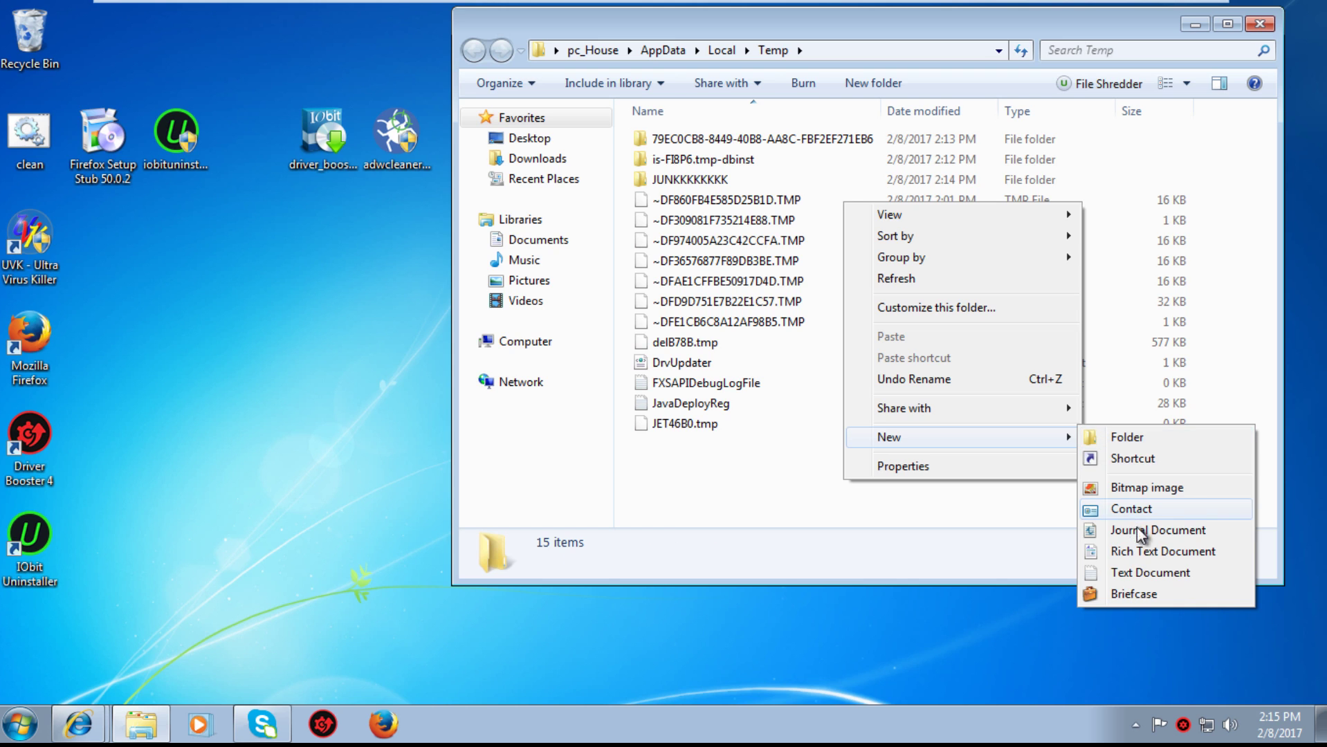
click(1147, 573)
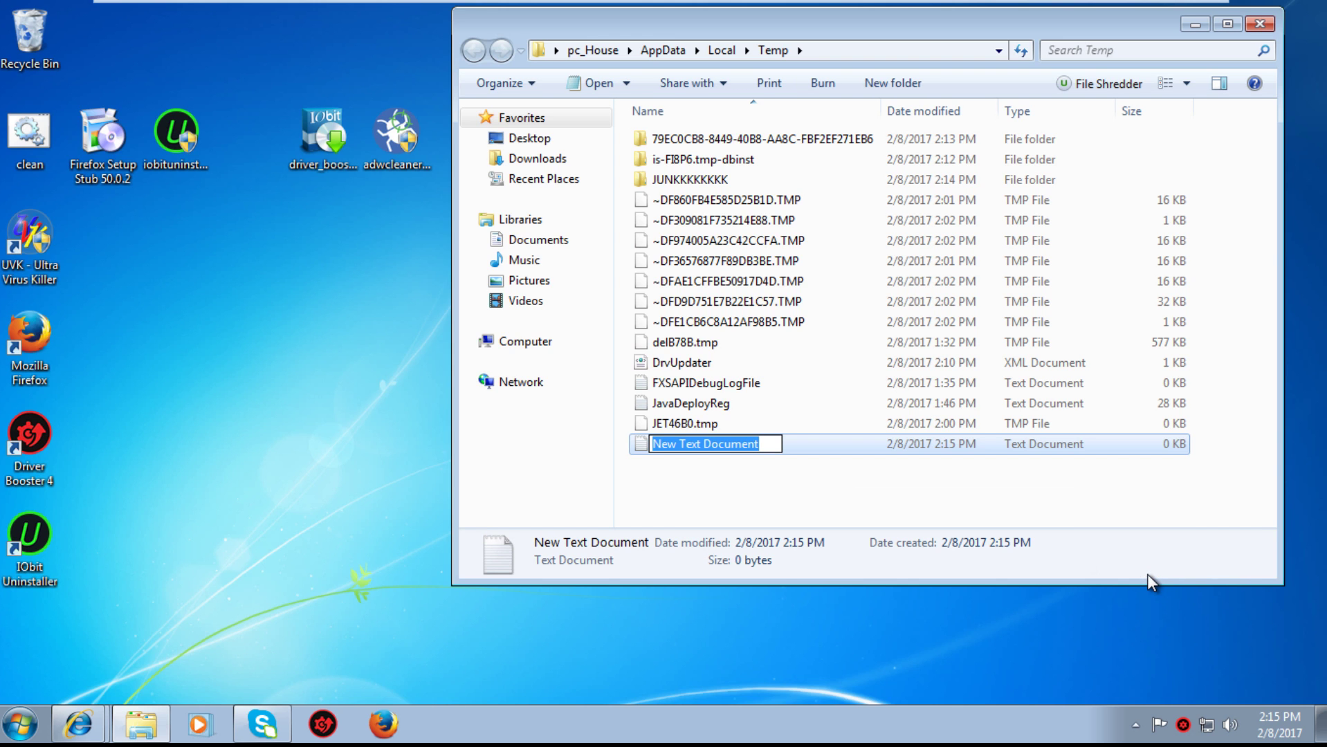
text(JU)
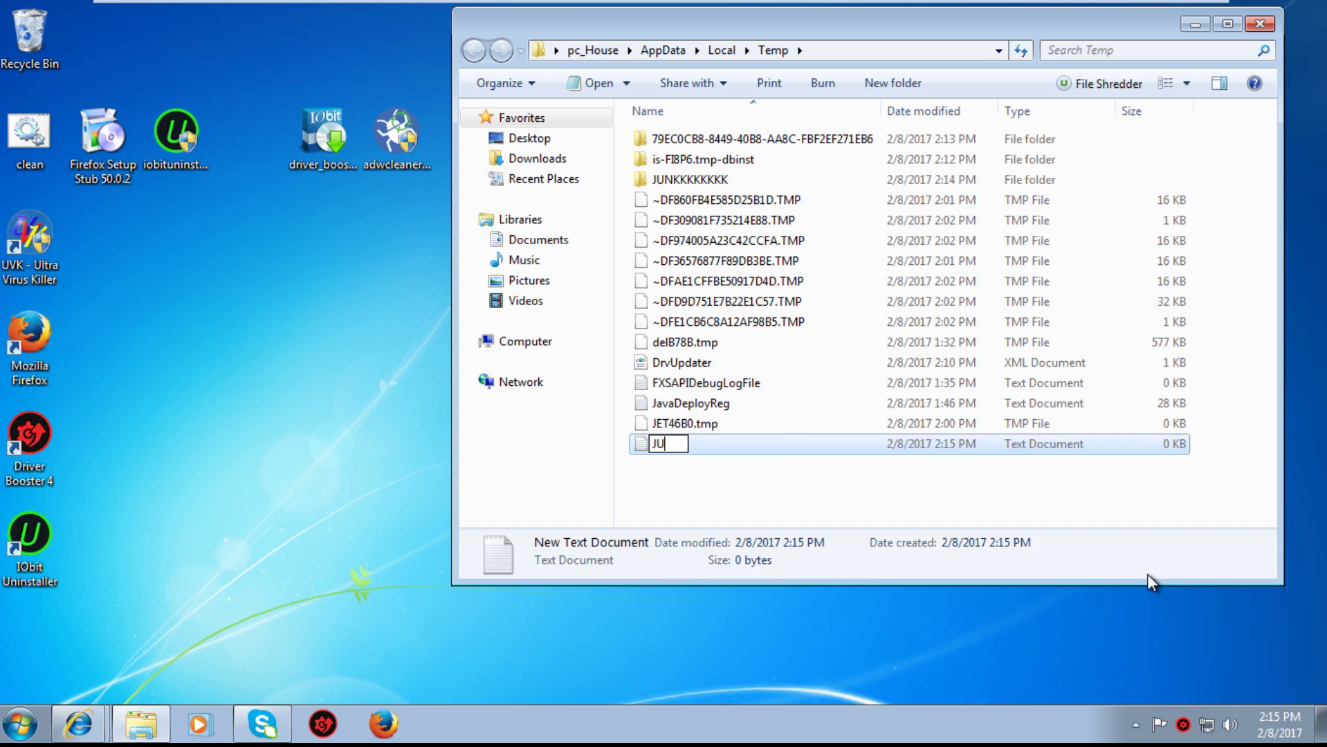
text(NNNNK)
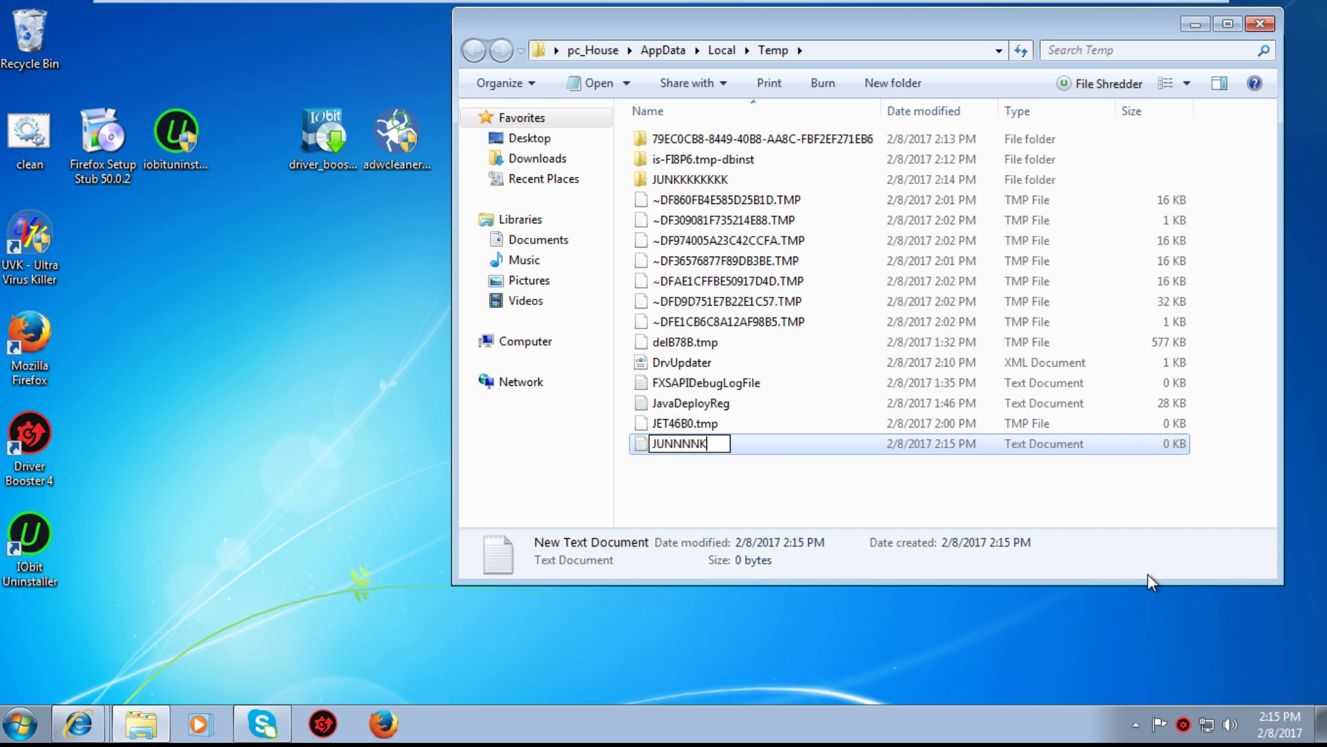
text(KKKKKKKKKKK VIRU)
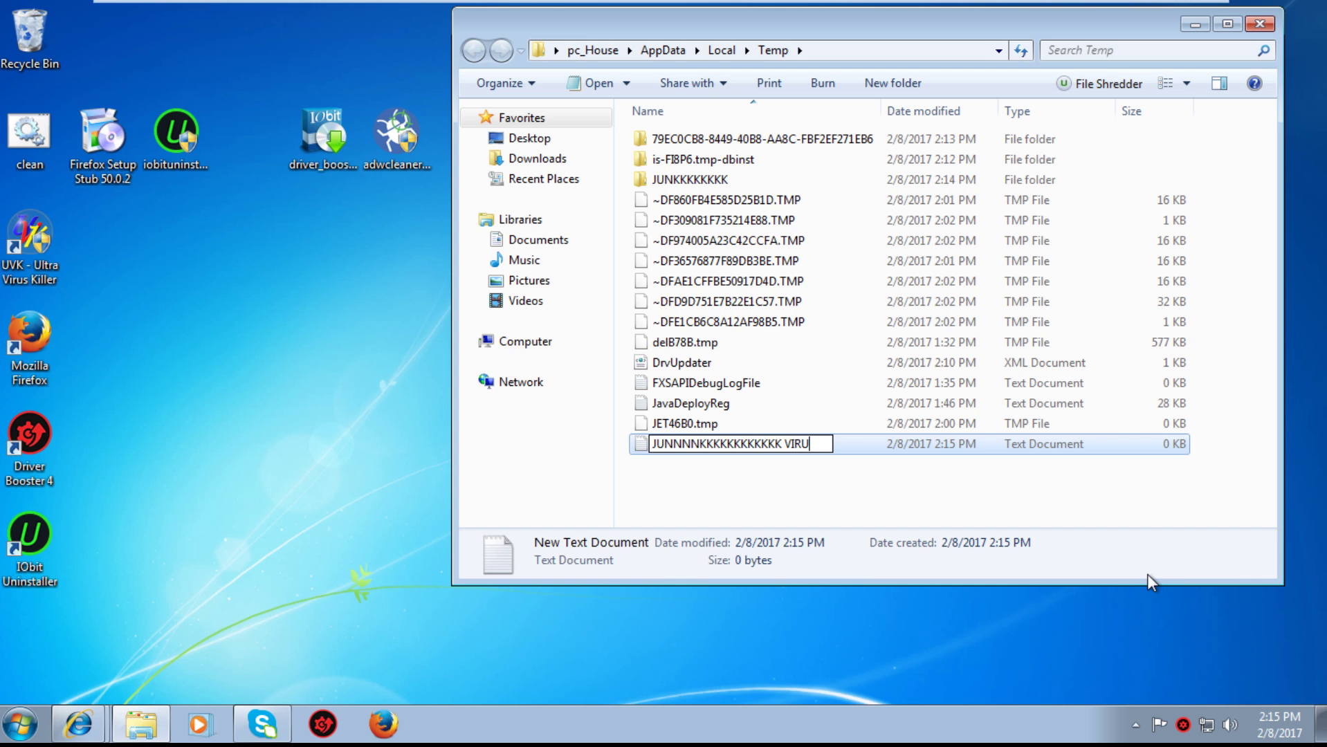
text(S)
key(Return)
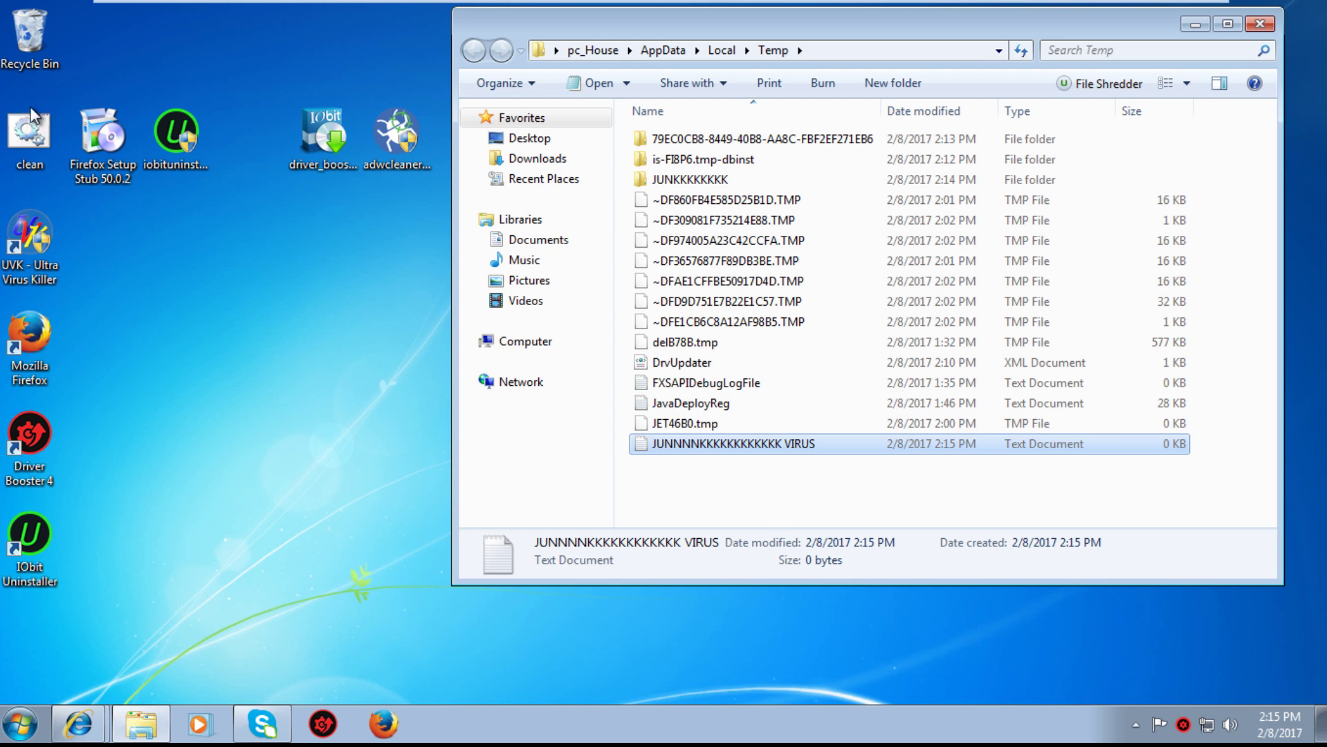
Point out the newly created junk text document and junk folder in the Temp folder.
click(30, 131)
right_click(30, 132)
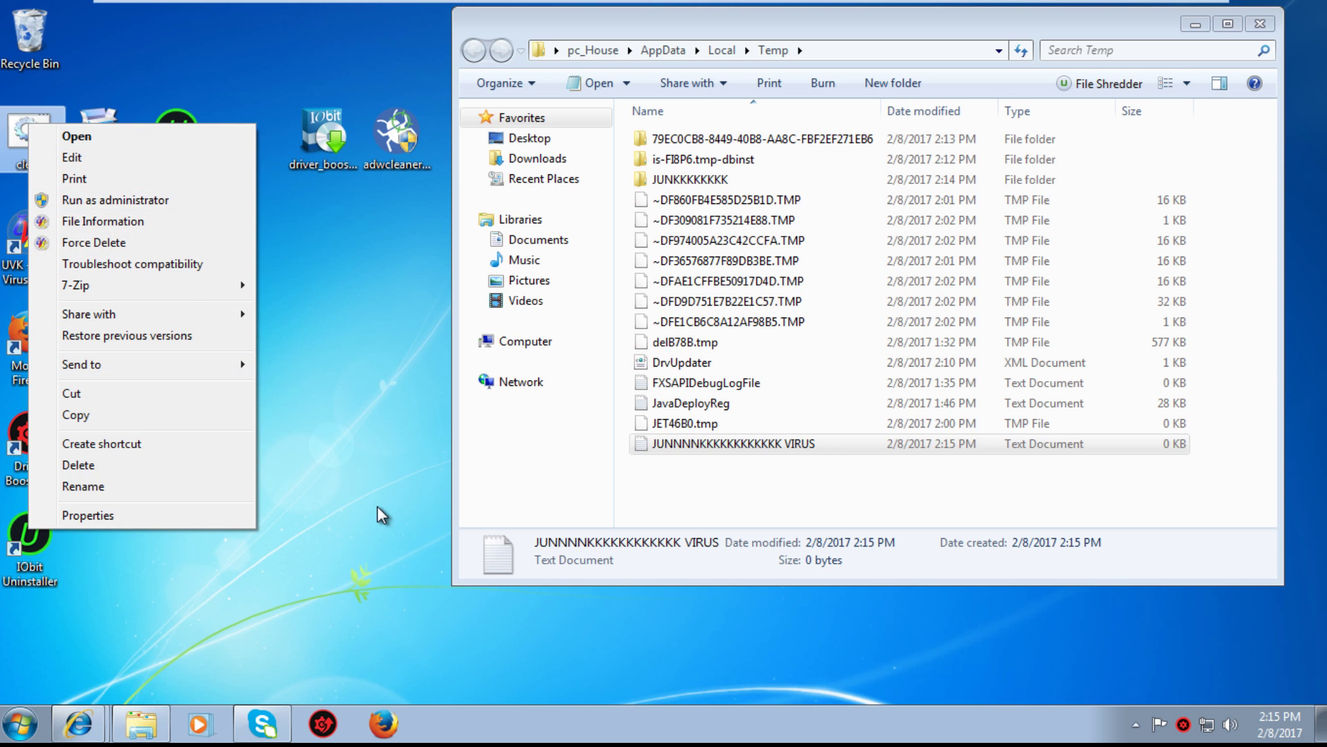
click(844, 511)
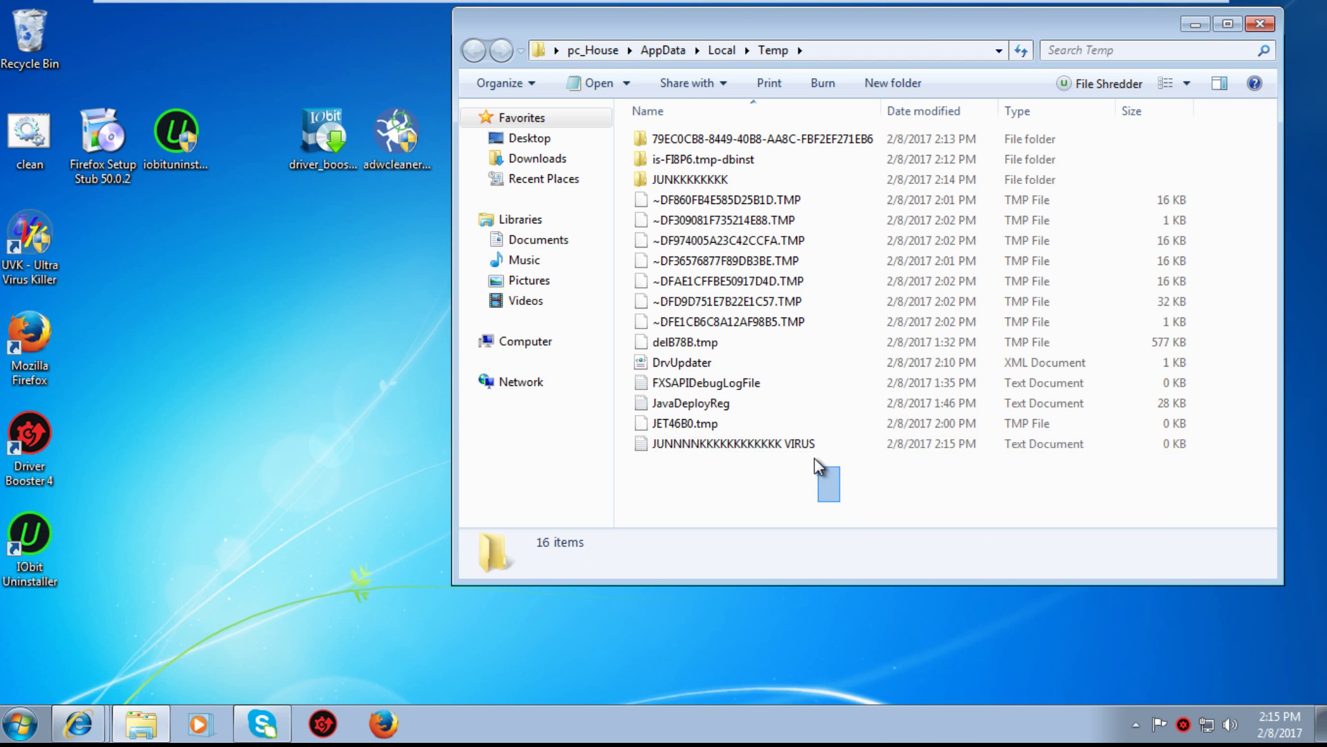
click(803, 437)
click(700, 180)
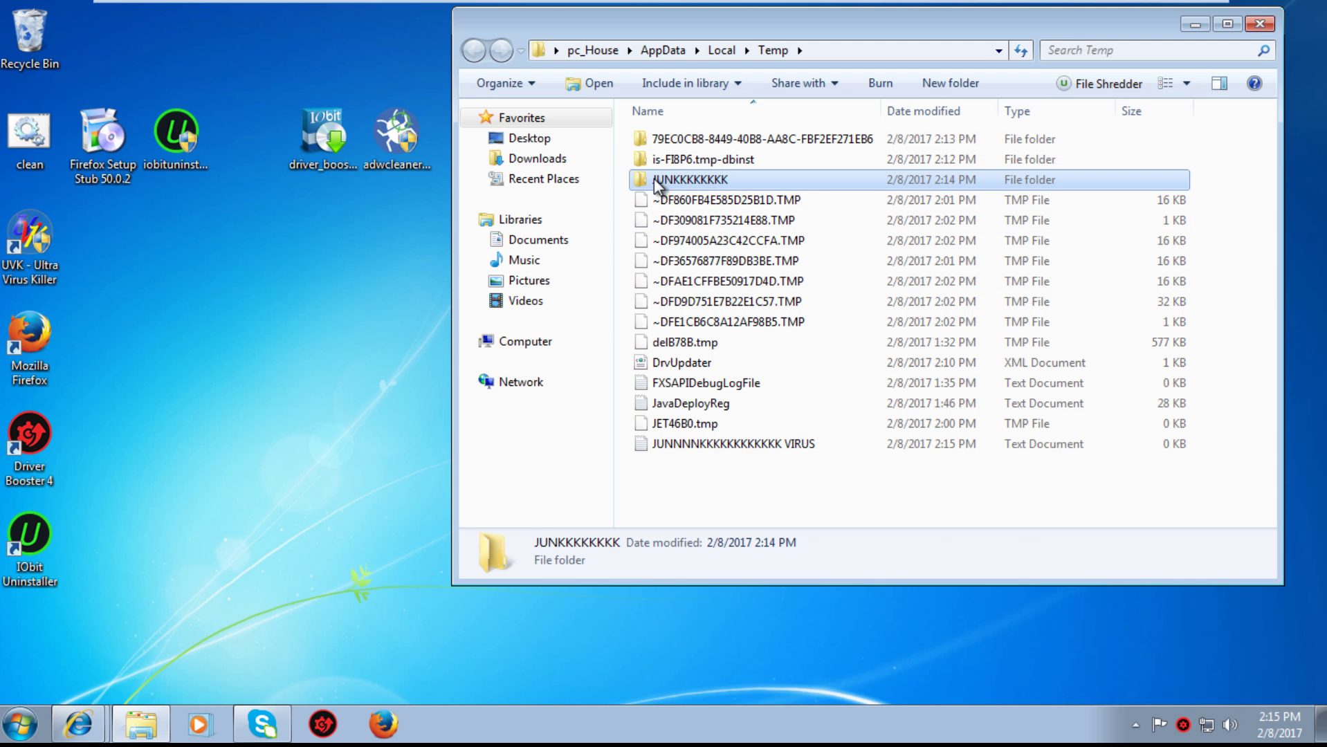
Run the clean script with administrator rights and allow the elevation request.
click(44, 150)
right_click(44, 151)
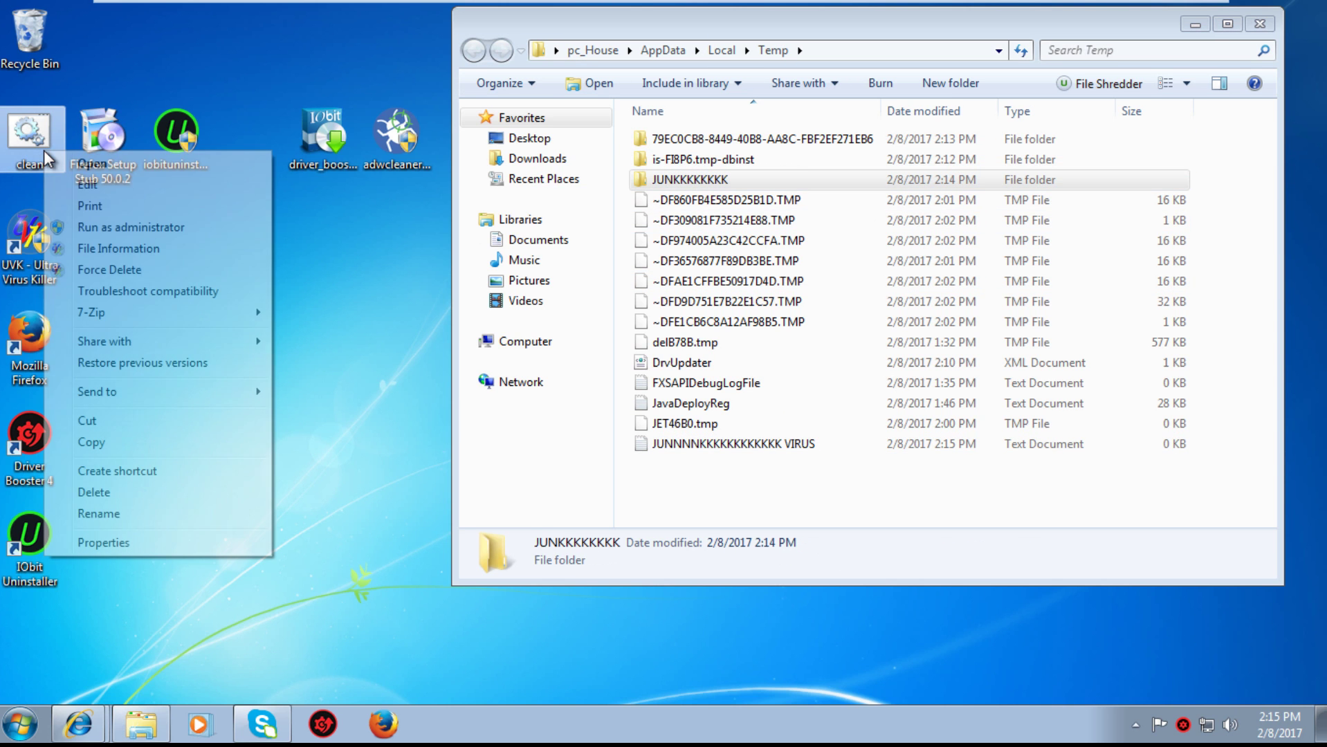
click(151, 234)
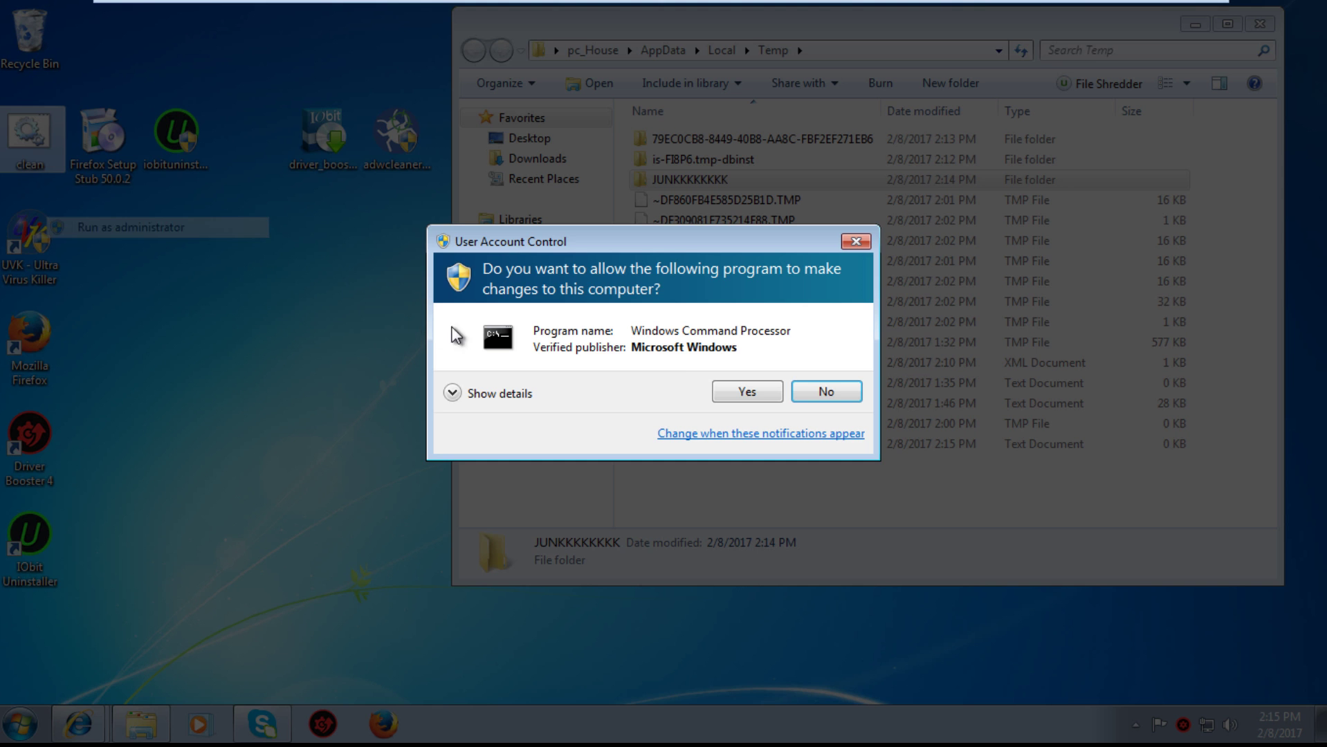
click(778, 392)
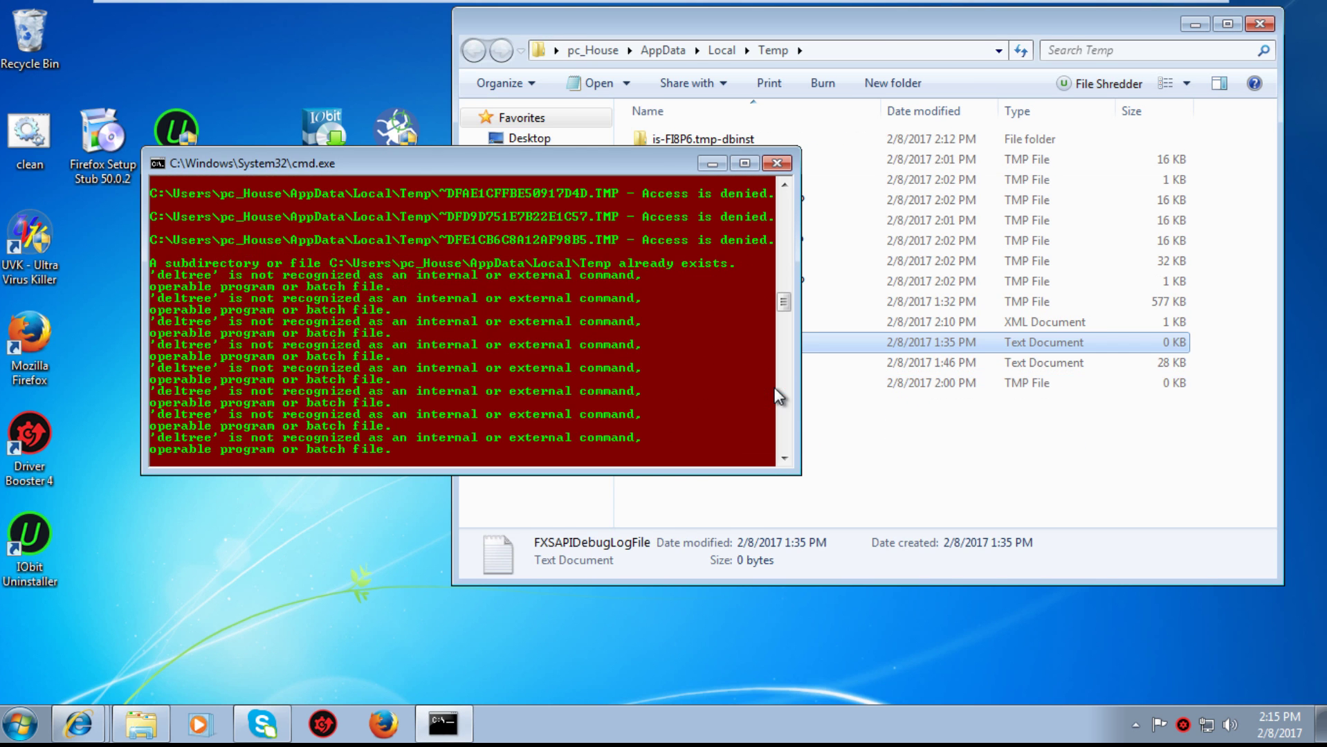
Check the Temp folder for the junk folder and text document while the cleanup script runs.
click(912, 455)
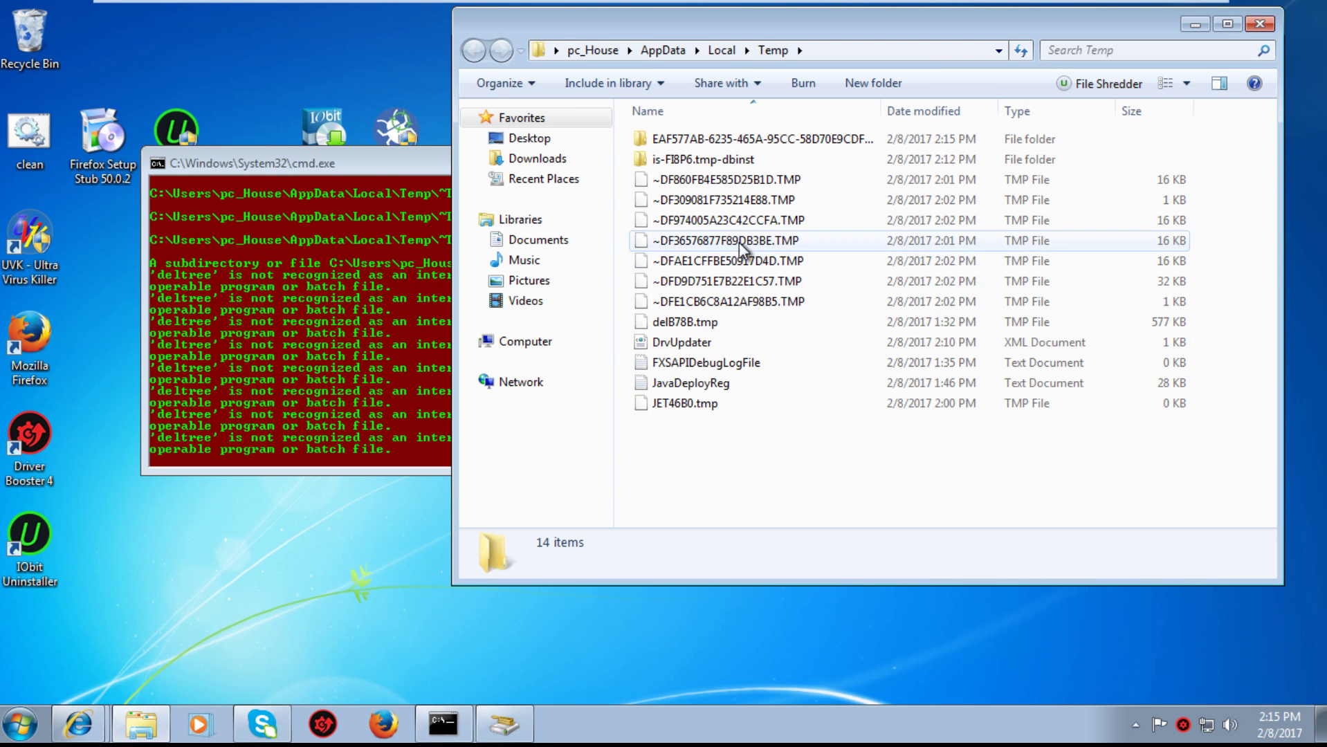
click(386, 359)
click(805, 366)
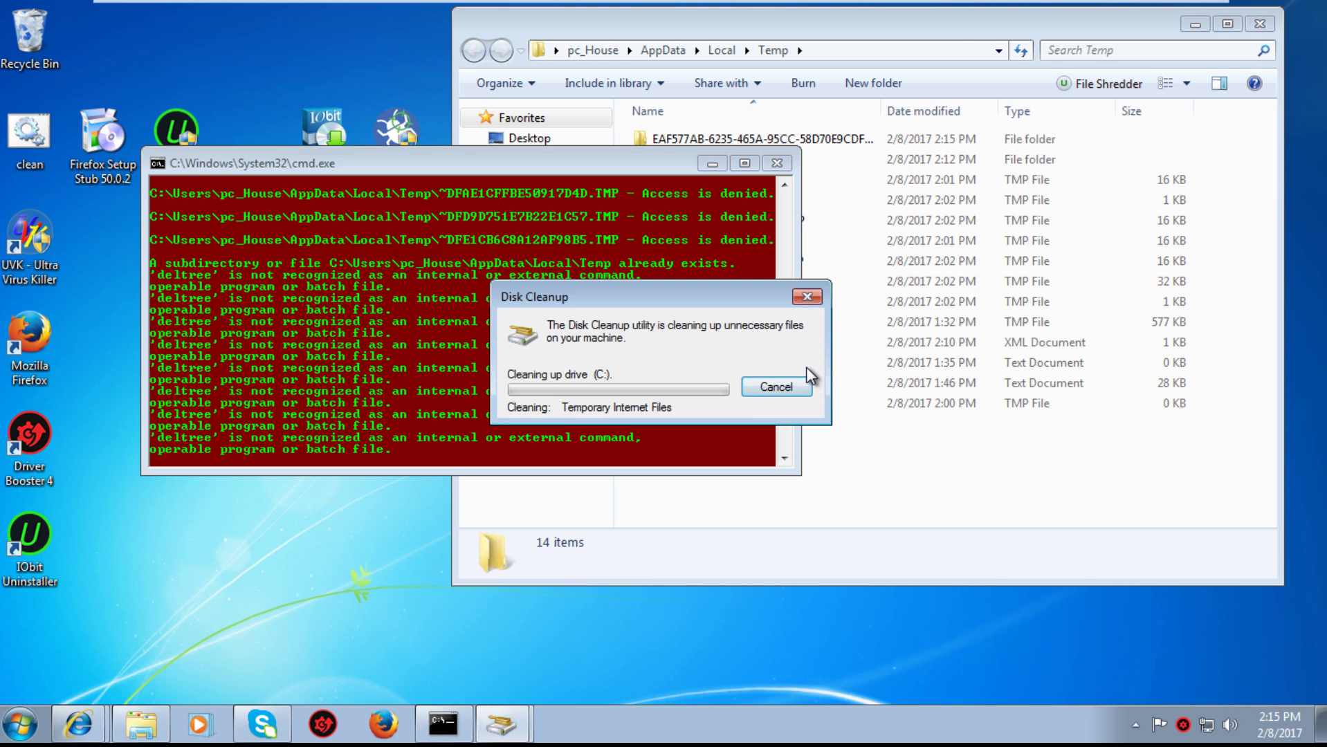
click(900, 466)
right_click(900, 465)
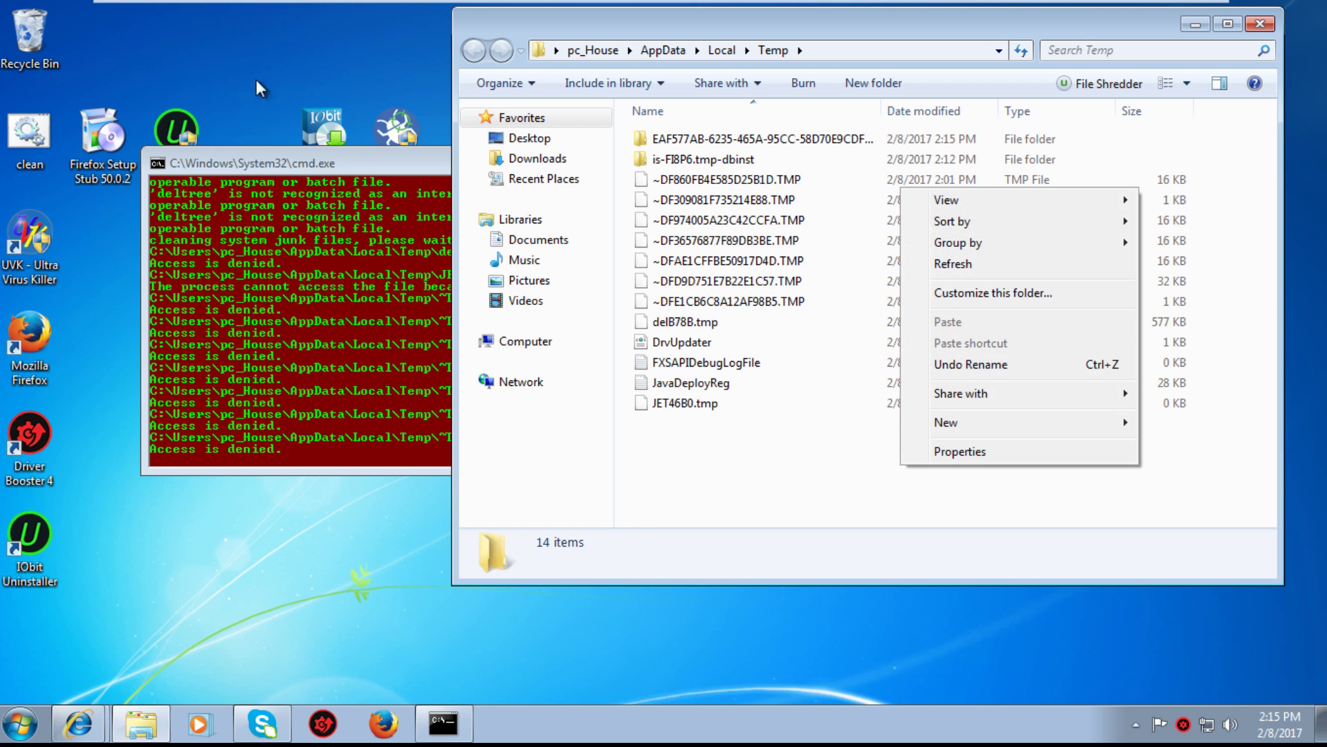
Move the script's command window off the Temp folder's file list and return to the folder window.
click(342, 163)
drag(342, 163, 203, 184)
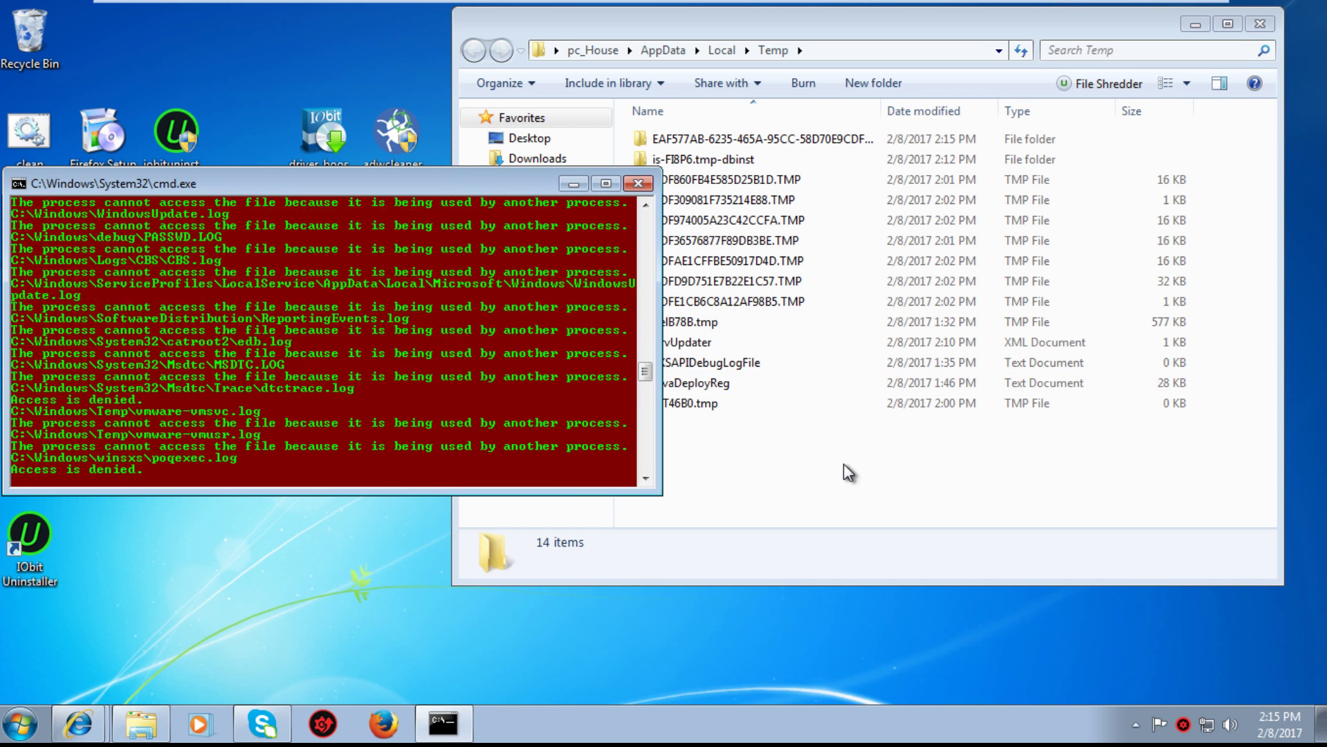
click(844, 463)
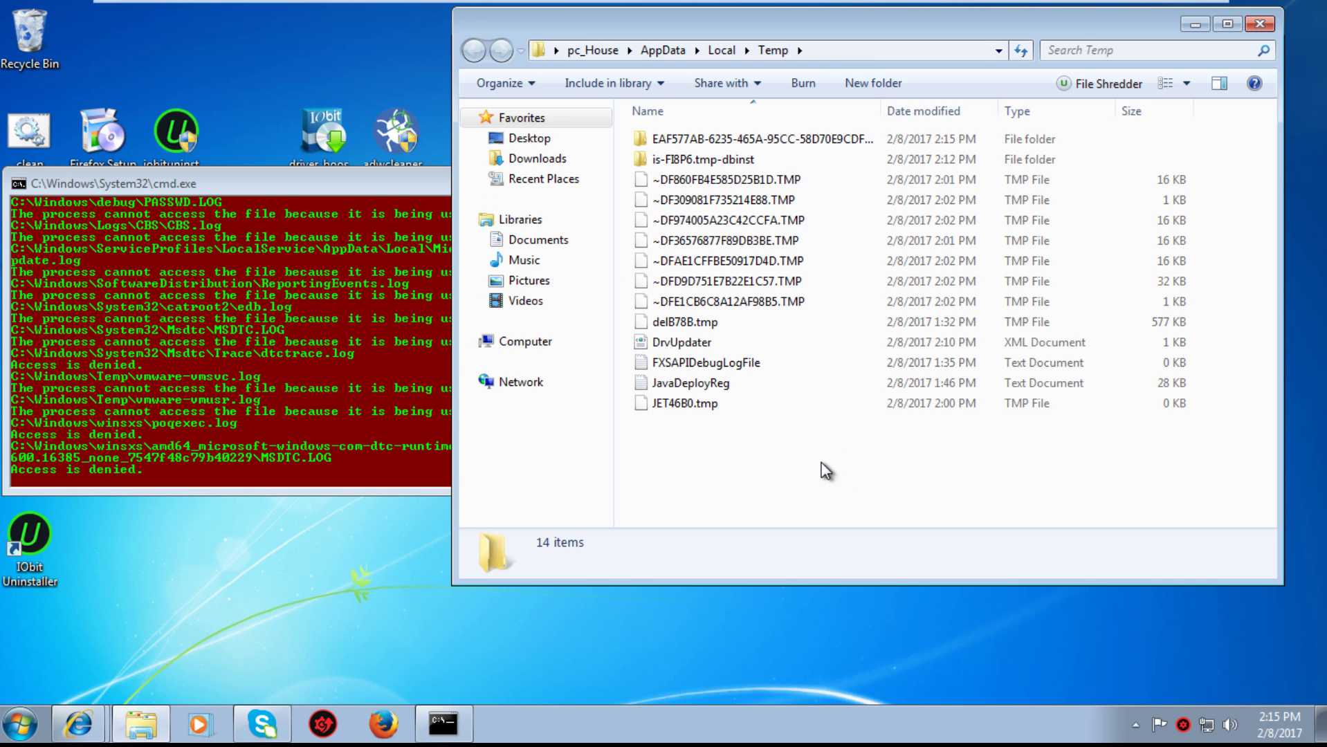
Create another folder named "JUNNNNKKK VIRUS" in the Temp folder and point it out.
right_click(823, 184)
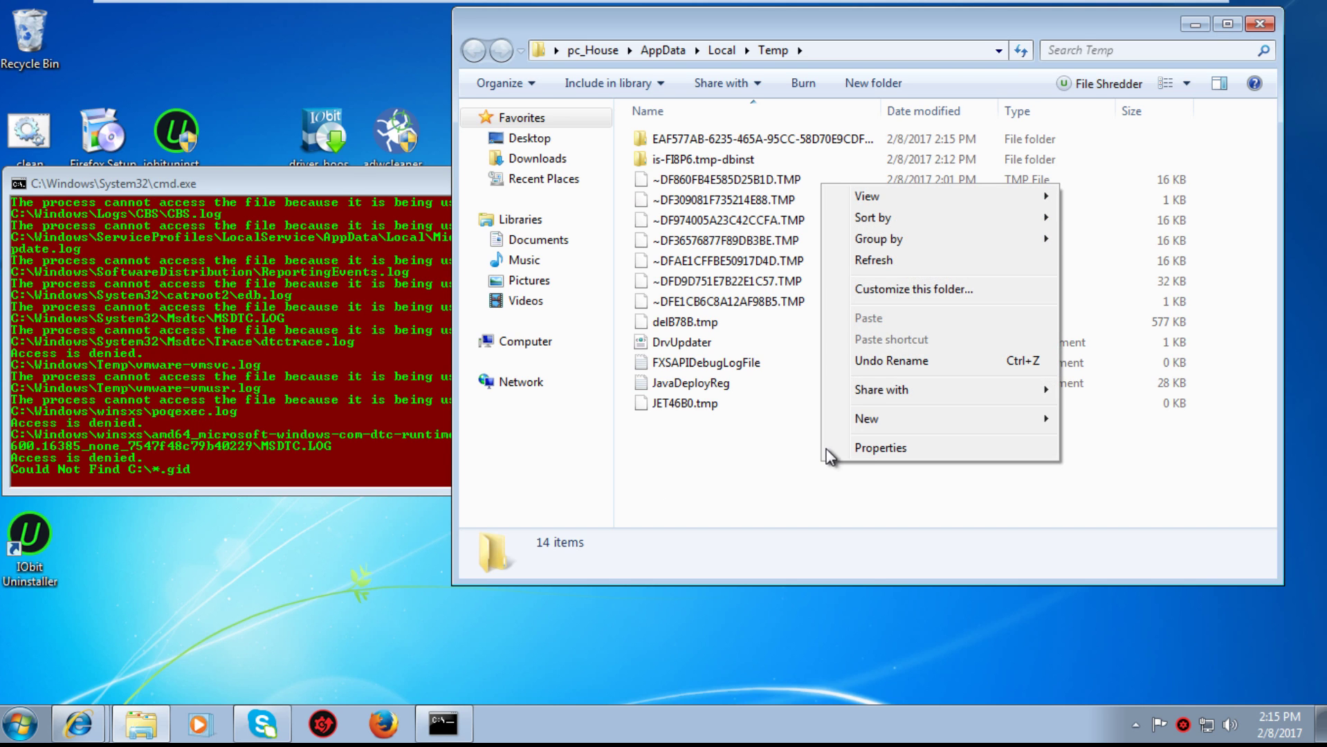
mouse_move(931, 414)
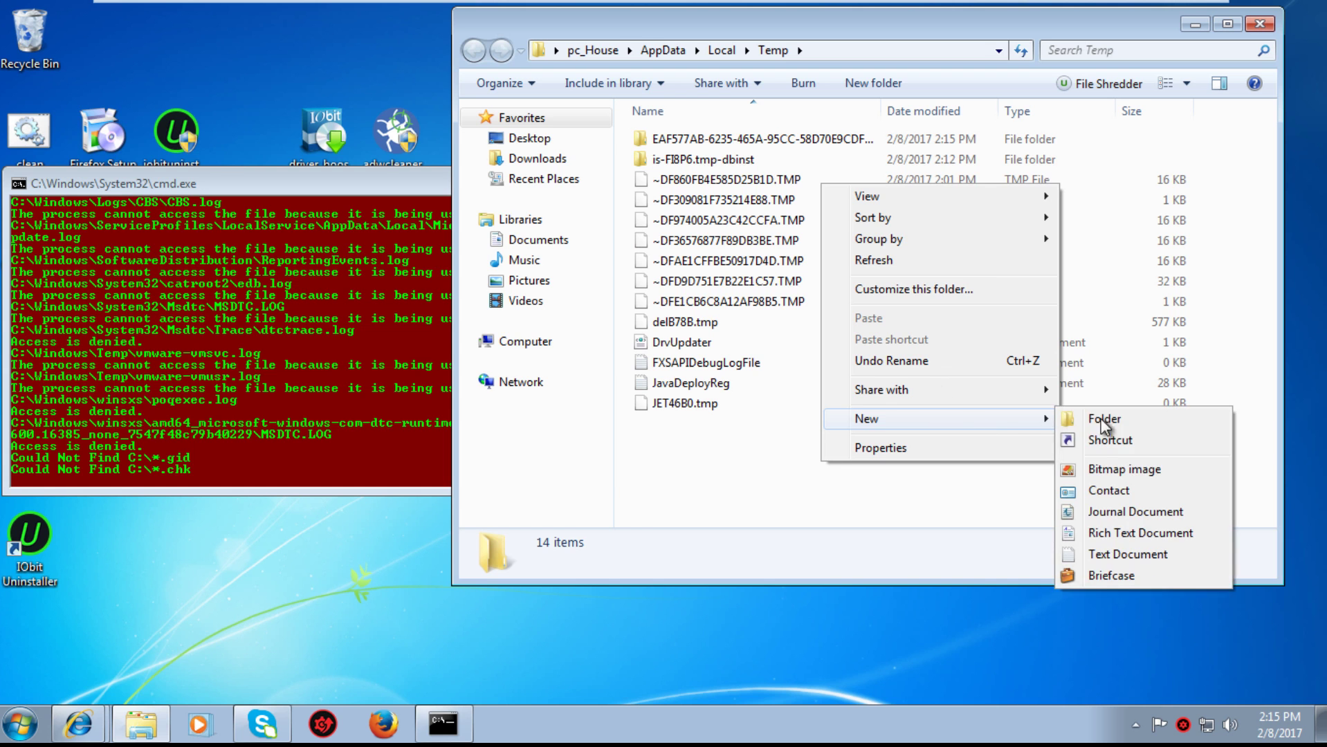
click(1118, 415)
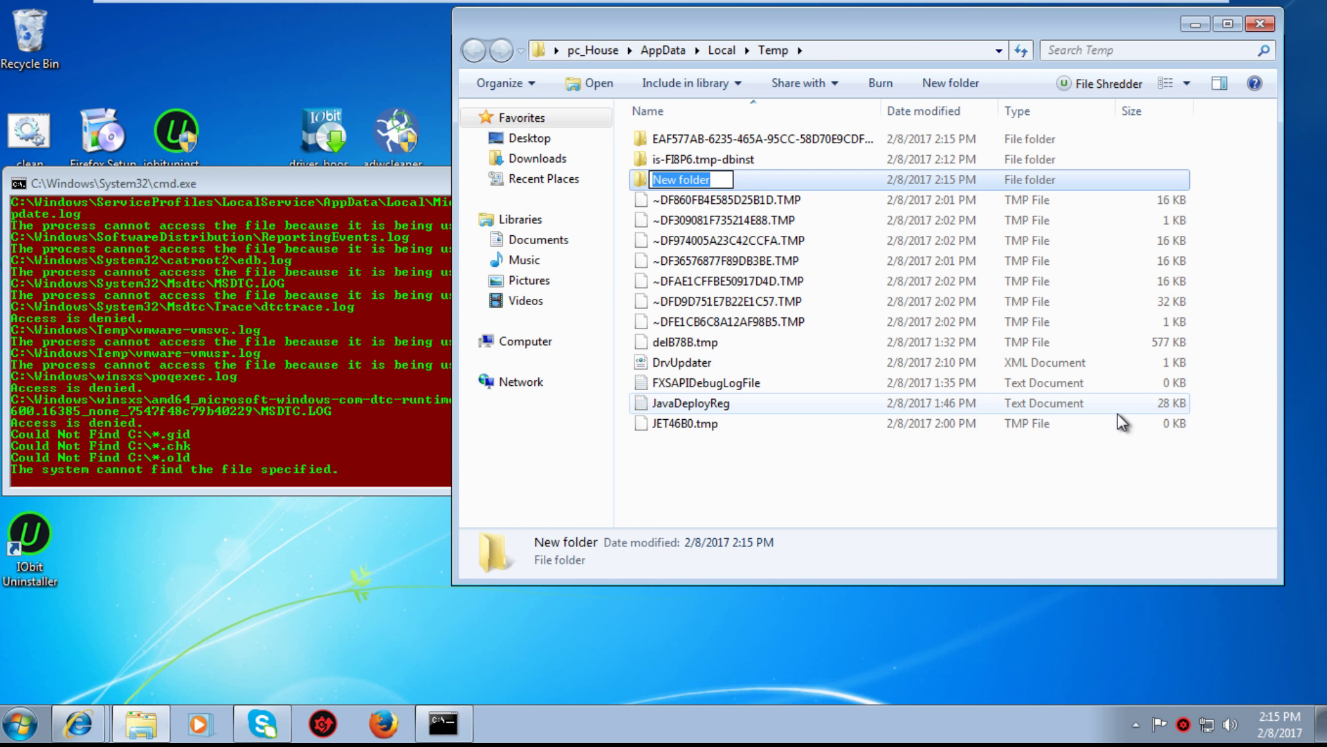
text(JUNNN)
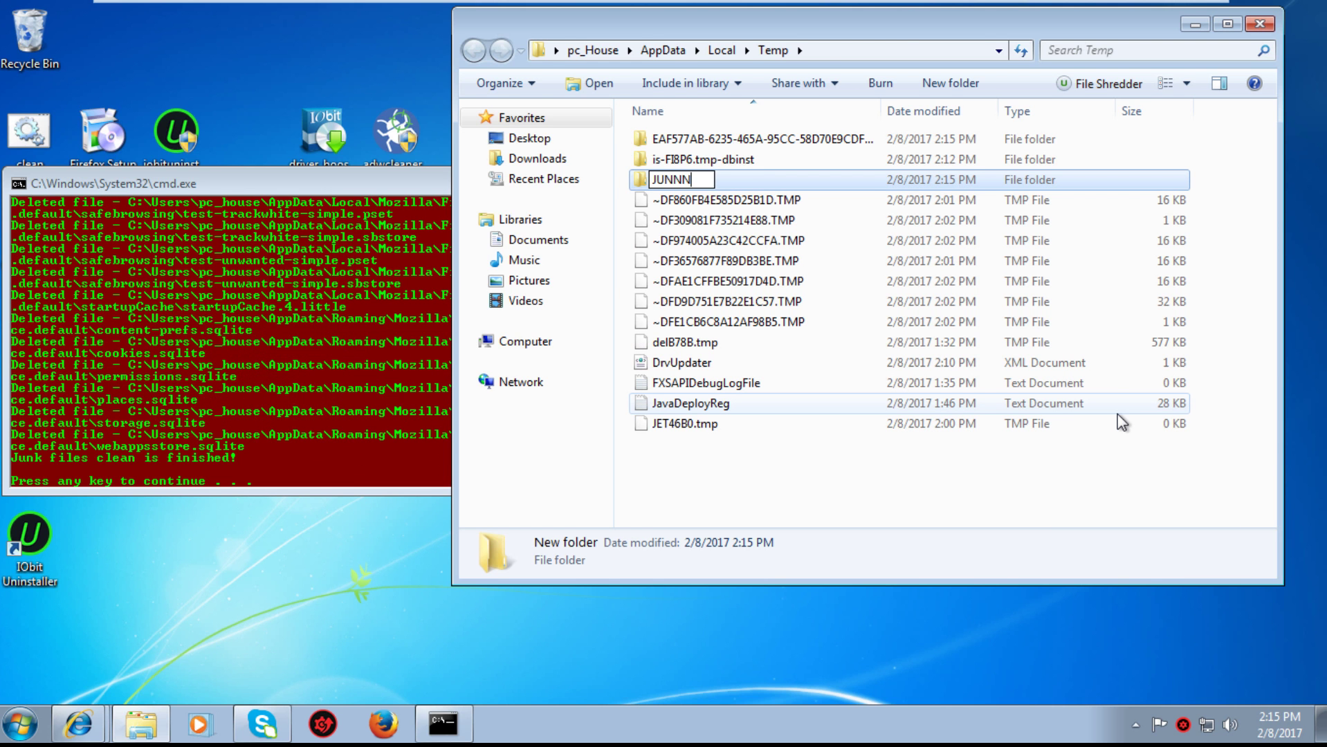
text(NKKK VIRU)
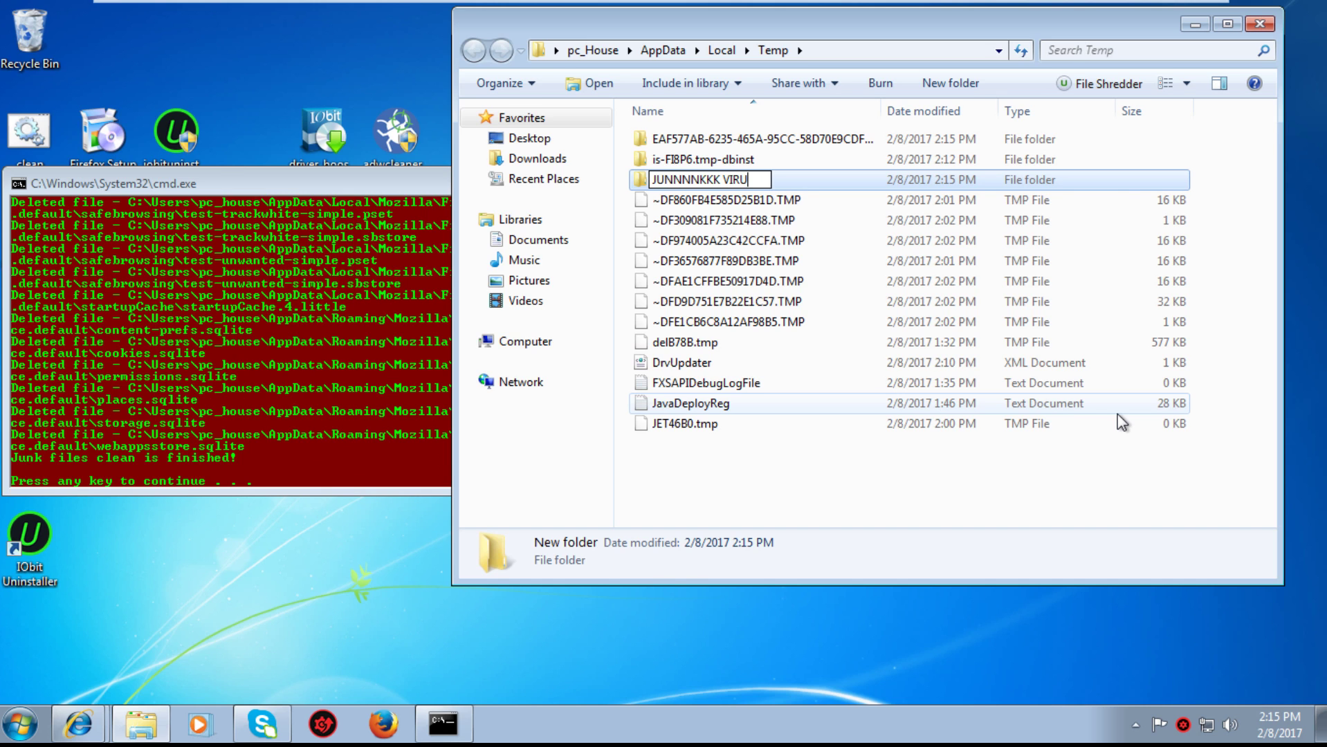
text(S)
click(749, 455)
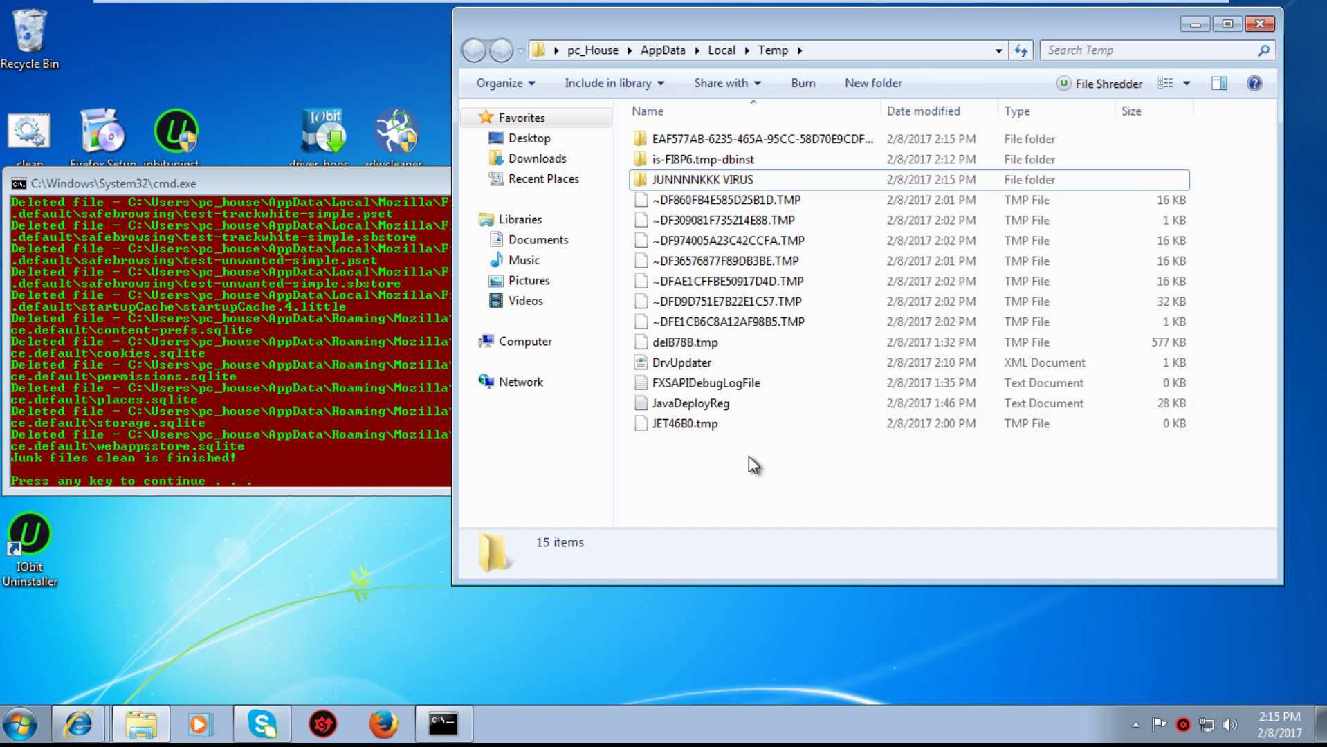
click(712, 180)
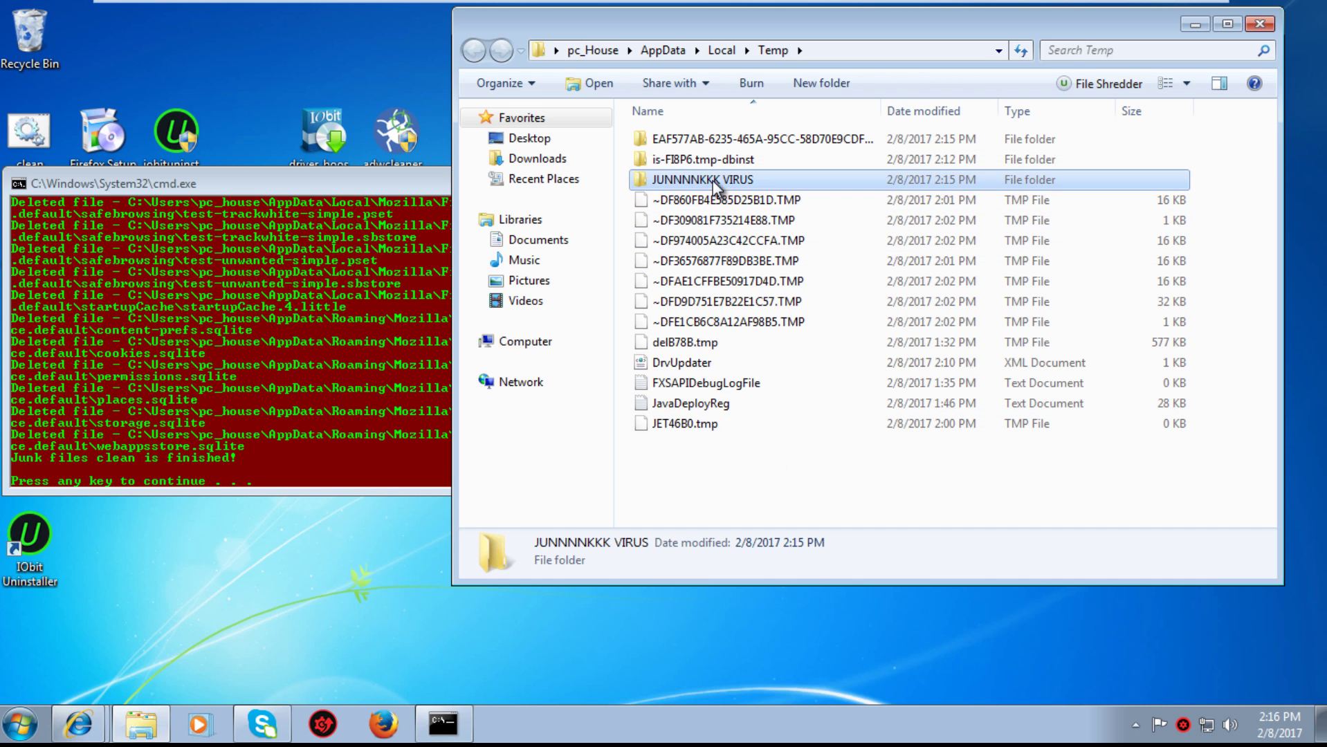
click(654, 465)
Create a text document named VRUSSSSSSSSSSSSSSS in the Temp folder, and narrow the folder window so the command window is uncovered.
right_click(685, 473)
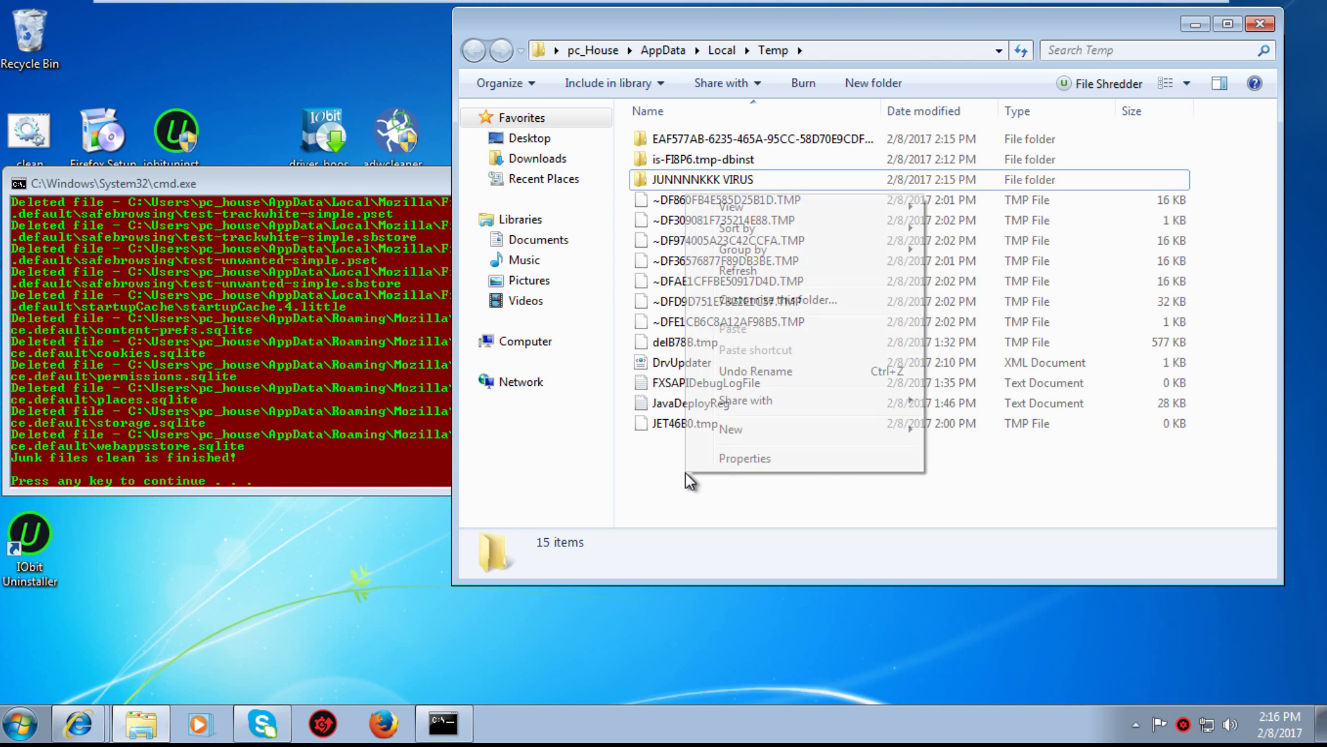
mouse_move(807, 431)
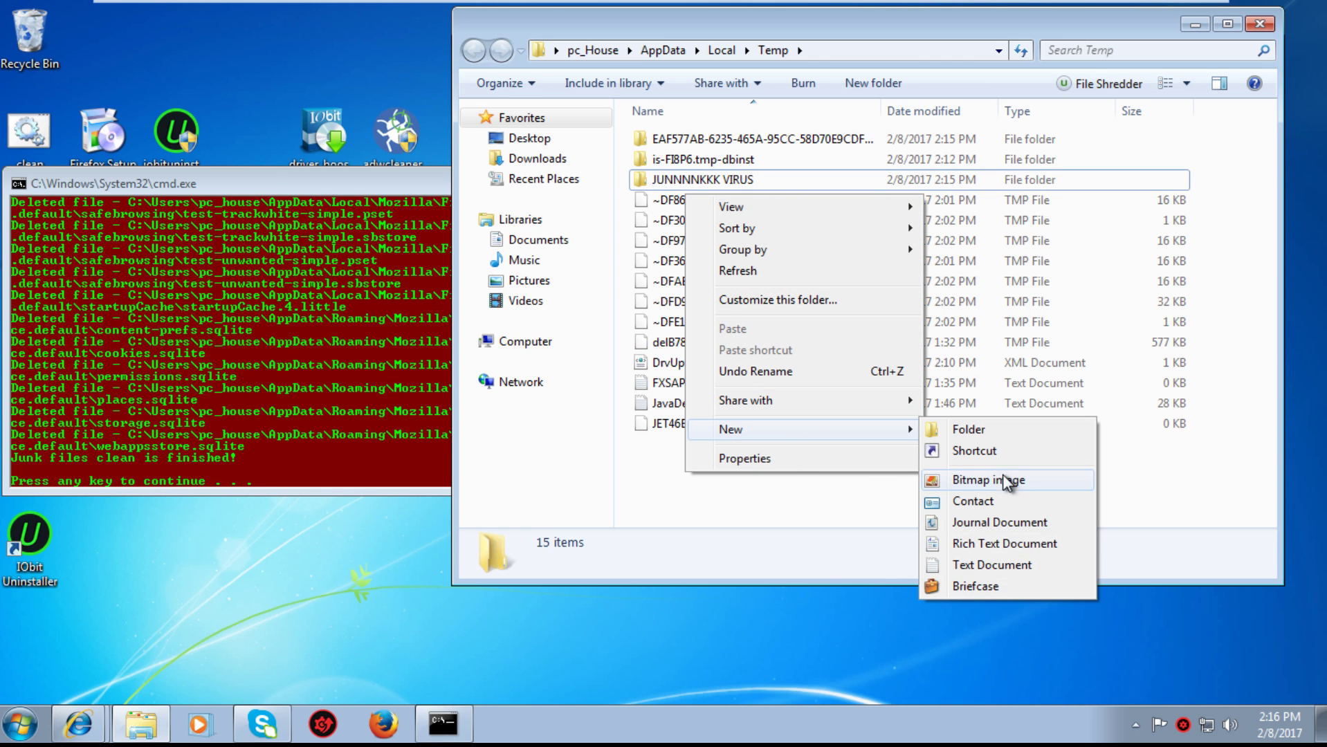
click(997, 566)
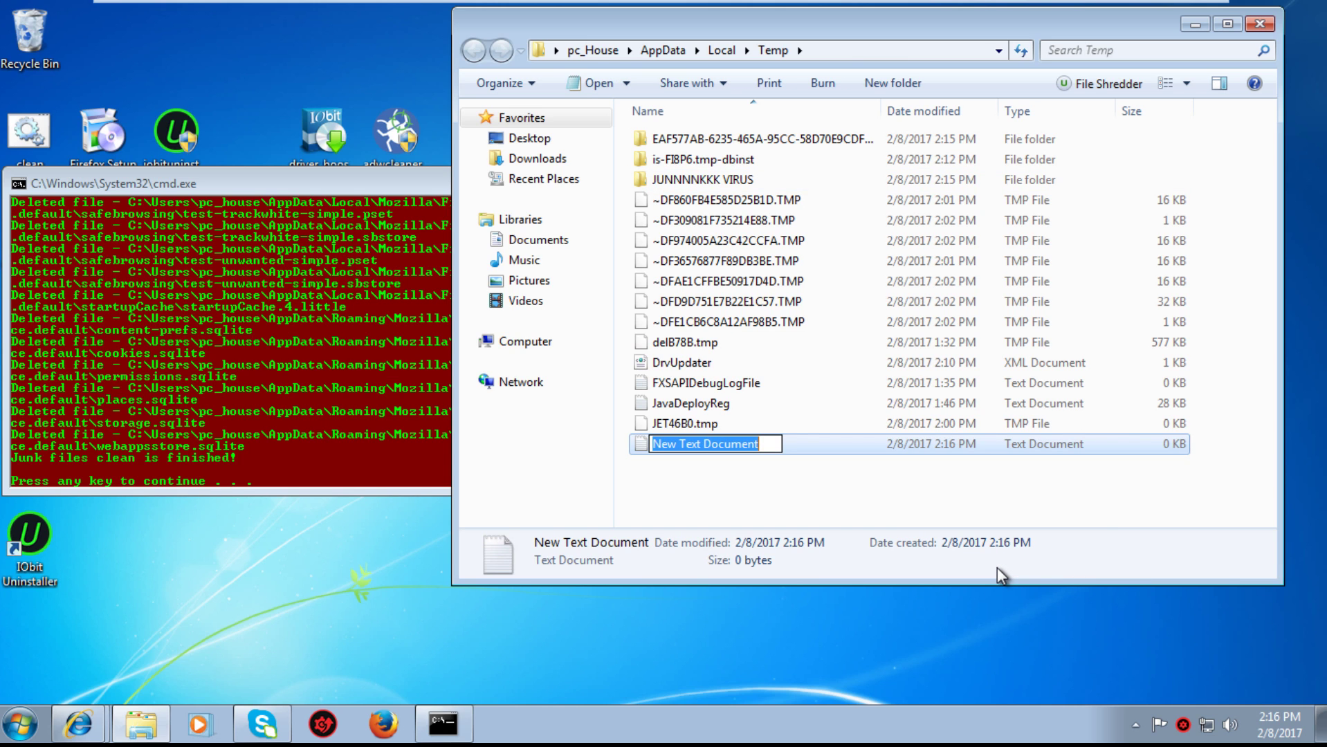
text(VRUS)
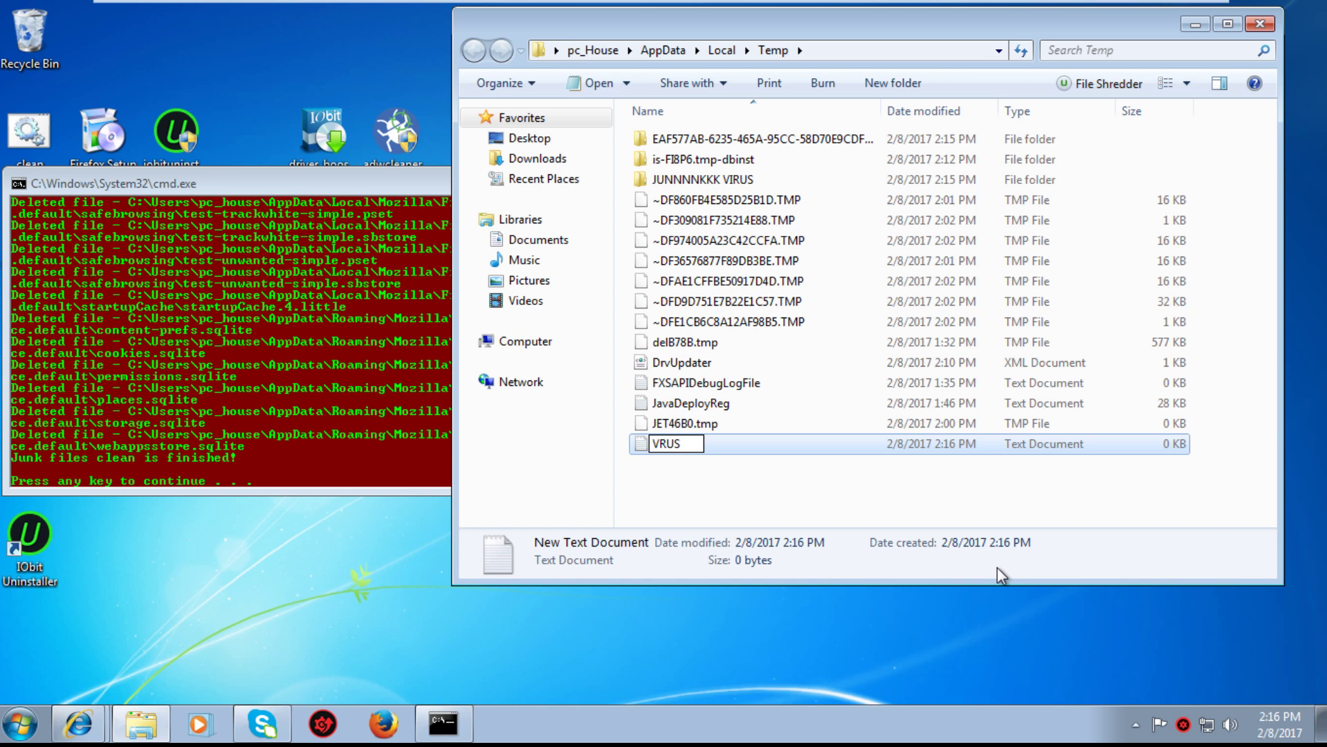
text(SSSSSSSSSSSSSSSS)
key(Return)
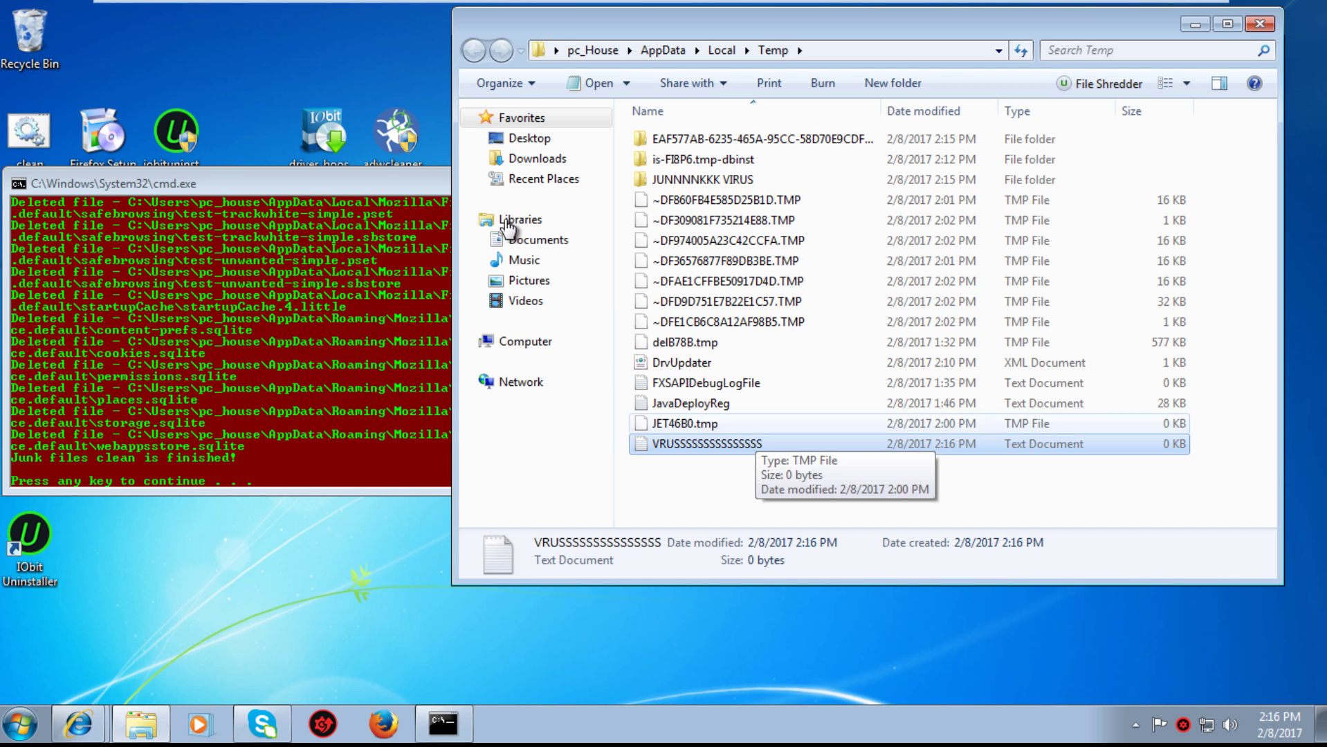
drag(566, 153, 794, 164)
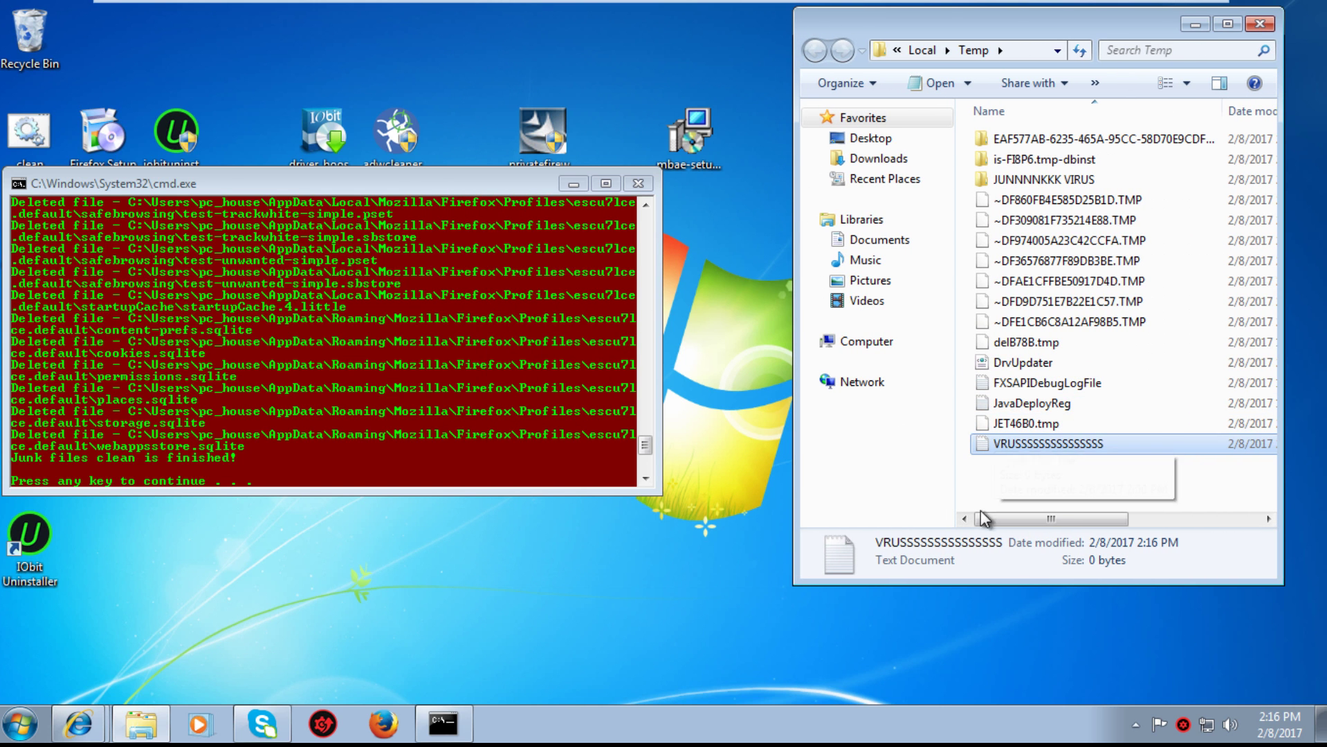
Dismiss the finished cleanup script and inspect the JUNNNNKKK VIRUS folder, the is-FI8P6.tmp-dbinst folder and the VRUSSSSSSSSSSSSSSS text document in Temp.
click(425, 389)
key(Return)
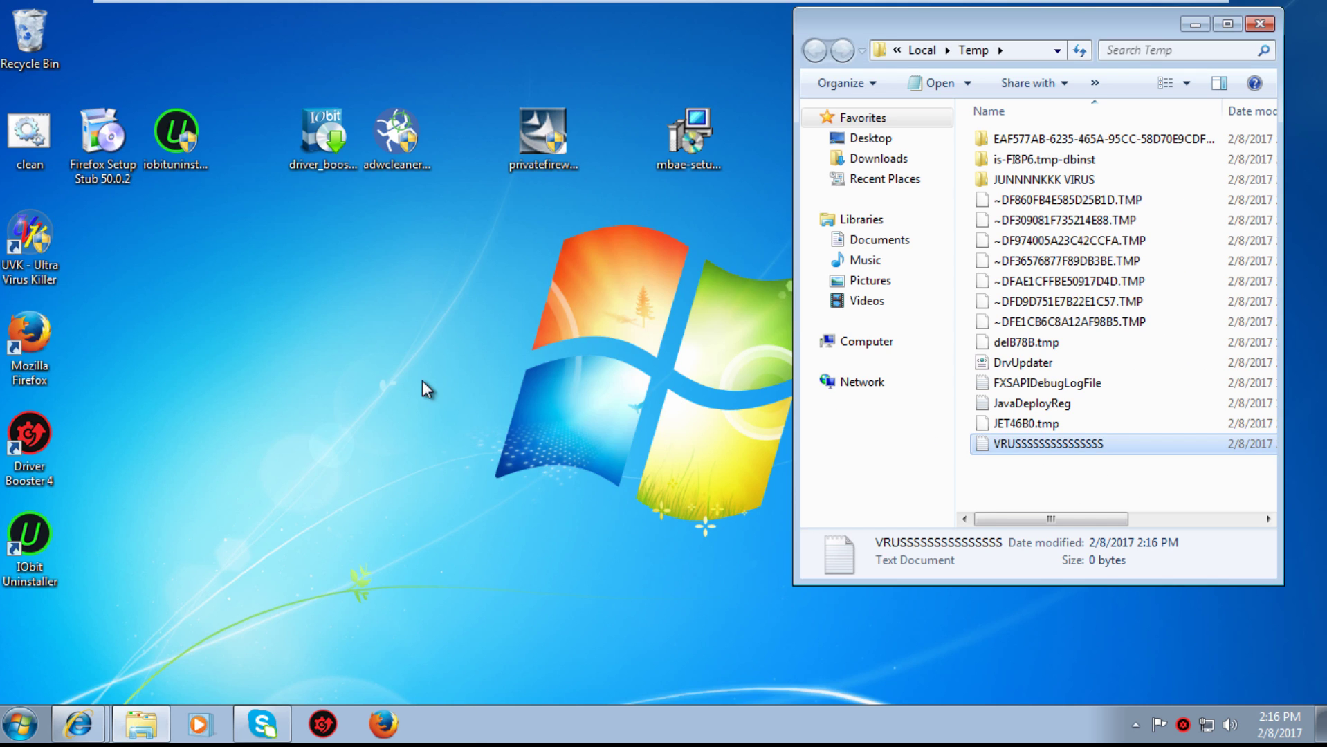
click(1054, 174)
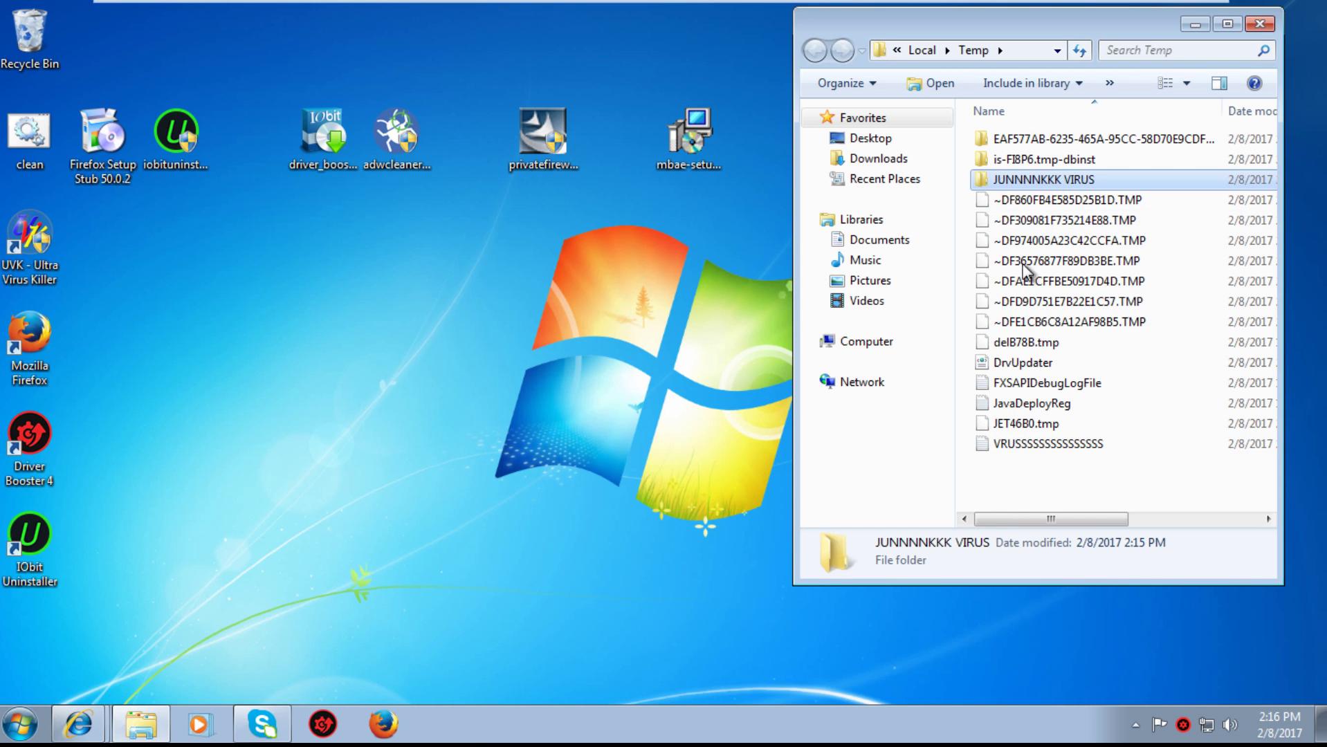
click(1076, 449)
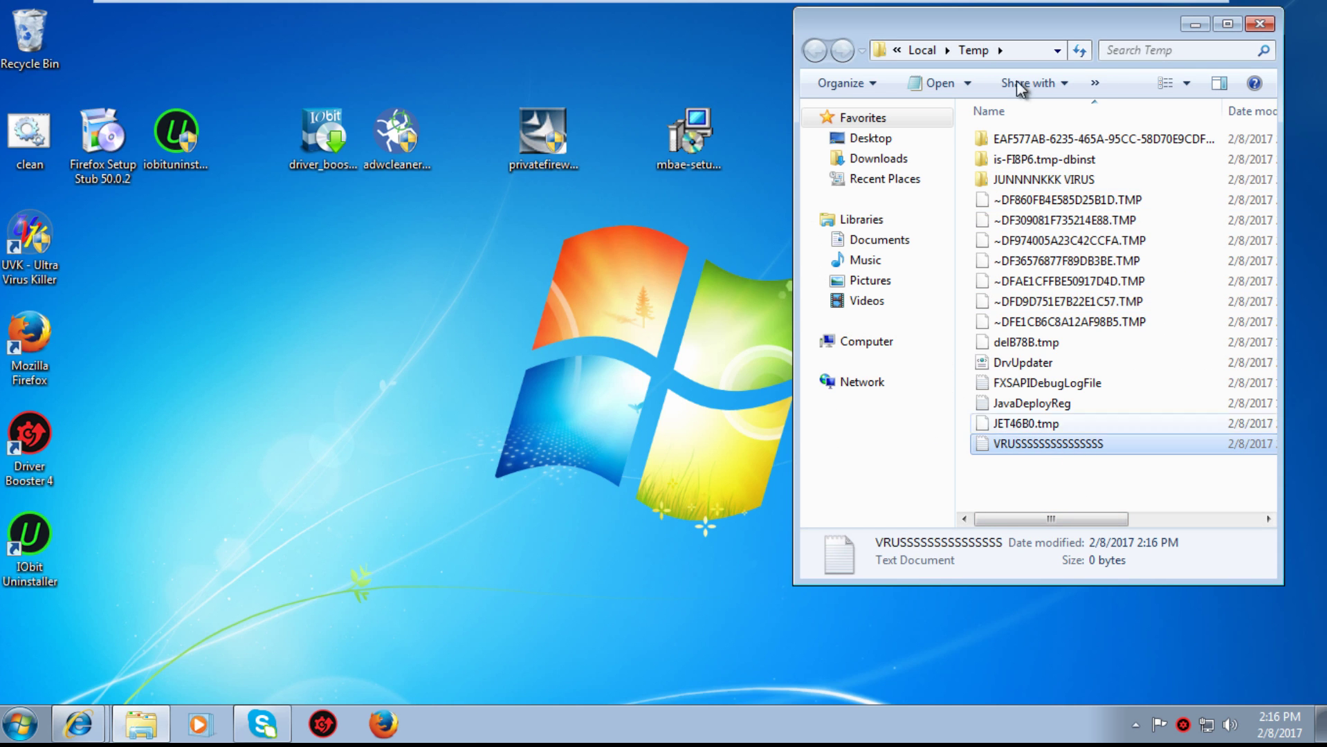
double_click(1033, 165)
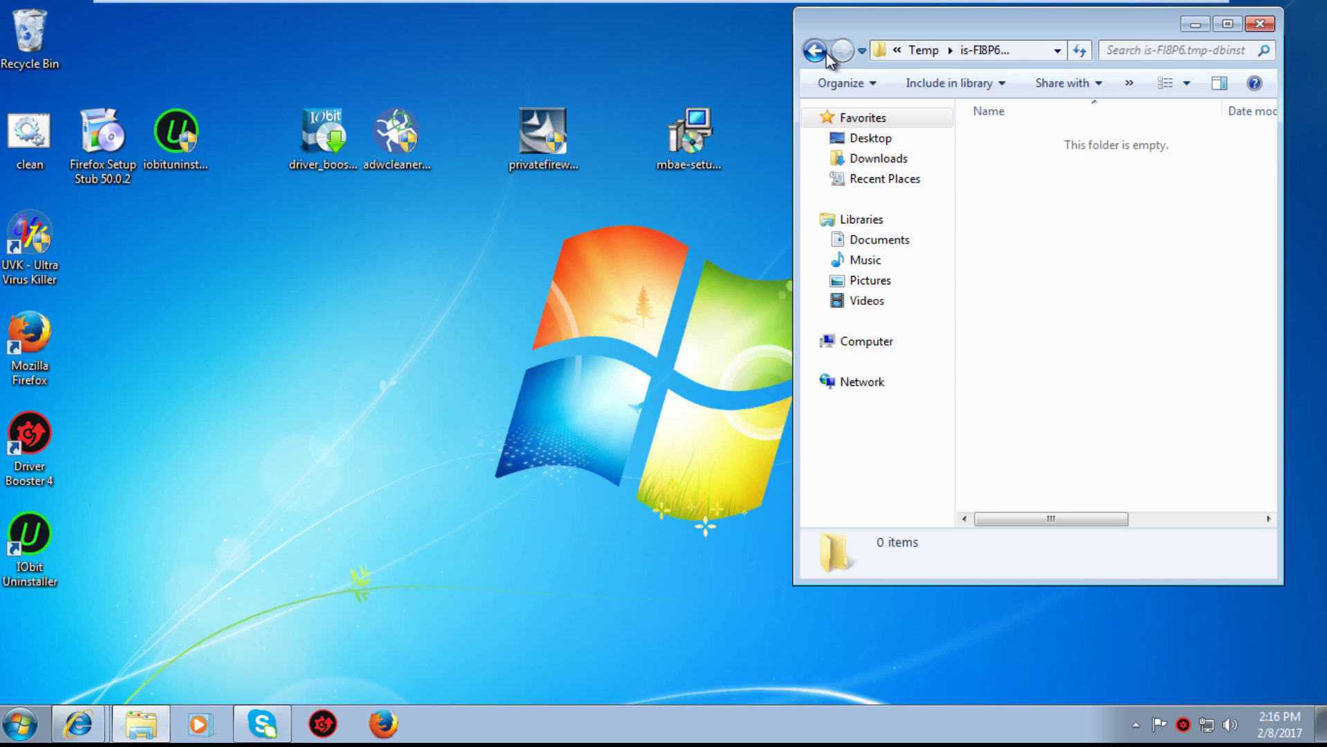
click(829, 58)
click(1030, 178)
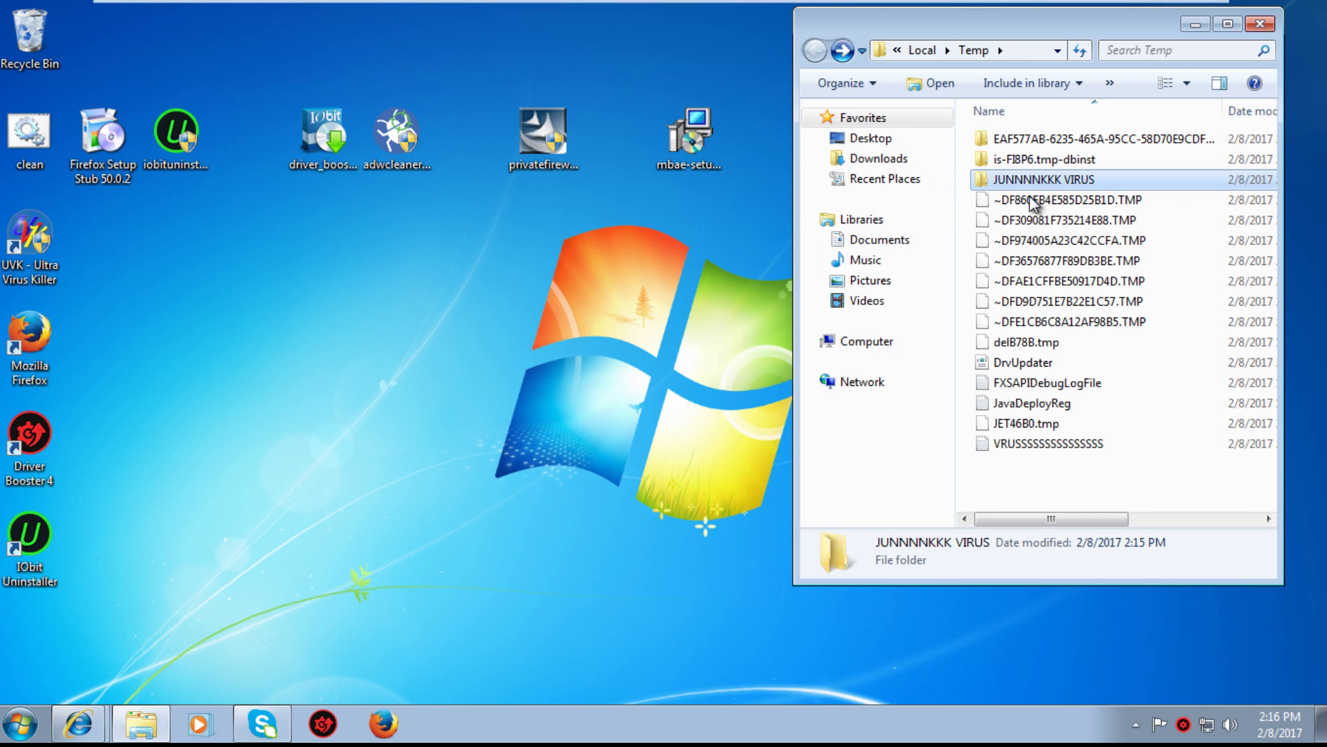
click(1030, 449)
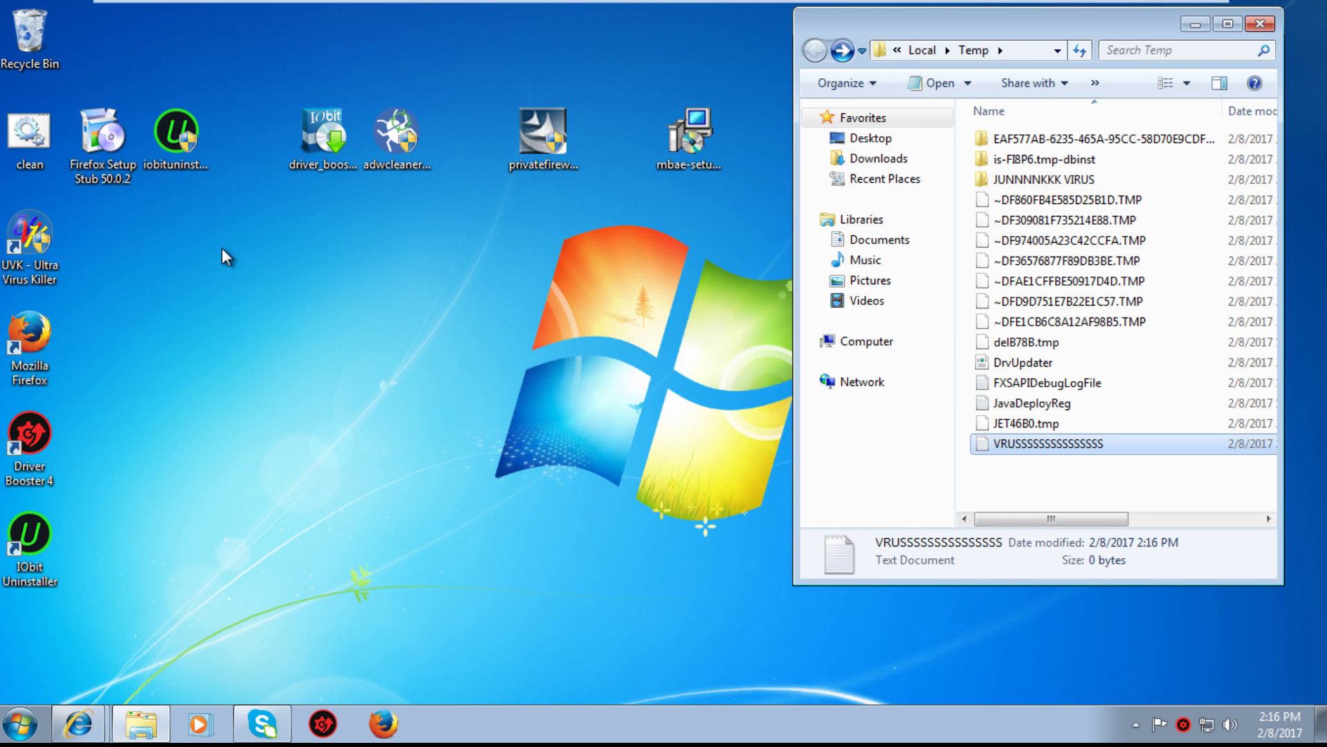
Run the clean script from the desktop as administrator and allow it to make changes to the computer.
click(30, 134)
right_click(16, 131)
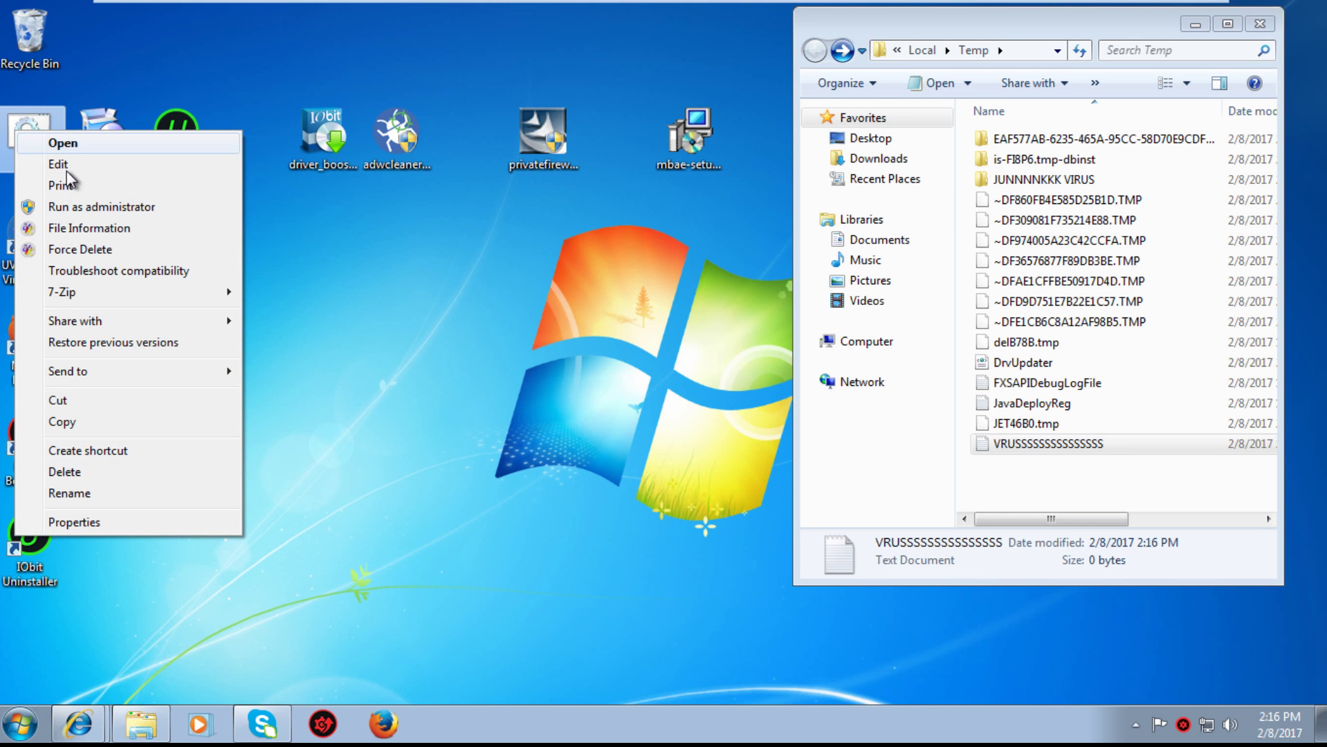
click(219, 202)
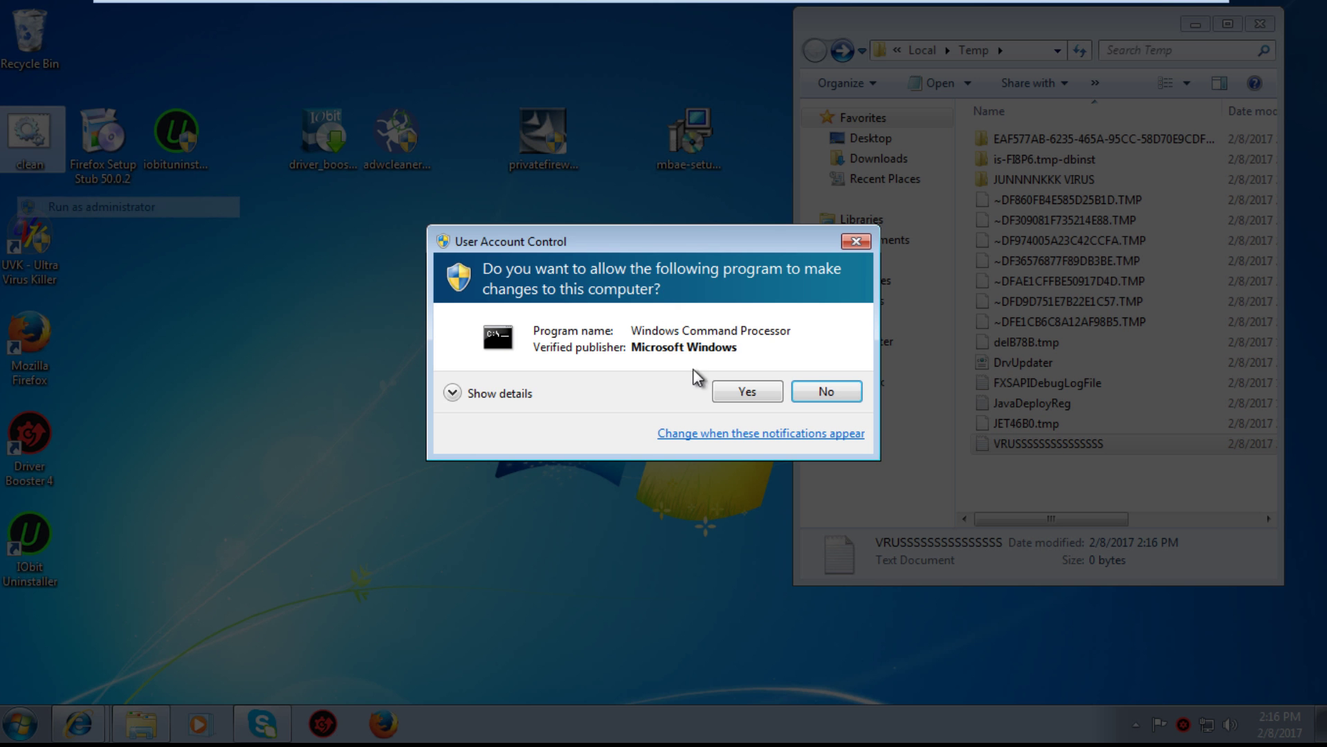
click(732, 392)
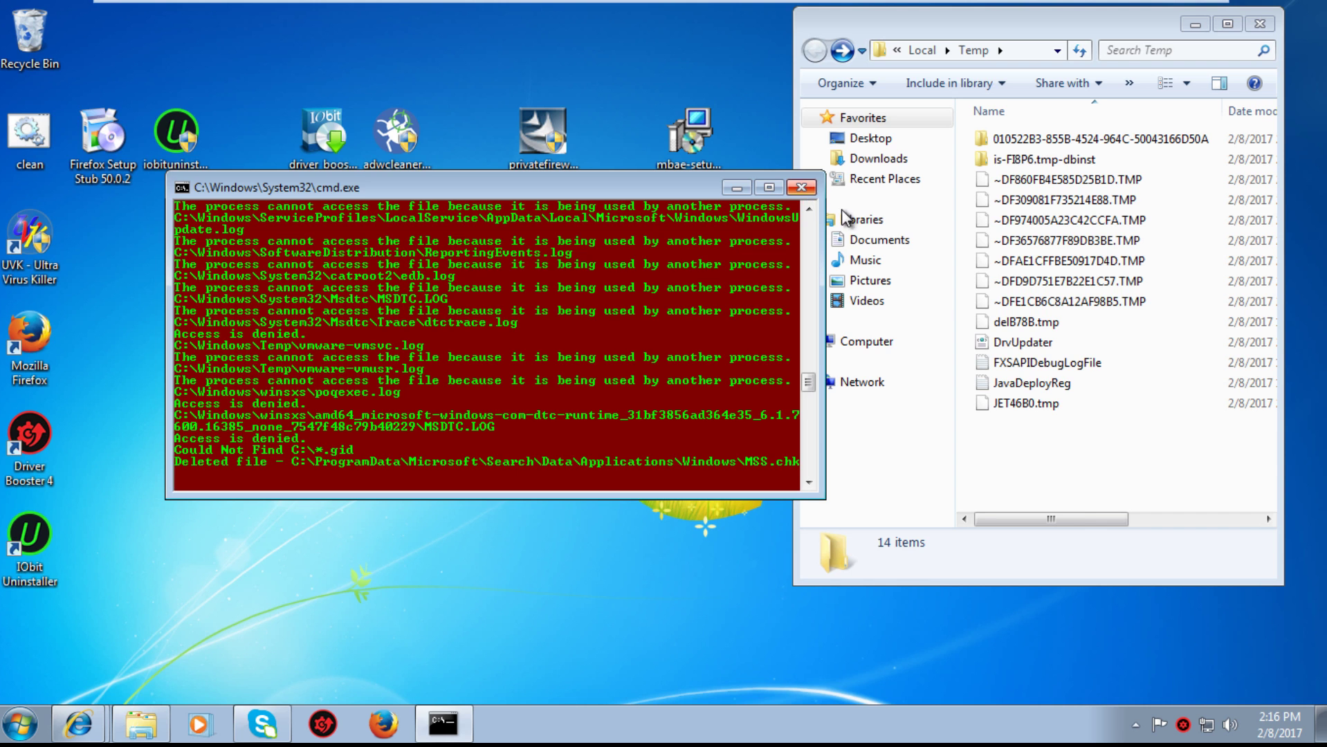
Select all remaining items in the Temp folder to check the cleanup, and dismiss the finished script.
click(1071, 501)
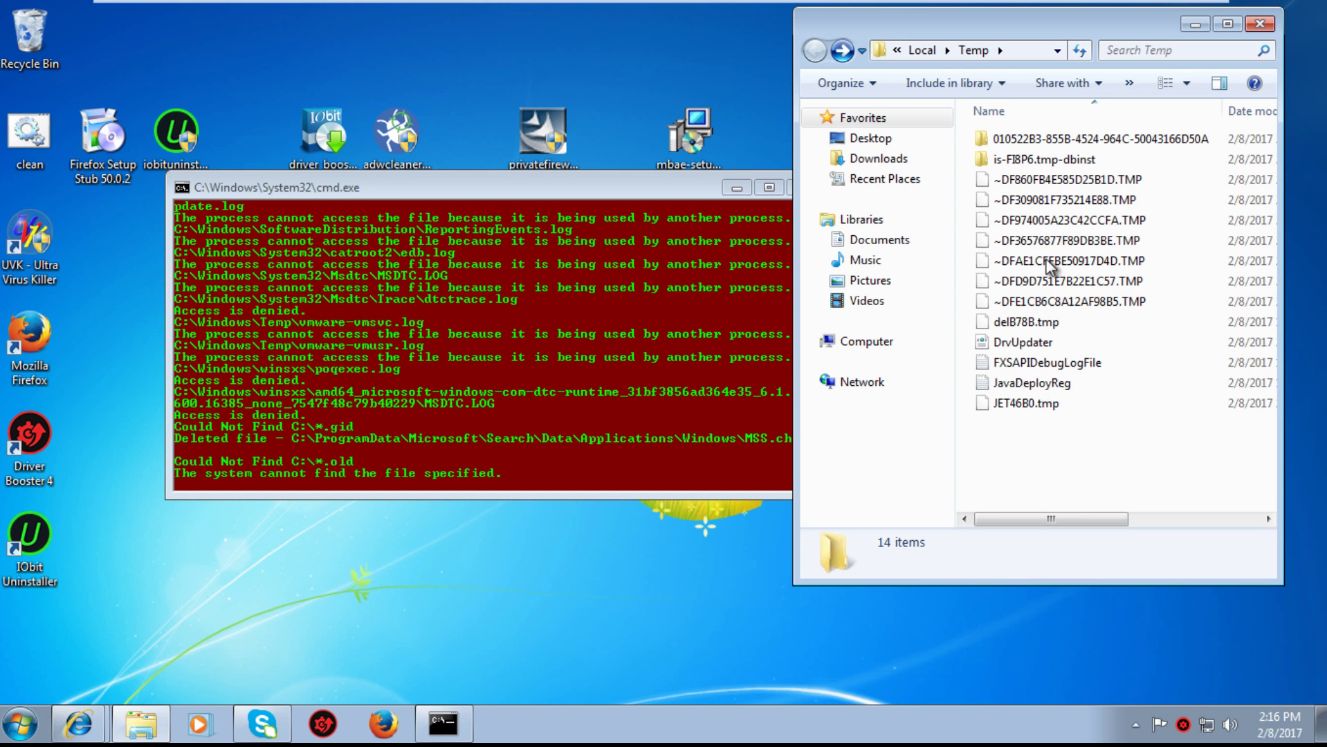
drag(1071, 500, 1066, 371)
drag(1053, 453, 1144, 137)
click(431, 280)
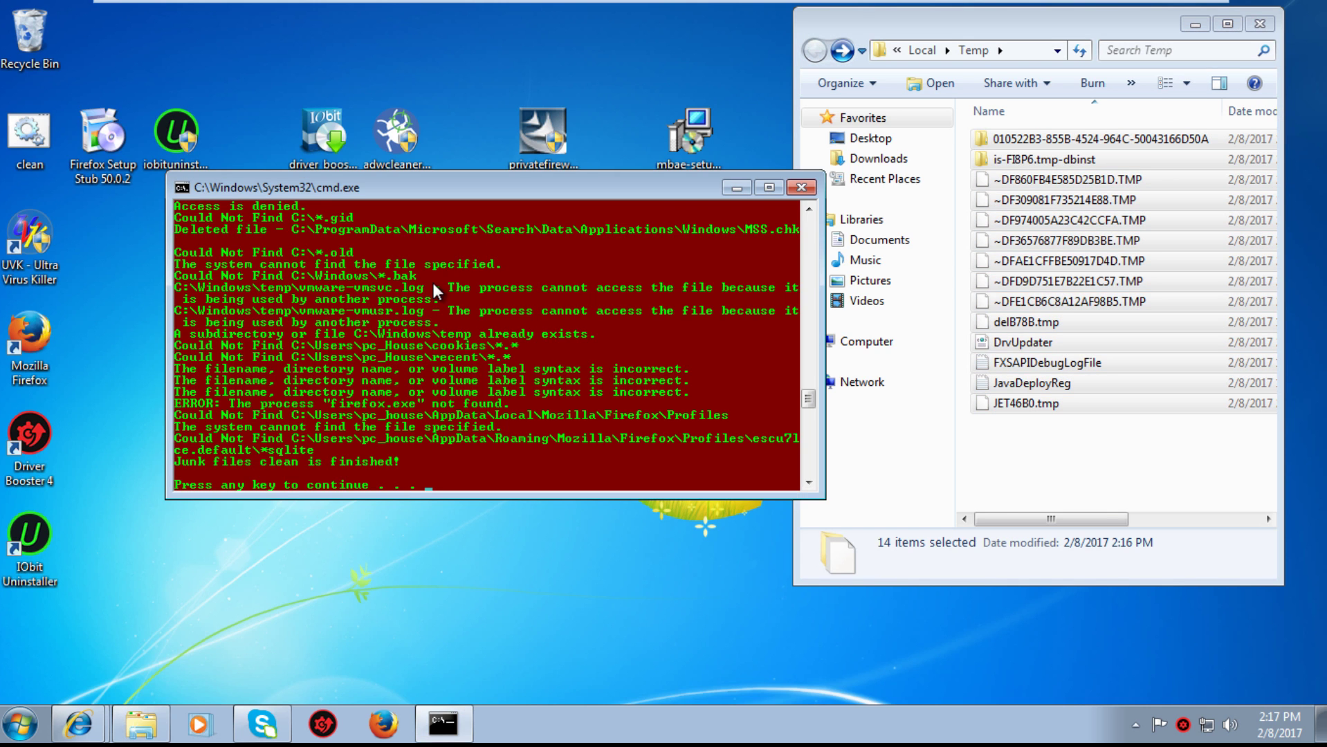
key(Return)
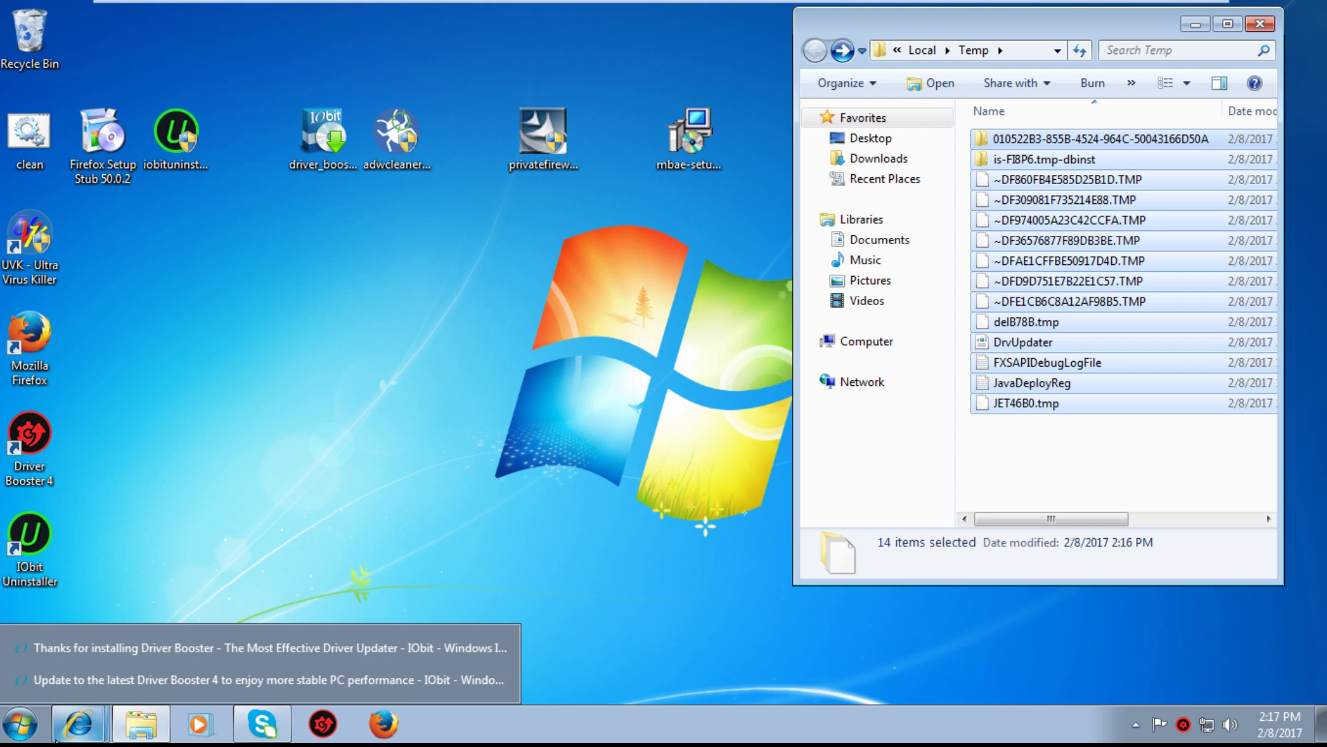
Open System Configuration by running the command MSCONFIG.EXE in place of %temp%.
key(super+r)
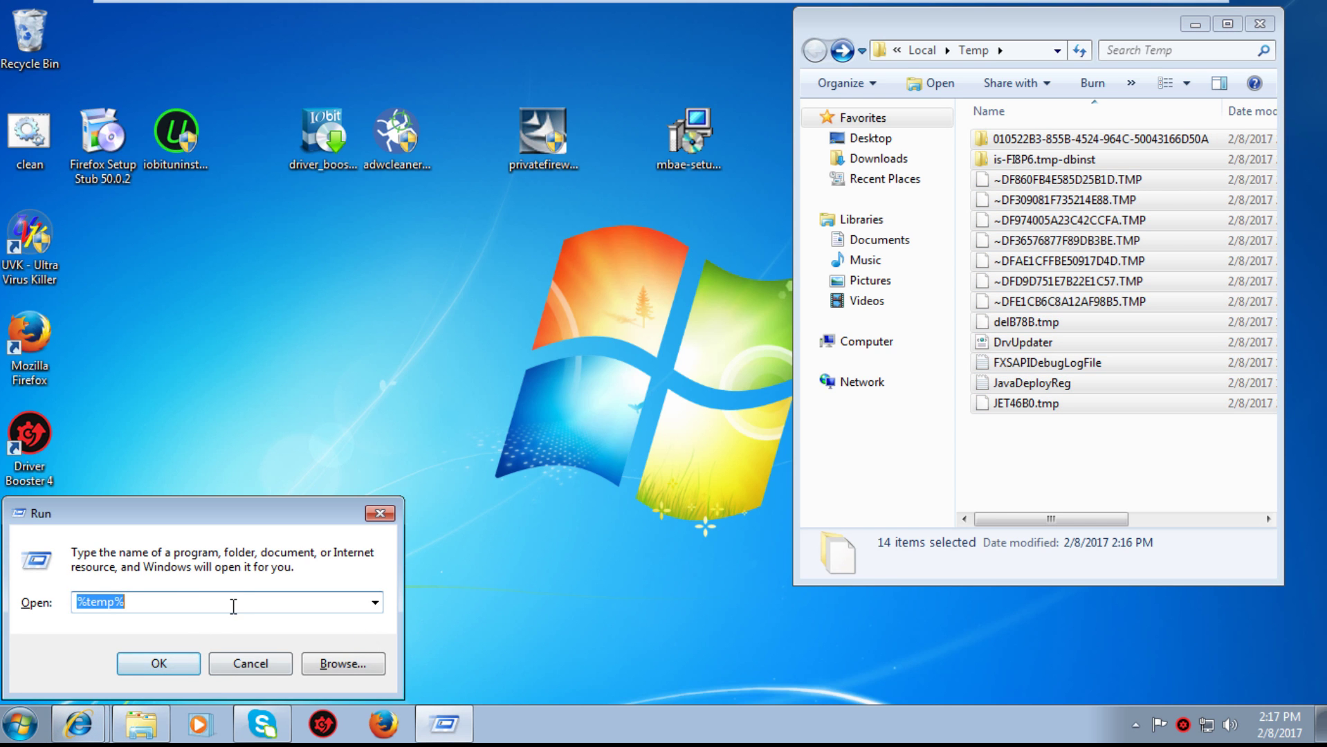
click(181, 606)
drag(181, 606, 77, 607)
text(MSC)
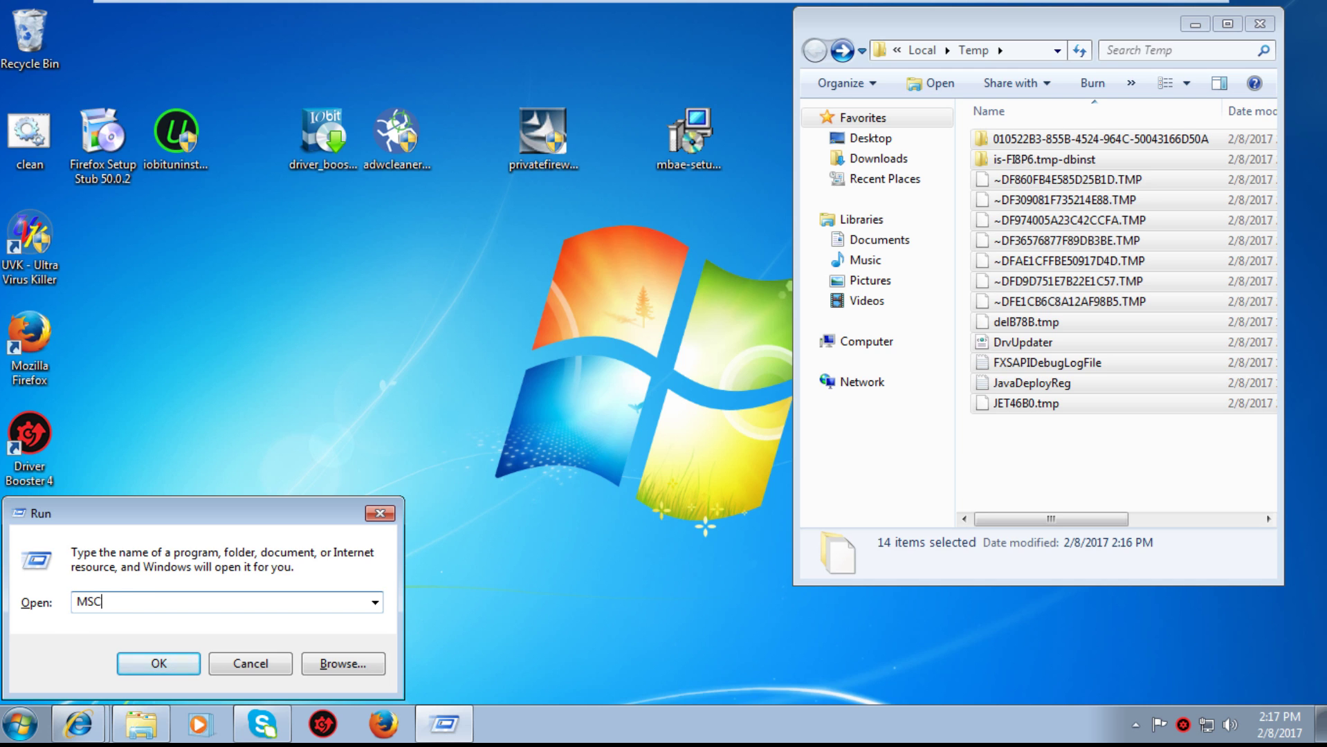
text(ONFIG.EXE)
key(Return)
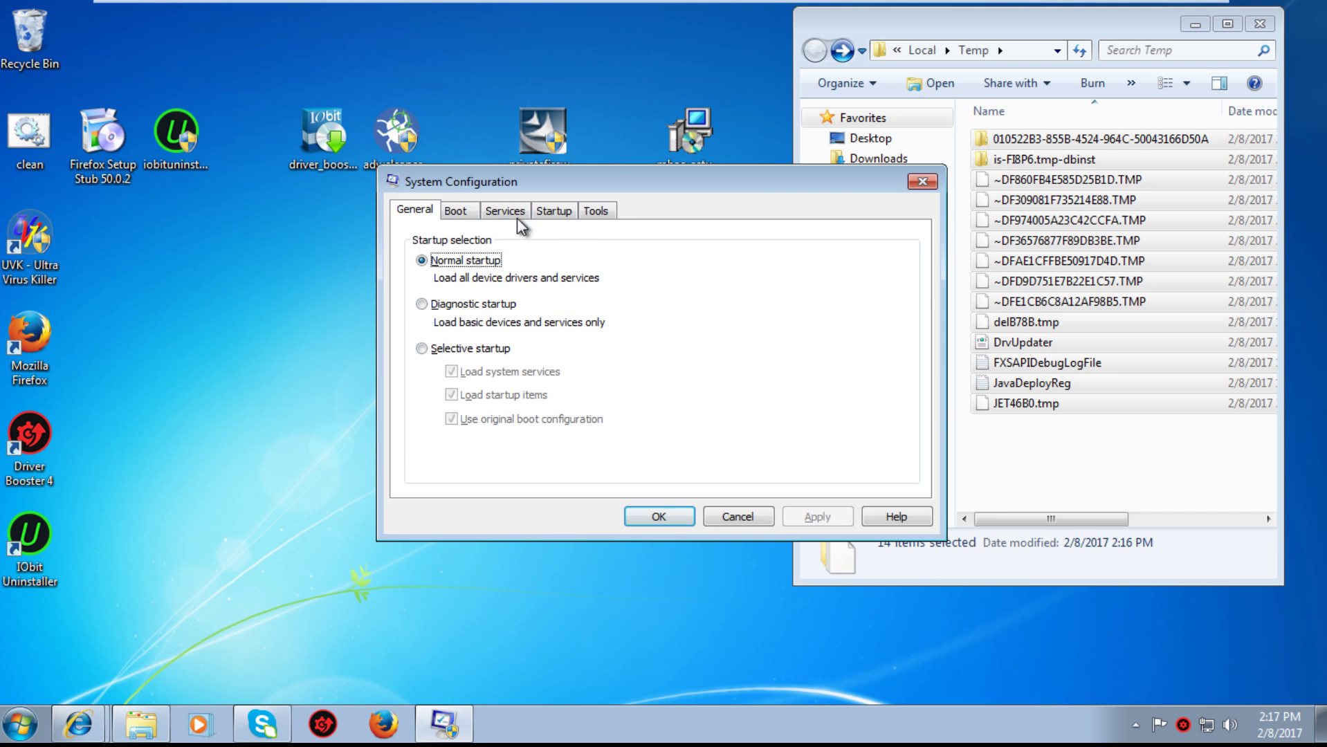
Disable the VMware Tools, DRP Su and Skype startup items, apply the change, and exit System Configuration without restarting.
click(569, 220)
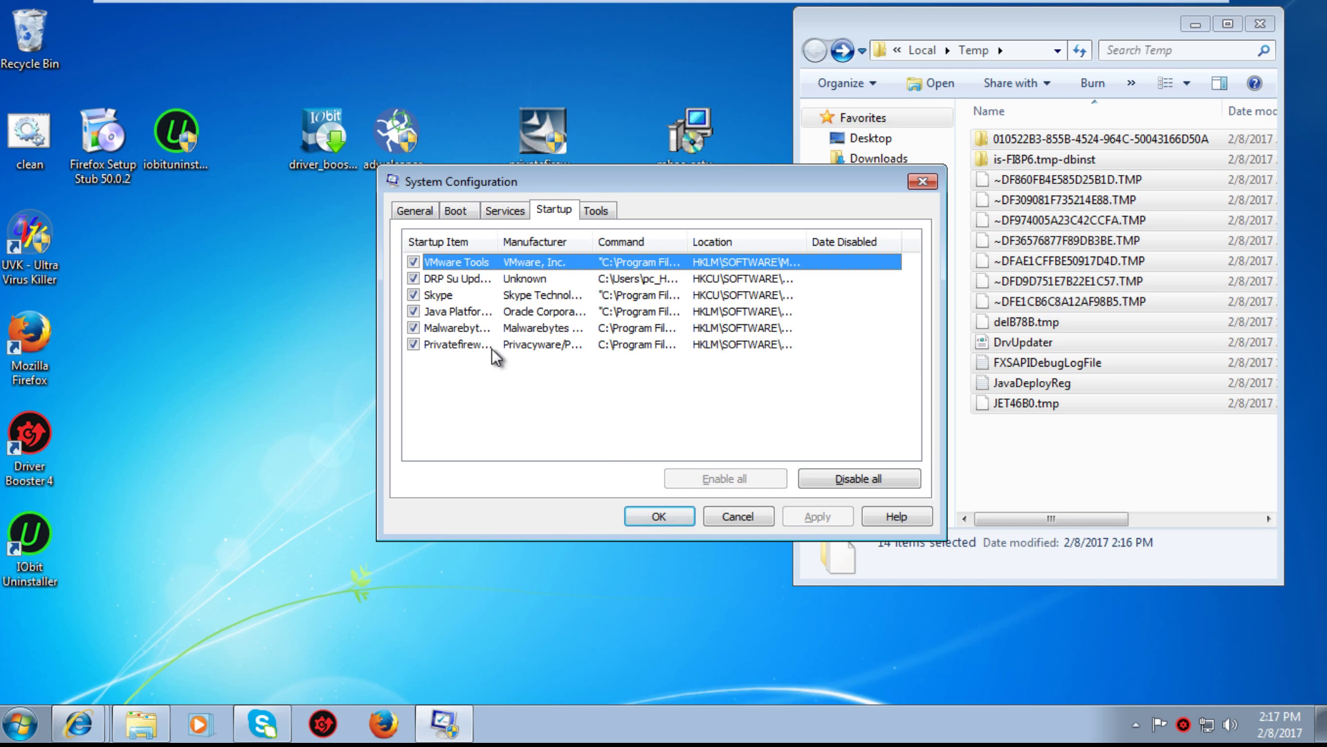
click(413, 279)
click(413, 295)
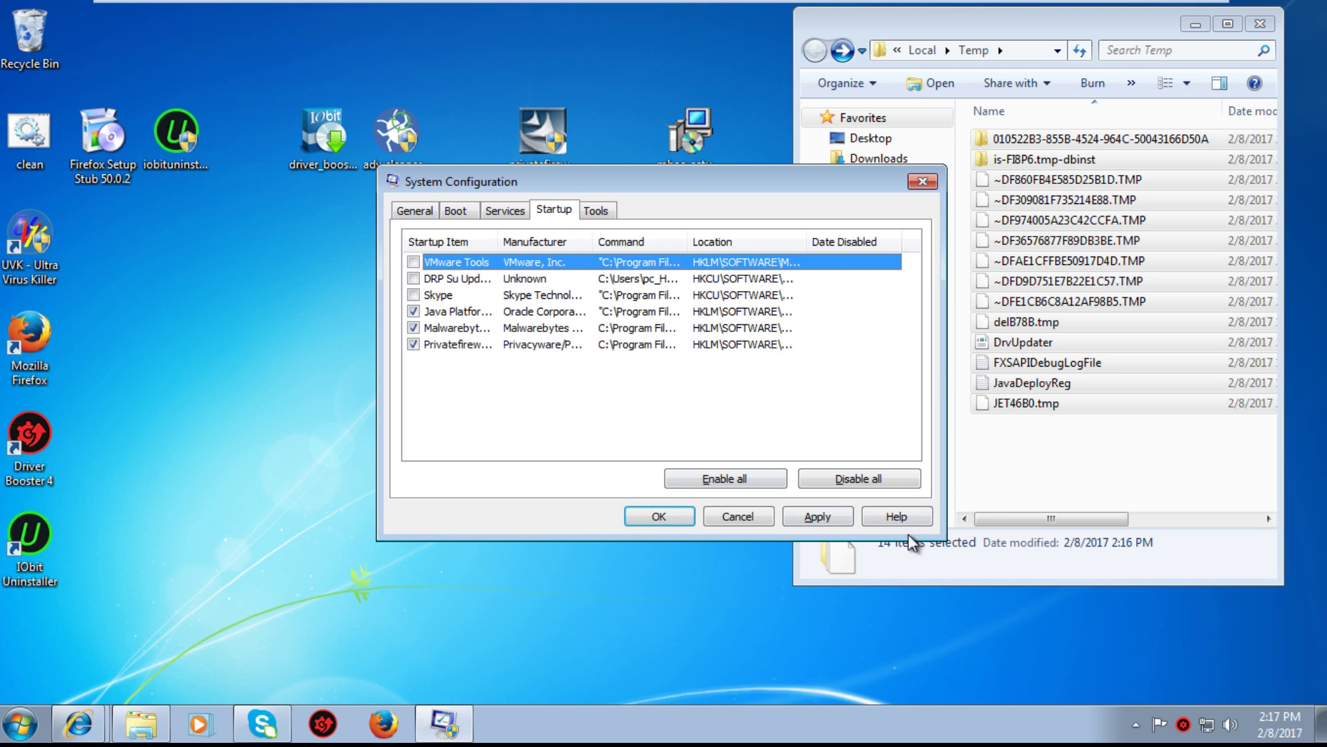
click(834, 522)
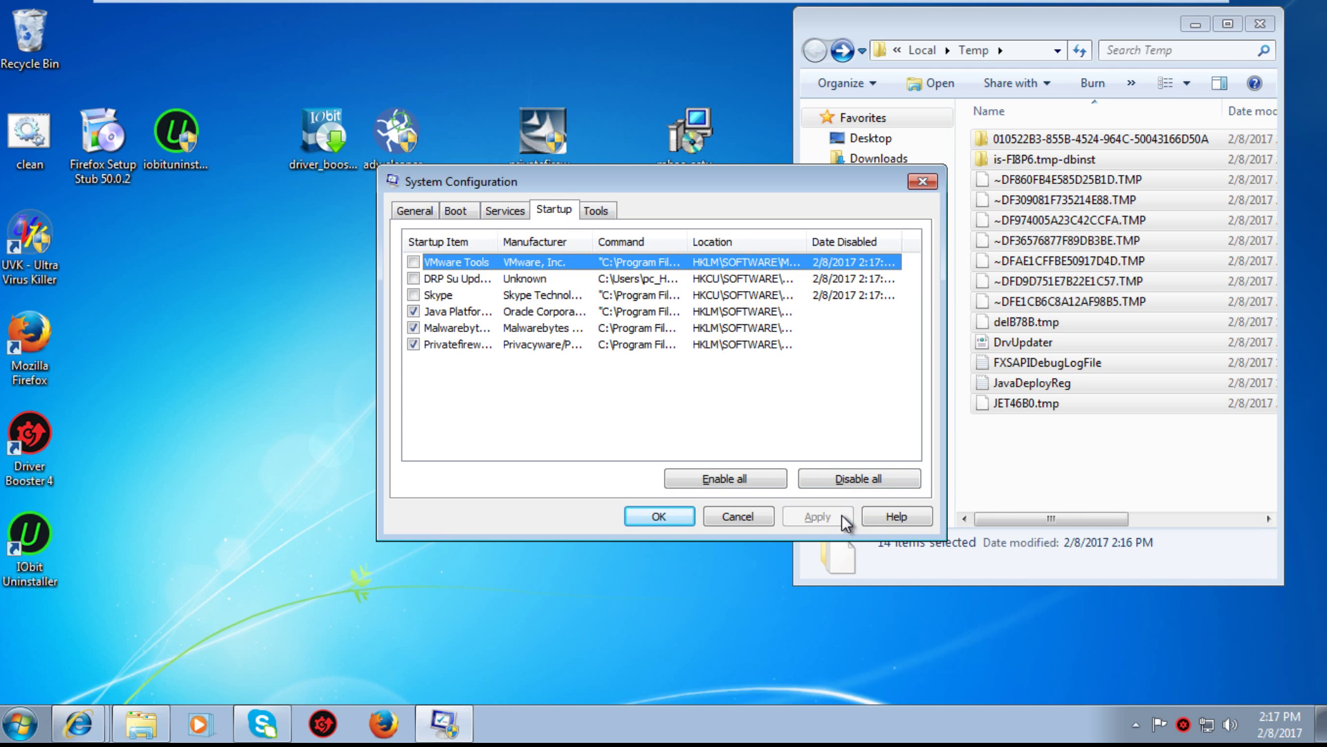
click(678, 521)
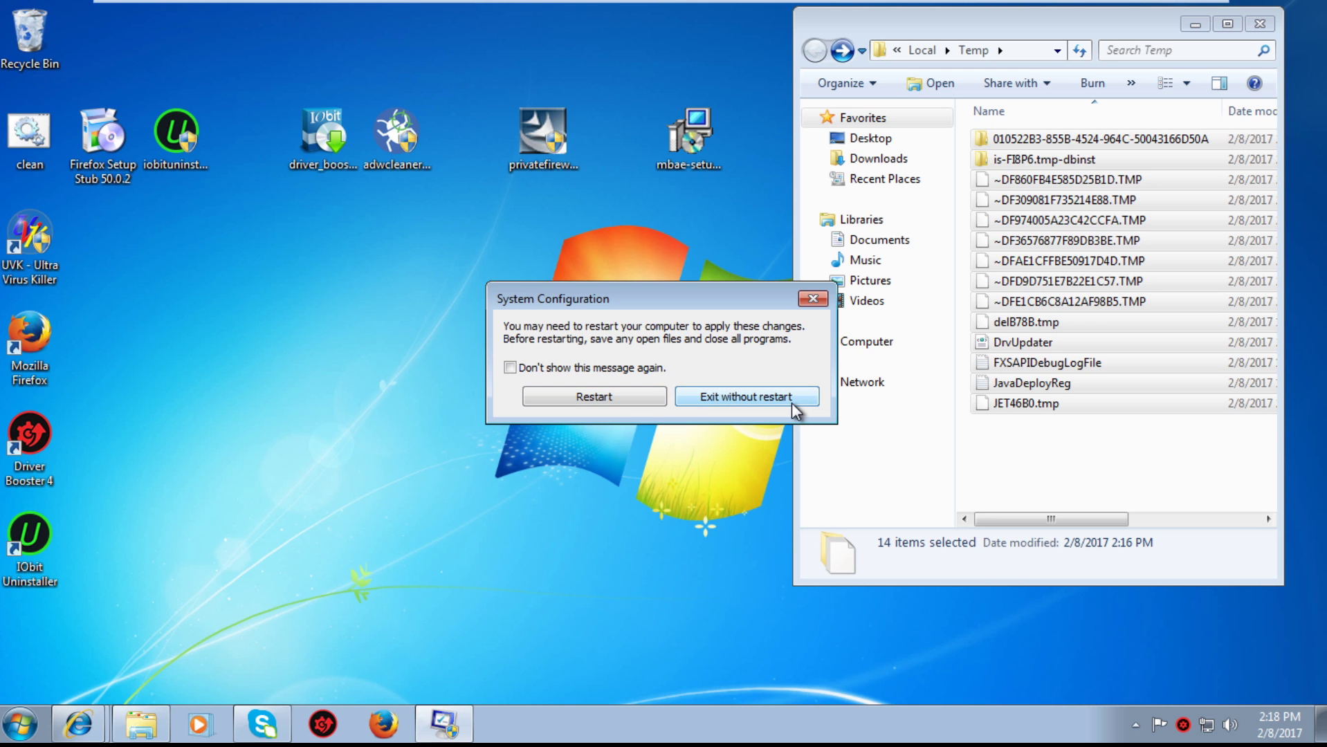
click(728, 395)
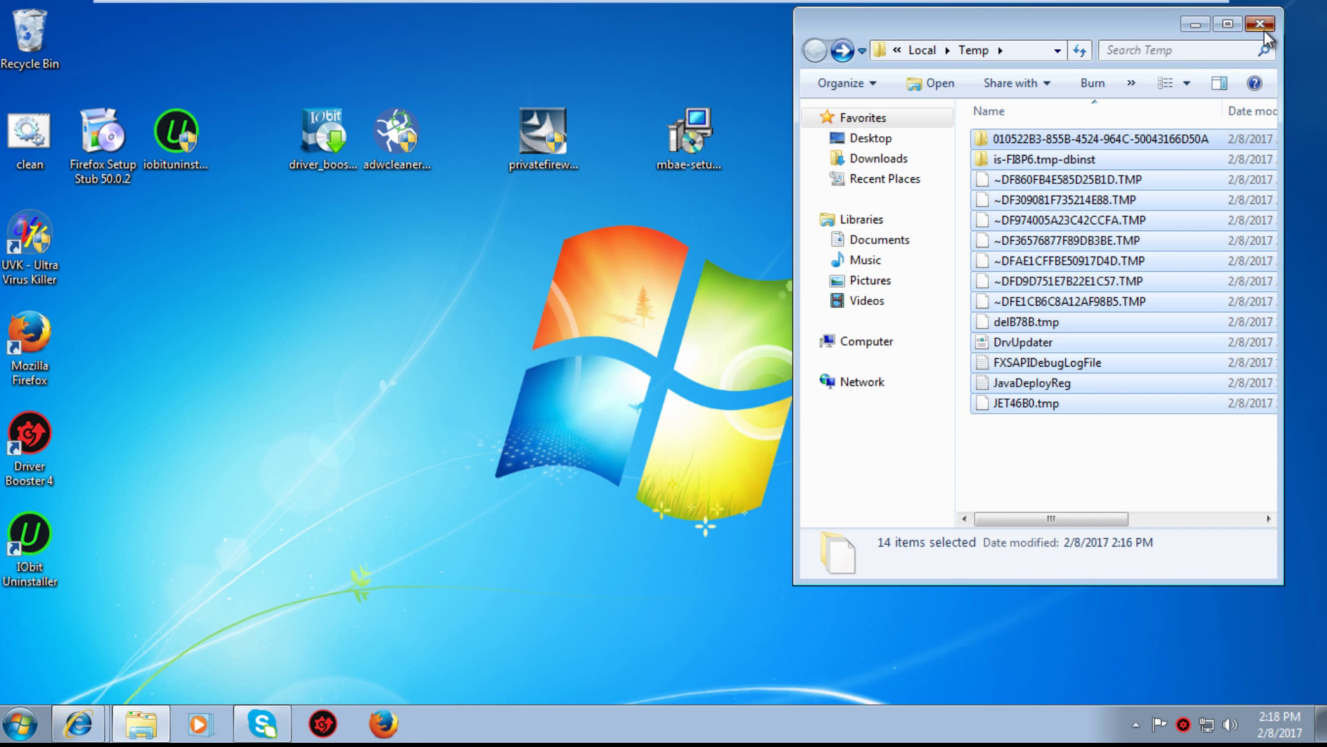
Close the Temp folder window and look through the list of all installed programs.
click(1244, 24)
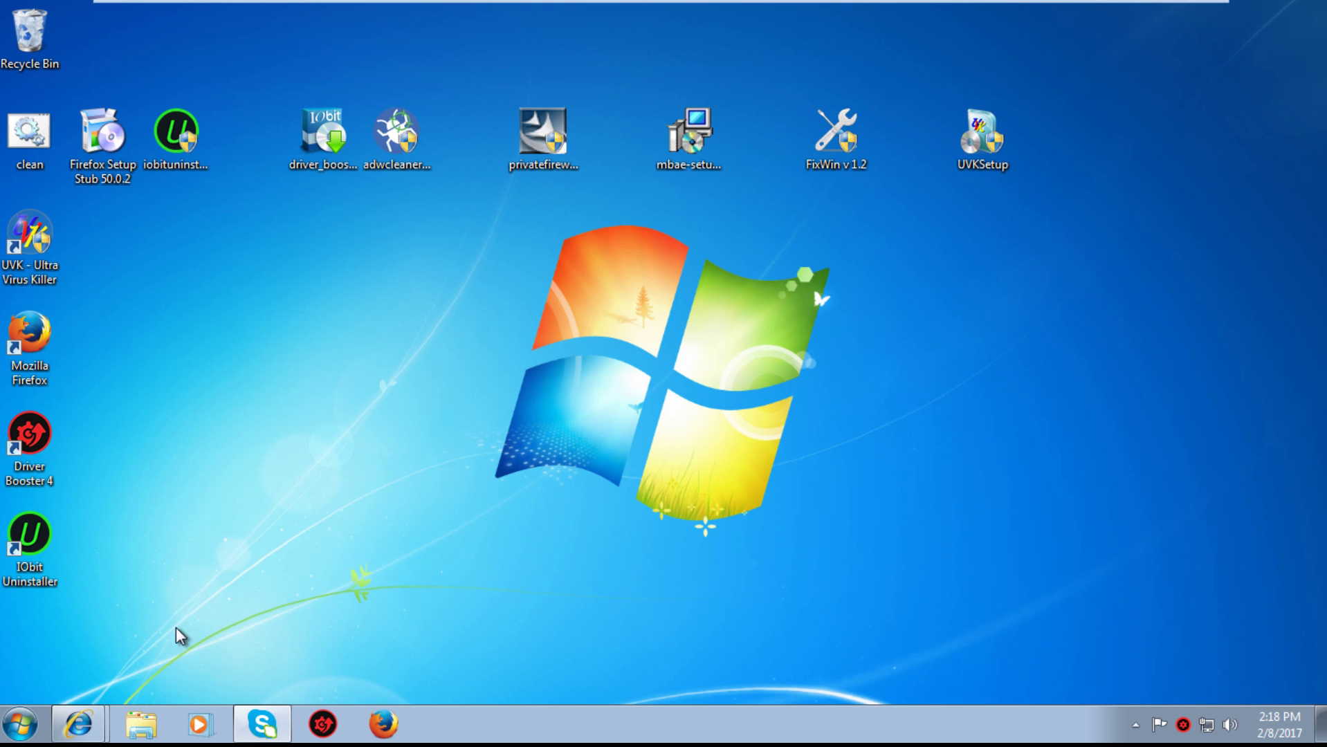
click(20, 724)
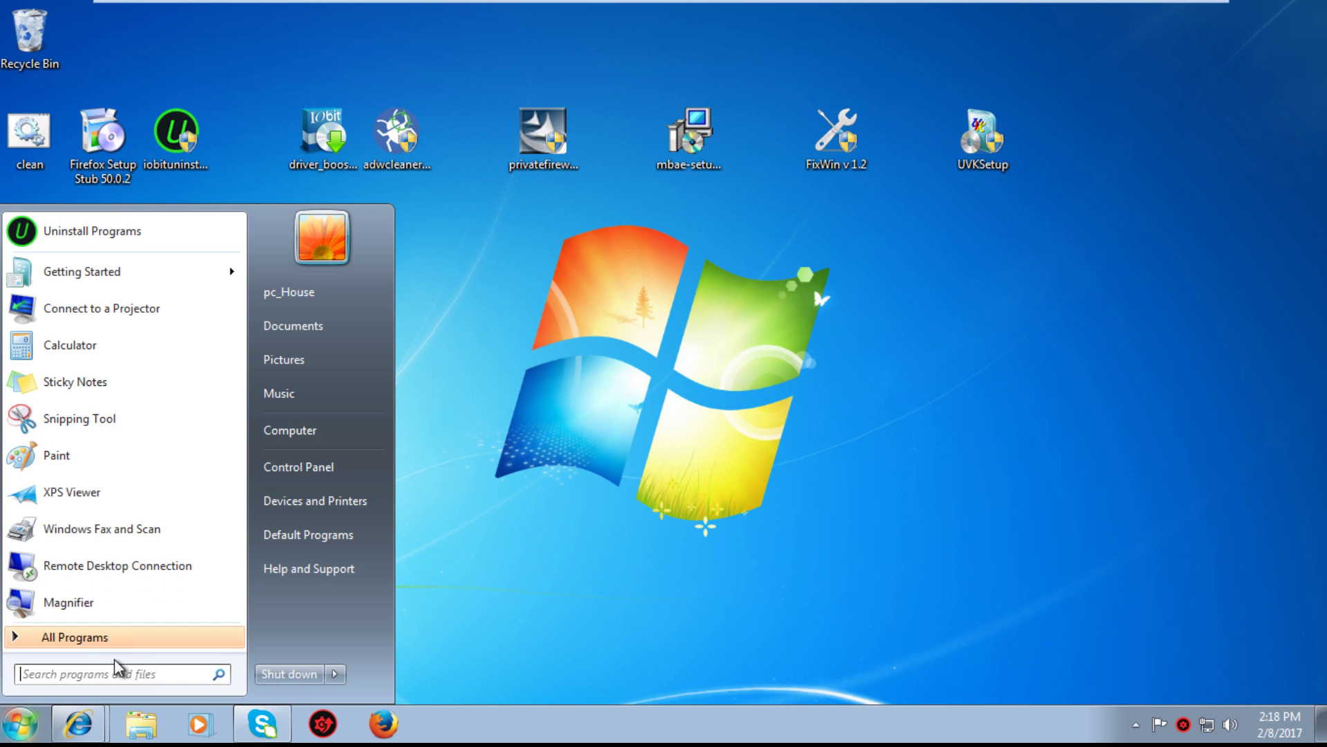
click(153, 639)
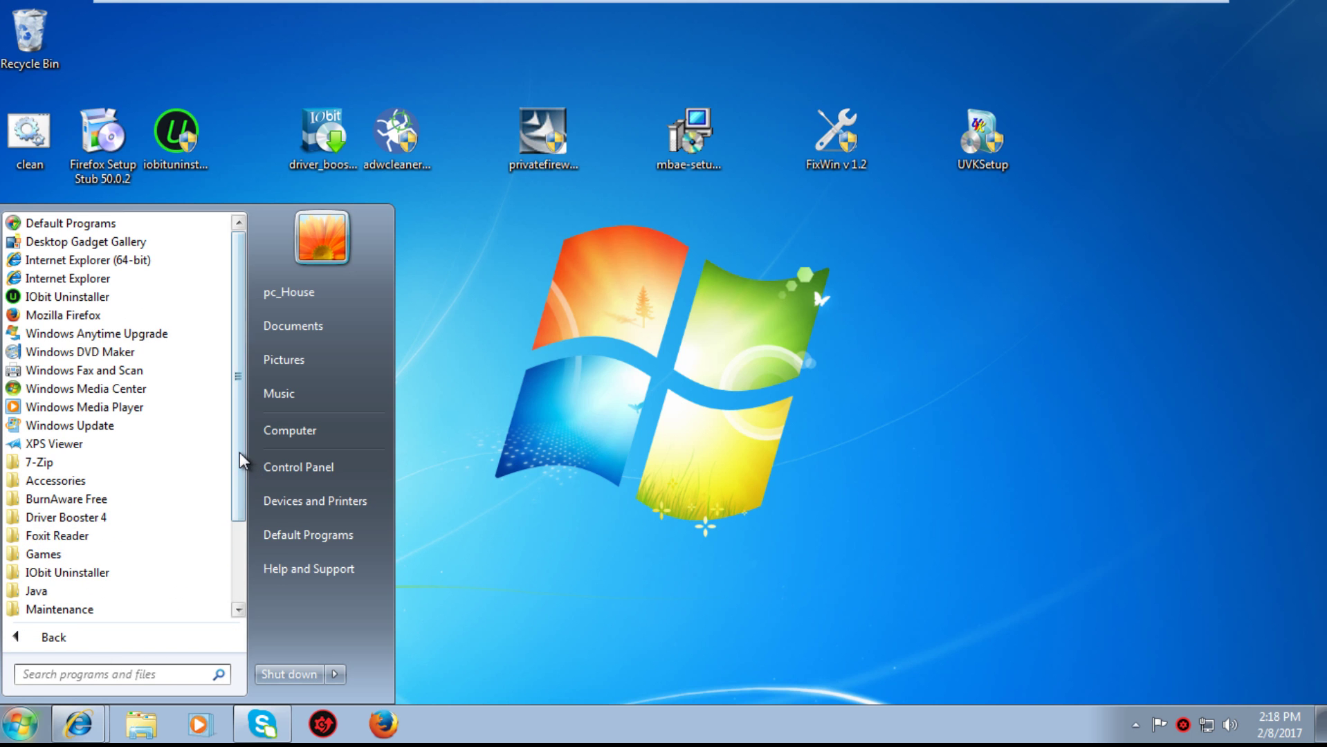
scroll(239, 459, down, 1)
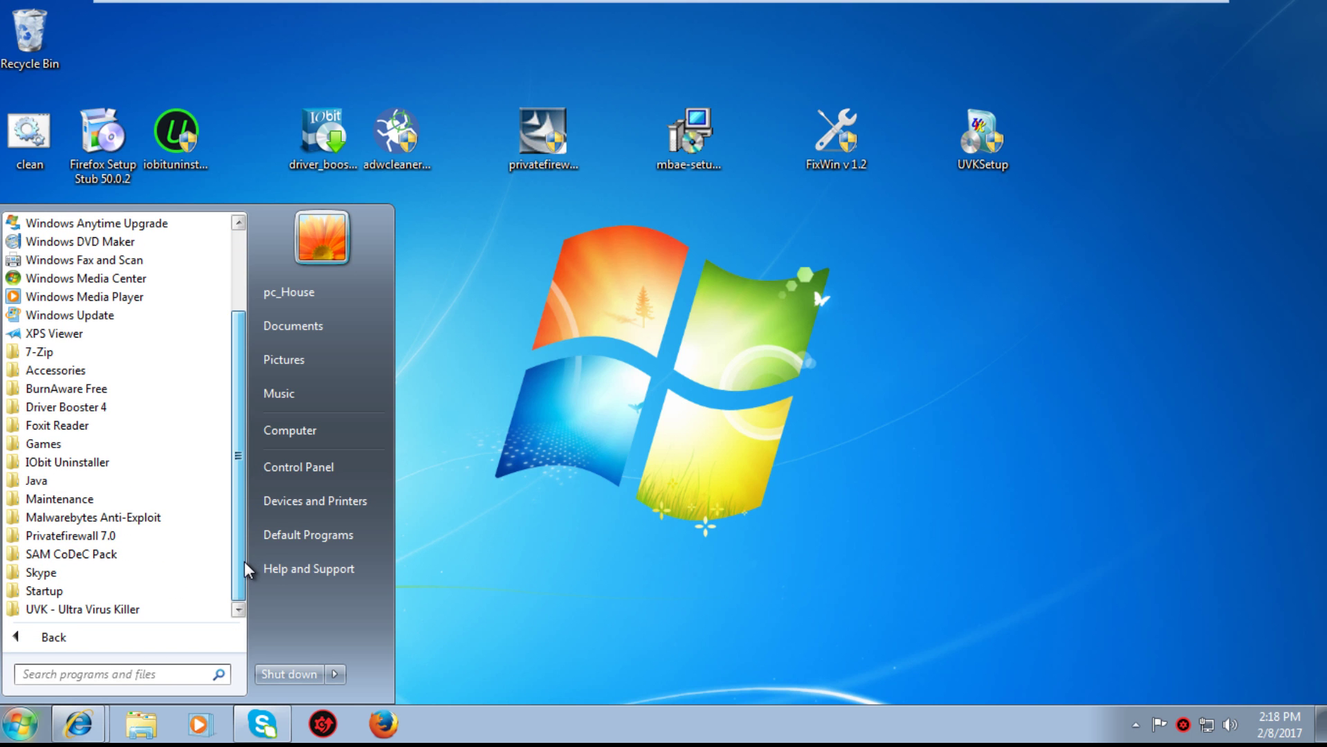
click(698, 467)
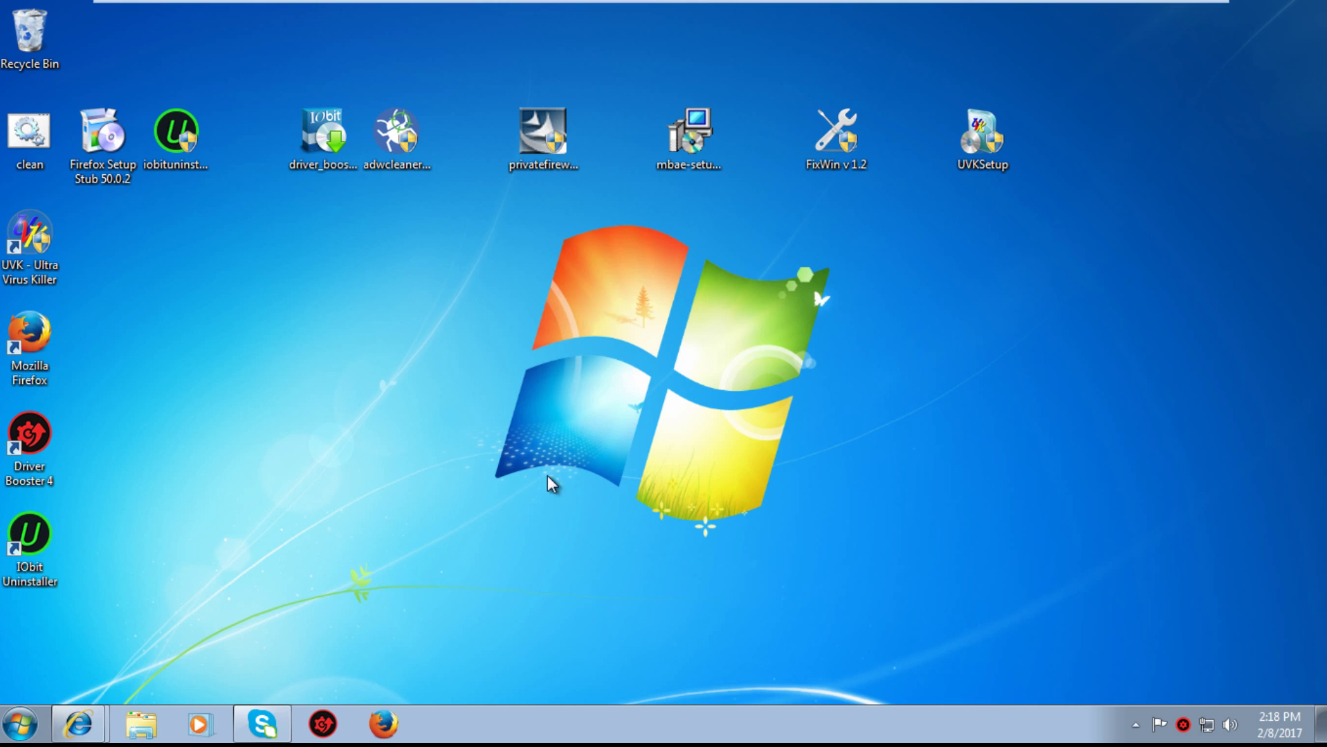
Point out the clean script on the desktop, search the programs for SC, and open Task Scheduler.
click(19, 724)
click(457, 249)
click(29, 139)
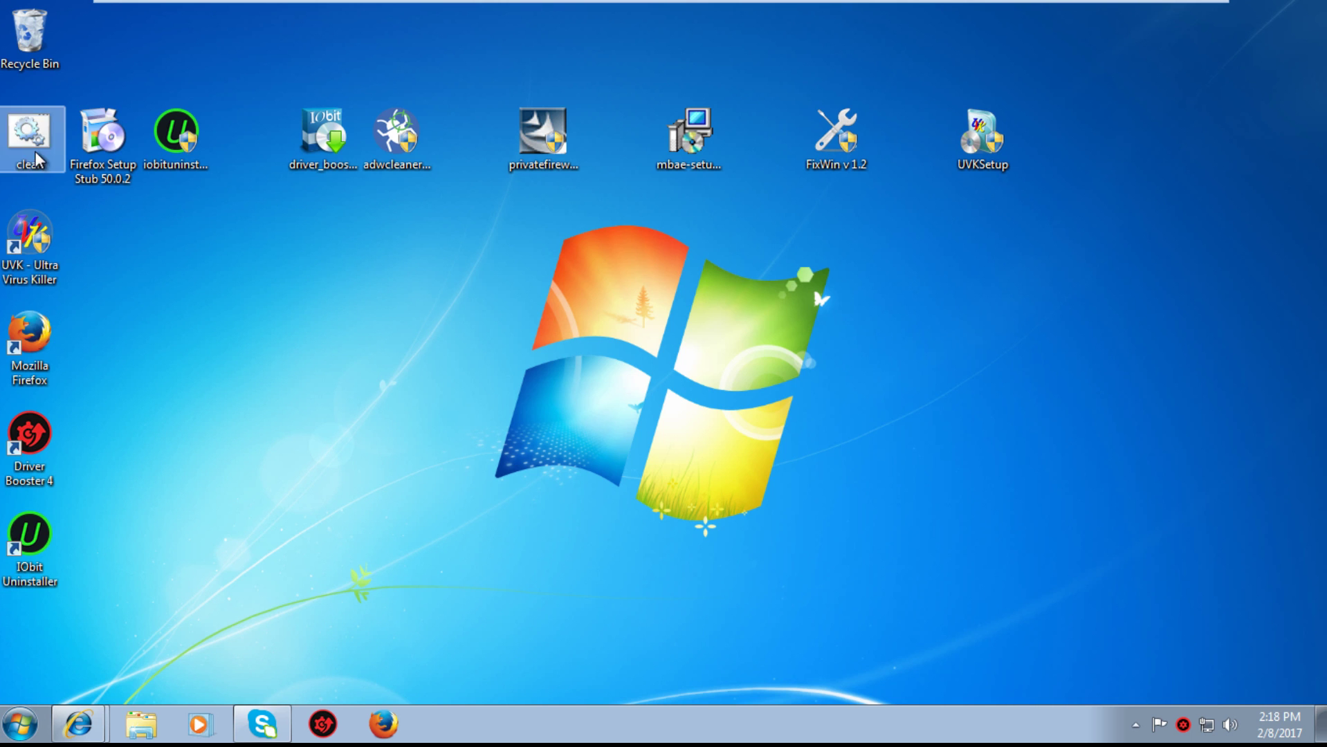
click(19, 723)
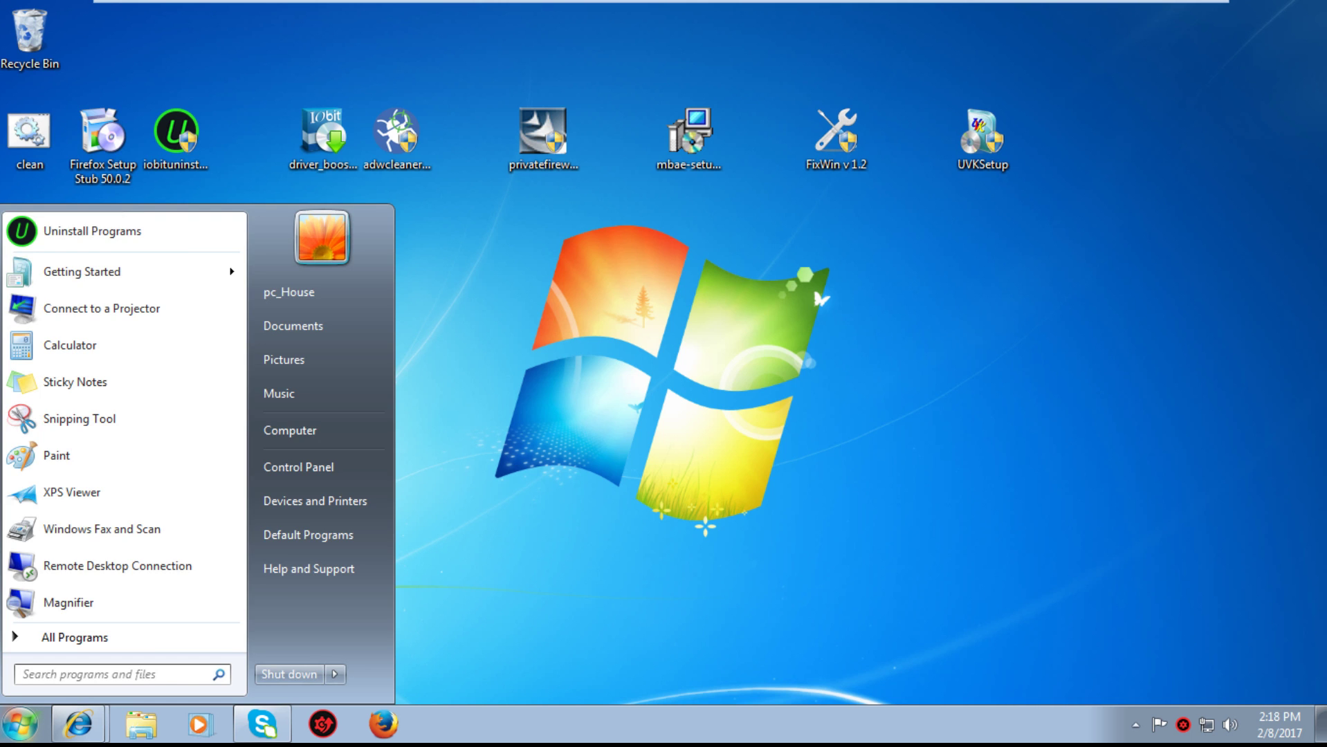
text(SC)
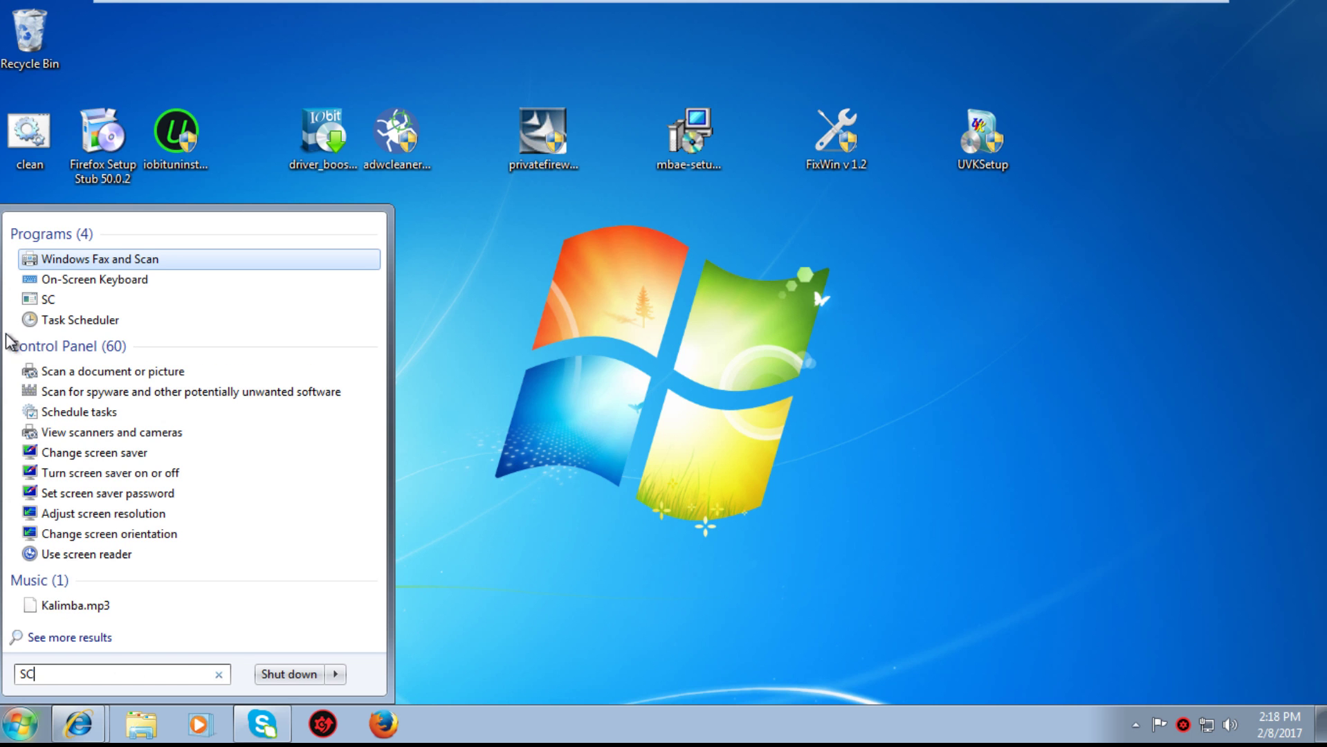
click(95, 422)
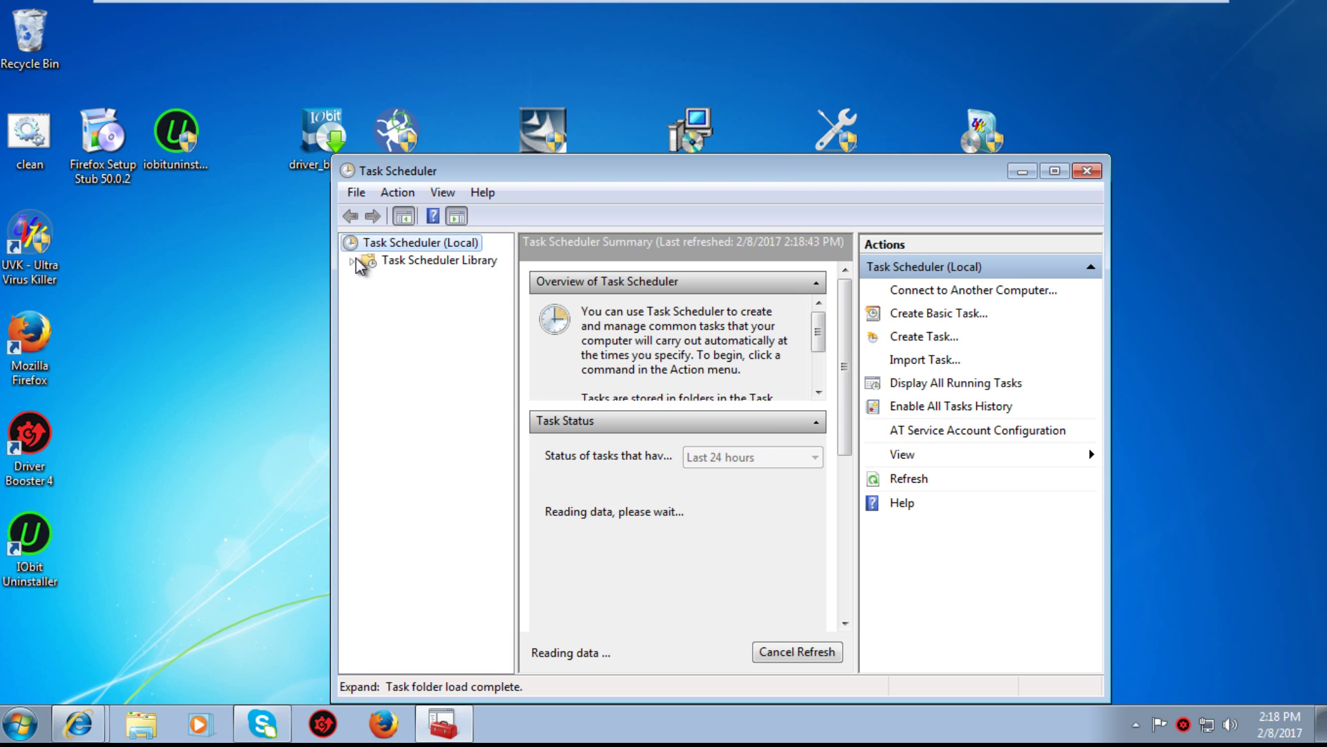
Start a basic task named CLEAN with the description "THIS BATCH IS USED TO CLEAN JUNK FILES." and continue to its trigger settings.
click(941, 317)
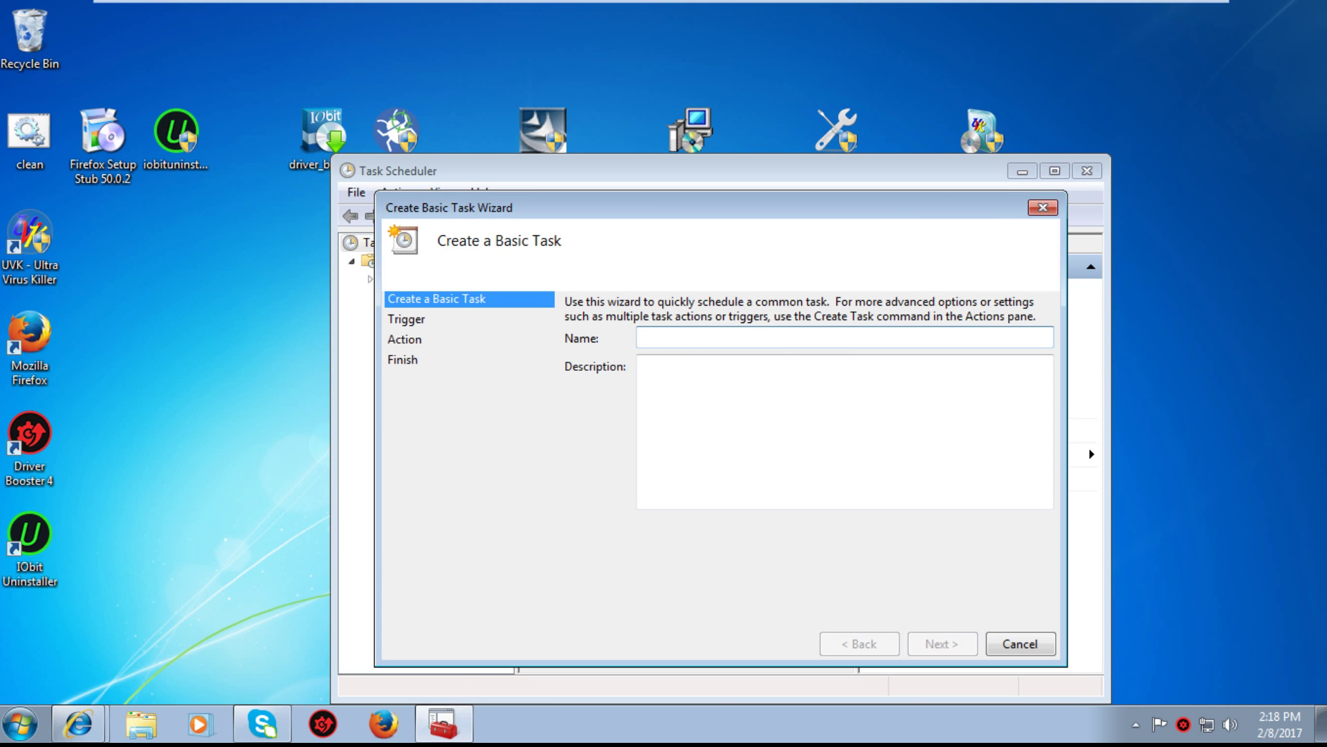
text(CLEA)
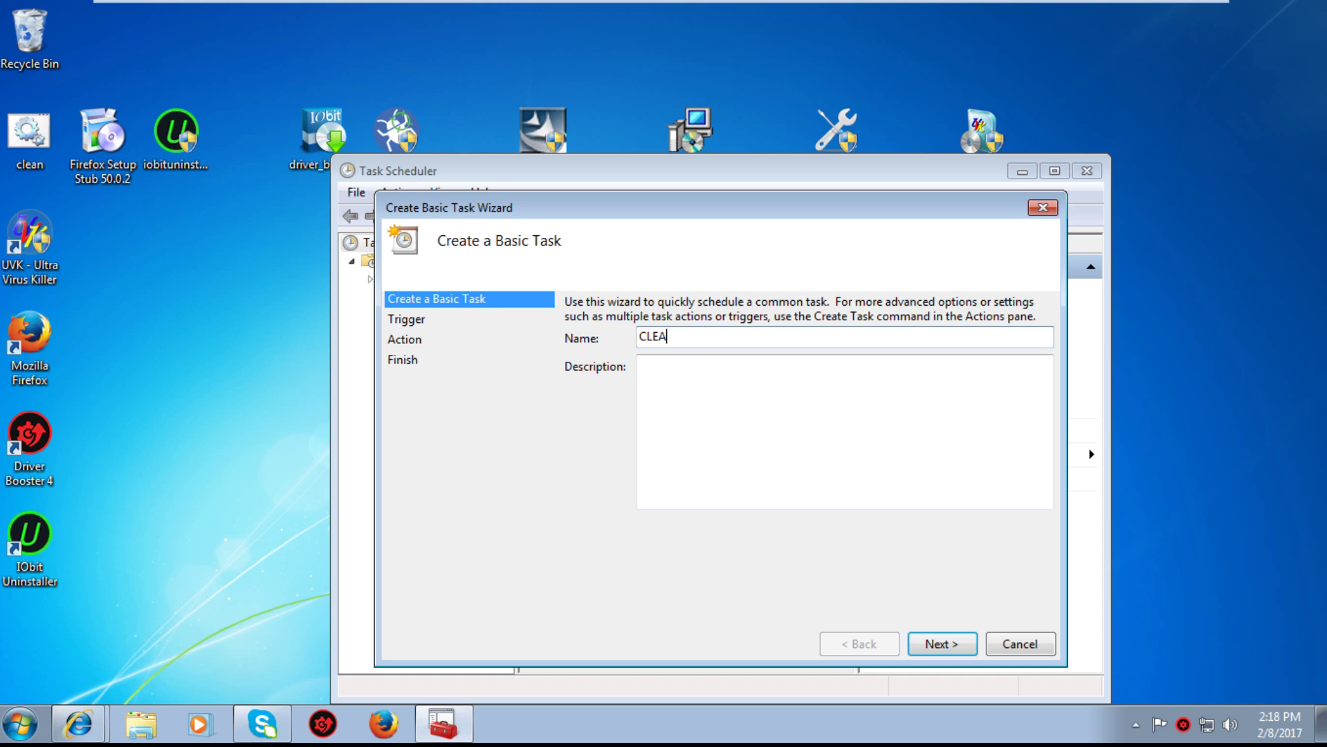
text(N)
click(817, 459)
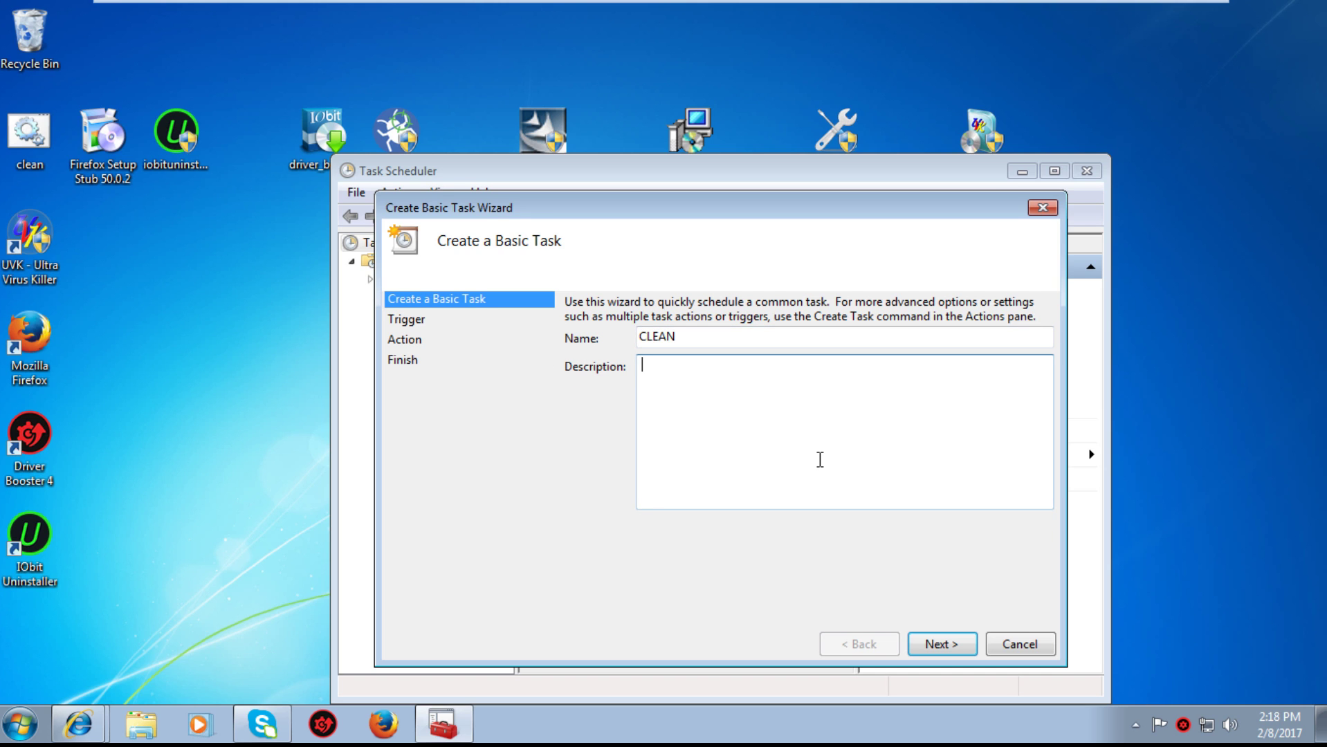
text(THIS BATCH IS USED )
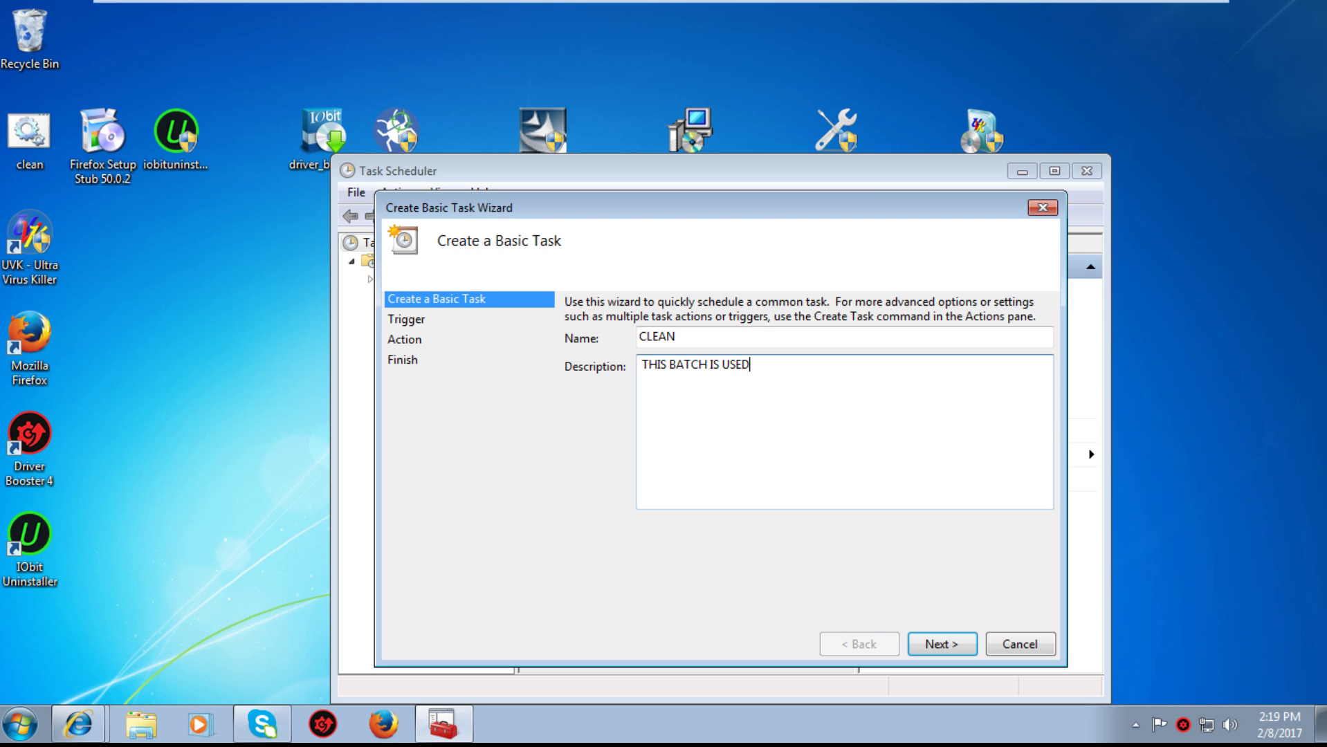
text(TO CLEAN JUNK FILES.)
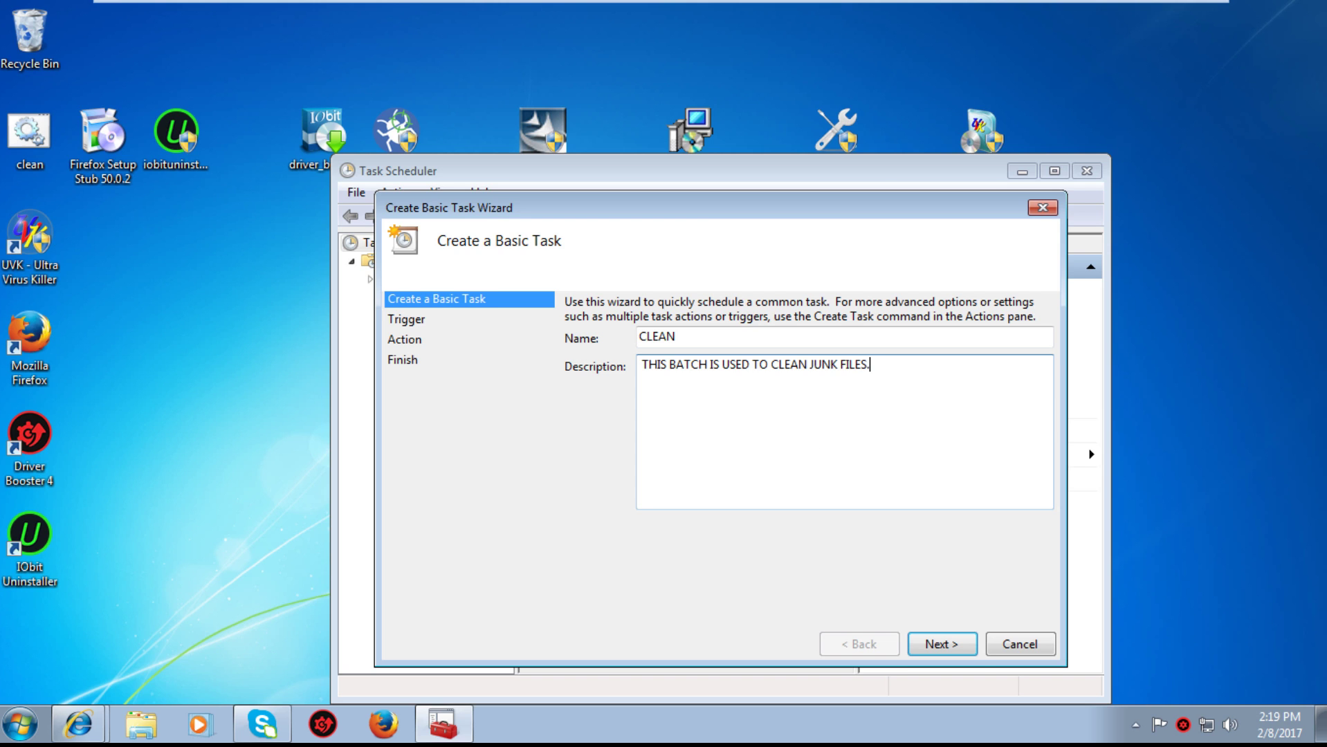
click(950, 649)
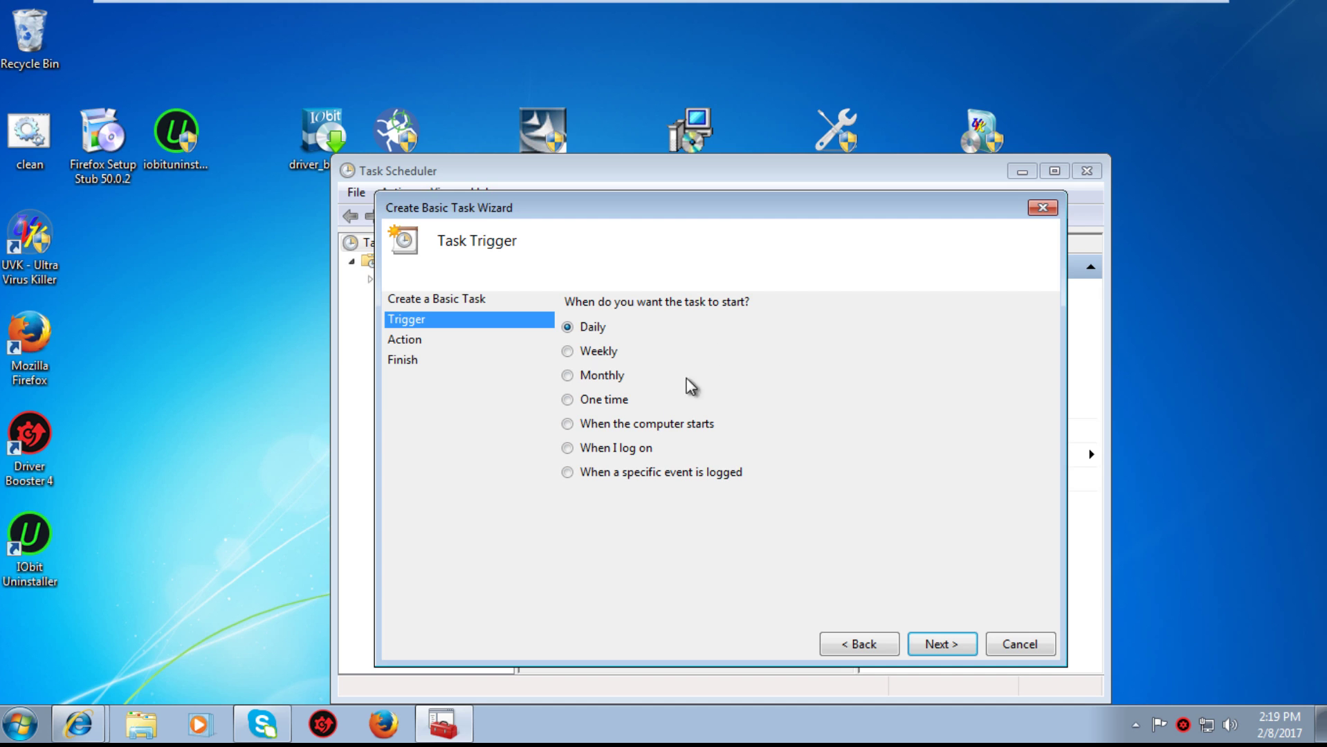
Set the task to trigger when the computer starts and keep Start a program as its action.
click(621, 448)
click(960, 642)
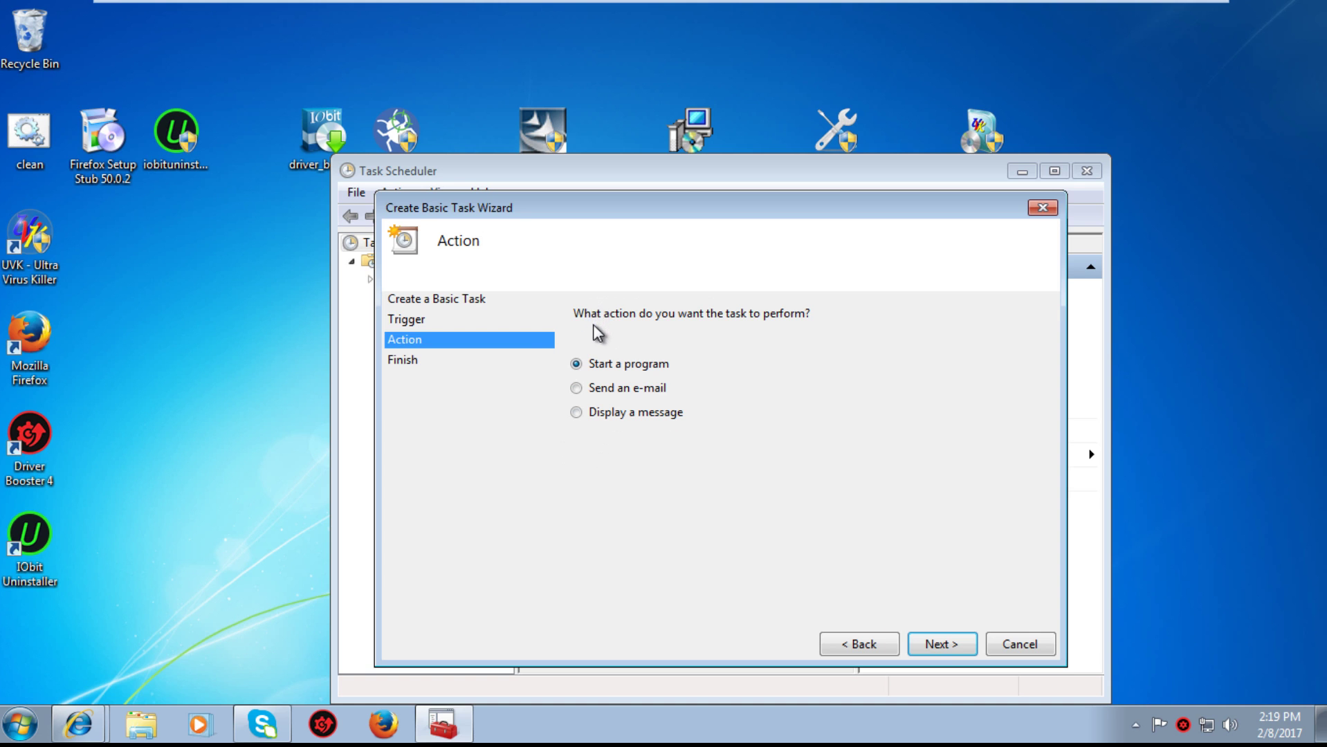
click(870, 640)
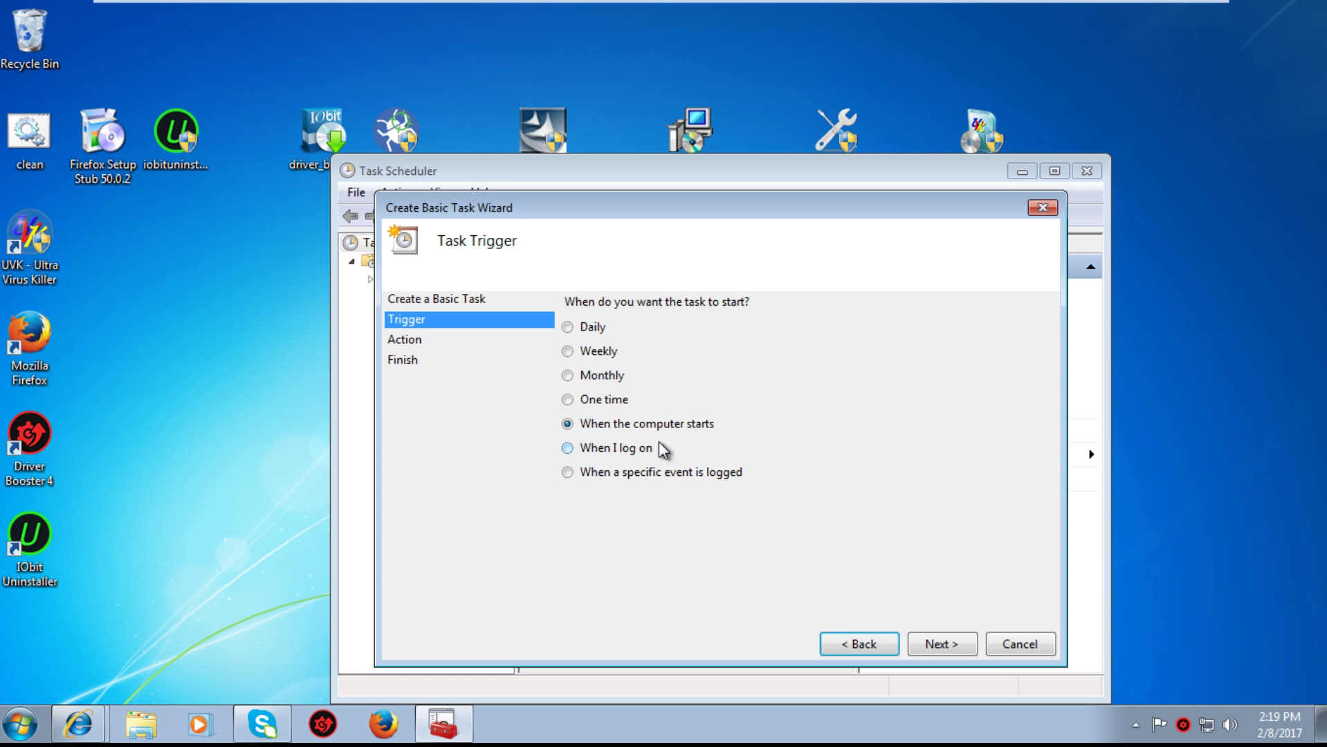
click(935, 645)
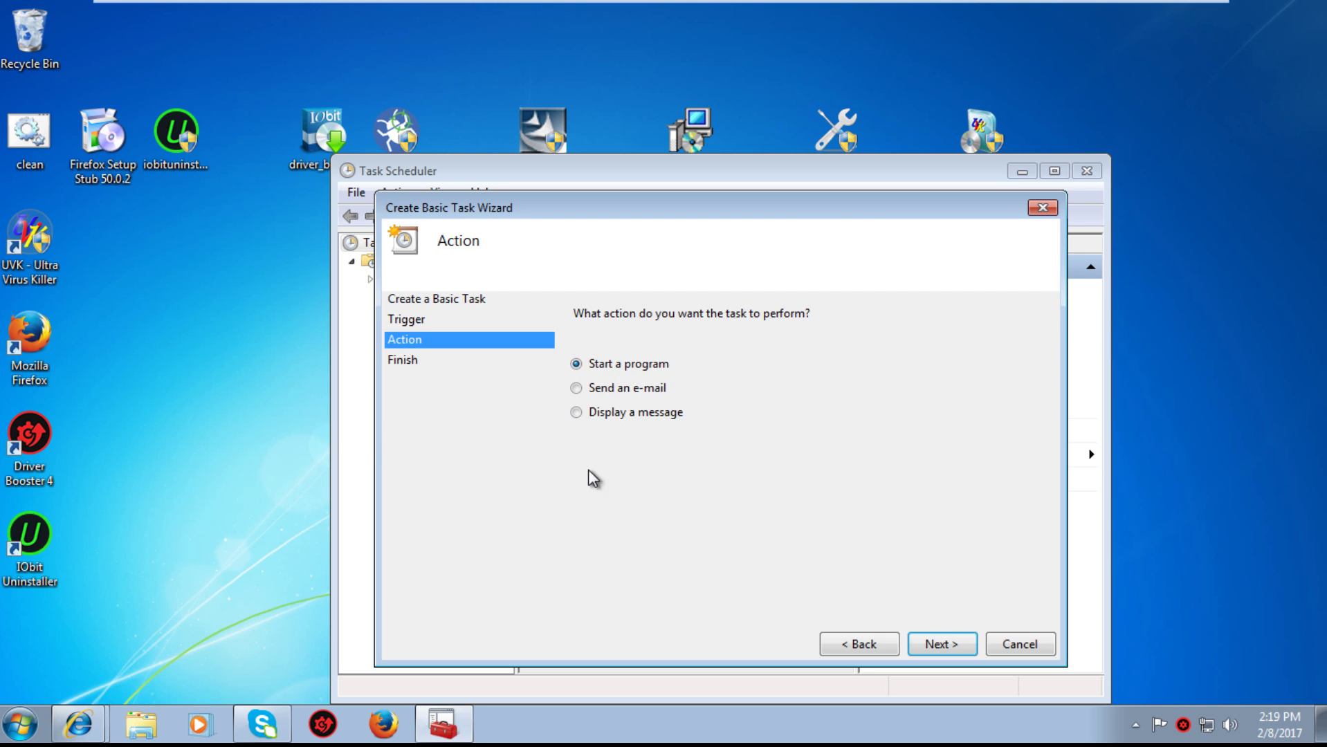
click(942, 643)
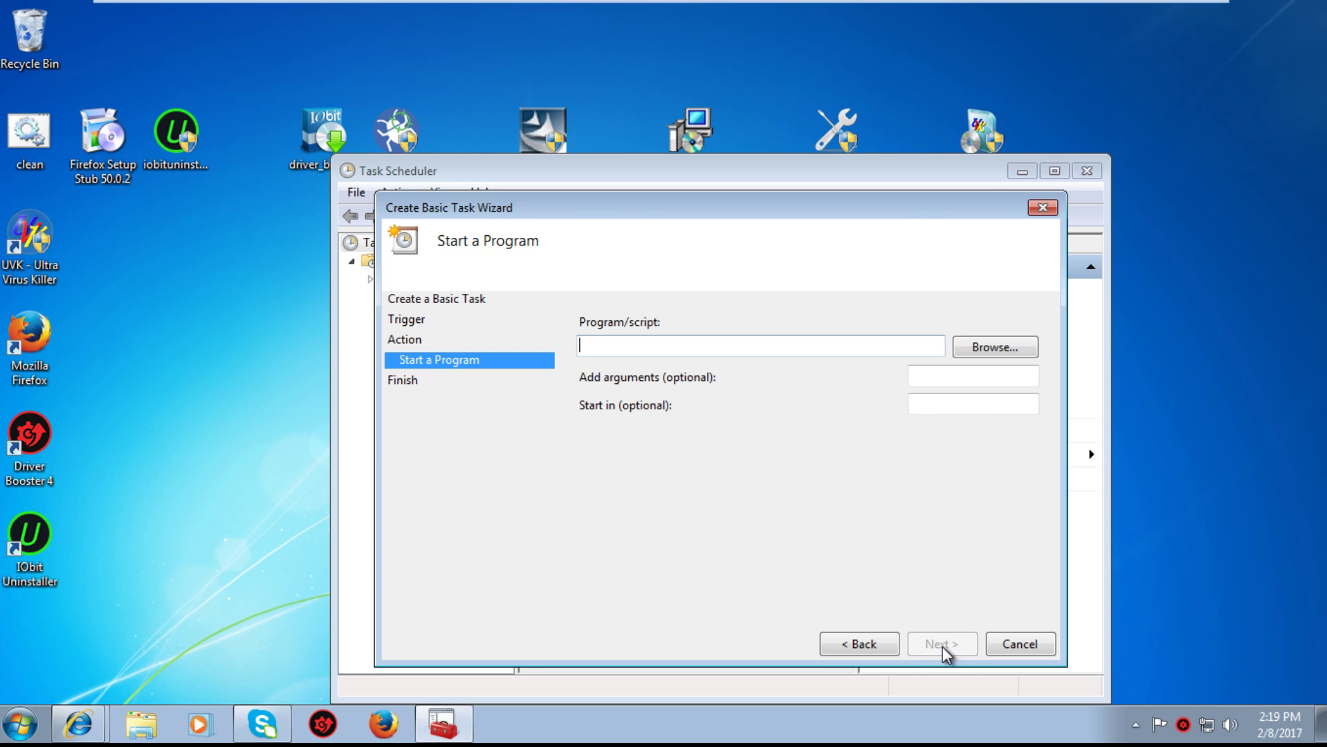
Choose the clean batch file on the desktop as the program the task starts.
click(1004, 348)
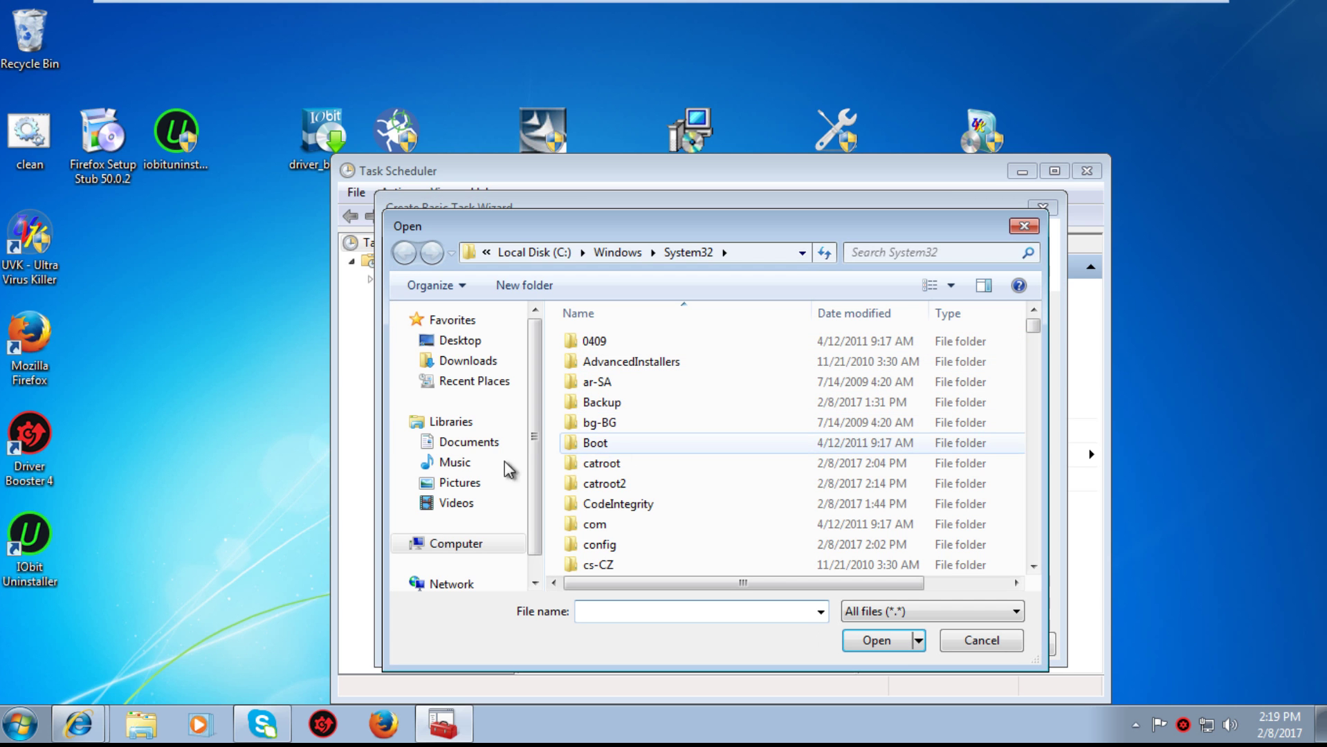
click(483, 342)
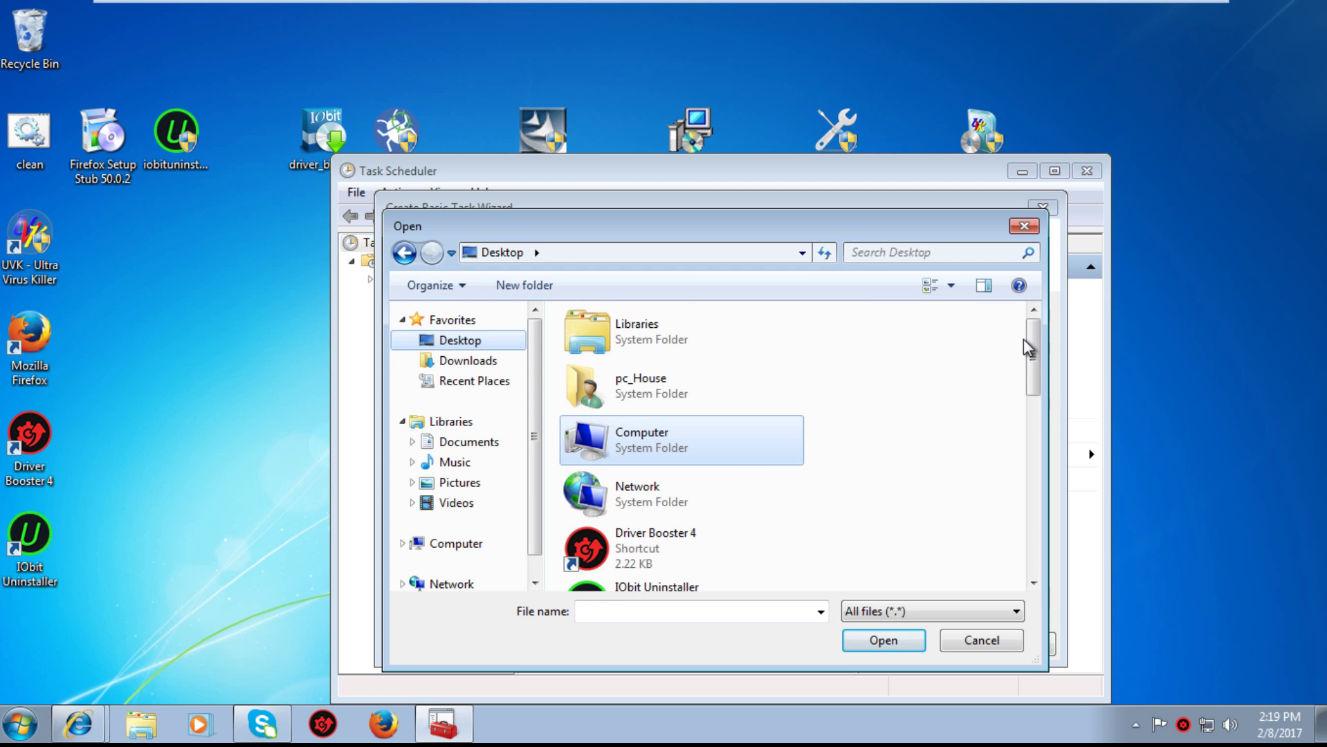
scroll(830, 346, down, 10)
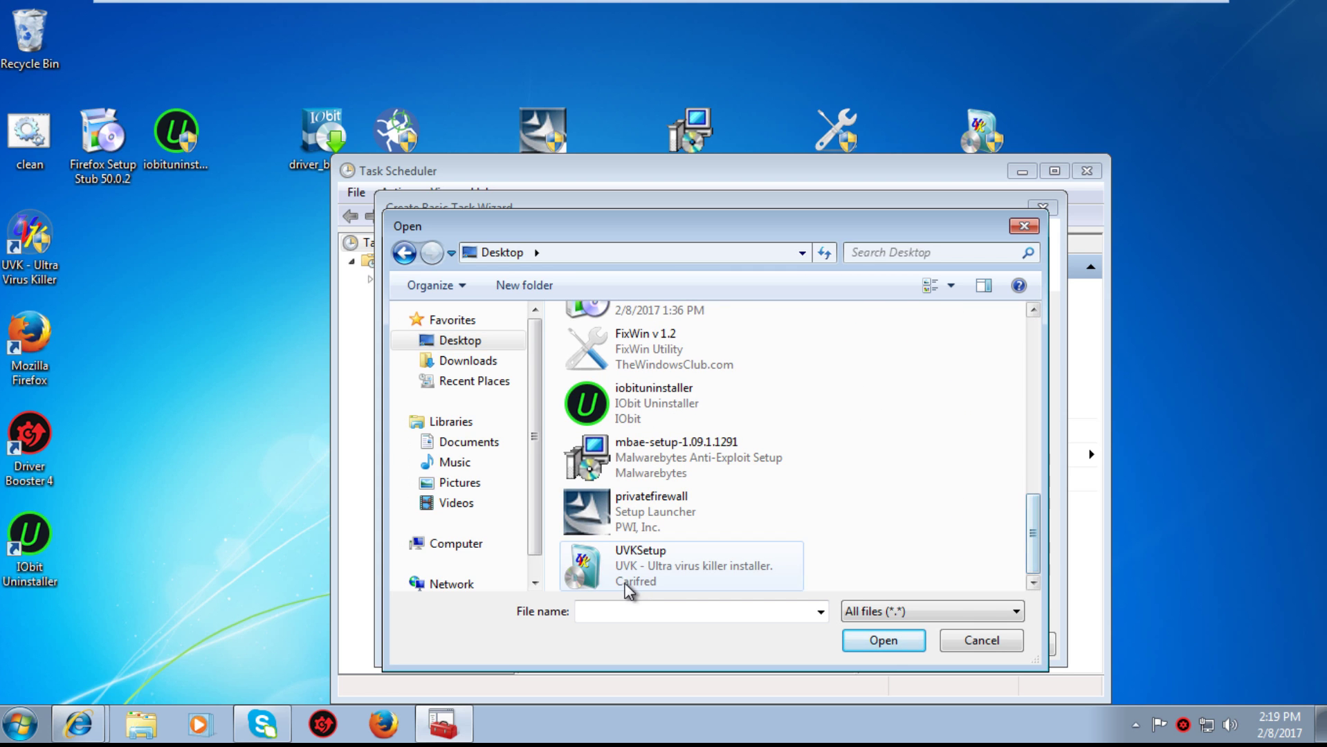
click(974, 608)
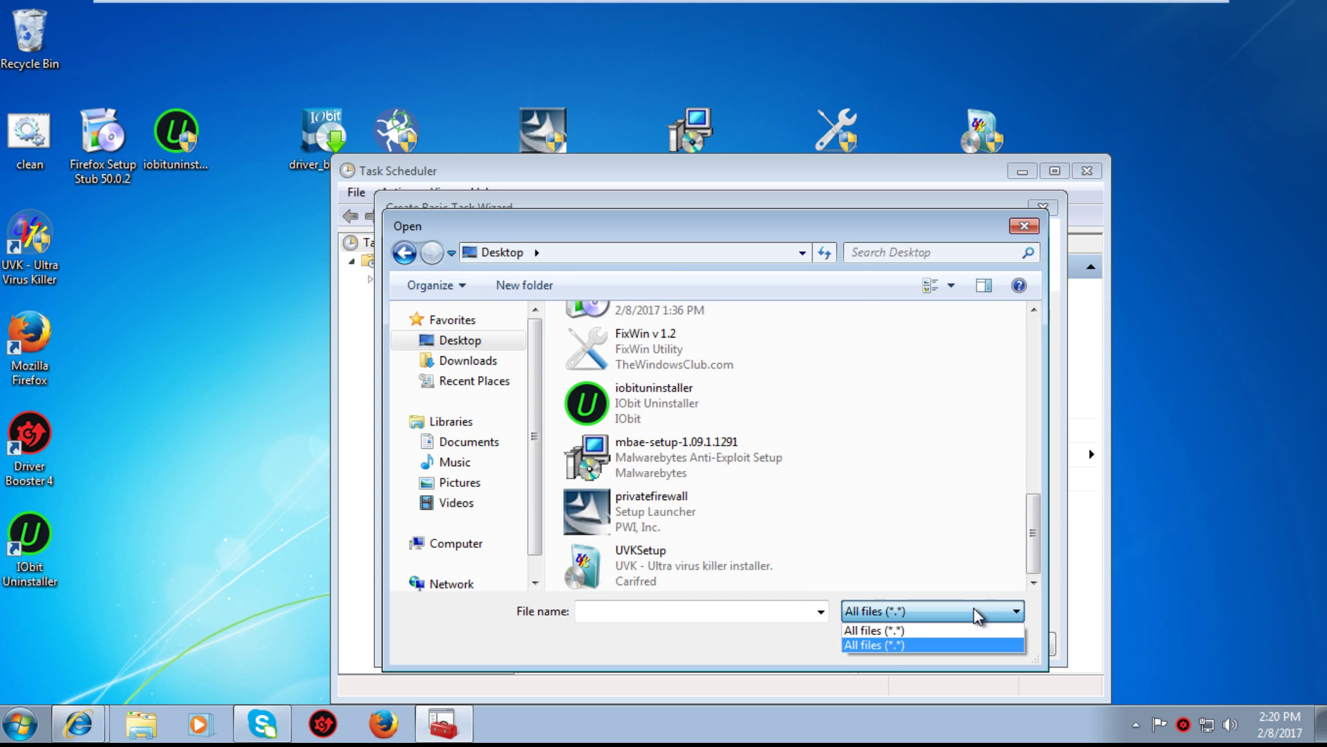
click(973, 606)
drag(1032, 540, 1032, 513)
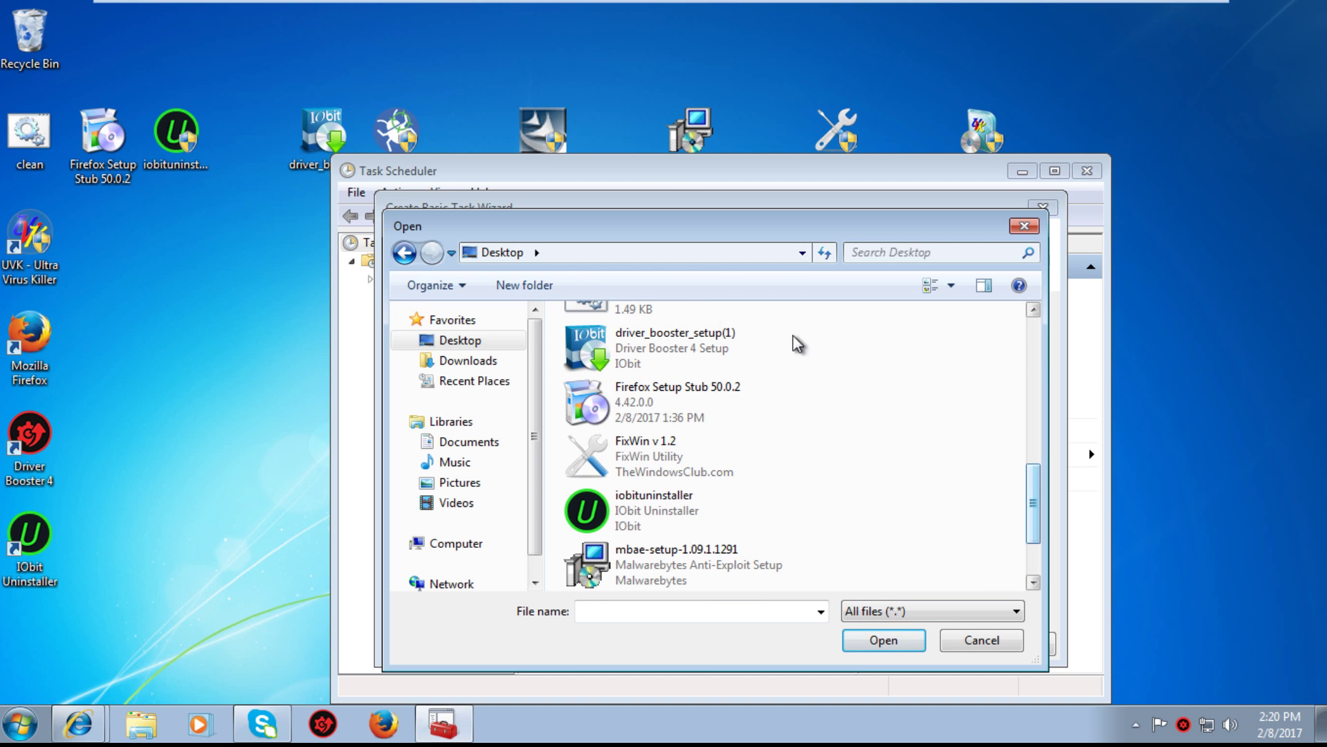
click(654, 315)
click(885, 648)
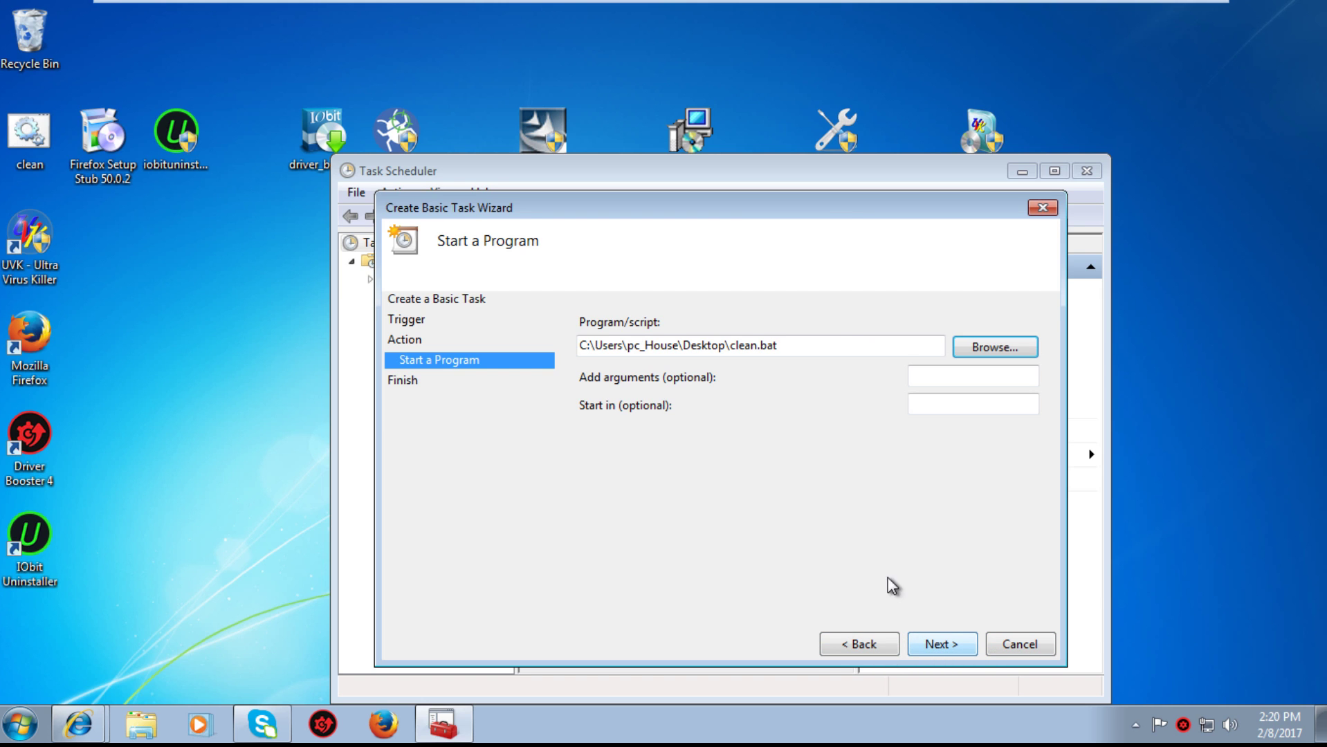
Leave the optional arguments empty and finish creating the CLEAN task.
click(945, 375)
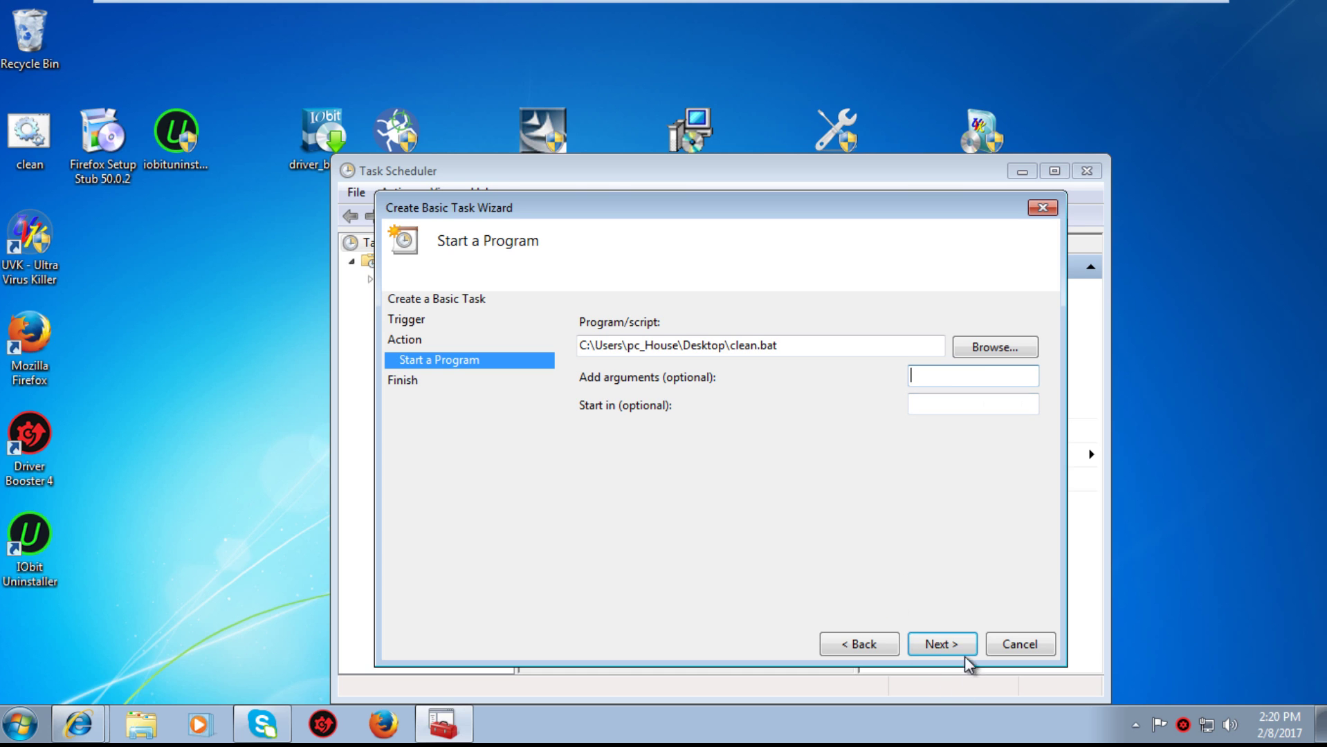
click(941, 644)
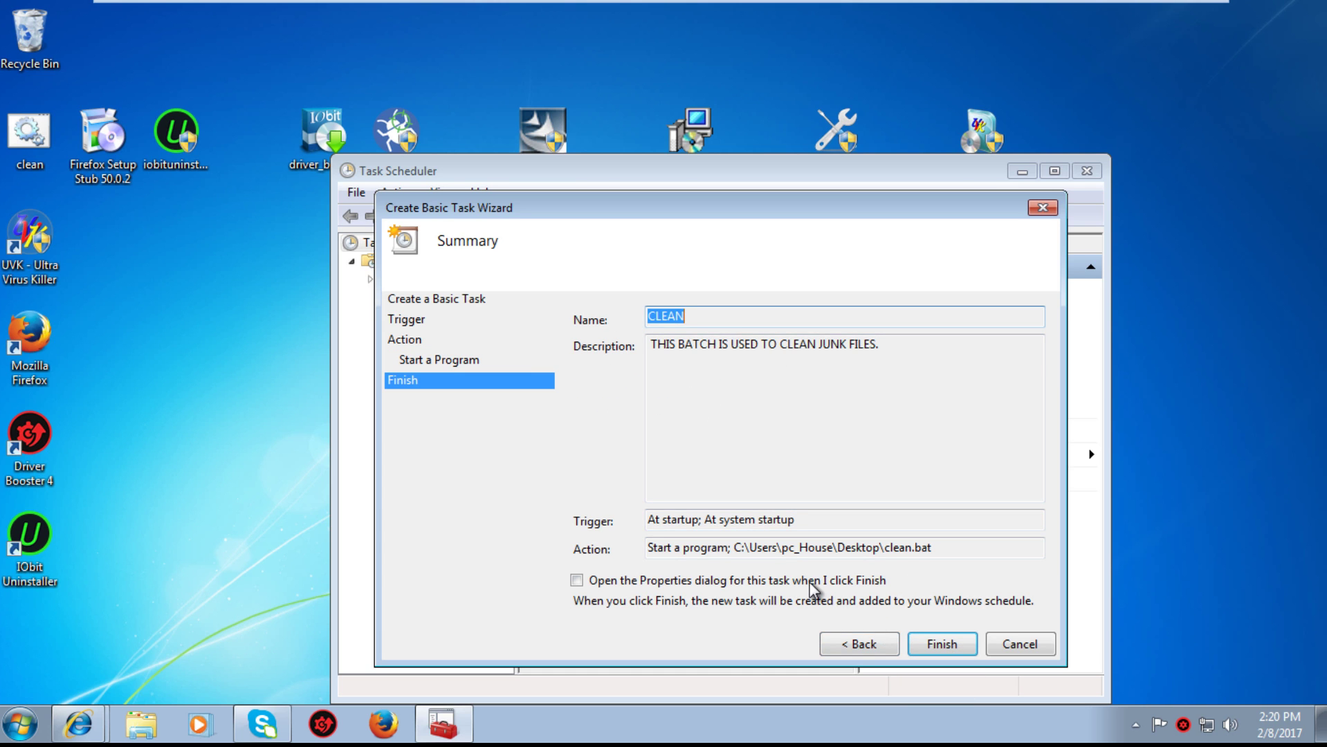
click(955, 640)
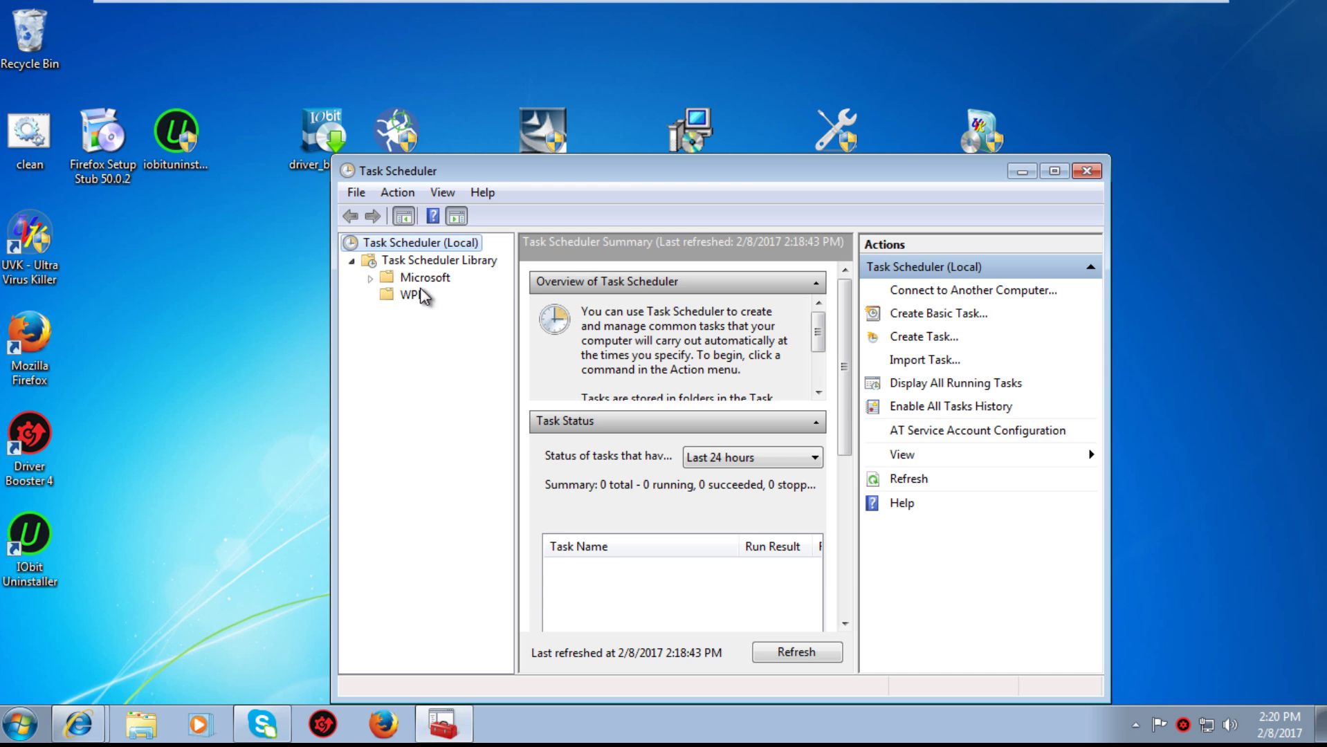
Find the CLEAN task in the Task Scheduler Library, maximize the window, and view the task's triggers and conditions.
click(370, 278)
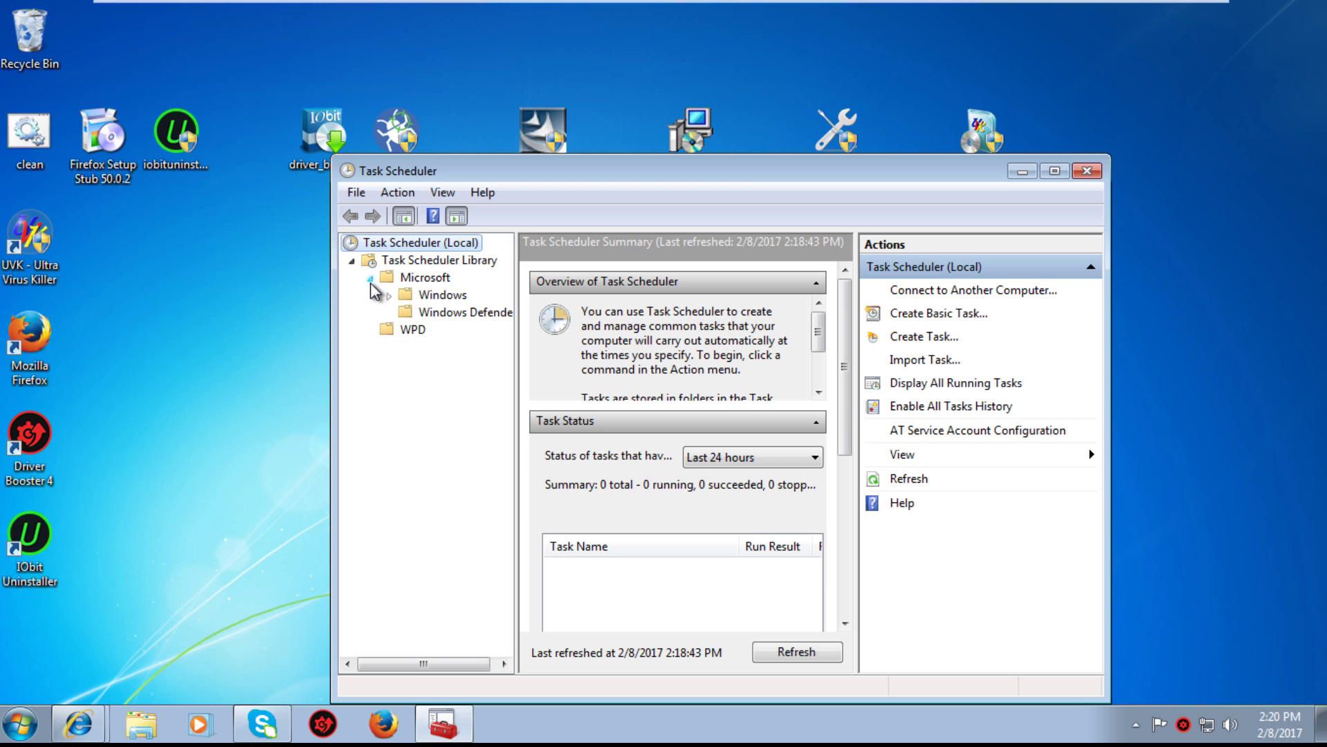
click(431, 276)
double_click(431, 276)
double_click(450, 258)
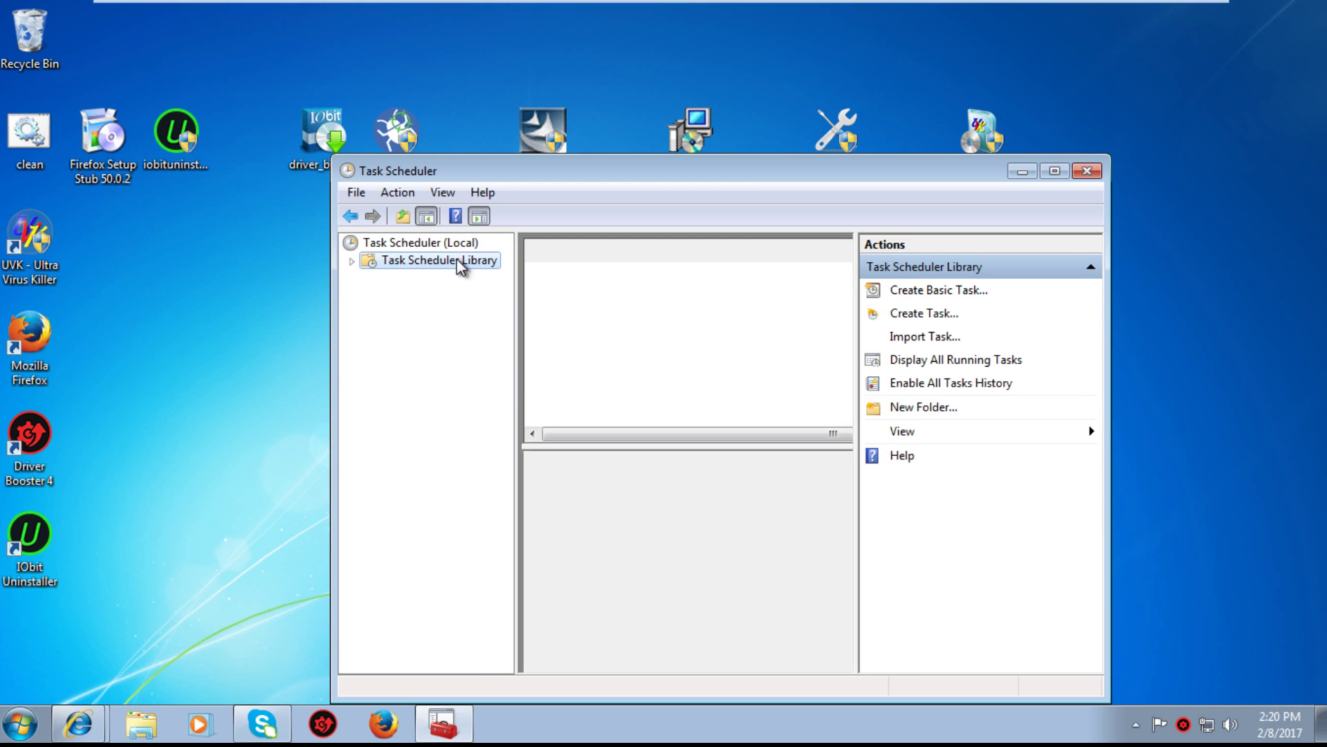
click(575, 311)
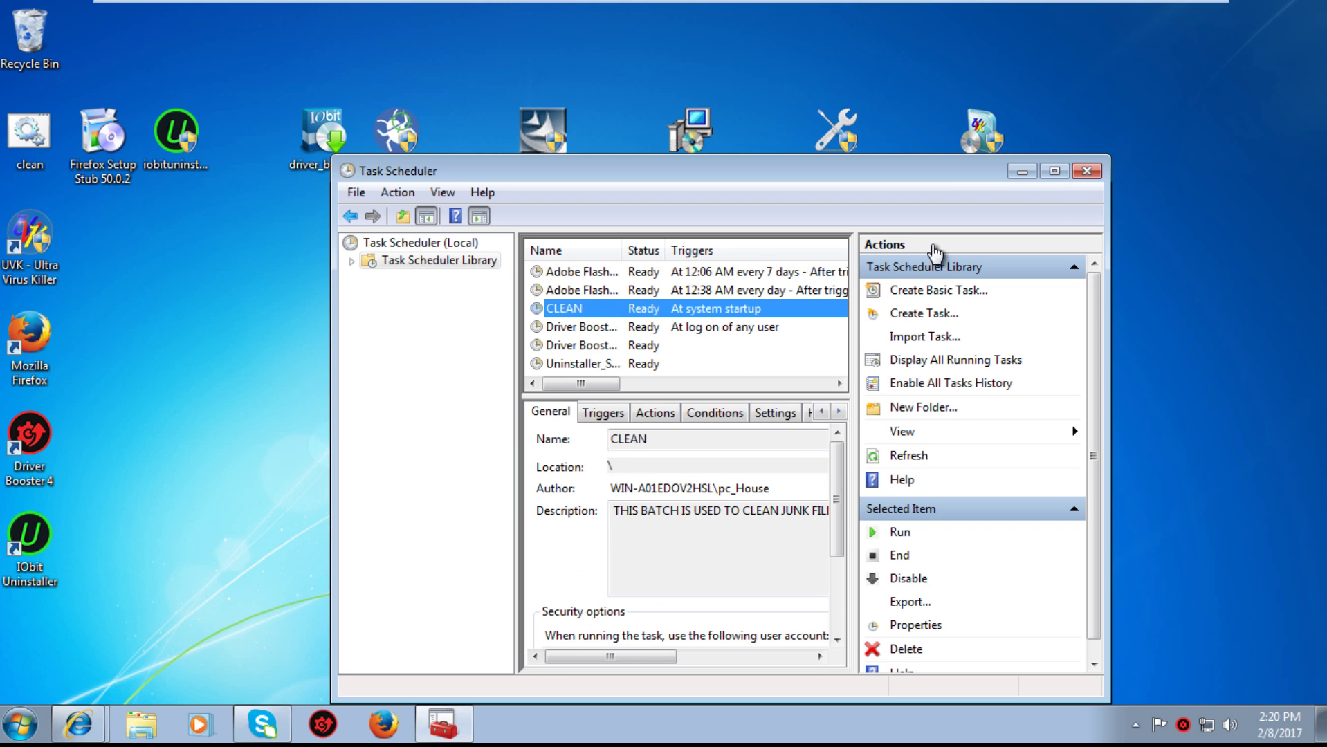
click(1054, 171)
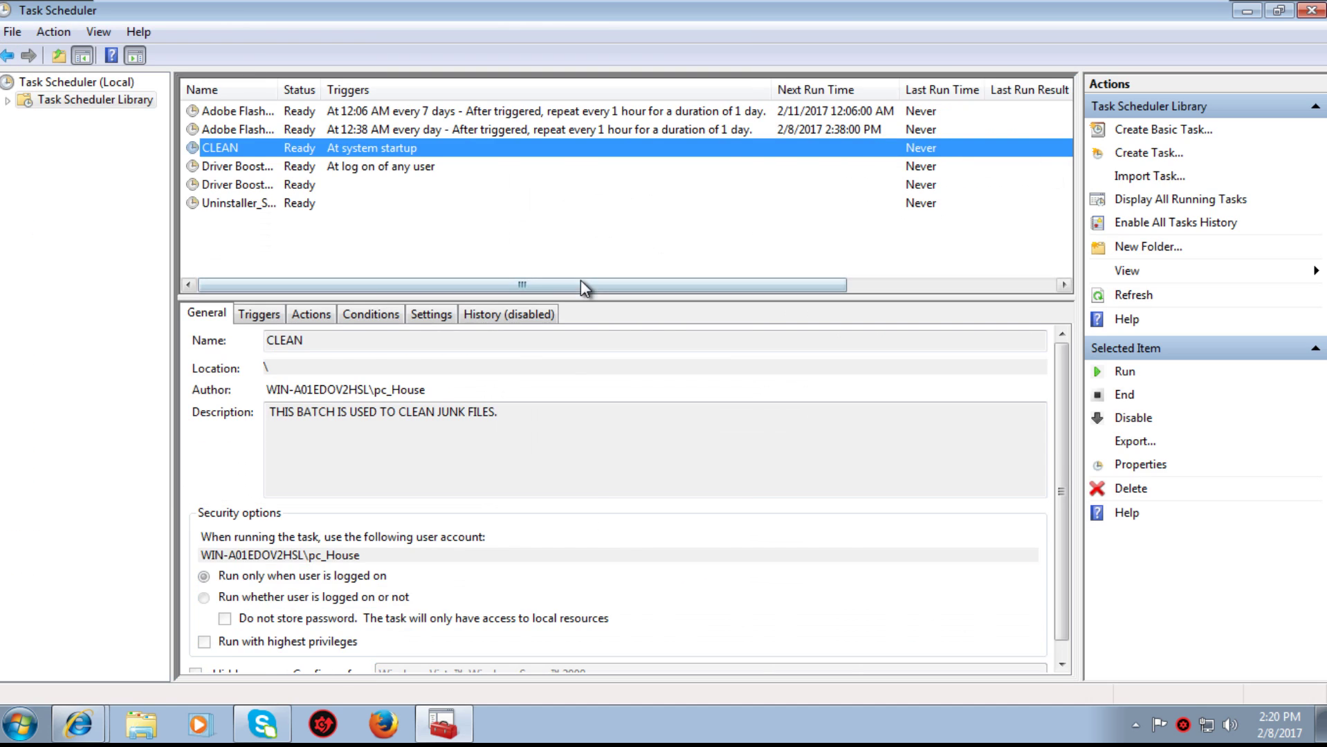
click(259, 314)
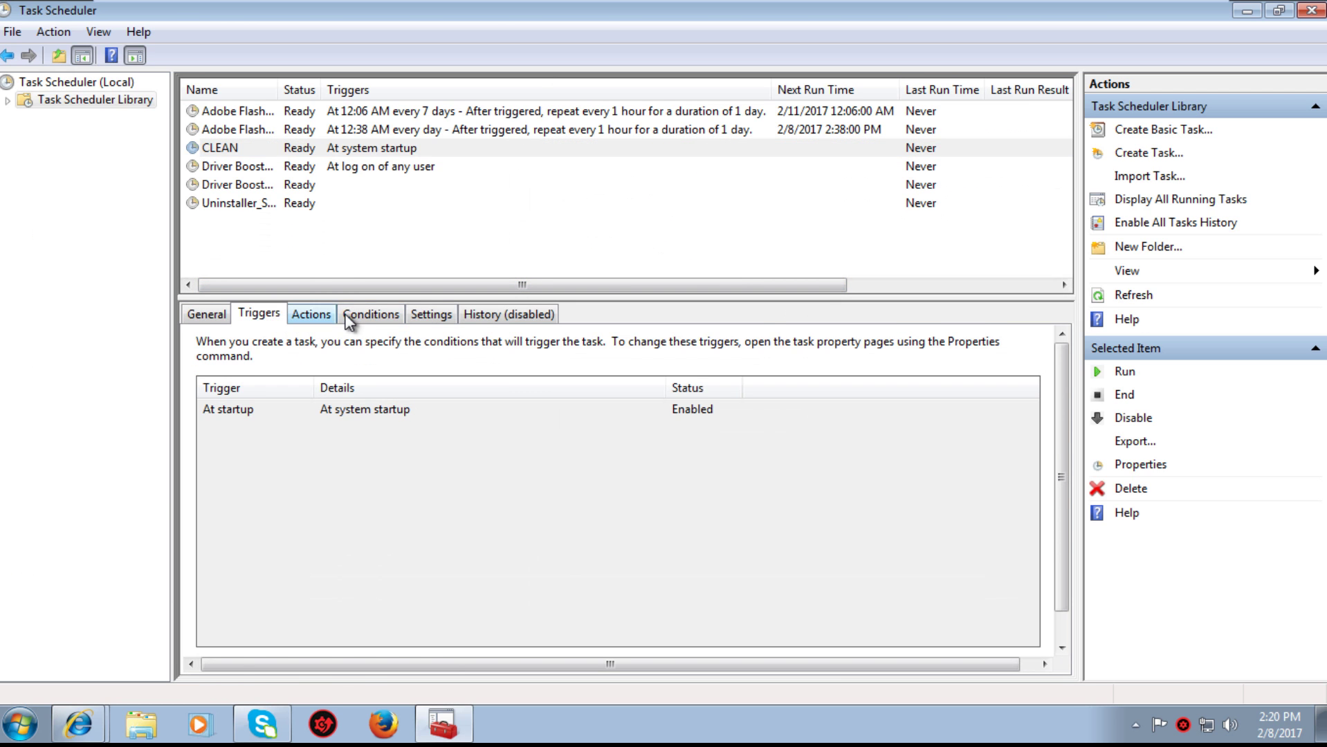
click(353, 315)
mouse_move(1271, 3)
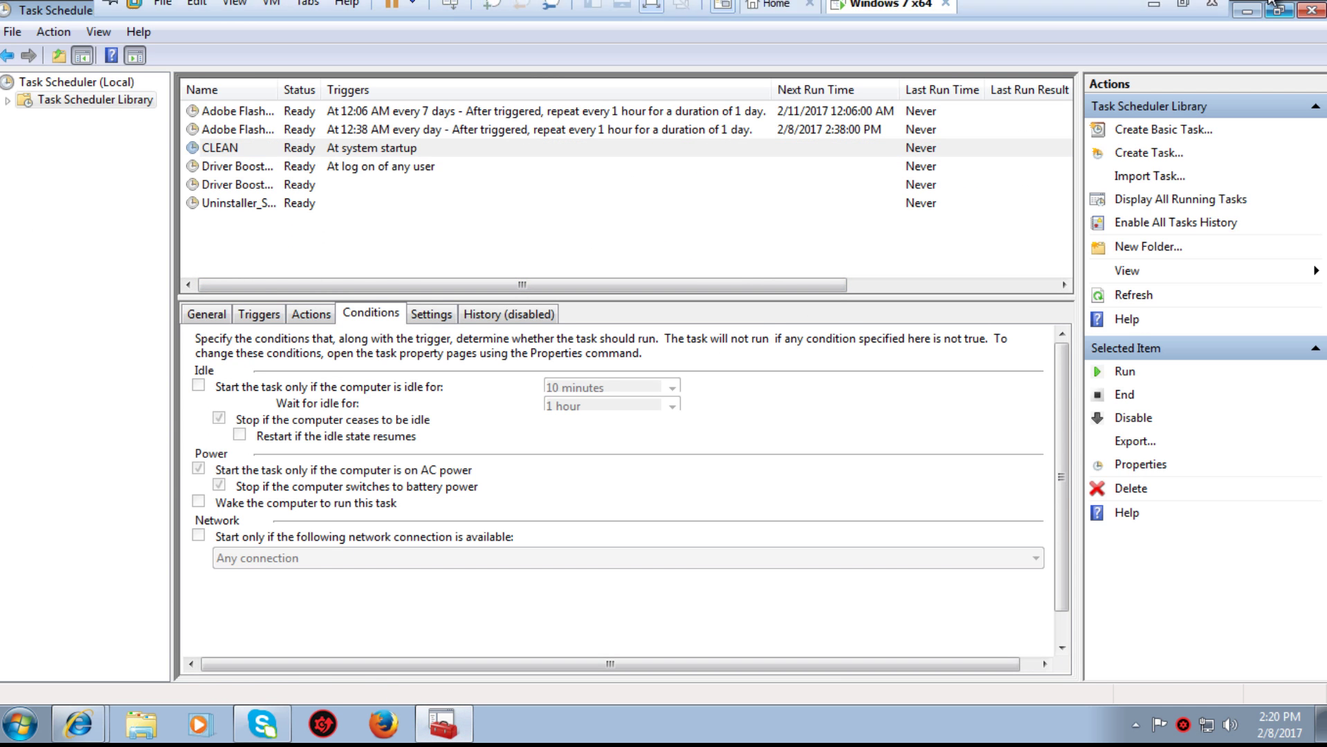
click(1155, 6)
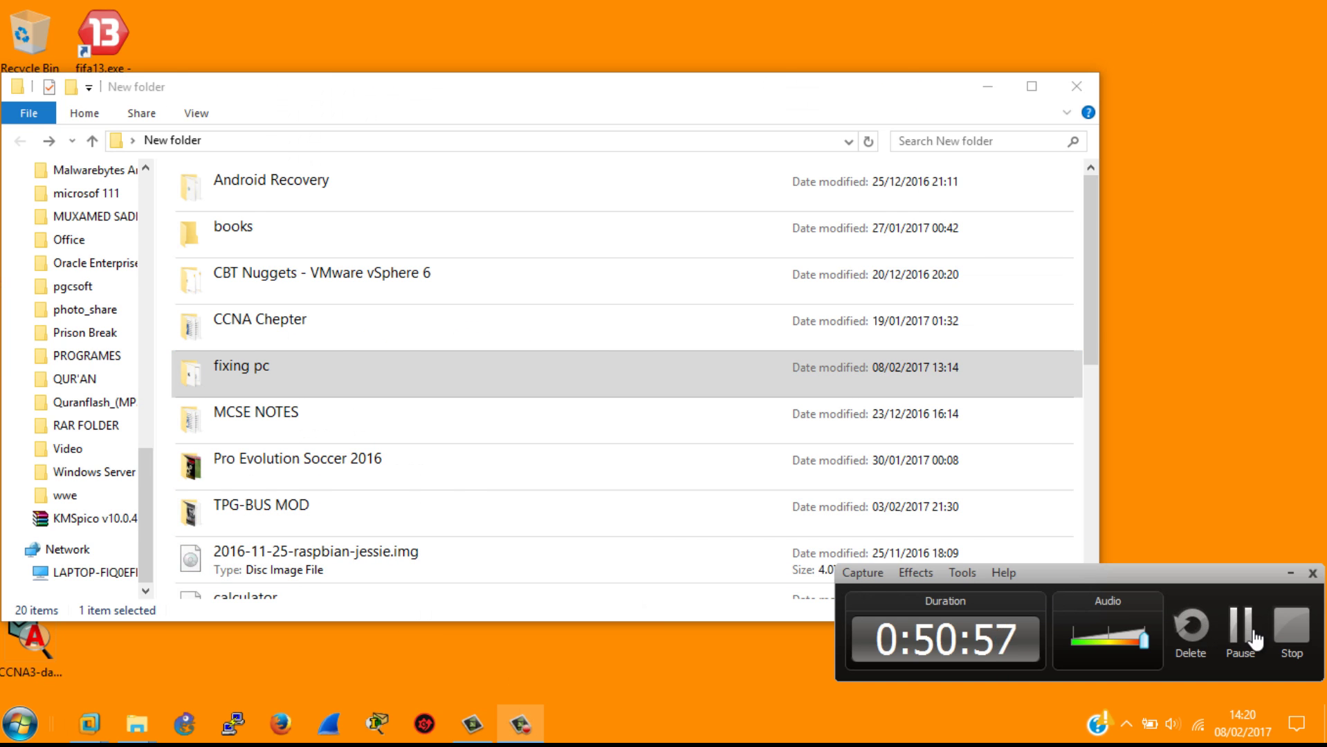
click(1254, 633)
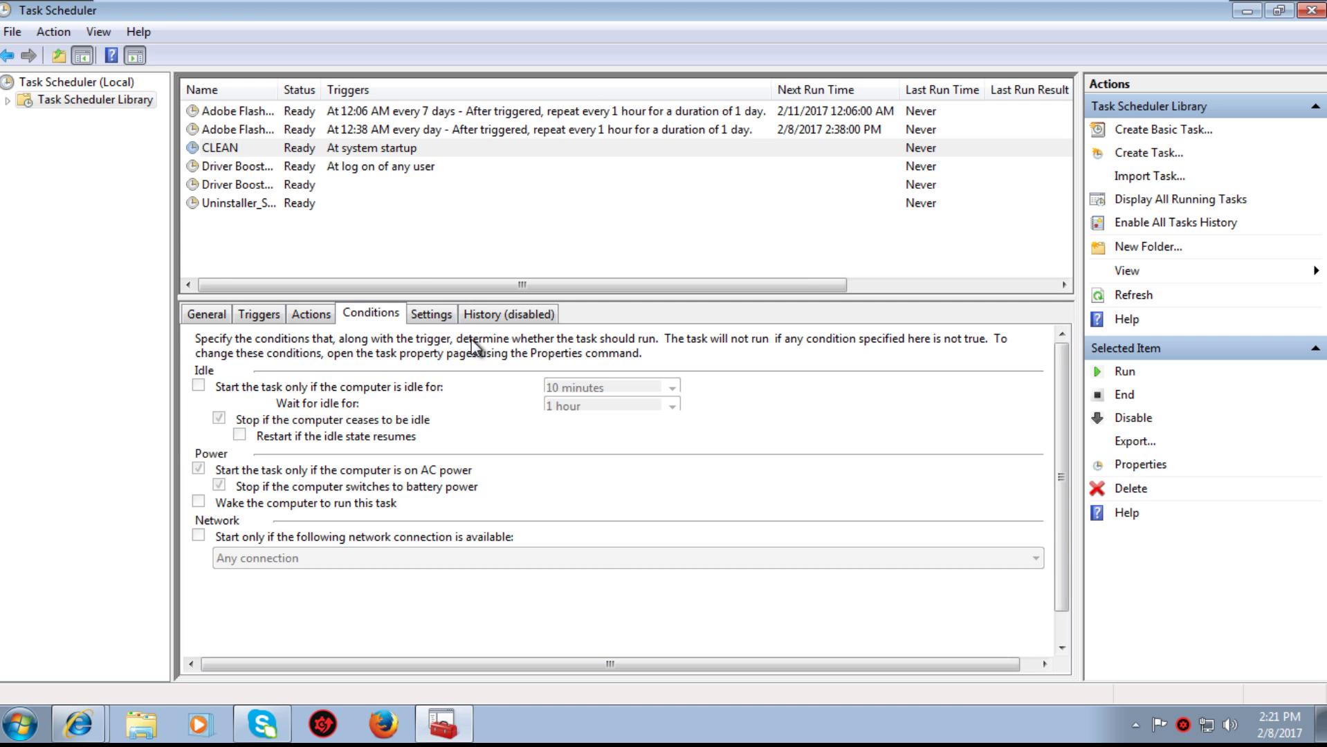
Review the CLEAN task's history, settings, actions, triggers and conditions.
click(492, 313)
click(434, 315)
click(377, 315)
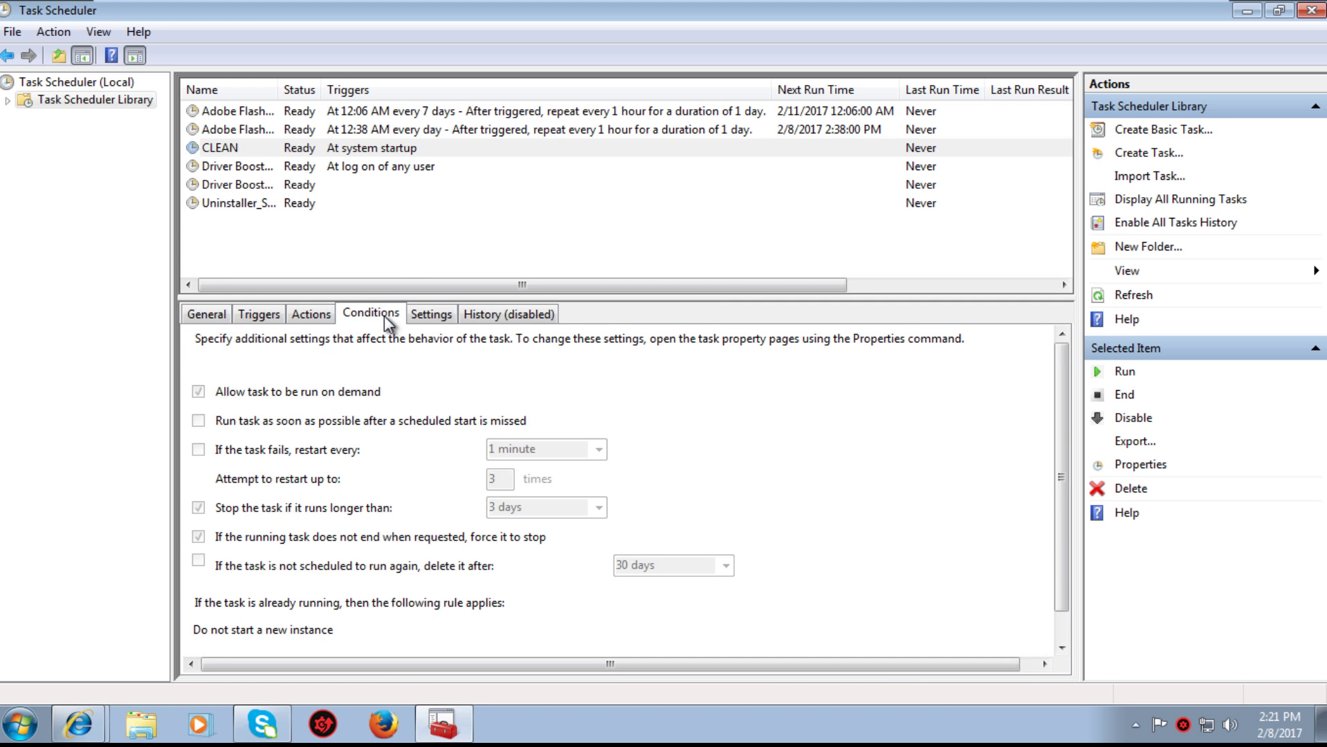
click(326, 314)
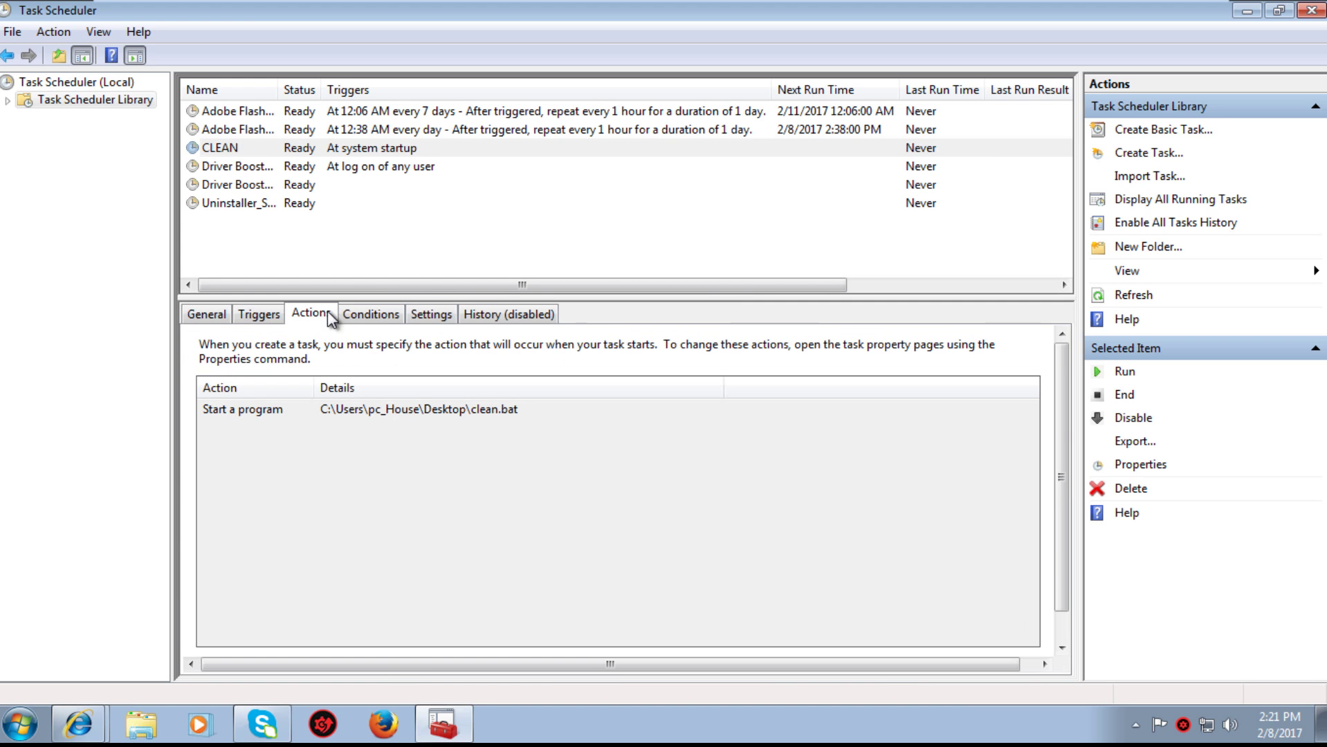
click(274, 312)
click(366, 313)
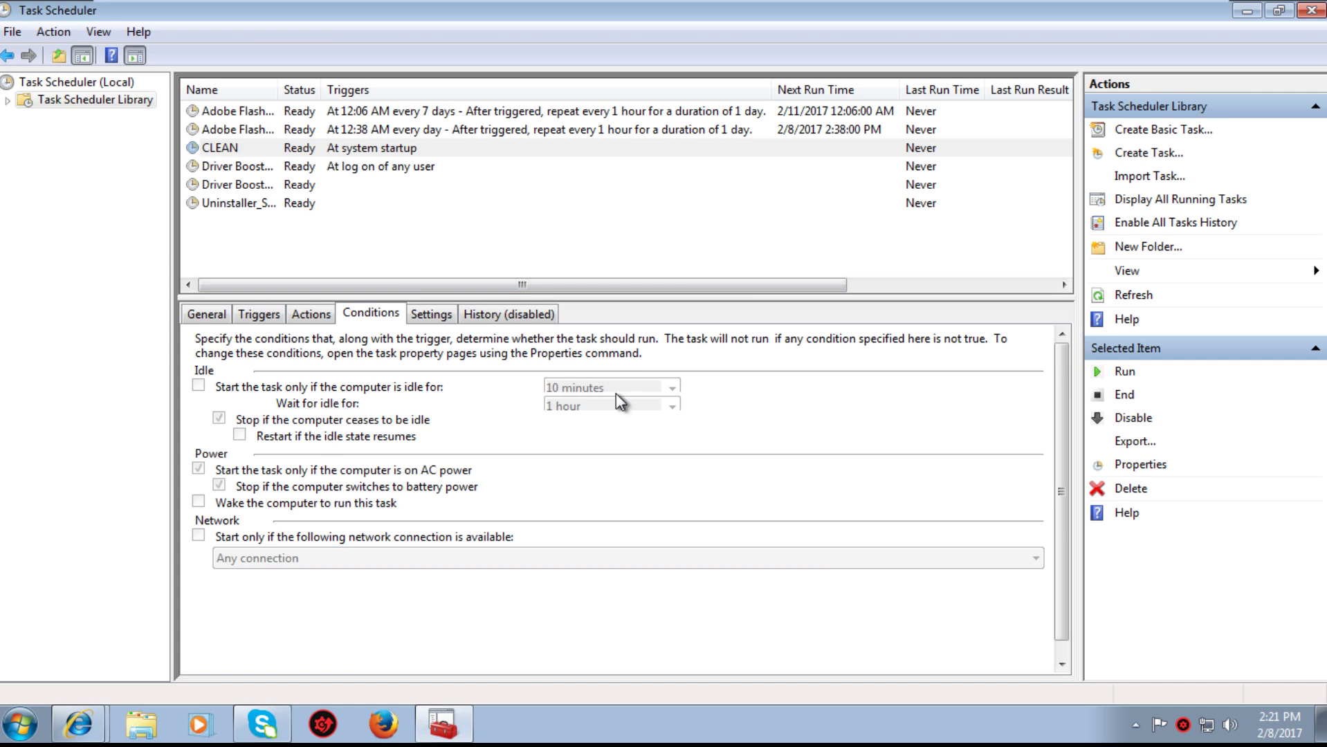
Open the CLEAN task's properties and examine its idle condition, history and additional settings.
click(377, 147)
double_click(381, 150)
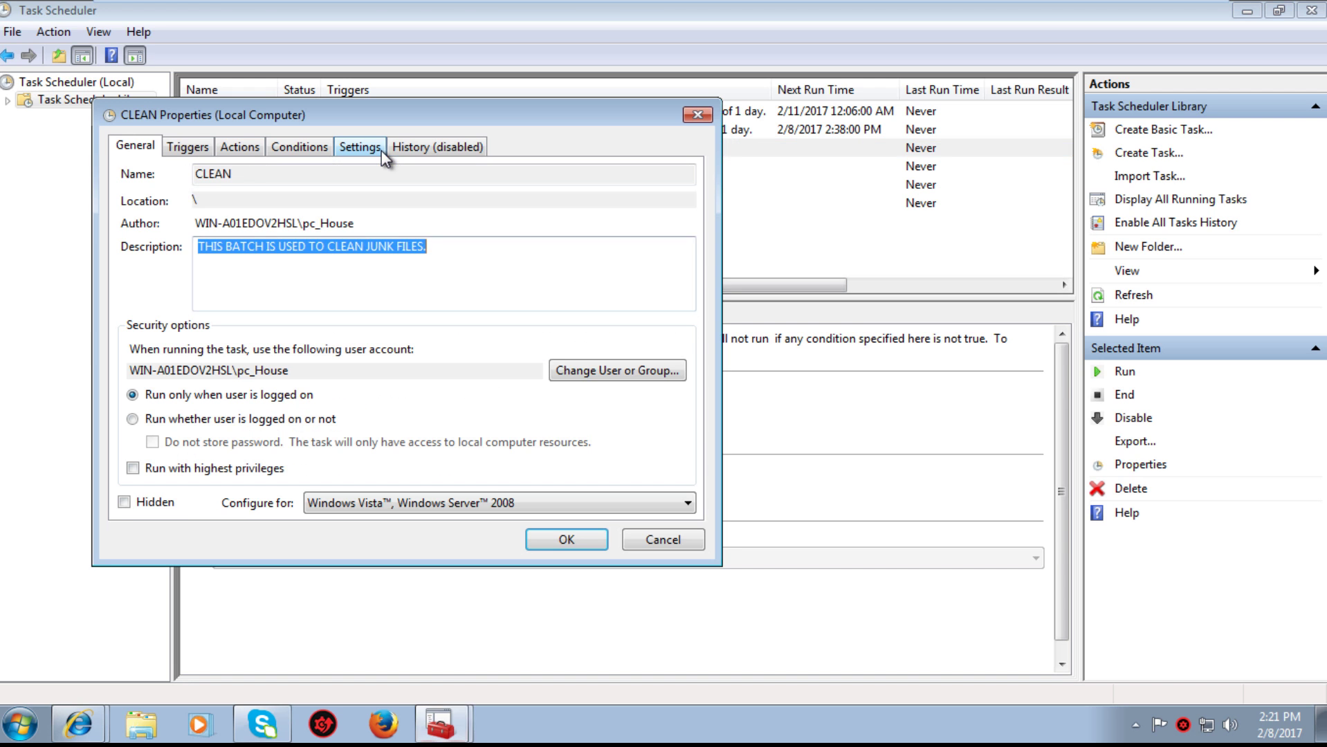
click(277, 148)
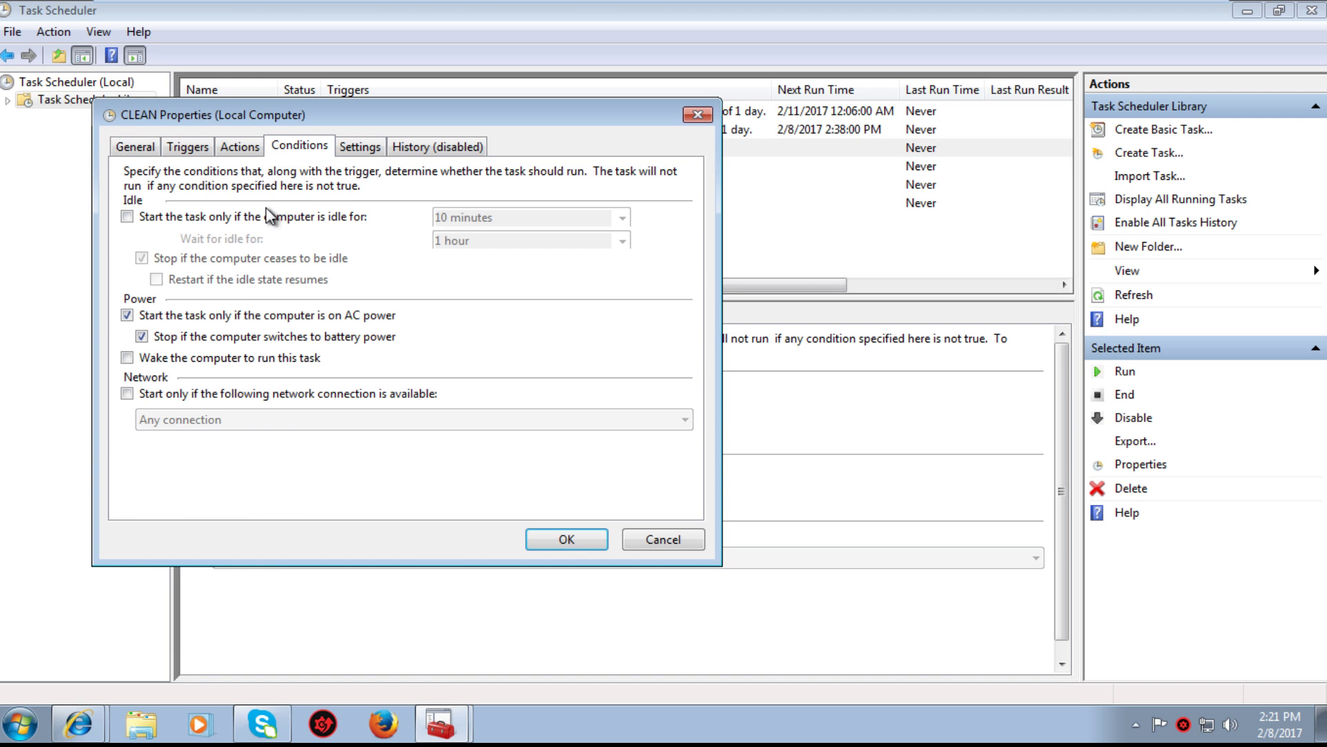
click(126, 217)
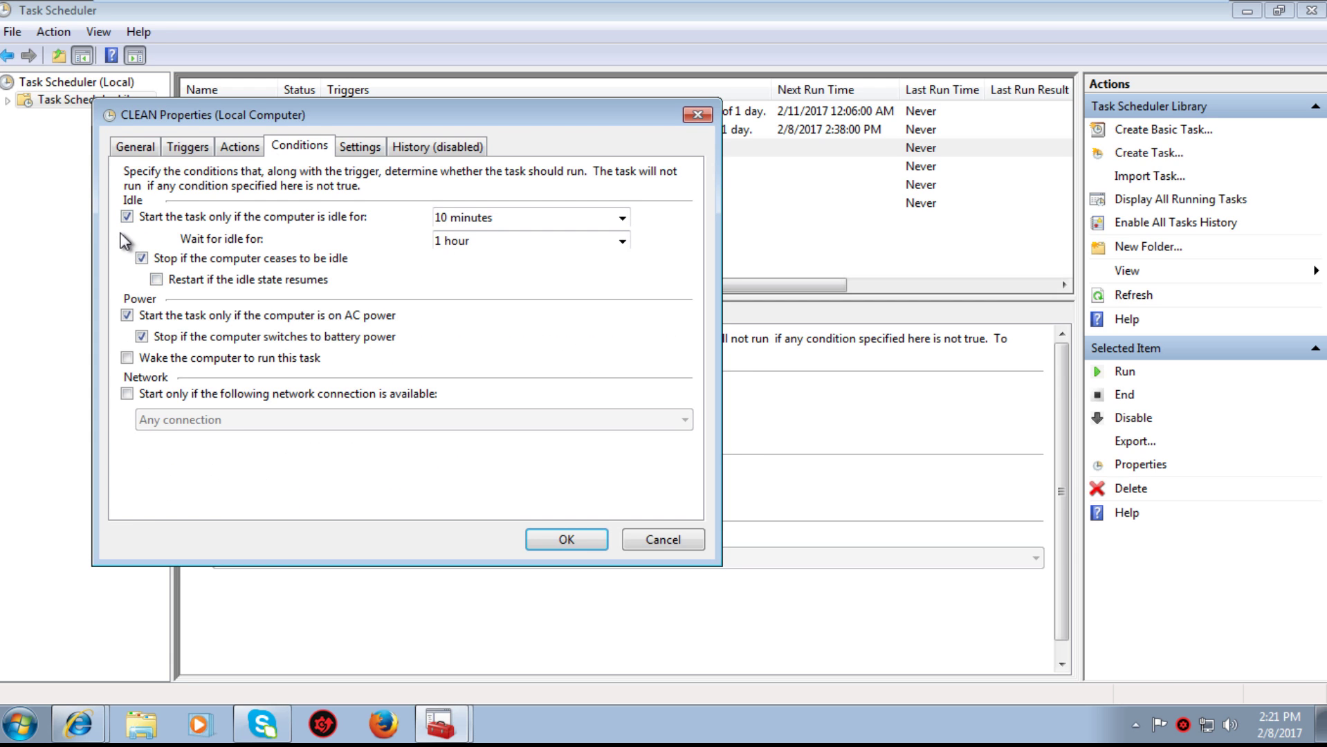
click(127, 216)
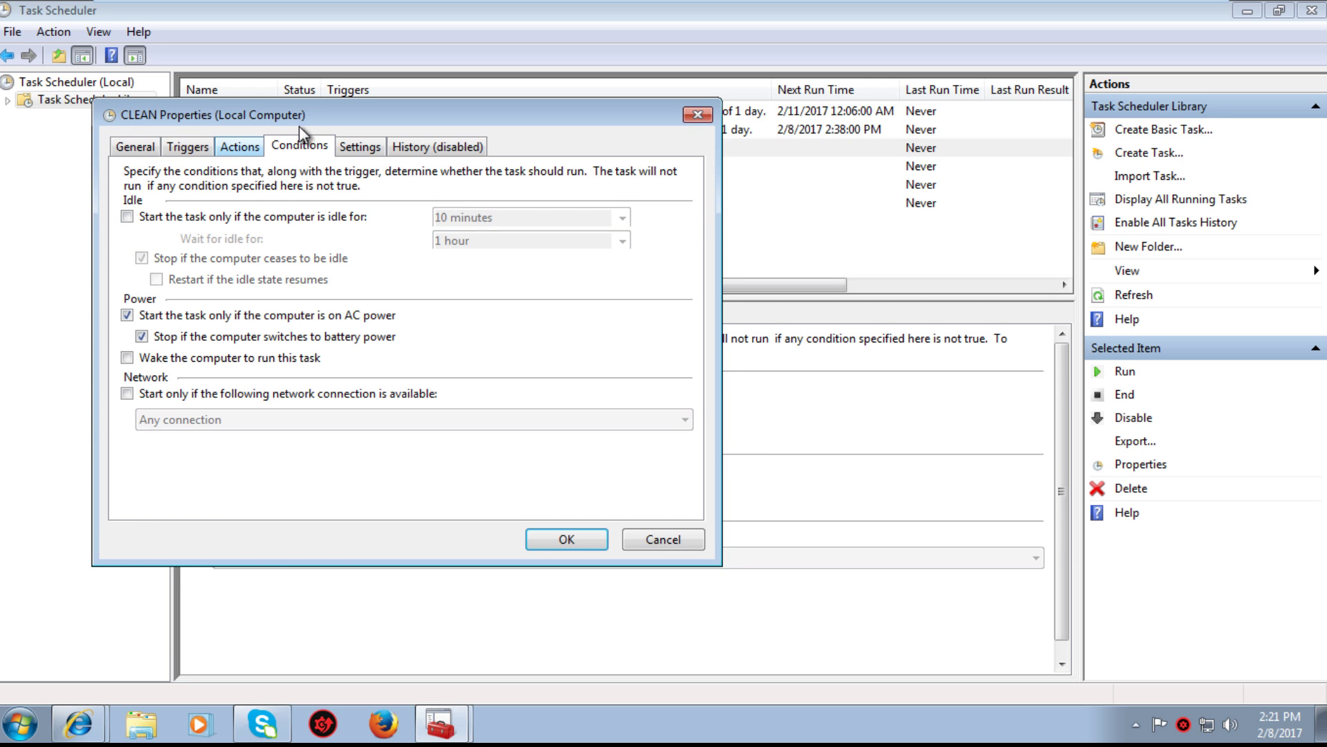
click(436, 146)
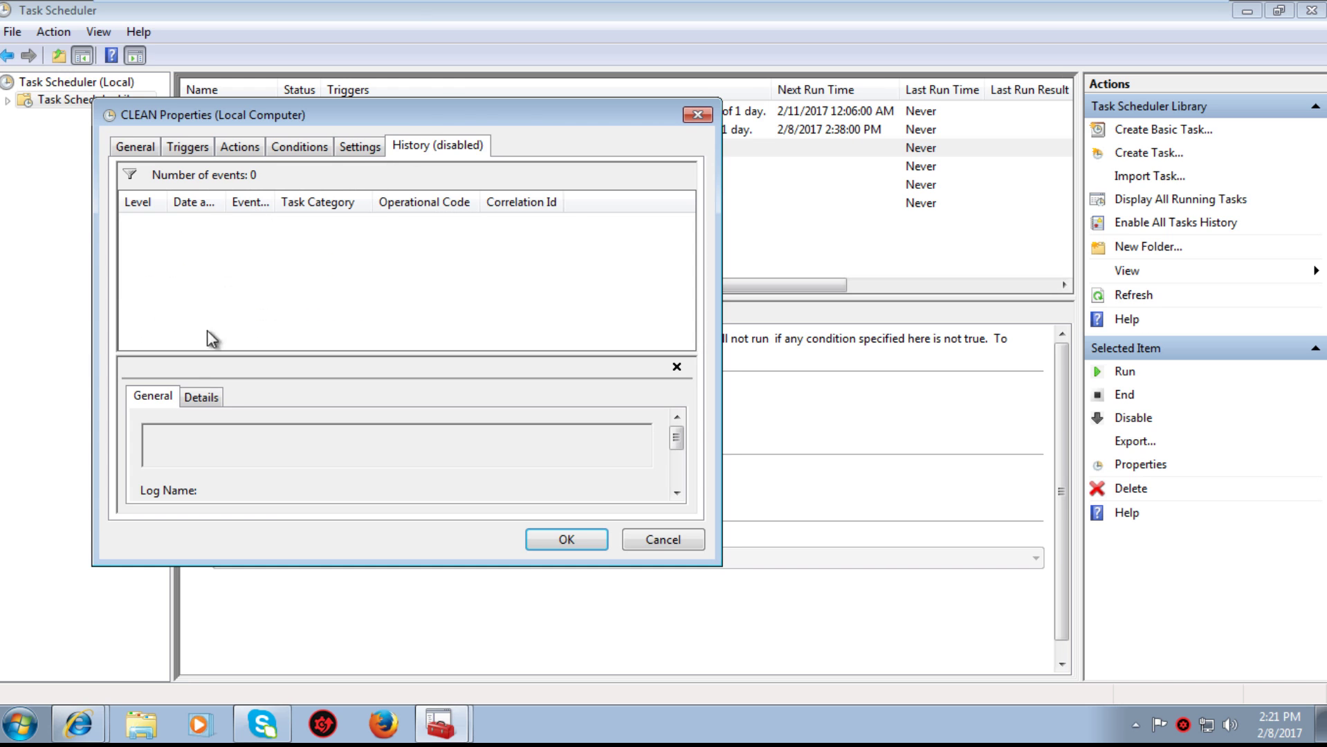
click(366, 147)
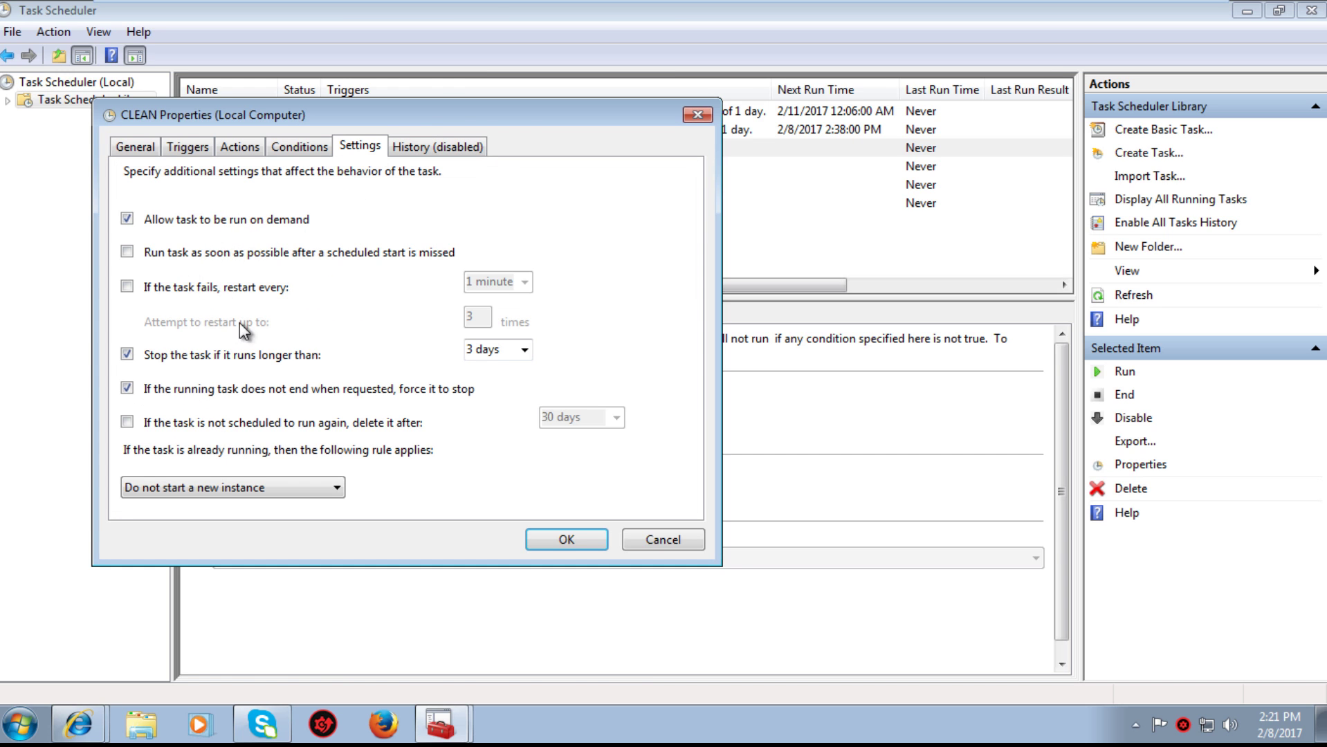
Set the CLEAN task to run with highest privileges and save its properties.
click(138, 145)
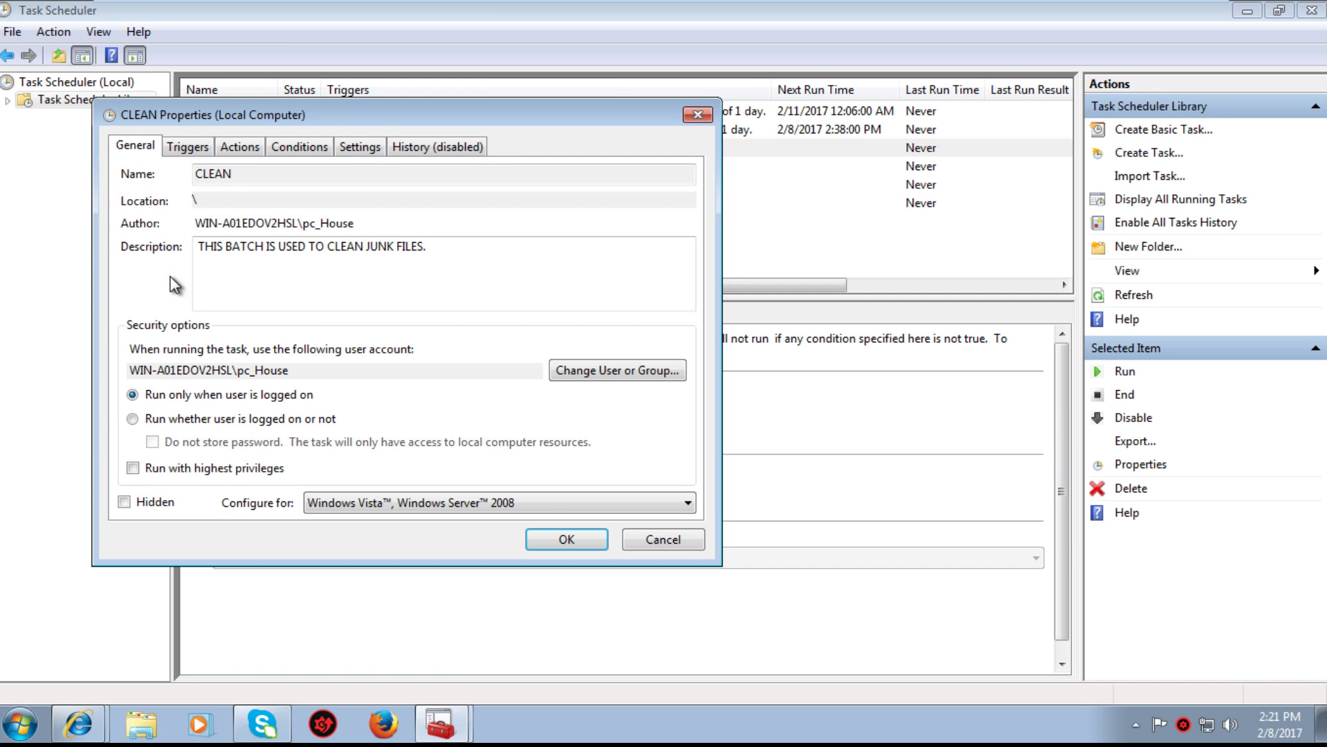
click(133, 468)
click(600, 543)
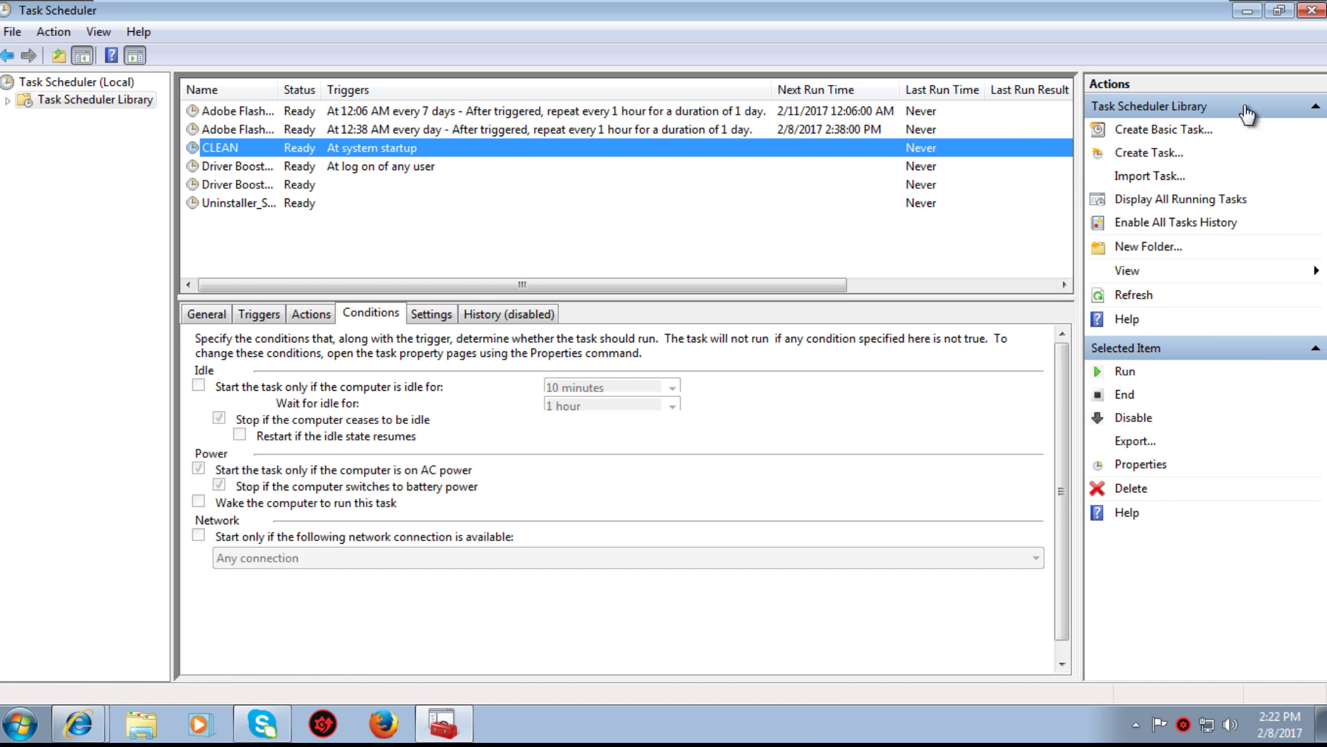
Close Task Scheduler and restart the computer.
click(1311, 10)
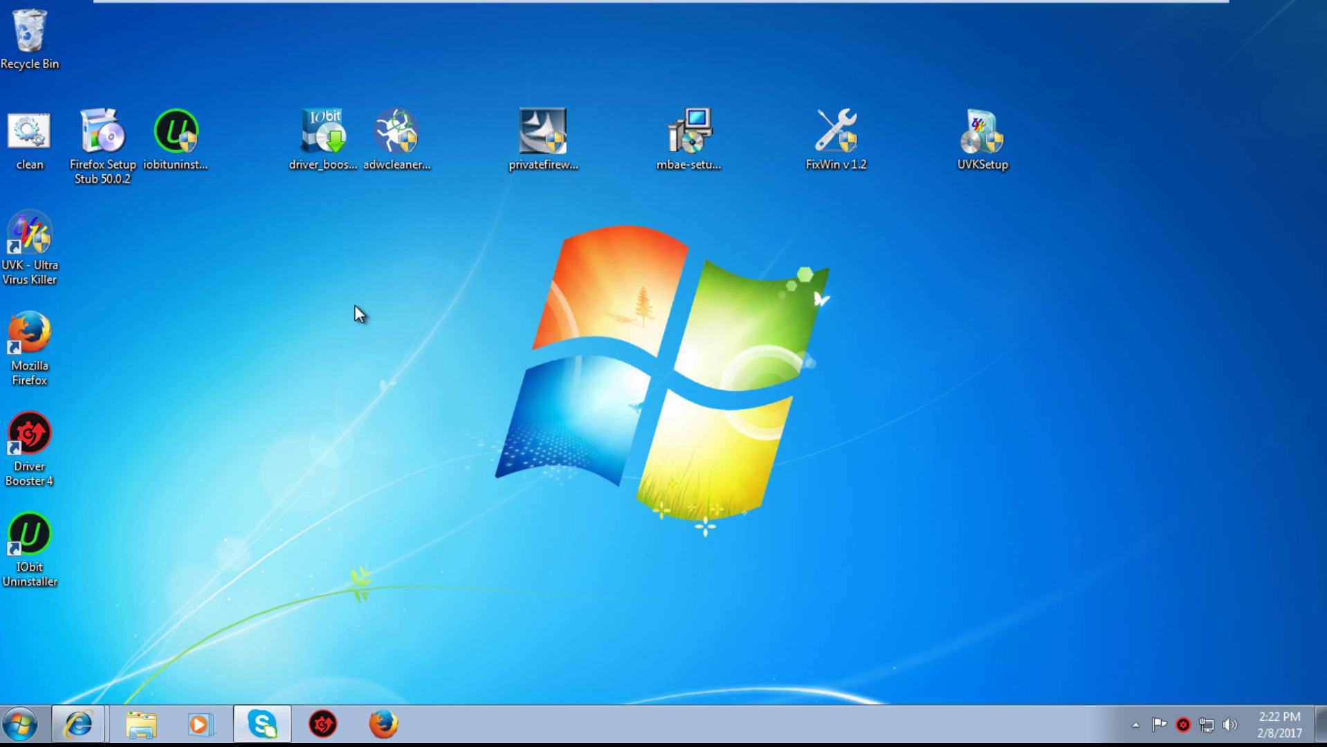
click(20, 724)
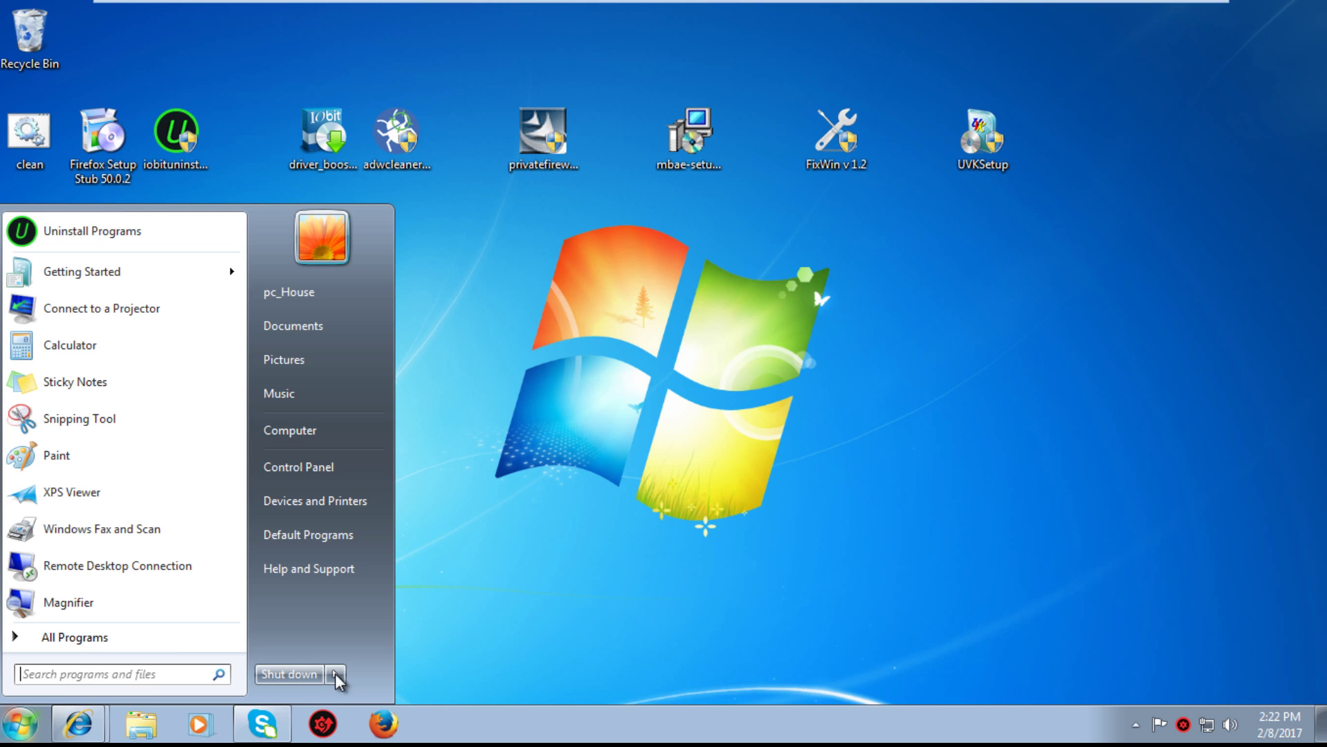
mouse_move(337, 674)
click(411, 649)
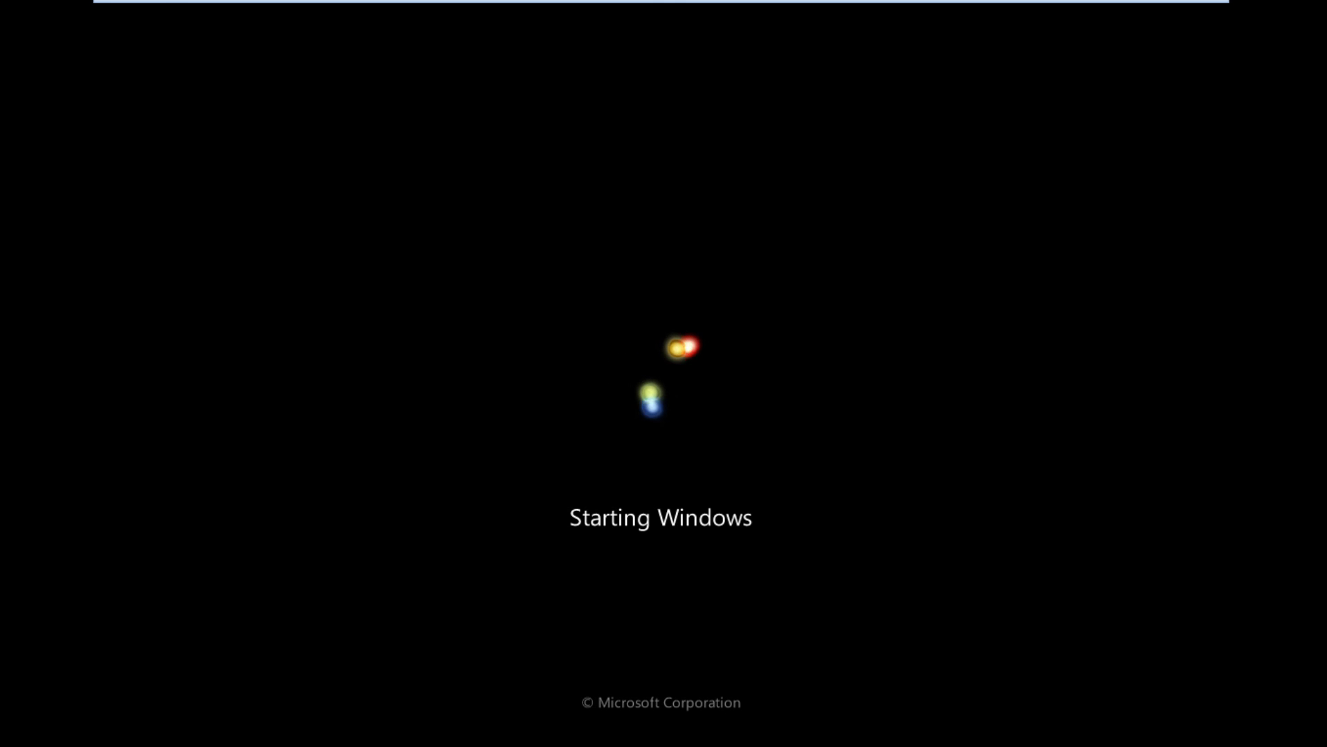
Move the taskeng.exe command window clear of the desktop icons.
mouse_move(761, 4)
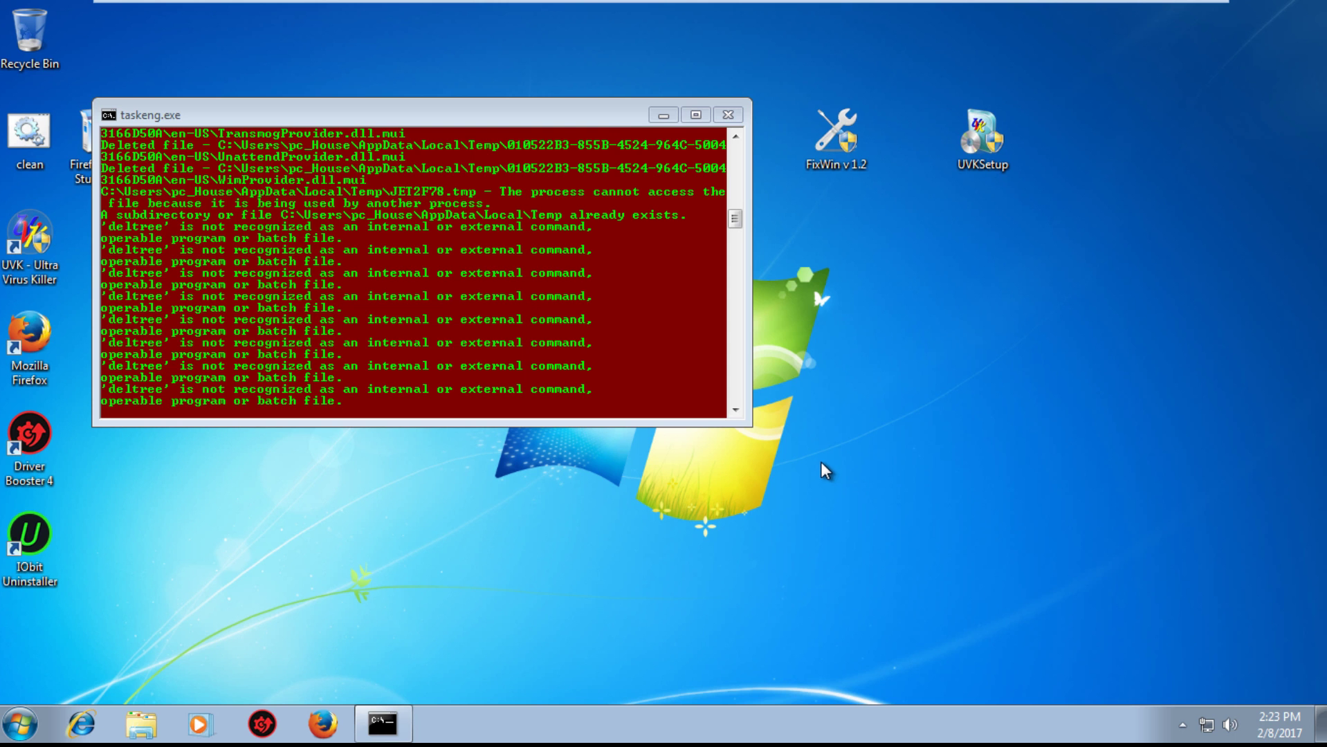
drag(578, 123, 926, 174)
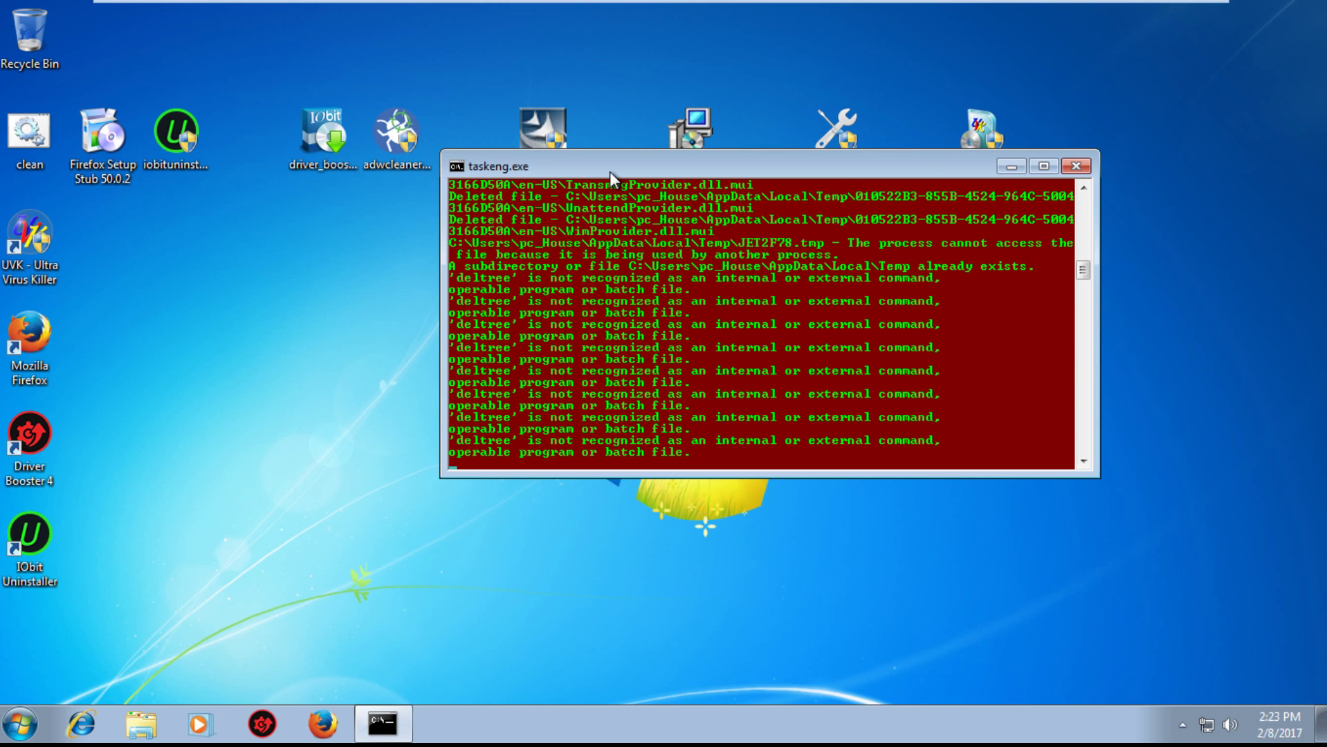
drag(609, 172, 618, 250)
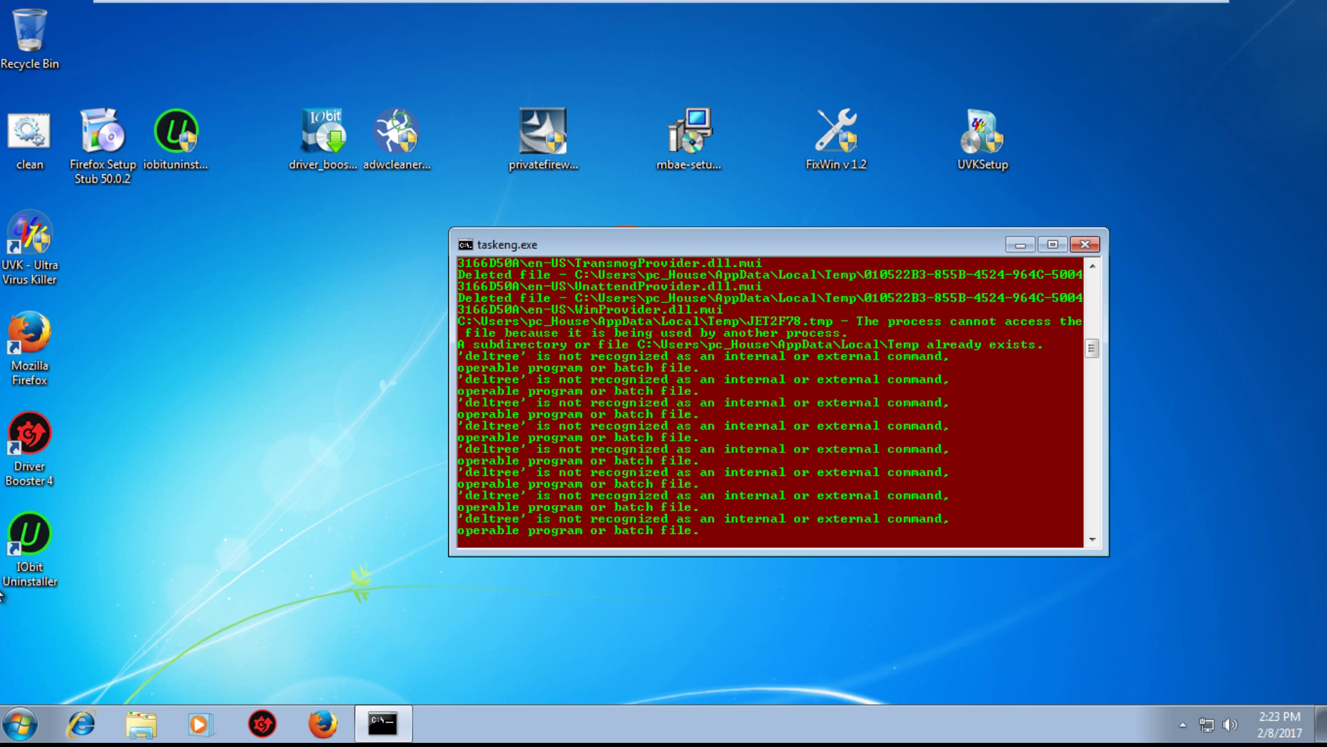
click(21, 724)
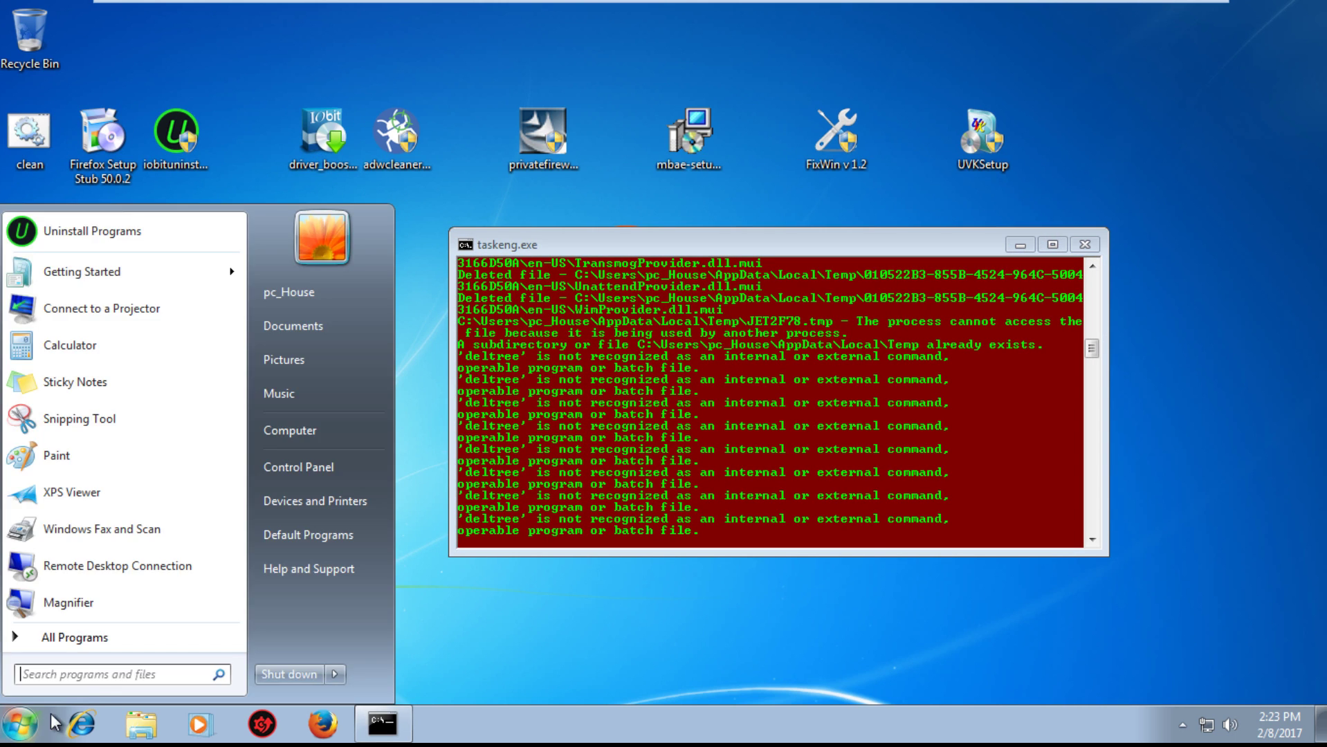
click(518, 619)
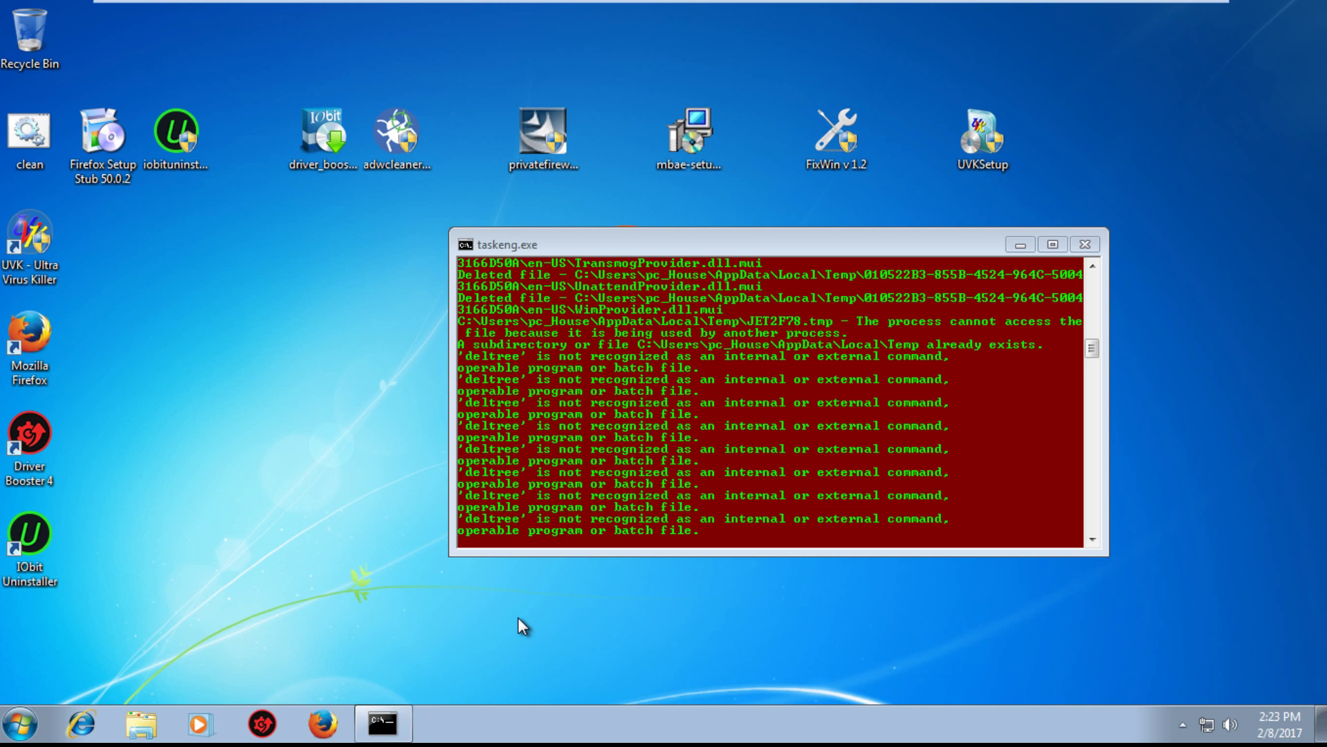